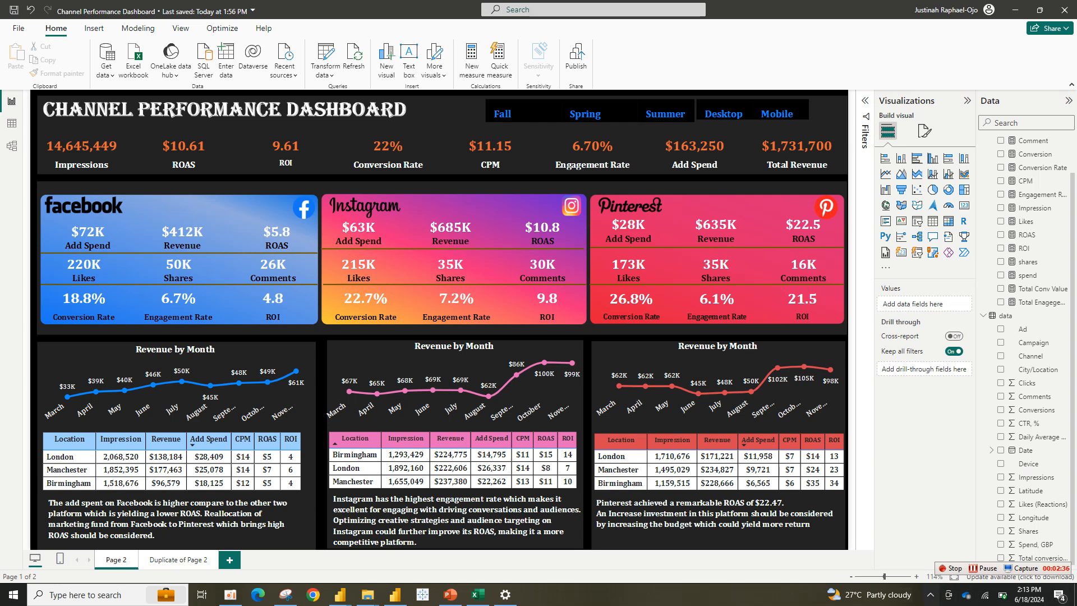
Check the dashboard background slide in PowerPoint and try the Desktop and Mobile device filters on the Channel Performance Dashboard in Power BI.
{"action": "left_click", "coordinate": [451, 594]}
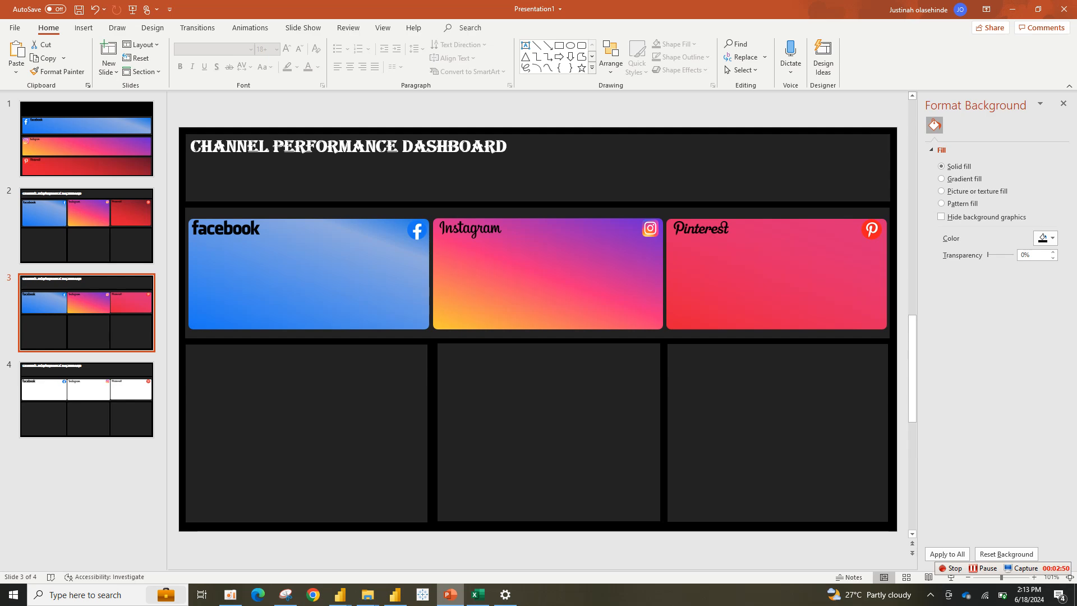
{"action": "key", "text": "alt+Tab"}
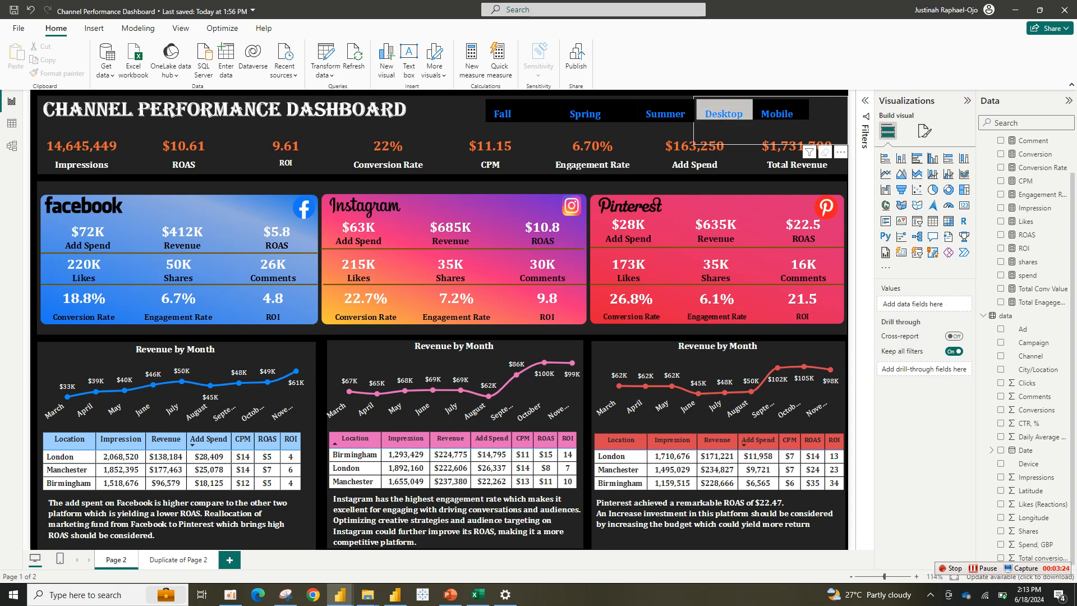
{"action": "left_click", "coordinate": [723, 113]}
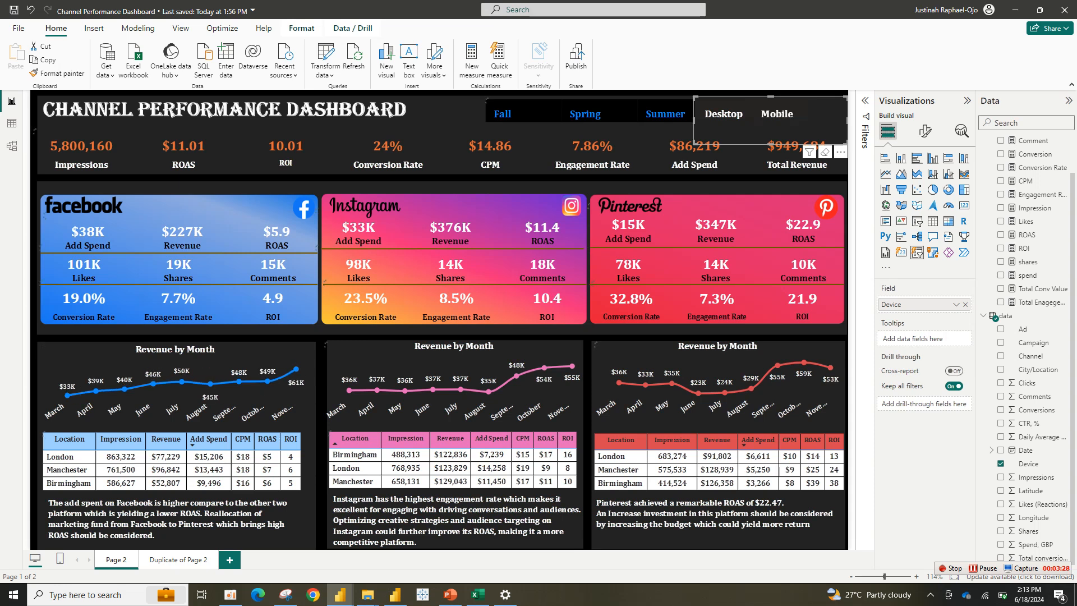
{"action": "left_click", "coordinate": [777, 114]}
{"action": "left_click", "coordinate": [724, 114]}
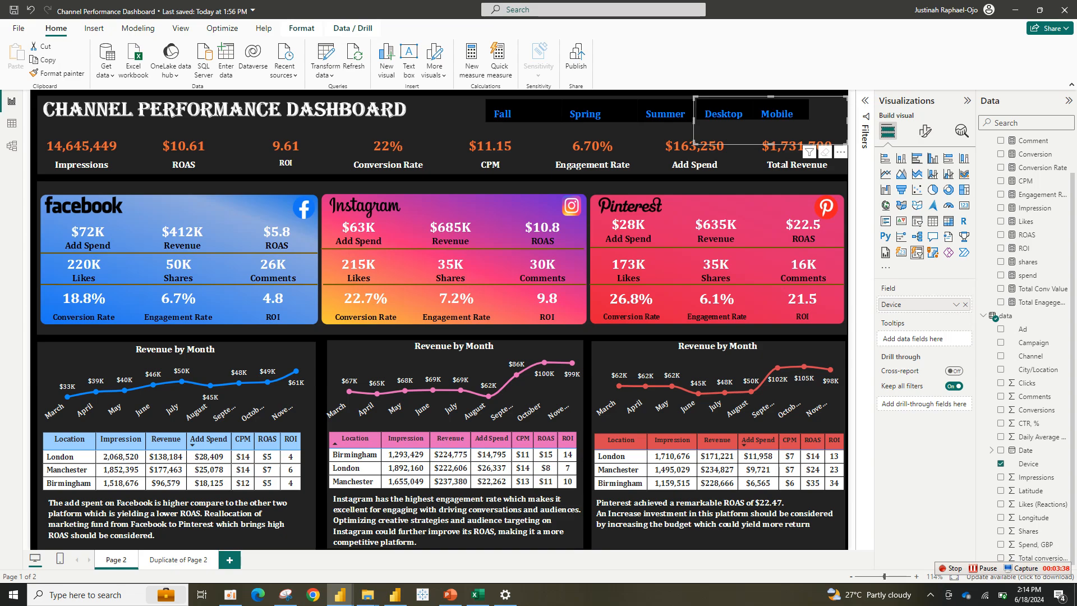
Switch to the Onyx Data workbook in Excel and review its data sheet and the column definitions in the dictionary sheet.
{"action": "left_click", "coordinate": [478, 595]}
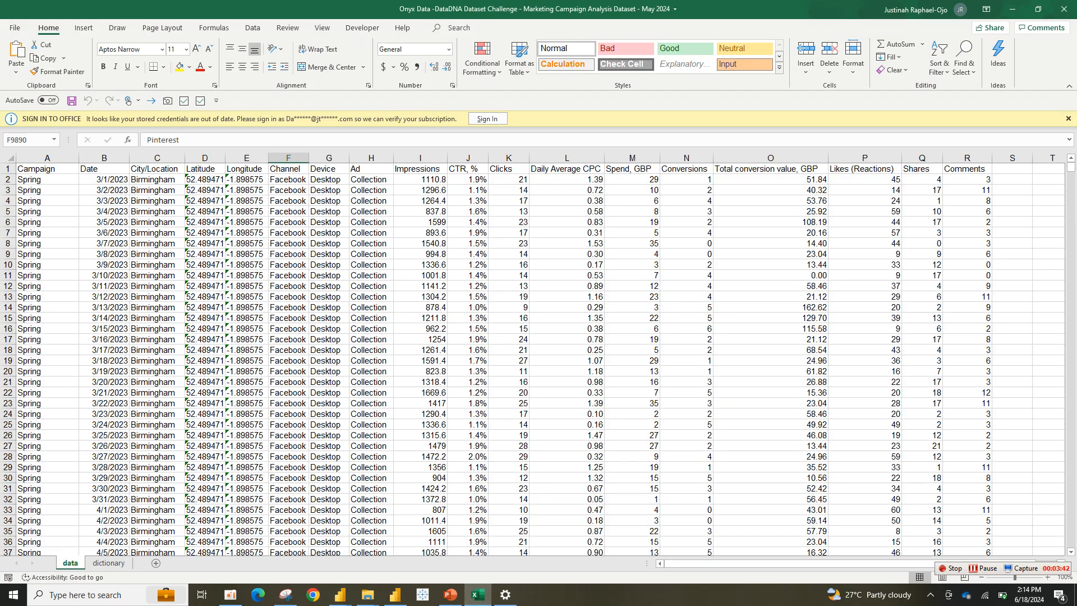
{"action": "left_click", "coordinate": [1068, 118]}
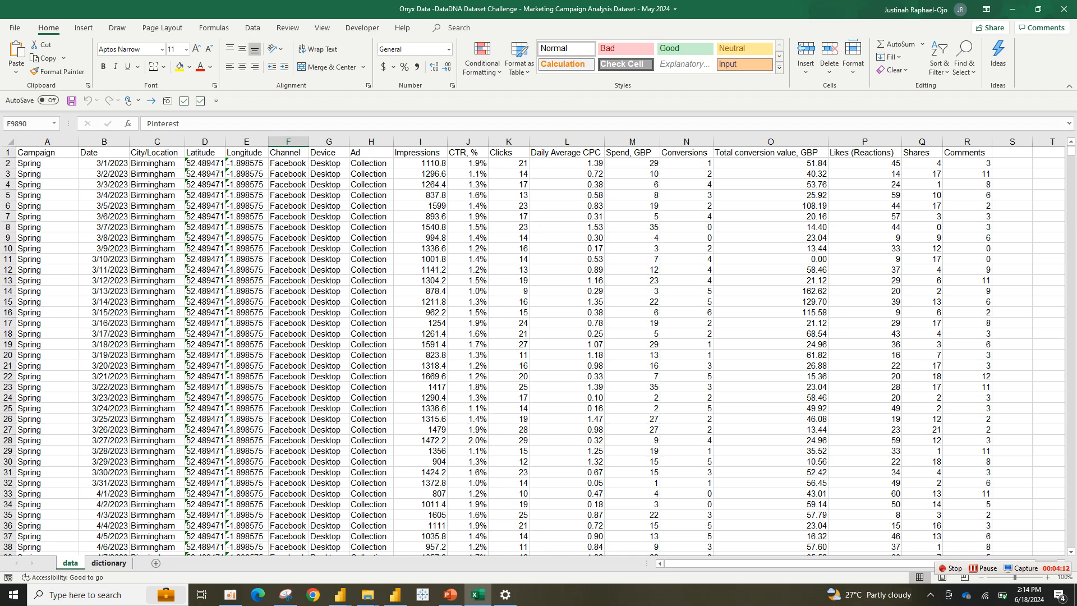
{"action": "left_click", "coordinate": [108, 562]}
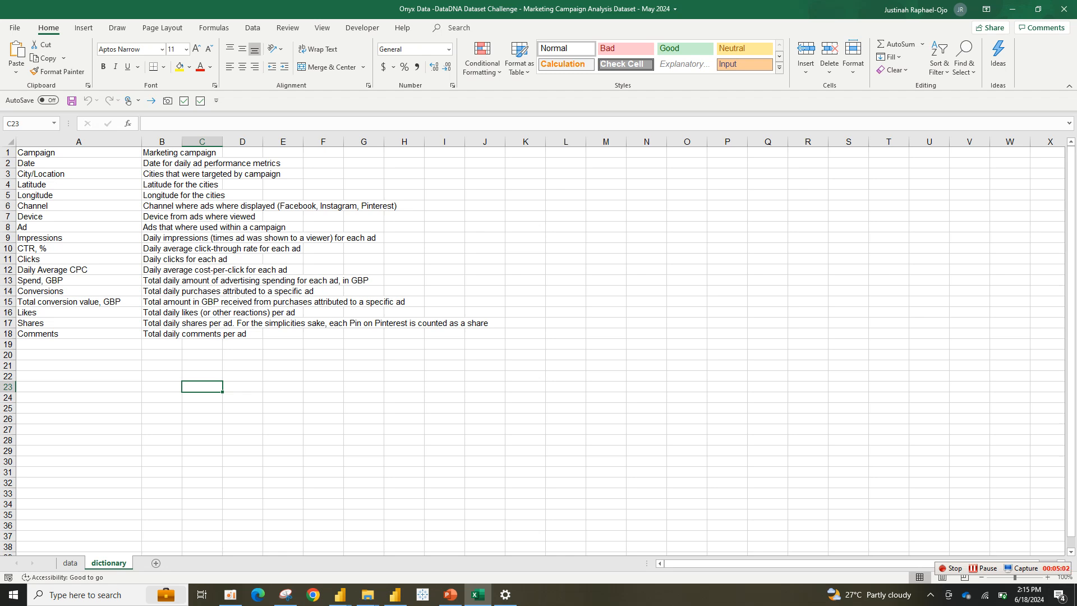
{"action": "left_click", "coordinate": [70, 562]}
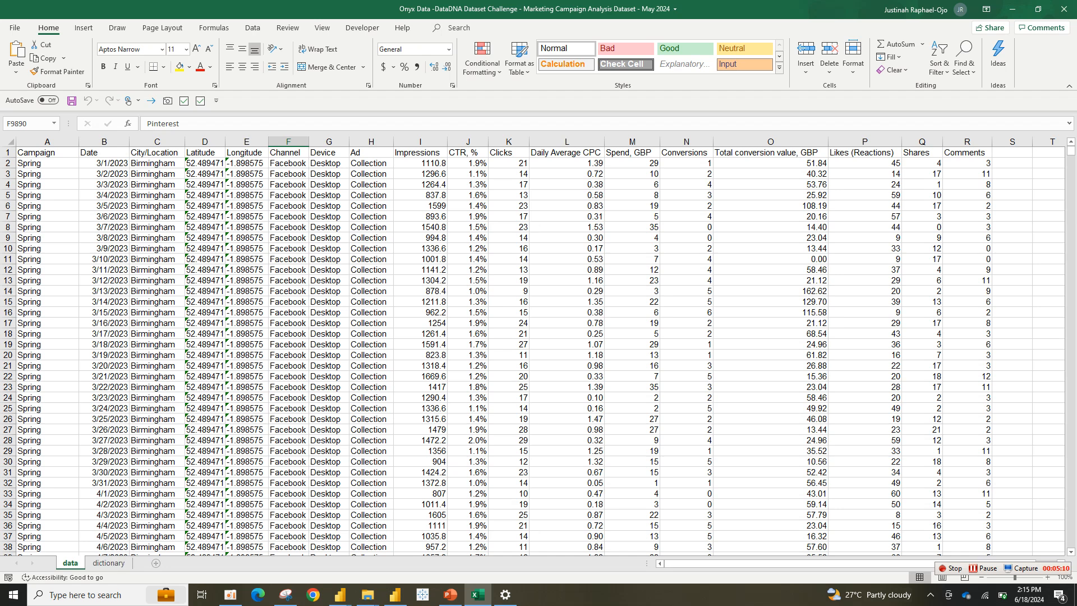
In the untitled Power BI report, import the data sheet from the Onyx Data DataDNA workbook and open it for transformation.
{"action": "mouse_move", "coordinate": [340, 595]}
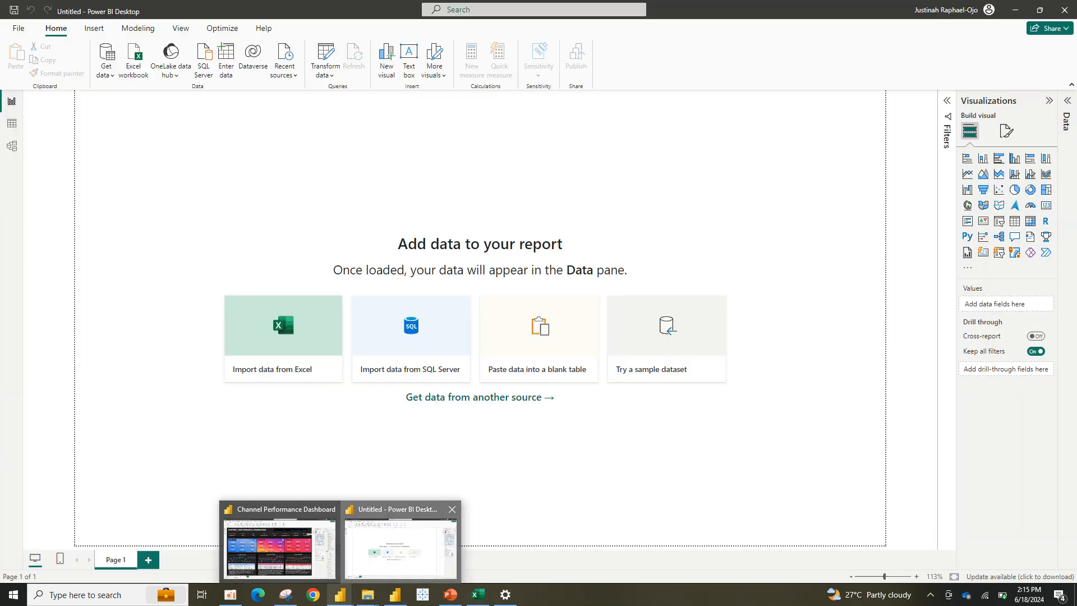
{"action": "left_click", "coordinate": [401, 547]}
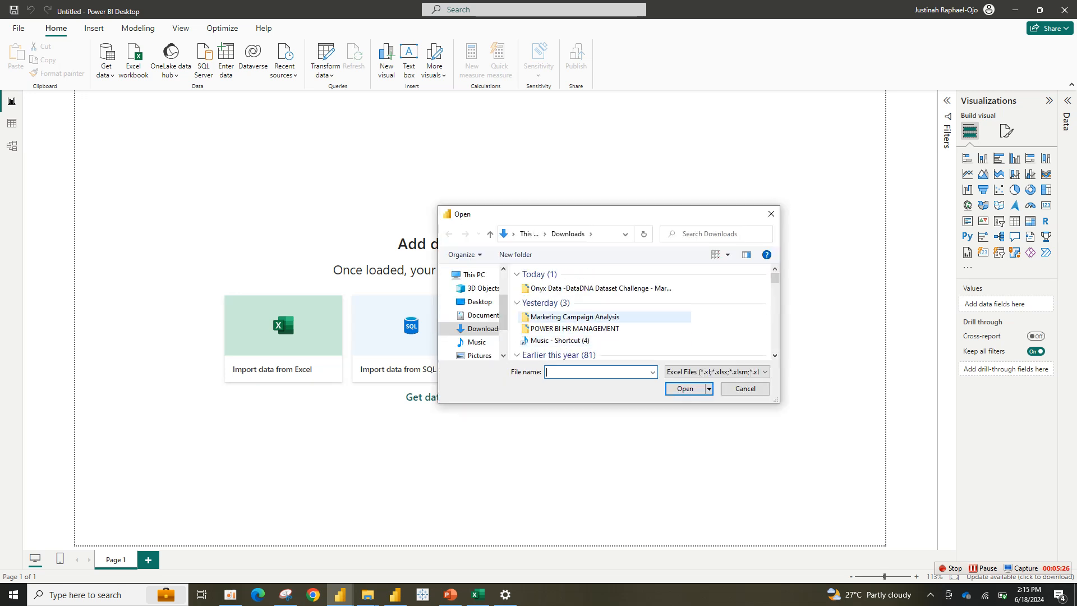
{"action": "double_click", "coordinate": [600, 289]}
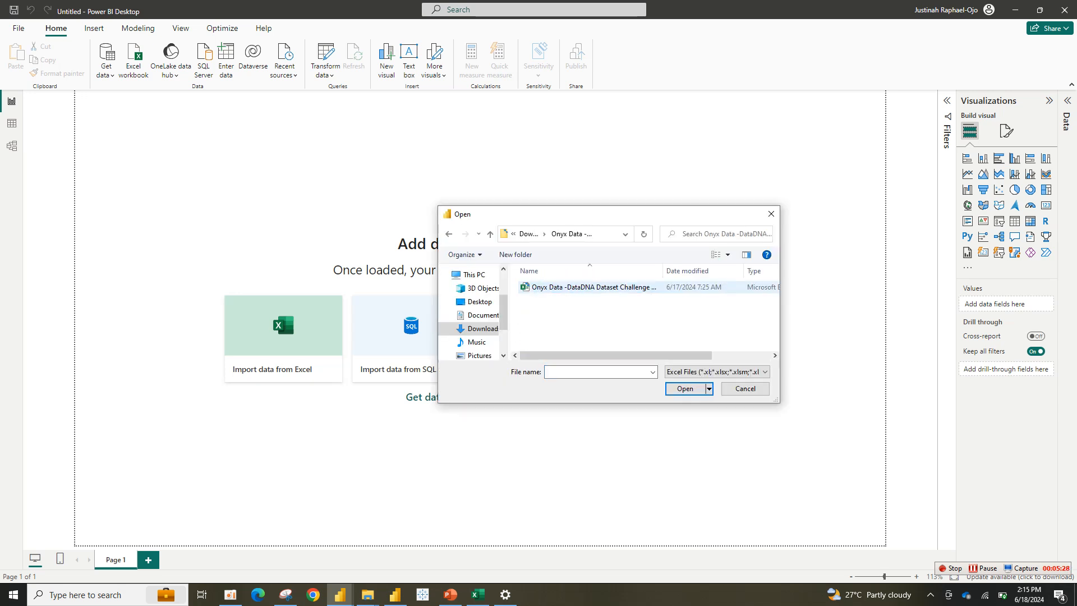
{"action": "left_click", "coordinate": [601, 287]}
{"action": "key", "text": "Return"}
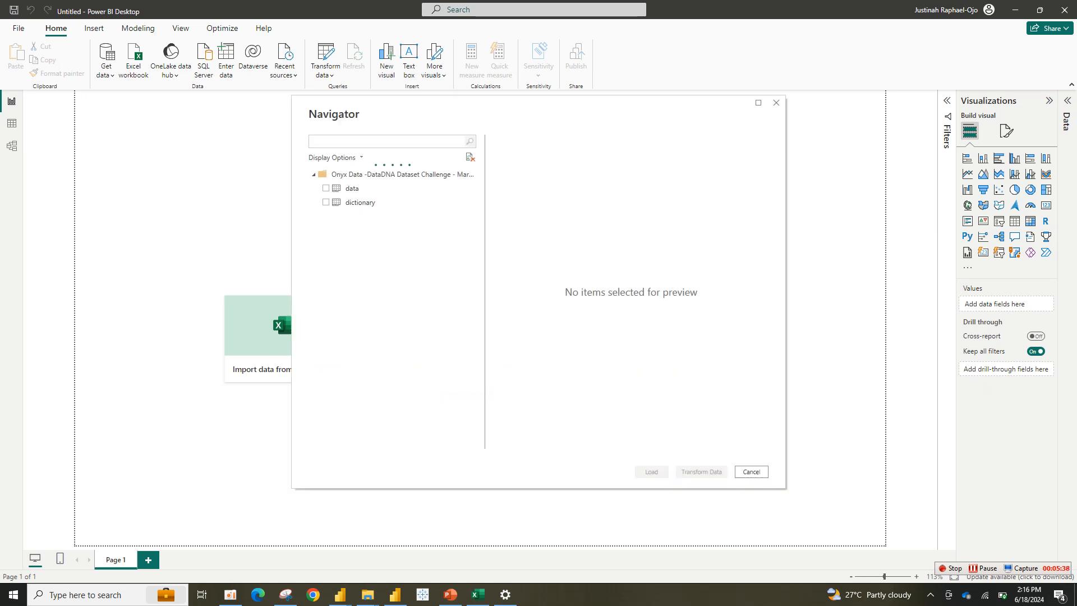
{"action": "left_click", "coordinate": [326, 188]}
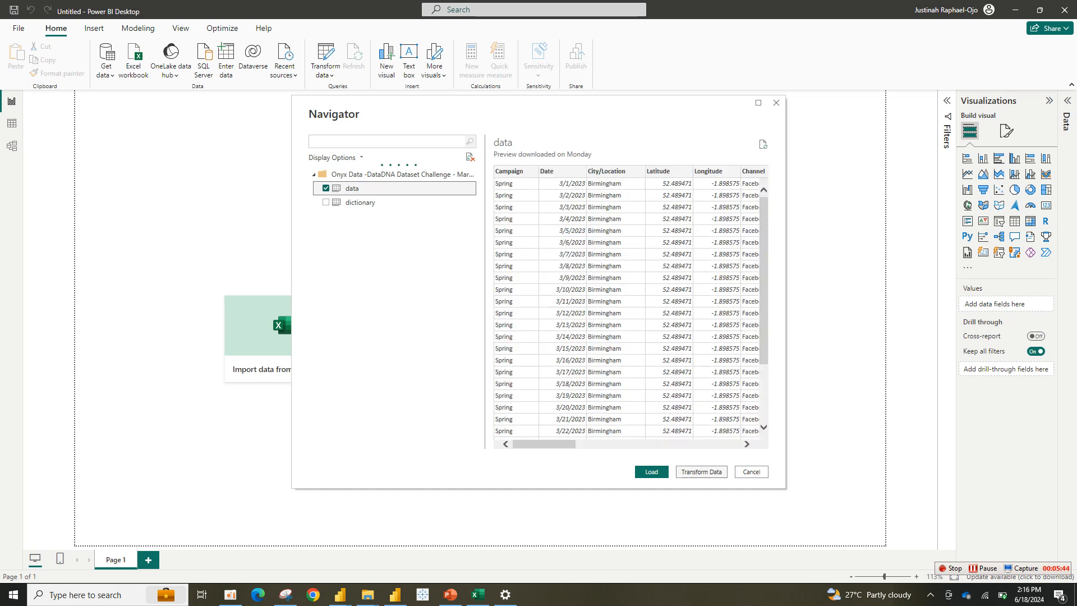
{"action": "left_click", "coordinate": [702, 472]}
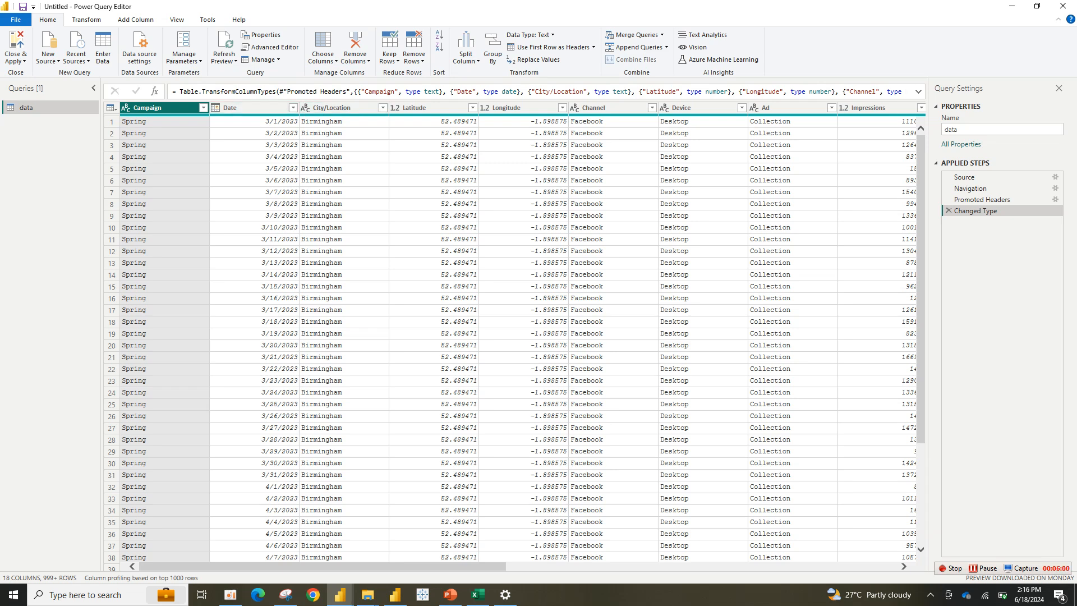
Set the CTR, % column's type to Percentage, replacing the current conversion, and apply the query to load the data table.
{"action": "scroll", "coordinate": [323, 567], "scroll_direction": "right", "scroll_amount": 5}
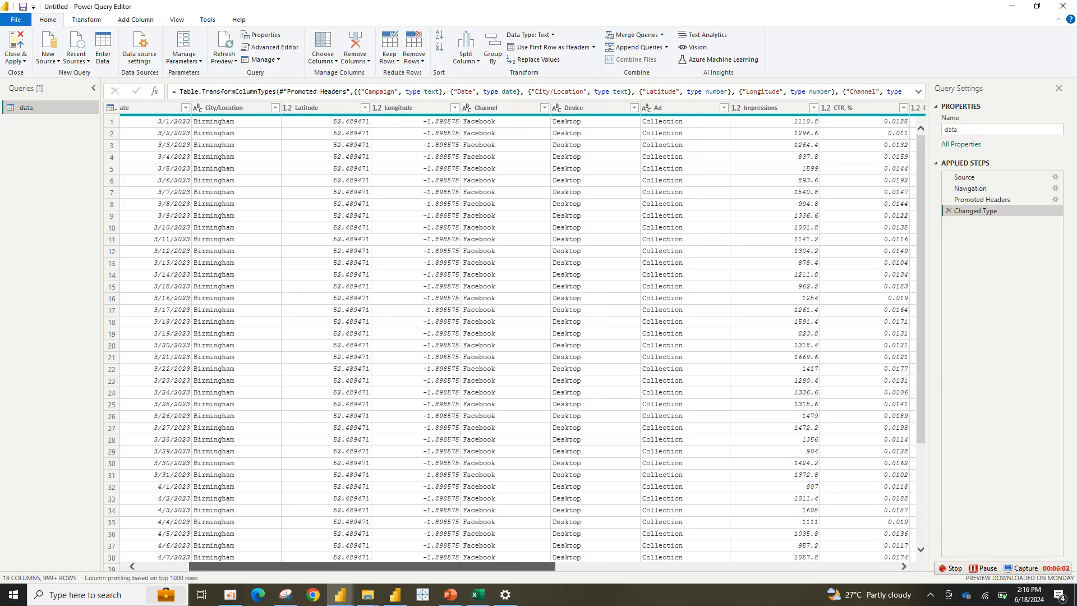
{"action": "scroll", "coordinate": [515, 337], "scroll_direction": "right", "scroll_amount": 15}
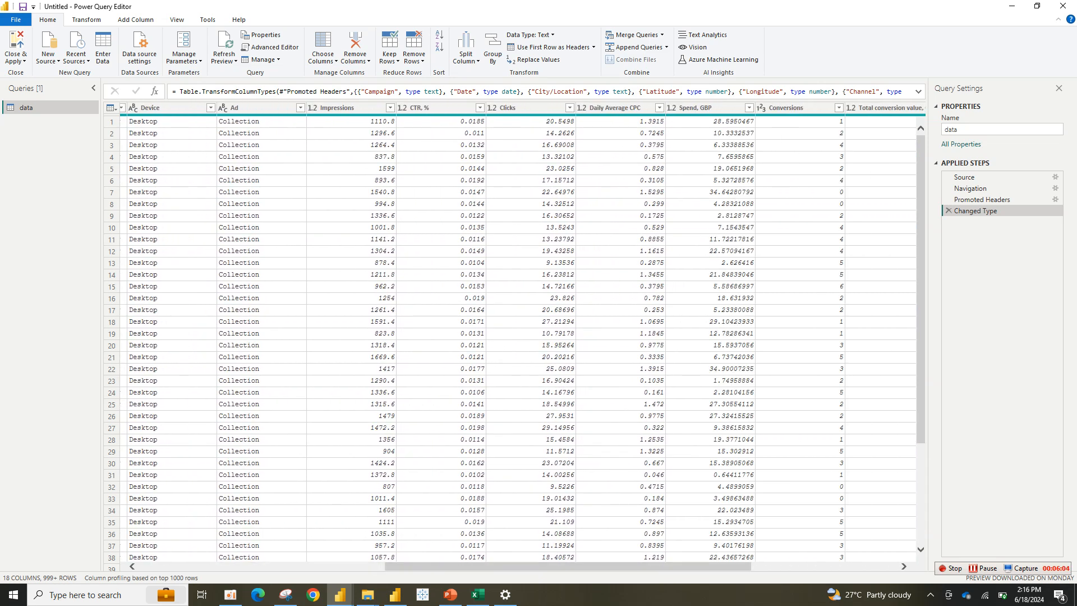
{"action": "left_click", "coordinate": [426, 108]}
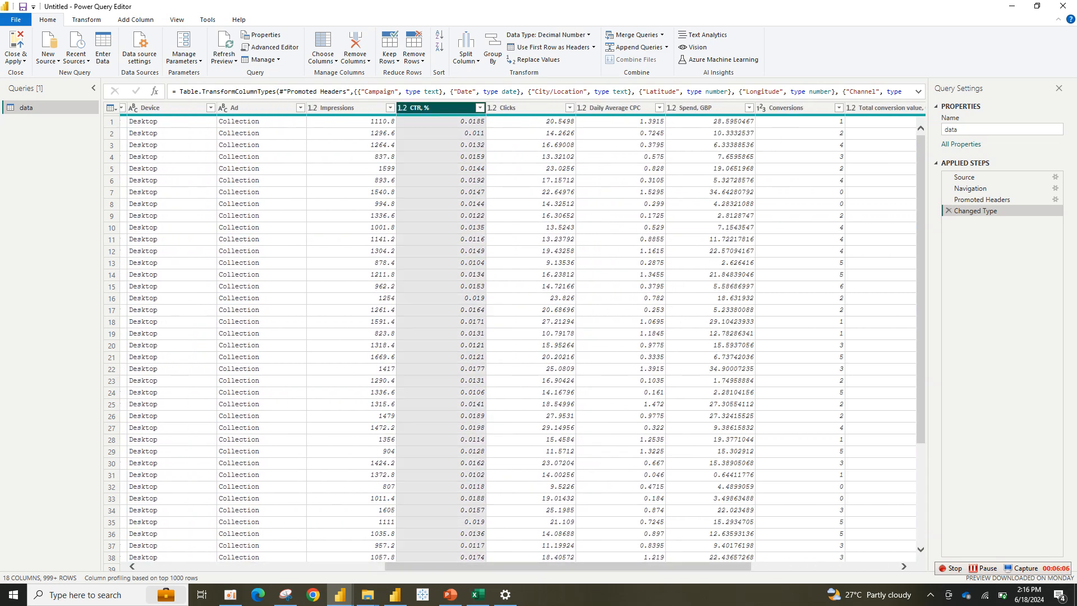
{"action": "left_click", "coordinate": [402, 108]}
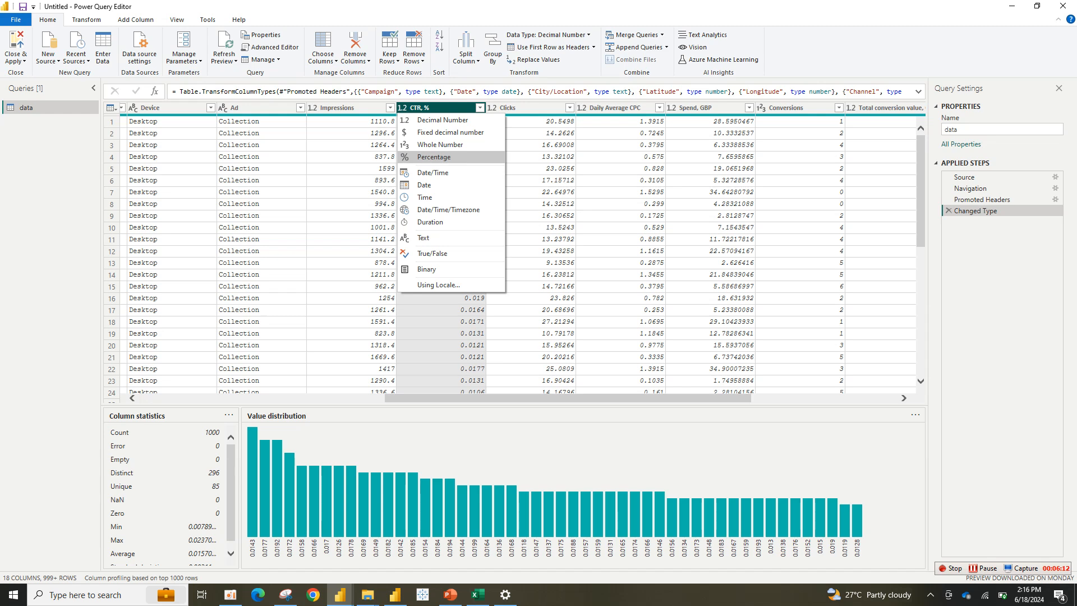
{"action": "left_click", "coordinate": [433, 157]}
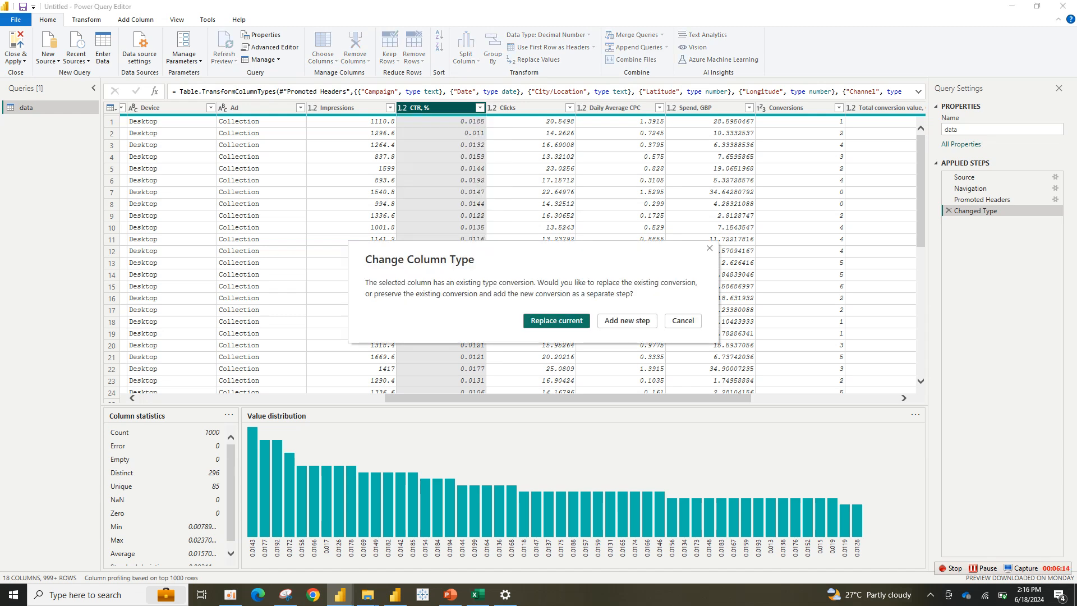
{"action": "left_click", "coordinate": [556, 321]}
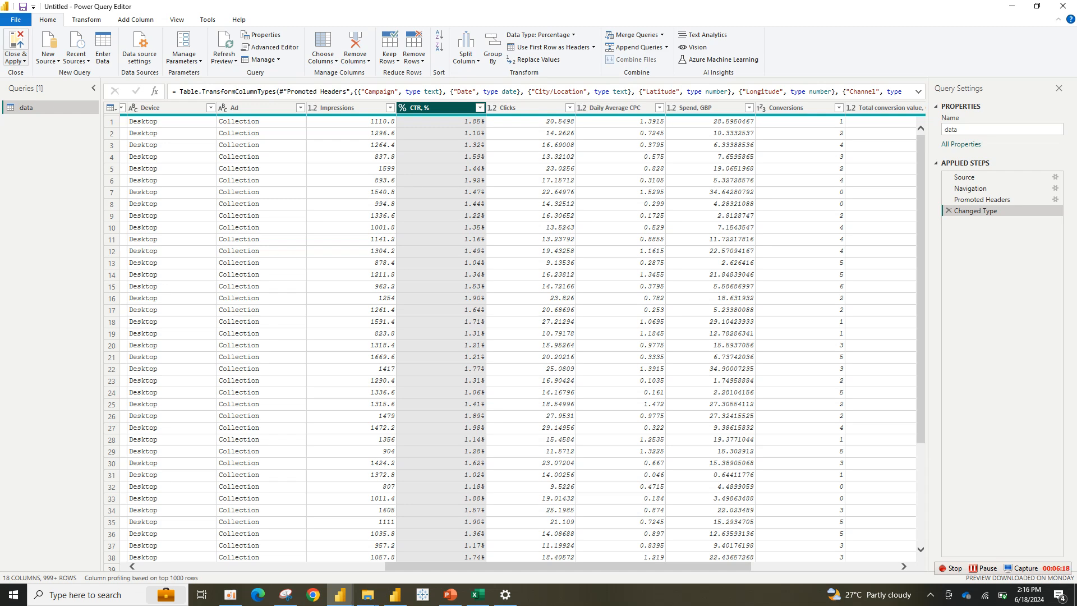
{"action": "left_click", "coordinate": [16, 60]}
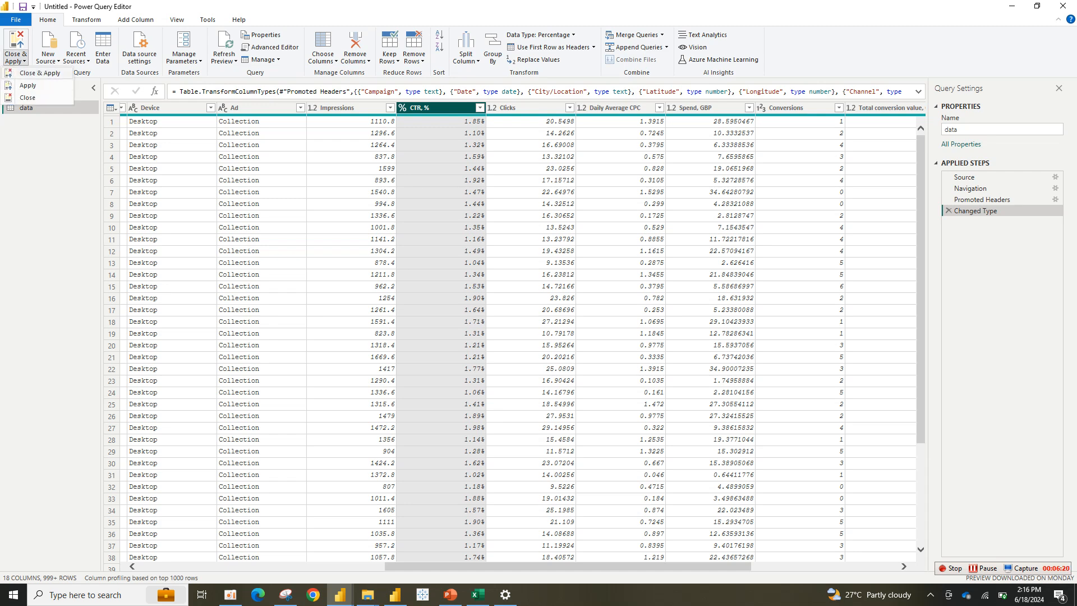
{"action": "left_click", "coordinate": [40, 73]}
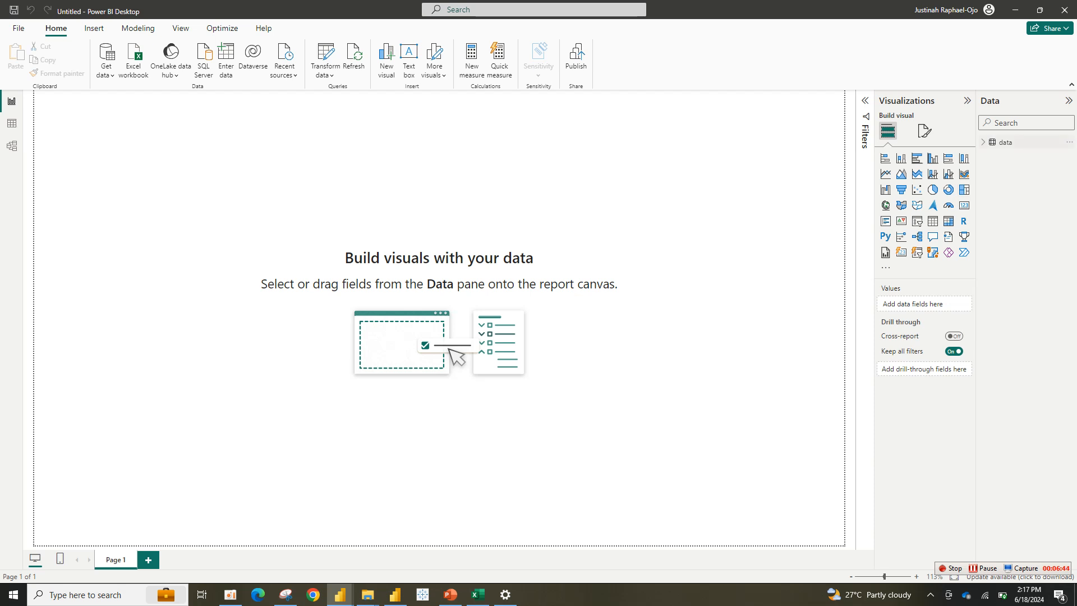
{"action": "left_click", "coordinate": [984, 142]}
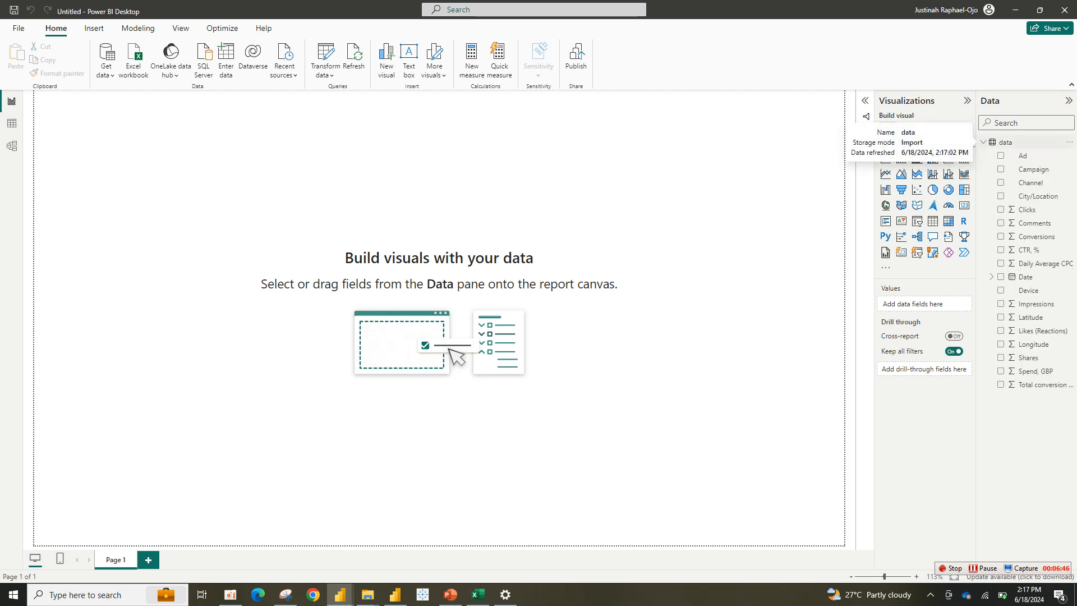
{"action": "left_click", "coordinate": [984, 142]}
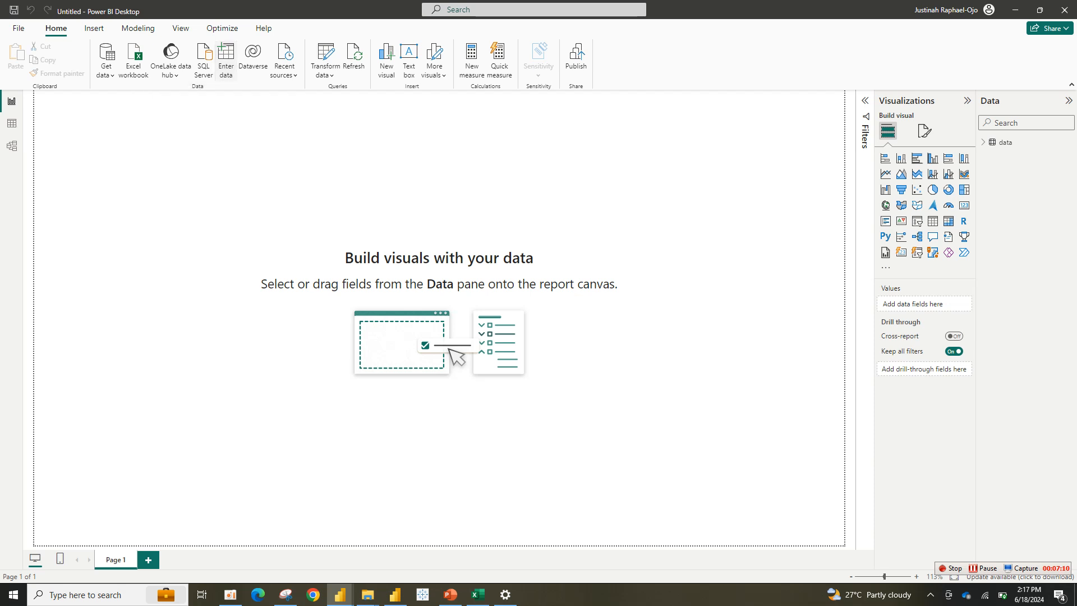
Create an empty table named "Calculation Measure" by entering data manually and load it into the report.
{"action": "left_click", "coordinate": [226, 59]}
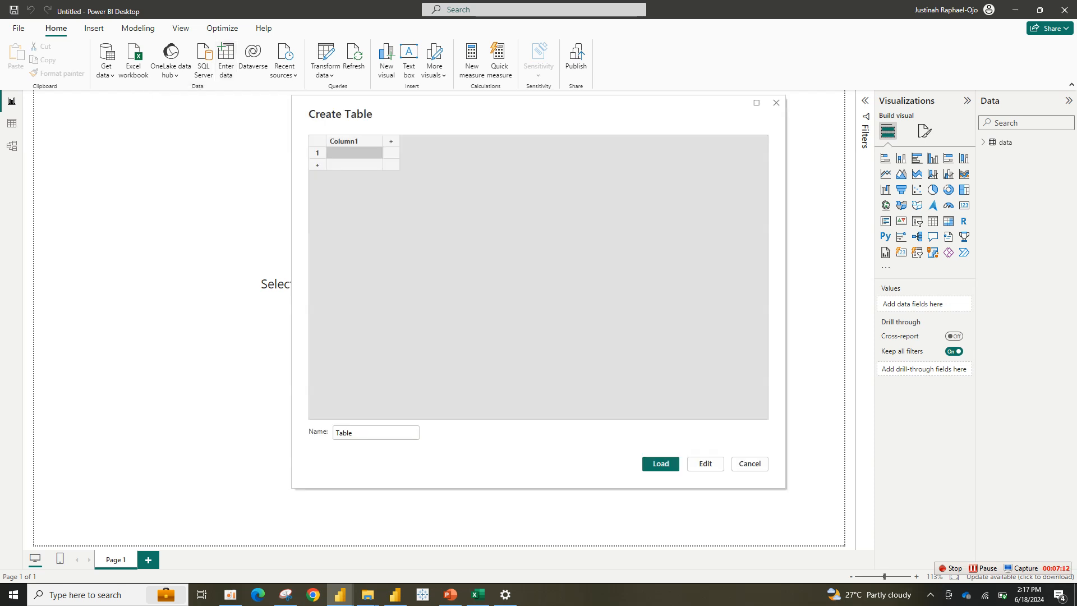
{"action": "left_click", "coordinate": [354, 432]}
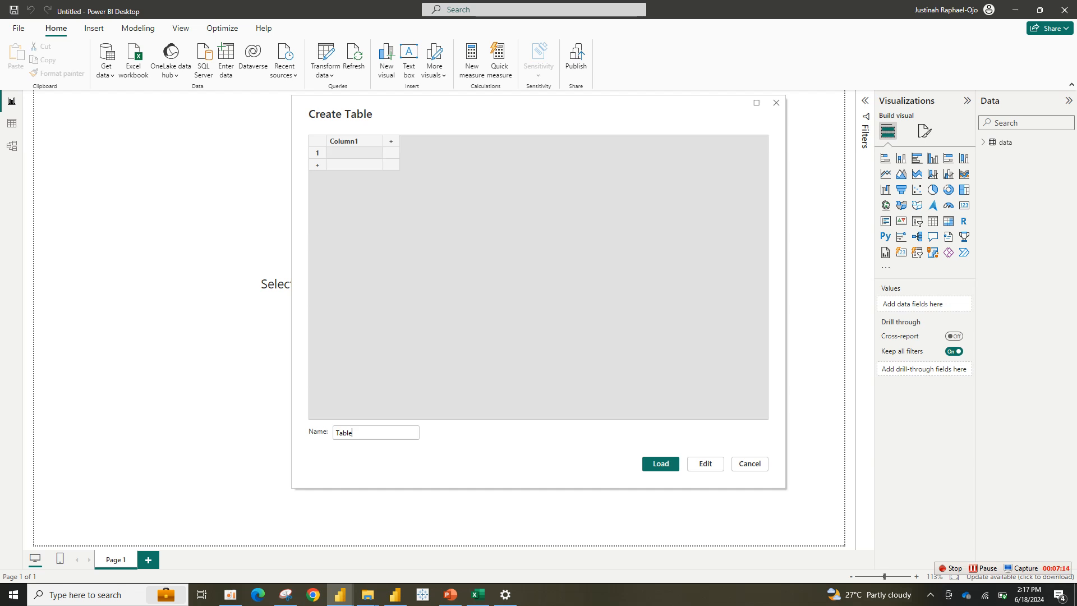
{"action": "key", "text": "ctrl+a"}
{"action": "key", "text": "BackSpace"}
{"action": "type", "text": "Calculatiob"}
{"action": "key", "text": "BackSpace"}
{"action": "type", "text": "n Measure"}
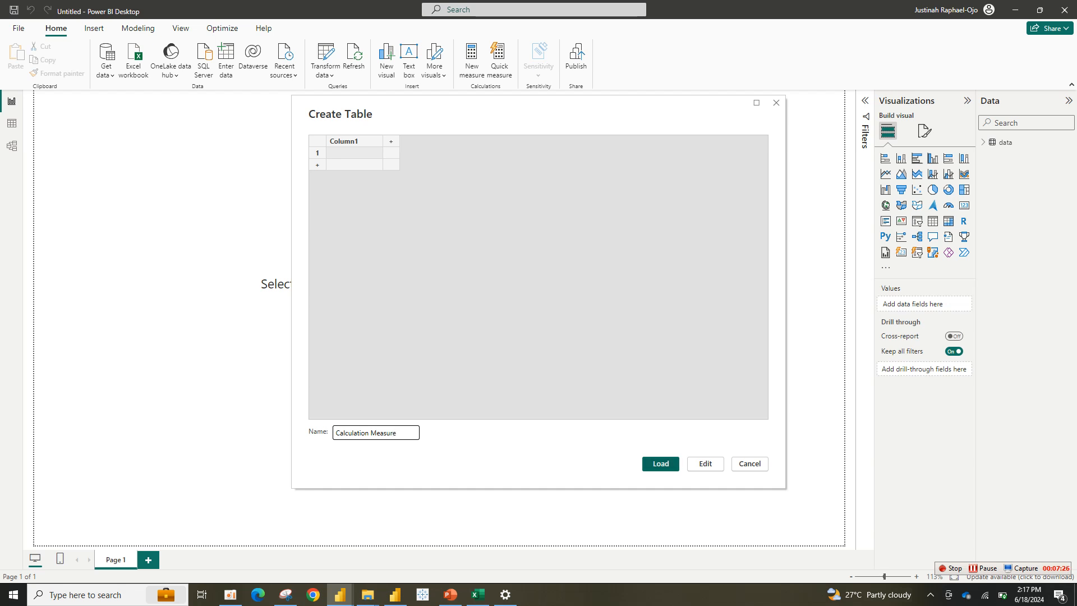
{"action": "key", "text": "Return"}
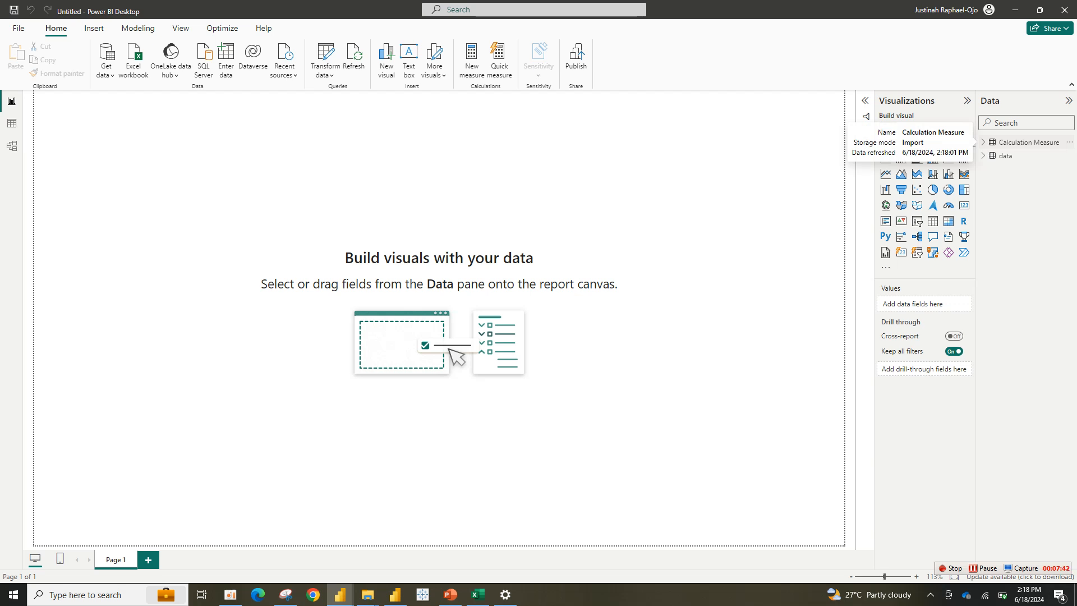
Expand the Calculation Measure and data tables to show their fields and consult the finished Channel Performance Dashboard for reference.
{"action": "left_click", "coordinate": [983, 143]}
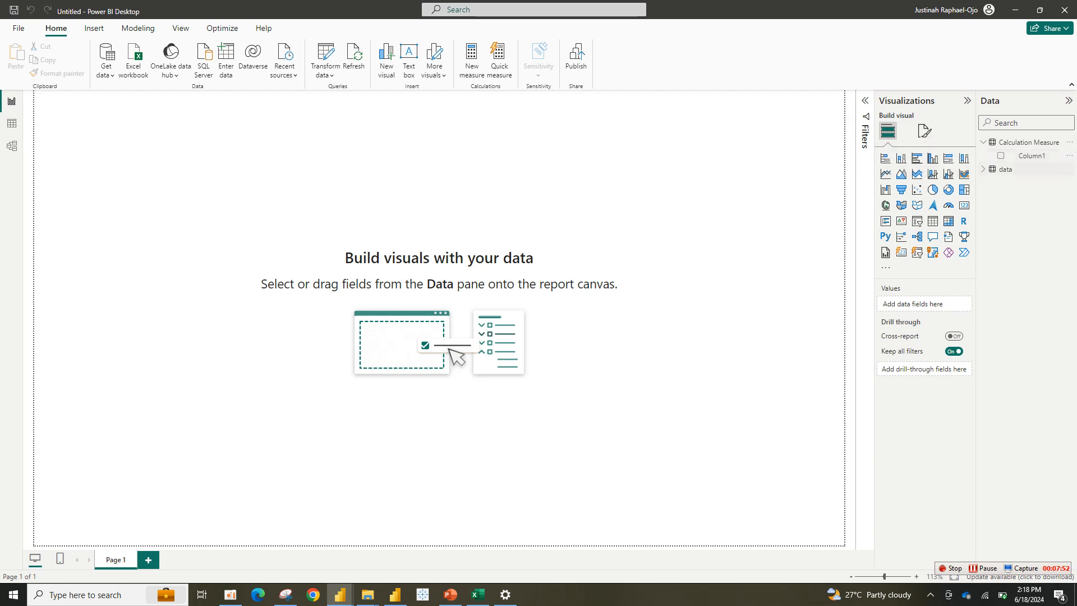
{"action": "left_click", "coordinate": [983, 170]}
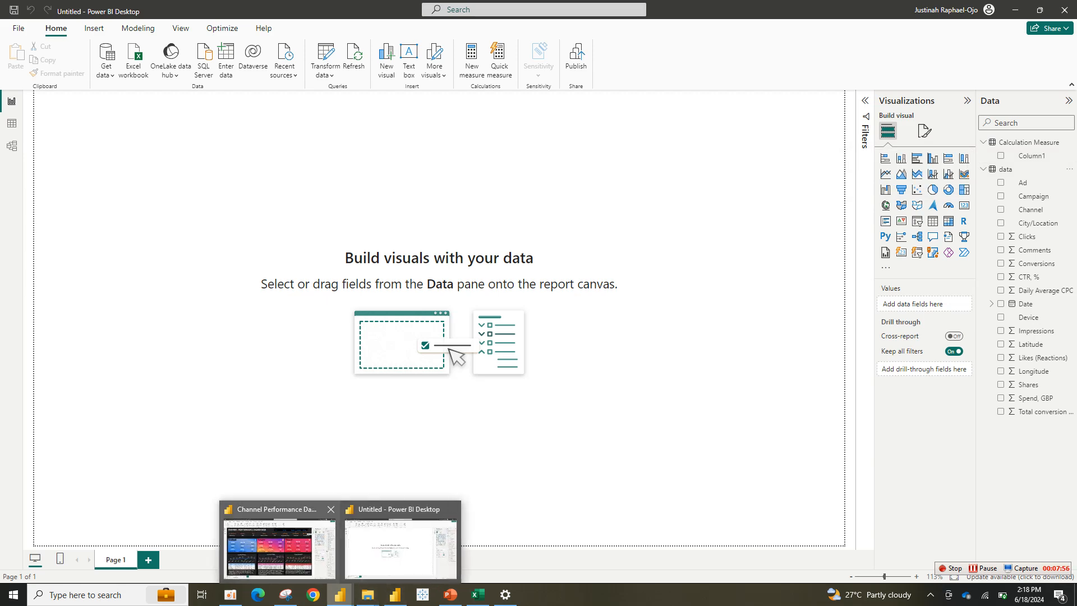
{"action": "left_click", "coordinate": [275, 538]}
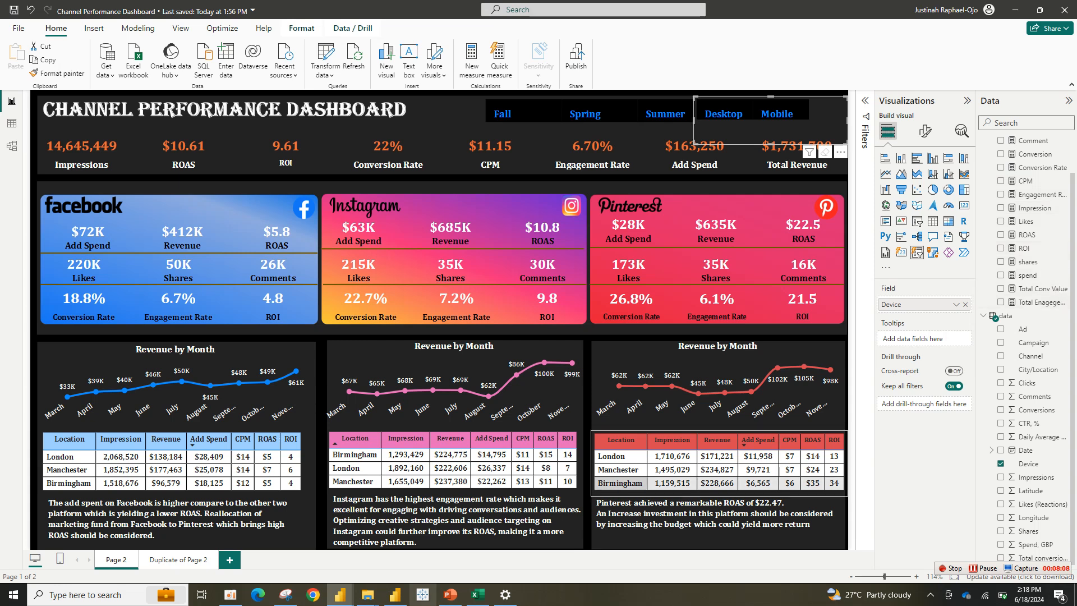
{"action": "mouse_move", "coordinate": [340, 595]}
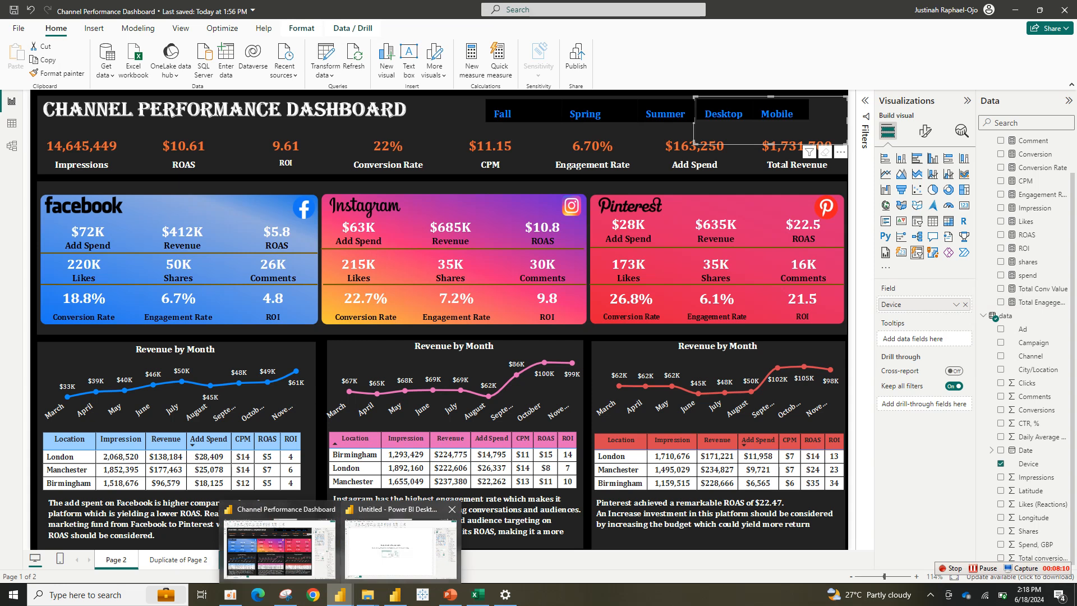
{"action": "left_click", "coordinate": [401, 547]}
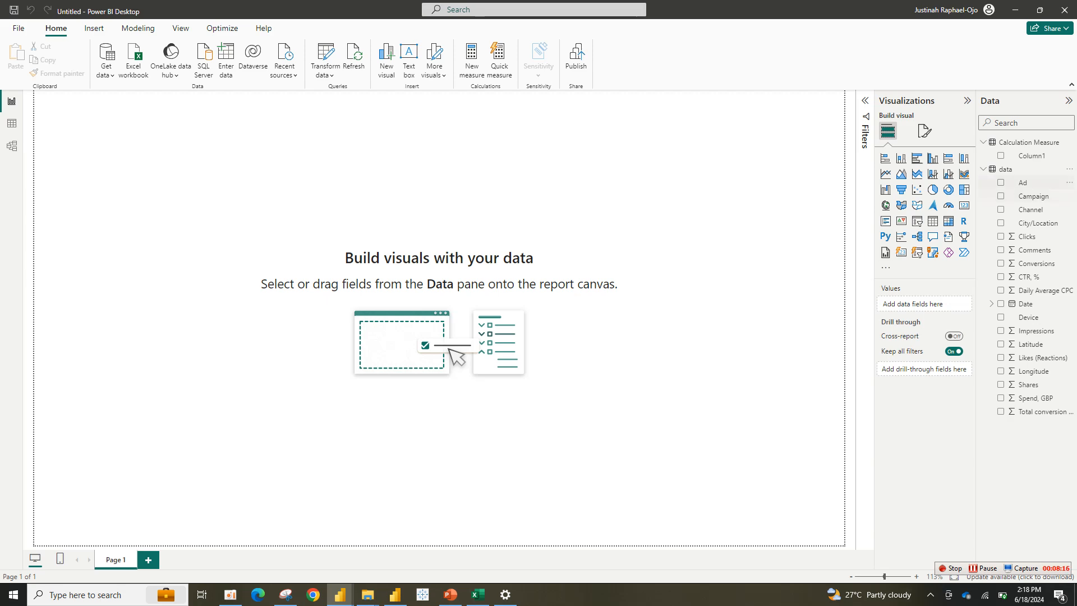
{"action": "right_click", "coordinate": [1023, 144]}
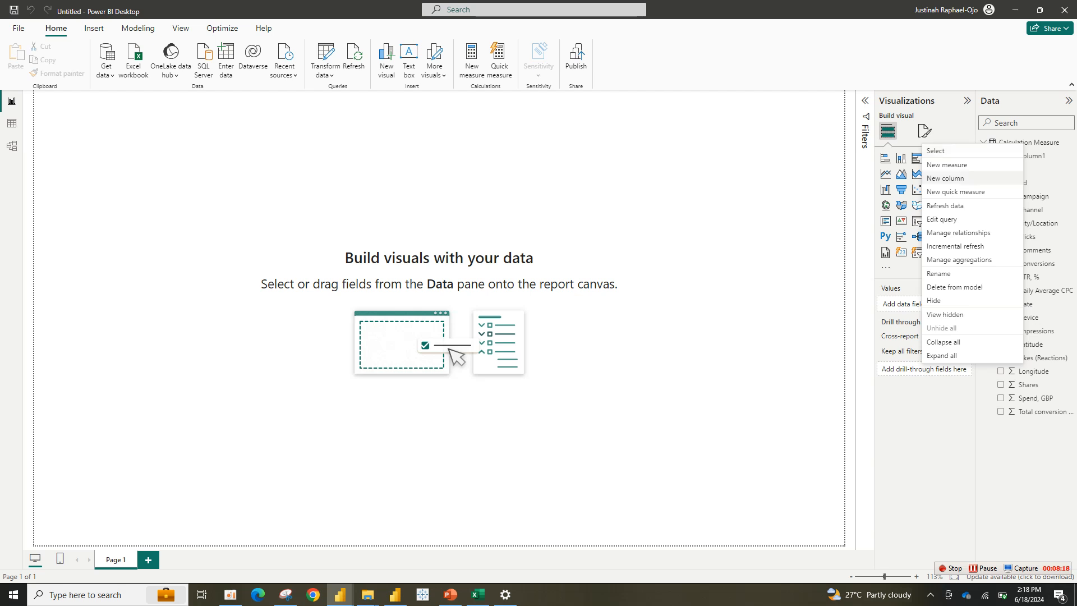
{"action": "key", "text": "Escape"}
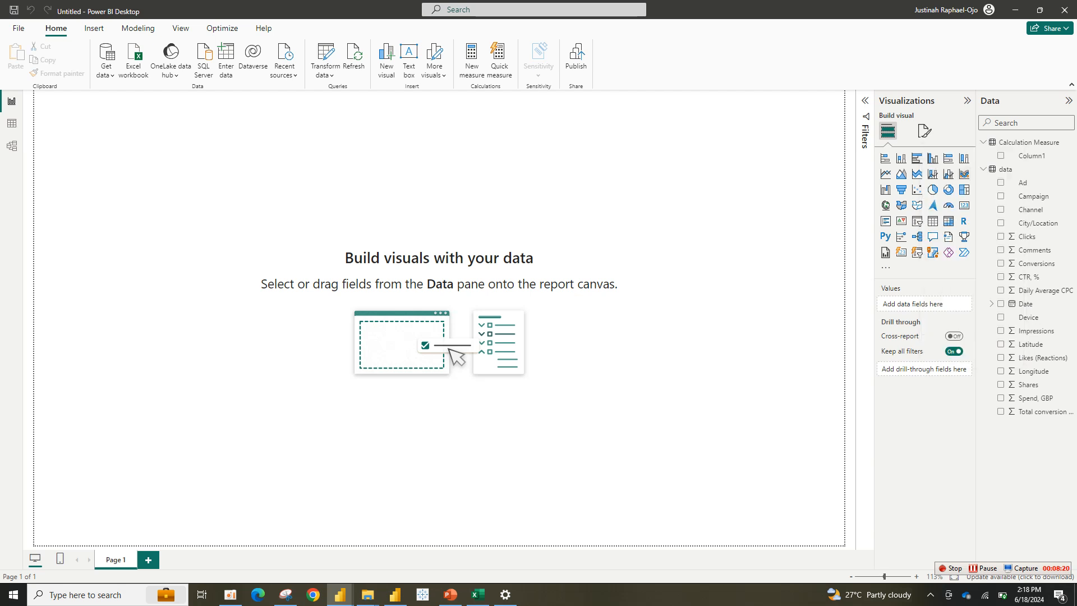
Add an empty ribbon chart to the page and create the measure Total Comments = SUM(data[Comments]) in the Calculation Measure table.
{"action": "left_click", "coordinate": [964, 174]}
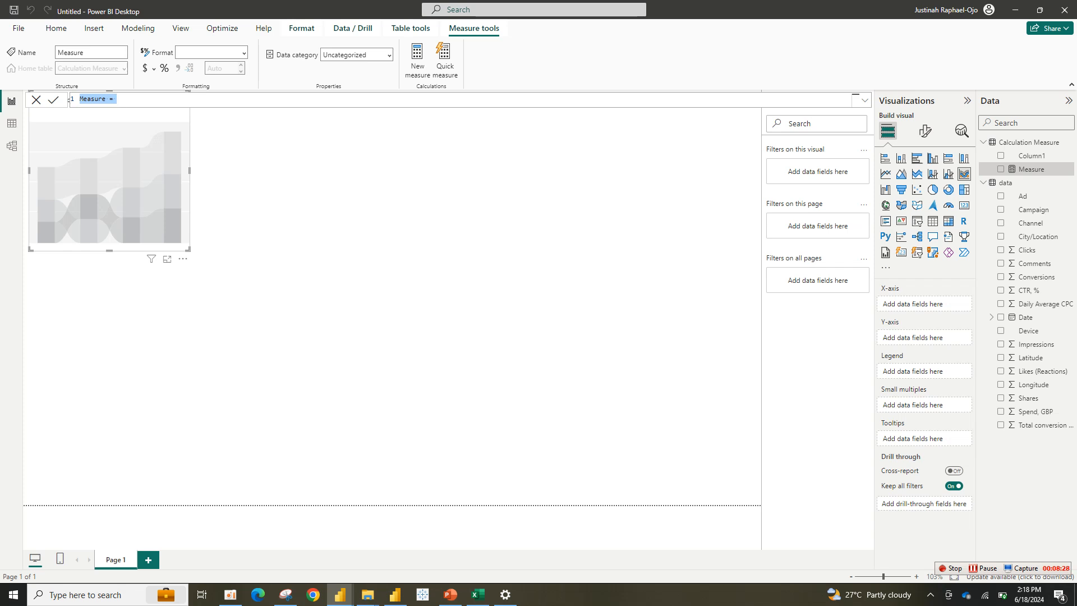
{"action": "type", "text": "Total Commend"}
{"action": "key", "text": "BackSpace"}
{"action": "type", "text": "ts = sum"}
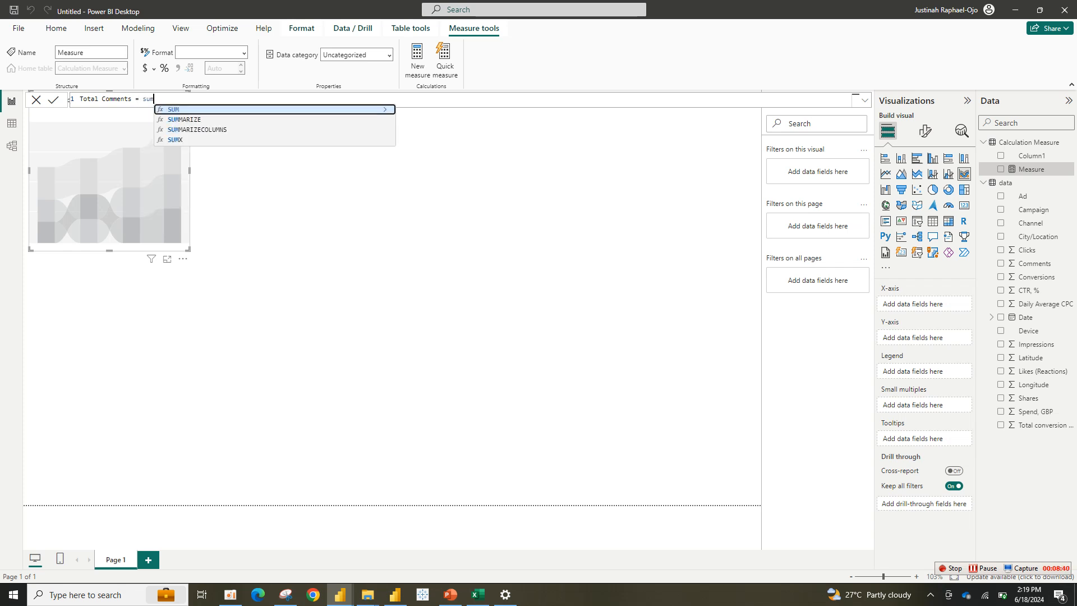
{"action": "key", "text": "Tab"}
{"action": "key", "text": "Tab"}
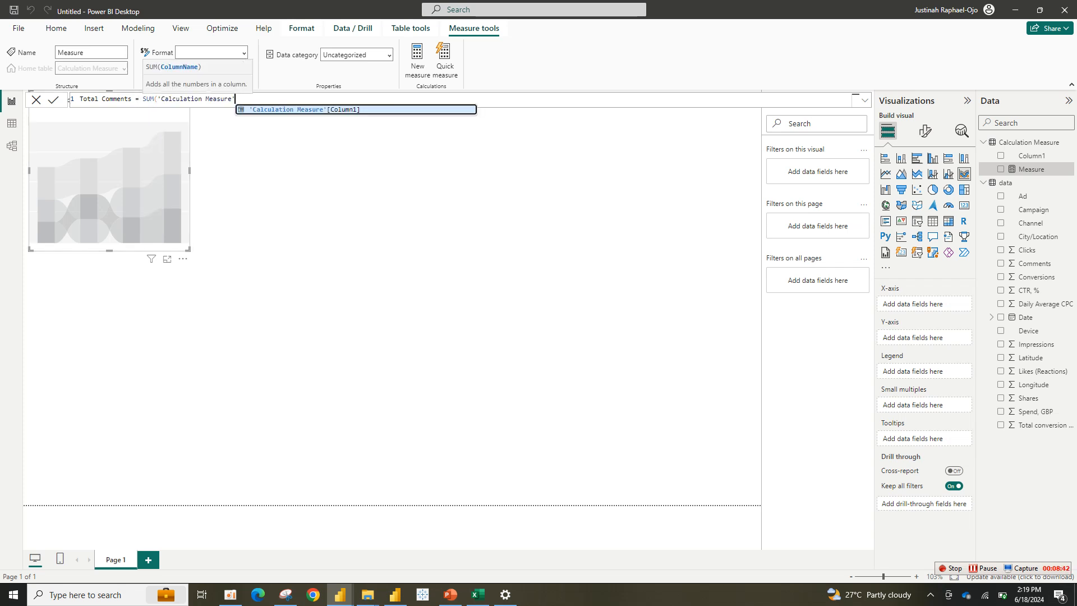
{"action": "key", "text": "BackSpace"}
{"action": "key", "text": "BackSpace"}
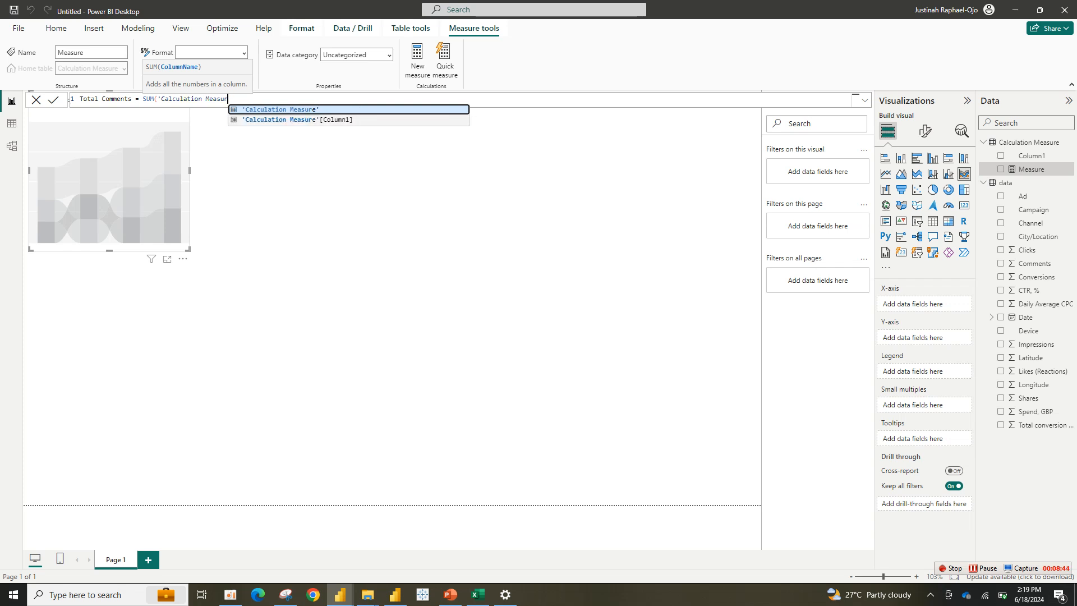
{"action": "key", "text": "BackSpace"}
{"action": "key", "text": "BackSpace"}
{"action": "key", "text": "BackSpace"}
{"action": "key", "text": "BackSpace"}
{"action": "key", "text": "BackSpace"}
{"action": "key", "text": "BackSpace"}
{"action": "key", "text": "BackSpace"}
{"action": "key", "text": "BackSpace"}
{"action": "key", "text": "BackSpace"}
{"action": "key", "text": "BackSpace"}
{"action": "key", "text": "BackSpace"}
{"action": "key", "text": "BackSpace"}
{"action": "key", "text": "BackSpace"}
{"action": "key", "text": "BackSpace"}
{"action": "key", "text": "BackSpace"}
{"action": "key", "text": "BackSpace"}
{"action": "key", "text": "BackSpace"}
{"action": "key", "text": "BackSpace"}
{"action": "key", "text": "BackSpace"}
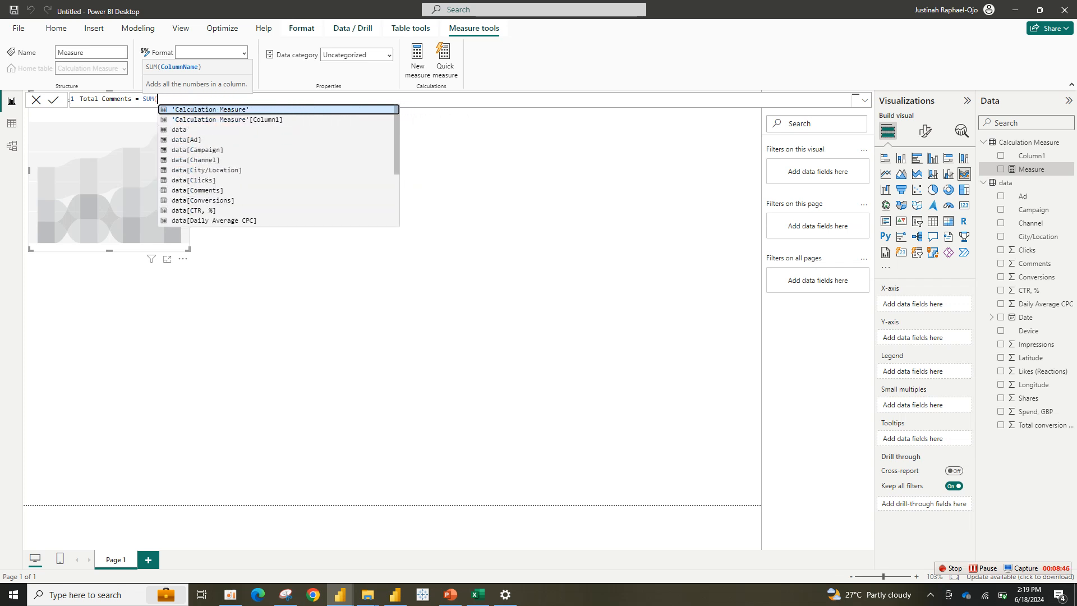
{"action": "type", "text": "comm"}
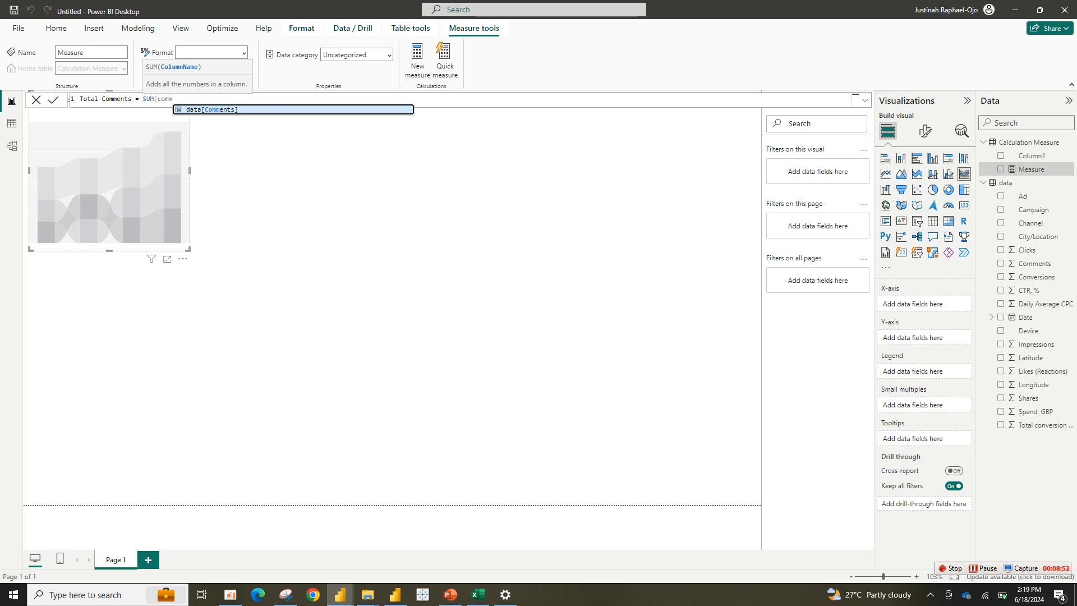
{"action": "key", "text": "Tab"}
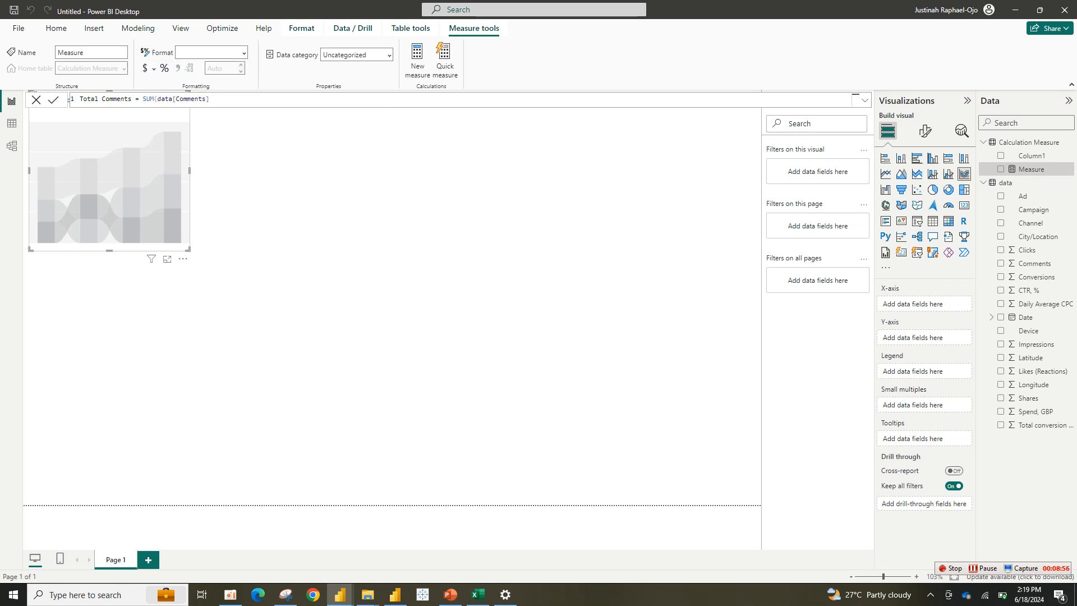
{"action": "key", "text": "Return"}
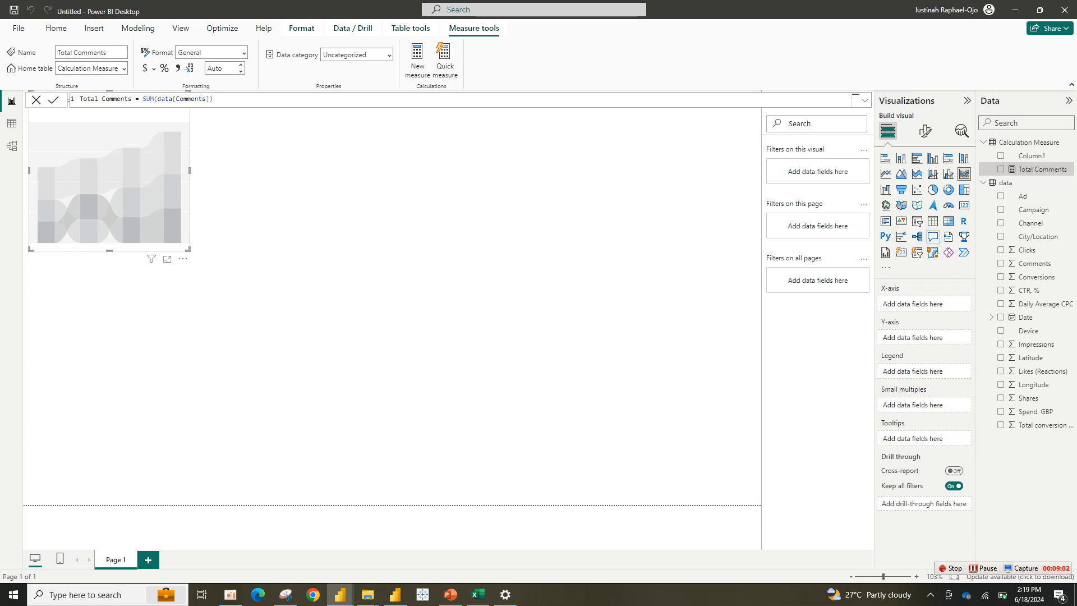
Change the empty ribbon chart to a Card (new) visual showing Total Comments and move it lower on the page.
{"action": "left_click", "coordinate": [901, 252]}
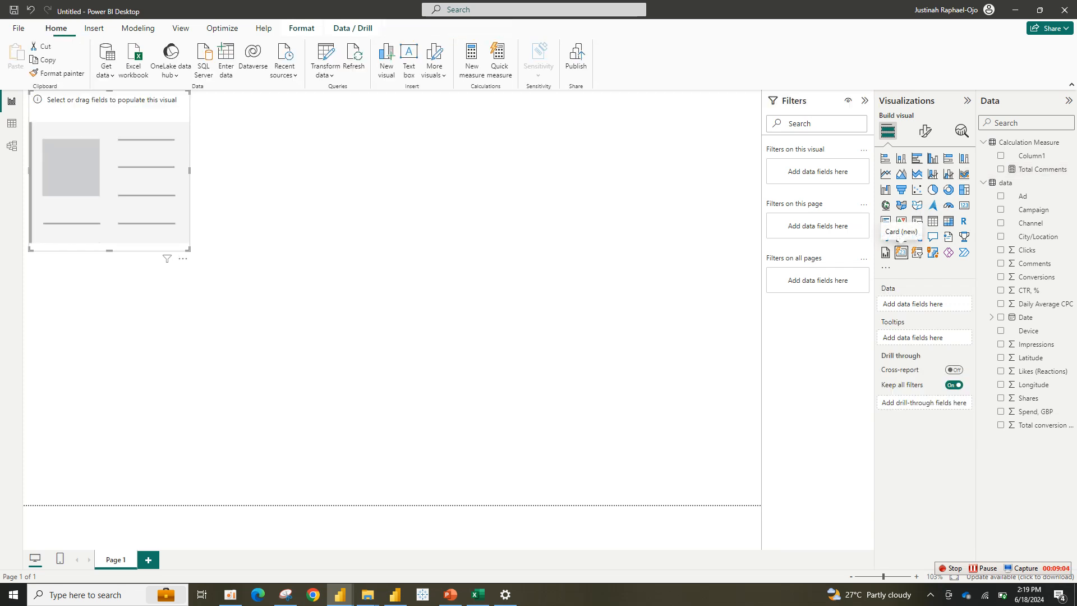
{"action": "left_click", "coordinate": [1000, 169]}
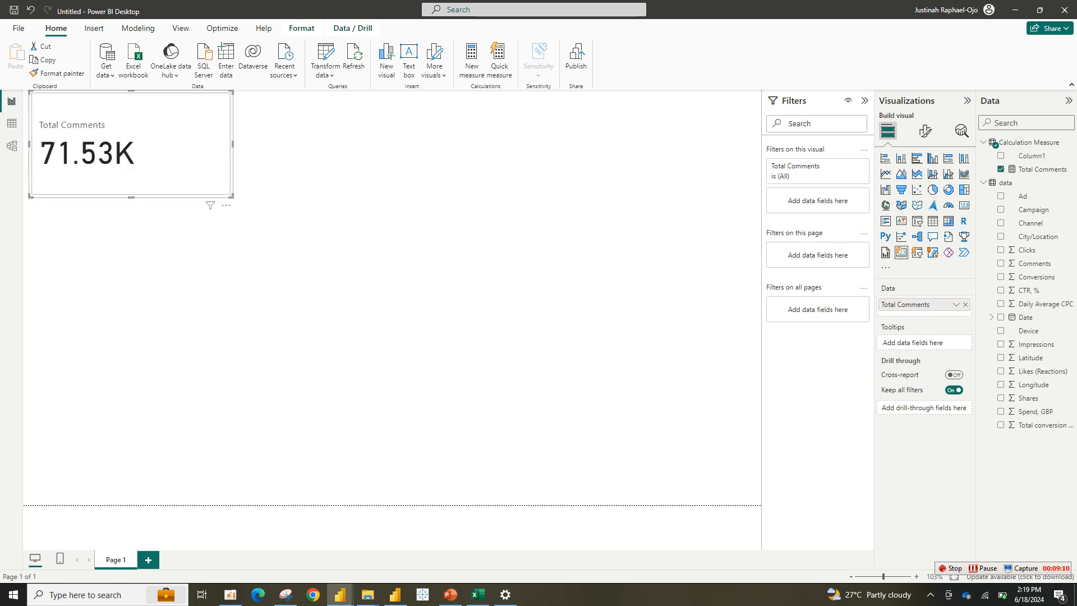
{"action": "left_click_drag", "start_coordinate": [131, 143], "coordinate": [153, 254]}
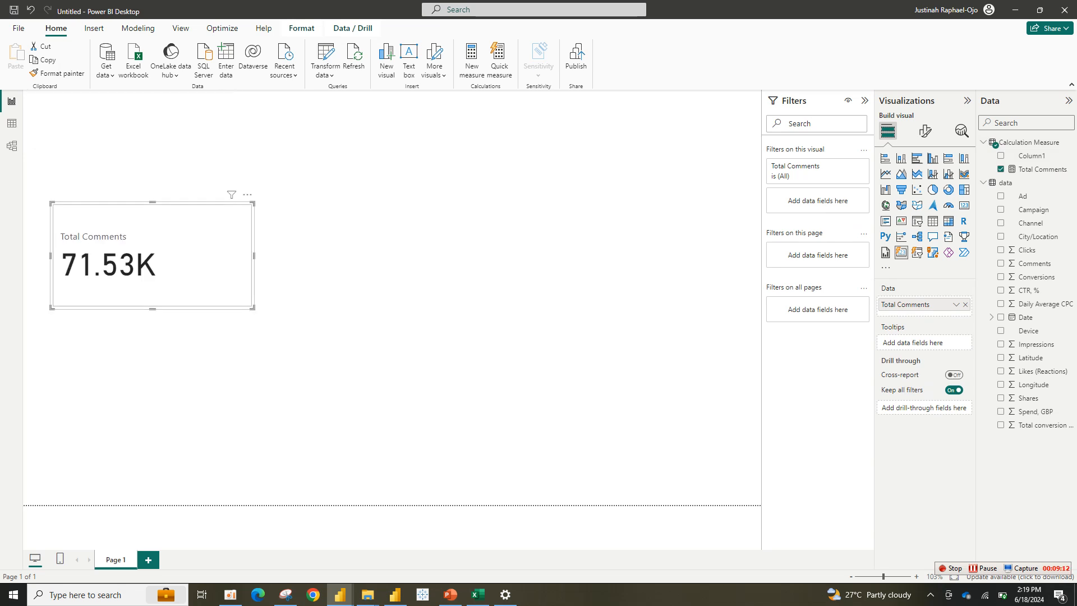
Create the measure Total Likes = SUM(data[Likes (Reactions)]) in the Calculation Measure table.
{"action": "left_click", "coordinate": [1070, 169]}
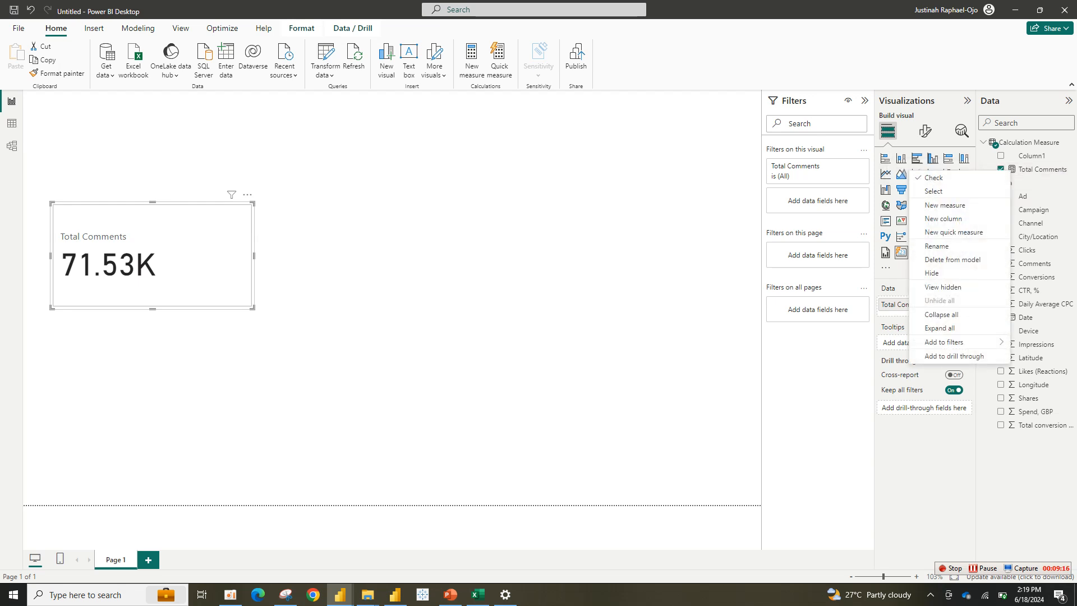
{"action": "left_click", "coordinate": [934, 191]}
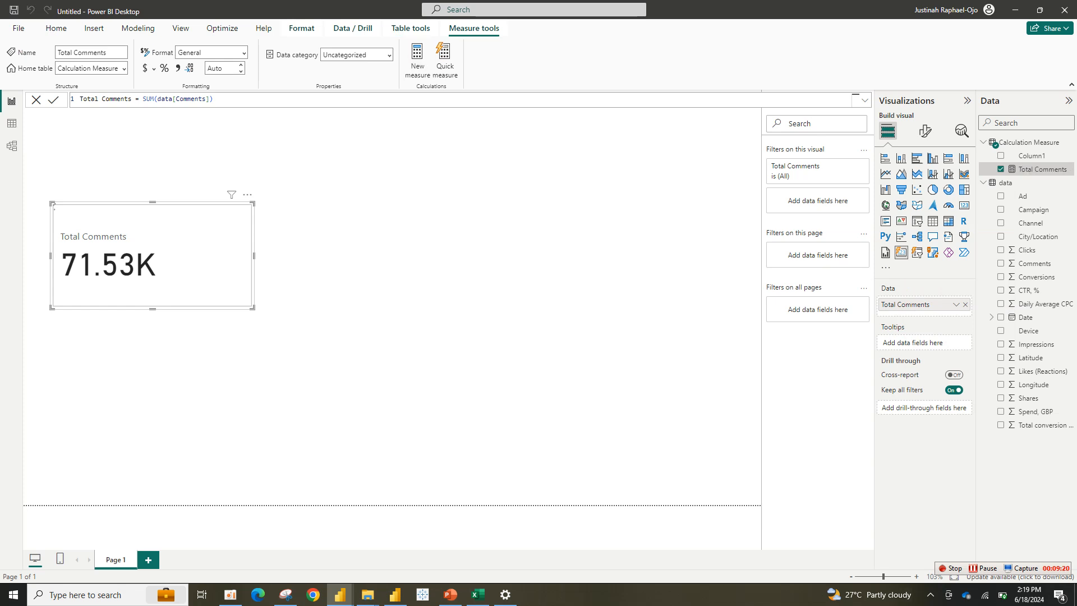
{"action": "left_click", "coordinate": [417, 62]}
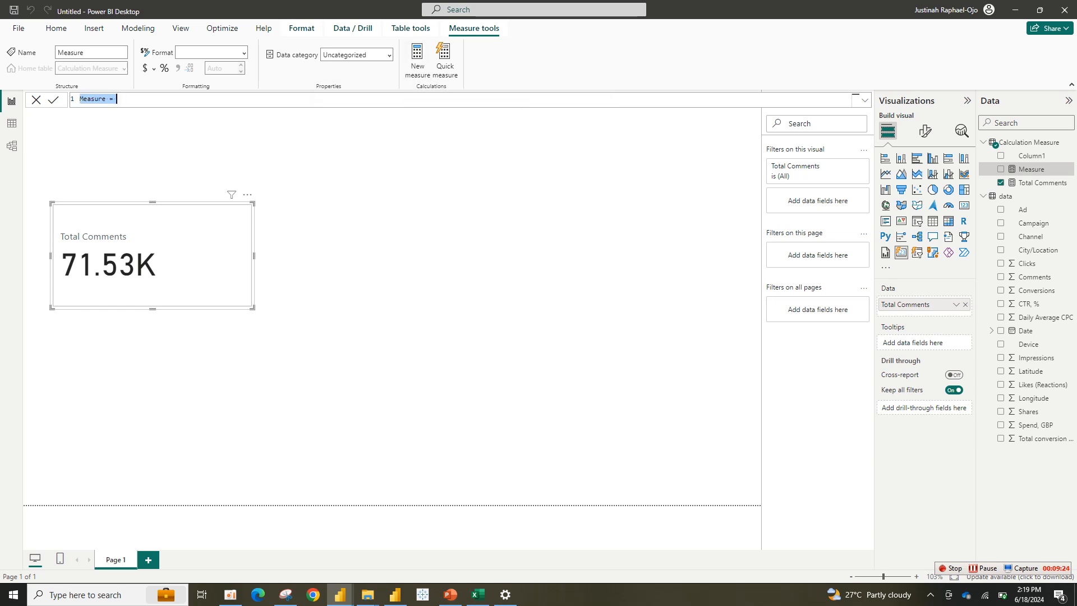
{"action": "type", "text": "Total Likes = sum"}
{"action": "key", "text": "Tab"}
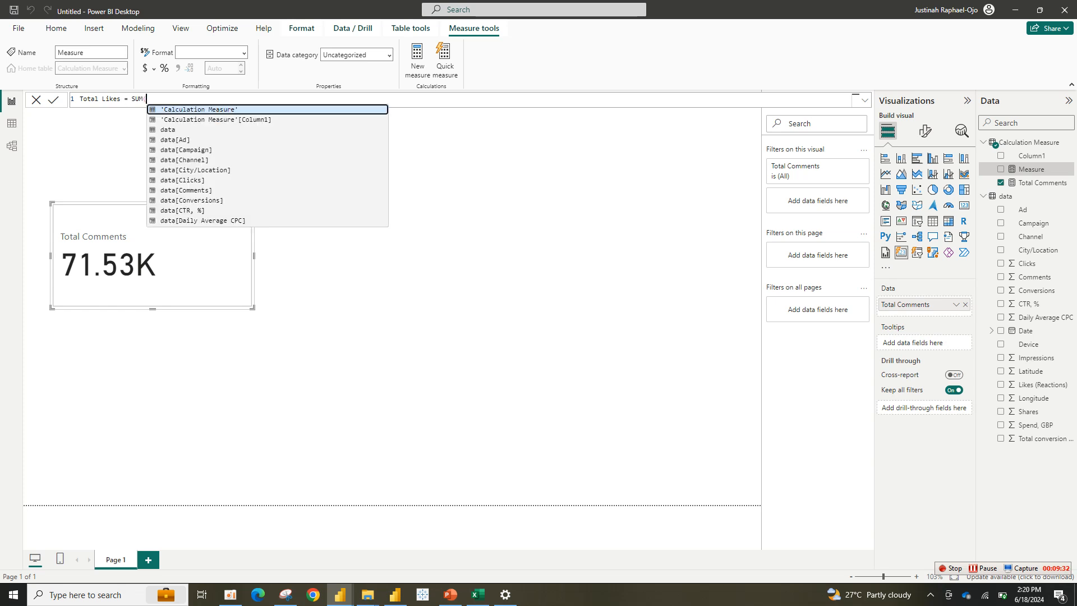
{"action": "type", "text": "lik"}
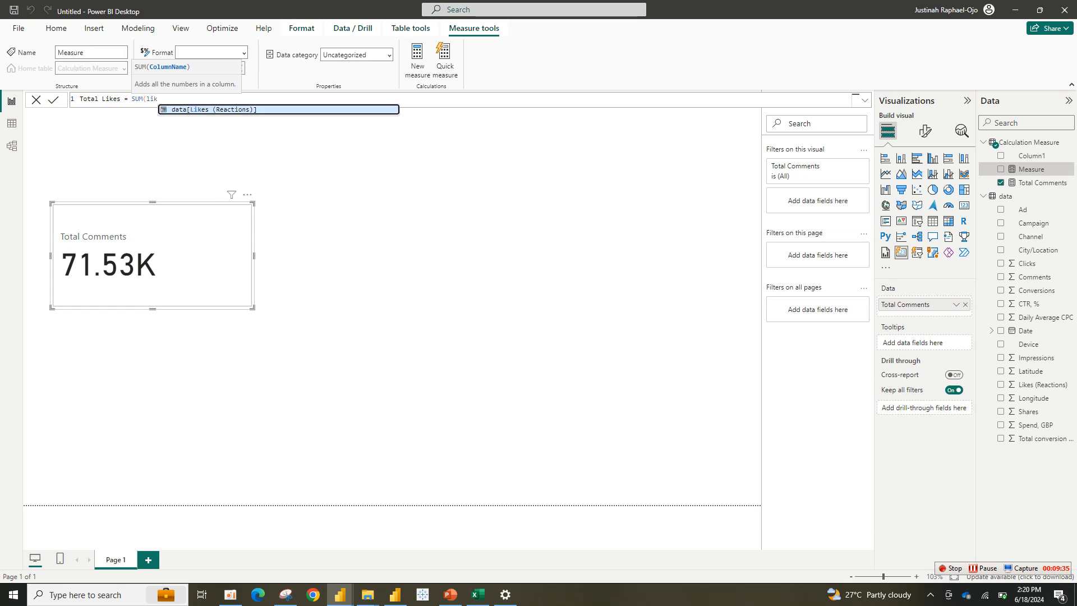
{"action": "key", "text": "Tab"}
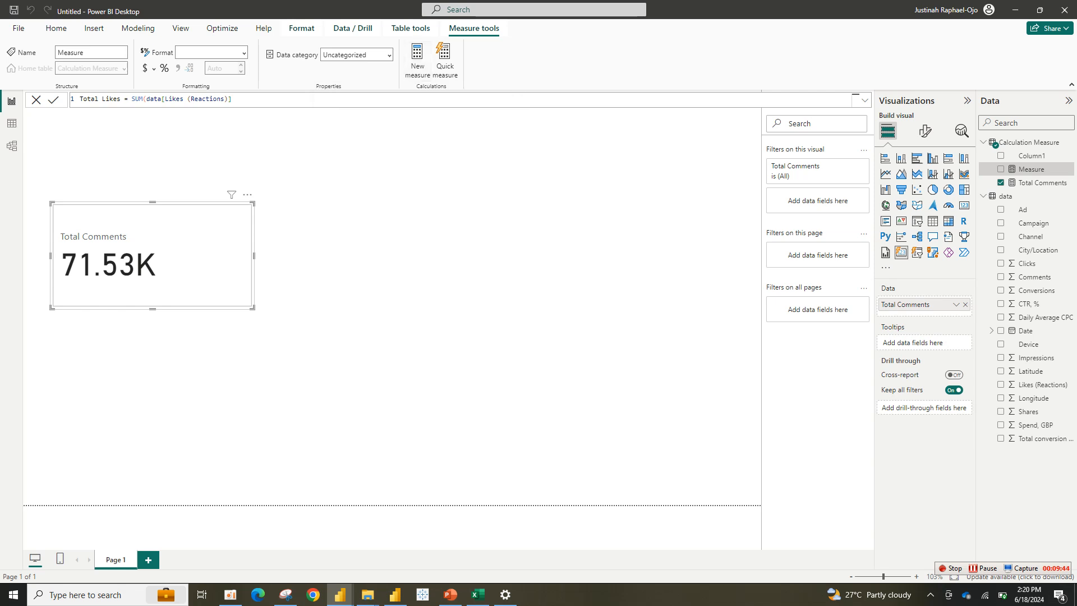
{"action": "key", "text": "Return"}
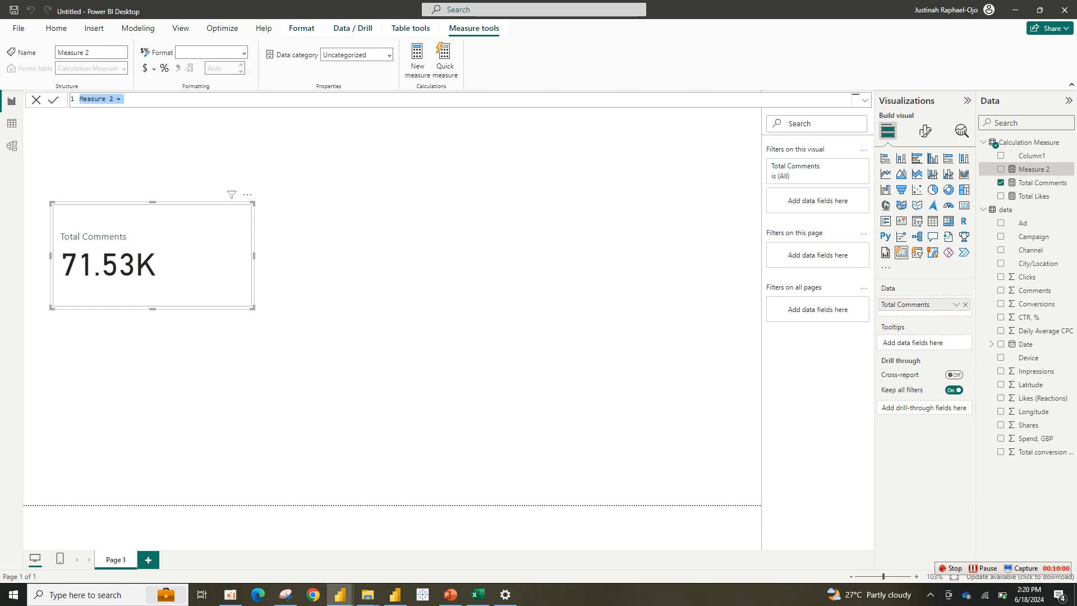
Create the measure Impression = SUM(data[Impressions]) in the Calculation Measure table.
{"action": "type", "text": "T"}
{"action": "type", "text": "mpress"}
{"action": "type", "text": "ion"}
{"action": "type", "text": " ="}
{"action": "type", "text": "sum"}
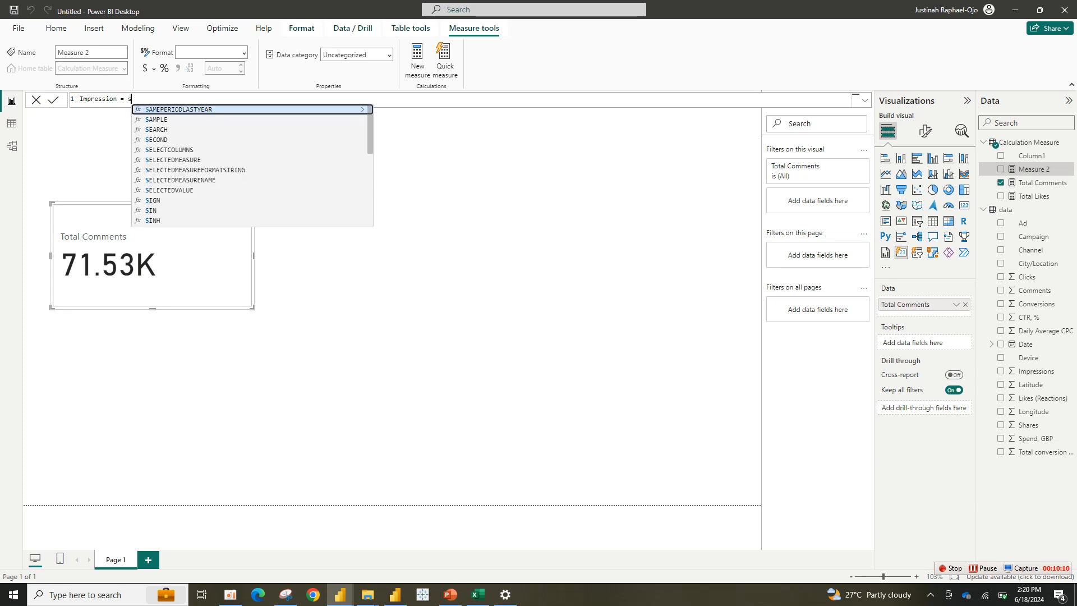
{"action": "key", "text": "Tab"}
{"action": "key", "text": "Tab"}
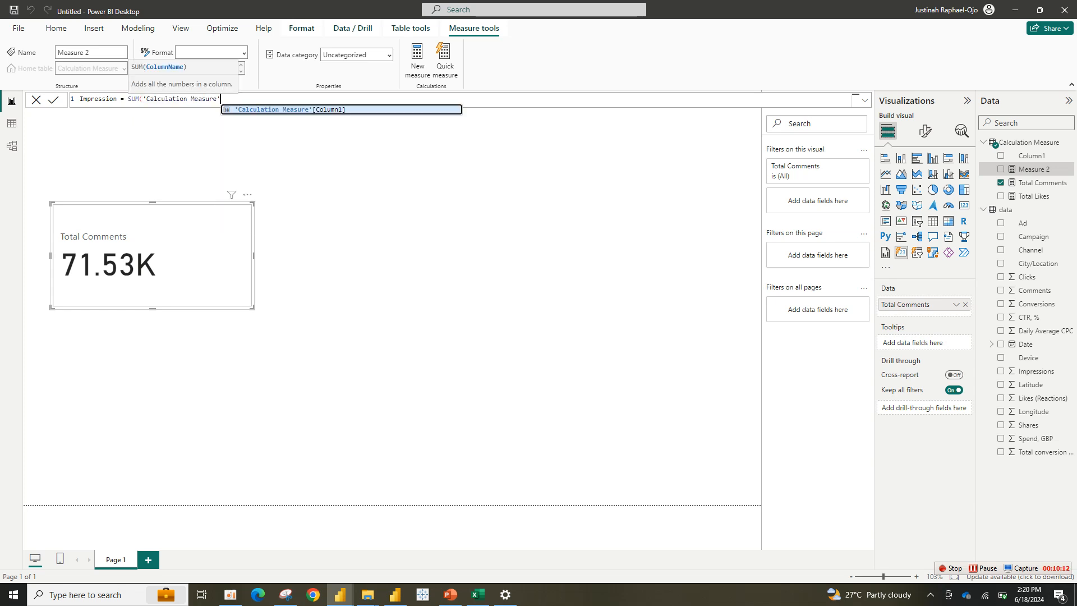
{"action": "key", "text": "BackSpace"}
{"action": "key", "text": "BackSpace"}
{"action": "key", "text": "BackSpace"}
{"action": "key", "text": "BackSpace"}
{"action": "key", "text": "BackSpace"}
{"action": "key", "text": "BackSpace"}
{"action": "key", "text": "BackSpace"}
{"action": "key", "text": "BackSpace"}
{"action": "key", "text": "BackSpace"}
{"action": "key", "text": "BackSpace"}
{"action": "key", "text": "BackSpace"}
{"action": "key", "text": "BackSpace"}
{"action": "key", "text": "BackSpace"}
{"action": "key", "text": "BackSpace"}
{"action": "key", "text": "BackSpace"}
{"action": "key", "text": "BackSpace"}
{"action": "key", "text": "BackSpace"}
{"action": "key", "text": "BackSpace"}
{"action": "key", "text": "BackSpace"}
{"action": "key", "text": "BackSpace"}
{"action": "key", "text": "BackSpace"}
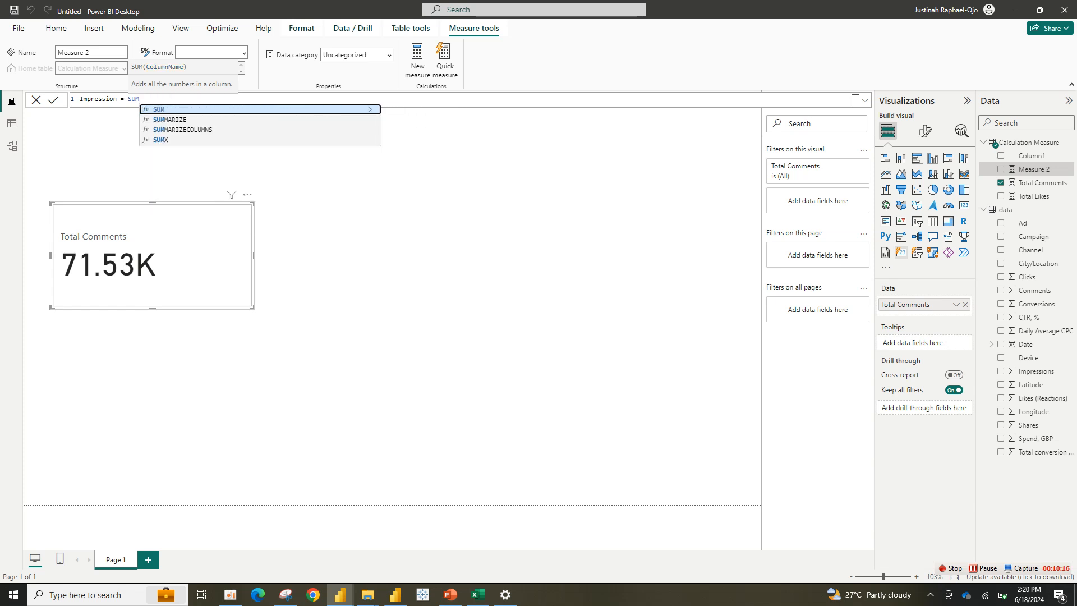
{"action": "key", "text": "Tab"}
{"action": "key", "text": "Tab"}
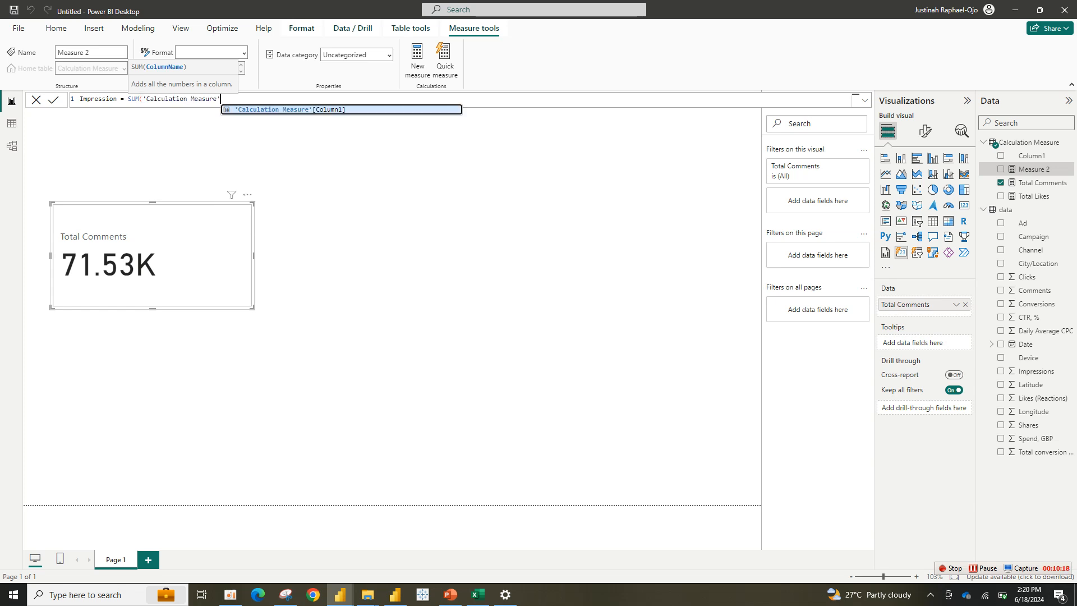
{"action": "type", "text": "im"}
{"action": "key", "text": "BackSpace"}
{"action": "key", "text": "BackSpace"}
{"action": "key", "text": "BackSpace"}
{"action": "key", "text": "BackSpace"}
{"action": "key", "text": "BackSpace"}
{"action": "key", "text": "BackSpace"}
{"action": "key", "text": "BackSpace"}
{"action": "key", "text": "BackSpace"}
{"action": "key", "text": "BackSpace"}
{"action": "key", "text": "BackSpace"}
{"action": "key", "text": "BackSpace"}
{"action": "key", "text": "BackSpace"}
{"action": "key", "text": "BackSpace"}
{"action": "key", "text": "BackSpace"}
{"action": "key", "text": "BackSpace"}
{"action": "key", "text": "BackSpace"}
{"action": "key", "text": "BackSpace"}
{"action": "key", "text": "BackSpace"}
{"action": "key", "text": "BackSpace"}
{"action": "key", "text": "BackSpace"}
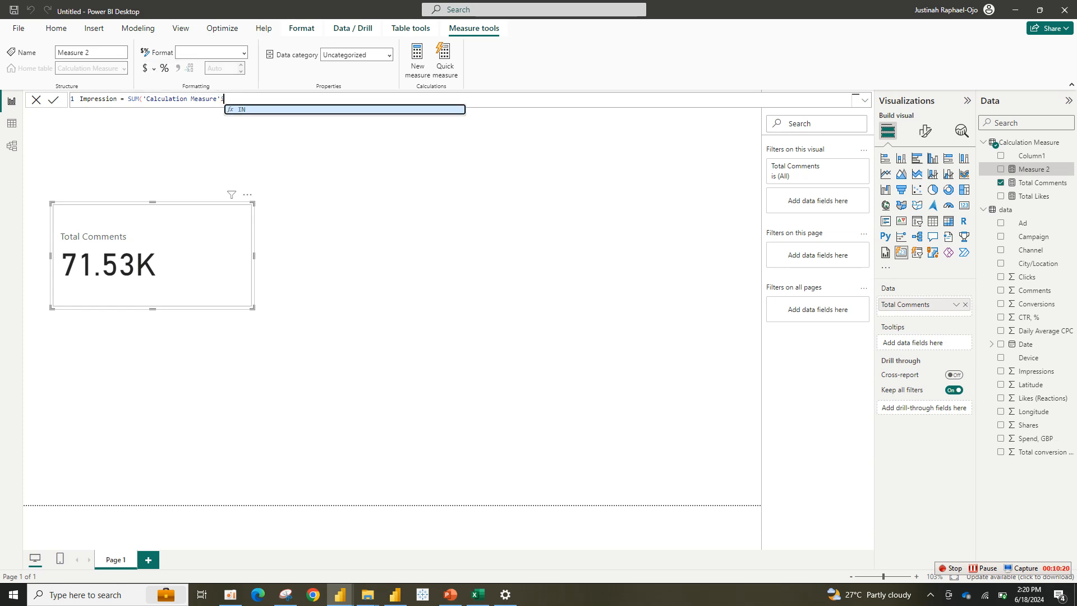
{"action": "key", "text": "BackSpace"}
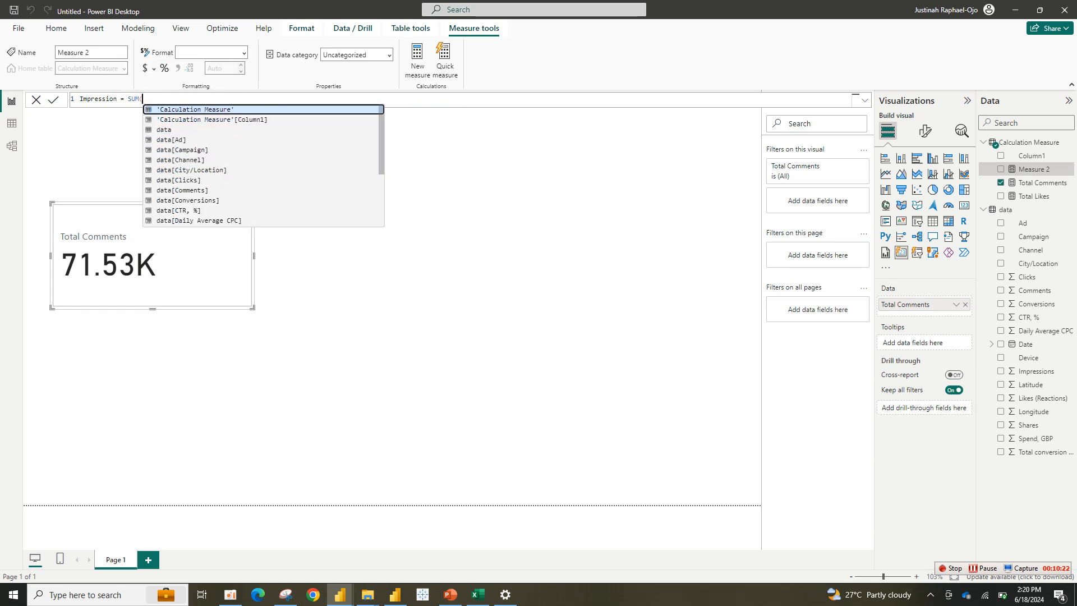
{"action": "type", "text": "im"}
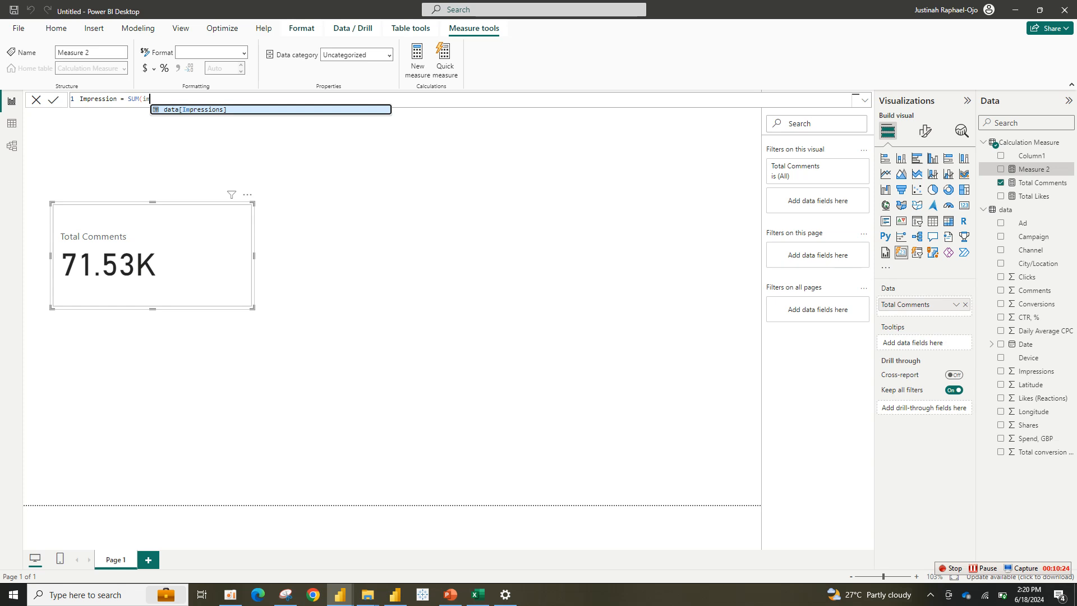
{"action": "key", "text": "Tab"}
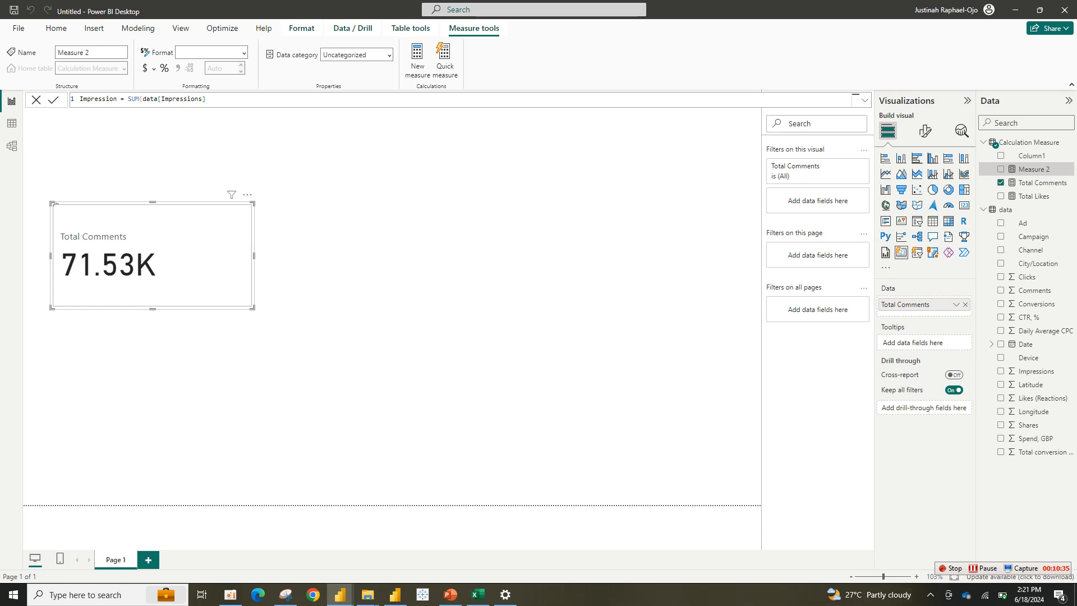
{"action": "key", "text": "Return"}
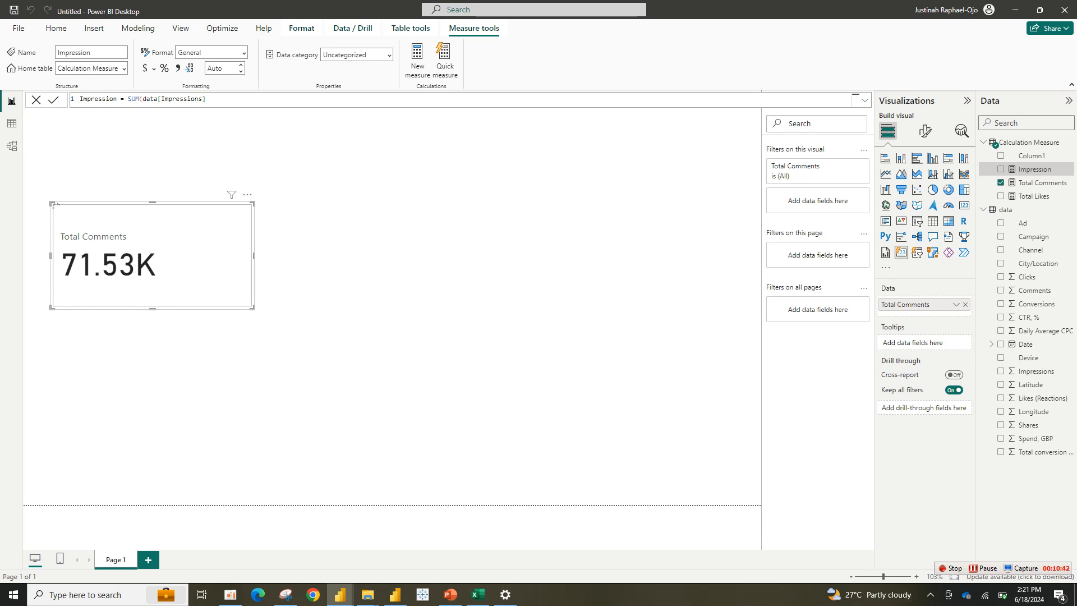
Create the measure Shares = SUM(data[Shares]) in the Calculation Measure table.
{"action": "left_click", "coordinate": [417, 60]}
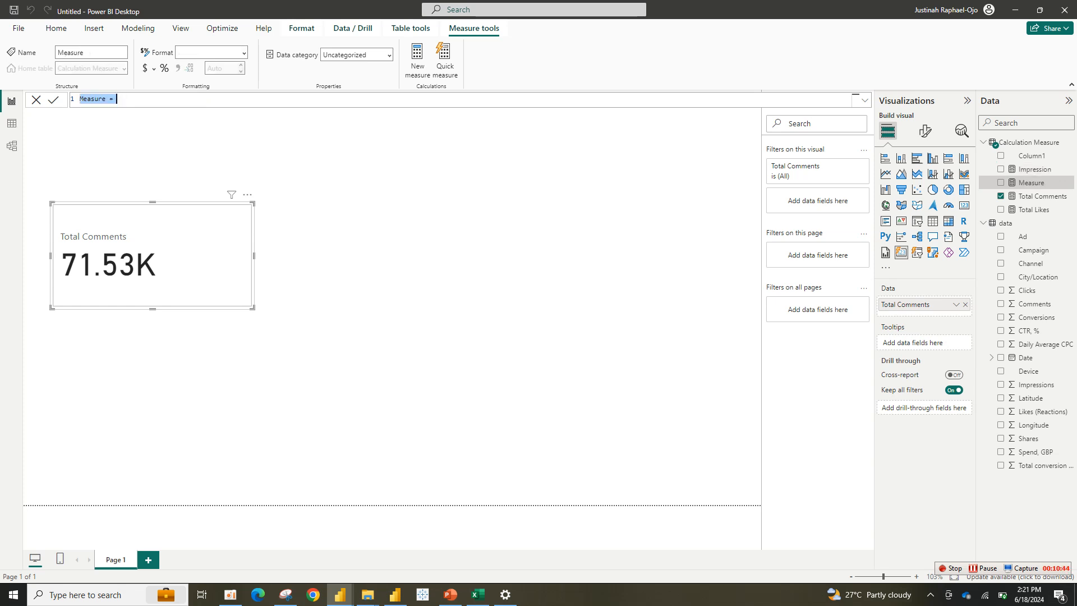
{"action": "type", "text": "Shares"}
{"action": "type", "text": " -"}
{"action": "type", "text": "= sum"}
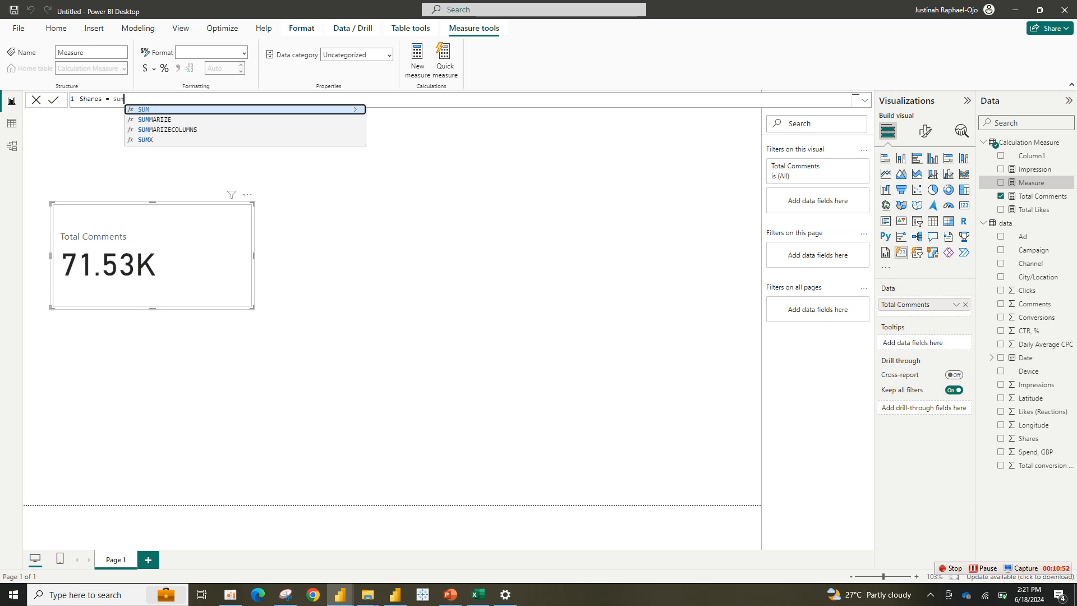
{"action": "key", "text": "Tab"}
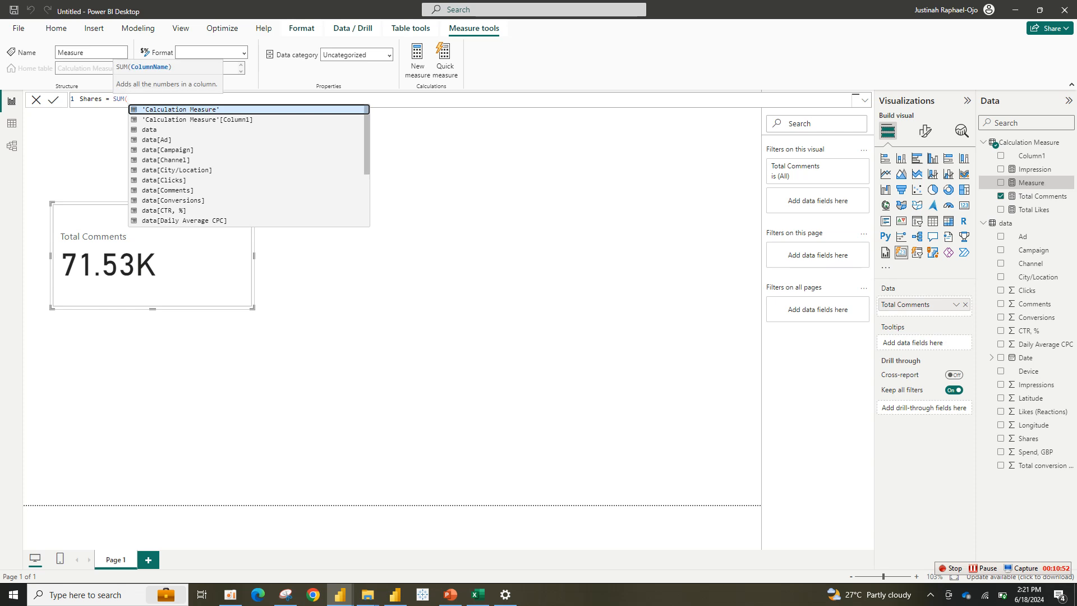
{"action": "type", "text": "sh"}
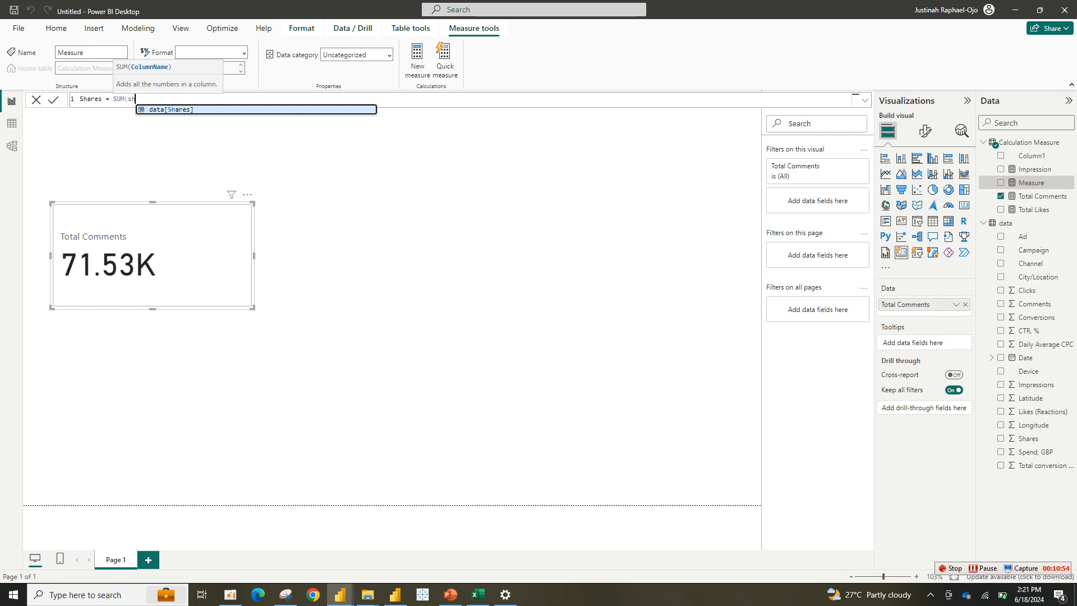
{"action": "key", "text": "Tab"}
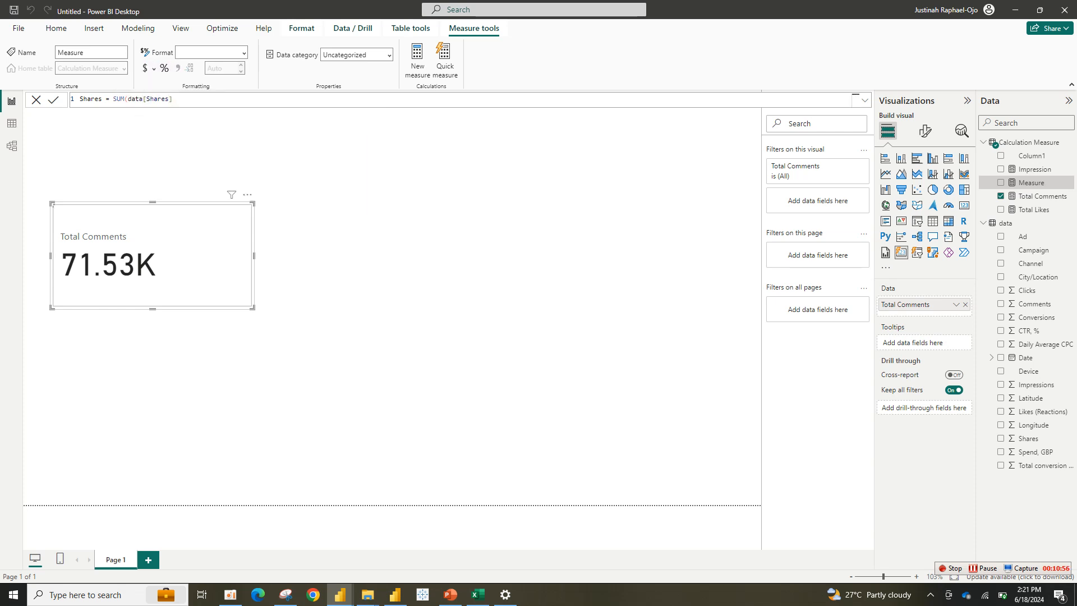
{"action": "key", "text": "Return"}
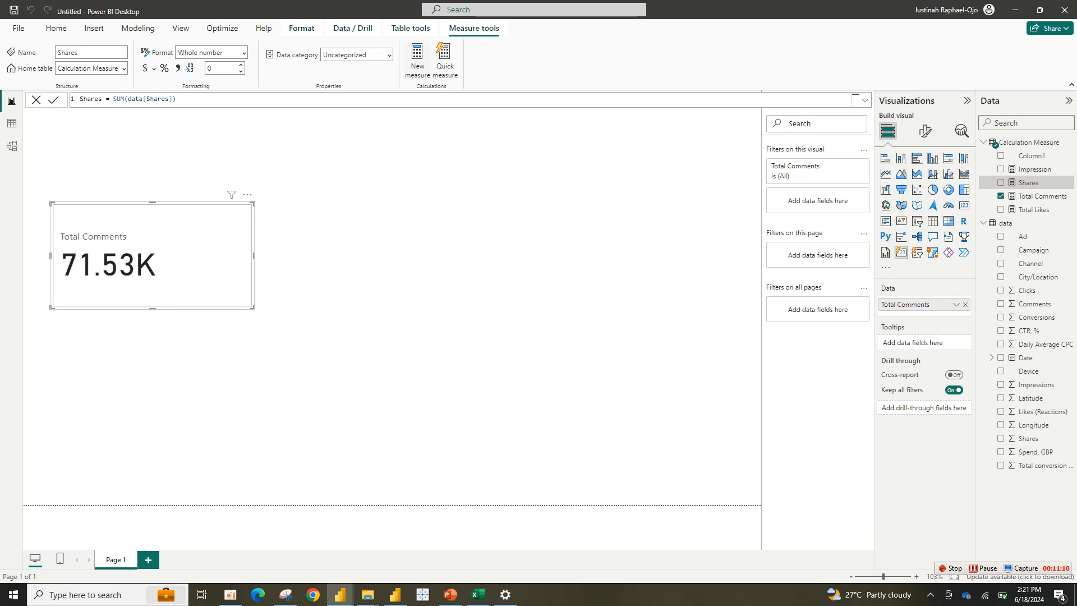
Create the measure Clicks = SUM(data[Clicks]) in the Calculation Measure table.
{"action": "left_click", "coordinate": [418, 61]}
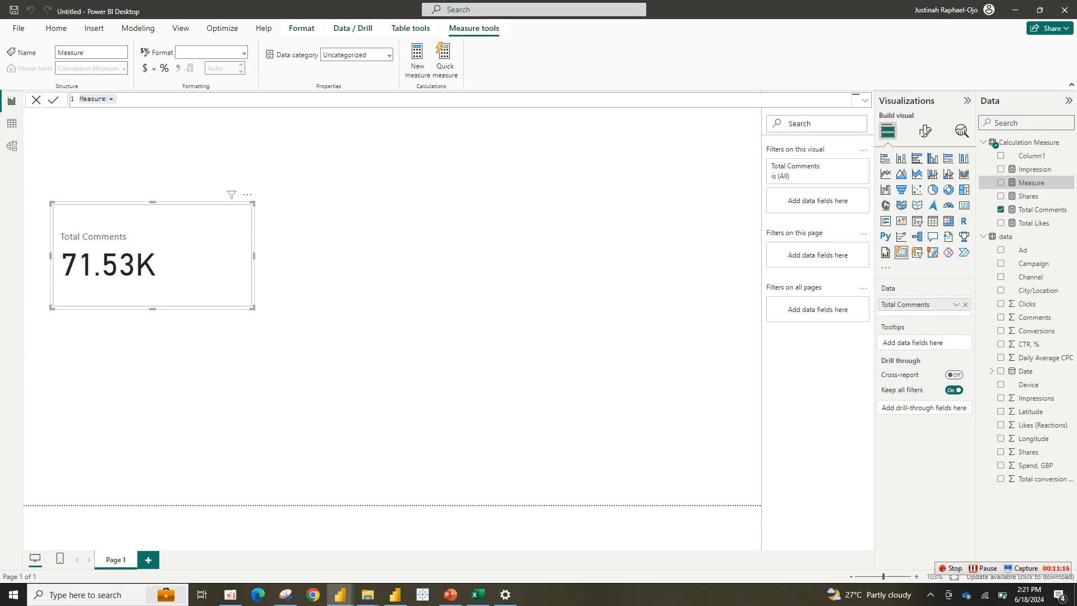
{"action": "type", "text": "Clicks"}
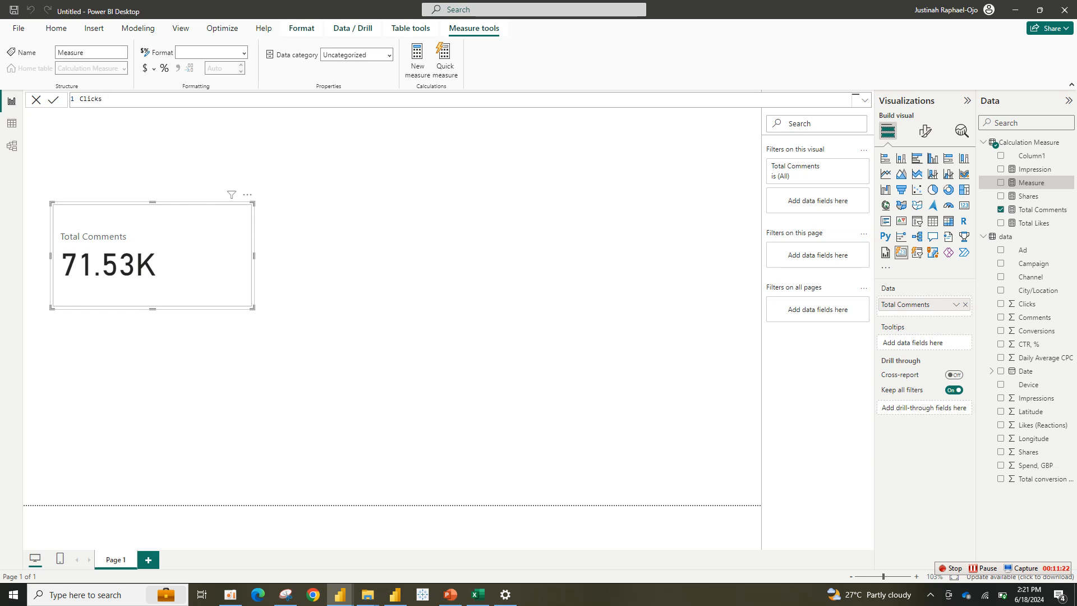
{"action": "type", "text": "= sum"}
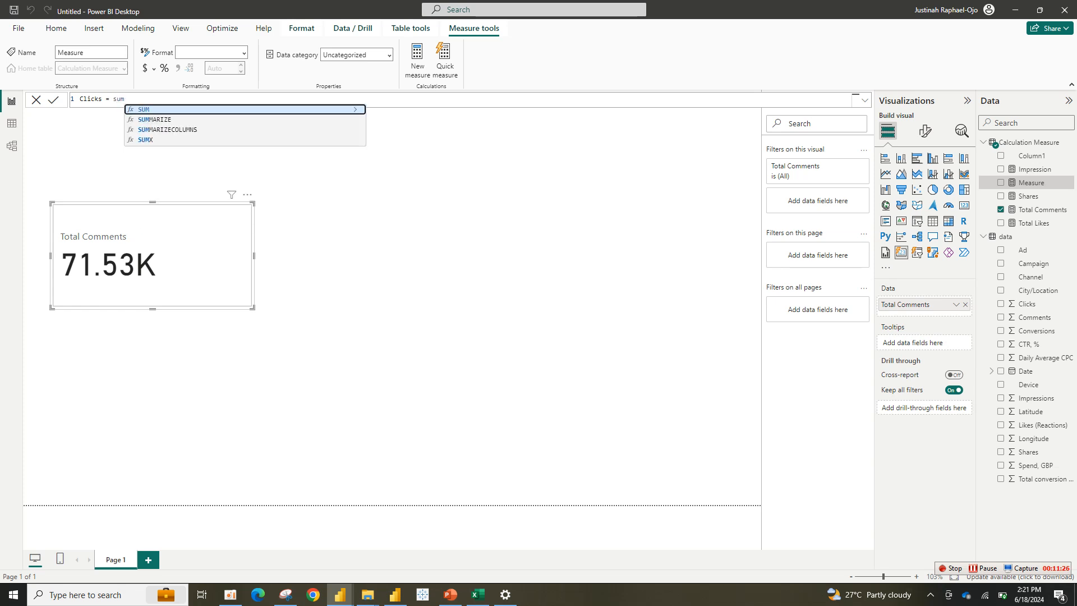
{"action": "type", "text": "(cli"}
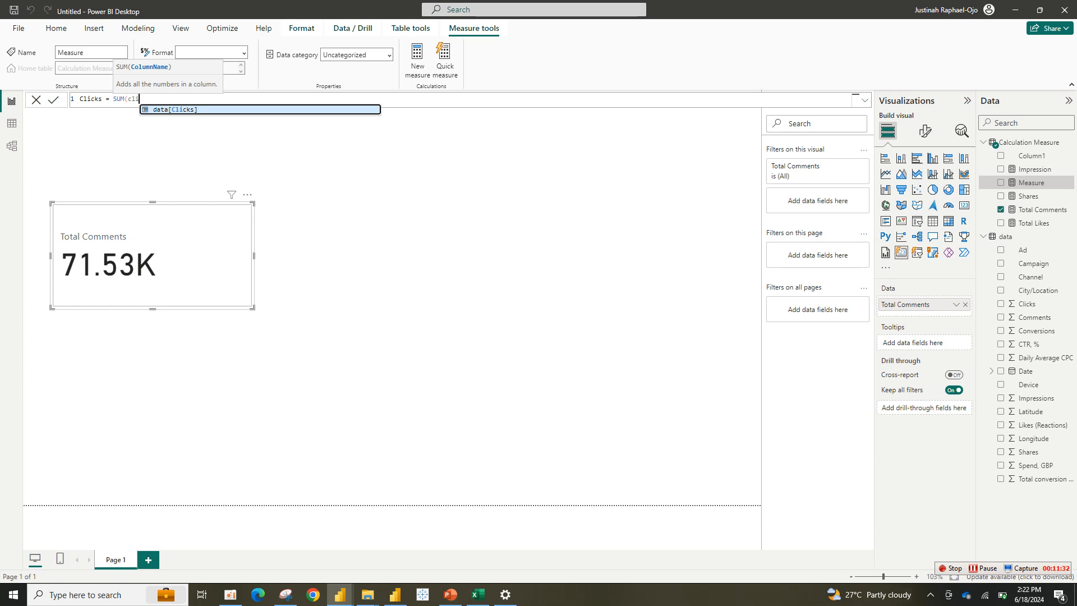
{"action": "double_click", "coordinate": [256, 110]}
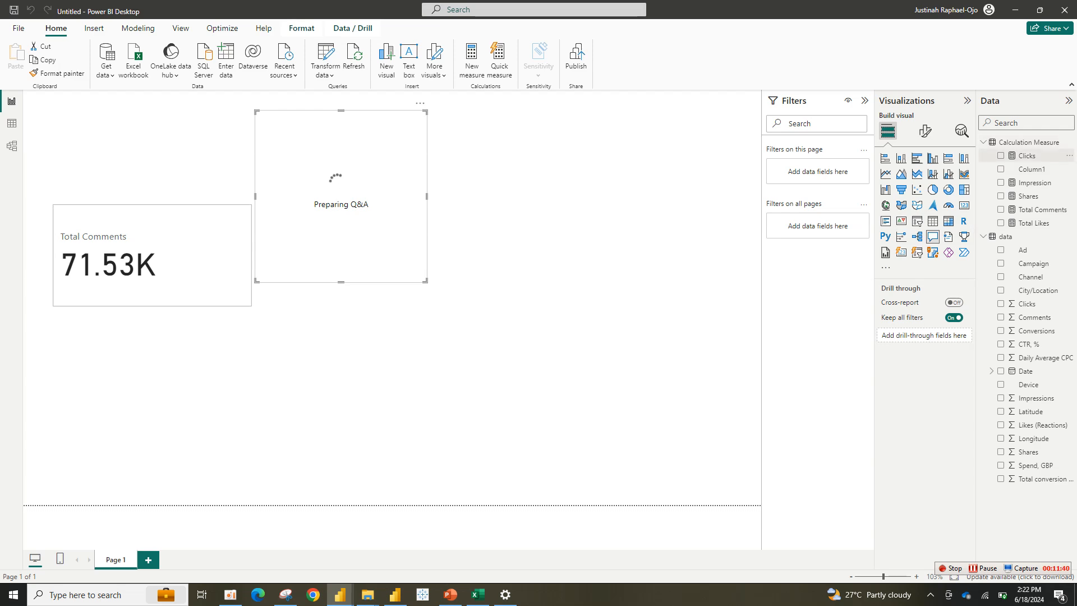
{"action": "left_click", "coordinate": [1027, 156]}
{"action": "left_click", "coordinate": [1027, 156]}
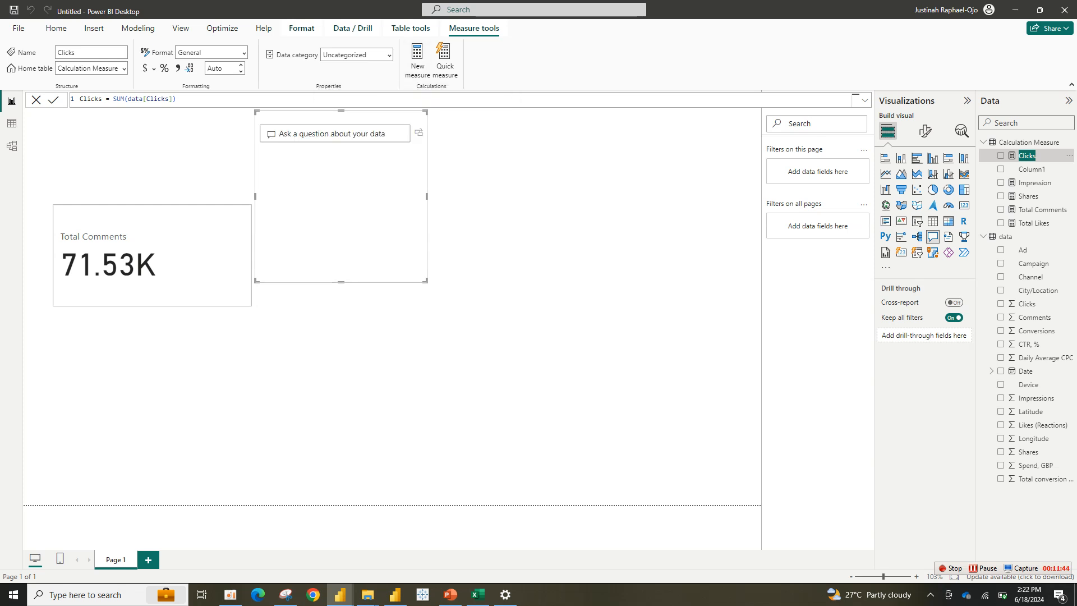
Remove the stray Q&A visual from the report page.
{"action": "left_click", "coordinate": [348, 212]}
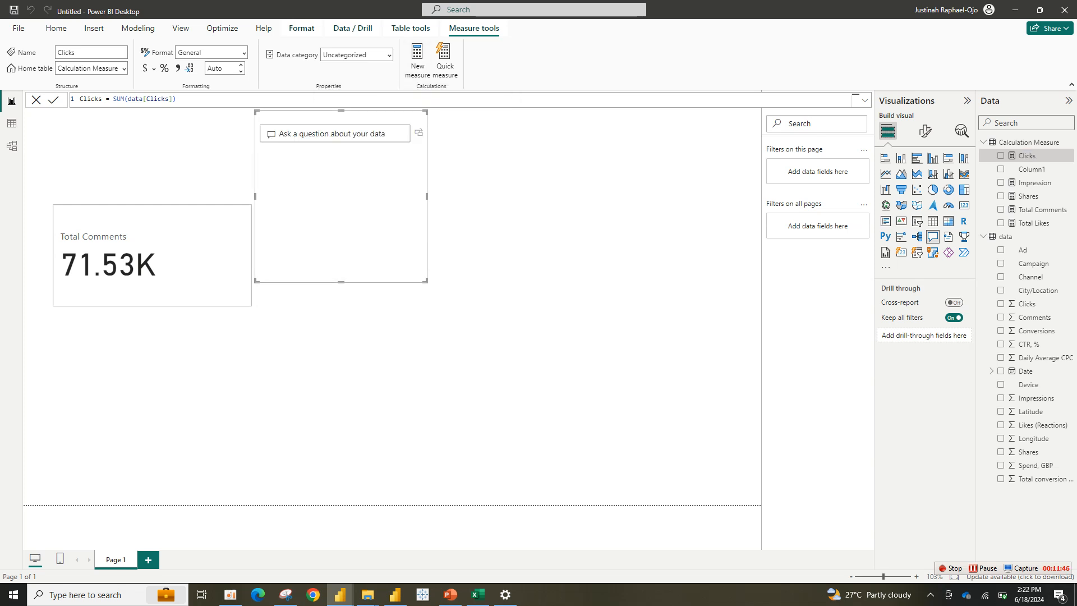
{"action": "left_click_drag", "start_coordinate": [348, 212], "coordinate": [411, 313]}
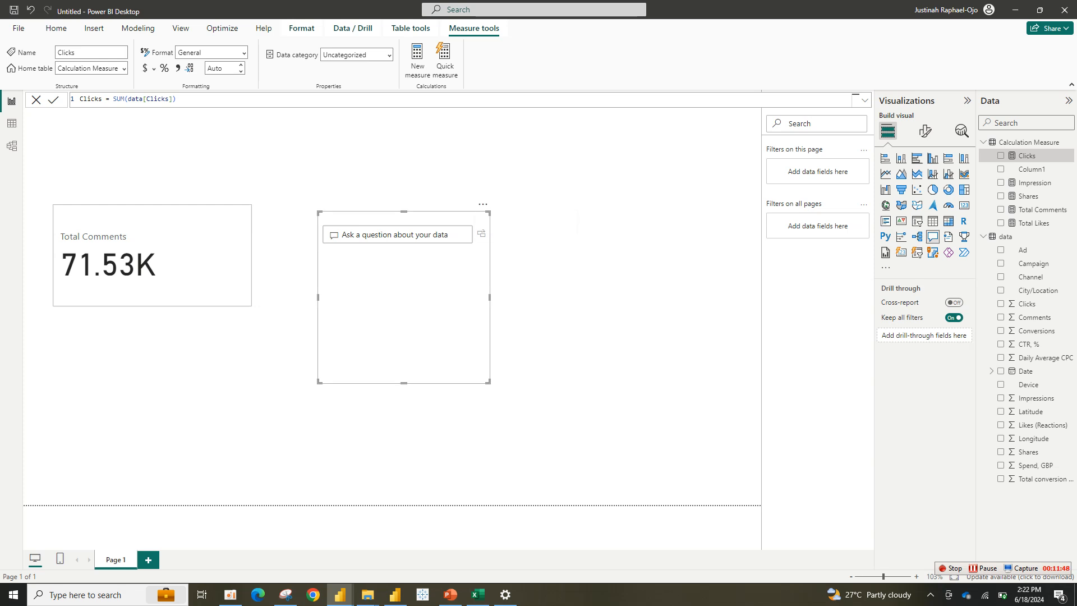
{"action": "left_click", "coordinate": [483, 204]}
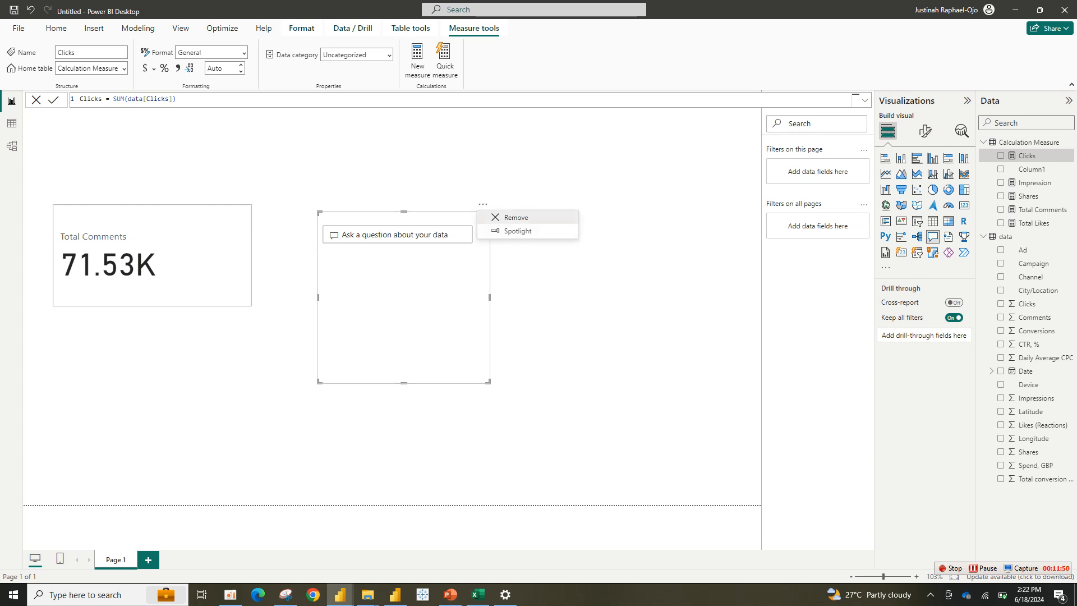
{"action": "left_click", "coordinate": [512, 217]}
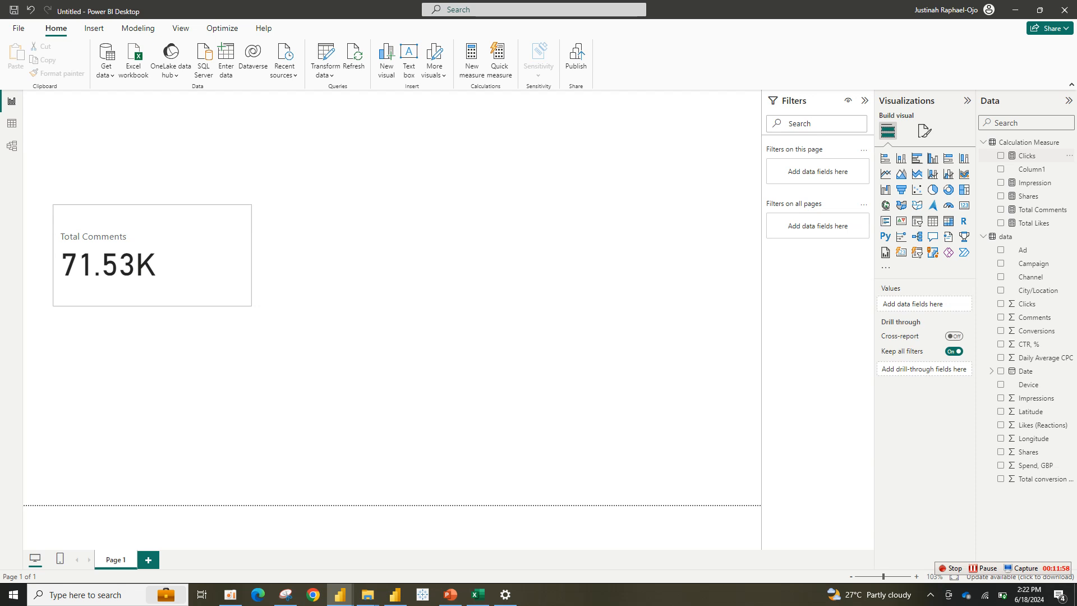
Create the measure Add Spend = SUM(data[Spend, GBP]) in the Calculation Measure table.
{"action": "left_click", "coordinate": [1027, 156]}
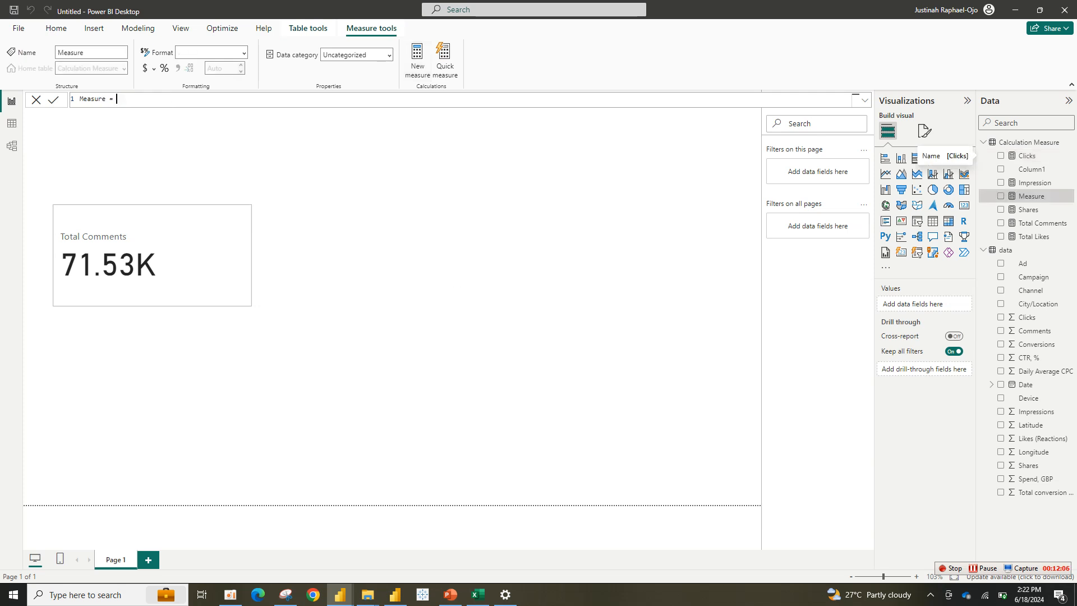
{"action": "key", "text": "shift+Home"}
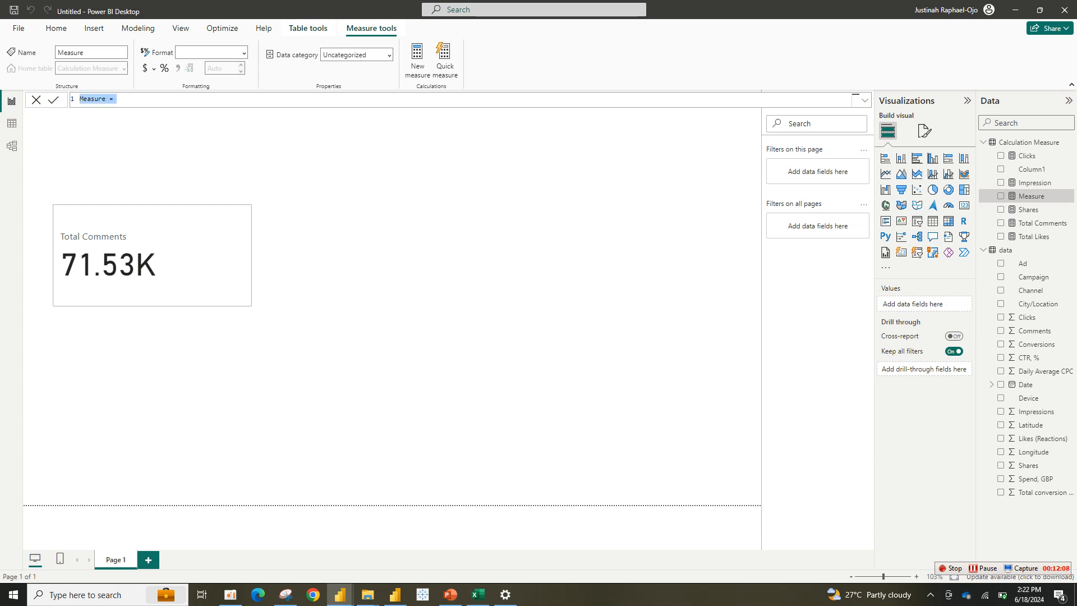
{"action": "type", "text": "Add Spend = sum"}
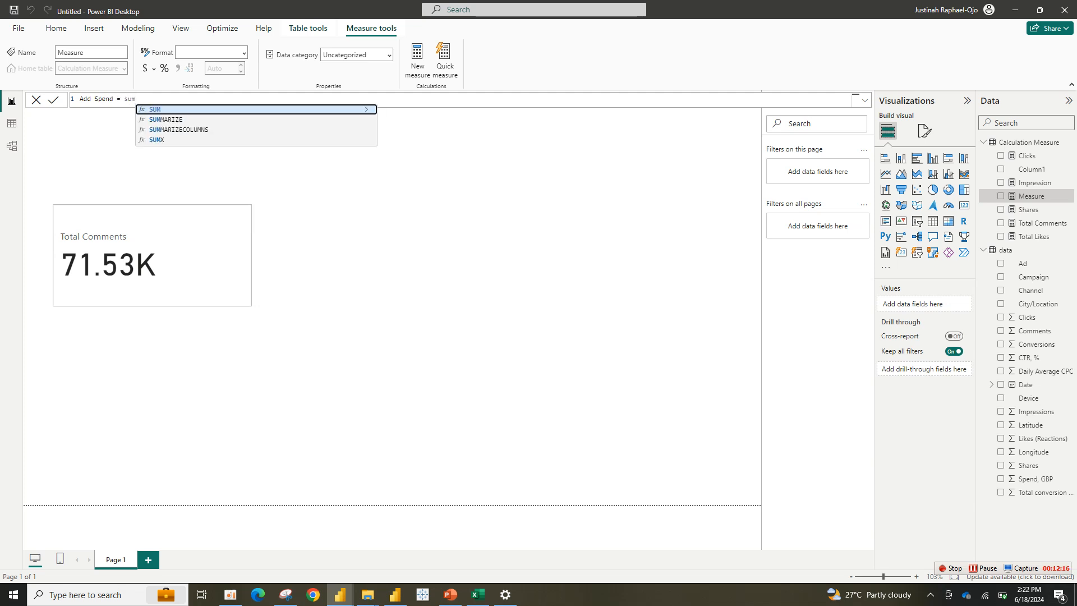
{"action": "type", "text": "(se"}
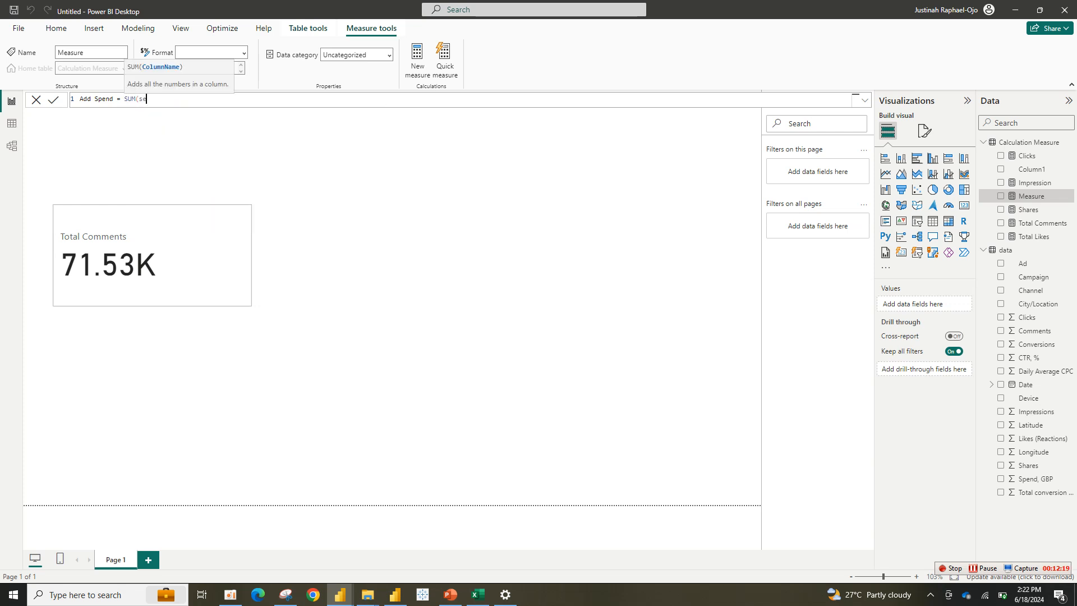
{"action": "key", "text": "BackSpace"}
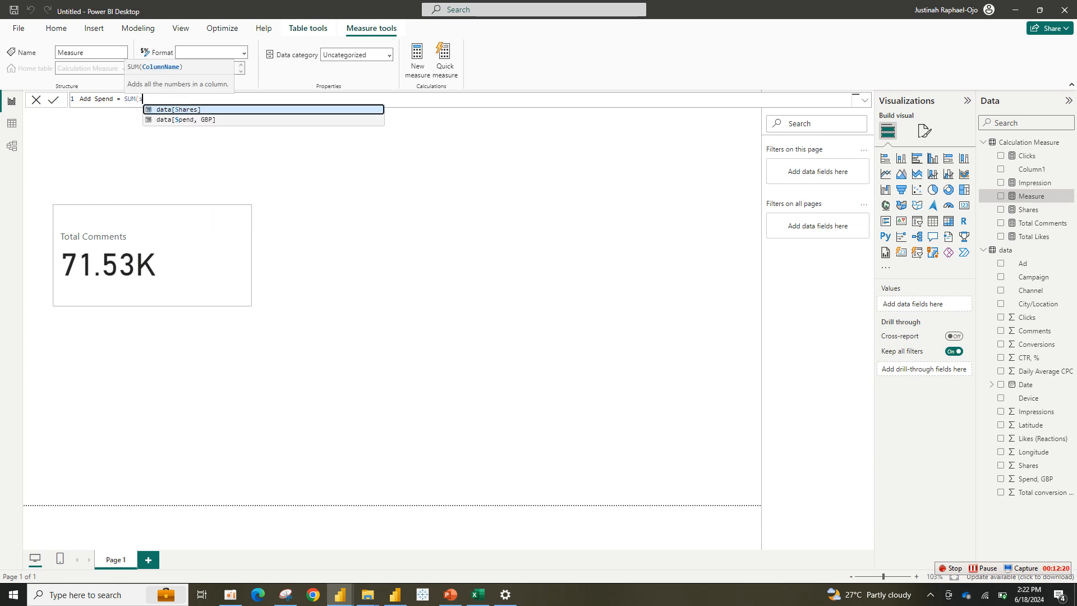
{"action": "key", "text": "Down"}
{"action": "key", "text": "Tab"}
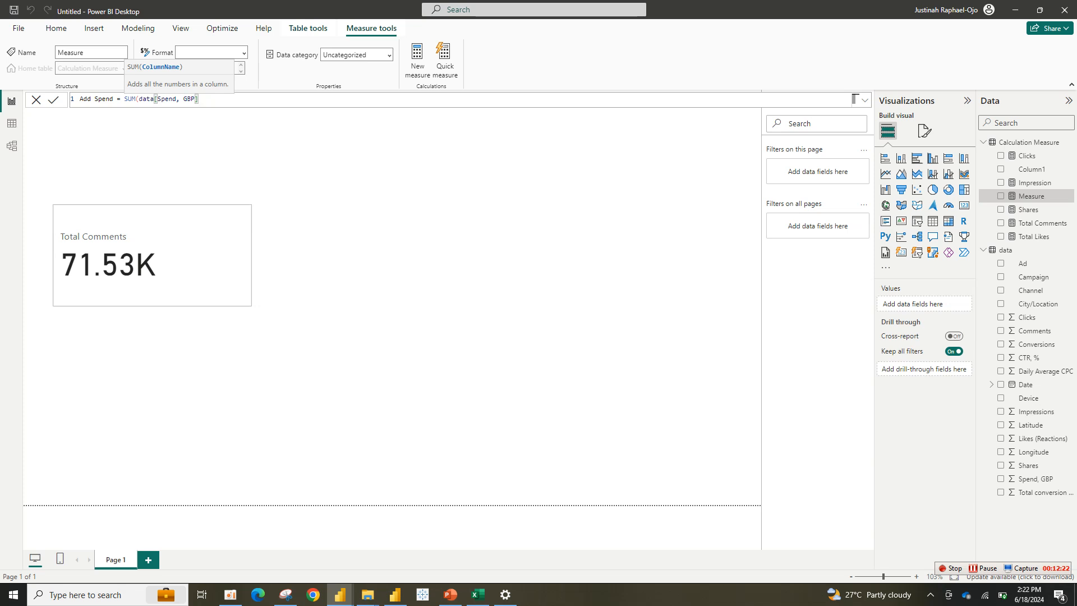
{"action": "key", "text": "Return"}
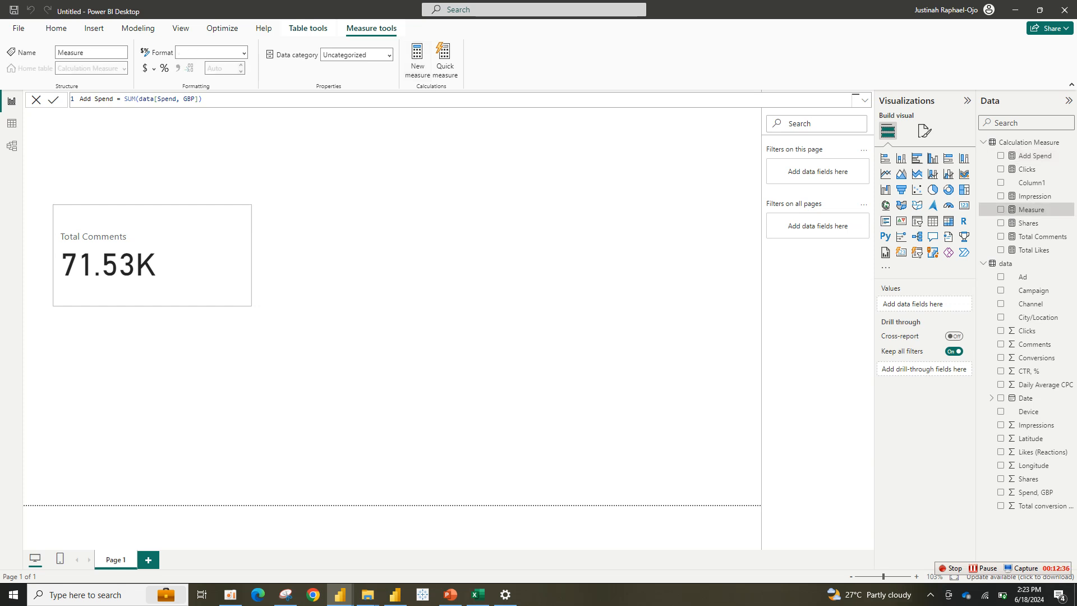
Create the measure Revenue = SUM(data[Total conversion value, GBP]) in the Calculation Measure table.
{"action": "type", "text": "Revenue = sum"}
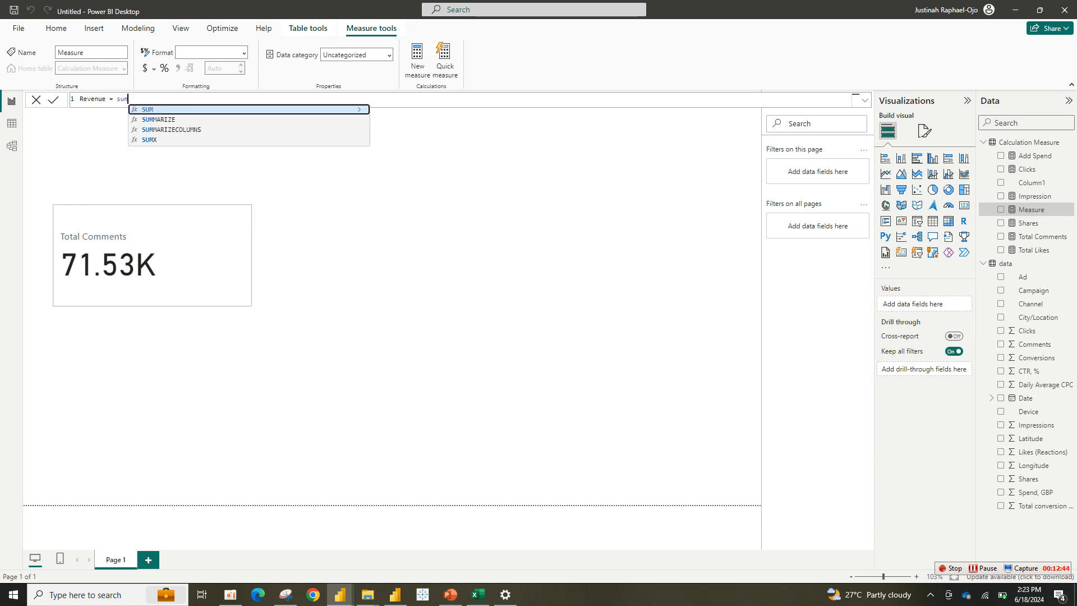
{"action": "key", "text": "Tab"}
{"action": "type", "text": "con"}
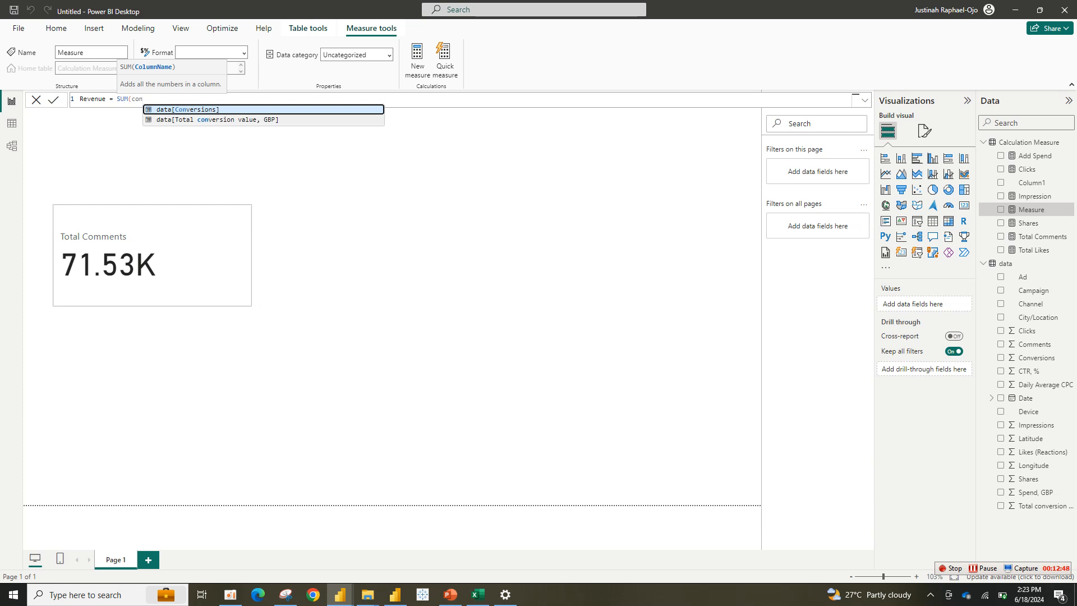
{"action": "key", "text": "Down"}
{"action": "key", "text": "Tab"}
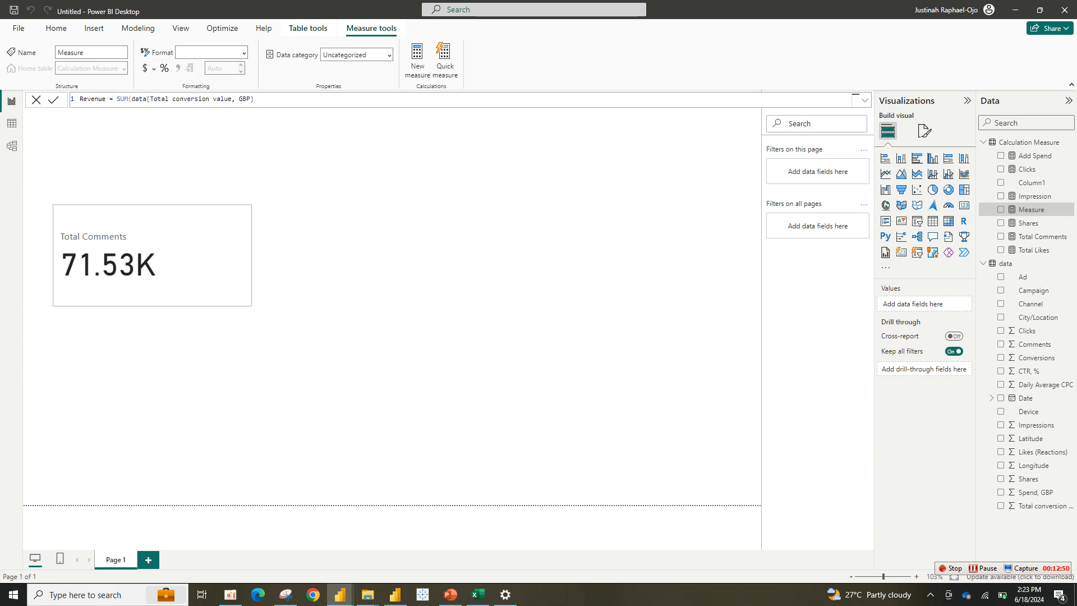
{"action": "key", "text": "Return"}
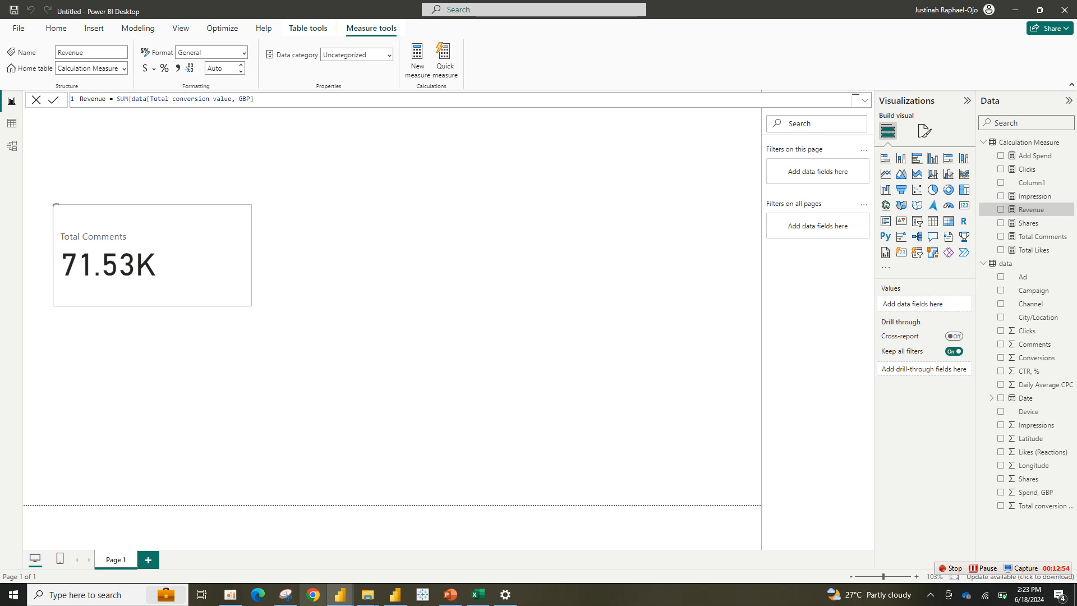
Create the measure Conversion = SUM(data[Conversions]) in the Calculation Measure table.
{"action": "mouse_move", "coordinate": [340, 594]}
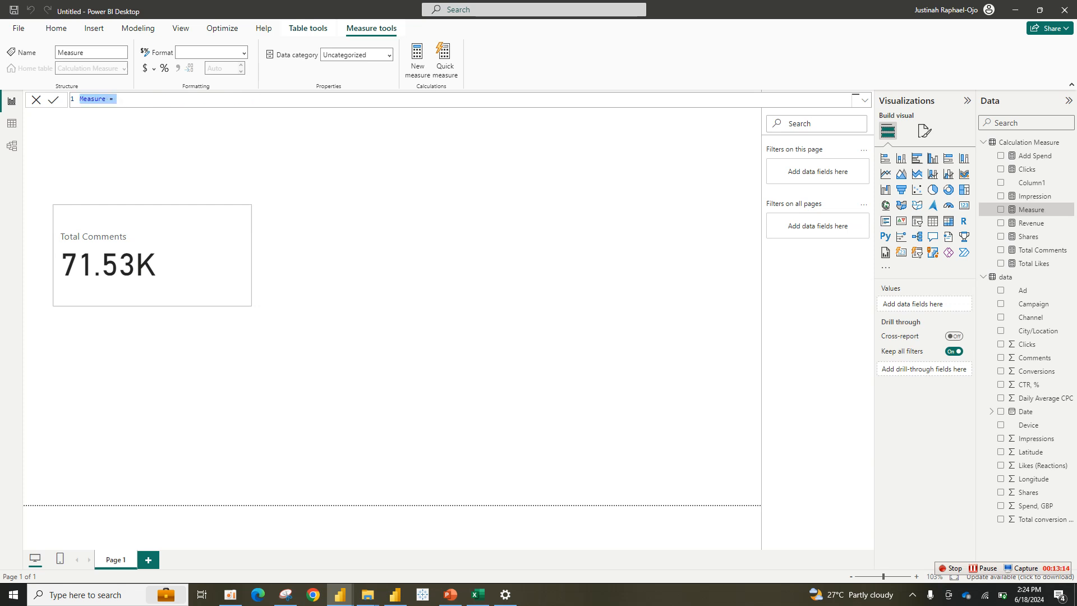
{"action": "type", "text": "Conversion = sum"}
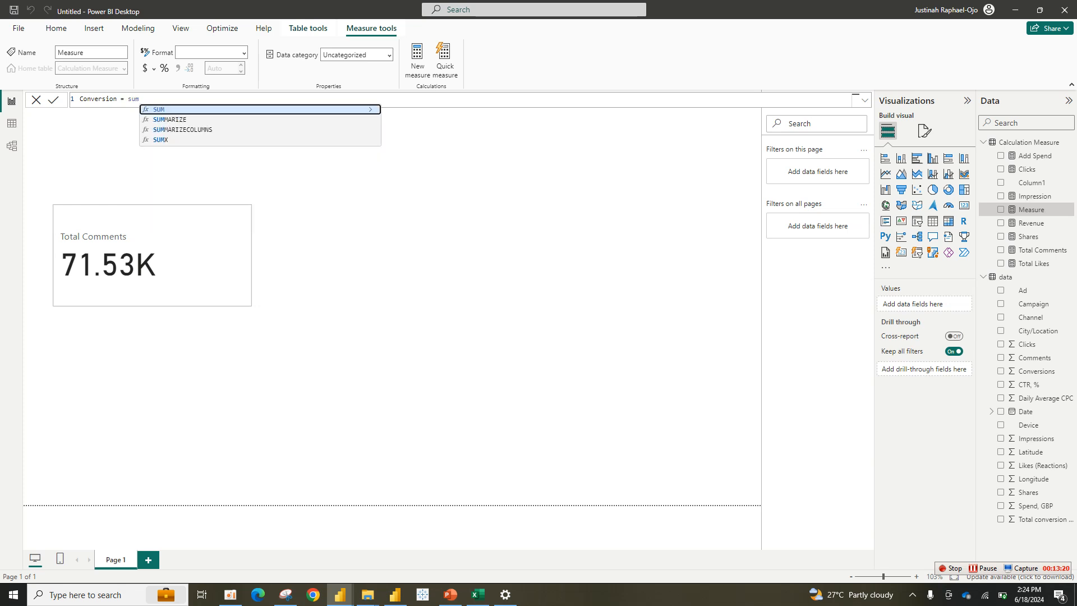
{"action": "type", "text": "("}
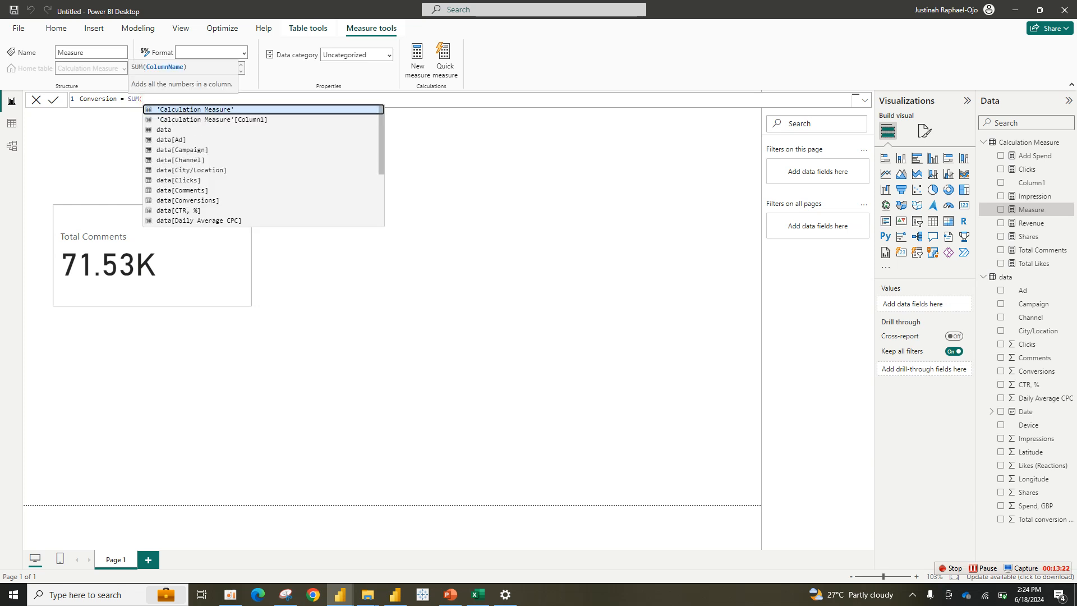
{"action": "type", "text": "con"}
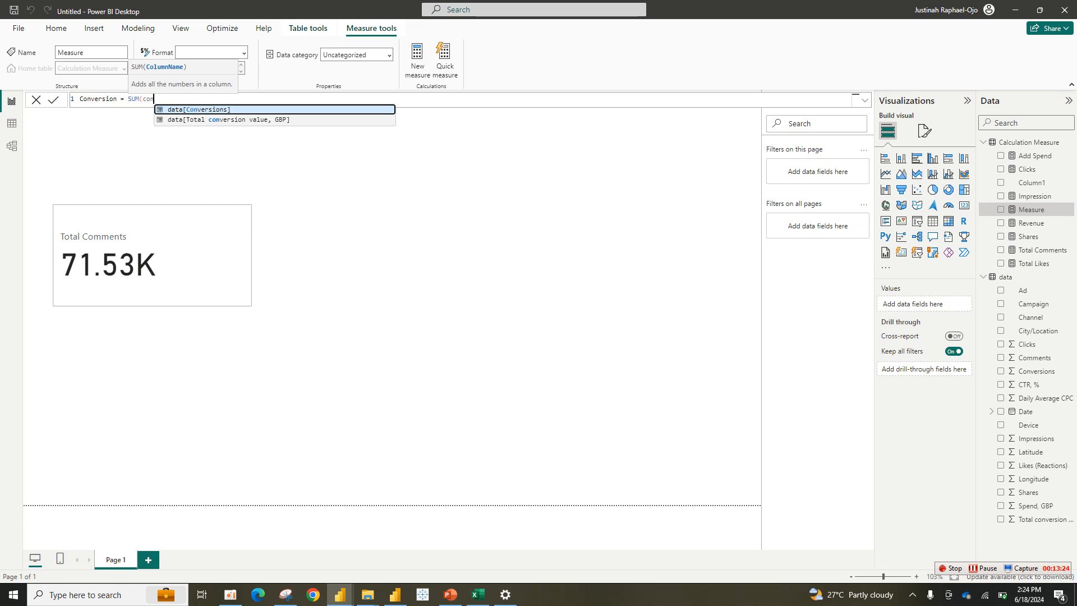
{"action": "key", "text": "Tab"}
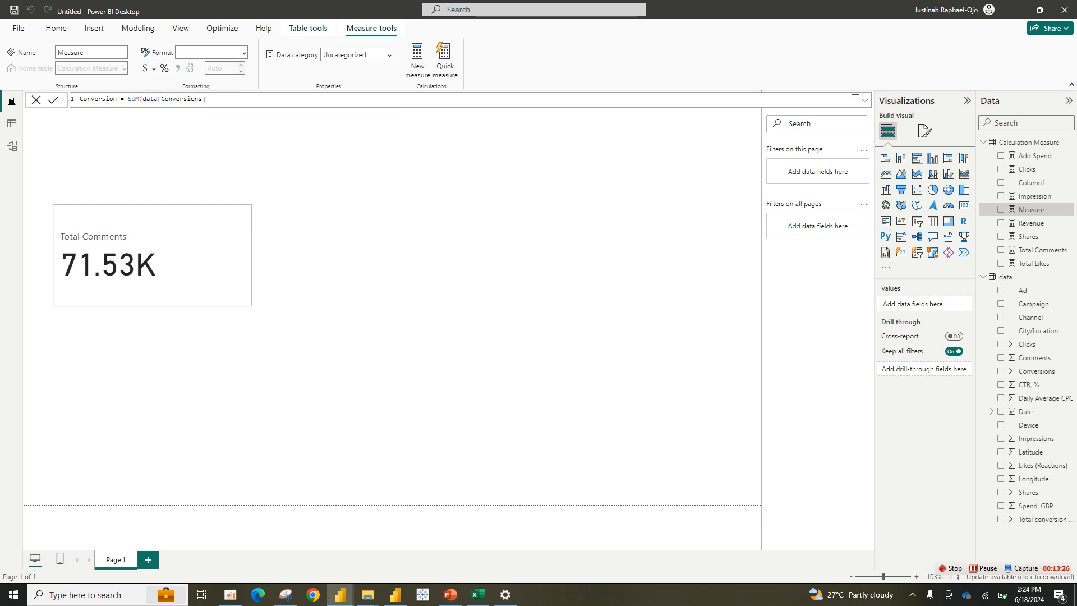
{"action": "key", "text": "Return"}
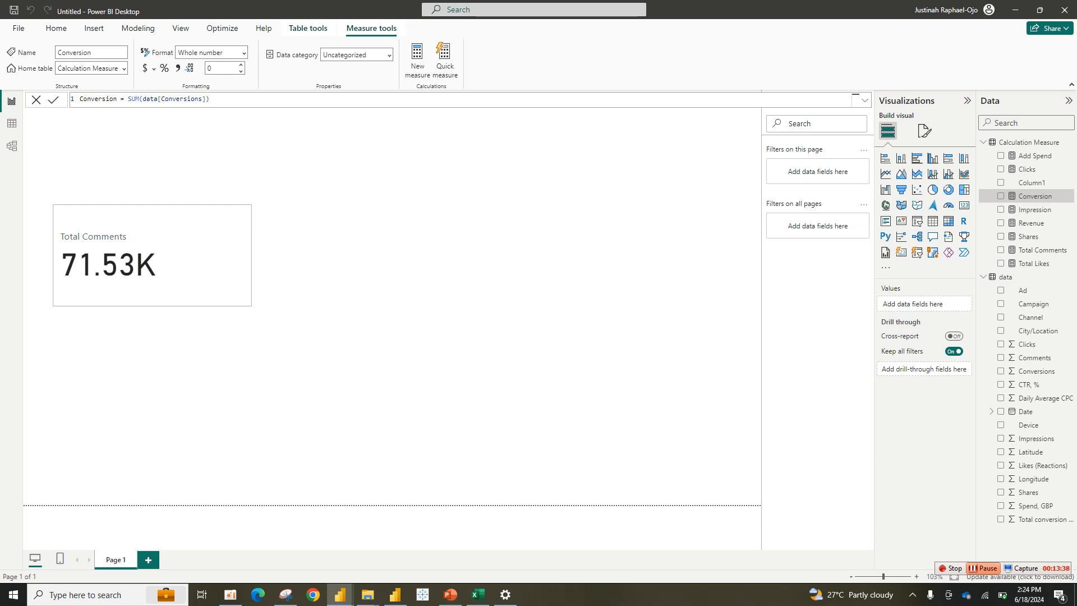
{"action": "left_click", "coordinate": [983, 568]}
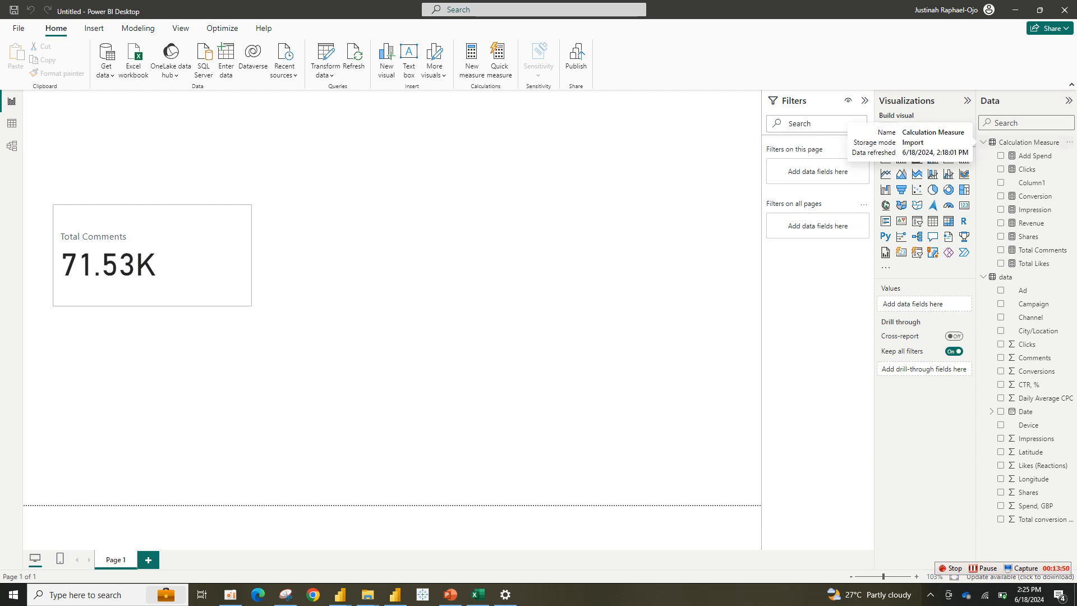
Create the measure CPM = ([Add Spend]/[Impression])*1000 in the Calculation Measure table.
{"action": "left_click", "coordinate": [1035, 156]}
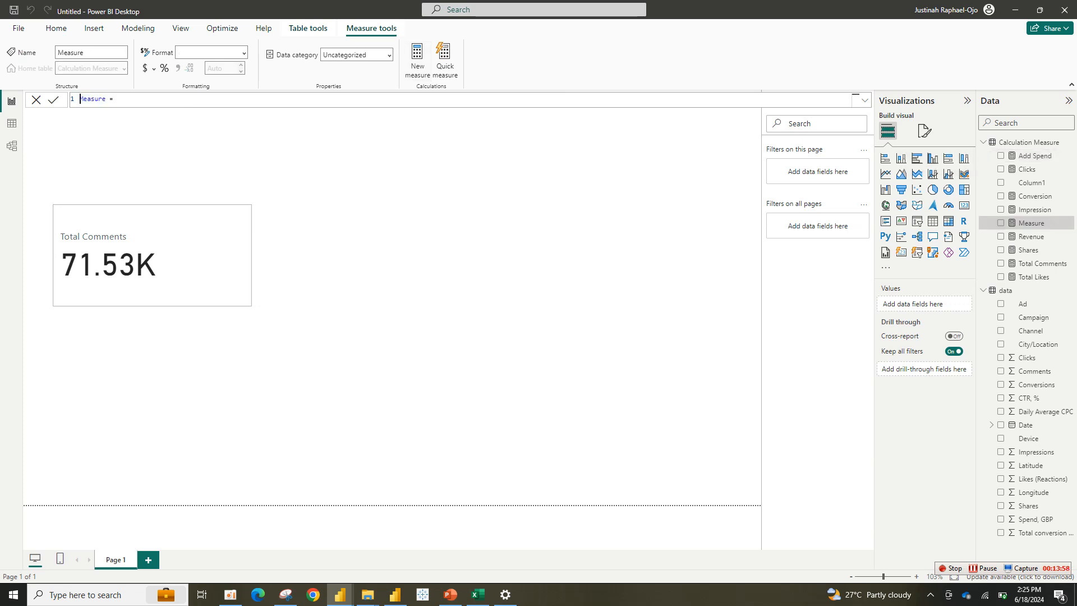
{"action": "type", "text": "CPM = [Add Spend]/im"}
{"action": "key", "text": "Tab"}
{"action": "type", "text": ")"}
{"action": "left_click", "coordinate": [102, 99]}
{"action": "type", "text": "("}
{"action": "left_click", "coordinate": [199, 99]}
{"action": "type", "text": "*1000"}
{"action": "key", "text": "Return"}
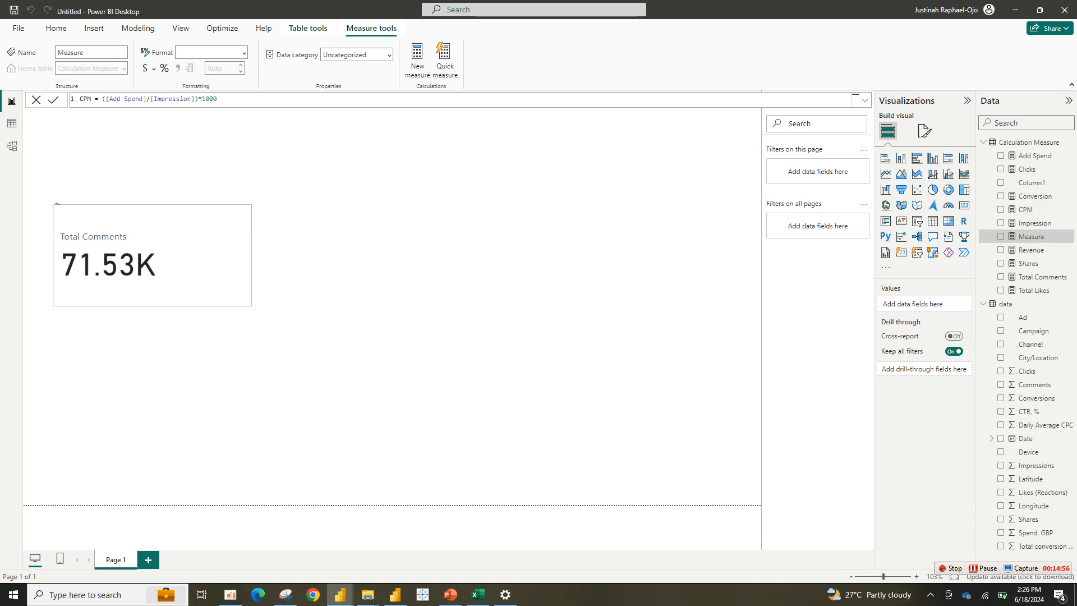
Create the measure ROI = [Revenue] in the Calculation Measure table.
{"action": "type", "text": "ROI ="}
{"action": "type", "text": "re"}
{"action": "key", "text": "BackSpace"}
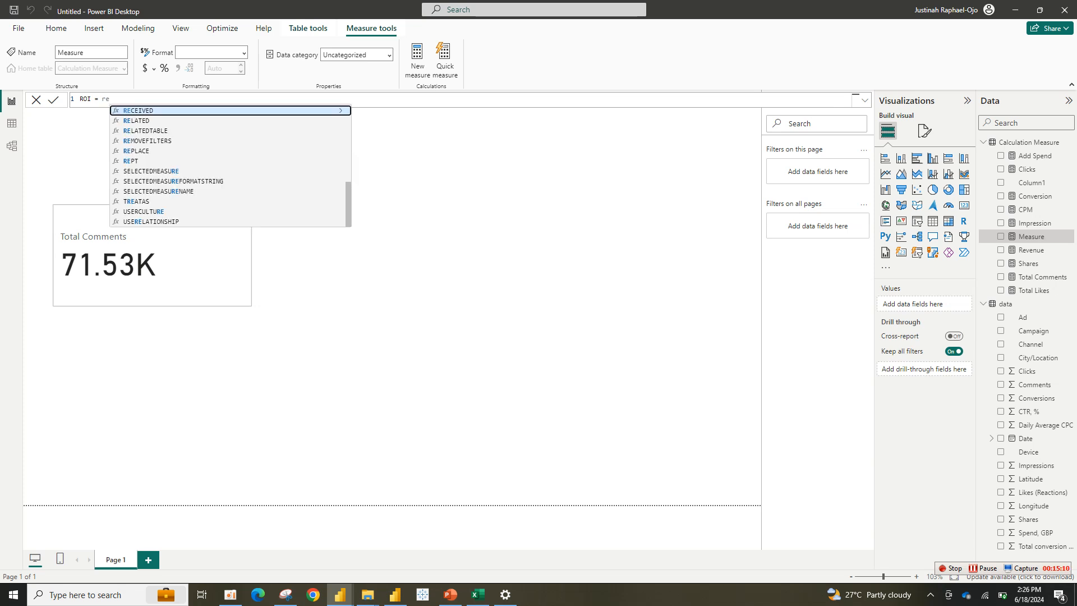
{"action": "type", "text": "ve"}
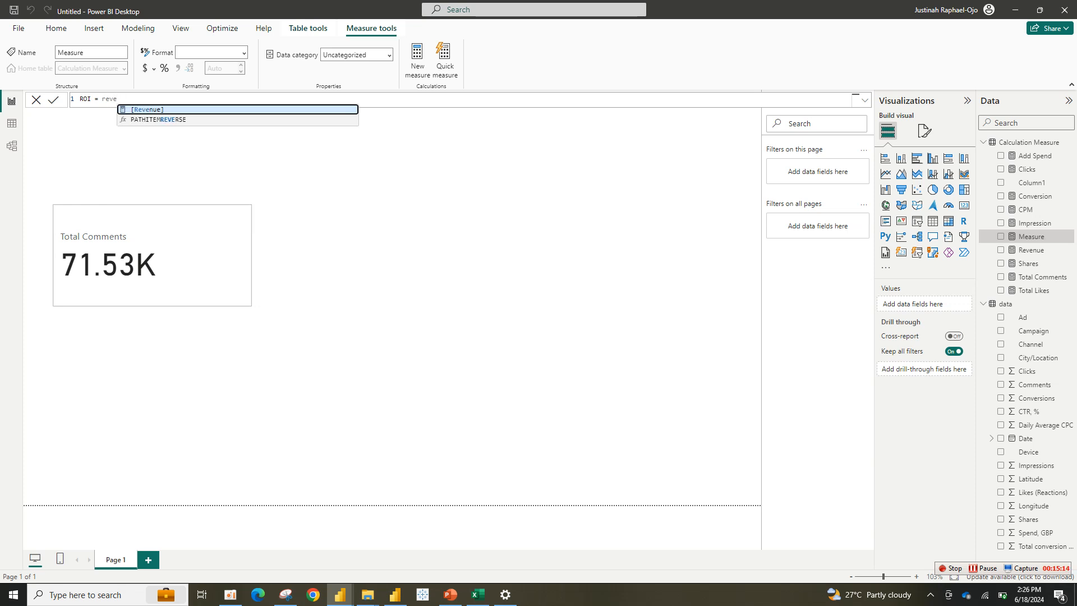
{"action": "key", "text": "Tab"}
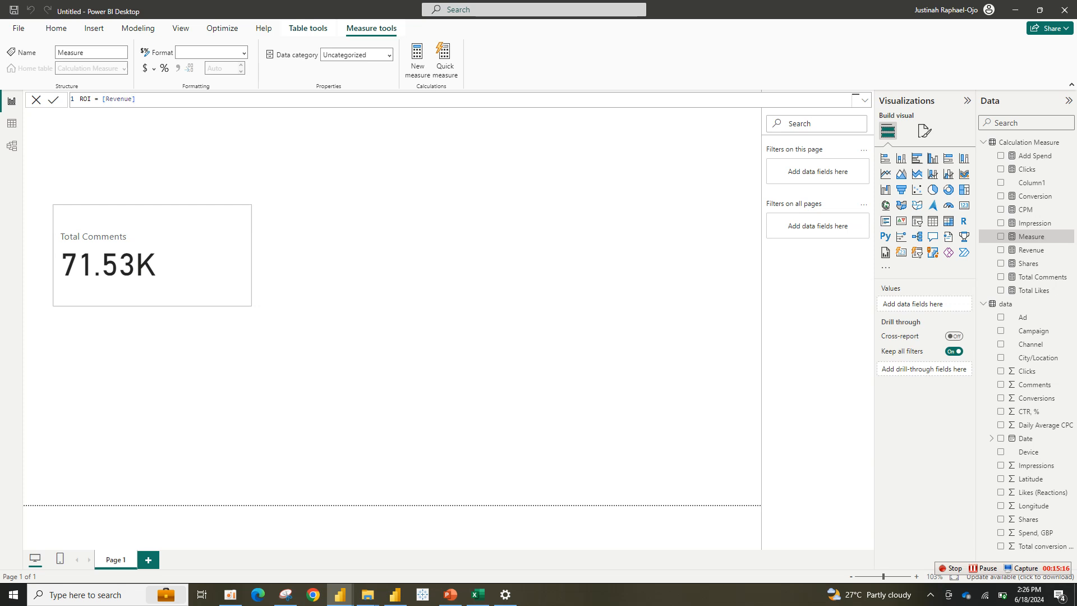
{"action": "key", "text": "Return"}
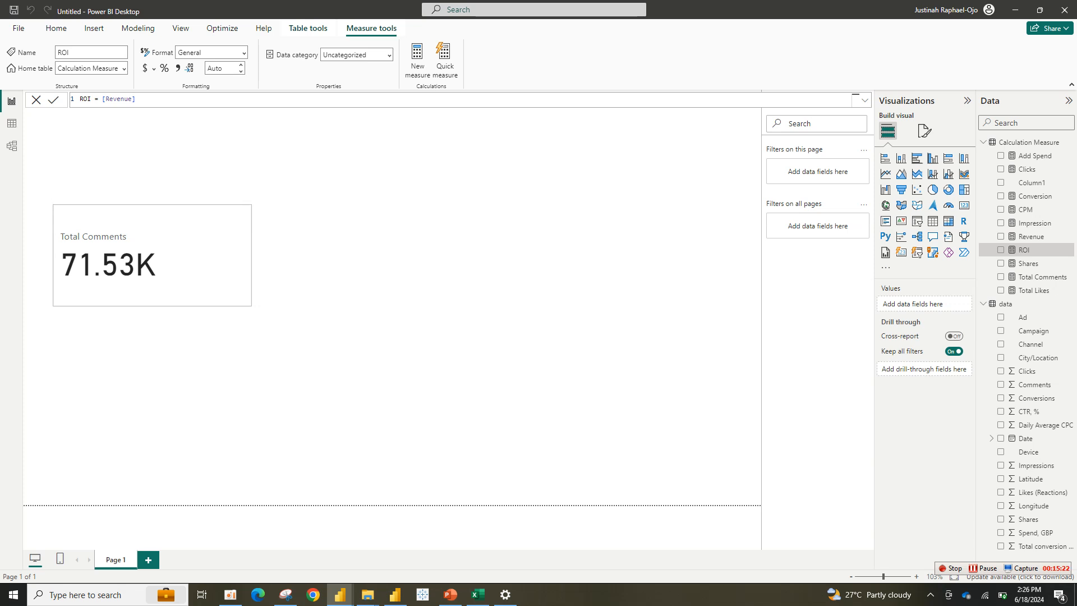
Complete the ROI measure's formula as ([Revenue]- [Add Spend])/[Add Spend] and commit it.
{"action": "left_click", "coordinate": [855, 100]}
{"action": "type", "text": "-"}
{"action": "type", "text": " ["}
{"action": "key", "text": "Tab"}
{"action": "type", "text": ")"}
{"action": "left_click", "coordinate": [103, 99]}
{"action": "type", "text": "("}
{"action": "left_click", "coordinate": [191, 99]}
{"action": "type", "text": "/add"}
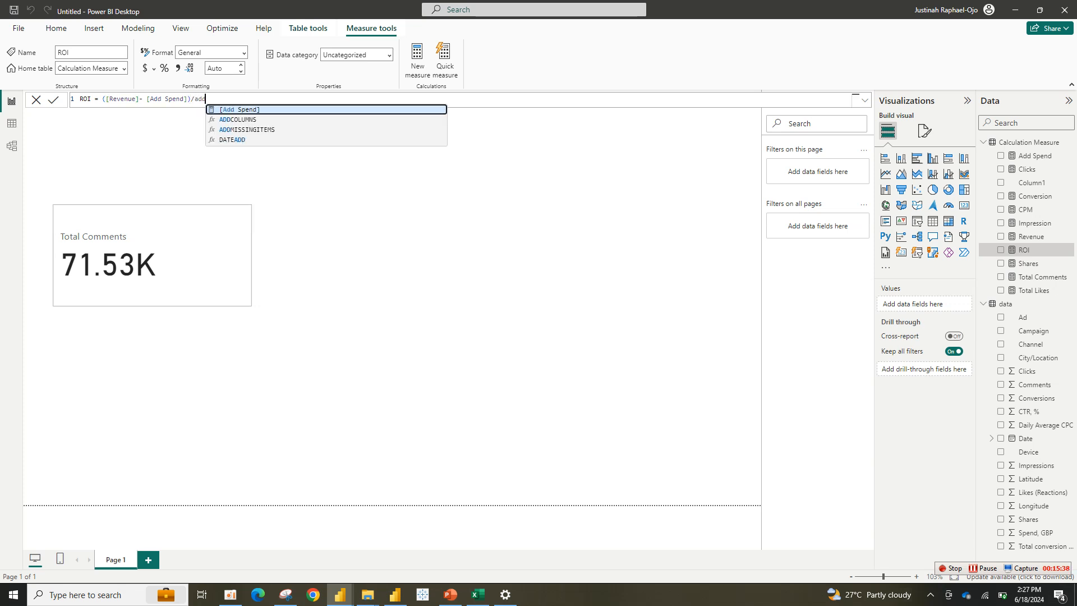
{"action": "key", "text": "Tab"}
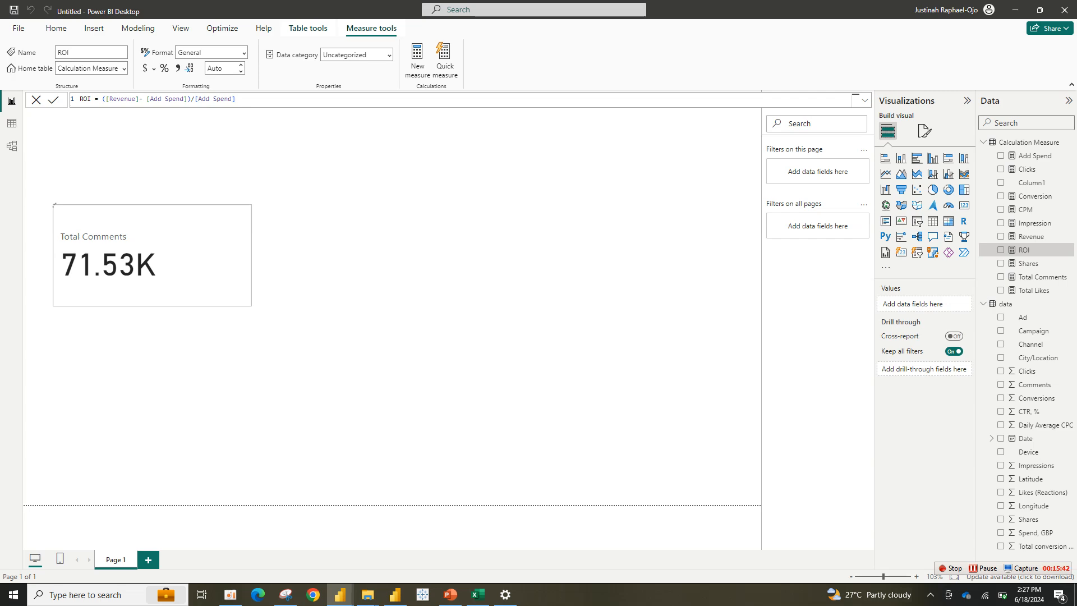
{"action": "key", "text": "Return"}
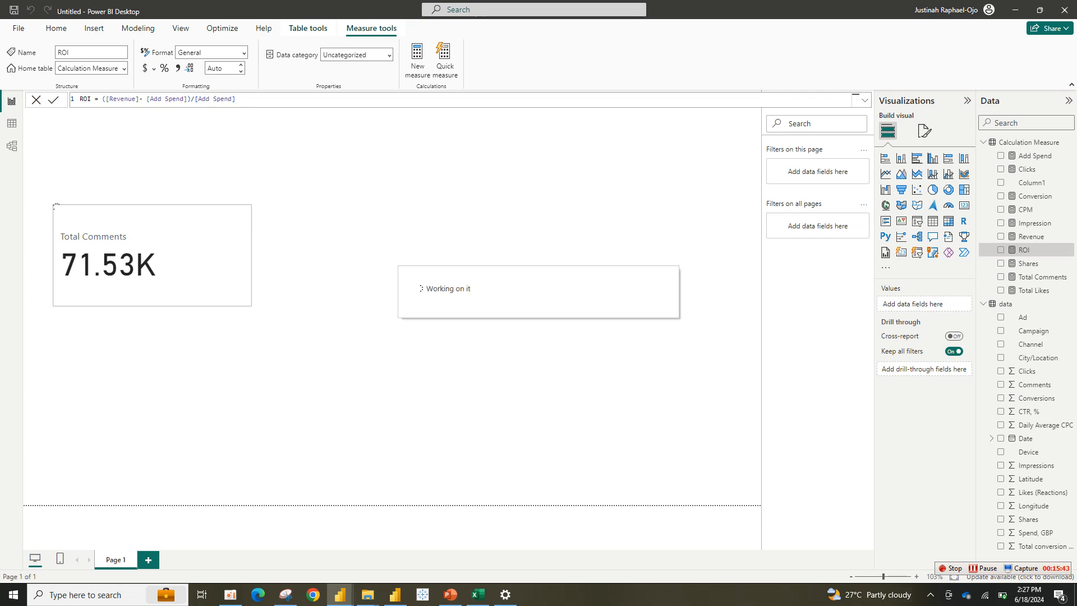
Check the finished Channel Performance Dashboard for reference, and format the Revenue measure as currency with 0 decimal places.
{"action": "mouse_move", "coordinate": [339, 594]}
{"action": "left_click", "coordinate": [279, 547]}
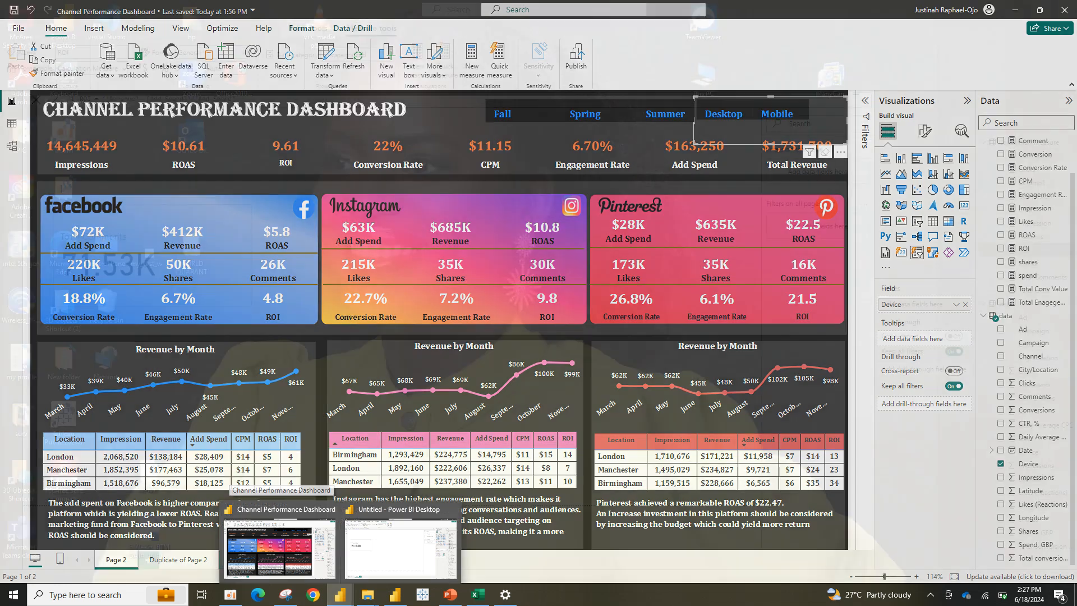
{"action": "left_click", "coordinate": [401, 547]}
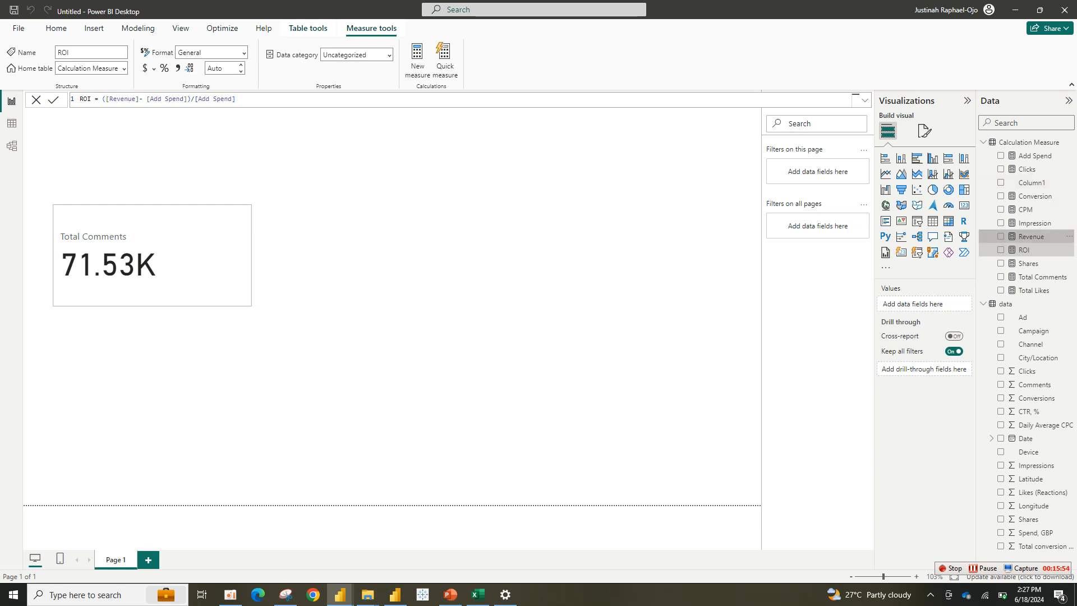
{"action": "left_click", "coordinate": [1032, 236]}
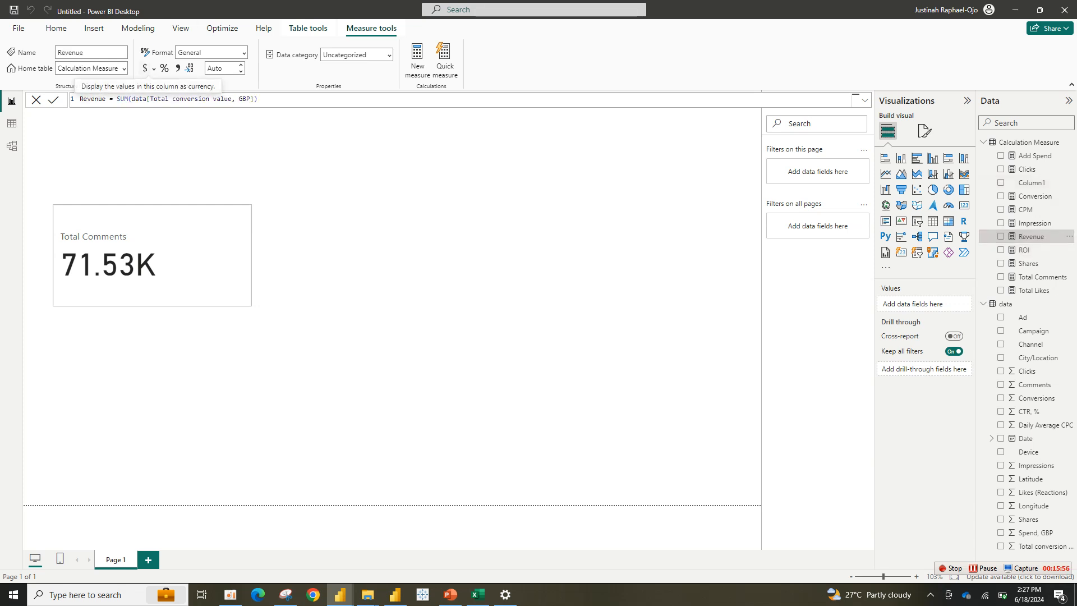
{"action": "left_click", "coordinate": [183, 68]}
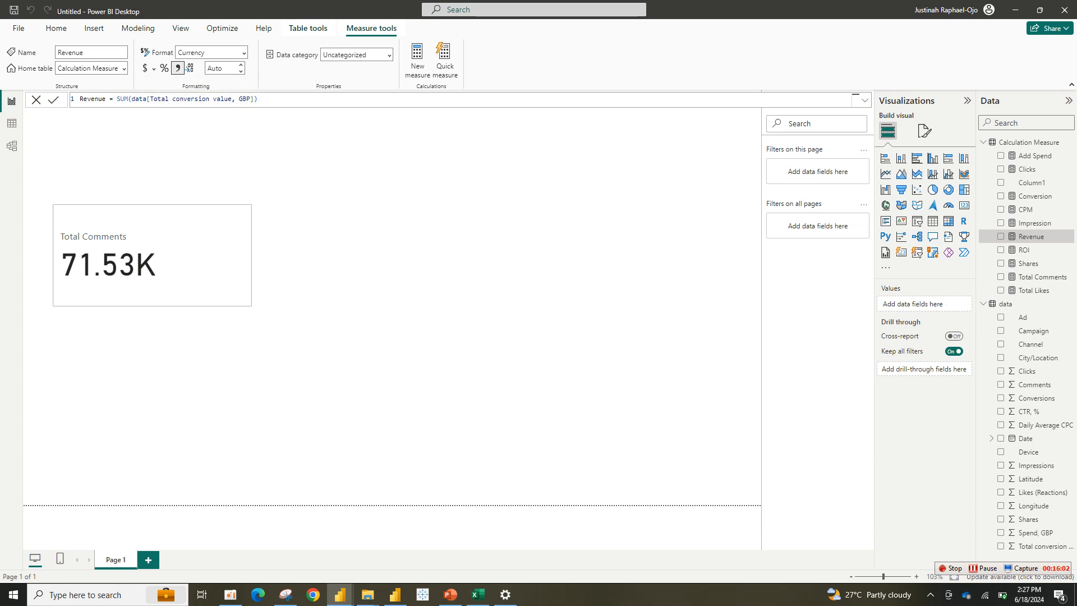
{"action": "left_click", "coordinate": [188, 68]}
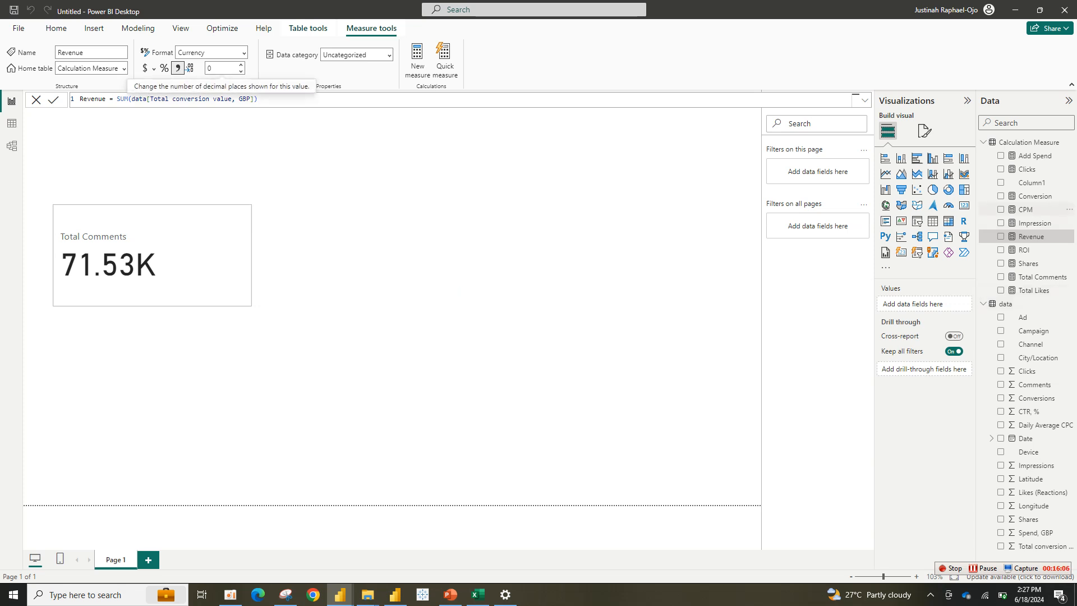
Format the CPM measure as currency and adjust its decimal places.
{"action": "left_click", "coordinate": [1026, 210]}
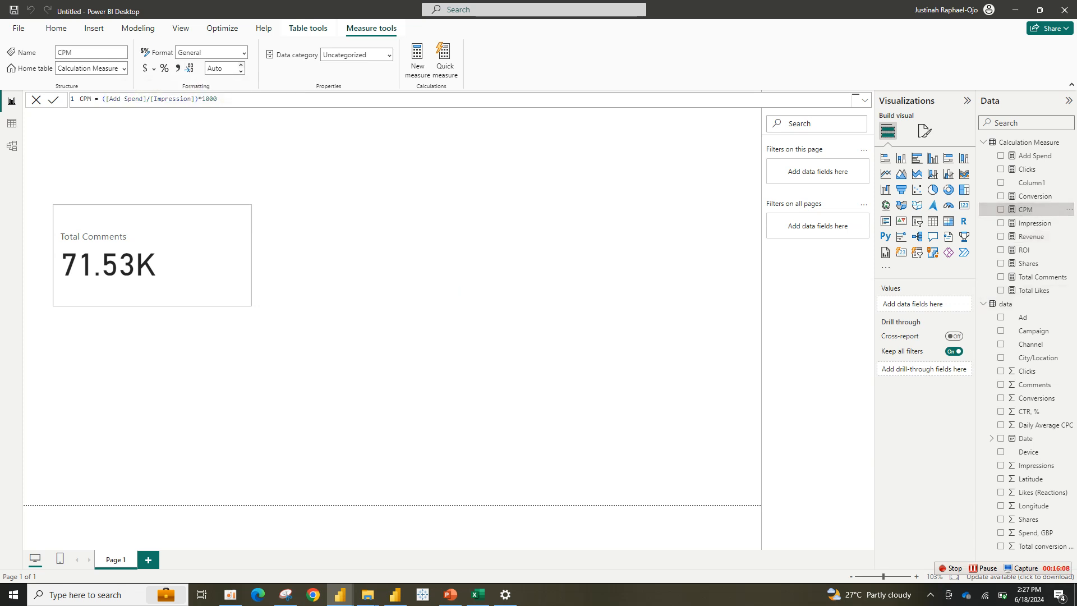
{"action": "left_click", "coordinate": [240, 66]}
{"action": "left_click", "coordinate": [145, 67]}
{"action": "left_click", "coordinate": [185, 68]}
{"action": "left_click", "coordinate": [186, 68]}
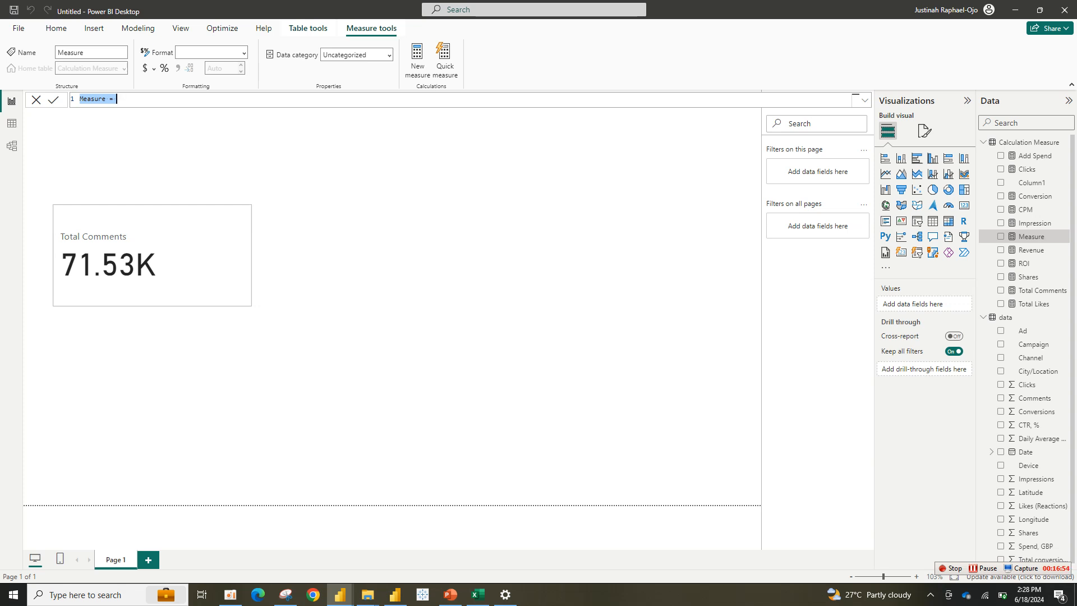
Create the measure ROAS = [Revenue]/[Add Spend] in the Calculation Measure table and apply the thousands separator format to it.
{"action": "type", "text": "ROAS = REVE"}
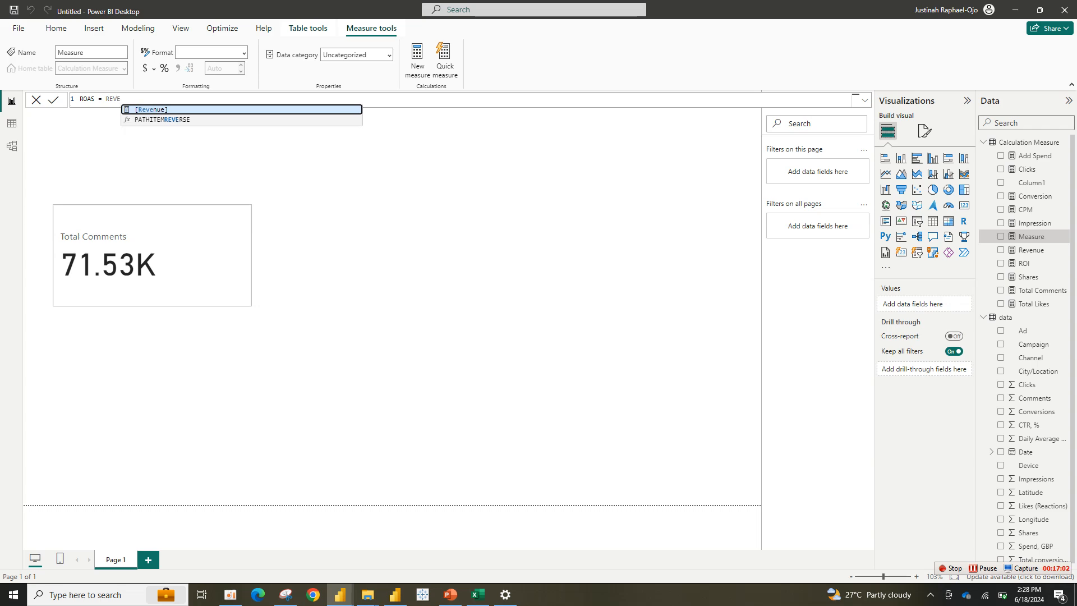
{"action": "key", "text": "Tab"}
{"action": "type", "text": "/"}
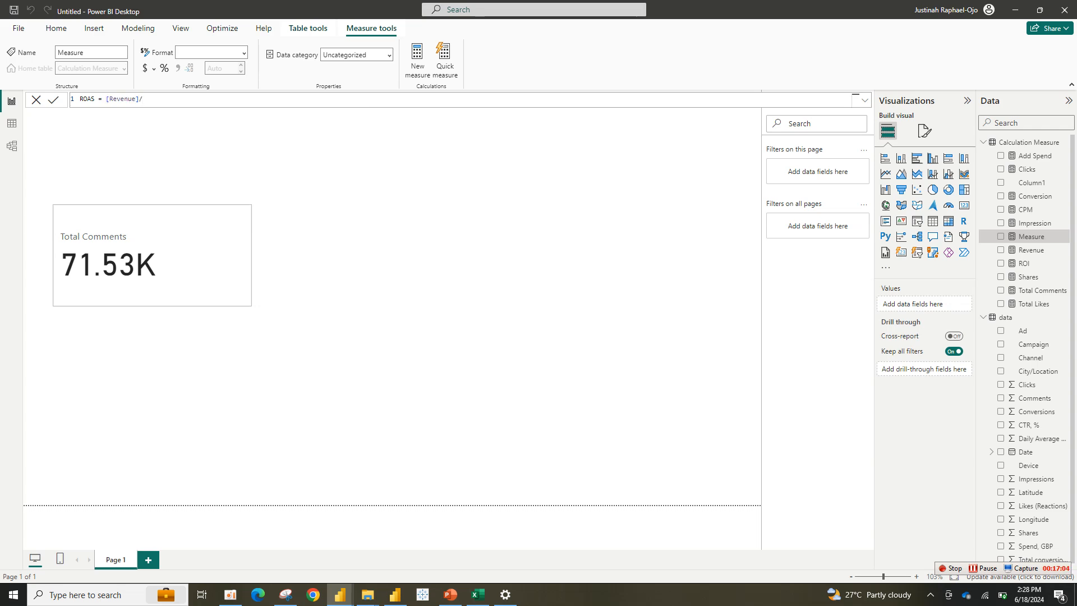
{"action": "type", "text": "AD"}
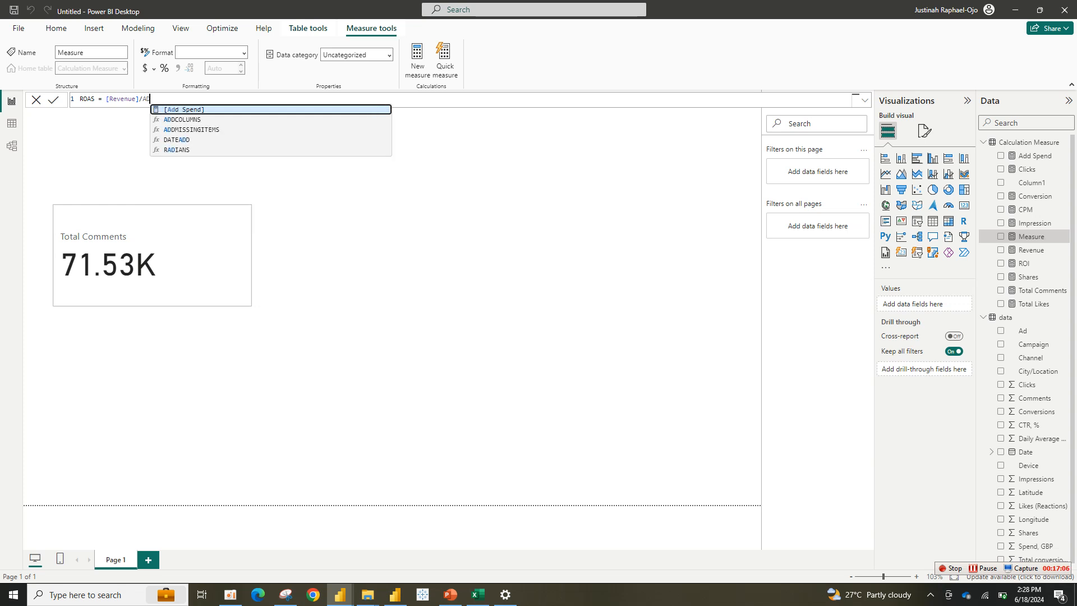
{"action": "key", "text": "Tab"}
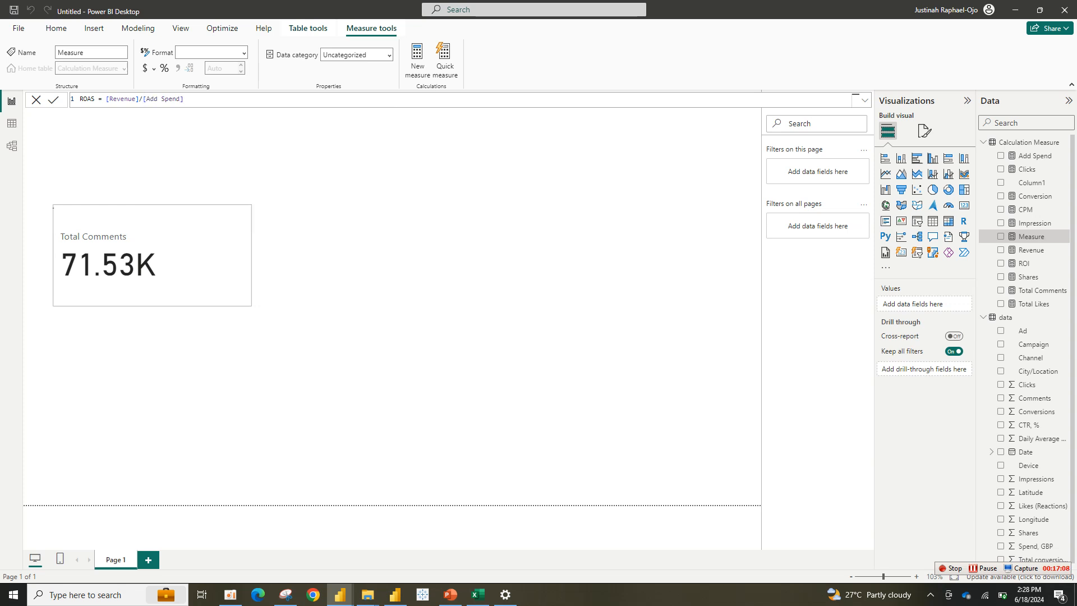
{"action": "key", "text": "Return"}
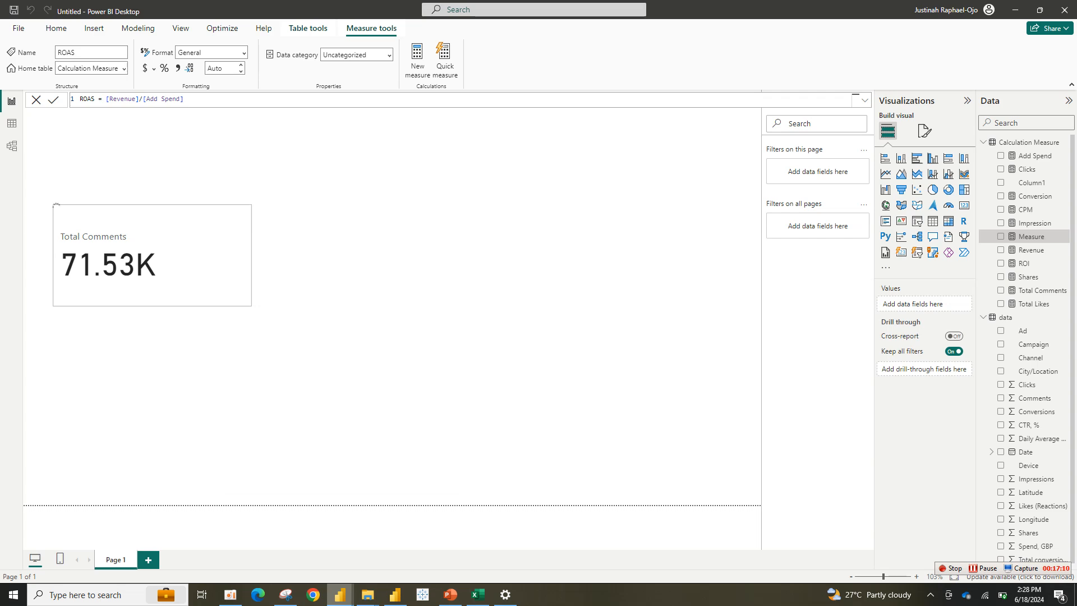
{"action": "mouse_move", "coordinate": [340, 595]}
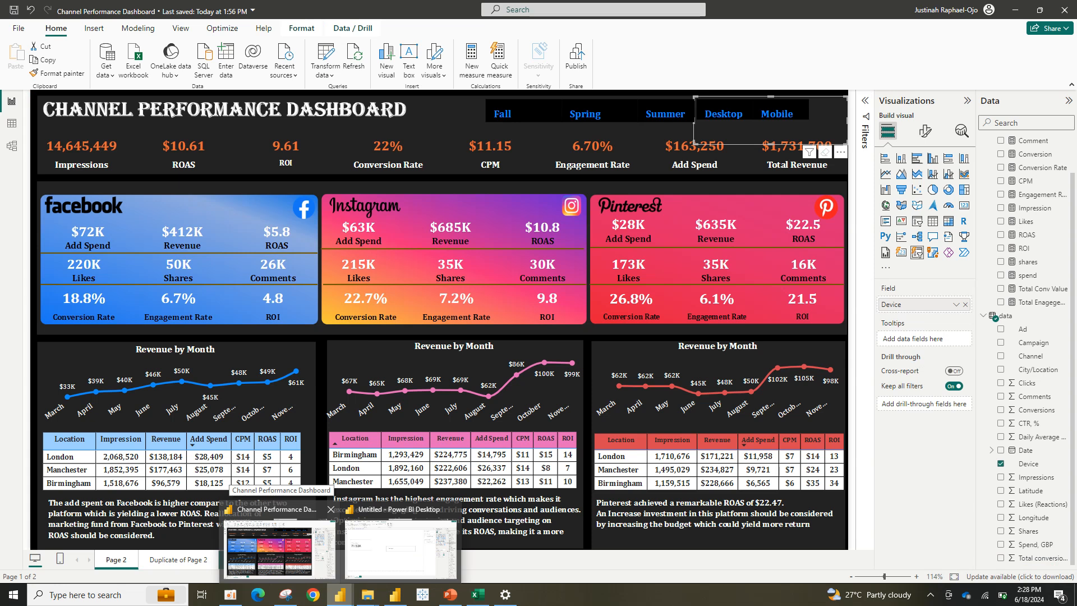
{"action": "left_click", "coordinate": [400, 547]}
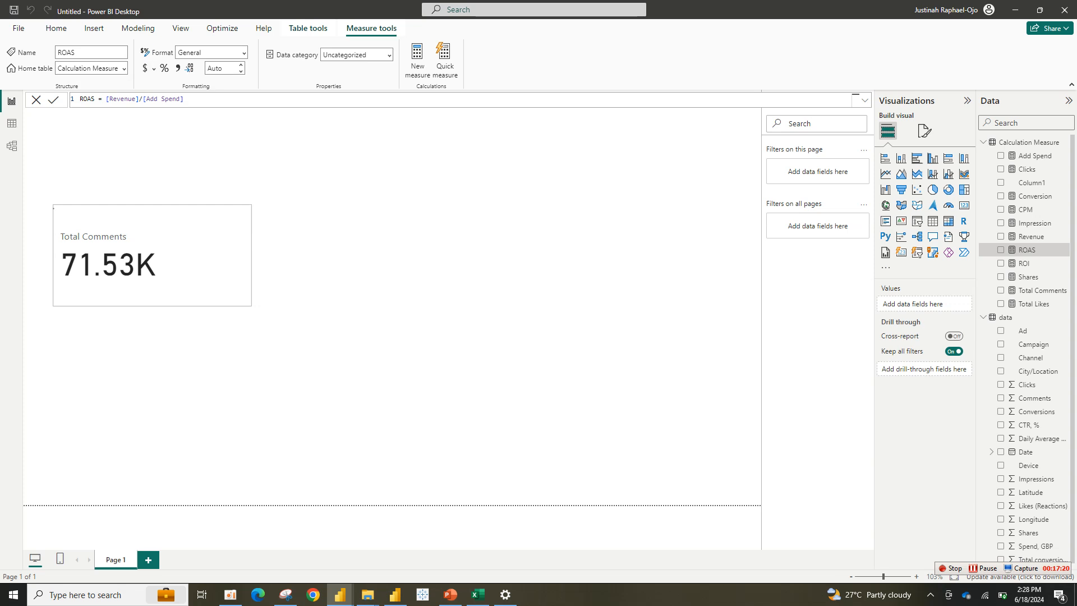
{"action": "left_click", "coordinate": [178, 68]}
Create the measure Conversion Rate = [Conversion]/[Clicks] in the Calculation Measure table and format it as a percentage.
{"action": "left_click", "coordinate": [418, 61]}
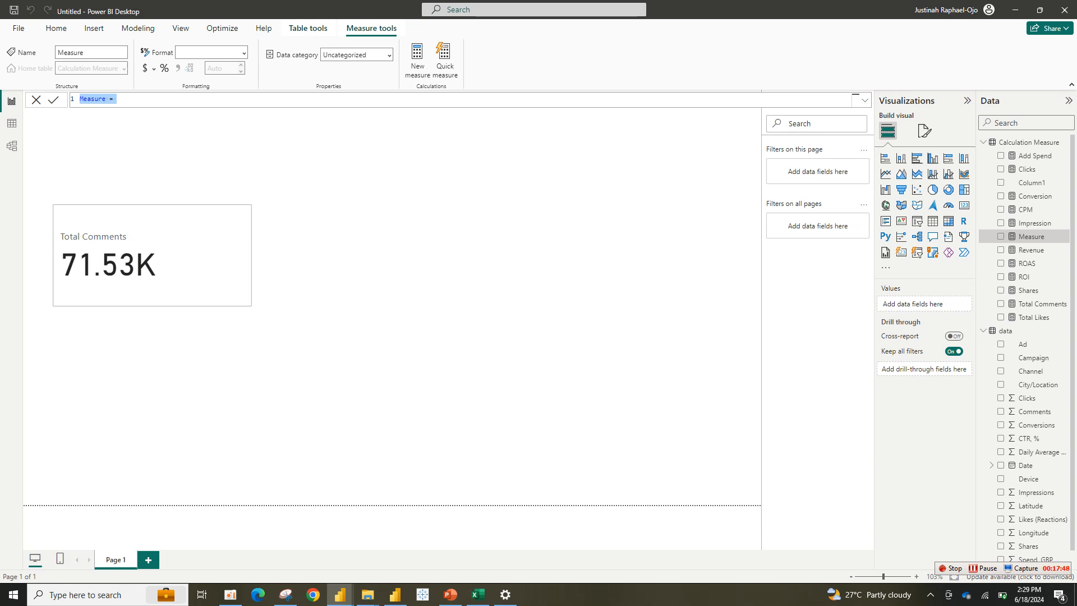
{"action": "type", "text": "Conversion Rate ="}
{"action": "type", "text": "CON"}
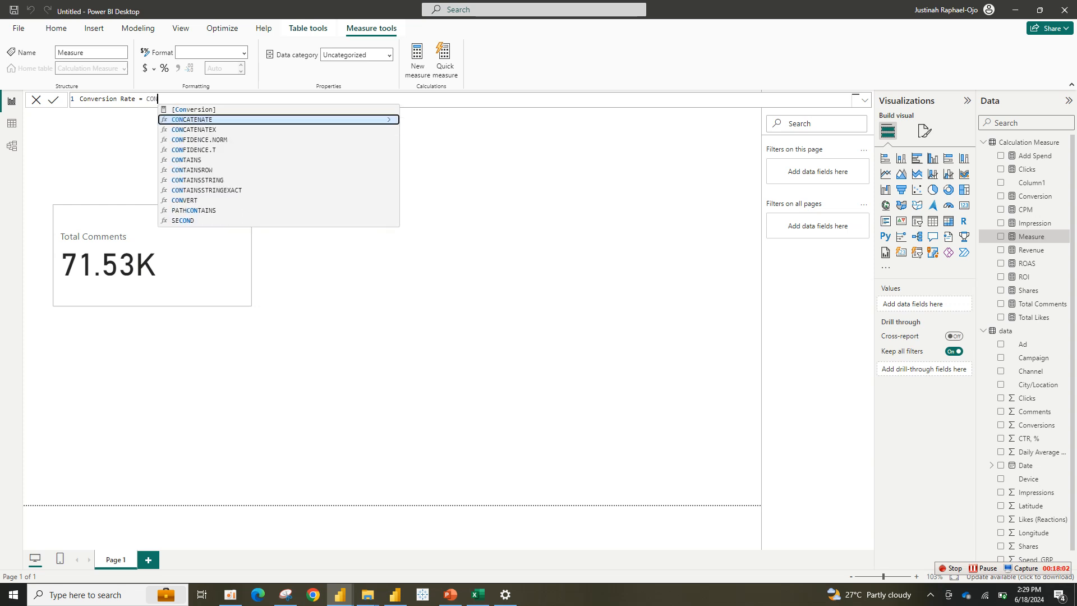
{"action": "key", "text": "Up"}
{"action": "key", "text": "Tab"}
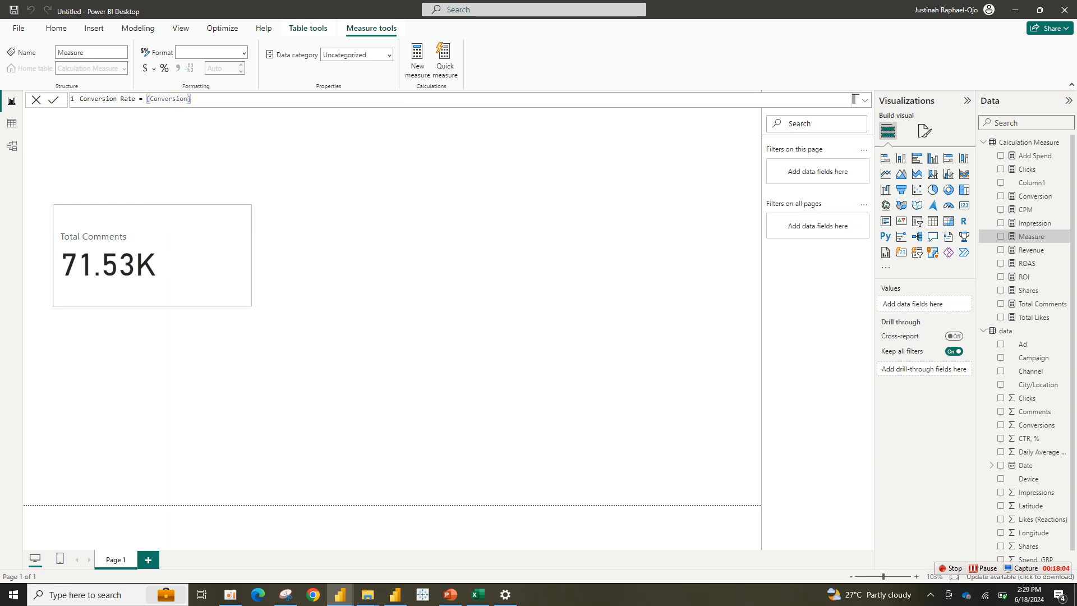
{"action": "type", "text": "/cl"}
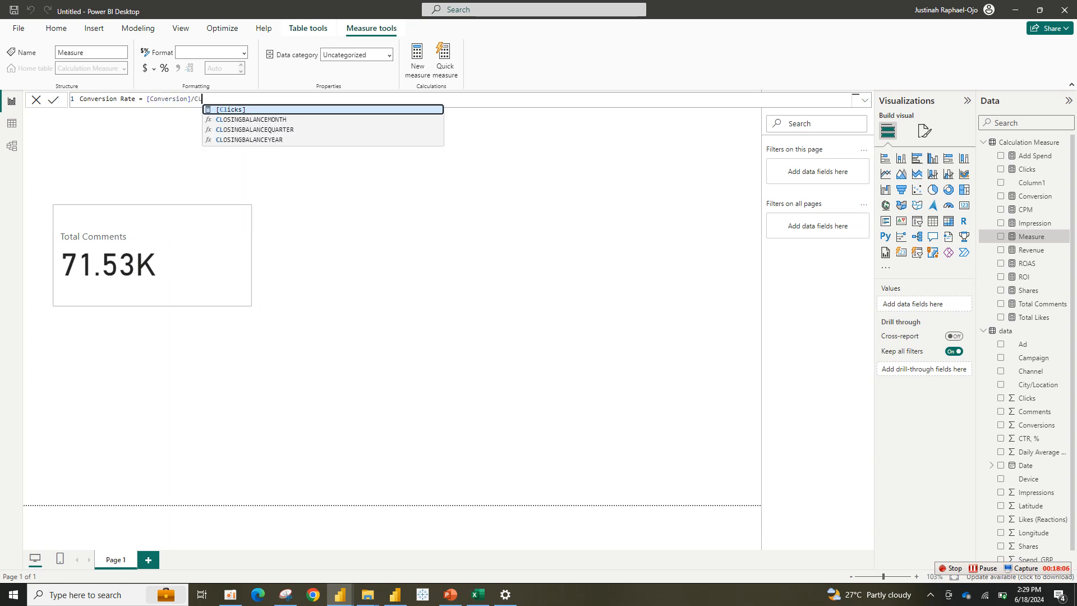
{"action": "key", "text": "Tab"}
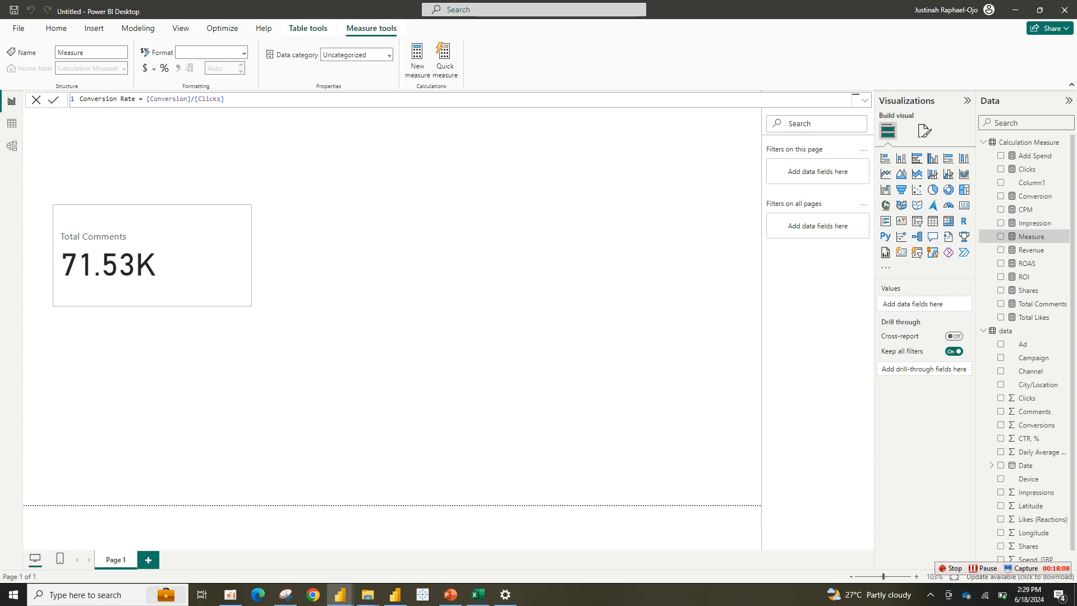
{"action": "key", "text": "Return"}
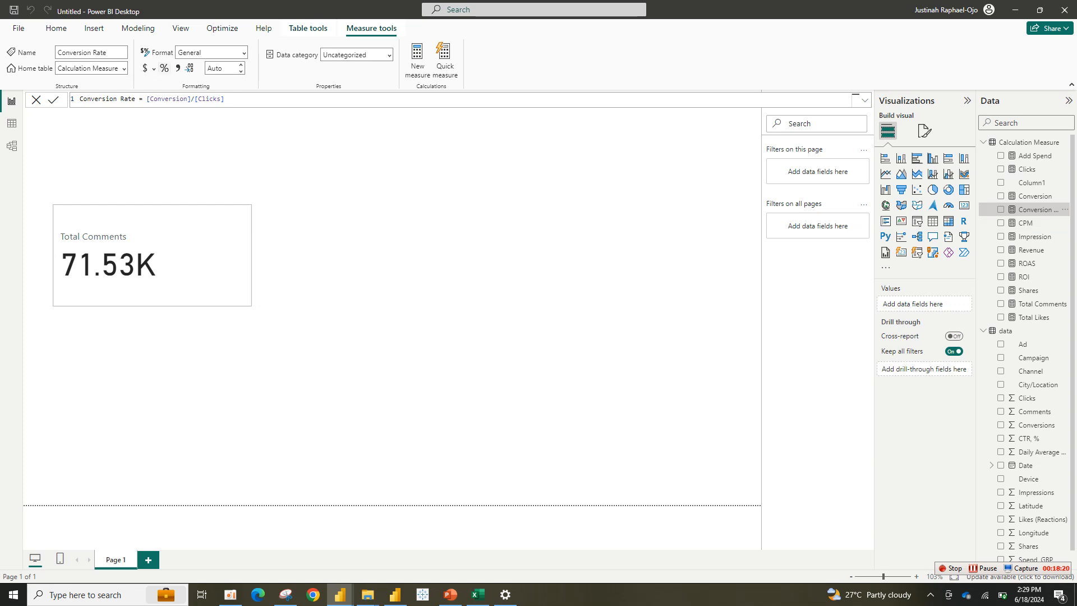
{"action": "left_click", "coordinate": [165, 68]}
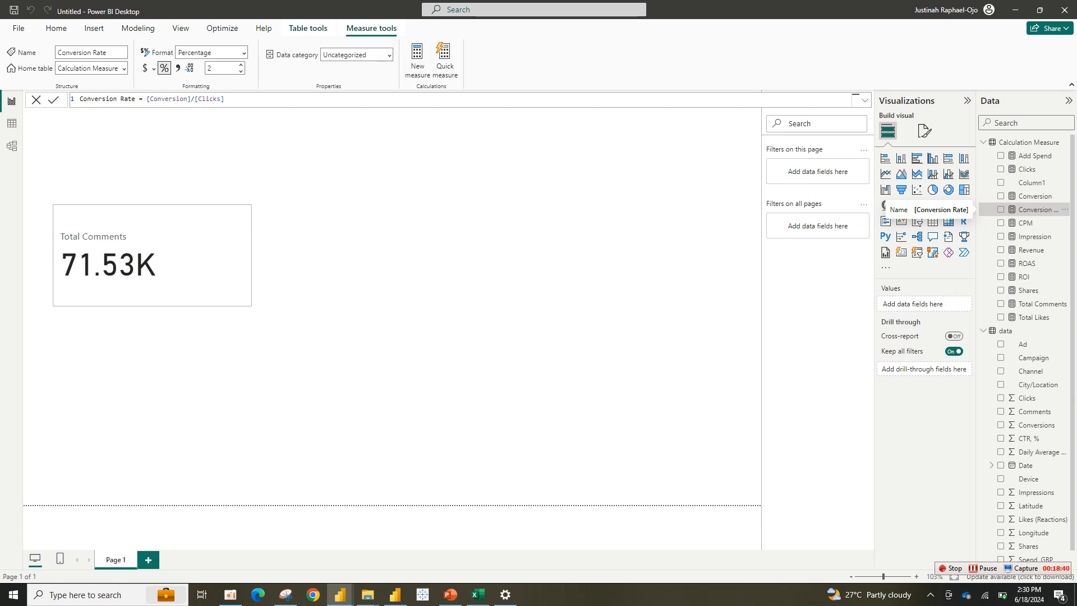
Create the measure Total Engagement = [Clicks]+[Total Likes]+[Total Comments]+[Shares] in the Calculation Measure table.
{"action": "left_click", "coordinate": [1001, 209]}
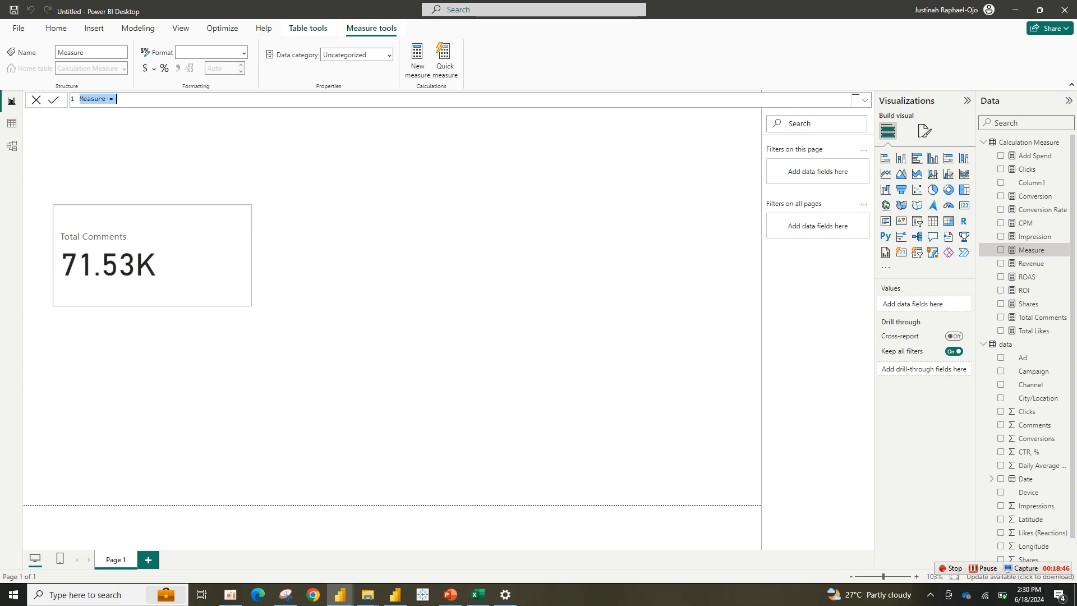
{"action": "type", "text": "Total Engagement = cl"}
{"action": "key", "text": "Tab"}
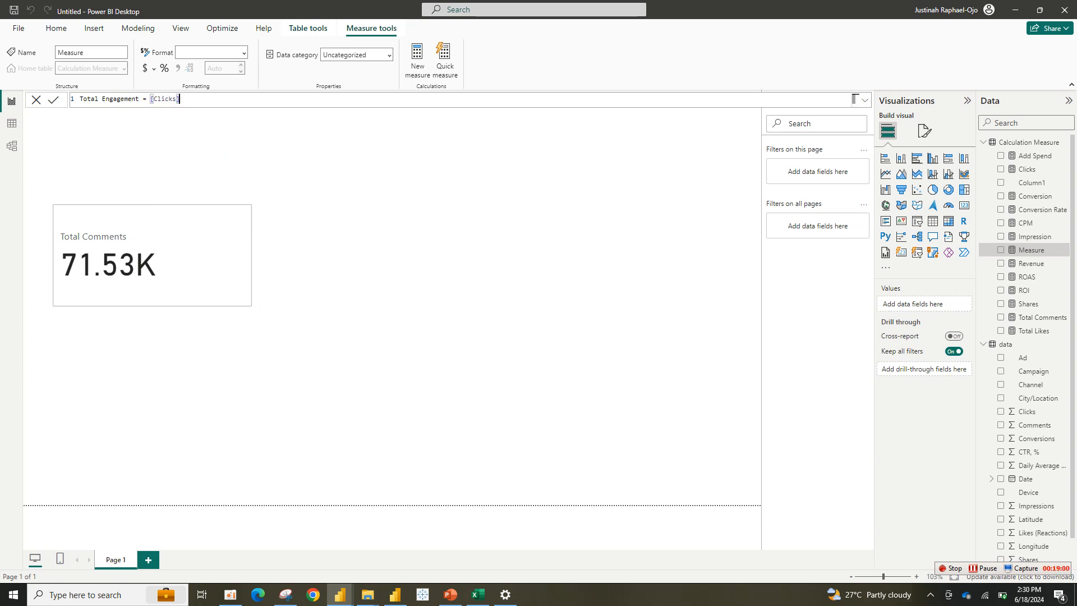
{"action": "type", "text": "+l"}
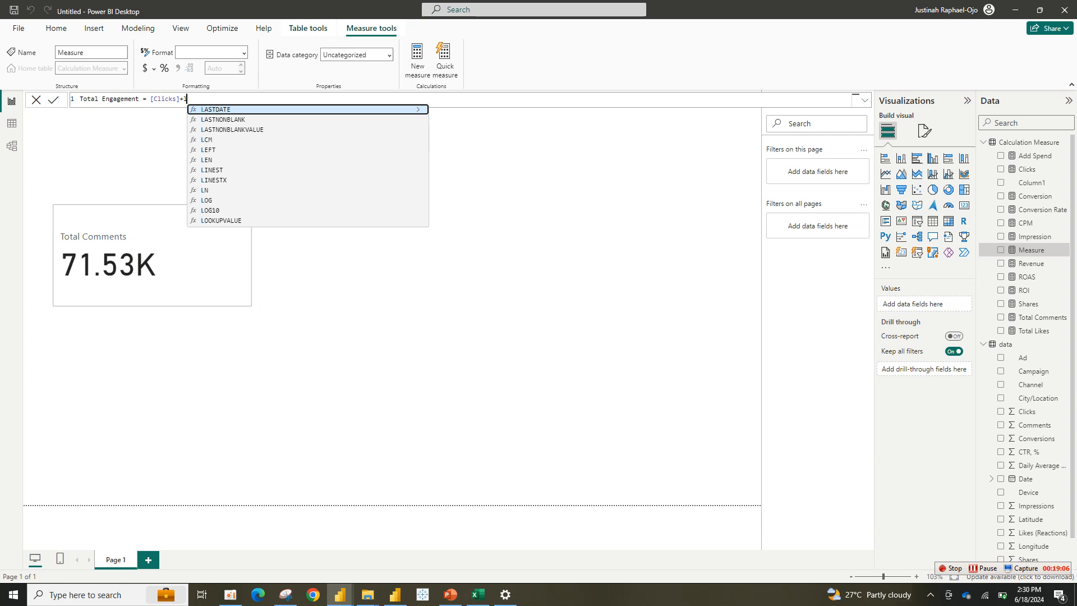
{"action": "type", "text": "ik"}
{"action": "key", "text": "Tab"}
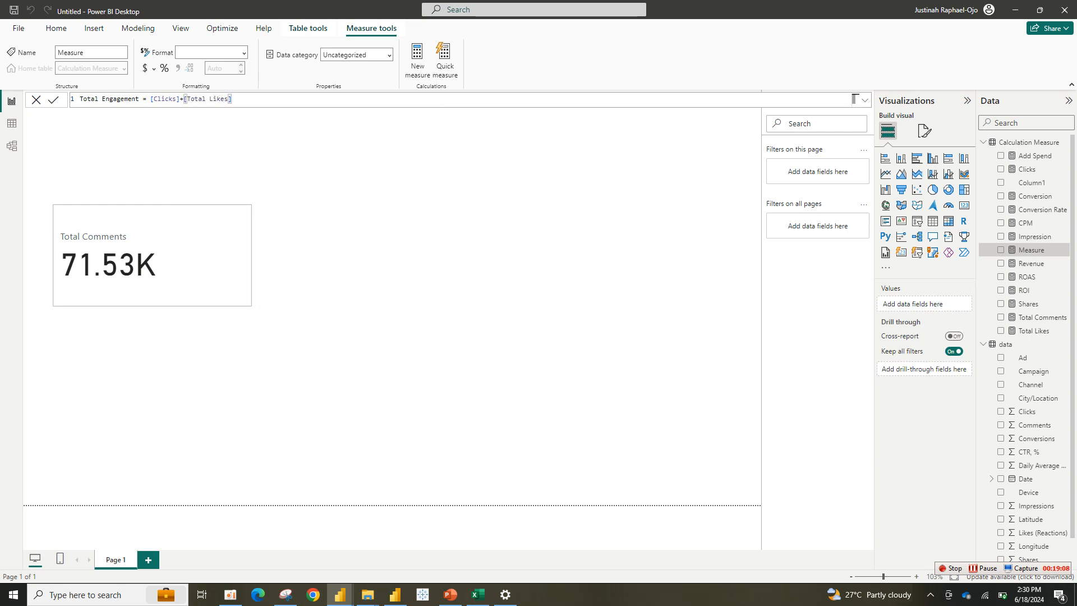
{"action": "type", "text": "+comm"}
{"action": "key", "text": "Tab"}
{"action": "type", "text": "+shar"}
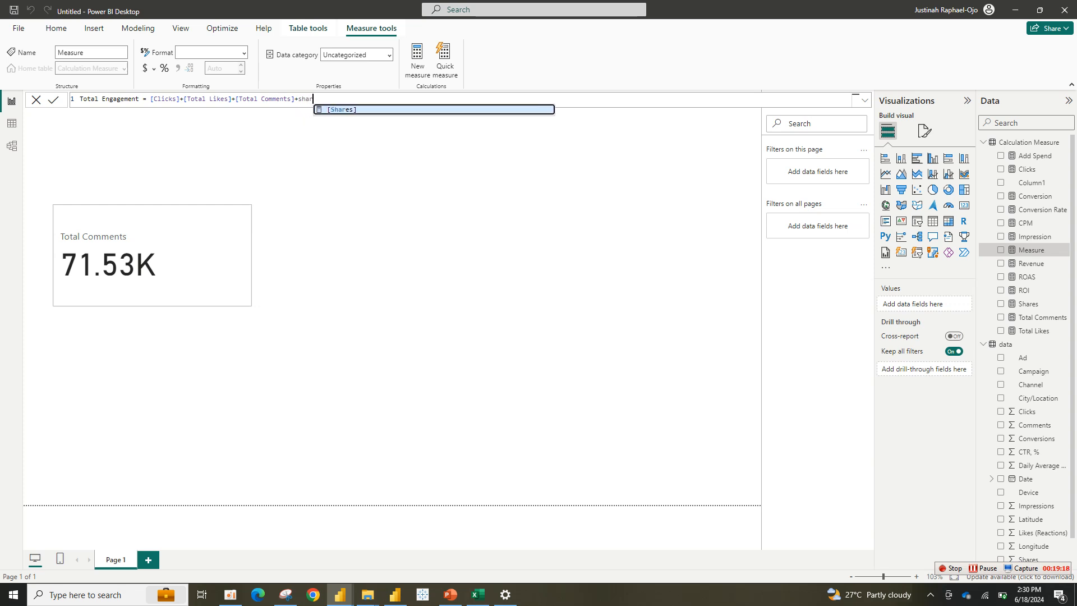
{"action": "key", "text": "Tab"}
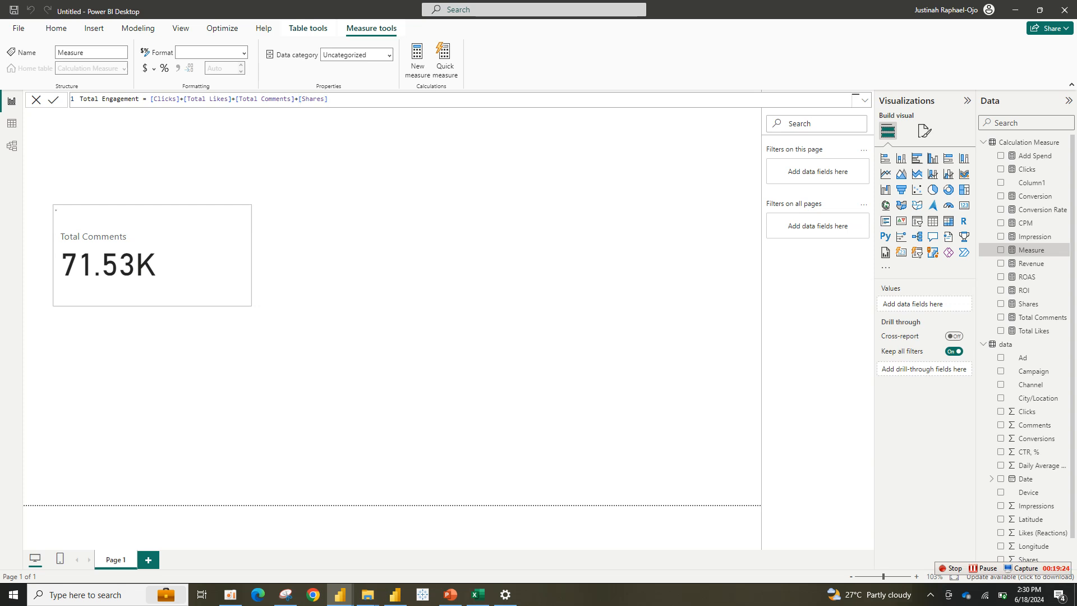
{"action": "key", "text": "Return"}
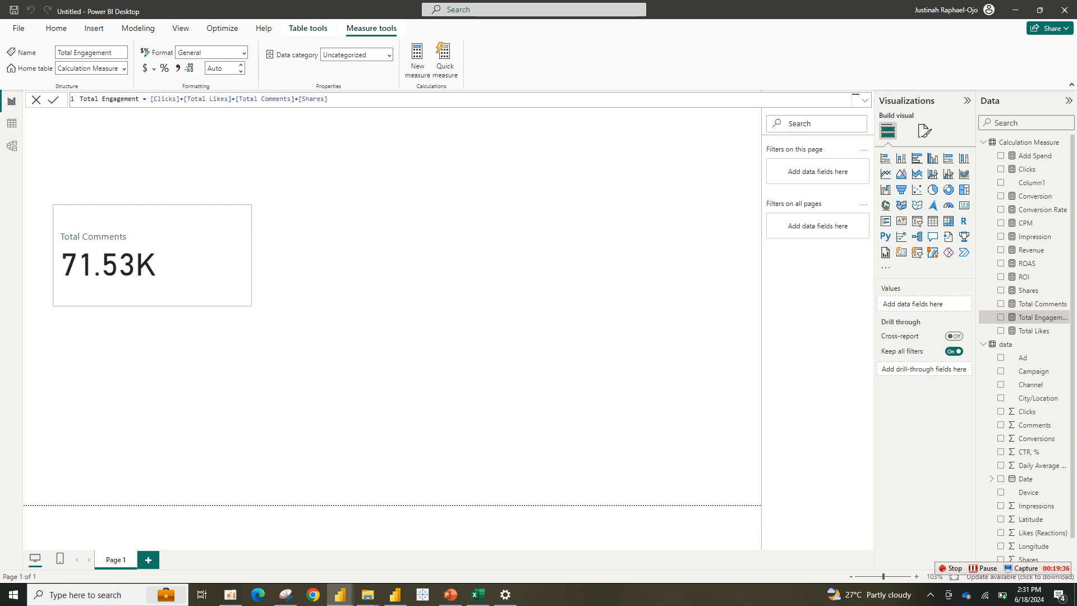
Create the measure Engagement Rate = [Total Engagement]/[Impression] in the Calculation Measure table and format it as a percentage.
{"action": "left_click", "coordinate": [418, 61]}
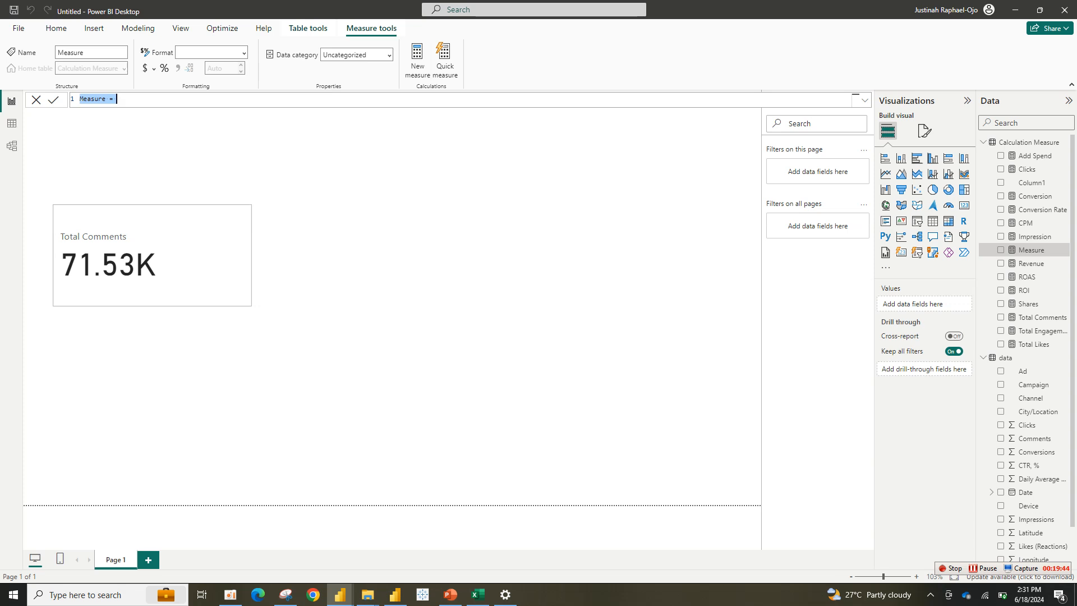
{"action": "type", "text": "Engagement RATE"}
{"action": "key", "text": "BackSpace"}
{"action": "key", "text": "BackSpace"}
{"action": "key", "text": "BackSpace"}
{"action": "type", "text": "ate = tot"}
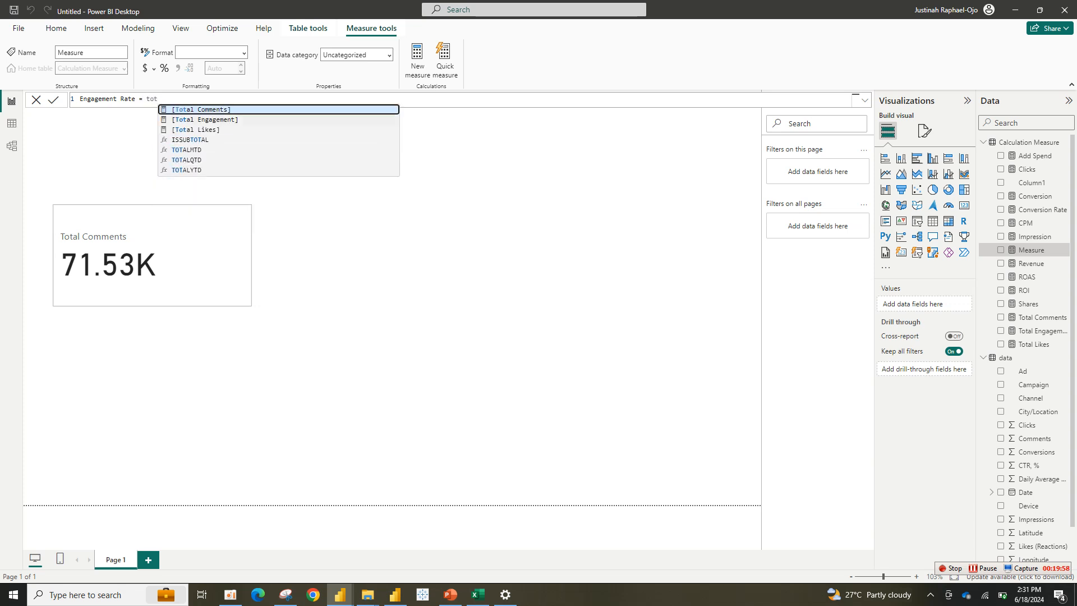
{"action": "key", "text": "Down"}
{"action": "key", "text": "Tab"}
{"action": "type", "text": "/"}
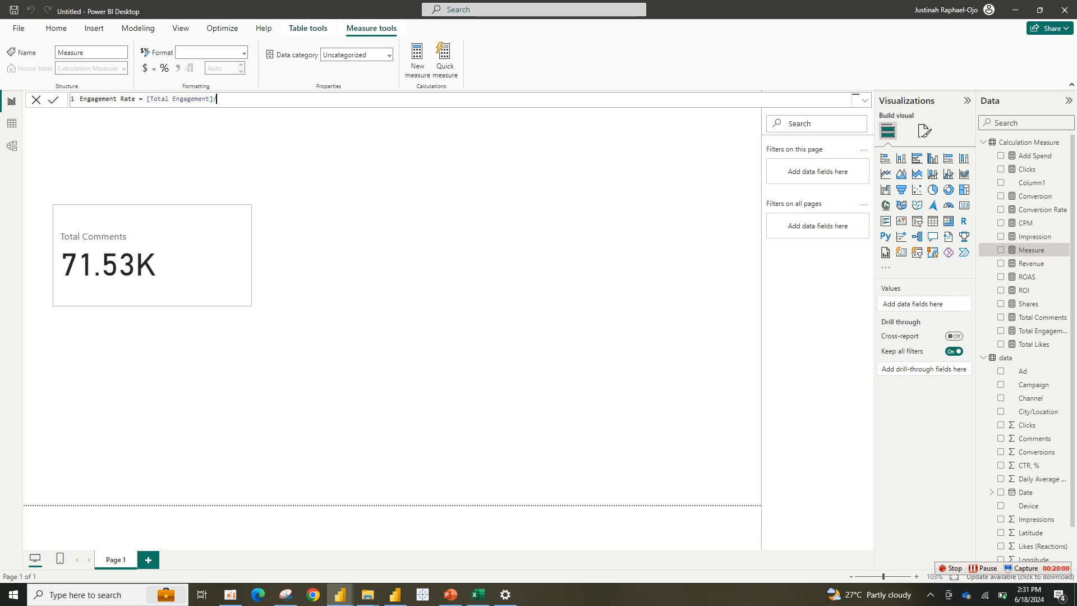
{"action": "type", "text": "[im"}
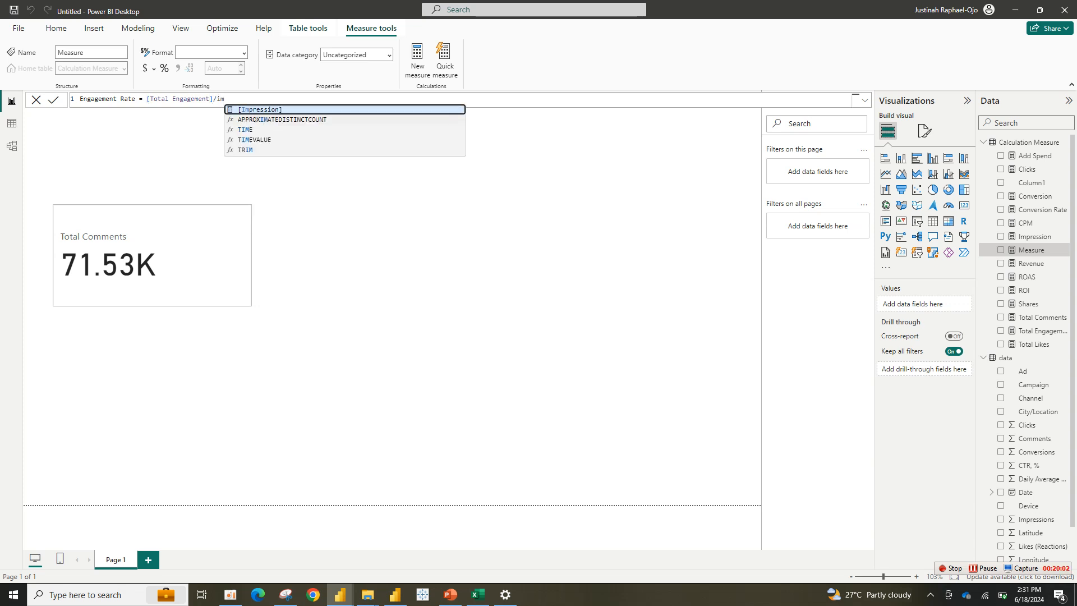
{"action": "key", "text": "Tab"}
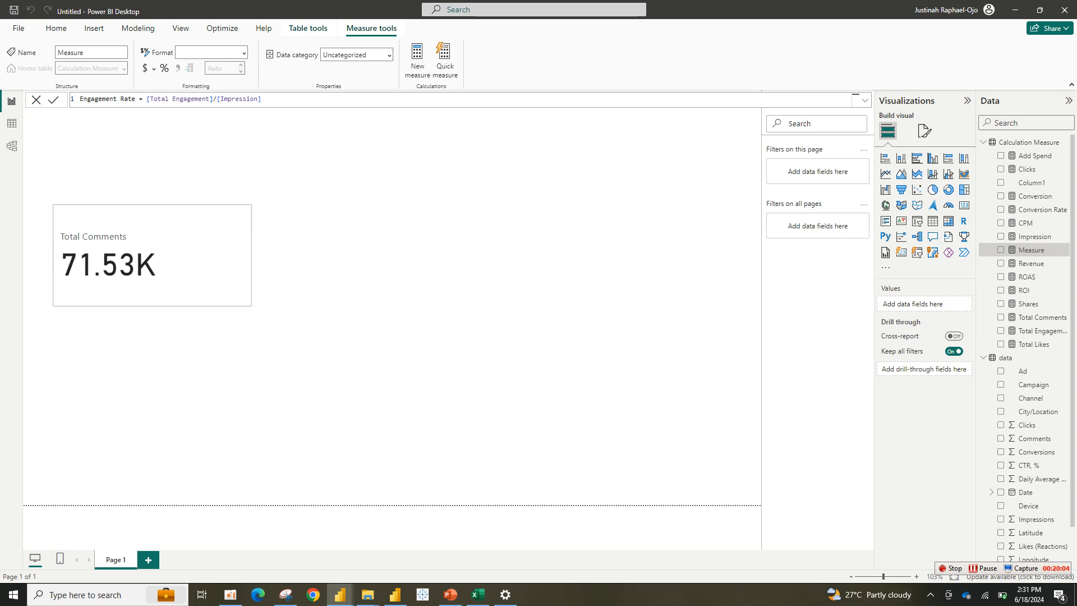
{"action": "key", "text": "Return"}
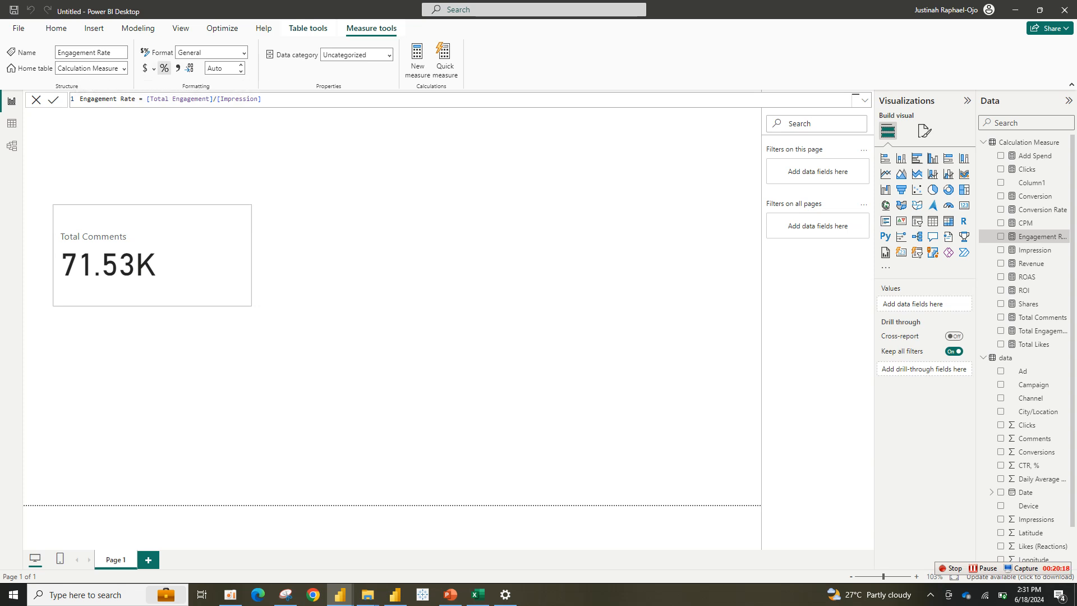
{"action": "left_click", "coordinate": [164, 68]}
{"action": "key", "text": "Escape"}
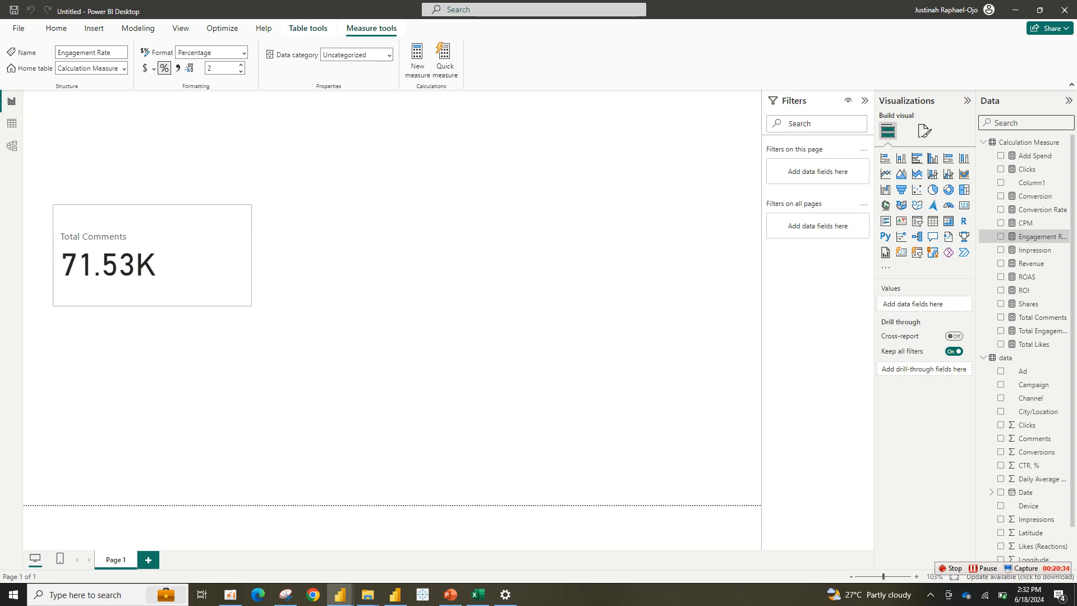
Set the report page's canvas background color to black.
{"action": "left_click", "coordinate": [925, 131]}
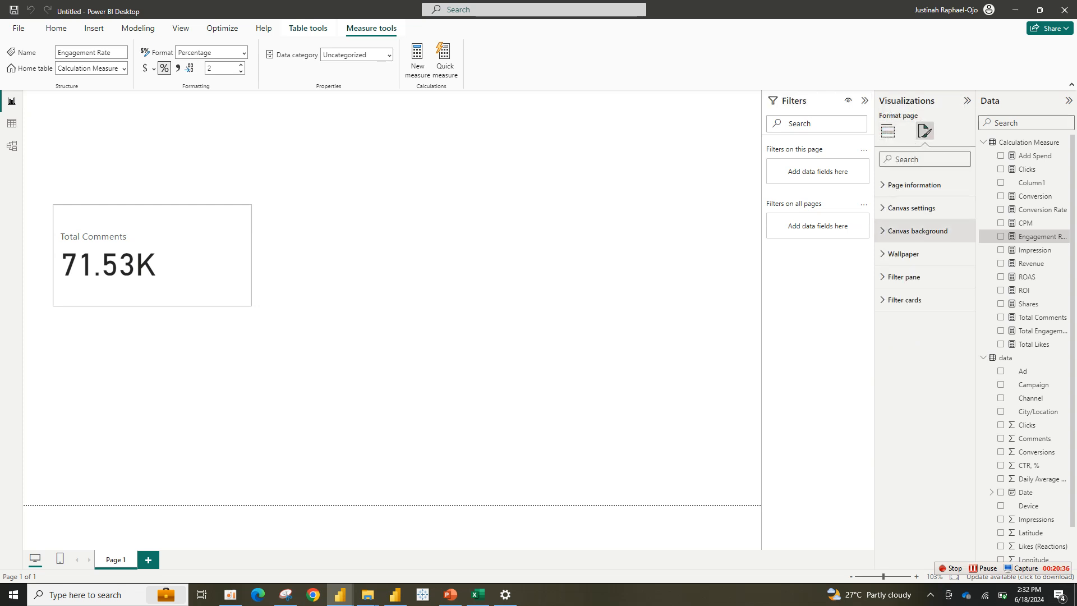
{"action": "left_click", "coordinate": [918, 231]}
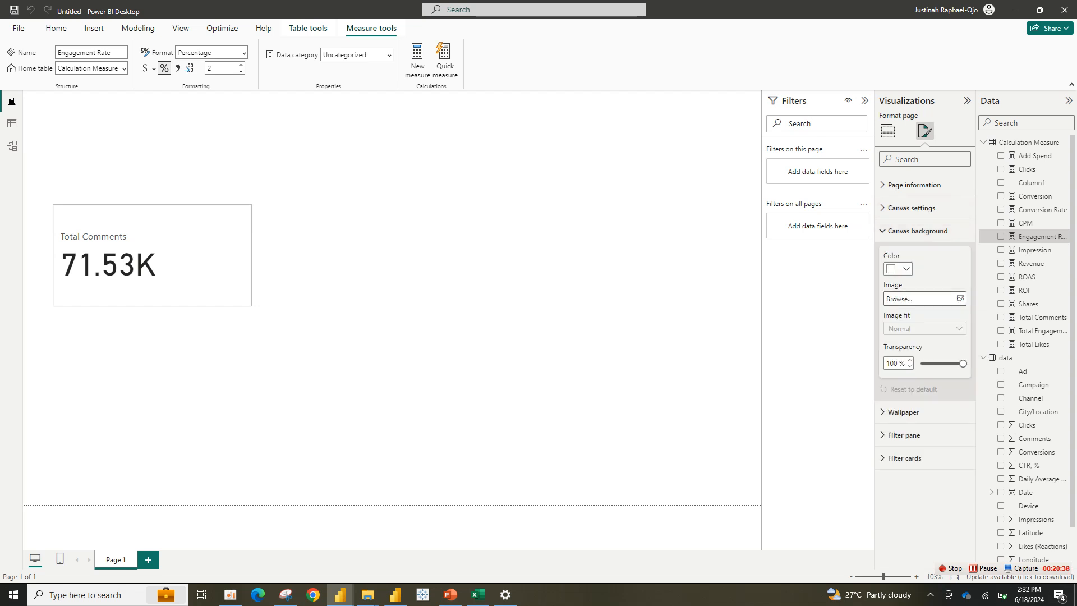
{"action": "left_click", "coordinate": [900, 269]}
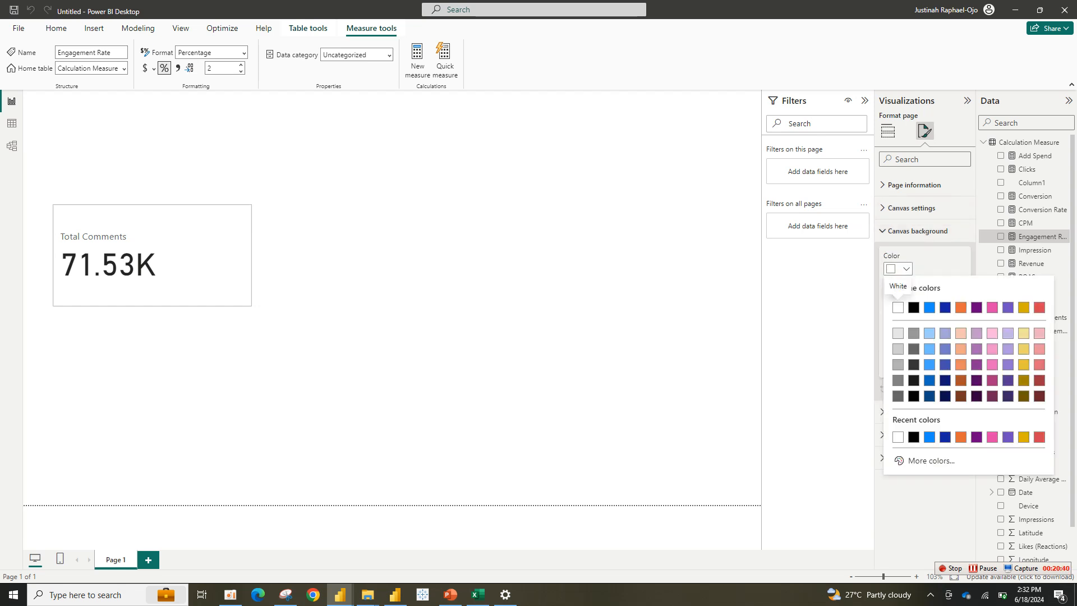
{"action": "left_click", "coordinate": [912, 306]}
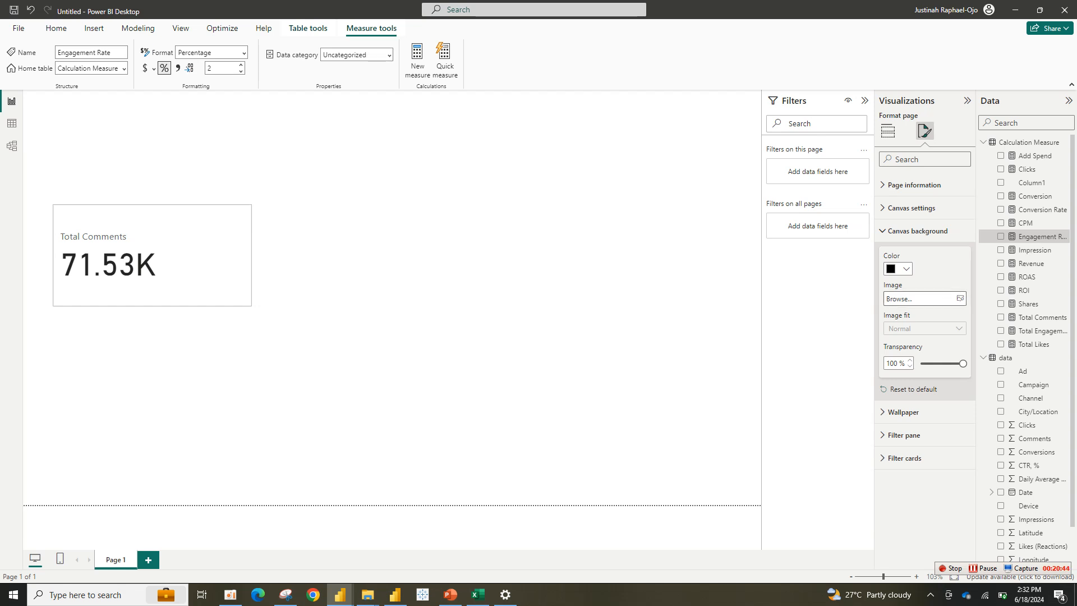
Add Picture4 from the Downloads folder as the canvas background image, with 0% transparency and image fit set to Fit.
{"action": "left_click", "coordinate": [924, 299]}
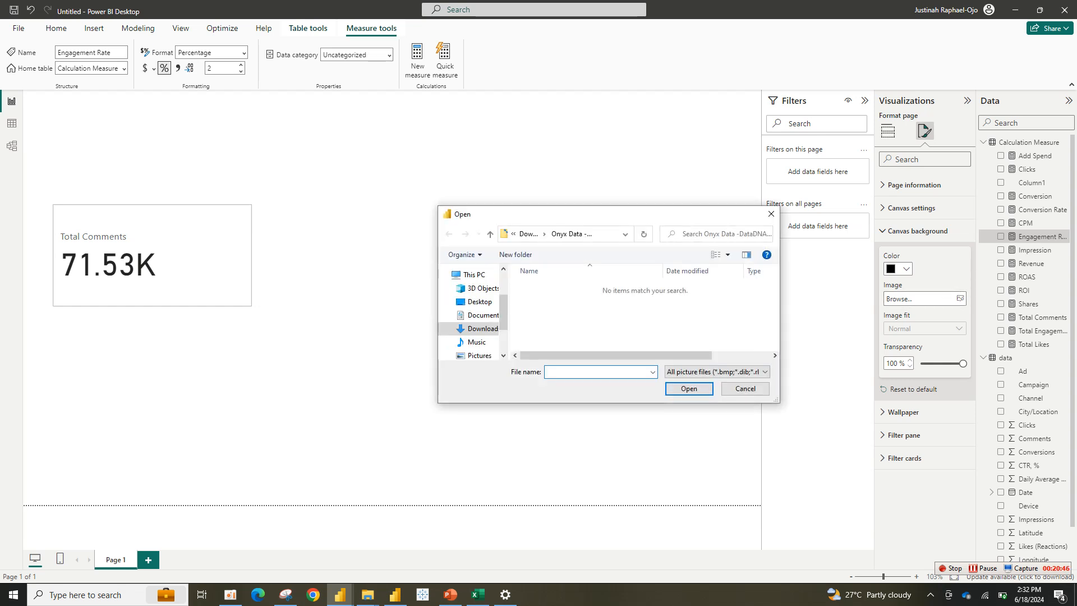
{"action": "left_click", "coordinate": [481, 328]}
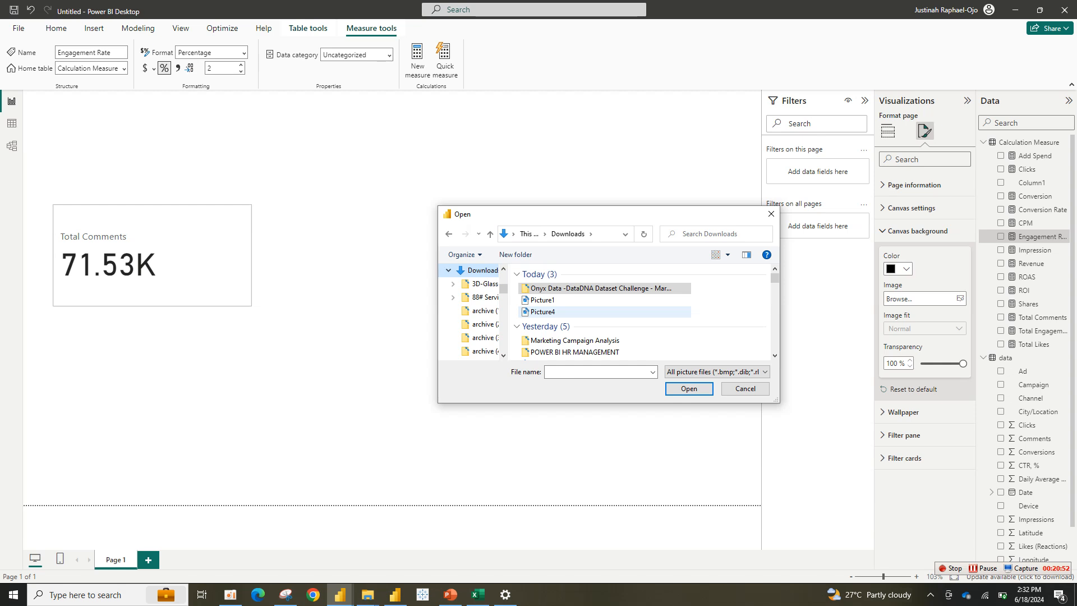
{"action": "double_click", "coordinate": [540, 312]}
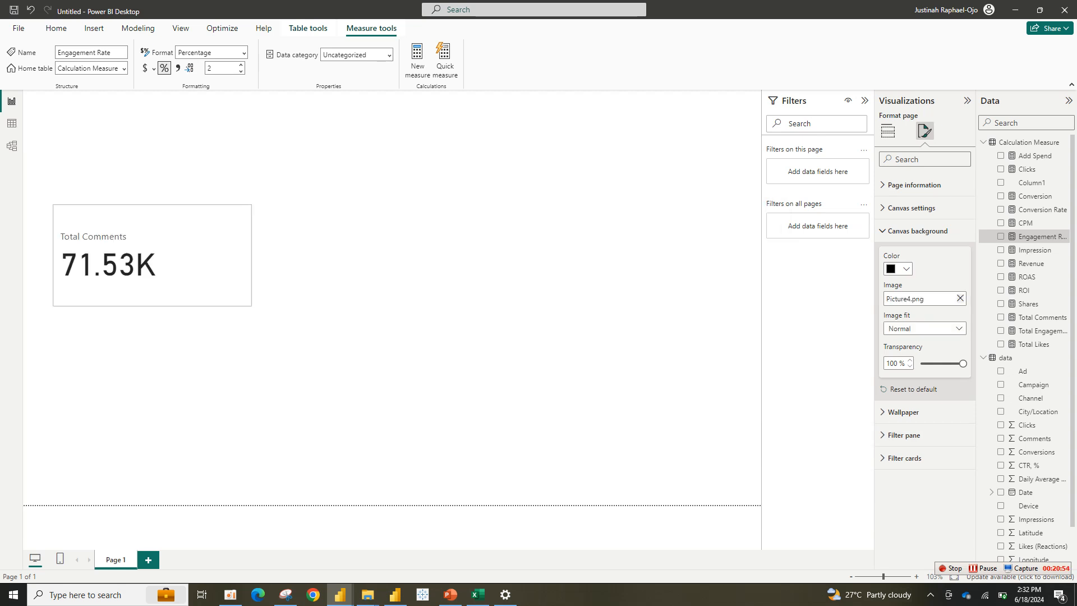
{"action": "left_click_drag", "start_coordinate": [963, 363], "coordinate": [921, 364]}
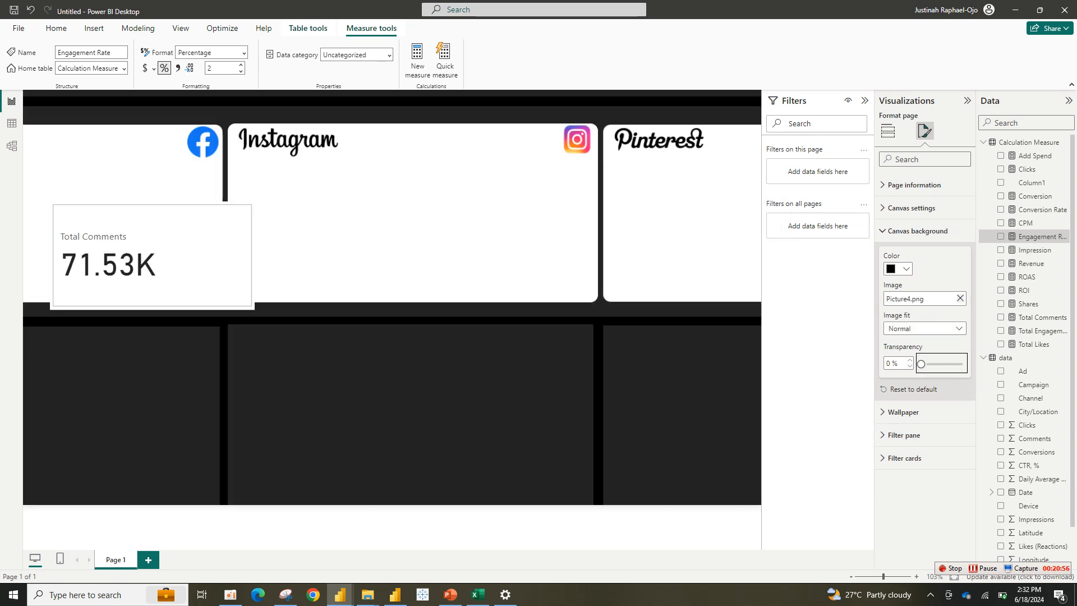
{"action": "left_click", "coordinate": [924, 328]}
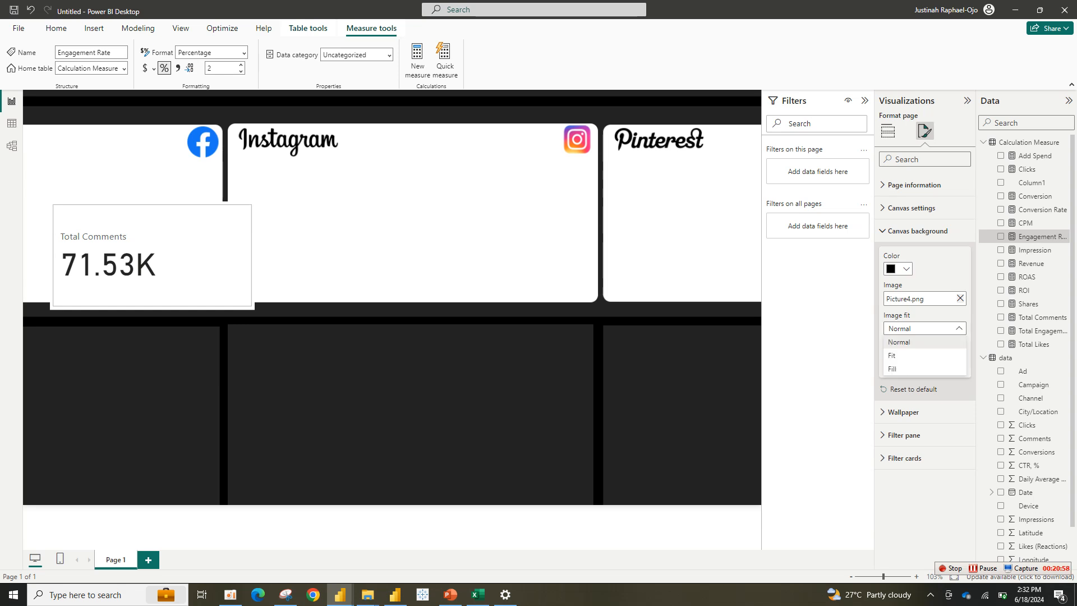
{"action": "left_click", "coordinate": [898, 355]}
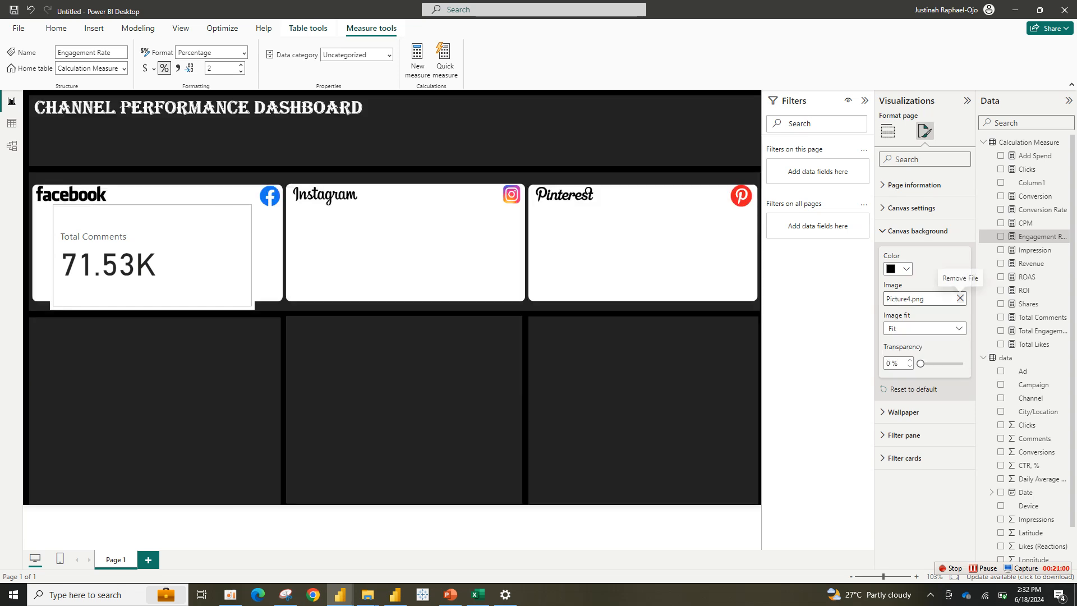
Replace the canvas background image with Picture1 from the Downloads folder and set its image fit to Fill.
{"action": "left_click", "coordinate": [960, 298]}
{"action": "left_click", "coordinate": [960, 299]}
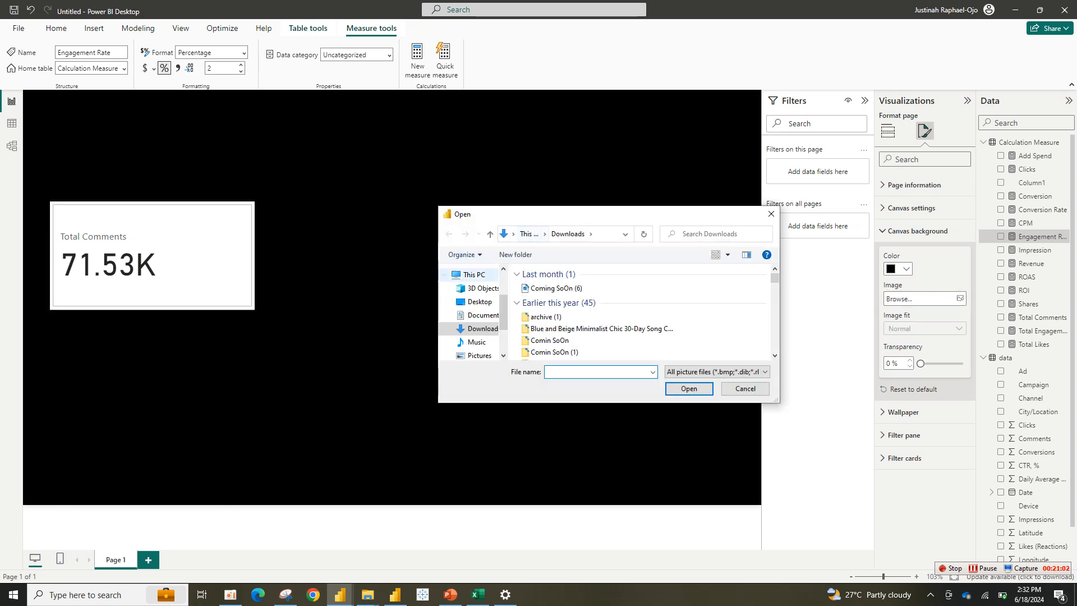
{"action": "double_click", "coordinate": [542, 299]}
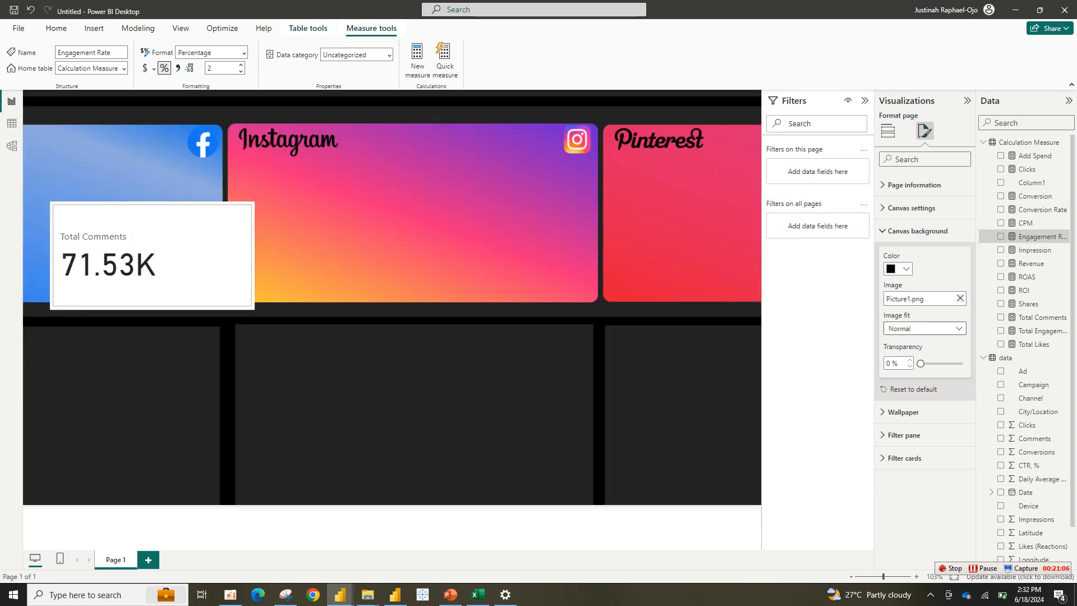
{"action": "left_click", "coordinate": [925, 328]}
{"action": "left_click", "coordinate": [897, 355]}
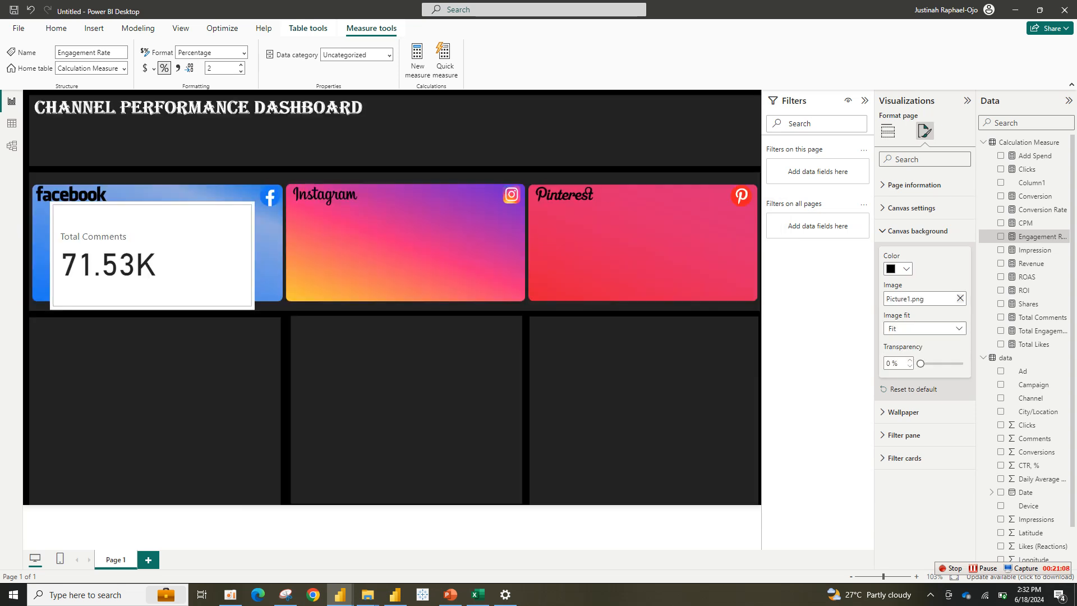
{"action": "left_click", "coordinate": [924, 329]}
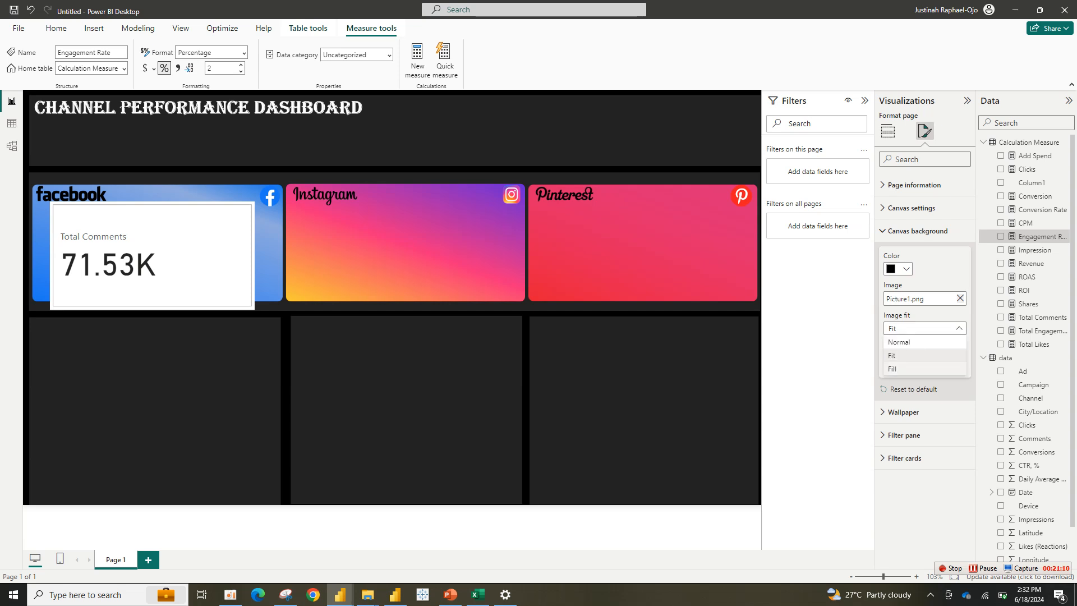
{"action": "left_click", "coordinate": [898, 369]}
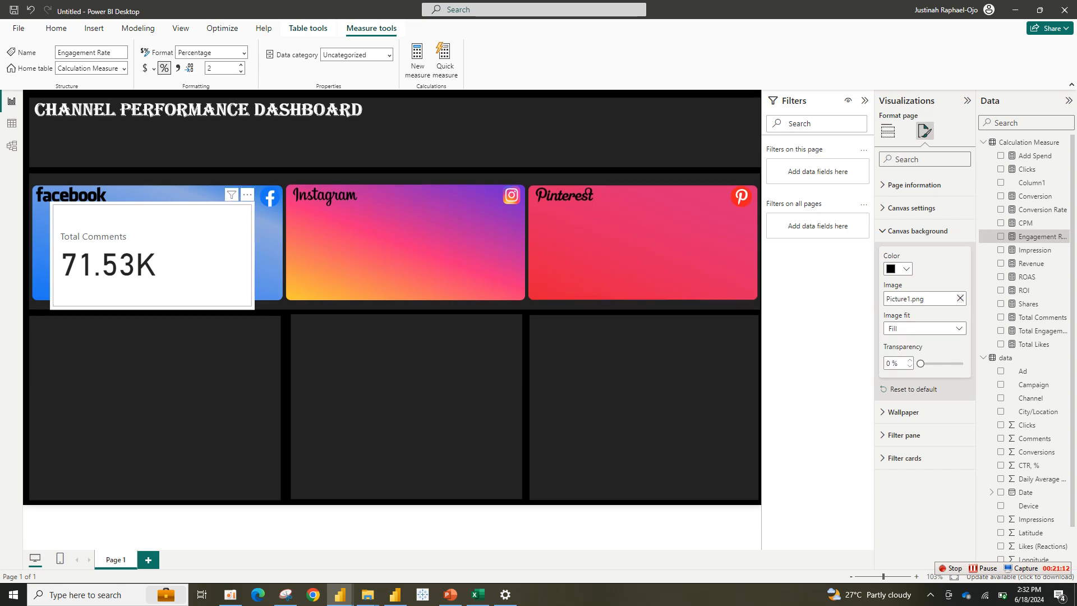
Move the Total Comments card into the dashboard header, using the finished Channel Performance Dashboard report as reference, and reduce its height to fit.
{"action": "left_click_drag", "start_coordinate": [152, 255], "coordinate": [255, 362]}
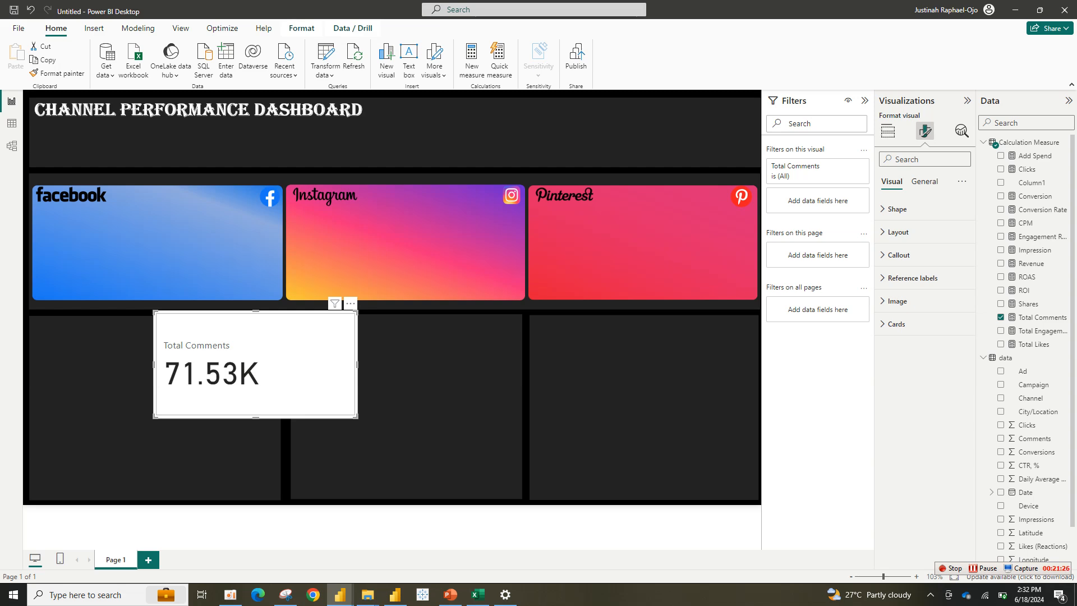
{"action": "mouse_move", "coordinate": [340, 594]}
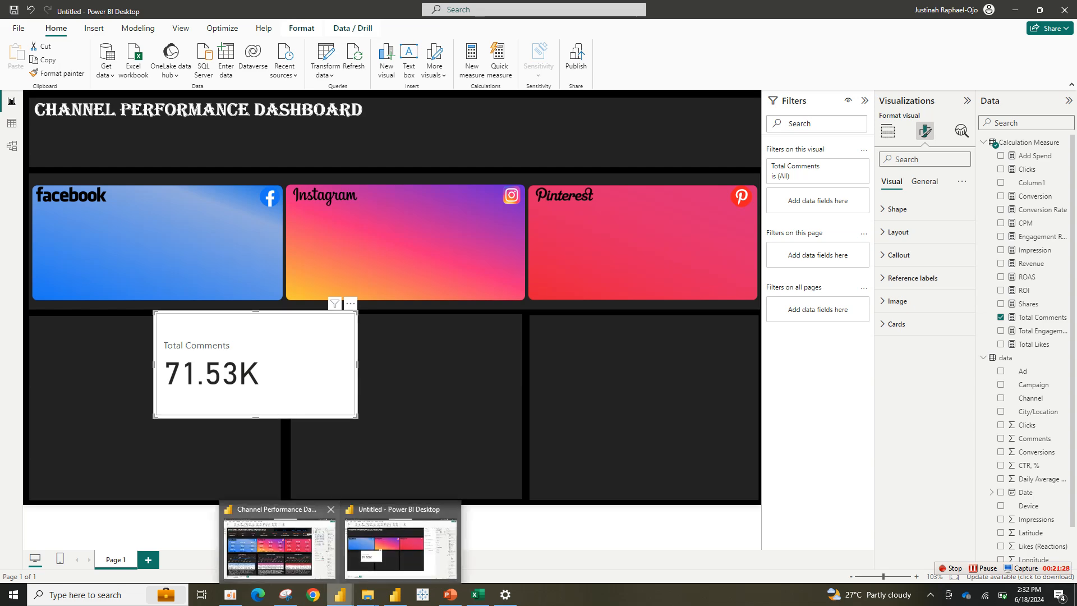
{"action": "left_click", "coordinate": [280, 547]}
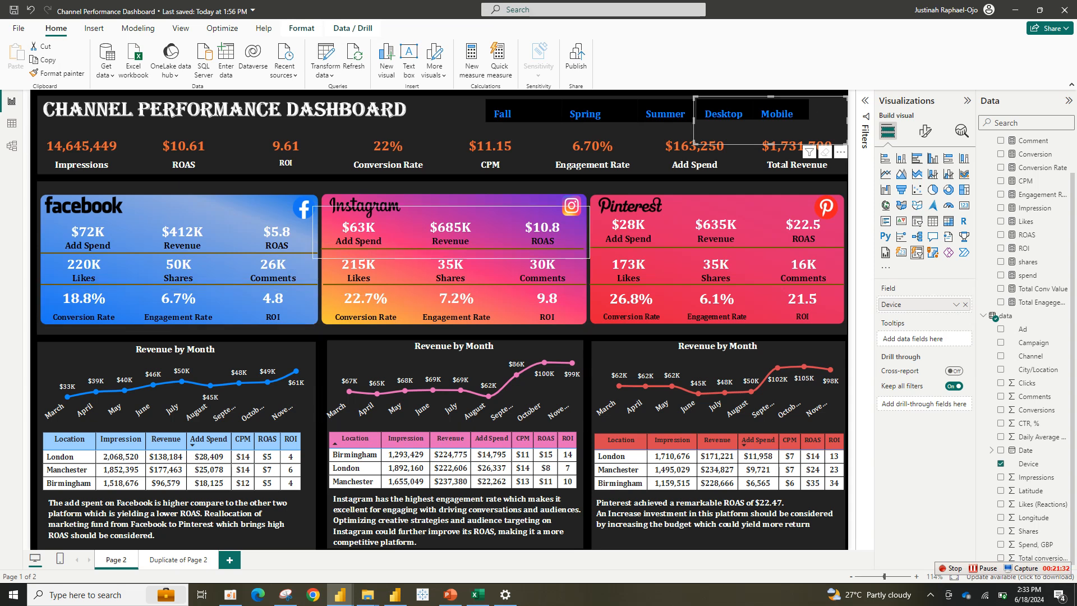
{"action": "left_click", "coordinate": [852, 178]}
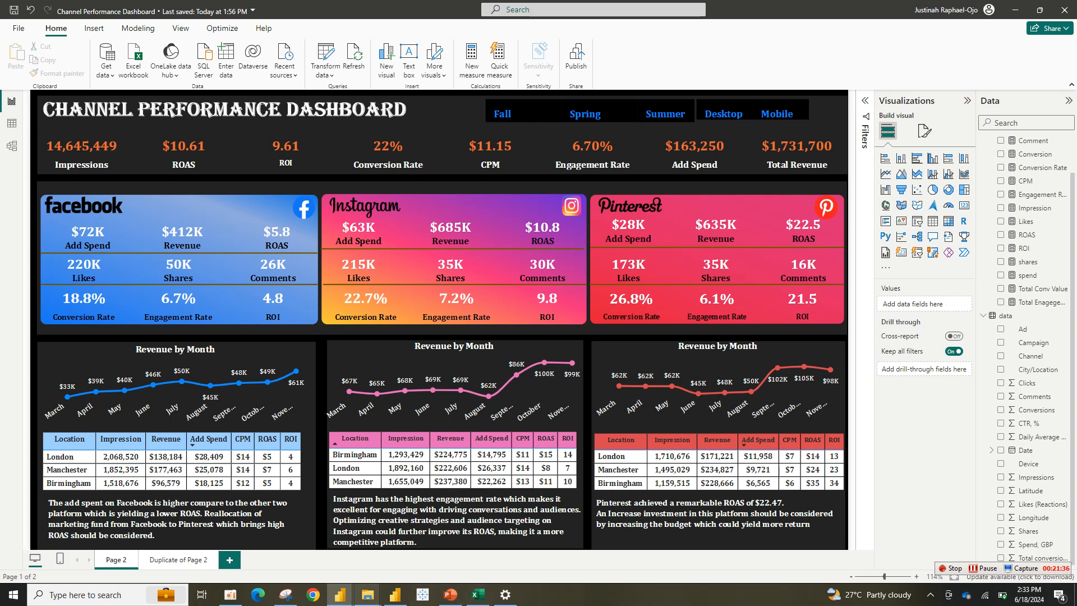
{"action": "mouse_move", "coordinate": [340, 594]}
{"action": "left_click", "coordinate": [400, 547]}
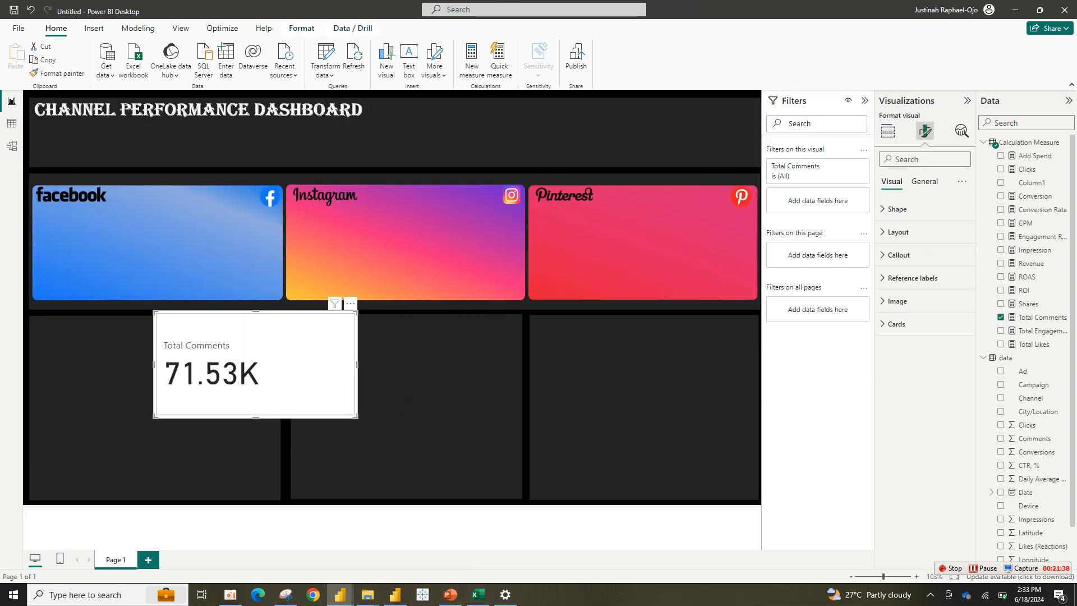
{"action": "left_click_drag", "start_coordinate": [255, 365], "coordinate": [137, 152]}
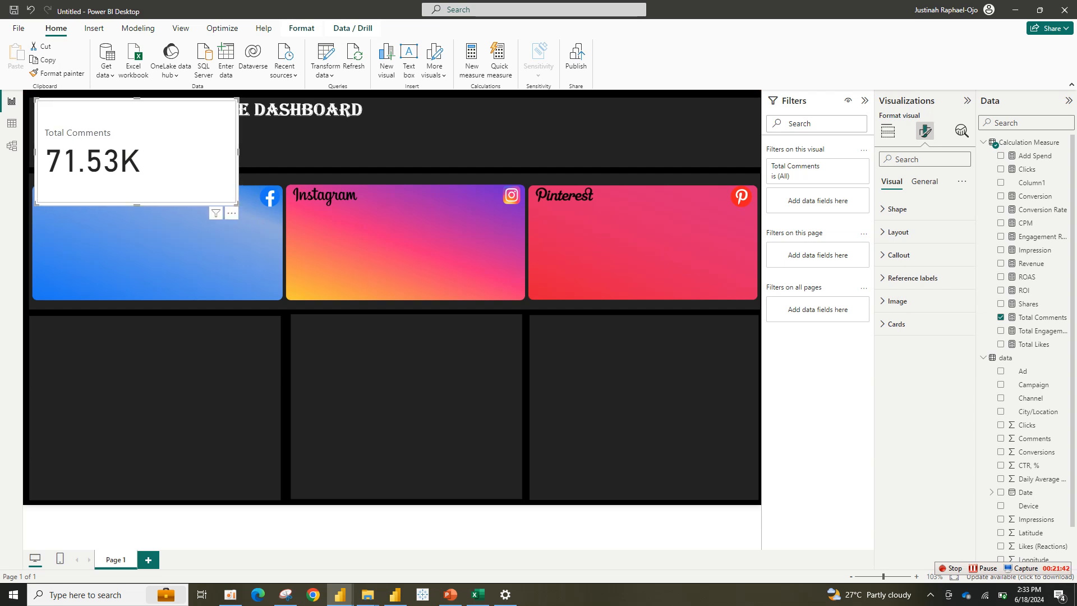
{"action": "left_click_drag", "start_coordinate": [136, 205], "coordinate": [137, 165]}
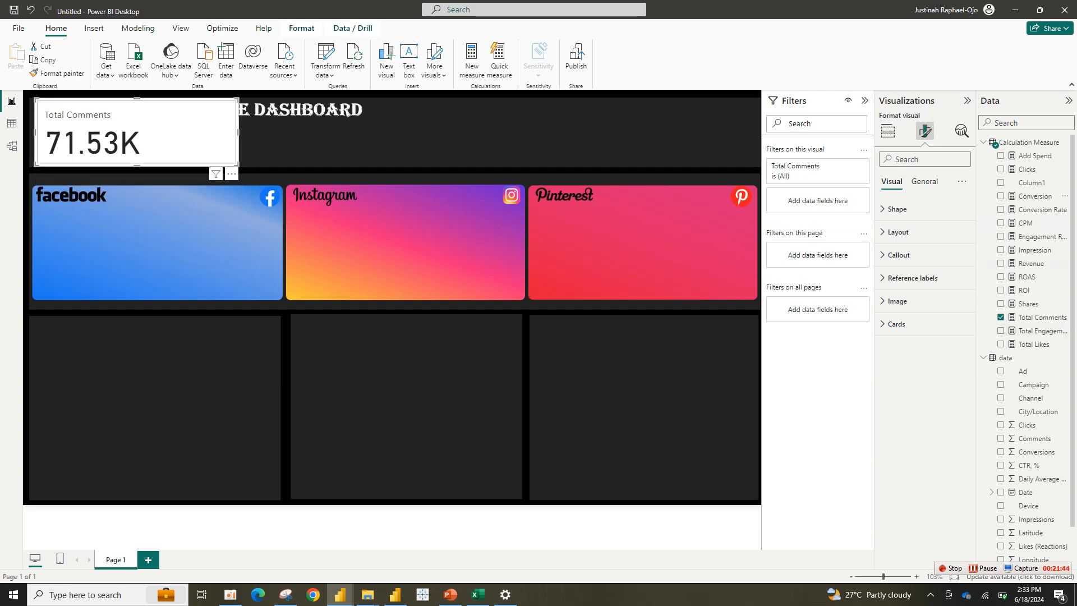
Replace Total Comments in the header card with the Impression and Revenue measures.
{"action": "left_click", "coordinate": [889, 131]}
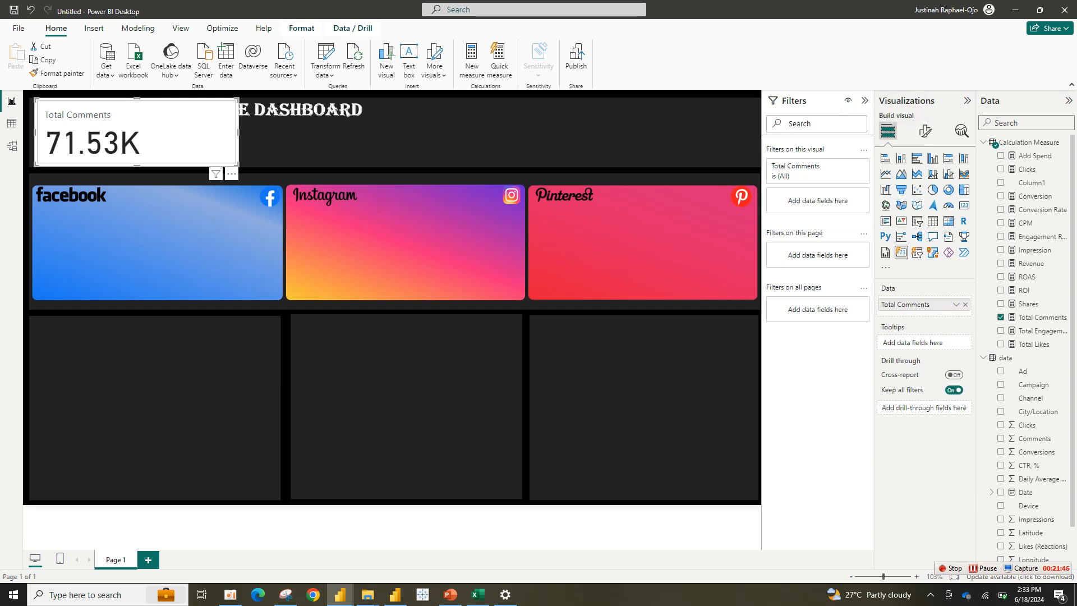
{"action": "left_click", "coordinate": [965, 304]}
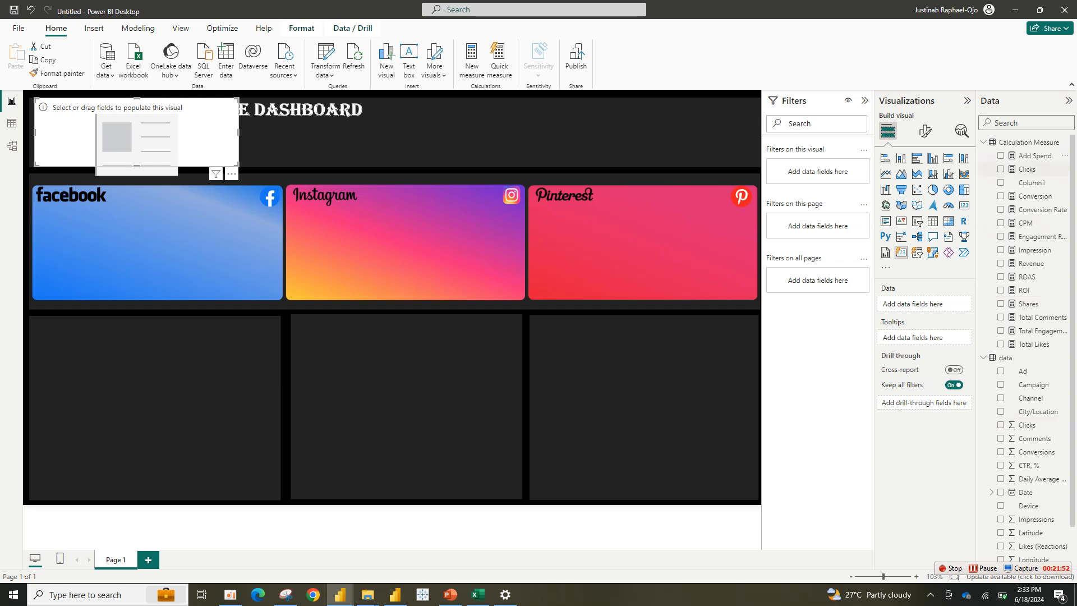
{"action": "left_click", "coordinate": [1001, 250]}
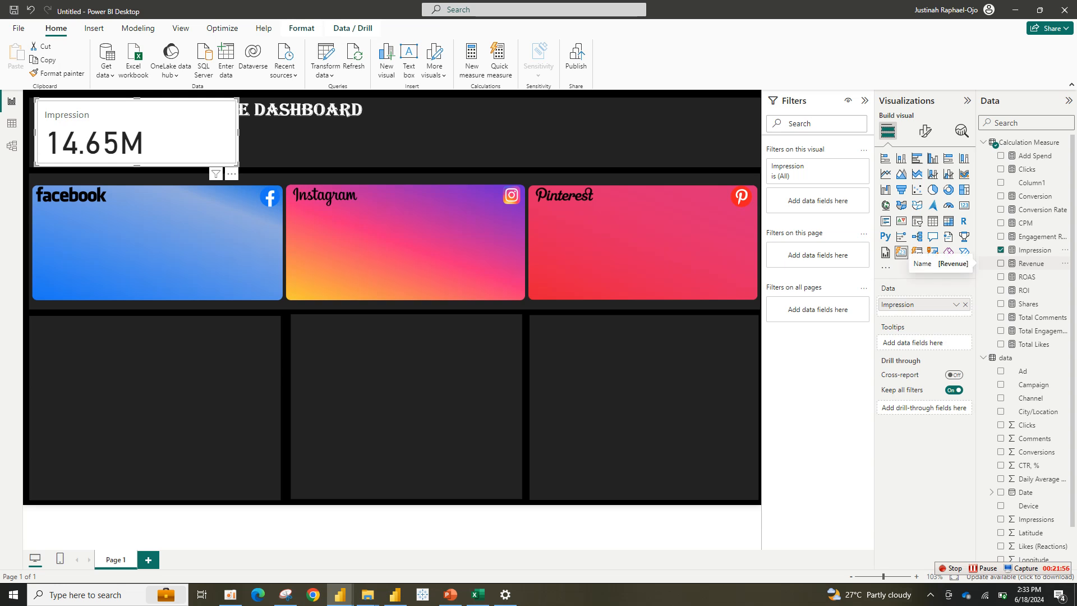
{"action": "left_click", "coordinate": [1001, 263]}
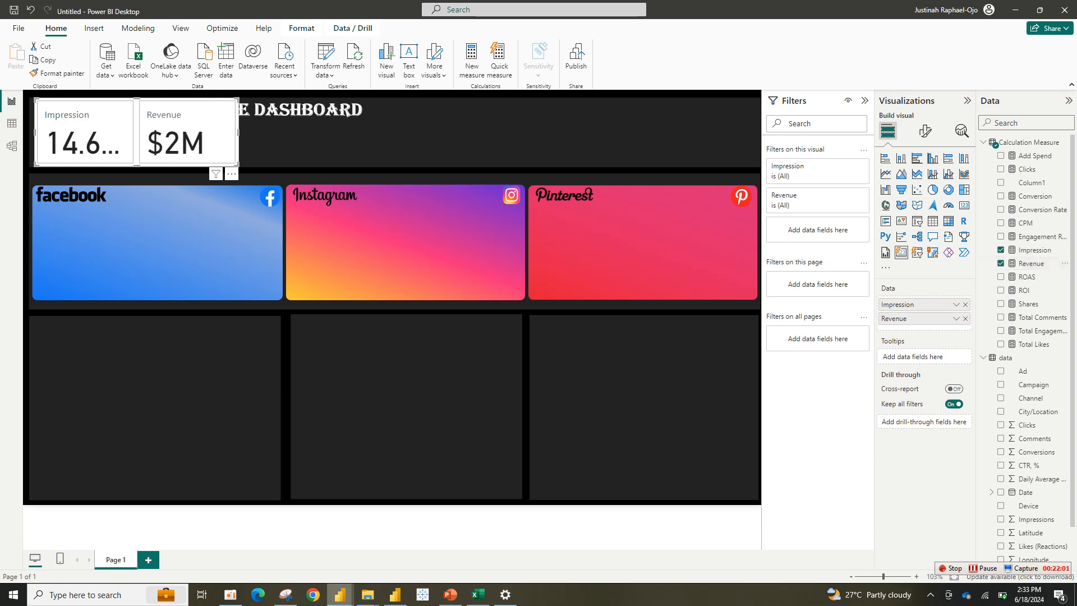
Add the Add Spend, Conversion Rate, Engagement Rate, ROI and ROAS measures to the header card, using the finished Channel Performance Dashboard report as reference.
{"action": "mouse_move", "coordinate": [340, 594]}
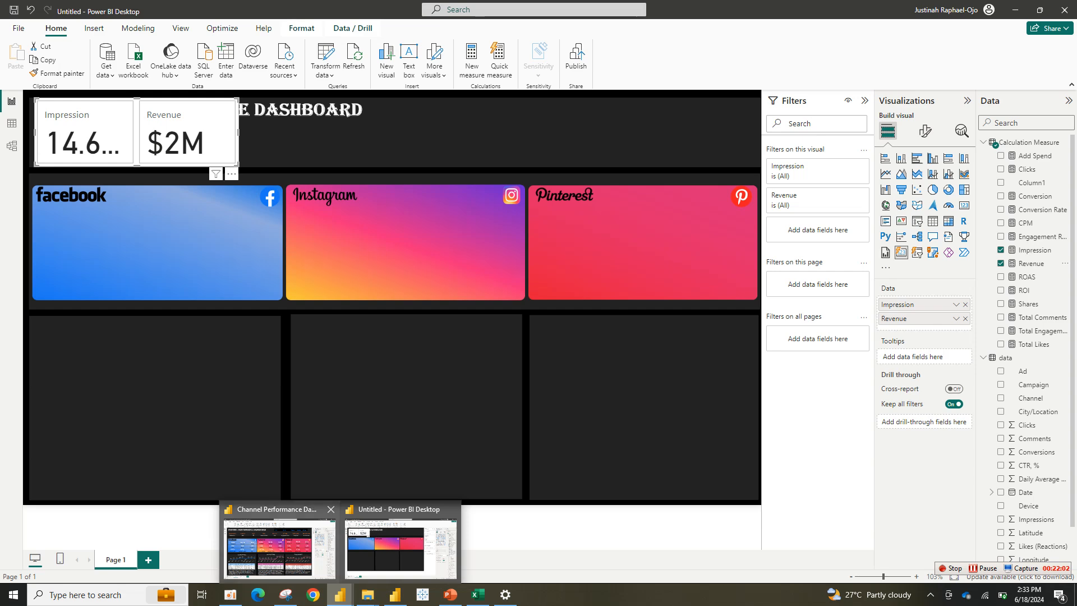
{"action": "left_click", "coordinate": [280, 547]}
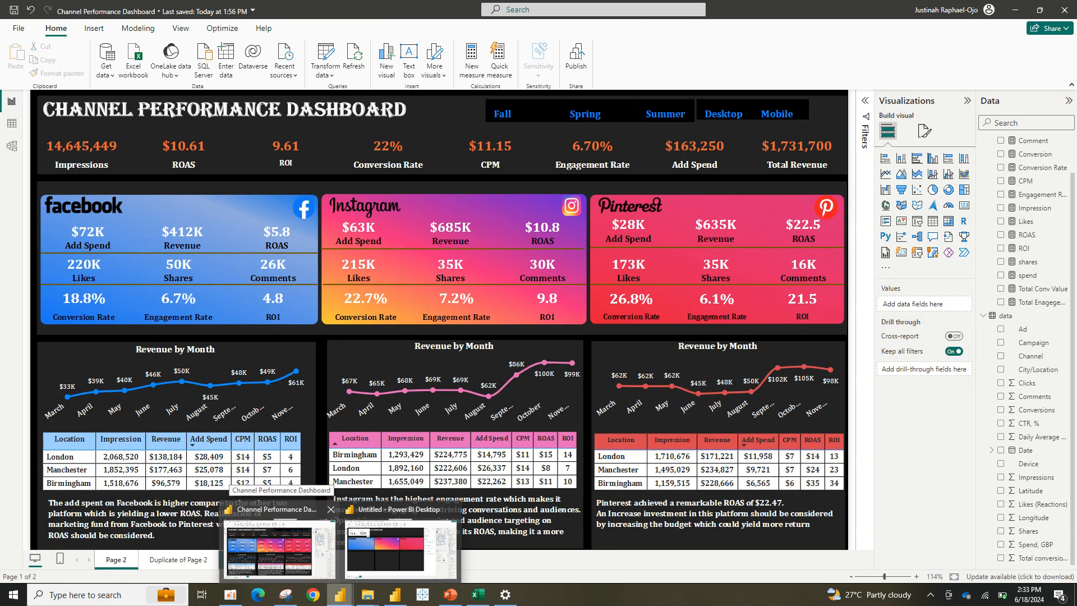
{"action": "left_click", "coordinate": [401, 547]}
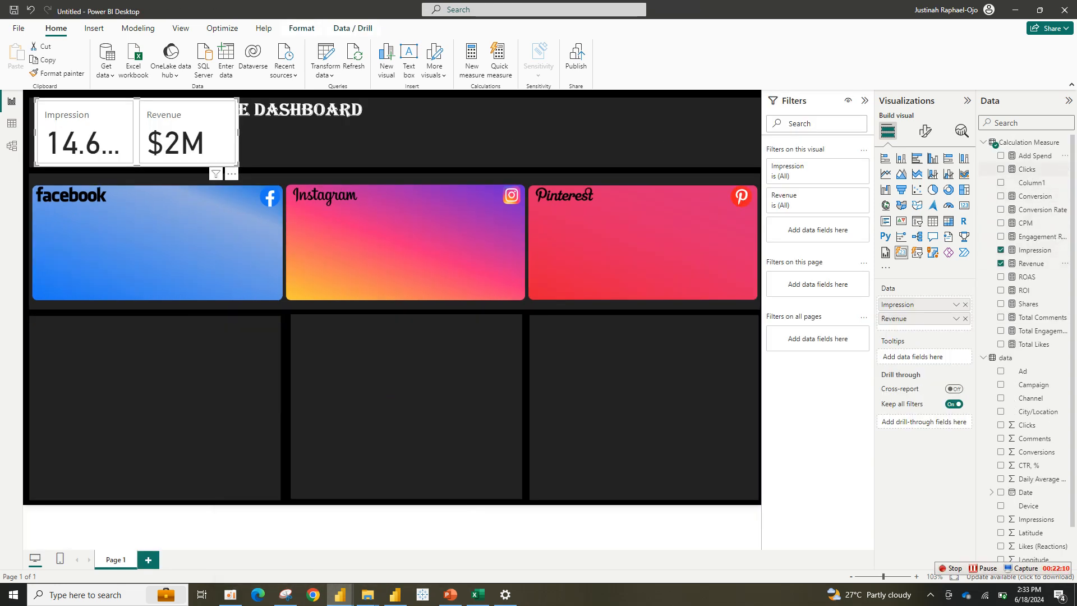
{"action": "left_click", "coordinate": [1001, 156]}
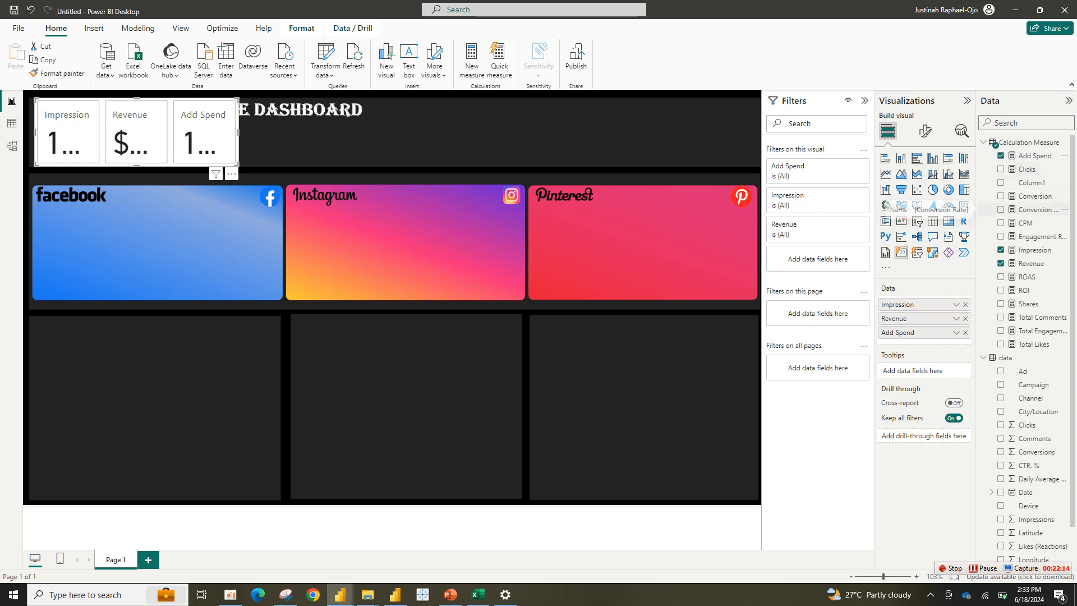
{"action": "left_click", "coordinate": [1001, 210]}
{"action": "left_click", "coordinate": [1001, 236]}
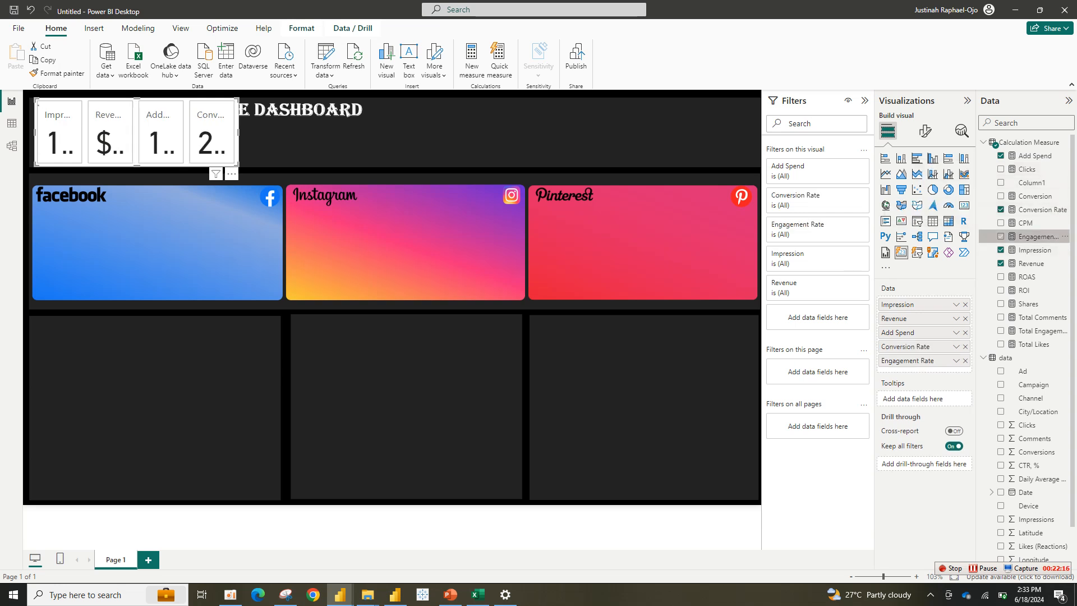
{"action": "left_click", "coordinate": [1027, 277]}
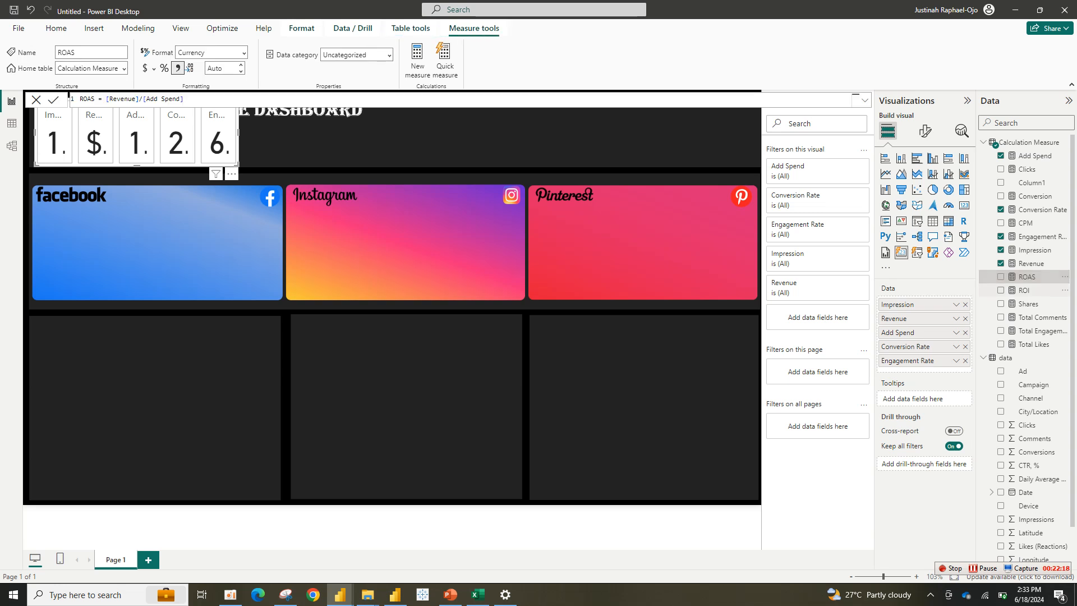
{"action": "left_click", "coordinate": [1001, 290]}
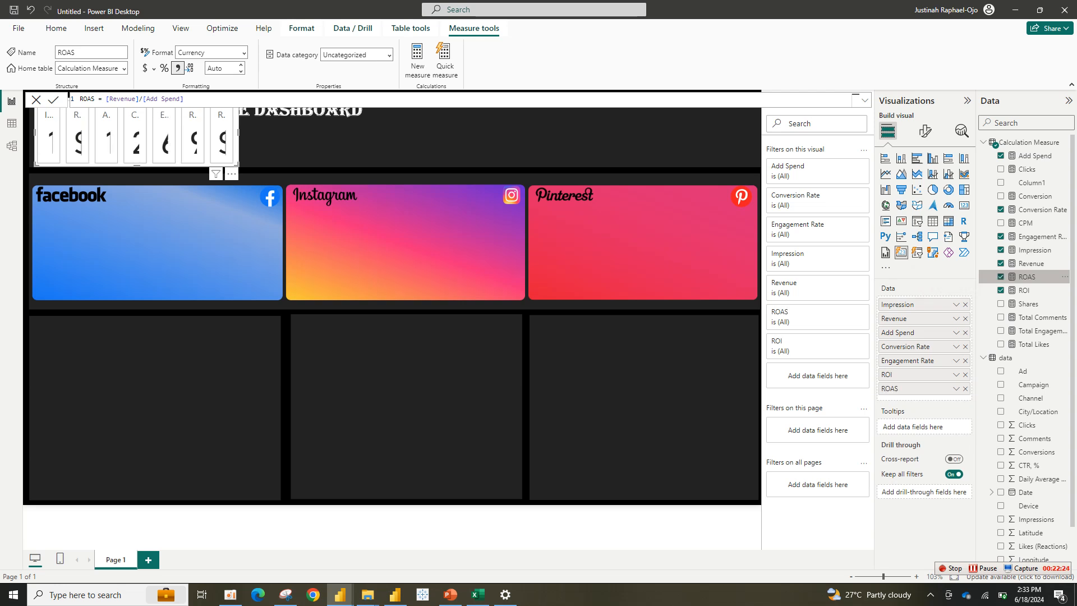
{"action": "left_click", "coordinate": [1001, 276]}
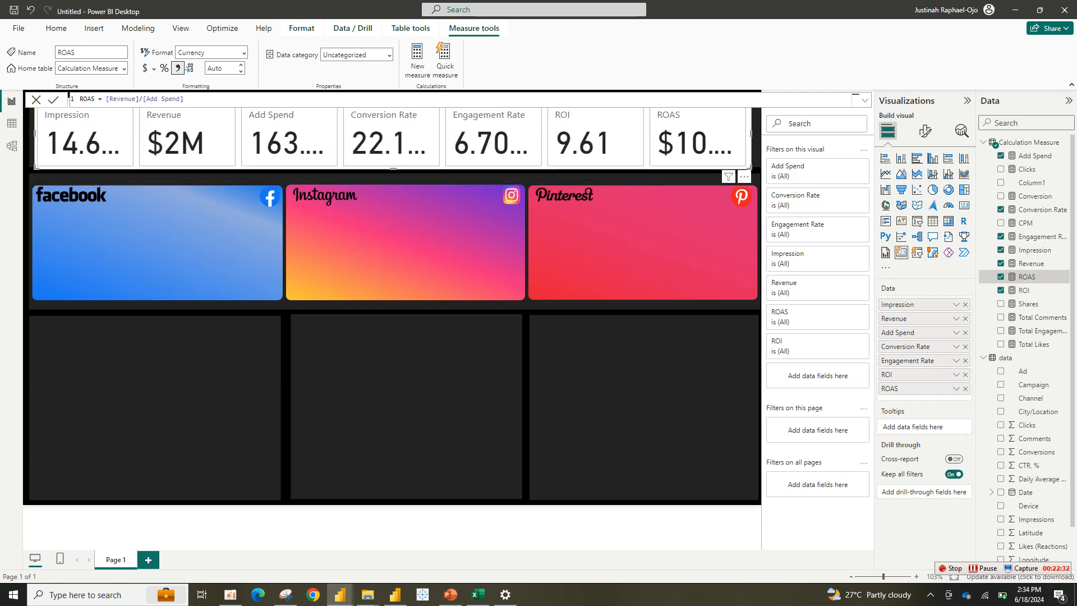
Move the widened KPI card below the dashboard title and shrink it slightly from its upper corner.
{"action": "left_click_drag", "start_coordinate": [393, 140], "coordinate": [388, 157]}
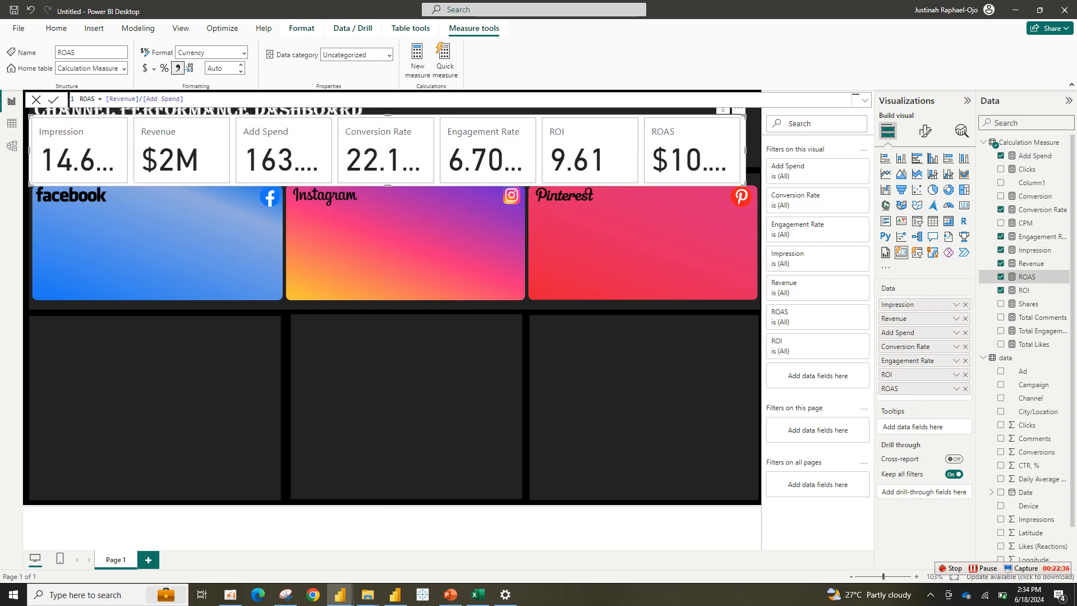
{"action": "left_click", "coordinate": [387, 225]}
{"action": "left_click", "coordinate": [387, 151]}
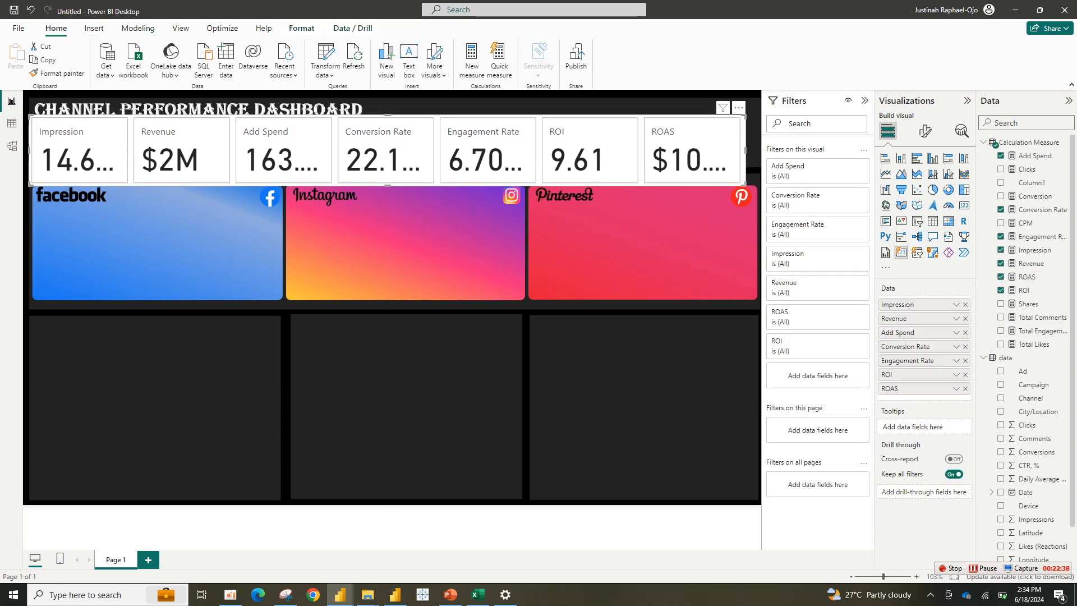
{"action": "mouse_move", "coordinate": [31, 116]}
{"action": "left_mouse_down"}
{"action": "mouse_move", "coordinate": [35, 133]}
{"action": "mouse_move", "coordinate": [45, 119]}
{"action": "left_mouse_up"}
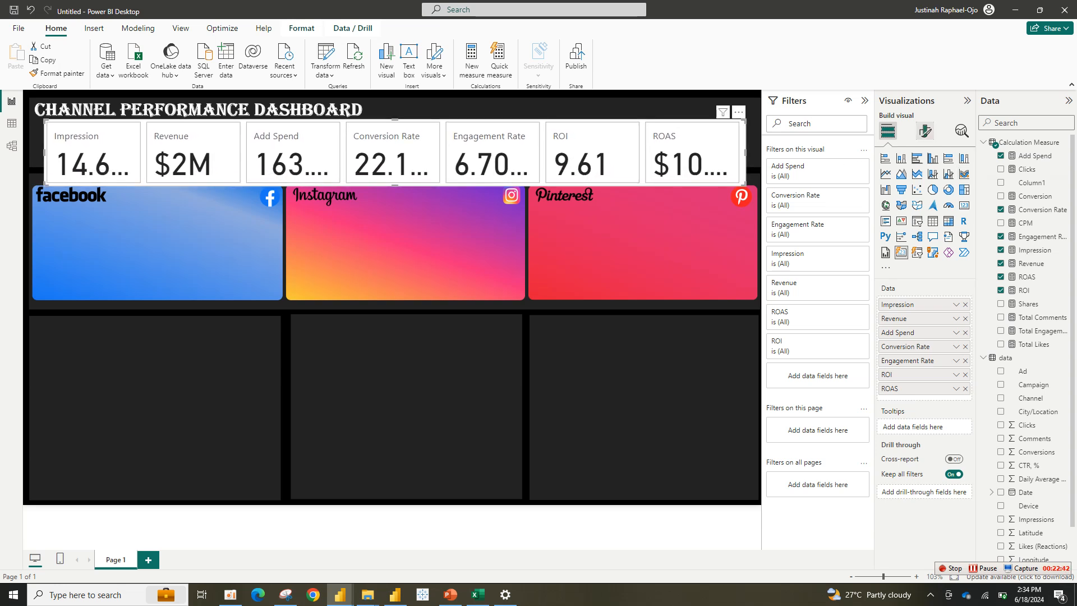
Turn off the background effect of the header KPI card visual.
{"action": "left_click", "coordinate": [925, 132]}
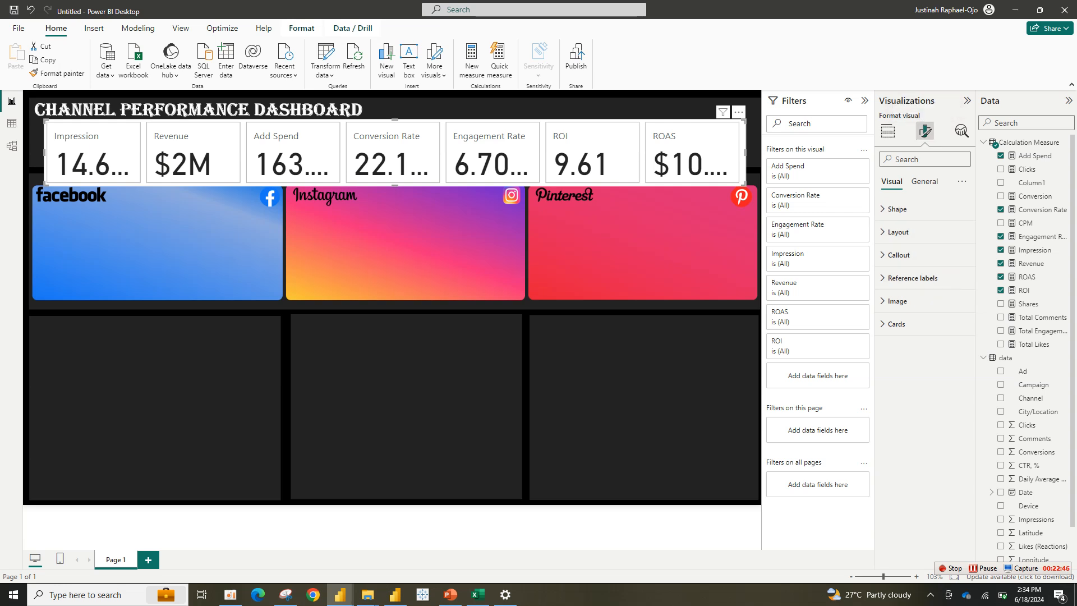
{"action": "left_click", "coordinate": [924, 182]}
{"action": "left_click", "coordinate": [898, 255]}
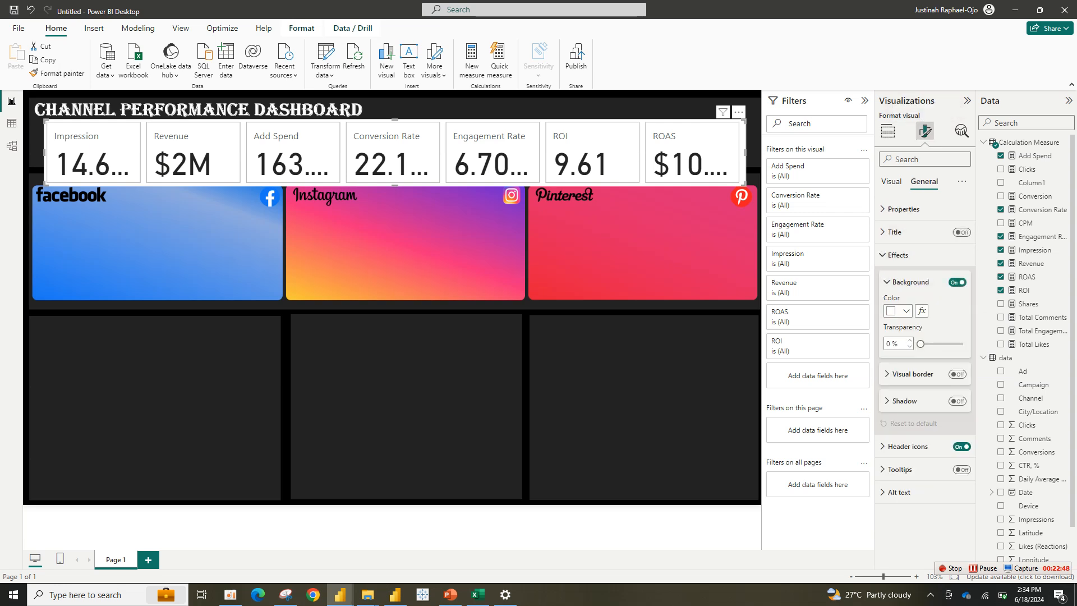
{"action": "left_click", "coordinate": [958, 282]}
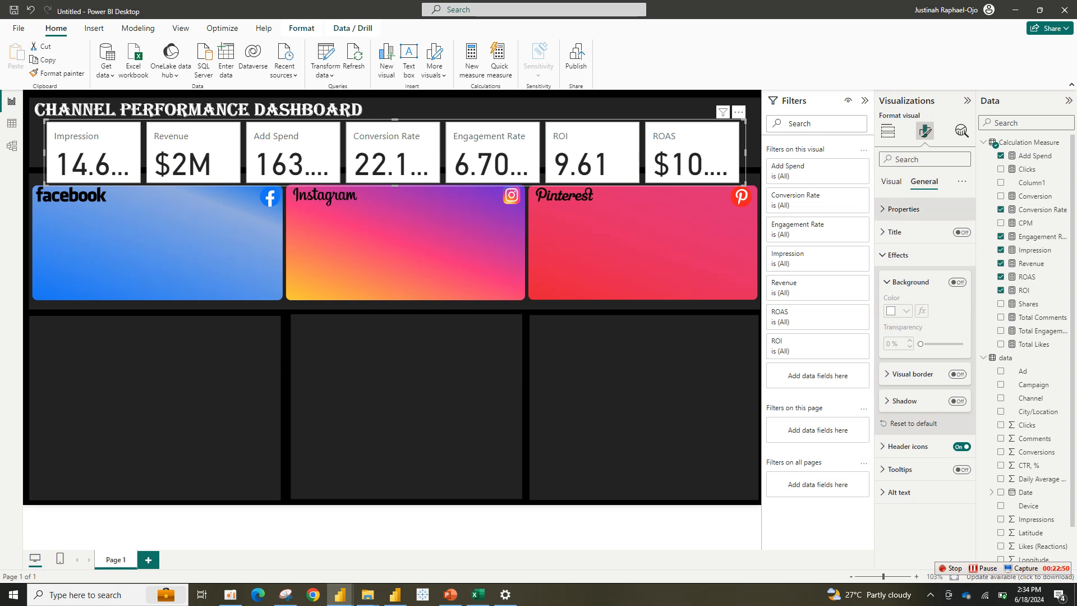
Turn off the fill of all individual cards in the header KPI visual.
{"action": "left_click", "coordinate": [904, 209]}
{"action": "left_click", "coordinate": [904, 208]}
{"action": "left_click", "coordinate": [891, 181]}
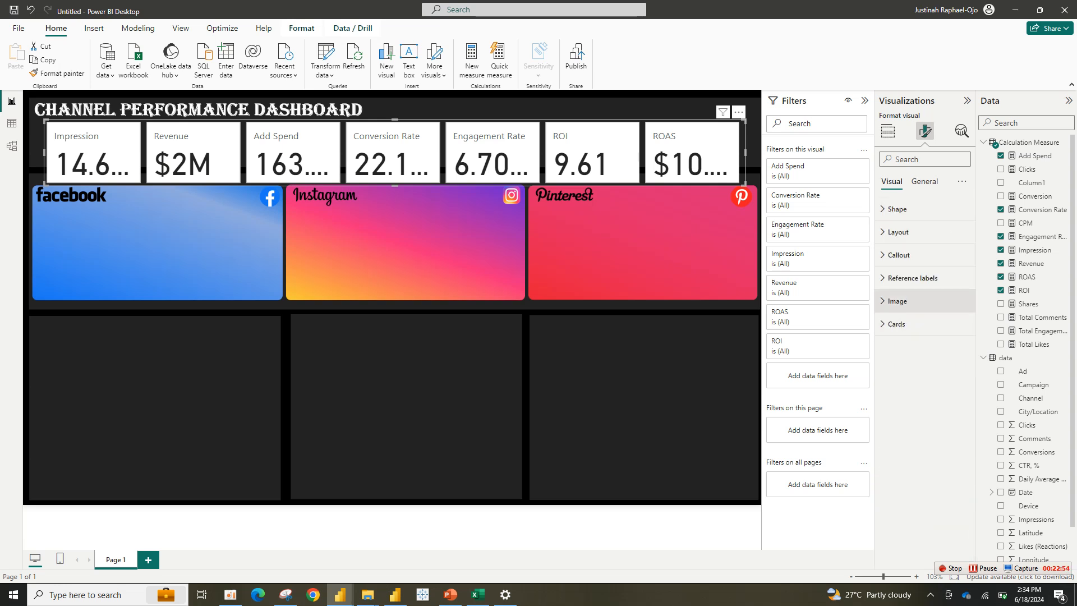
{"action": "left_click", "coordinate": [897, 301]}
{"action": "left_click", "coordinate": [897, 300]}
{"action": "left_click", "coordinate": [897, 323]}
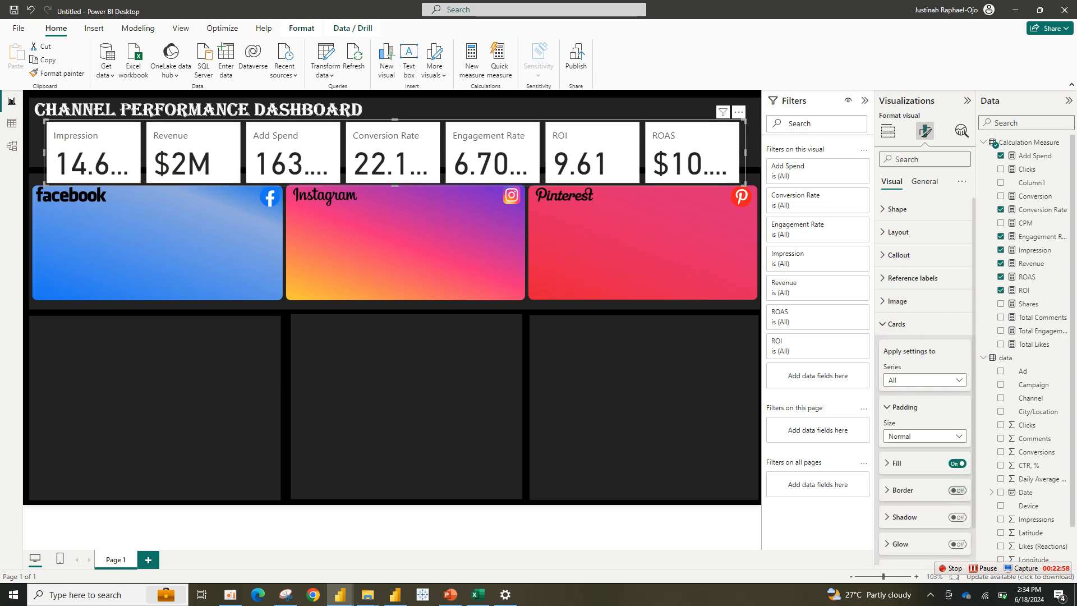
{"action": "left_click", "coordinate": [957, 491]}
{"action": "left_click", "coordinate": [958, 463]}
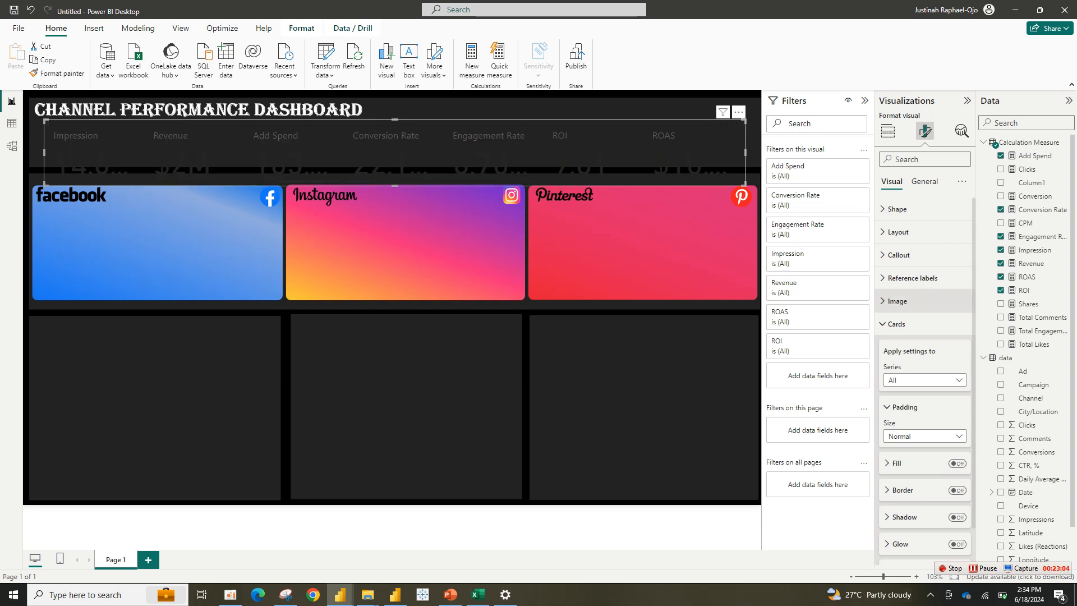
{"action": "left_click", "coordinate": [896, 324]}
Format the callout values of all header KPIs in orange, size 25, with the Cambria font.
{"action": "left_click", "coordinate": [899, 255]}
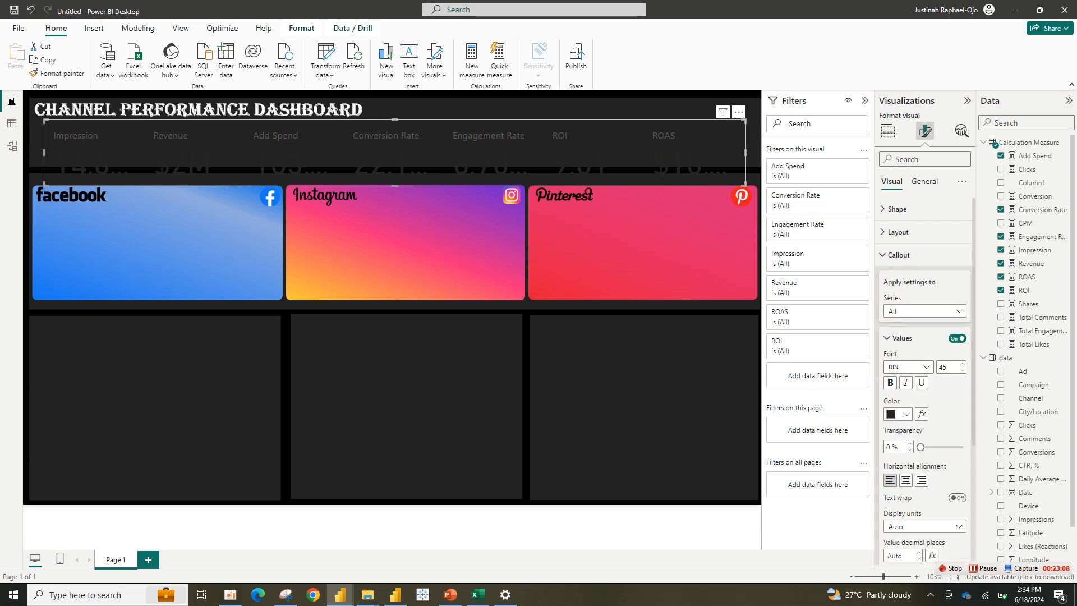
{"action": "left_click", "coordinate": [900, 415]}
{"action": "left_click", "coordinate": [961, 236]}
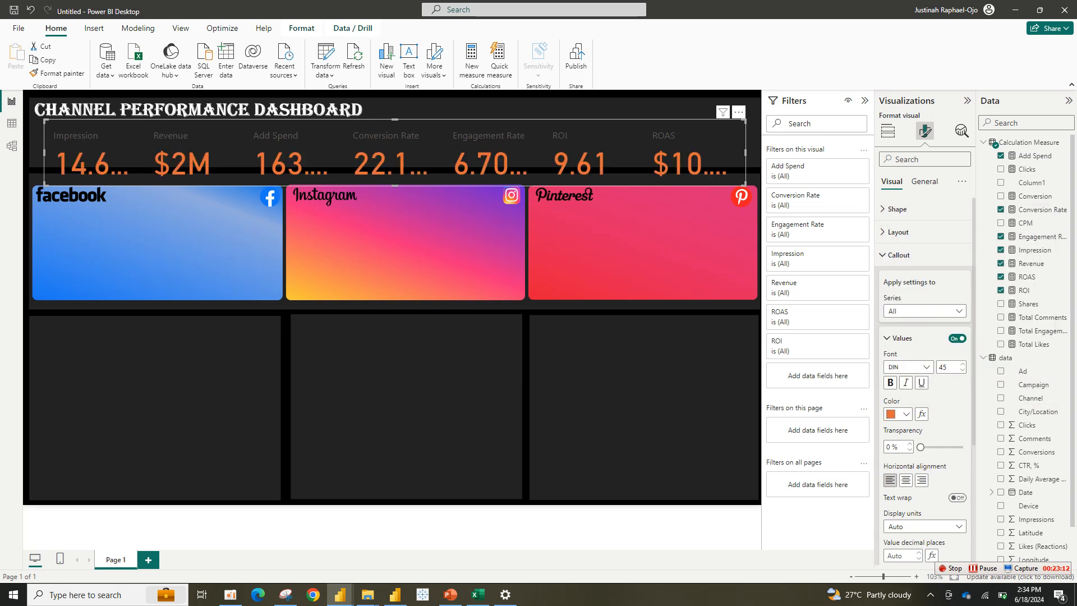
{"action": "left_click", "coordinate": [947, 367]}
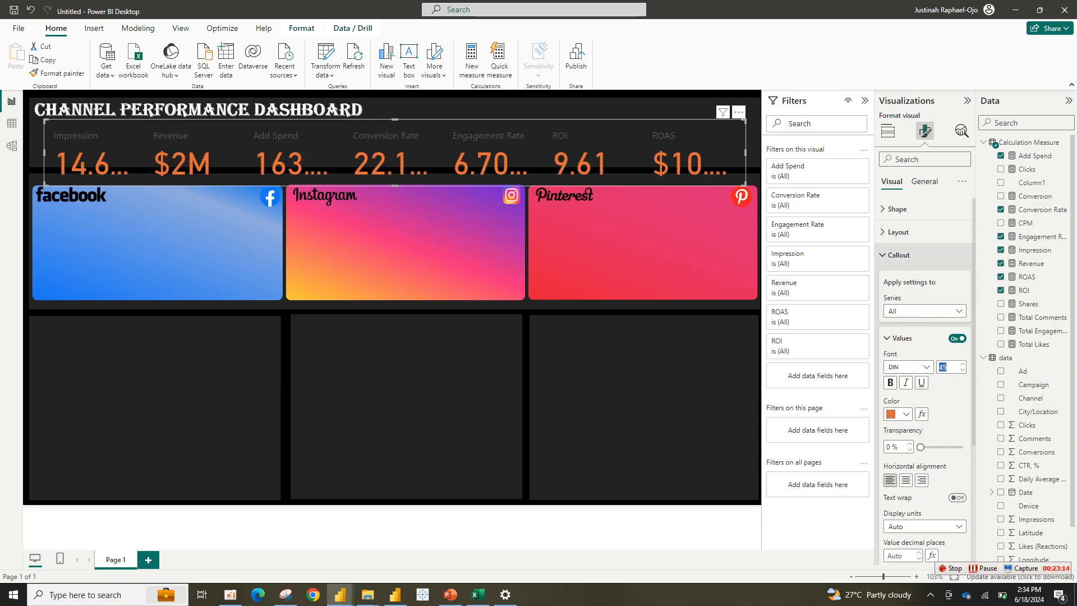
{"action": "type", "text": "25"}
{"action": "left_click", "coordinate": [908, 366]}
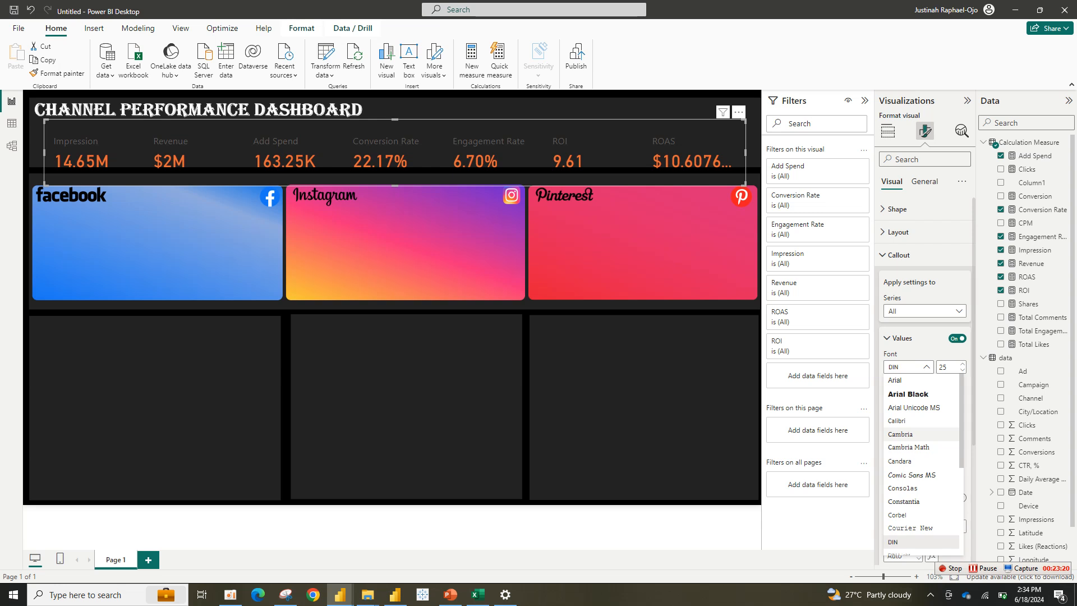
{"action": "left_click", "coordinate": [900, 435]}
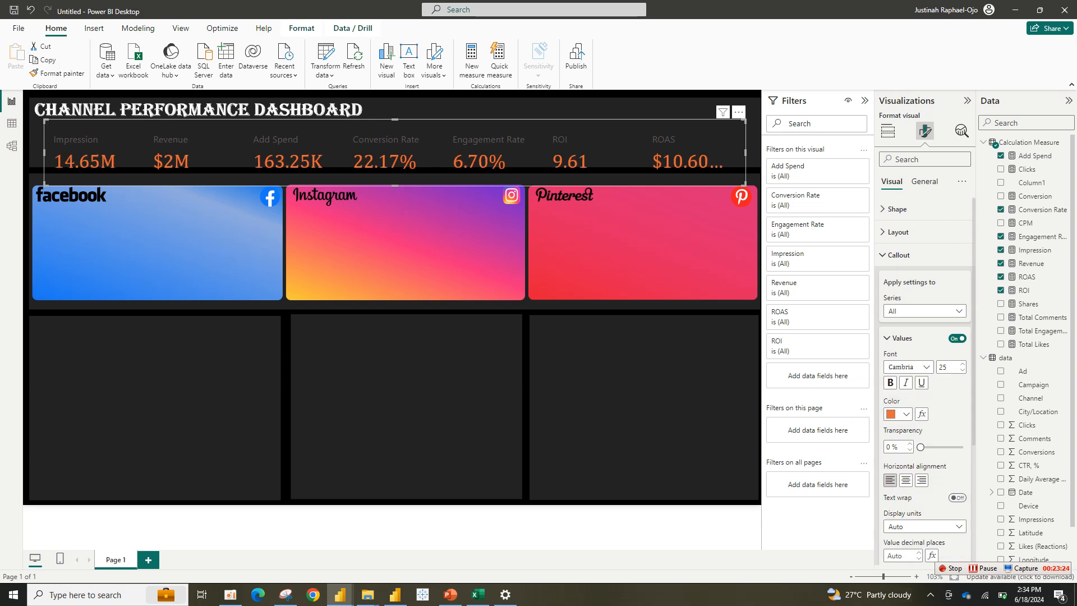
Reduce the KPI card's height and widen it slightly to fit inside the dark header band.
{"action": "left_click", "coordinate": [427, 113]}
{"action": "left_click", "coordinate": [395, 152]}
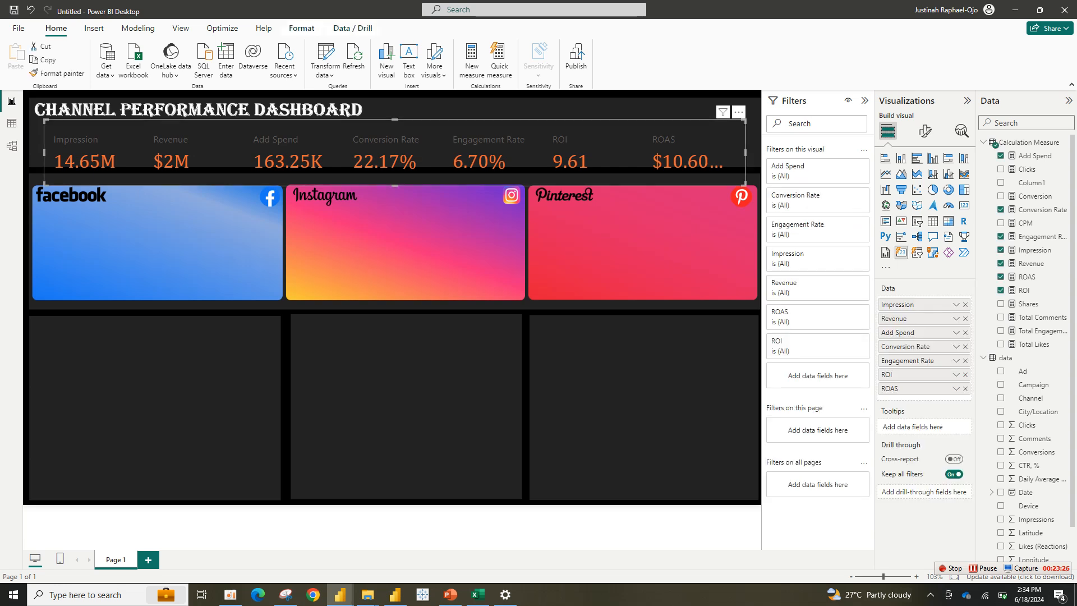
{"action": "left_click_drag", "start_coordinate": [745, 185], "coordinate": [754, 165]}
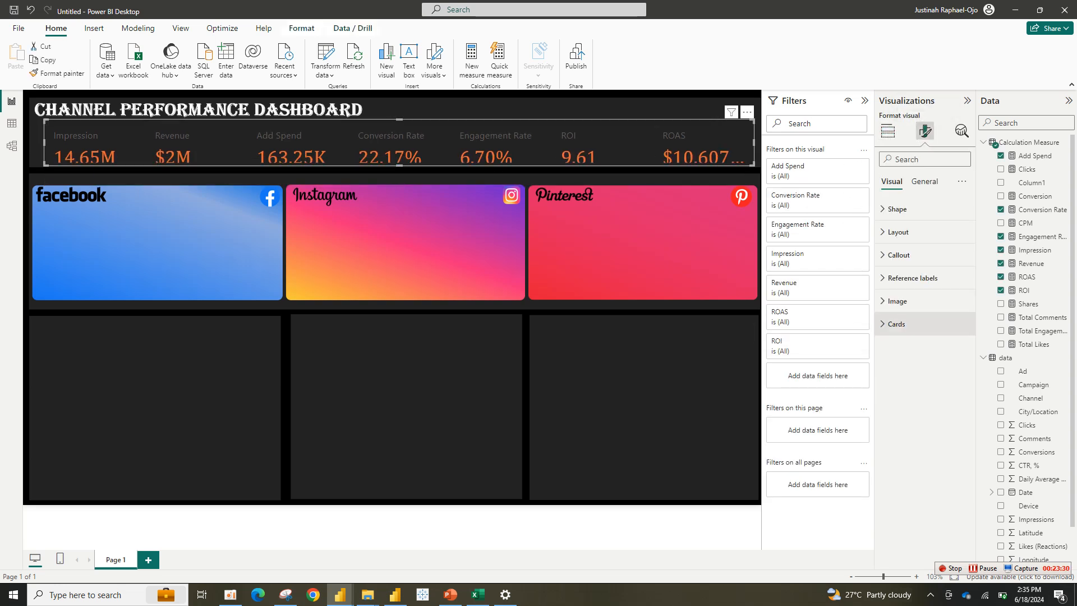
Set the callout labels of all header KPIs to the Cambria font in white.
{"action": "left_click", "coordinate": [899, 255]}
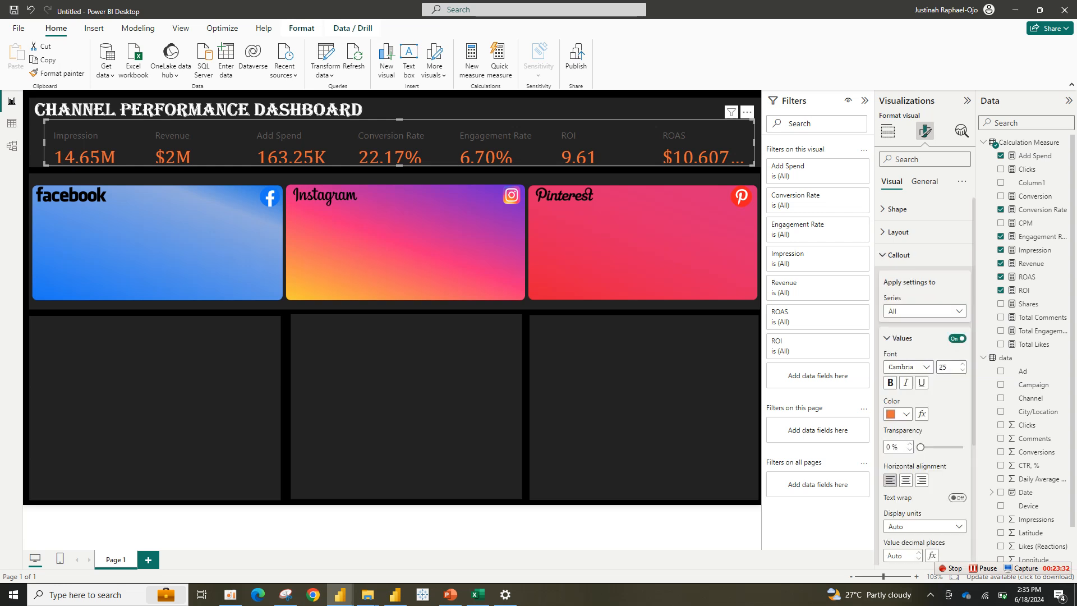
{"action": "left_click", "coordinate": [900, 338]}
{"action": "left_click", "coordinate": [901, 365]}
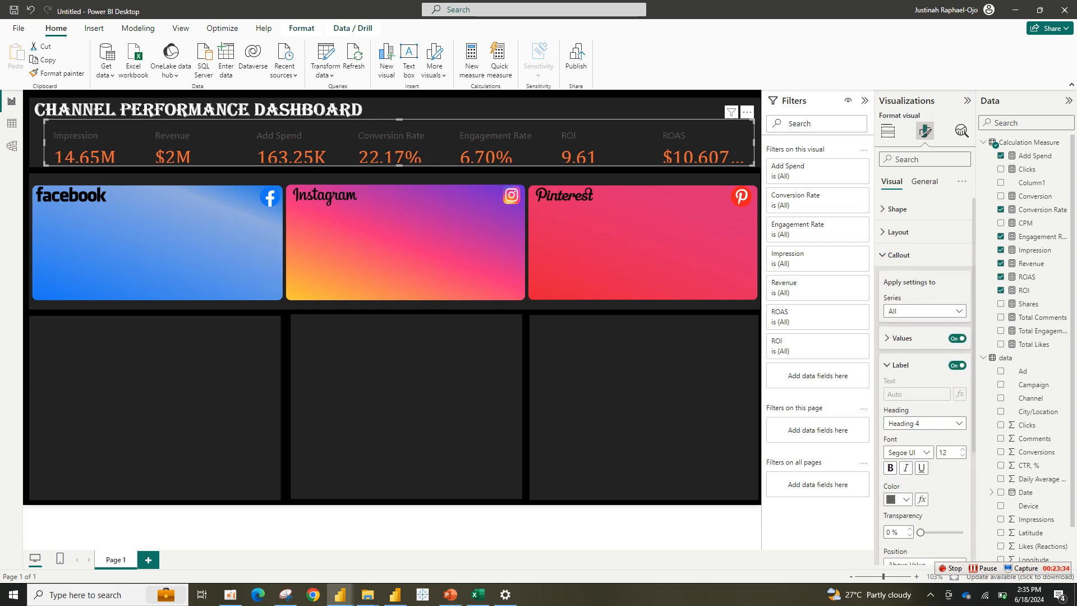
{"action": "left_click", "coordinate": [906, 452]}
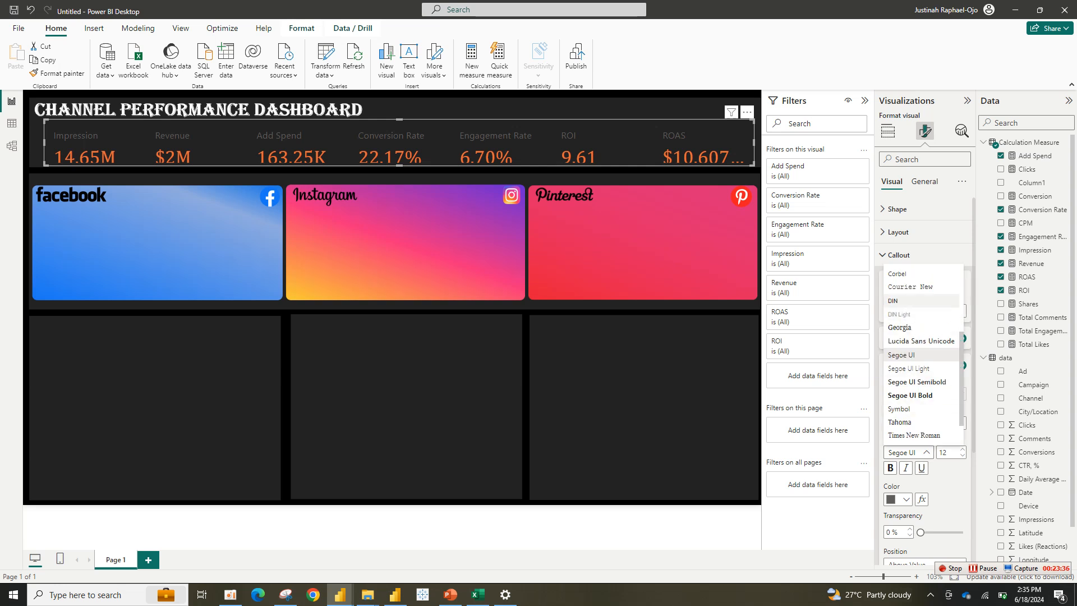
{"action": "scroll", "coordinate": [920, 305], "scroll_direction": "up", "scroll_amount": 3}
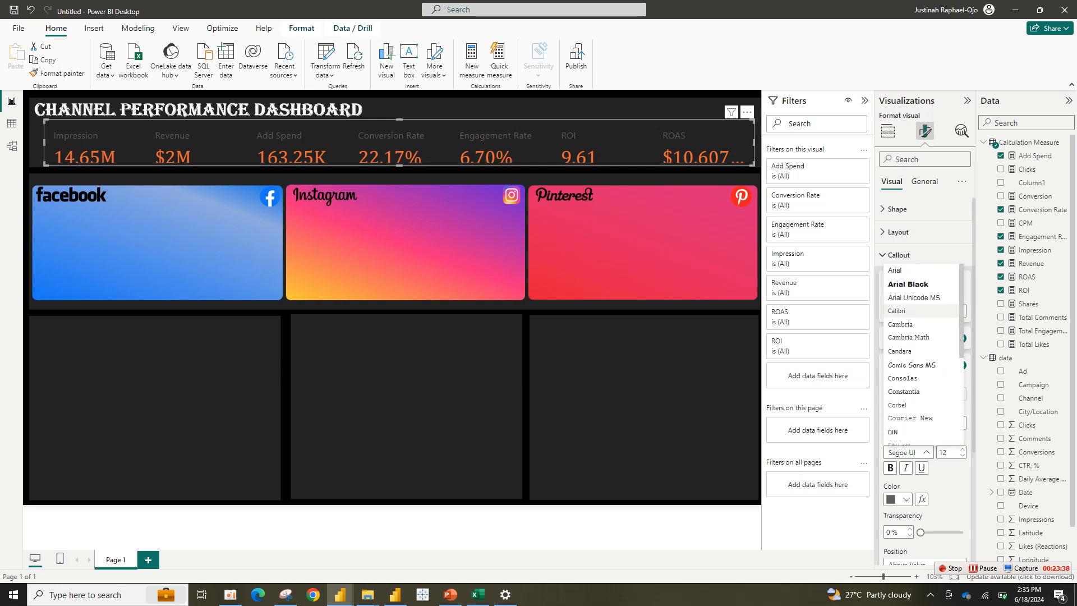
{"action": "left_click", "coordinate": [901, 324]}
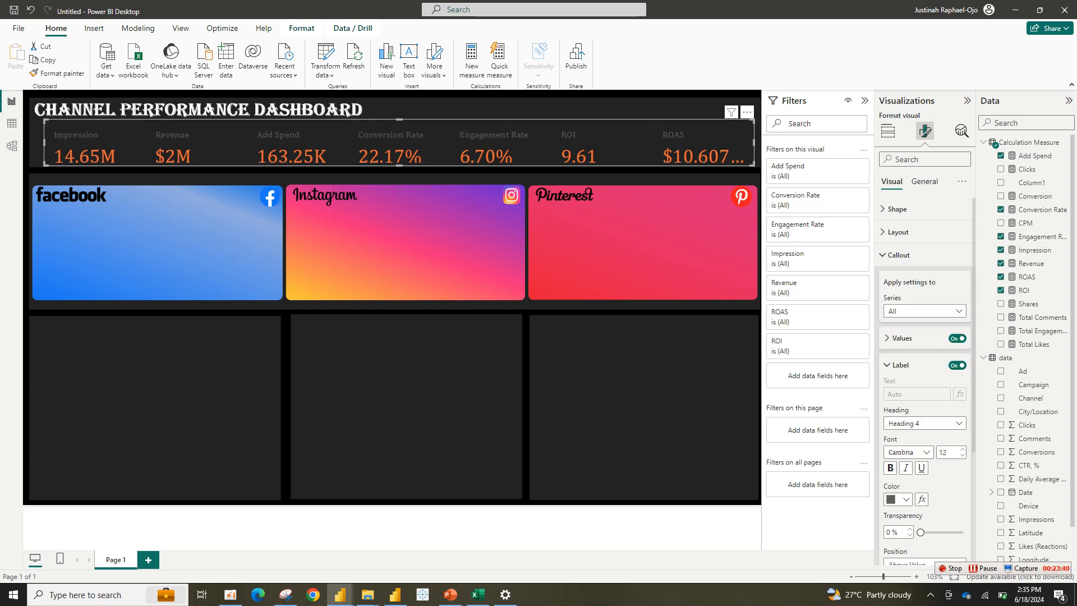
{"action": "left_click", "coordinate": [898, 498]}
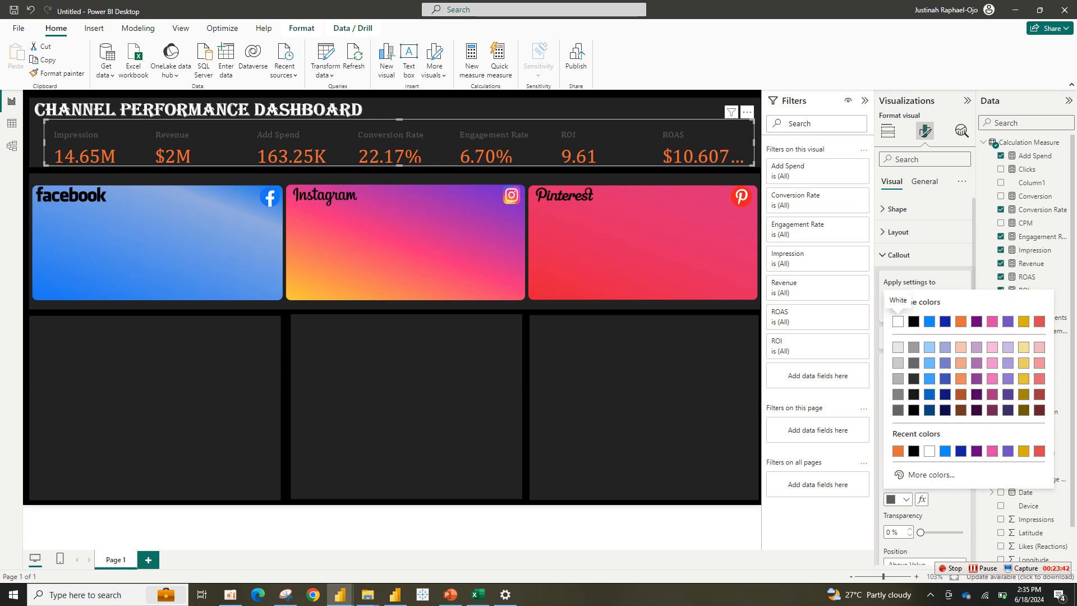
{"action": "left_click", "coordinate": [898, 321]}
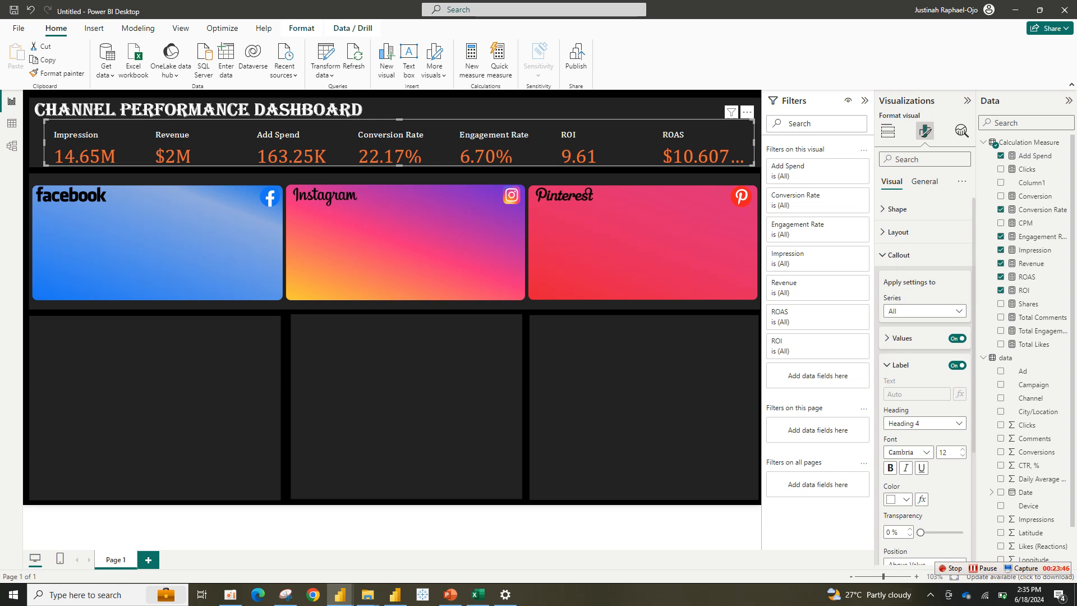
Set the callout label position to Below Value, and shift and widen the KPI card to span the header.
{"action": "scroll", "coordinate": [924, 392], "scroll_direction": "down", "scroll_amount": 3}
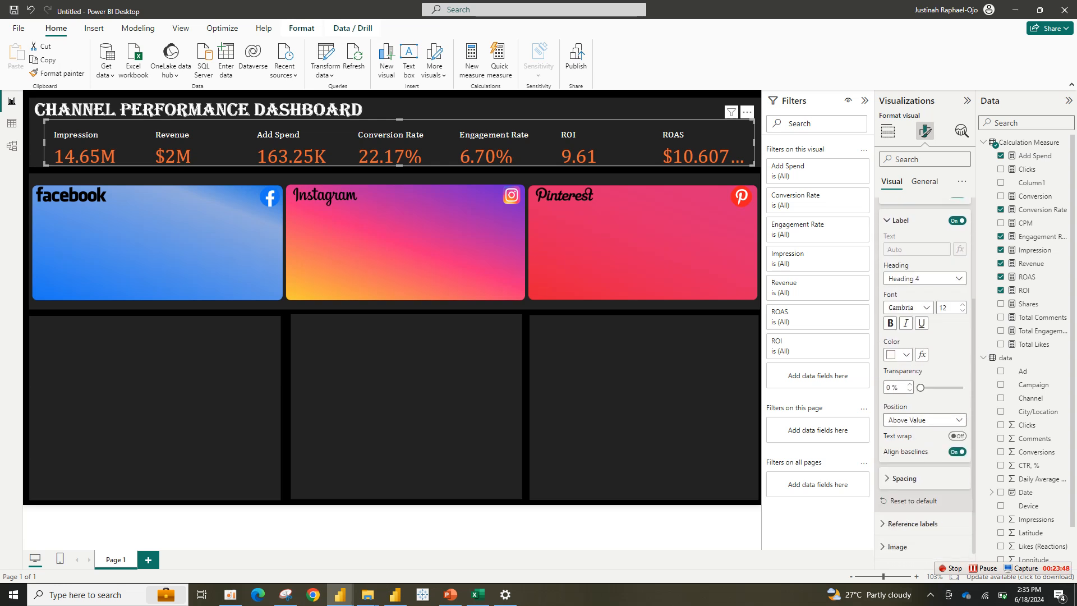
{"action": "left_click", "coordinate": [924, 419]}
{"action": "left_click", "coordinate": [906, 433]}
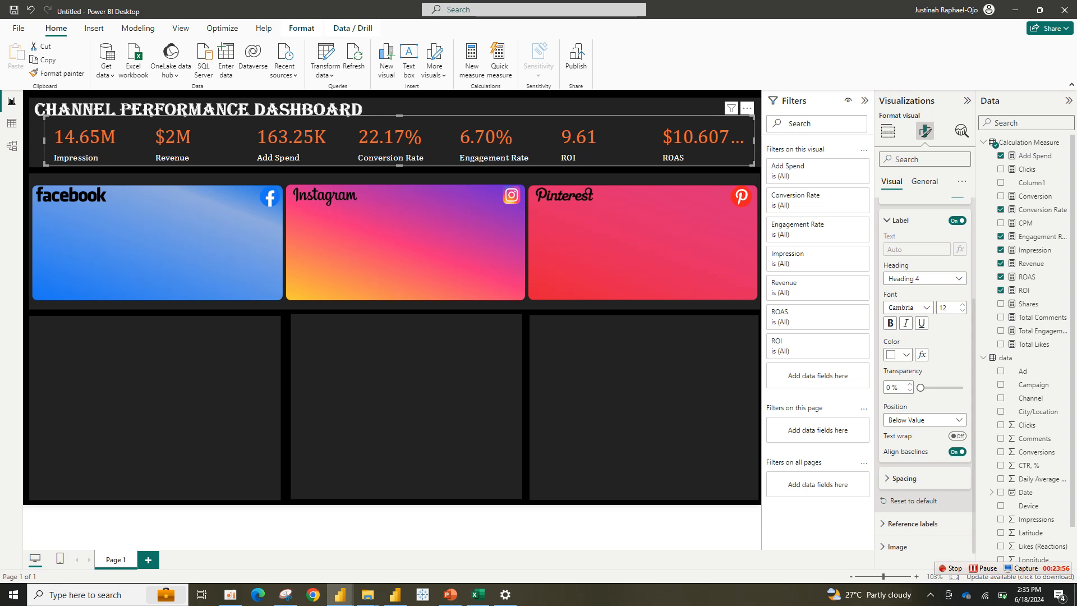
{"action": "left_click_drag", "start_coordinate": [399, 141], "coordinate": [392, 143]}
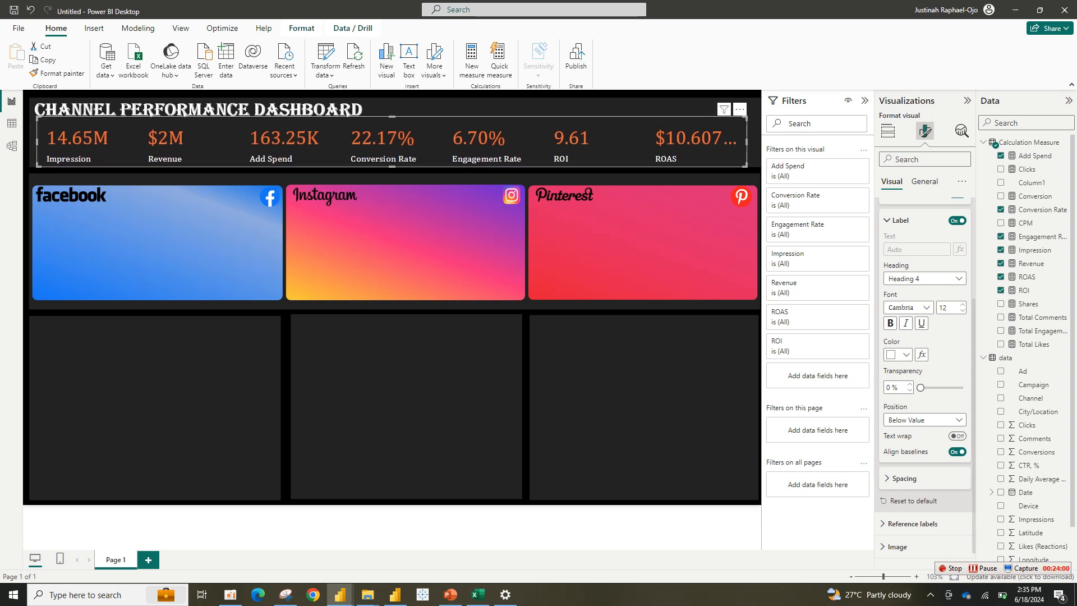
{"action": "left_click_drag", "start_coordinate": [746, 142], "coordinate": [754, 142]}
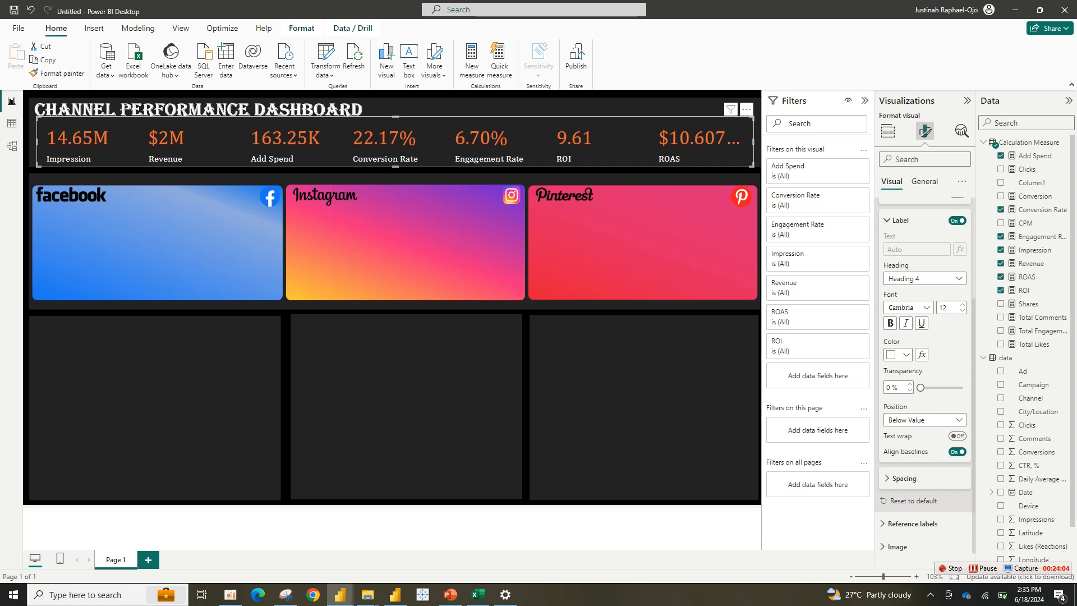
Set the callout values of all header KPIs to display units None and font size 15.
{"action": "left_click", "coordinate": [899, 220]}
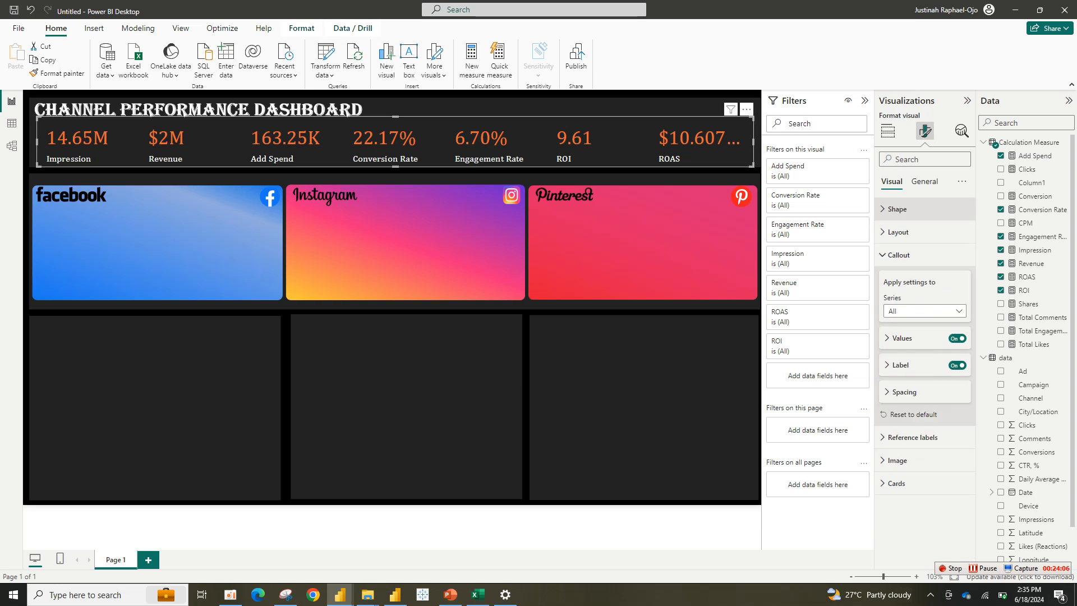
{"action": "left_click", "coordinate": [899, 254]}
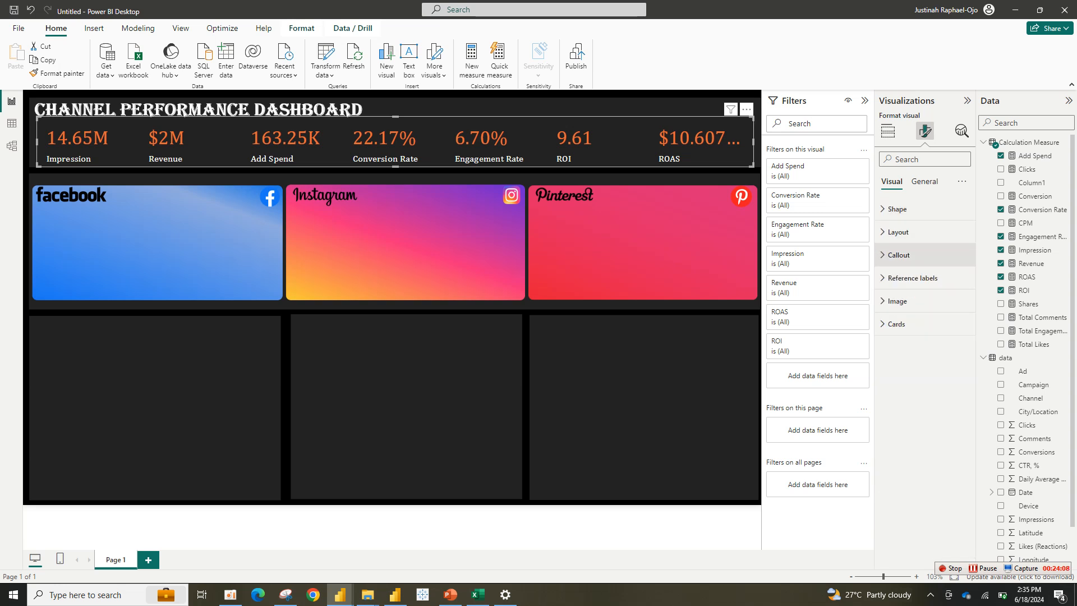
{"action": "left_click", "coordinate": [899, 254]}
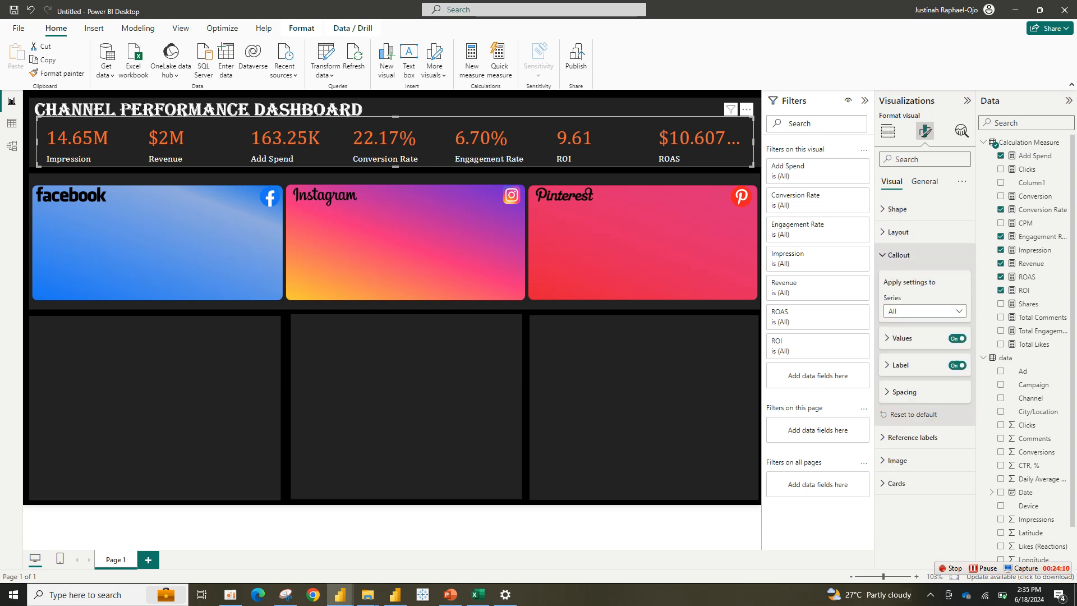
{"action": "left_click", "coordinate": [902, 338]}
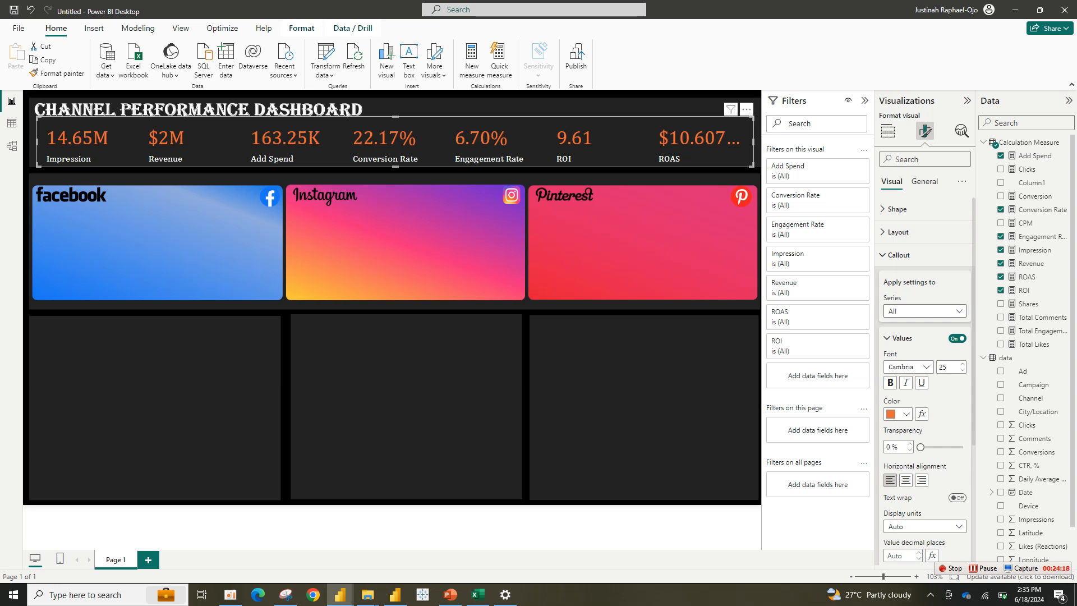
{"action": "left_click", "coordinate": [923, 526]}
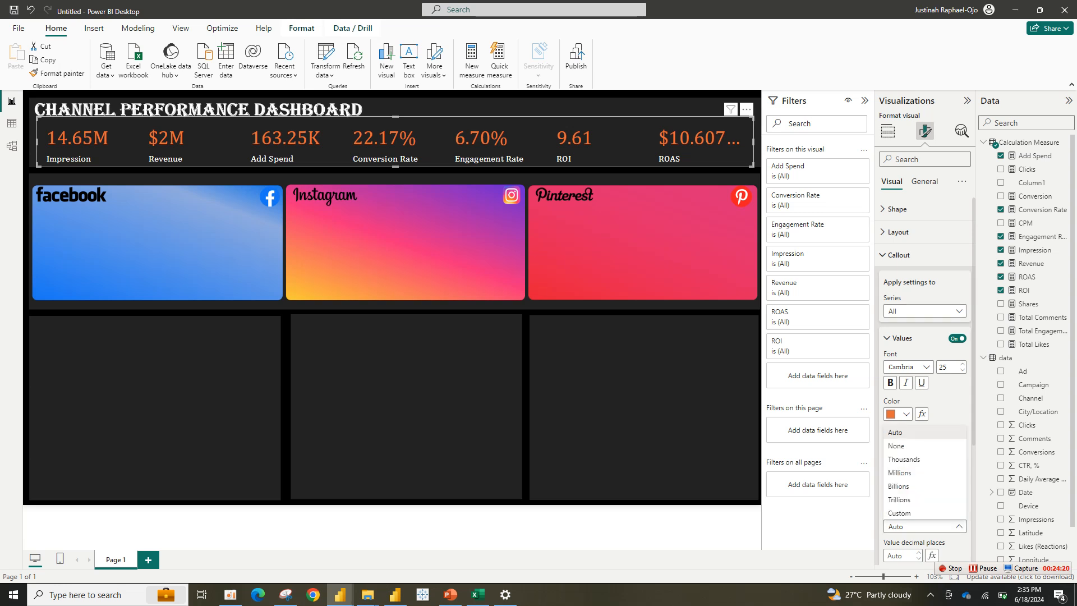
{"action": "left_click", "coordinate": [911, 446]}
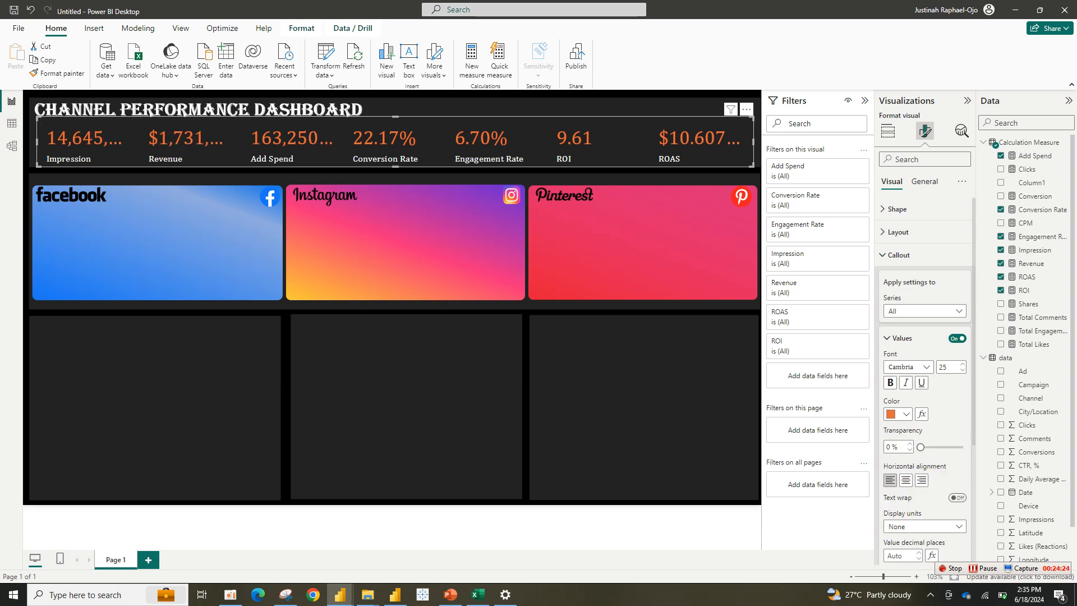
{"action": "left_click", "coordinate": [936, 367]}
{"action": "type", "text": "15"}
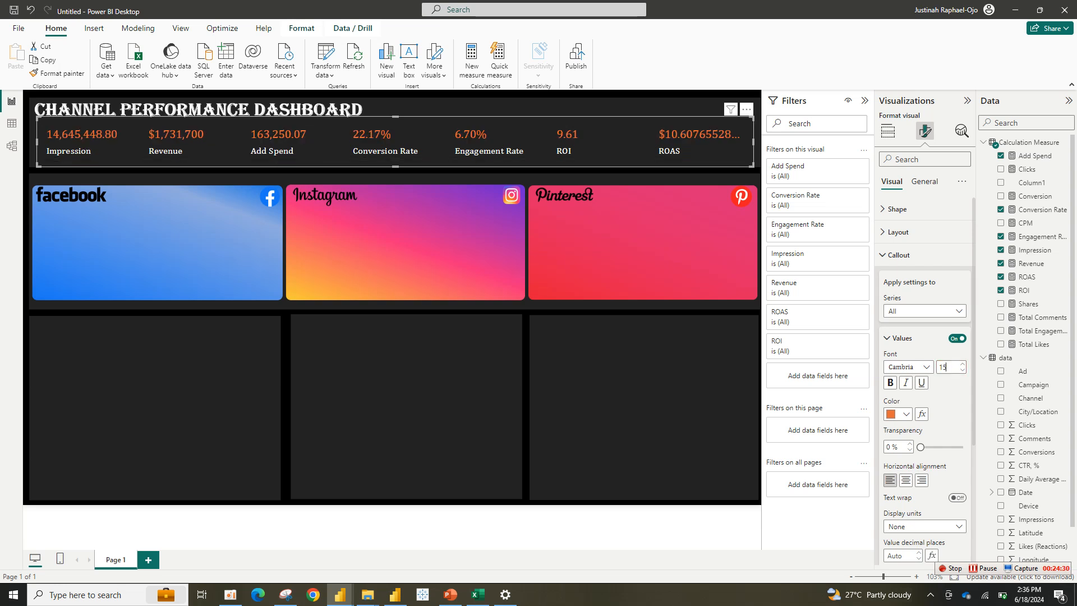
Set the value decimal places of all header KPIs to 0.
{"action": "left_click", "coordinate": [888, 338]}
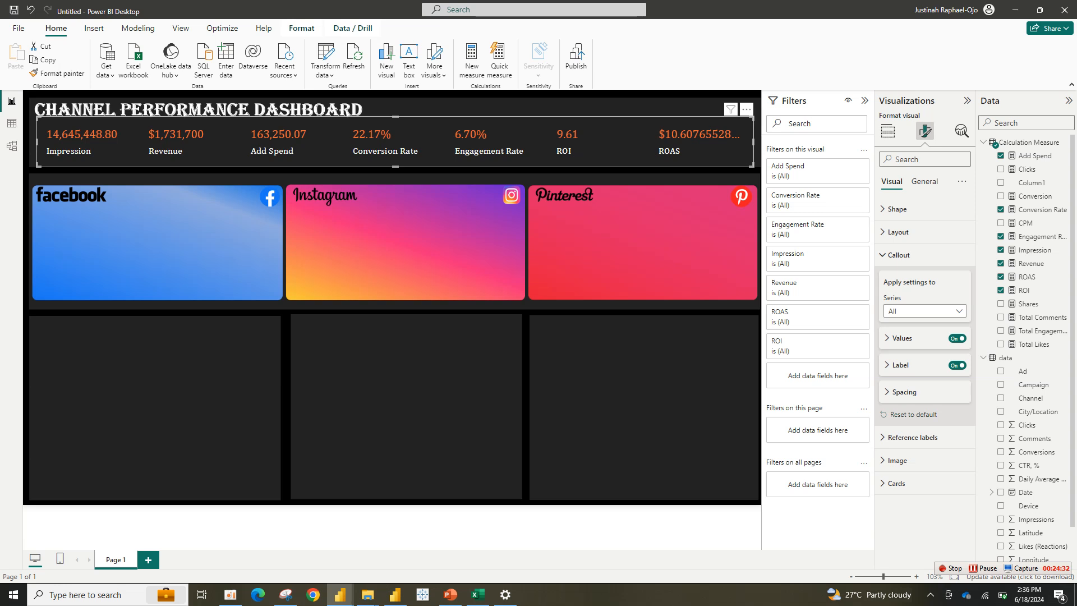
{"action": "left_click", "coordinate": [888, 365]}
{"action": "left_click", "coordinate": [888, 339]}
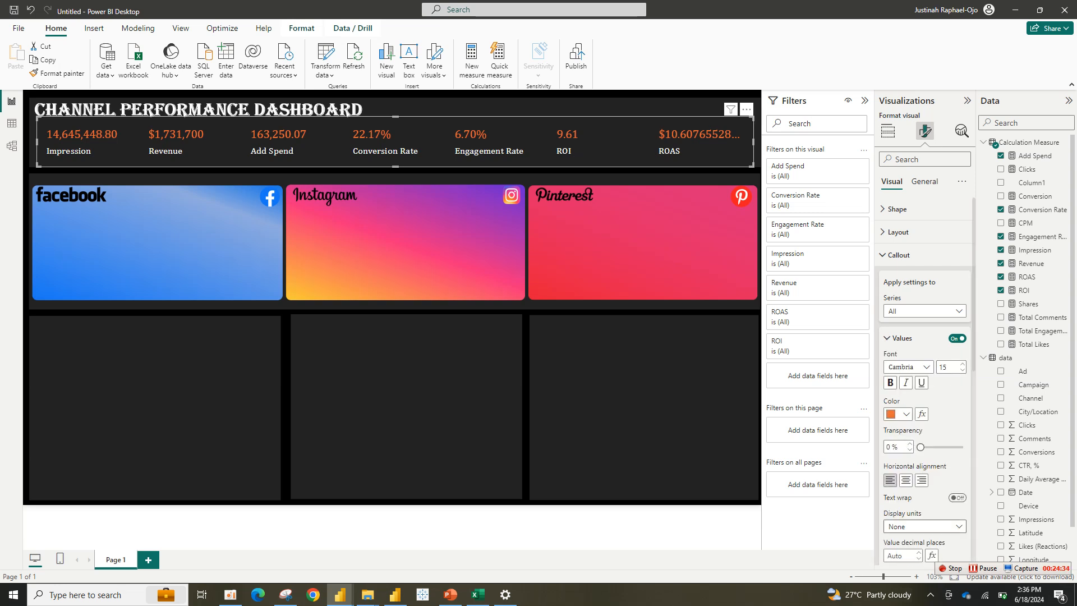
{"action": "left_click", "coordinate": [919, 558]}
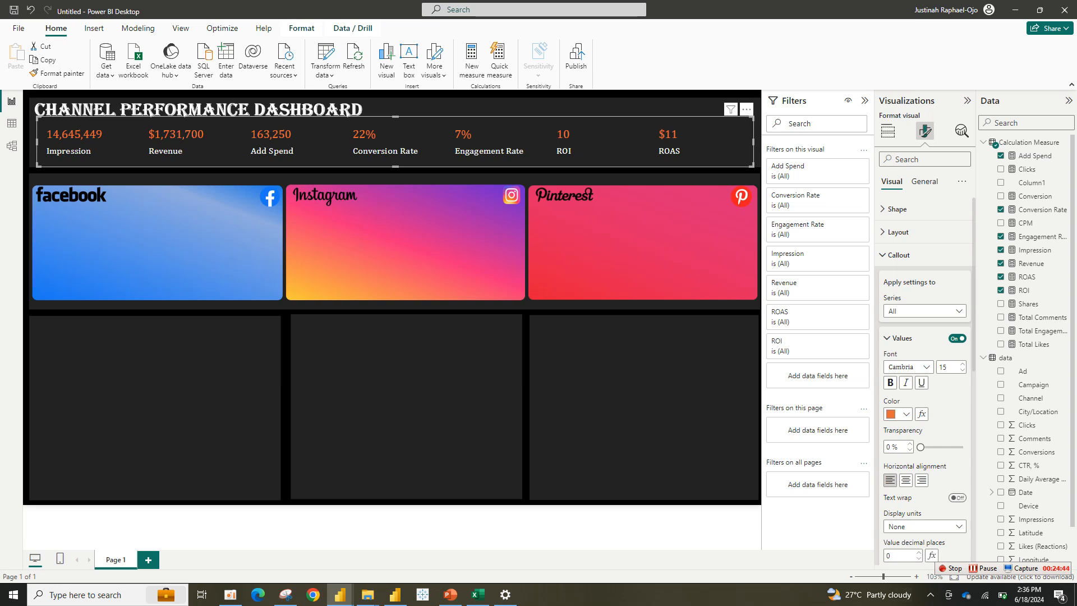
Set the callout value decimal places to 2 for the Conversion Rate and Engagement Rate series.
{"action": "left_click", "coordinate": [924, 311]}
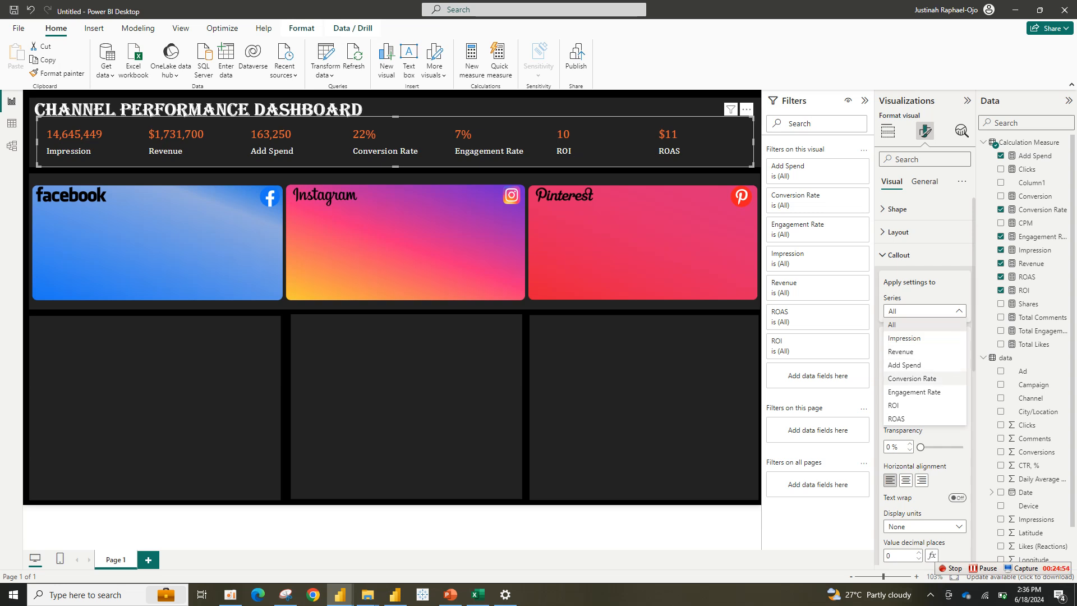
{"action": "left_click", "coordinate": [912, 378]}
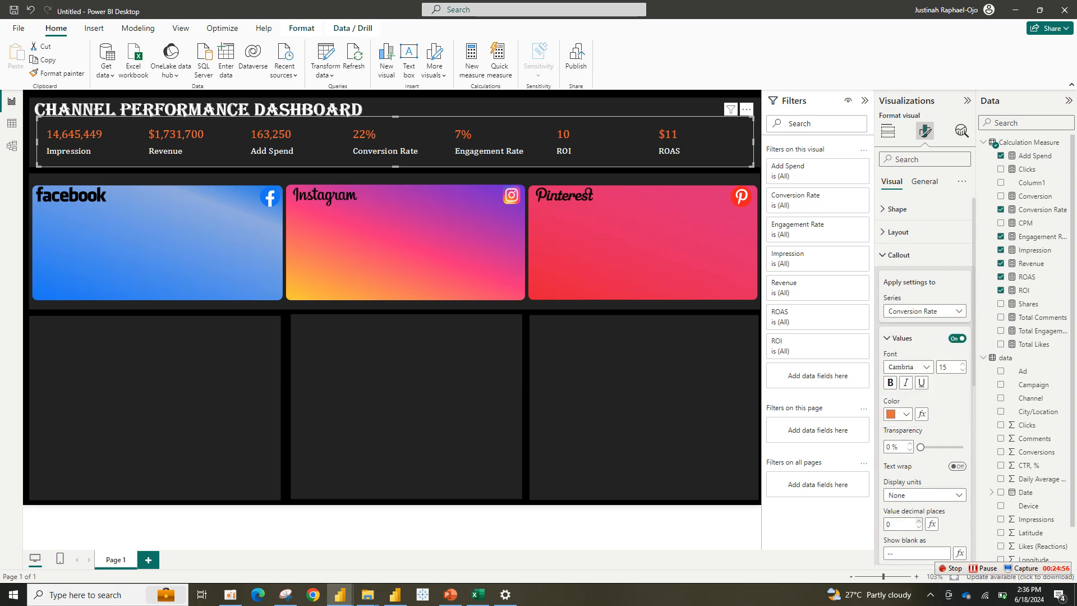
{"action": "left_click", "coordinate": [919, 521]}
{"action": "left_click", "coordinate": [924, 311]}
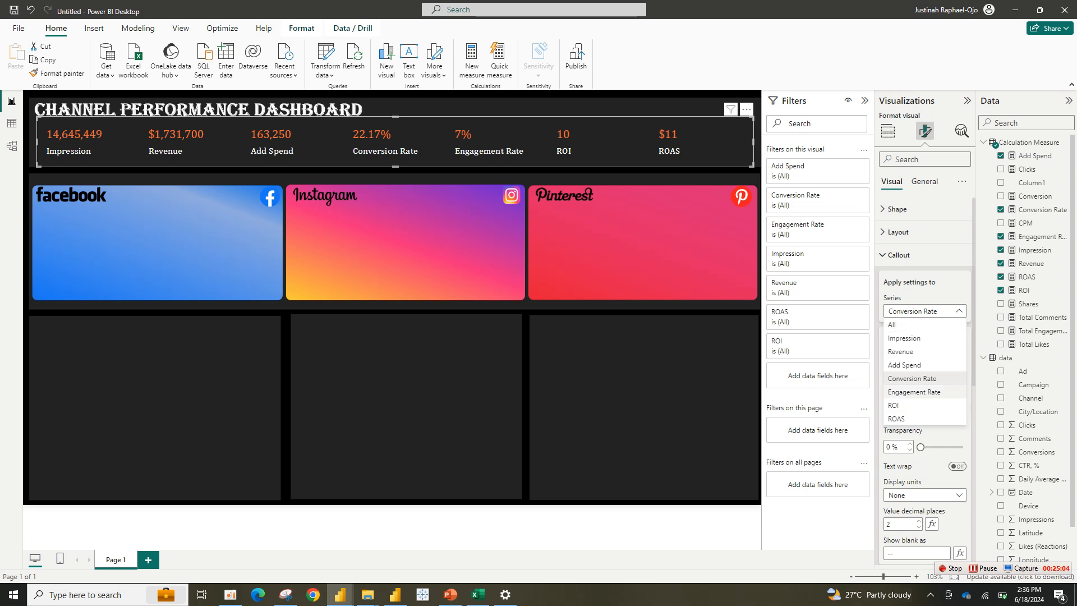
{"action": "left_click", "coordinate": [914, 392]}
{"action": "left_click", "coordinate": [919, 521]}
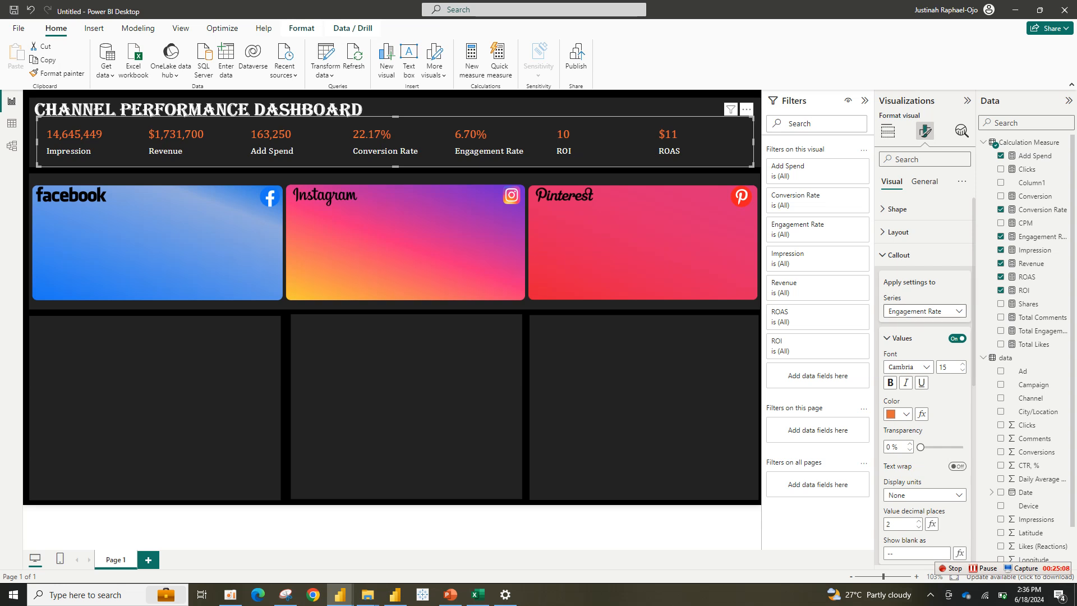
Set the callout value decimal places to 2 for the ROI and ROAS series.
{"action": "left_click", "coordinate": [924, 311]}
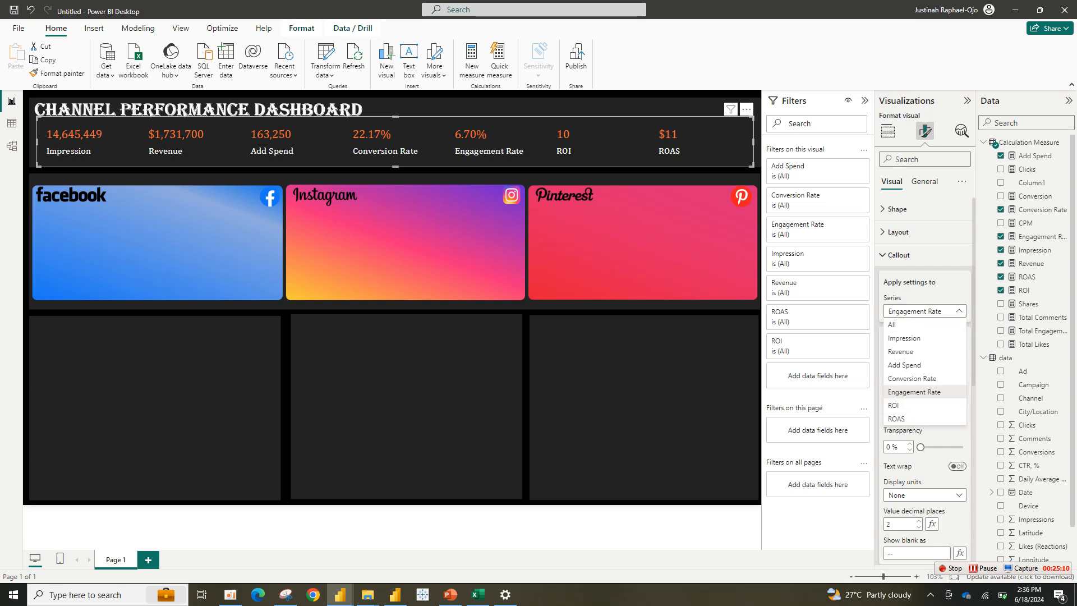
{"action": "left_click", "coordinate": [924, 406]}
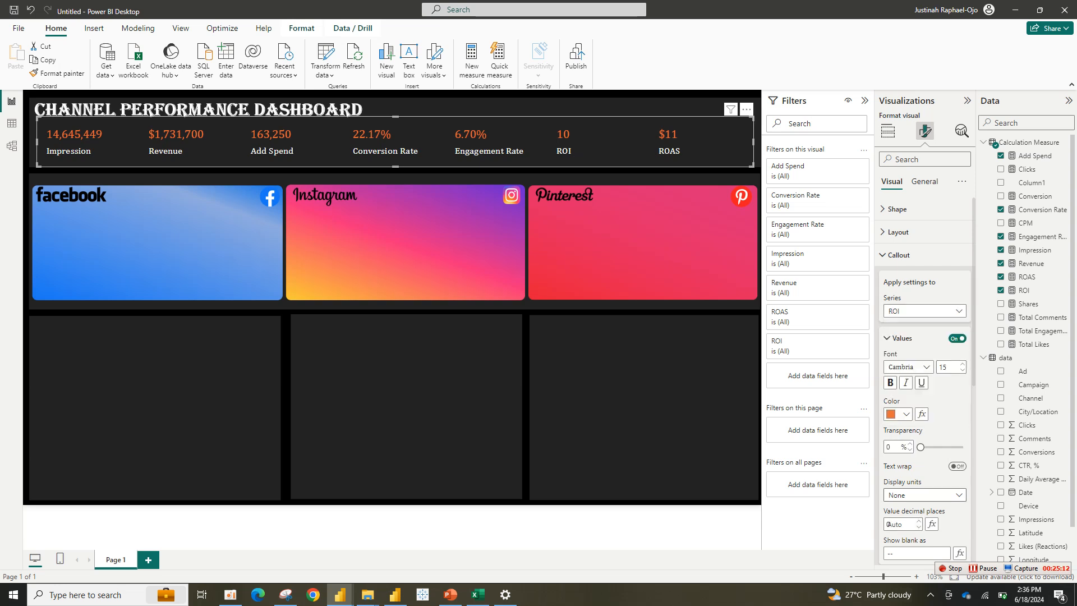
{"action": "double_click", "coordinate": [919, 520]}
{"action": "left_click", "coordinate": [924, 311]}
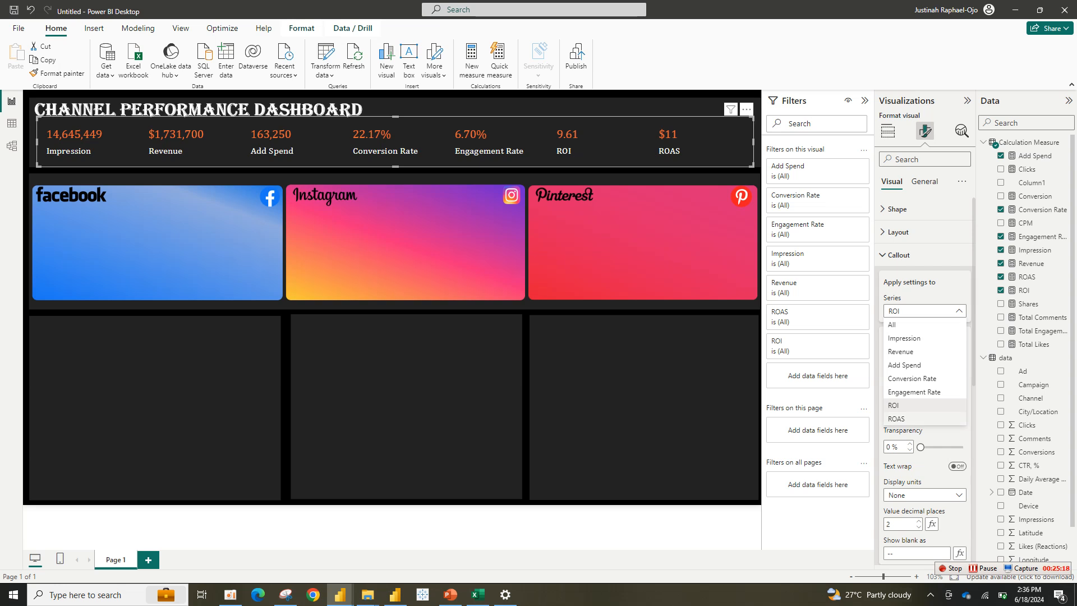
{"action": "left_click", "coordinate": [897, 419]}
{"action": "left_click", "coordinate": [918, 520]}
{"action": "left_click", "coordinate": [919, 520]}
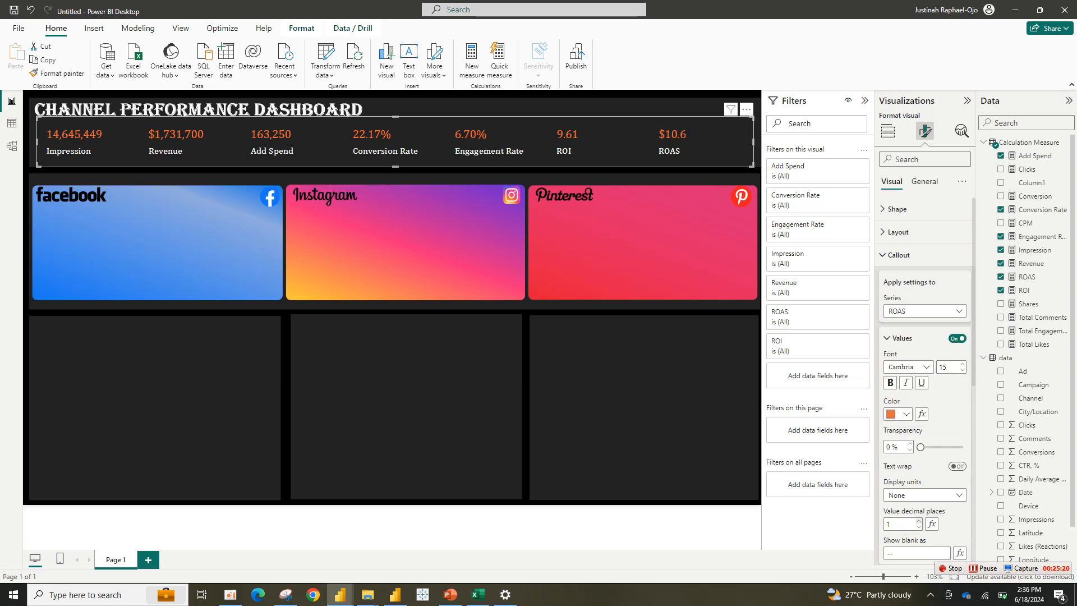
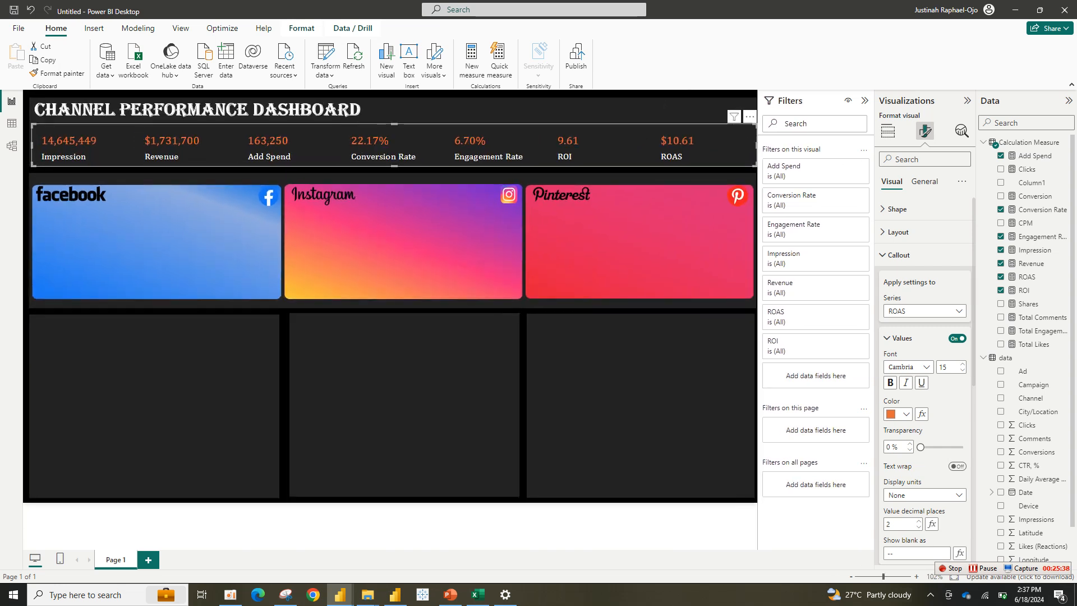
Collapse the Filters pane and narrow the KPI card from its right edge, leaving free space in the header band.
{"action": "left_click", "coordinate": [865, 100]}
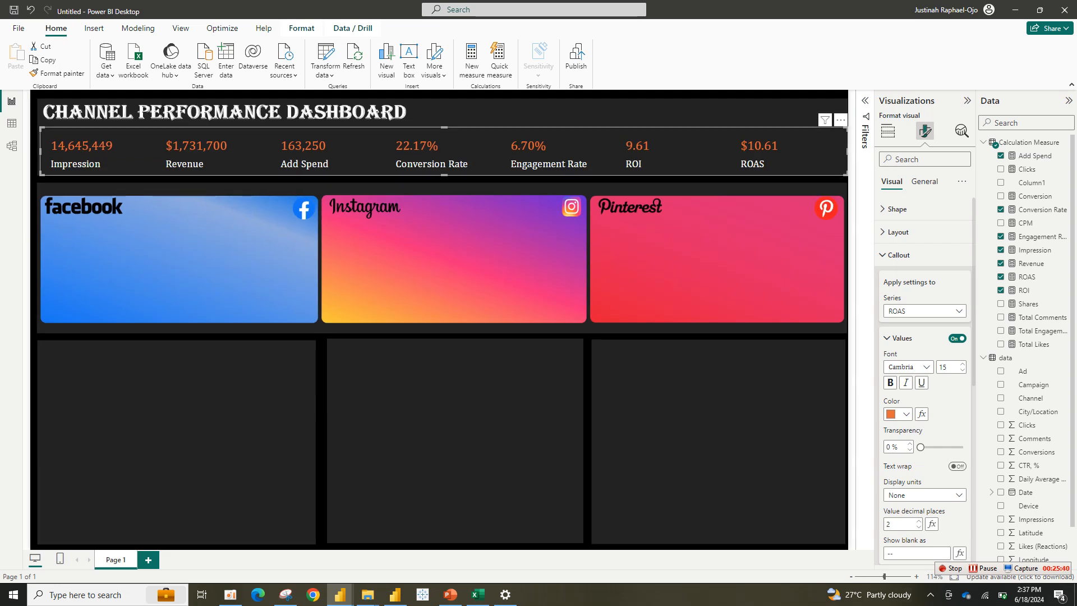
{"action": "left_click_drag", "start_coordinate": [847, 152], "coordinate": [750, 152]}
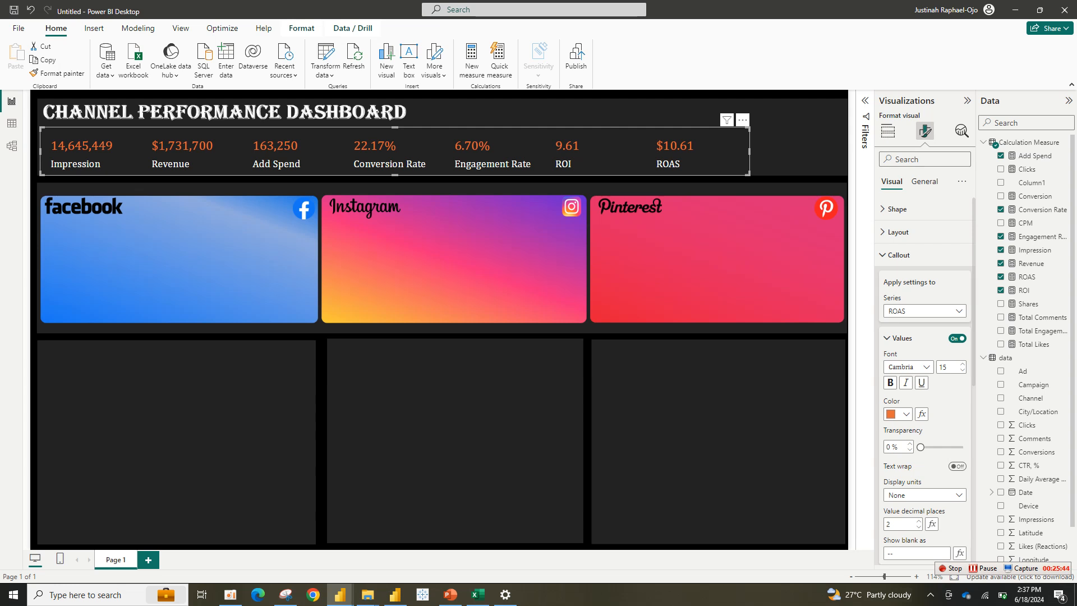
Look through the ROAS callout's value and label settings for an alignment option.
{"action": "scroll", "coordinate": [925, 364], "scroll_direction": "down", "scroll_amount": 5}
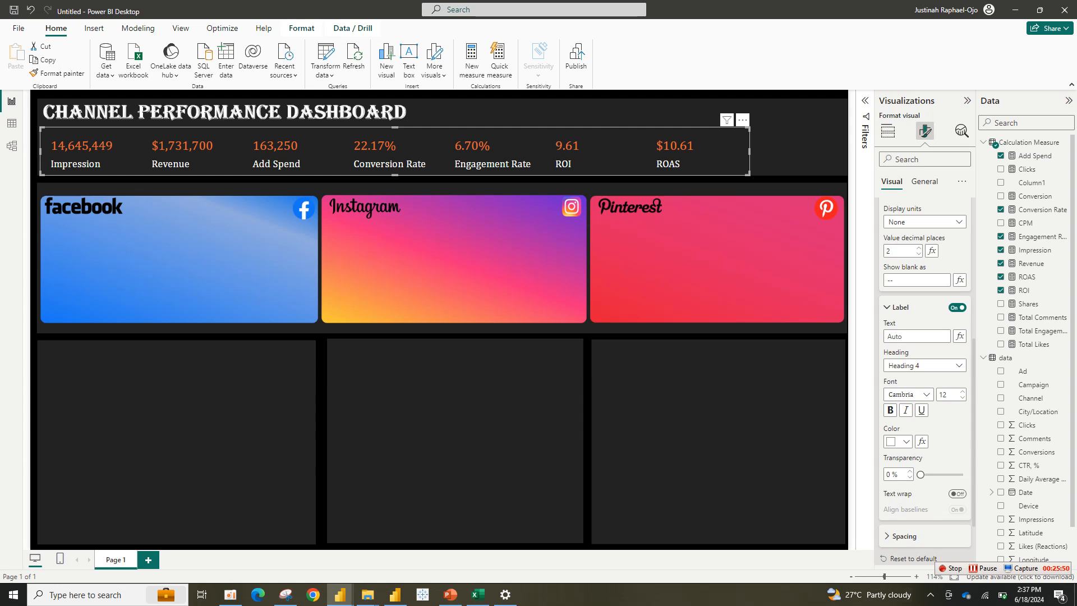
{"action": "scroll", "coordinate": [924, 482], "scroll_direction": "down", "scroll_amount": 2}
{"action": "scroll", "coordinate": [925, 382], "scroll_direction": "up", "scroll_amount": 3}
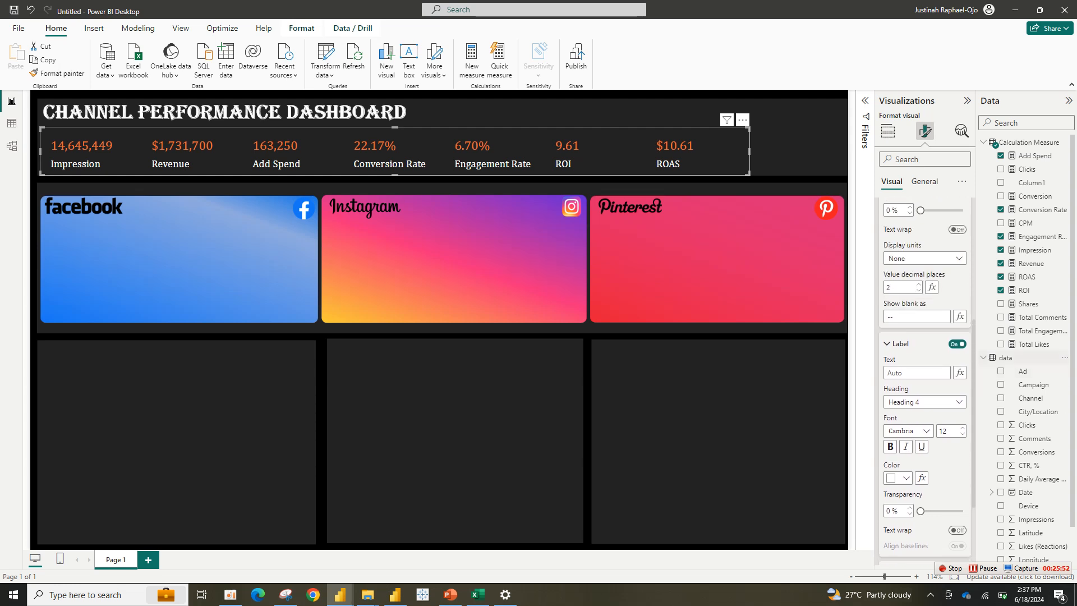
{"action": "left_click", "coordinate": [897, 378]}
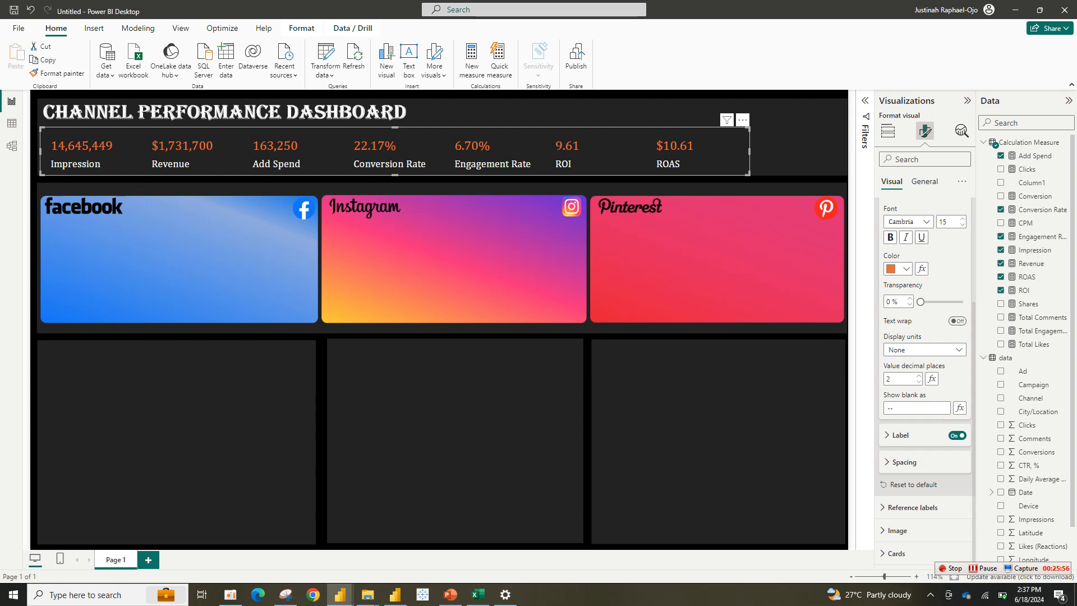
{"action": "scroll", "coordinate": [924, 382], "scroll_direction": "up", "scroll_amount": 2}
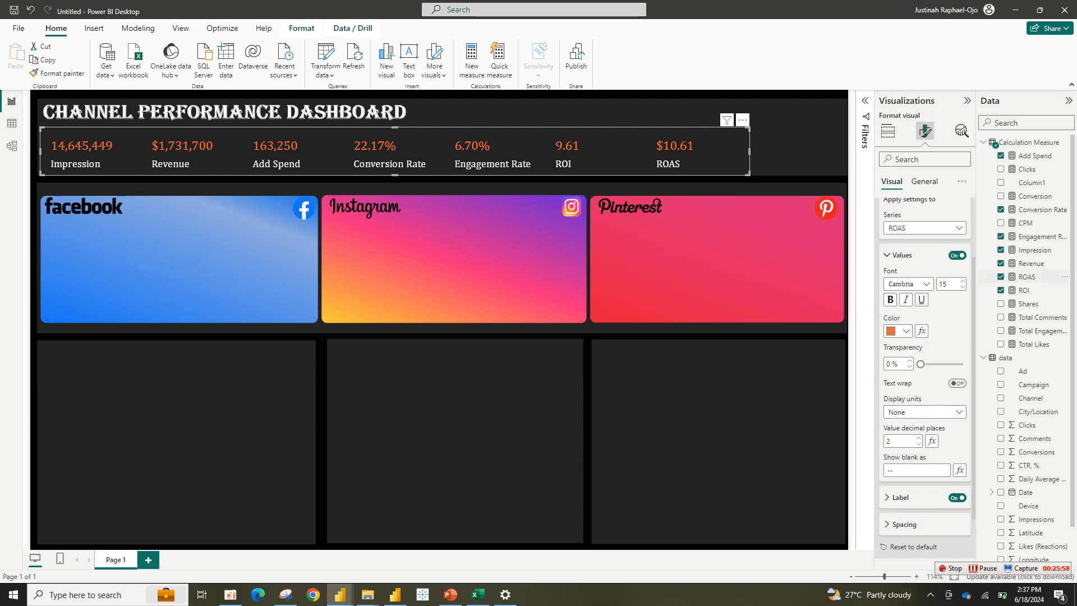
{"action": "left_click", "coordinate": [901, 306]}
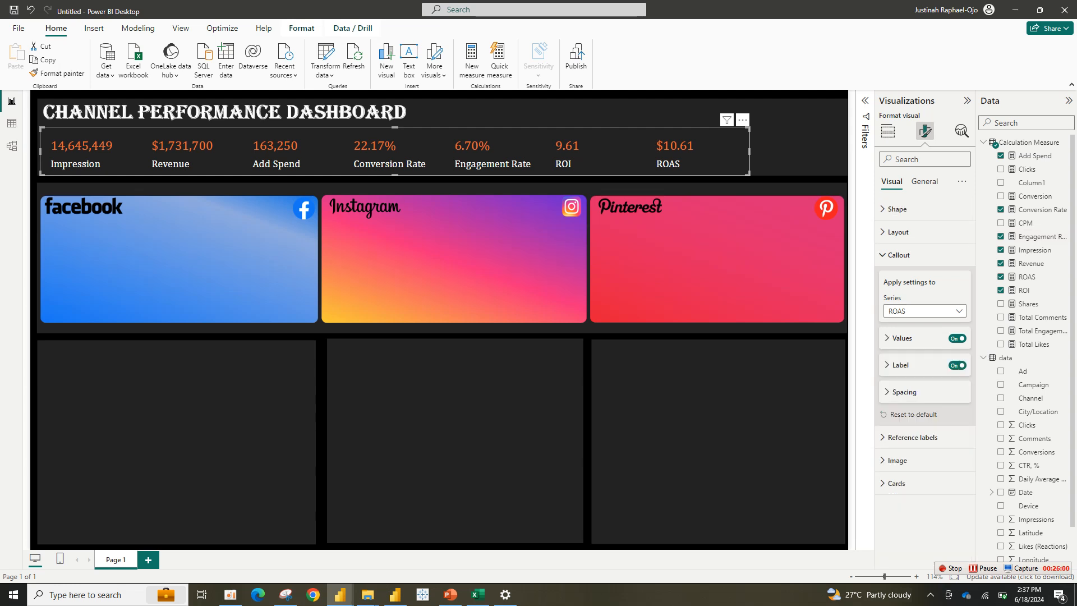
{"action": "left_click", "coordinate": [901, 366]}
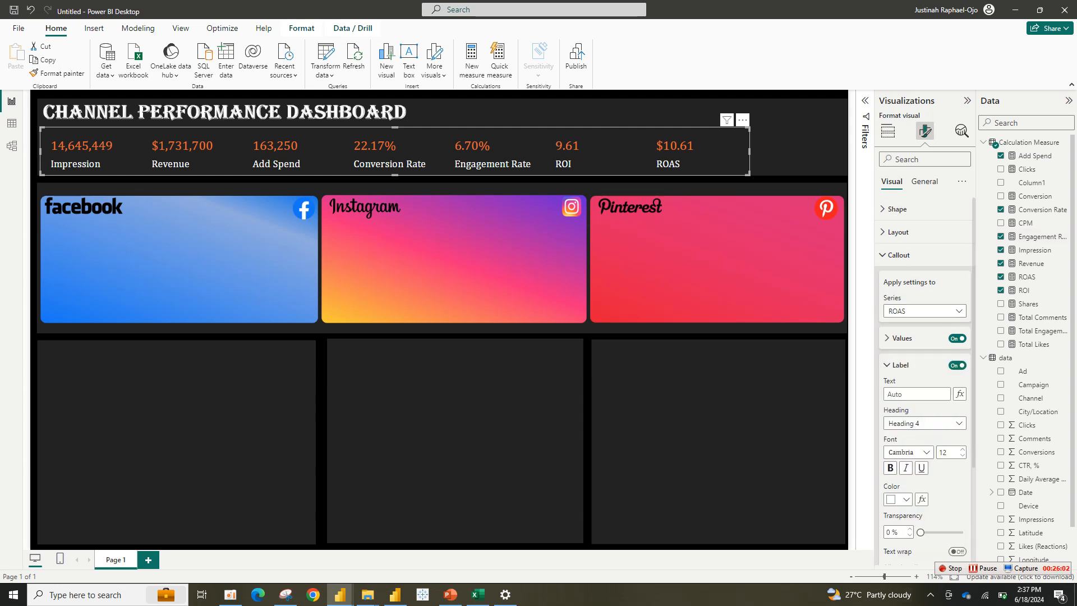
{"action": "scroll", "coordinate": [924, 382], "scroll_direction": "down", "scroll_amount": 2}
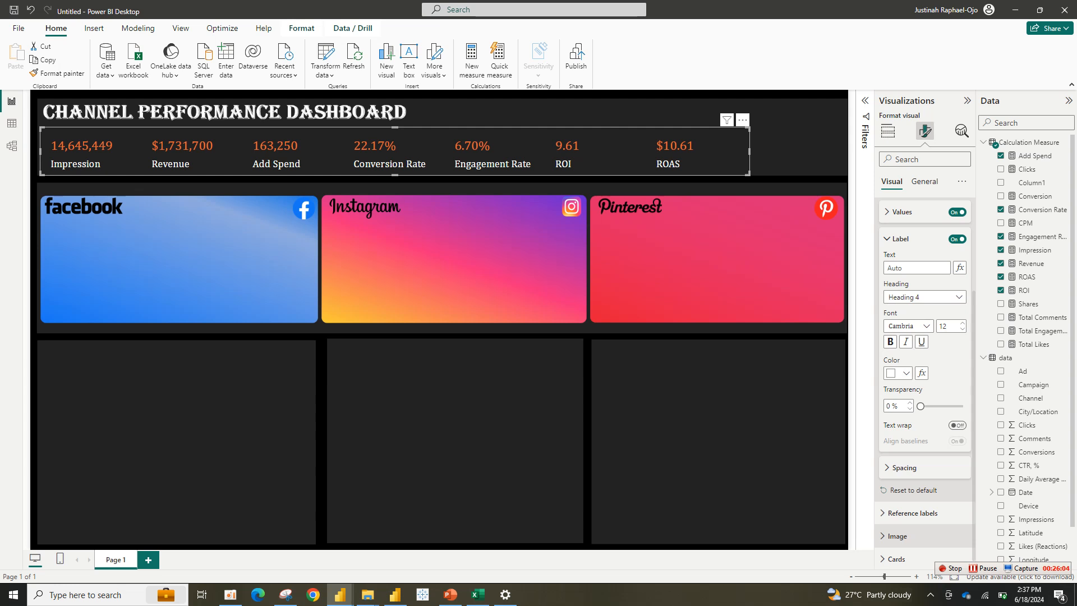
{"action": "scroll", "coordinate": [924, 381], "scroll_direction": "up", "scroll_amount": 2}
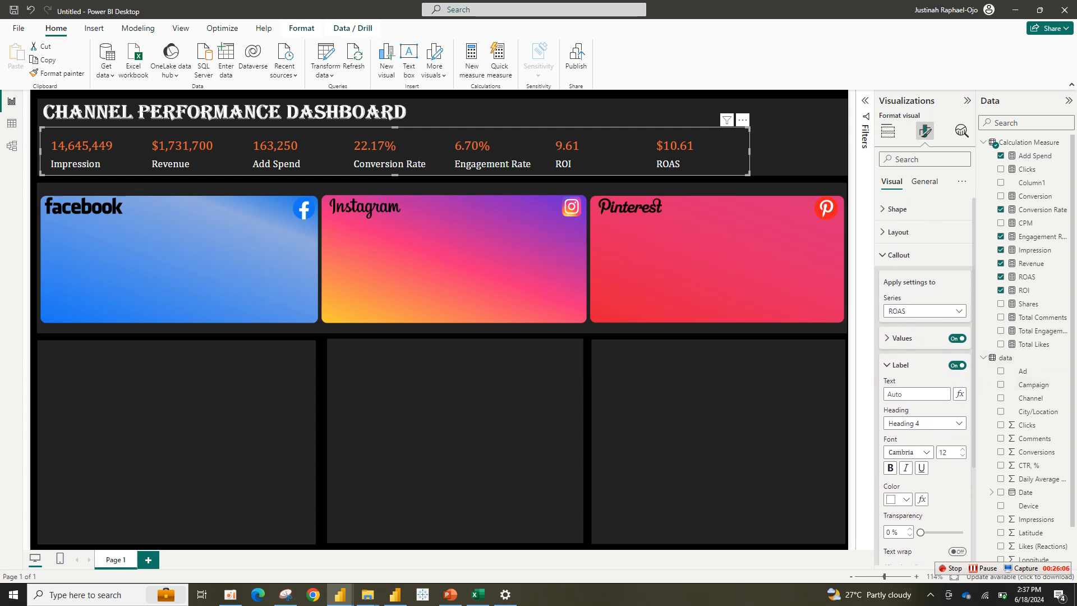
{"action": "left_click", "coordinate": [900, 365]}
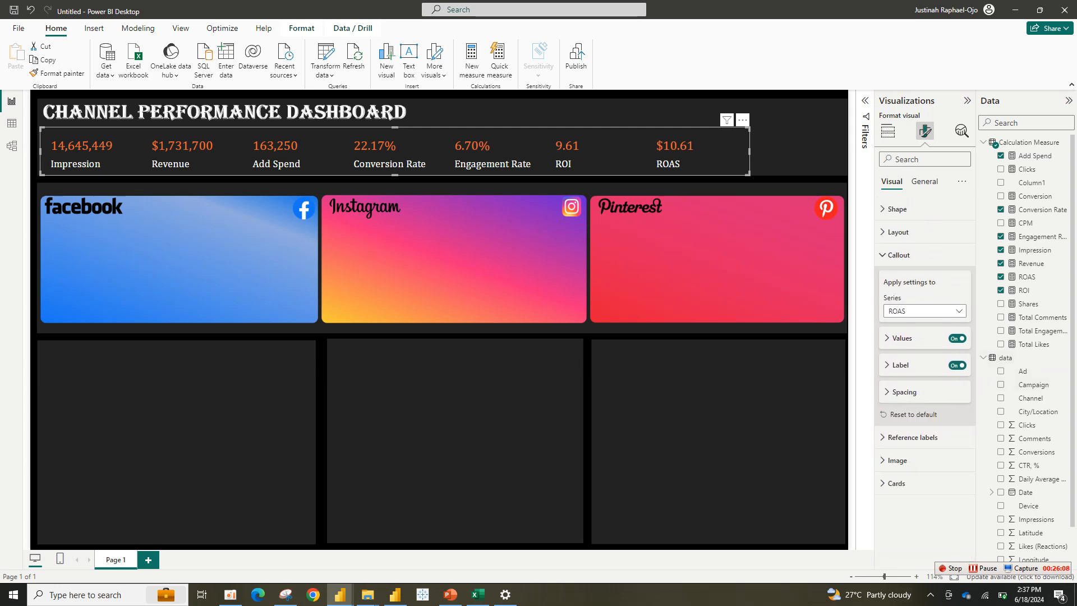
Apply the callout settings to all series and center the KPI values horizontally.
{"action": "left_click", "coordinate": [924, 311]}
{"action": "left_click", "coordinate": [898, 325]}
{"action": "left_click", "coordinate": [900, 365]}
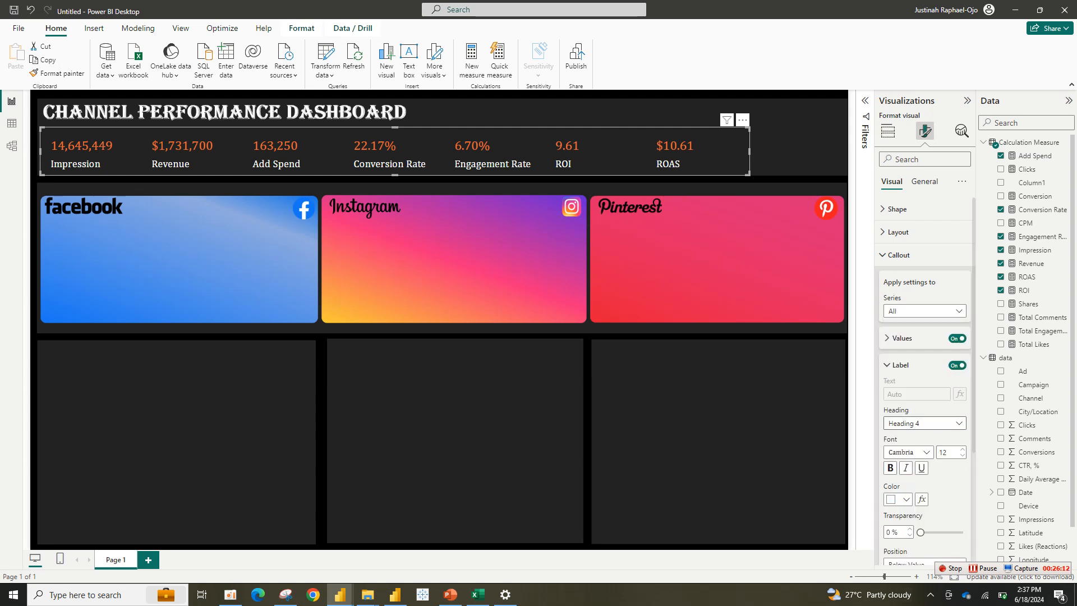
{"action": "scroll", "coordinate": [924, 376], "scroll_direction": "down", "scroll_amount": 3}
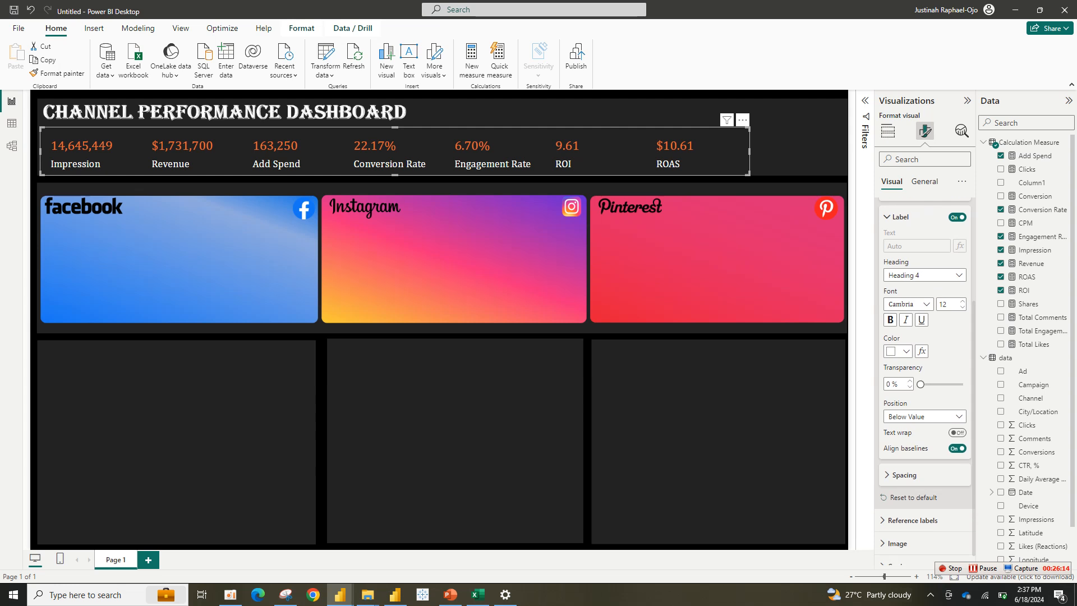
{"action": "scroll", "coordinate": [924, 376], "scroll_direction": "up", "scroll_amount": 3}
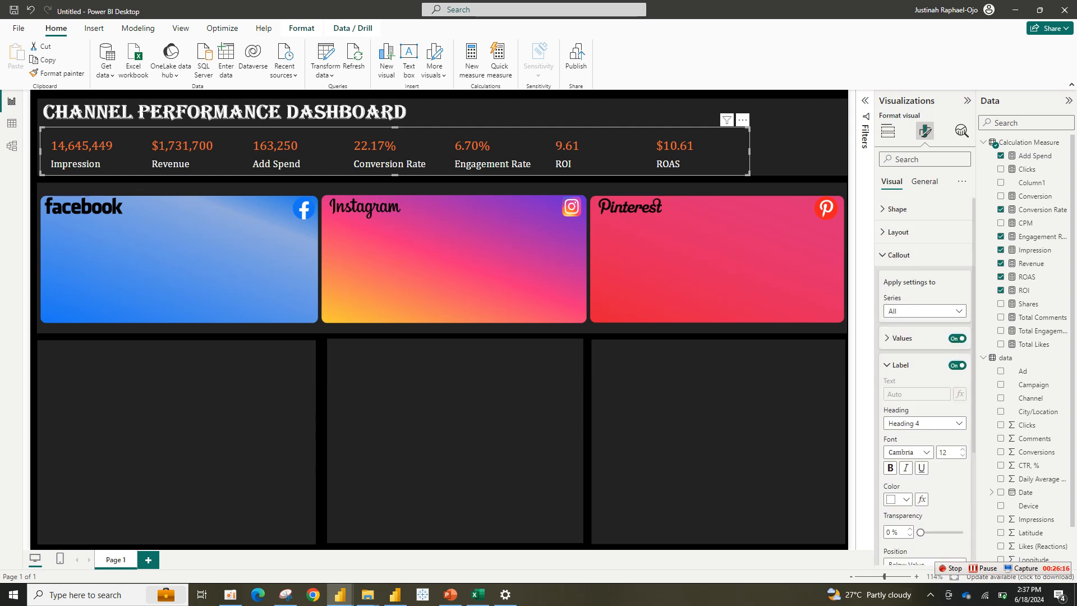
{"action": "left_click", "coordinate": [899, 365]}
{"action": "left_click", "coordinate": [901, 337]}
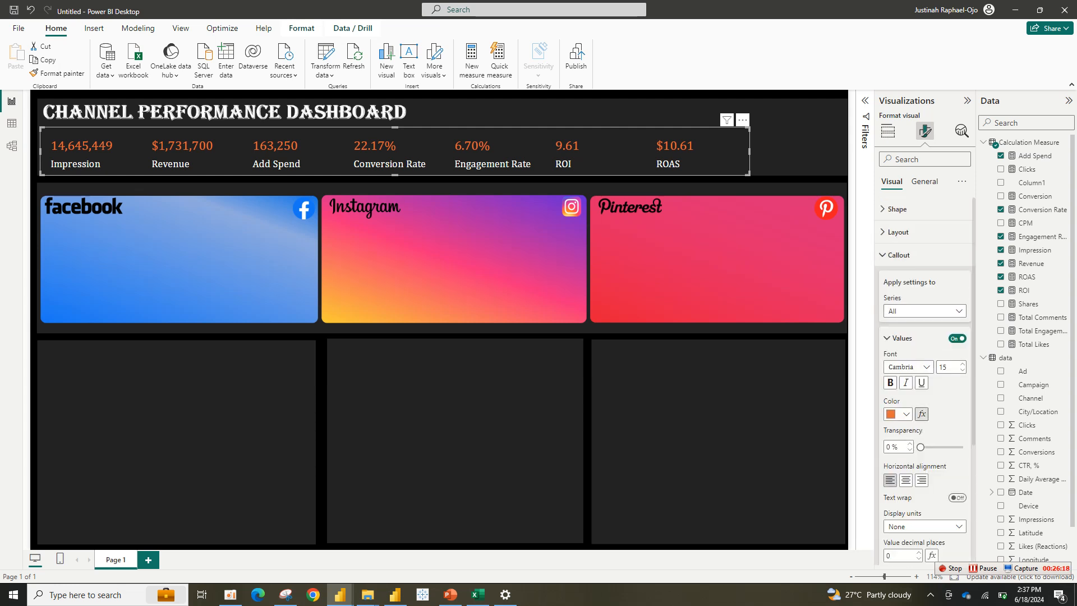
{"action": "left_click", "coordinate": [905, 480]}
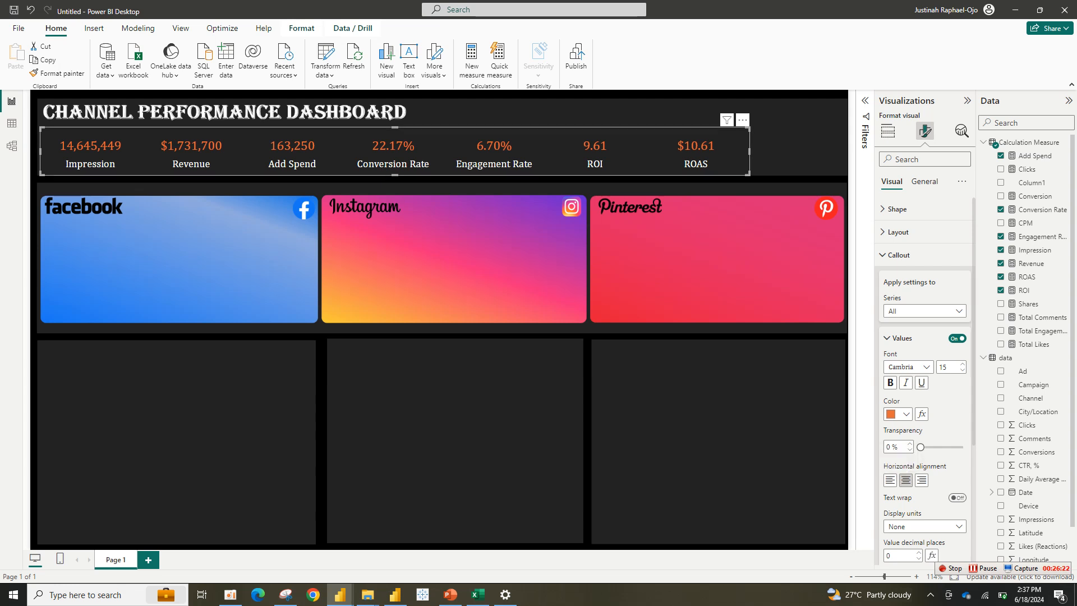
Narrow the header KPI card slightly further and deselect it.
{"action": "mouse_move", "coordinate": [749, 174]}
{"action": "left_mouse_down"}
{"action": "mouse_move", "coordinate": [720, 177]}
{"action": "mouse_move", "coordinate": [741, 177]}
{"action": "left_mouse_up"}
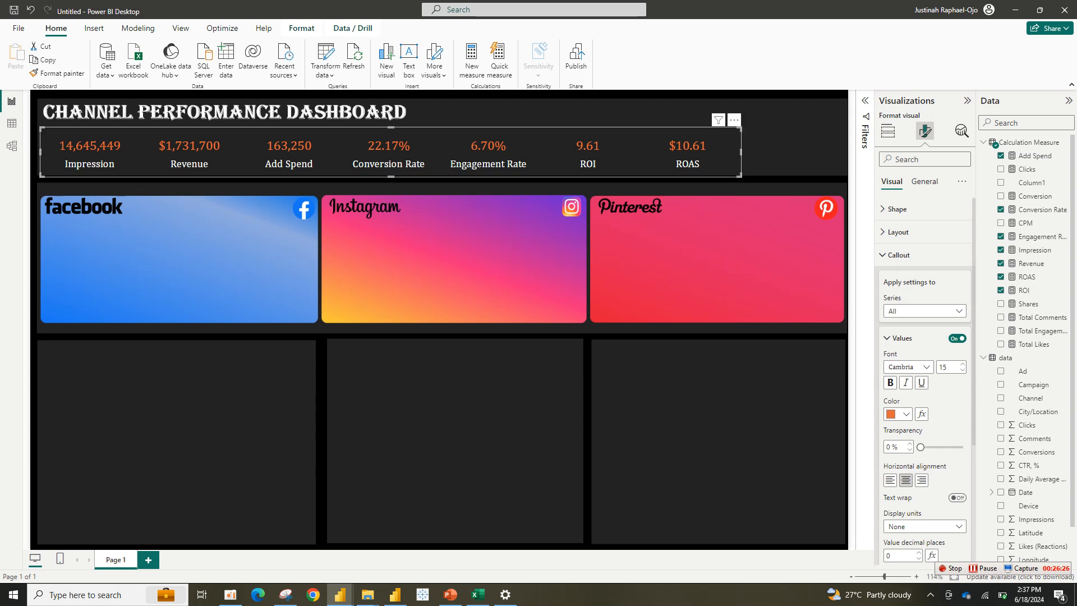
{"action": "key", "text": "Escape"}
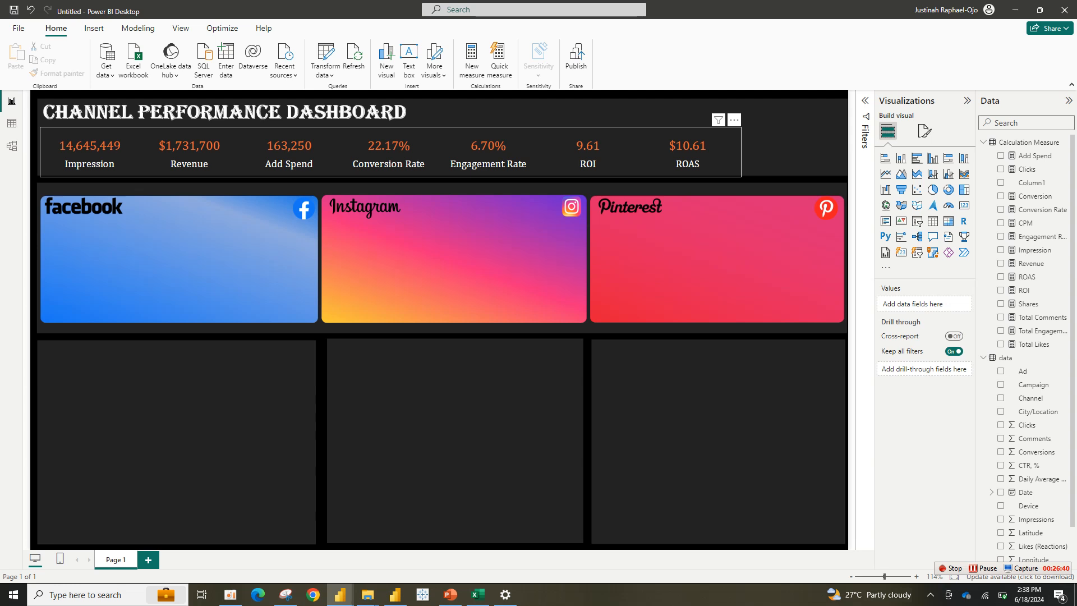
{"action": "left_click", "coordinate": [391, 152]}
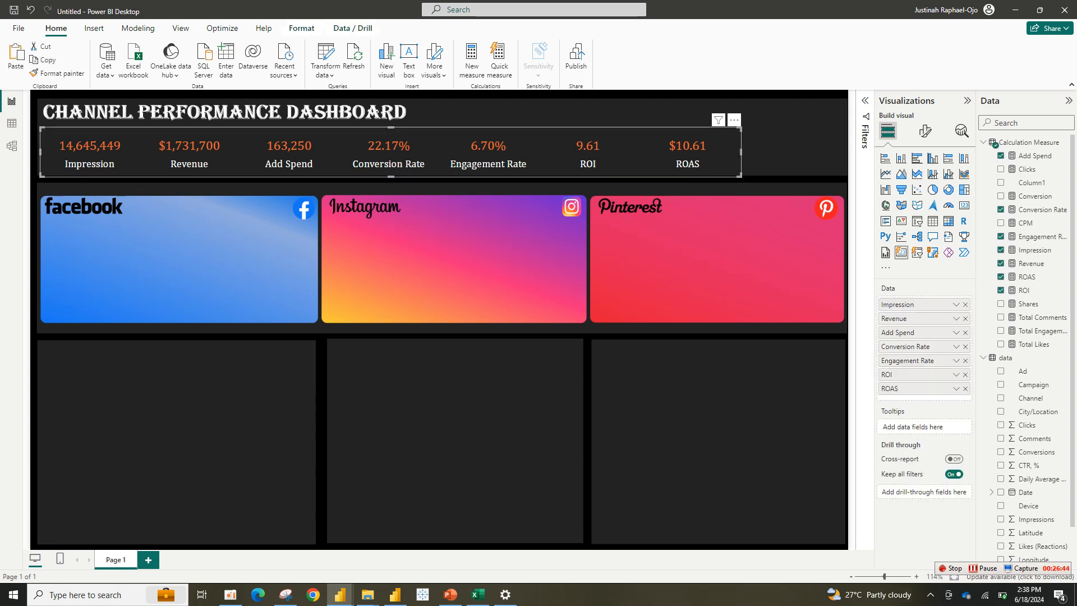
{"action": "left_click", "coordinate": [718, 426]}
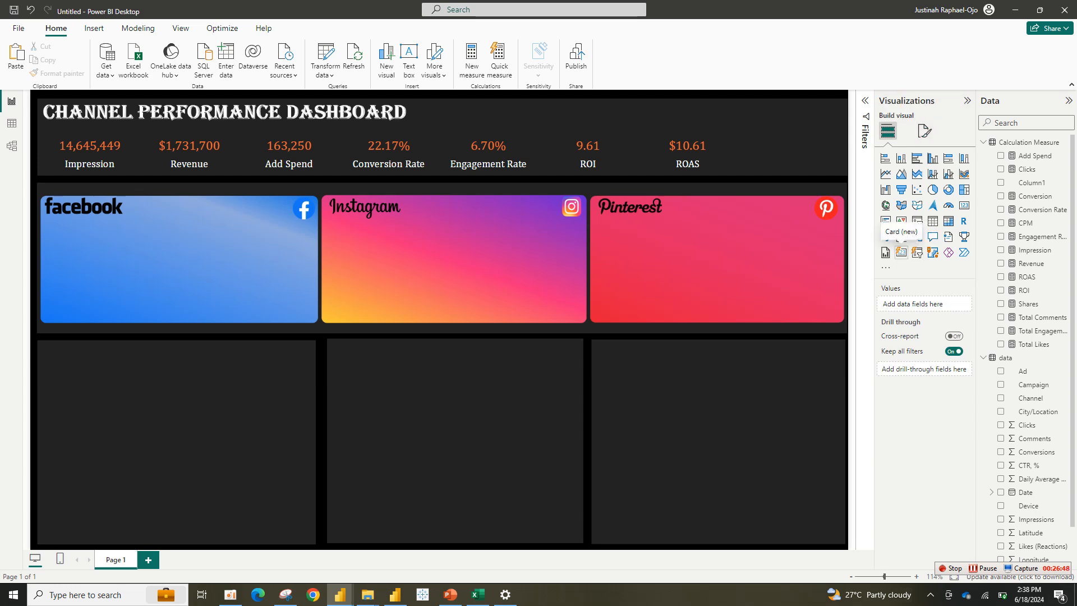
Insert a new multi-value card visual and resize it into a thin strip spanning the Facebook panel just below the logo.
{"action": "left_click", "coordinate": [901, 252]}
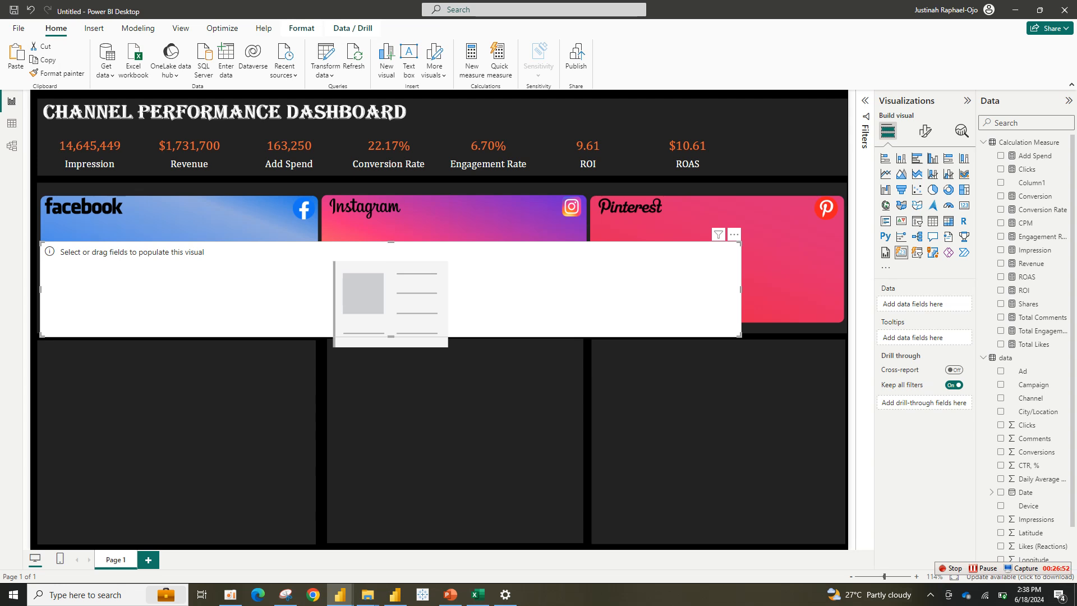
{"action": "left_click_drag", "start_coordinate": [741, 290], "coordinate": [259, 290]}
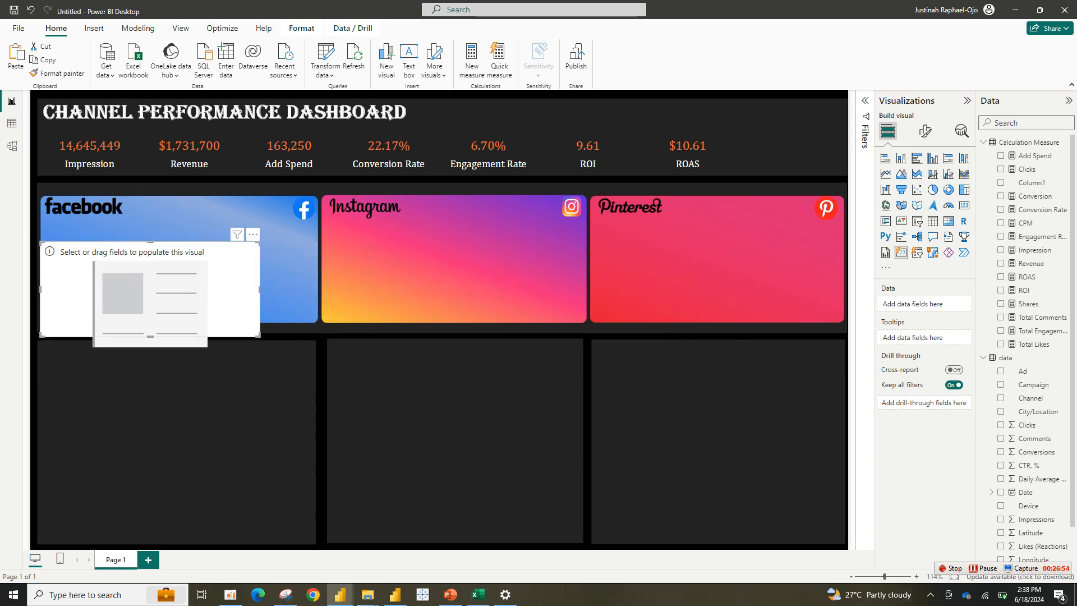
{"action": "left_click_drag", "start_coordinate": [149, 336], "coordinate": [156, 248]}
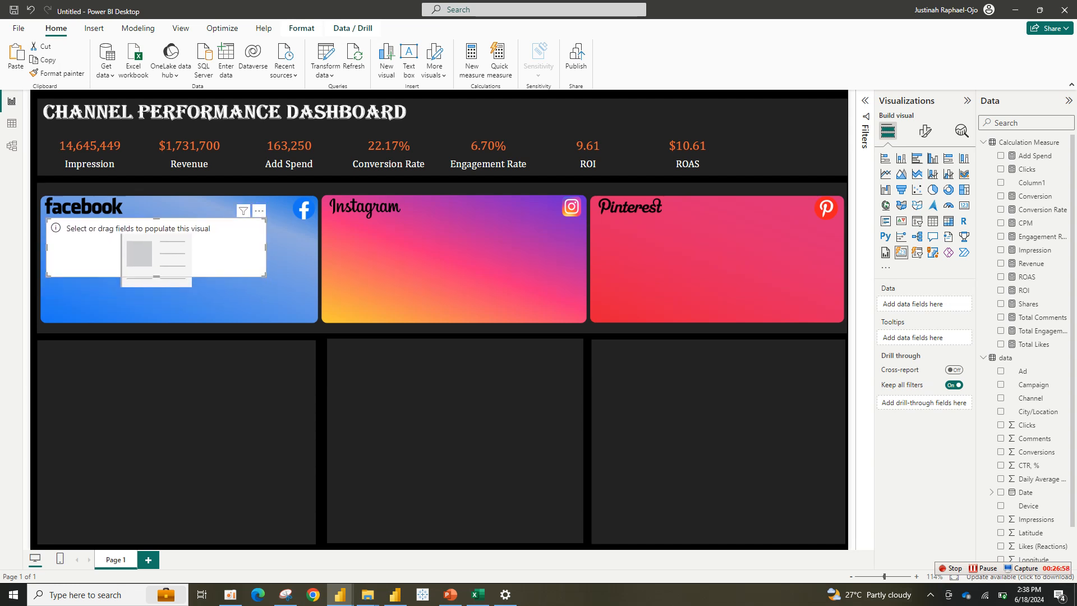
{"action": "left_click_drag", "start_coordinate": [266, 276], "coordinate": [315, 262]}
Check the finished Channel Performance Dashboard report for reference, and add Add Spend, Revenue and ROAS to the new Facebook card in the untitled report.
{"action": "mouse_move", "coordinate": [340, 594]}
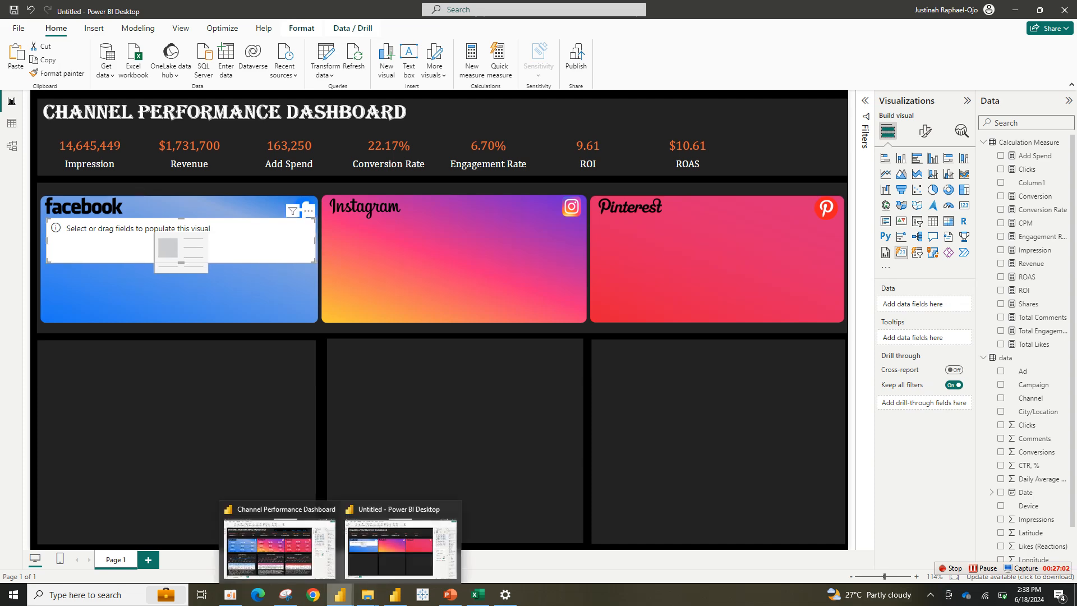
{"action": "left_click", "coordinate": [279, 547]}
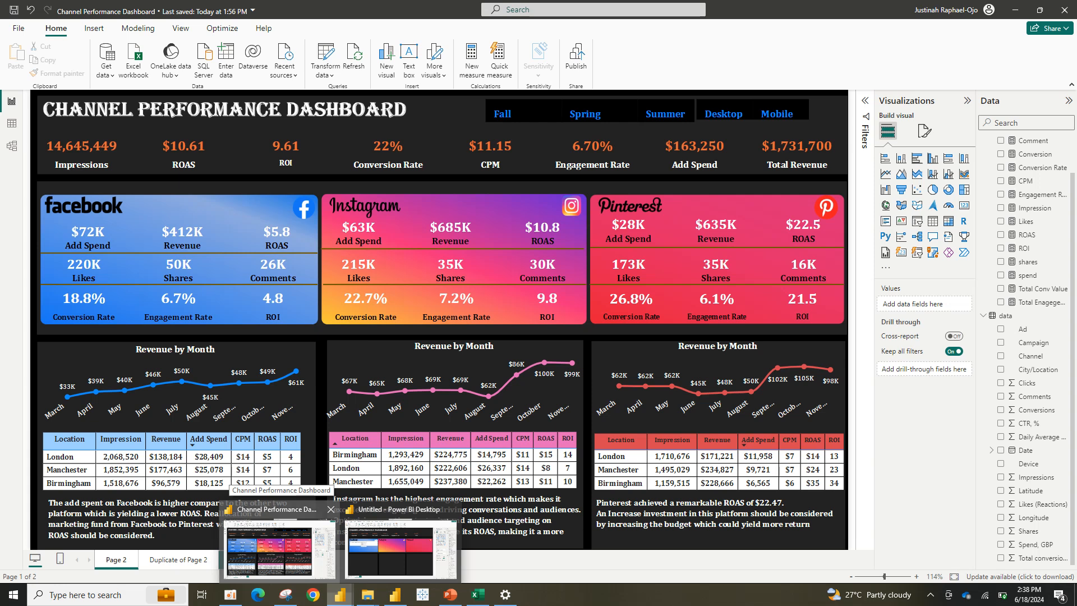
{"action": "mouse_move", "coordinate": [339, 594]}
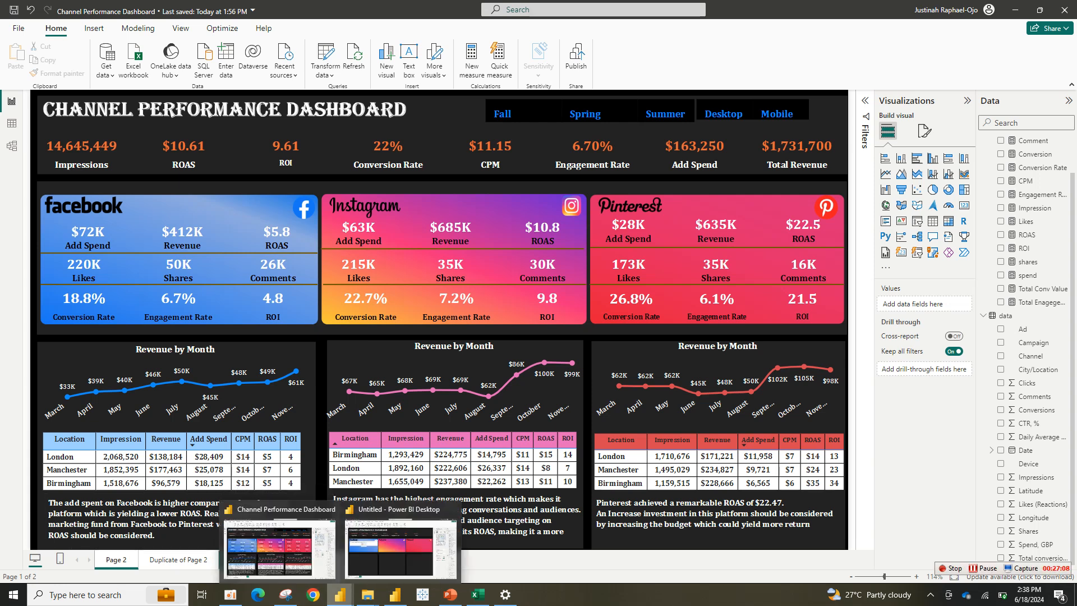
{"action": "left_click", "coordinate": [404, 547]}
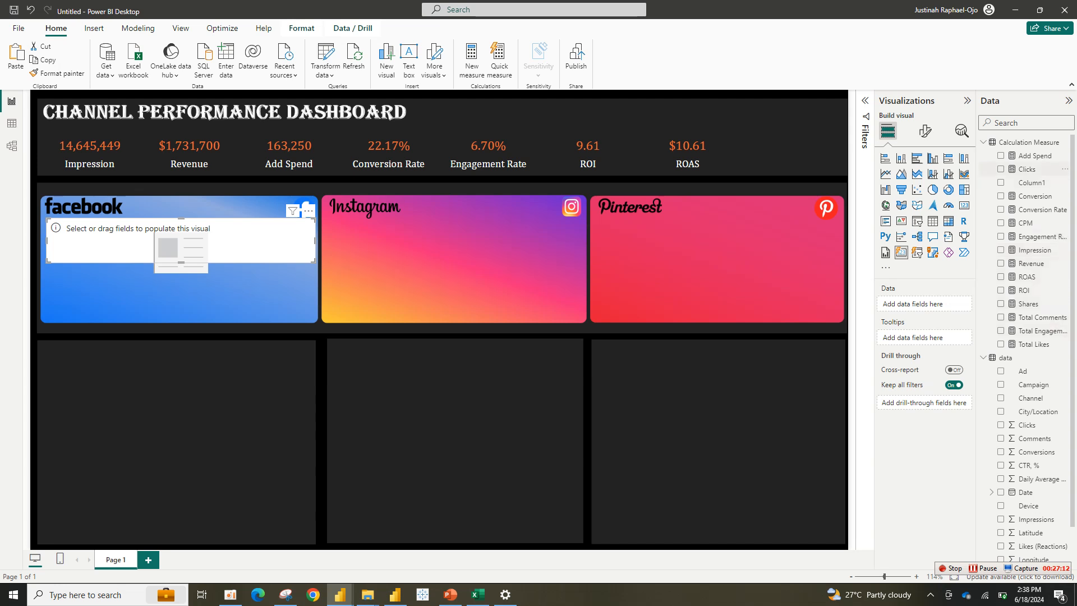
{"action": "left_click", "coordinate": [1001, 155]}
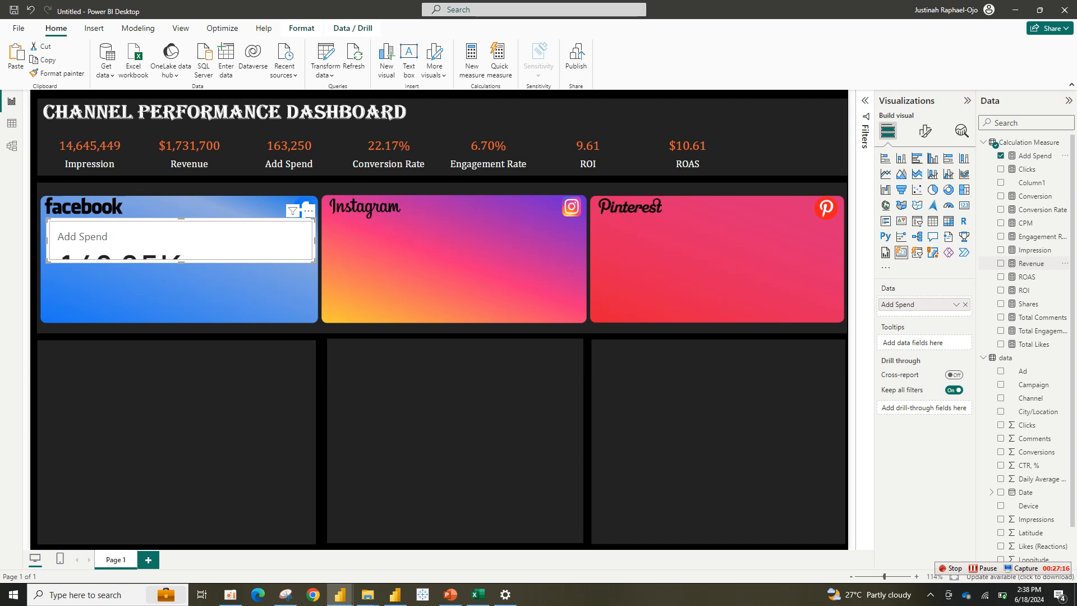
{"action": "left_click", "coordinate": [1001, 263]}
{"action": "left_click", "coordinate": [1027, 277]}
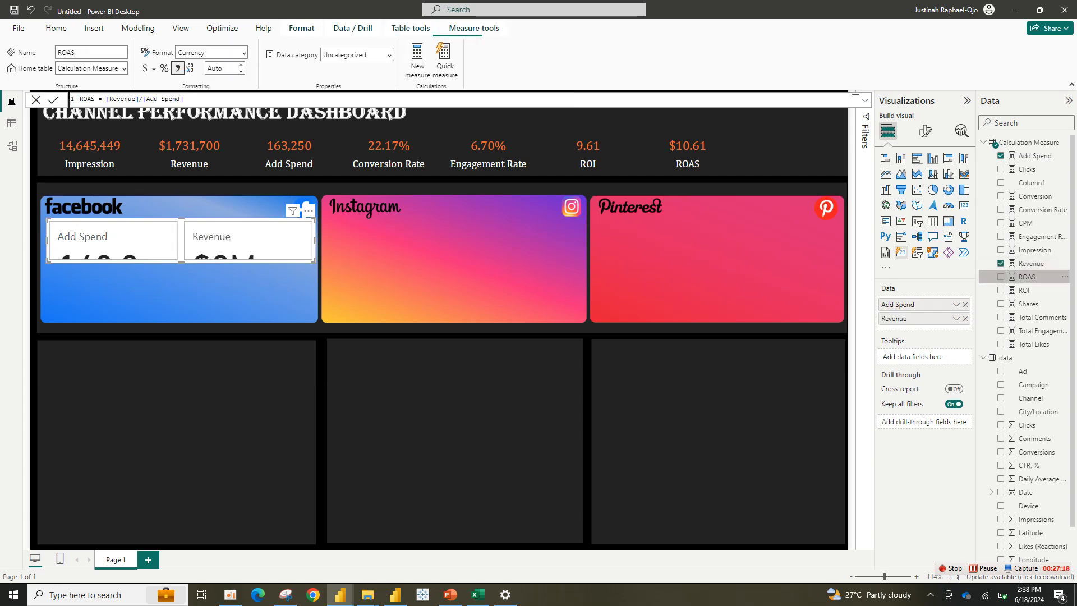
{"action": "left_click", "coordinate": [1001, 277]}
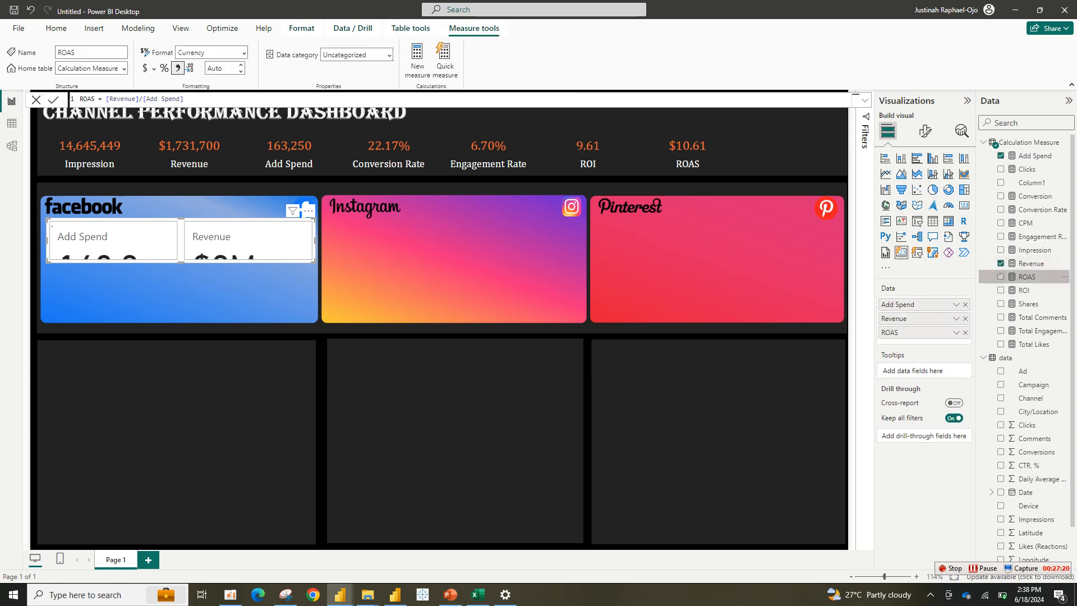
{"action": "mouse_move", "coordinate": [340, 595]}
{"action": "mouse_move", "coordinate": [279, 542]}
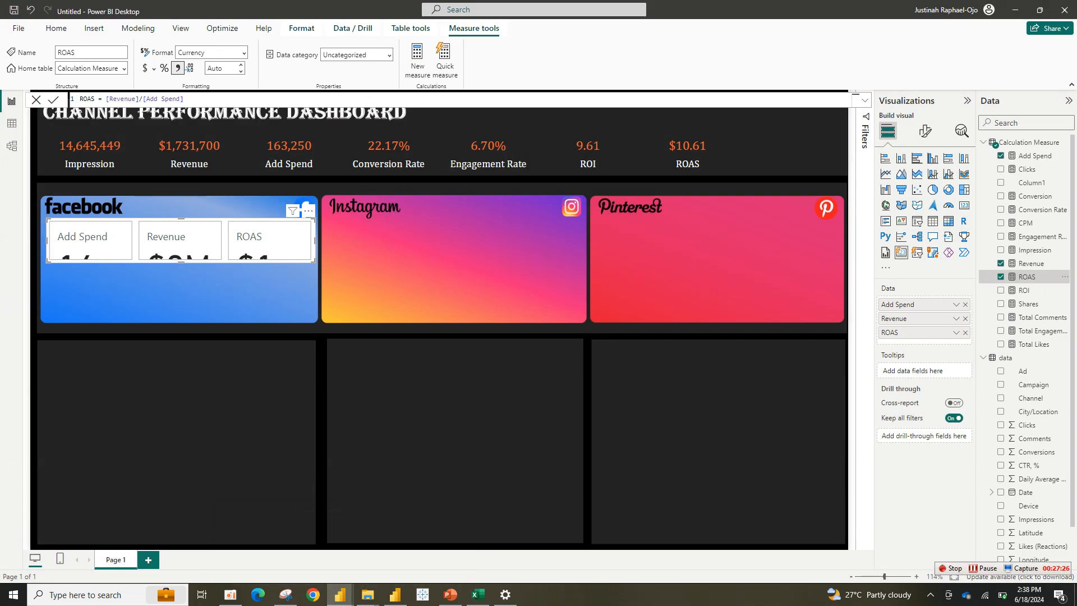
Turn off the background effect of the Facebook card visual.
{"action": "left_click", "coordinate": [925, 130]}
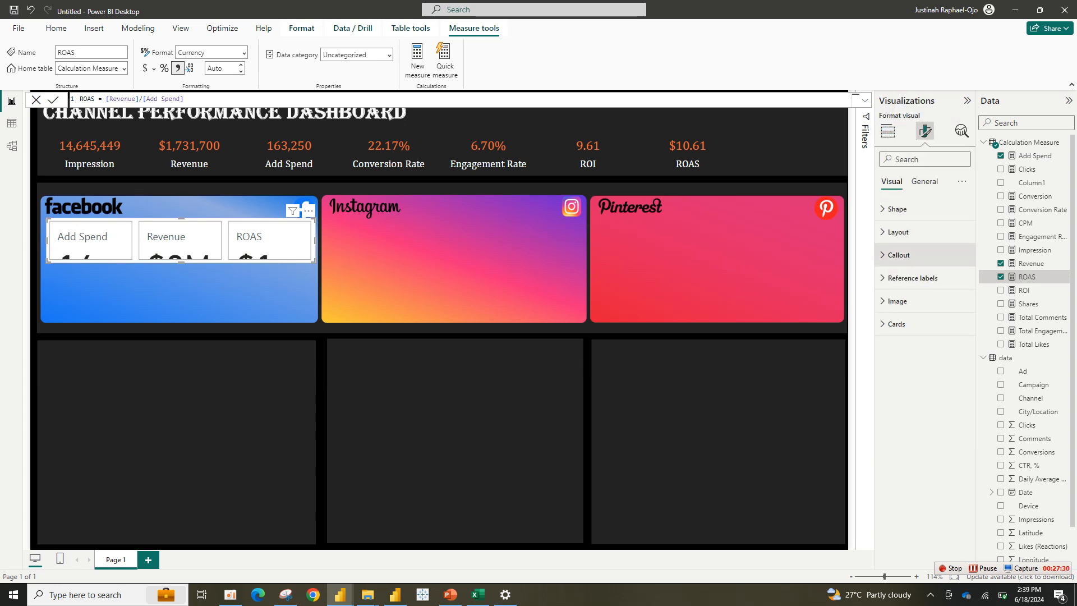
{"action": "left_click", "coordinate": [912, 278]}
{"action": "left_click", "coordinate": [913, 278]}
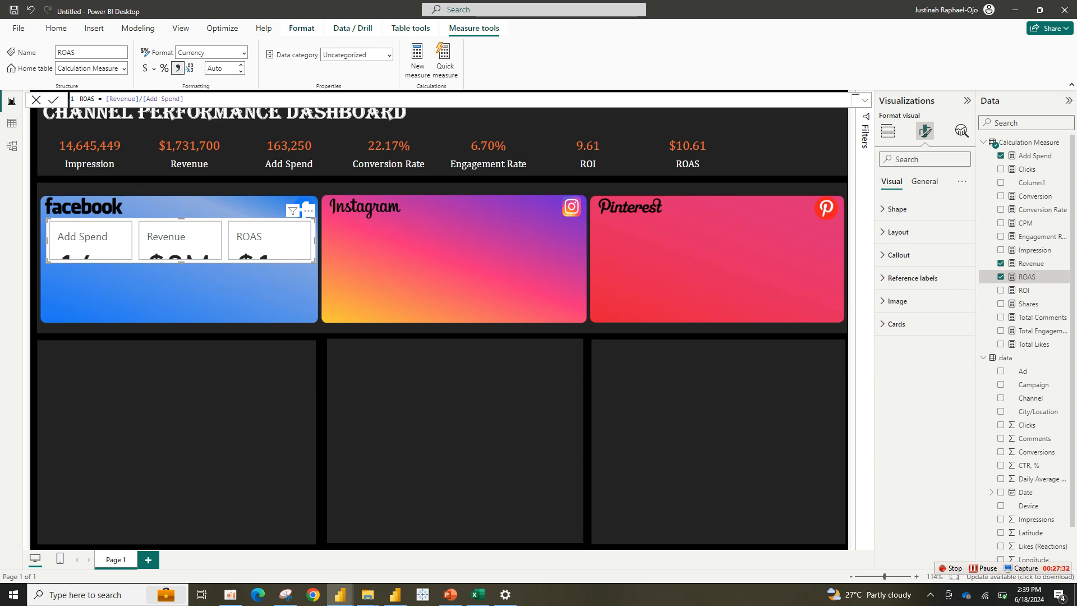
{"action": "left_click", "coordinate": [924, 181]}
{"action": "left_click", "coordinate": [899, 254]}
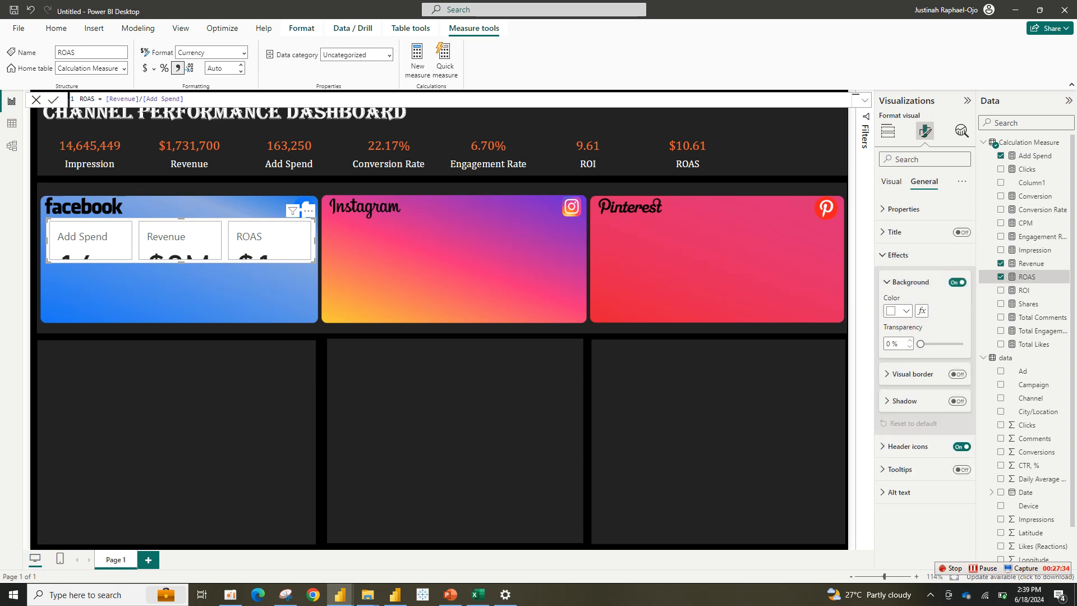
{"action": "left_click", "coordinate": [898, 255]}
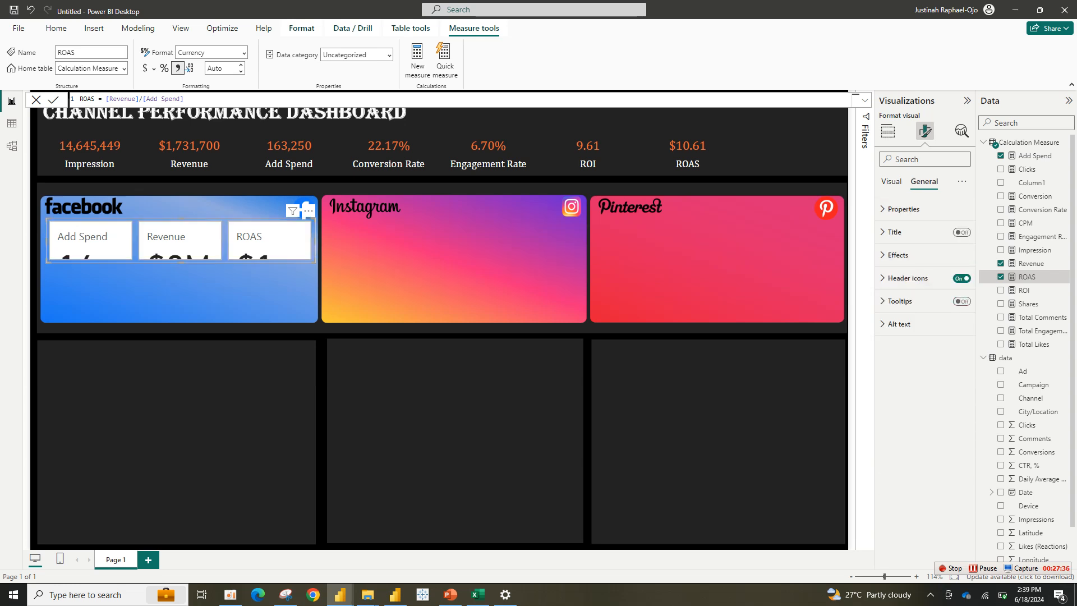
Turn off the fill and border of all cards in the Facebook card visual.
{"action": "left_click", "coordinate": [892, 181]}
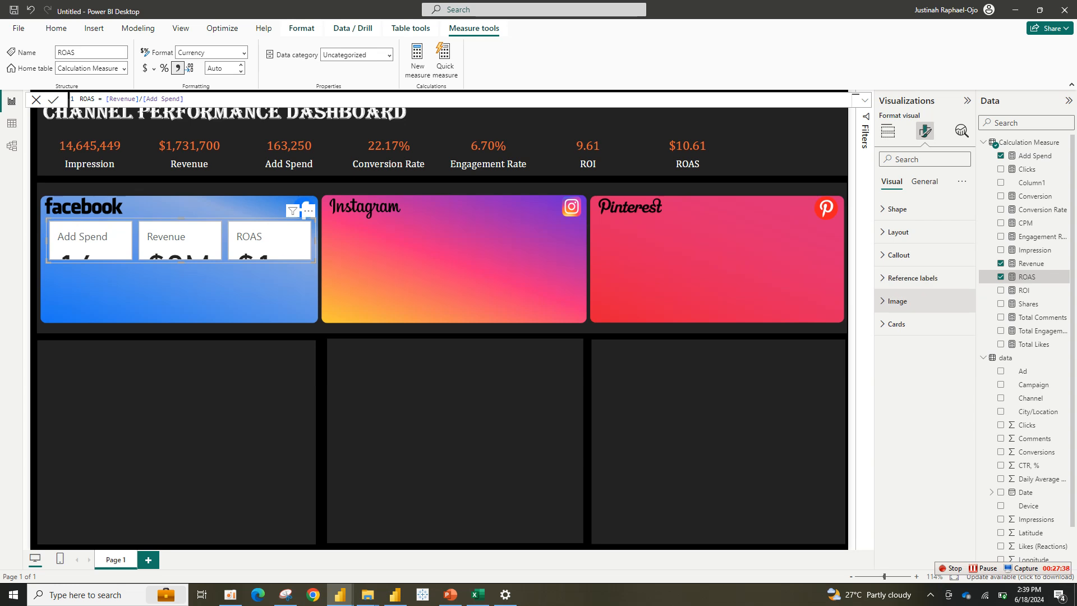
{"action": "left_click", "coordinate": [896, 324]}
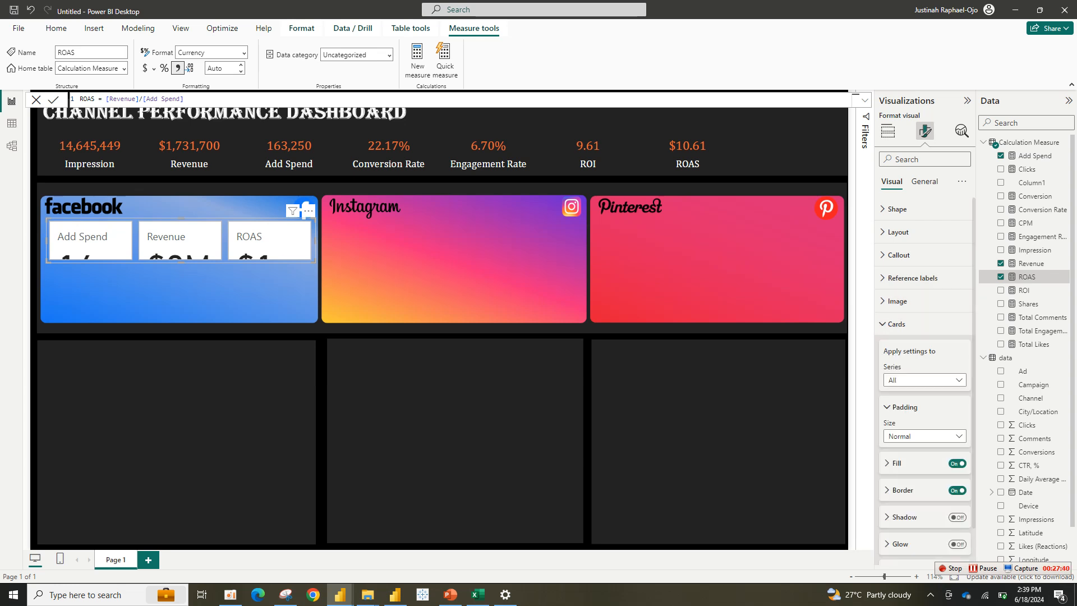
{"action": "left_click", "coordinate": [958, 464]}
{"action": "left_click", "coordinate": [902, 490]}
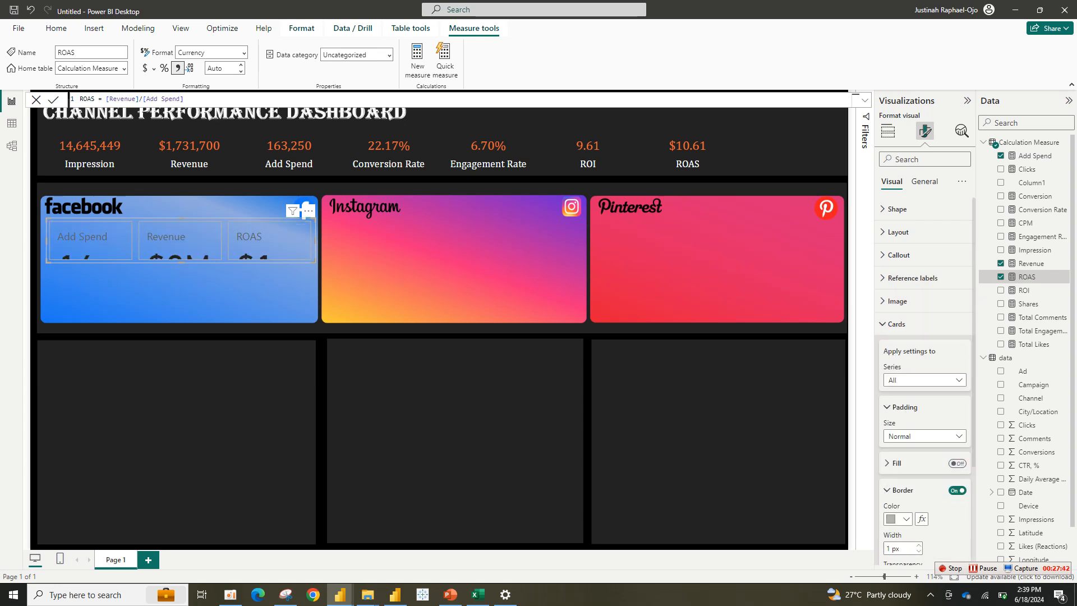
{"action": "left_click", "coordinate": [958, 490]}
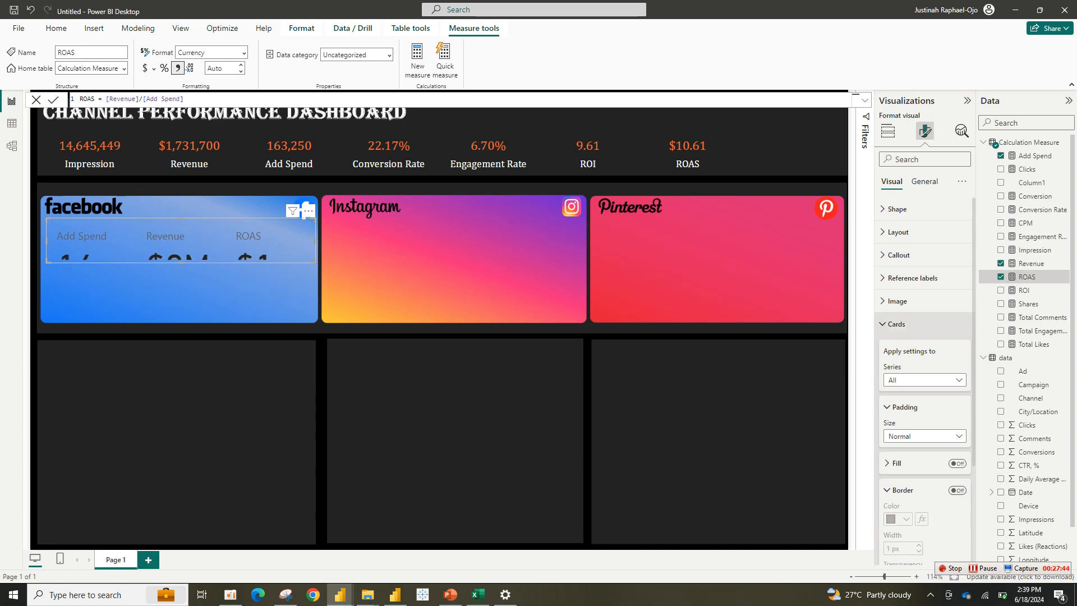
{"action": "left_click", "coordinate": [897, 324]}
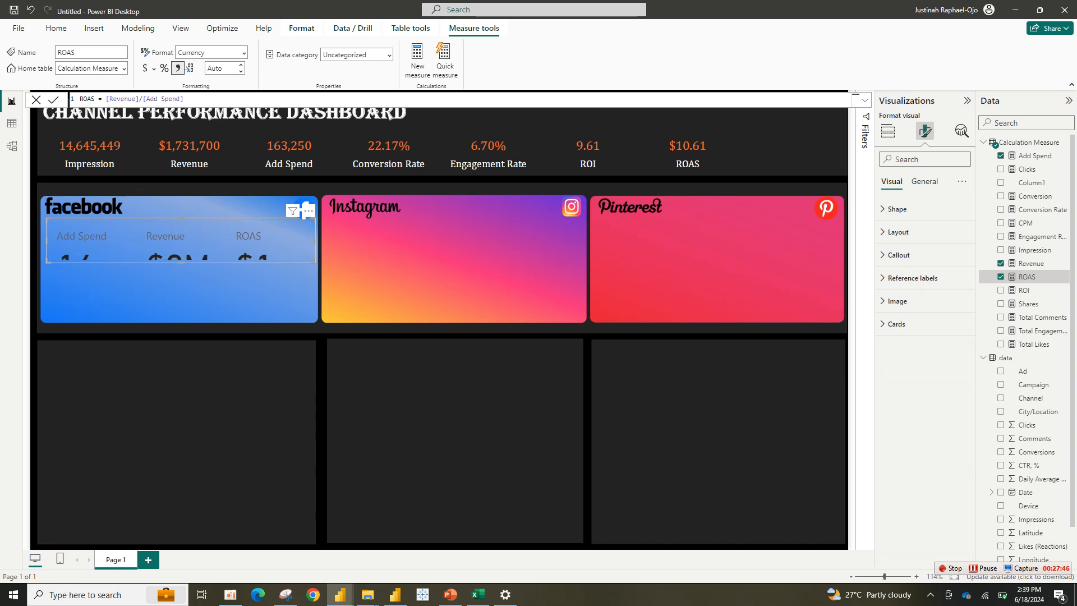
Set the Facebook card's callout values to Cambria at size 15.
{"action": "left_click", "coordinate": [899, 255]}
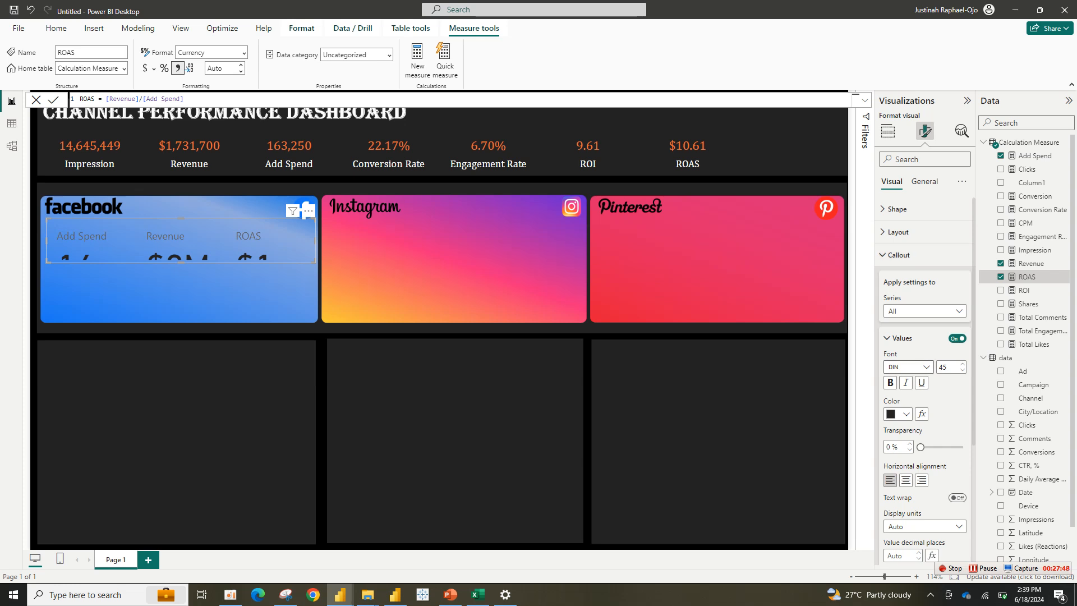
{"action": "left_click", "coordinate": [909, 367]}
{"action": "left_click", "coordinate": [900, 433]}
{"action": "double_click", "coordinate": [944, 367]}
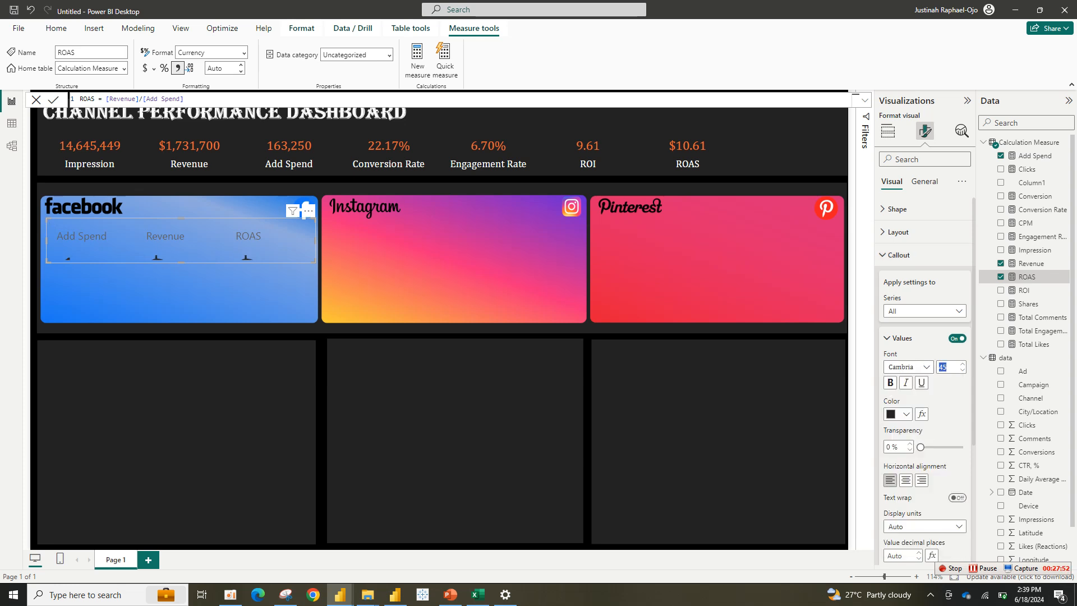
{"action": "type", "text": "15"}
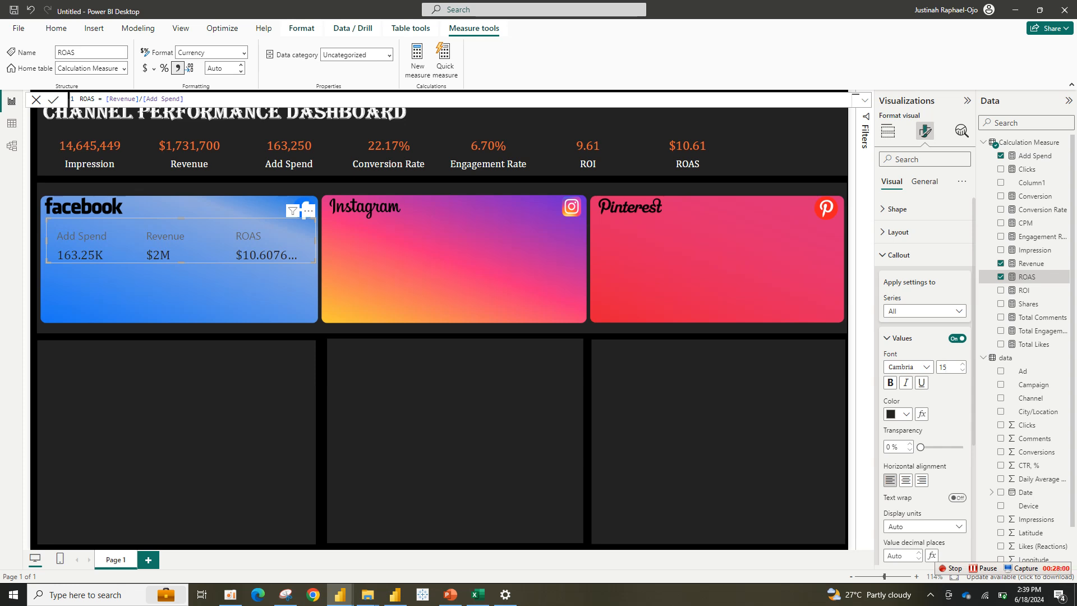
Show the Facebook card's callout values with 0 decimal places and color them white.
{"action": "scroll", "coordinate": [925, 438], "scroll_direction": "down", "scroll_amount": 1}
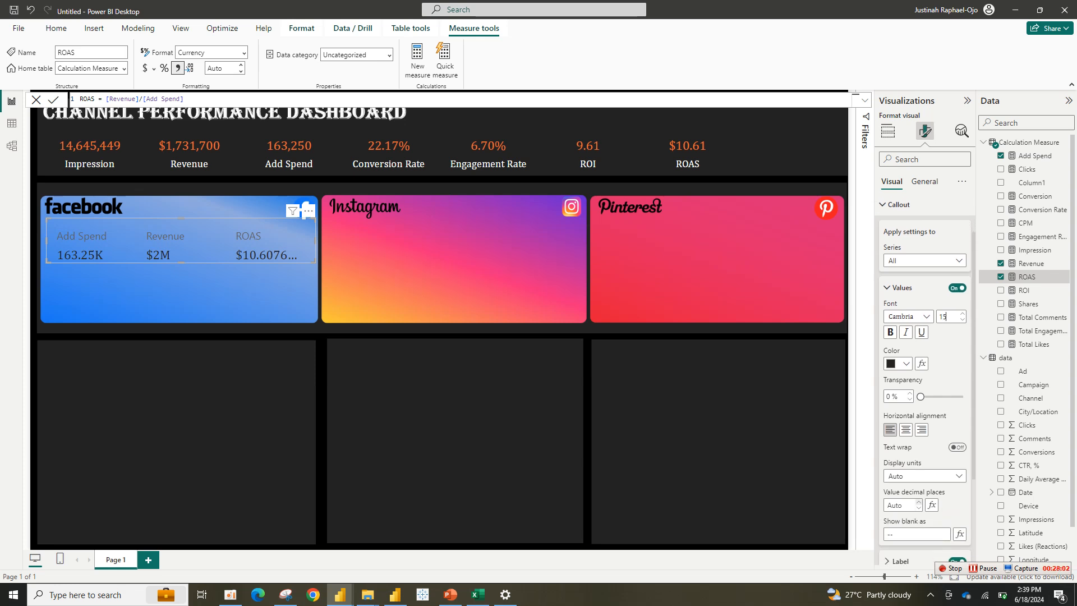
{"action": "left_click", "coordinate": [919, 502]}
{"action": "left_click", "coordinate": [919, 508]}
{"action": "left_click", "coordinate": [906, 364]}
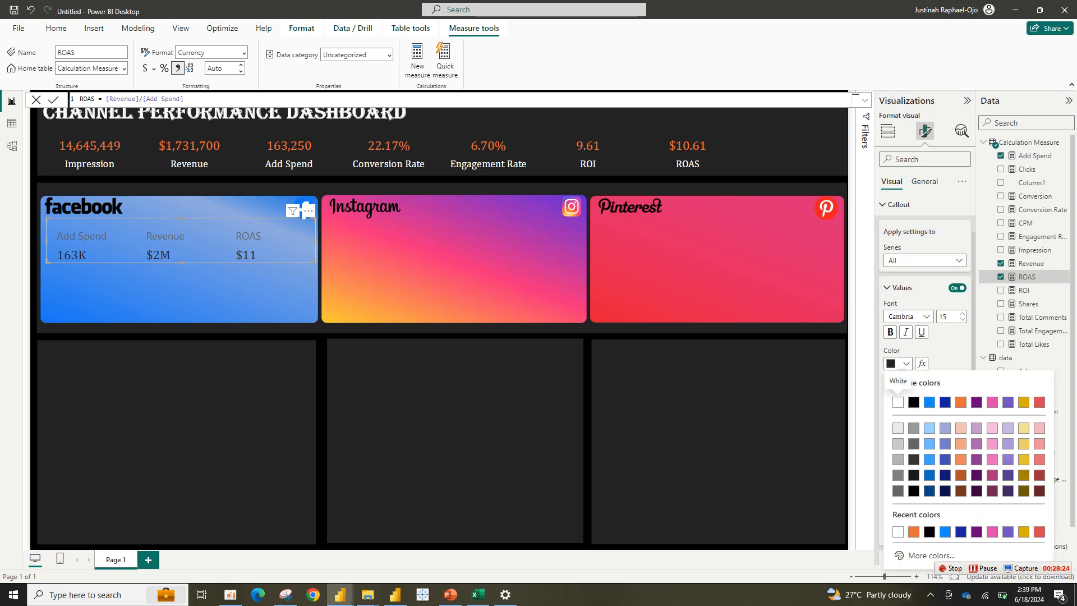
{"action": "left_click", "coordinate": [892, 399]}
{"action": "left_click", "coordinate": [888, 288]}
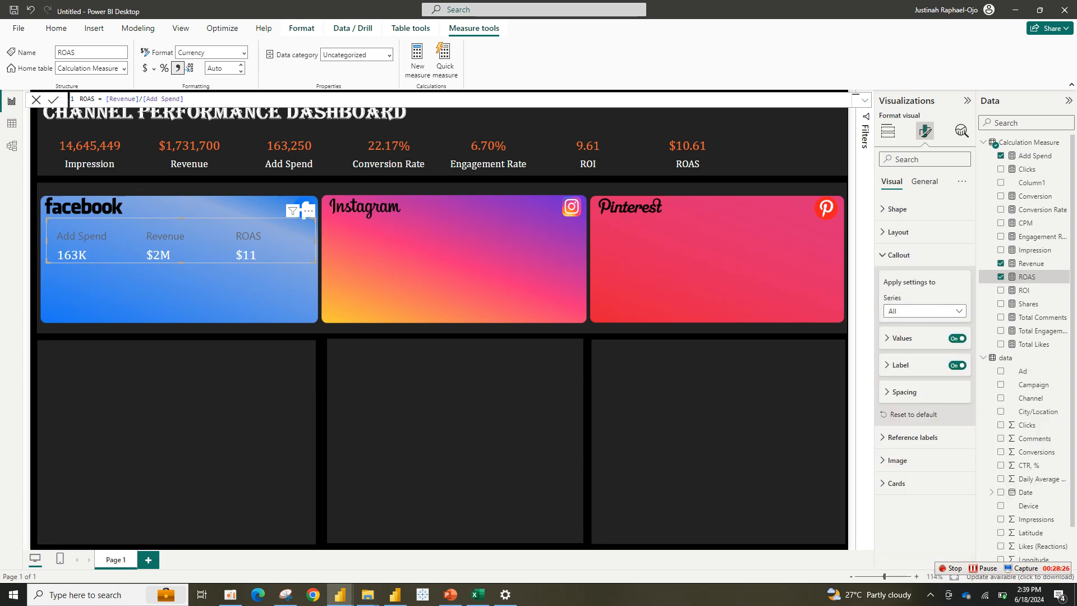
Format the Facebook card's callout labels in black, bold Cambria at size 11.
{"action": "left_click", "coordinate": [900, 364]}
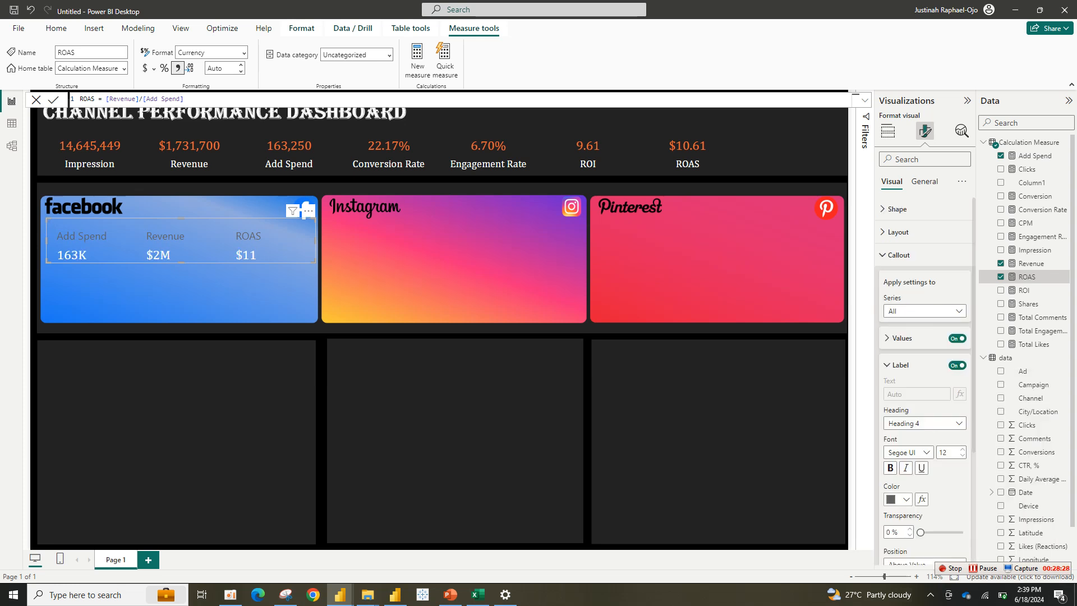
{"action": "left_click", "coordinate": [906, 499]}
{"action": "left_click", "coordinate": [913, 322]}
{"action": "left_click", "coordinate": [924, 452]}
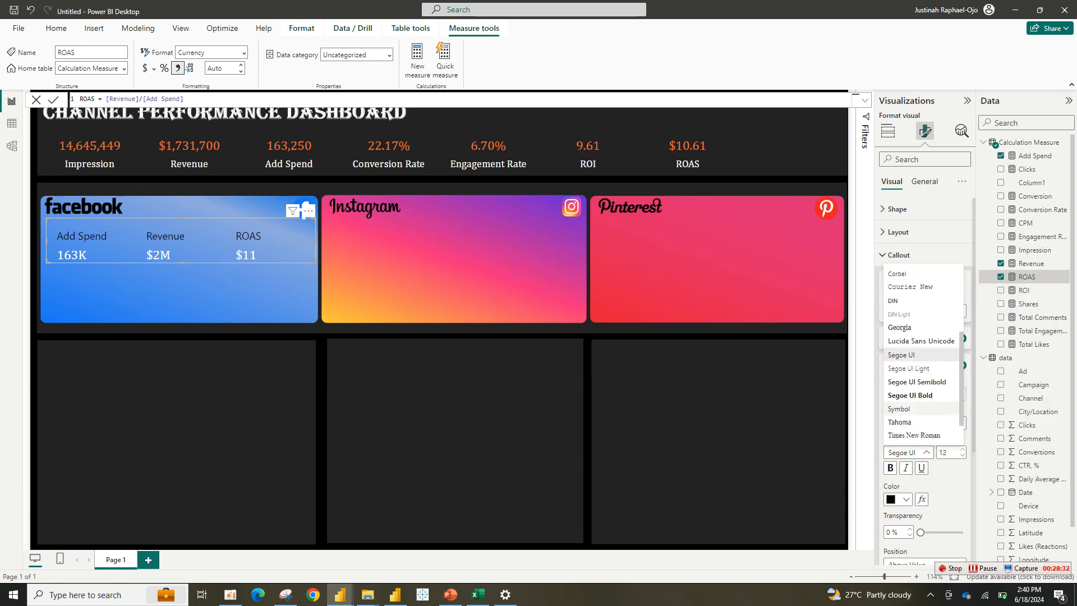
{"action": "scroll", "coordinate": [922, 317], "scroll_direction": "up", "scroll_amount": 3}
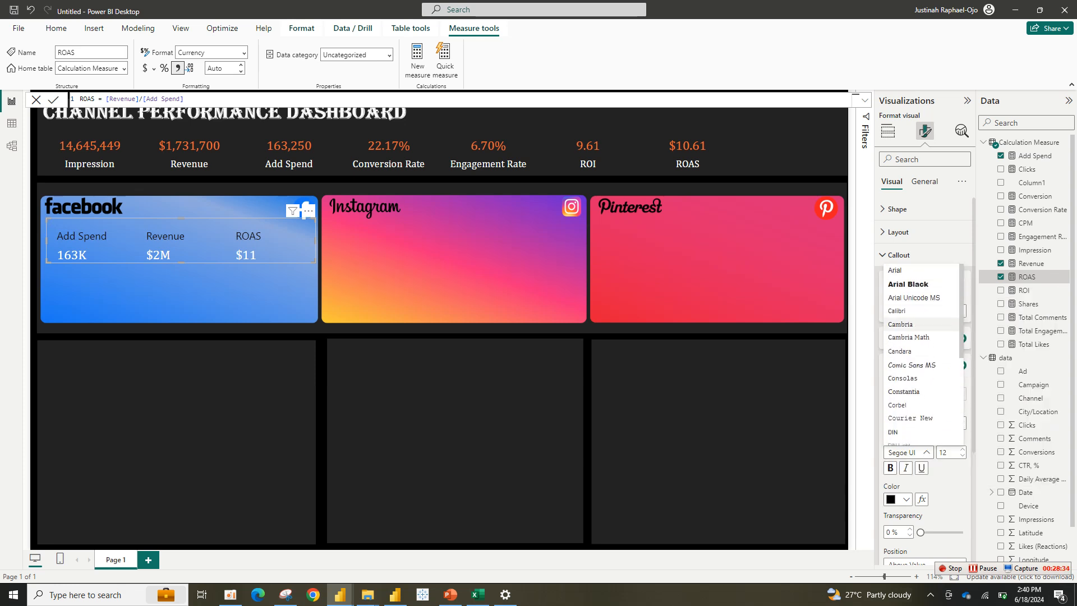
{"action": "left_click", "coordinate": [900, 324]}
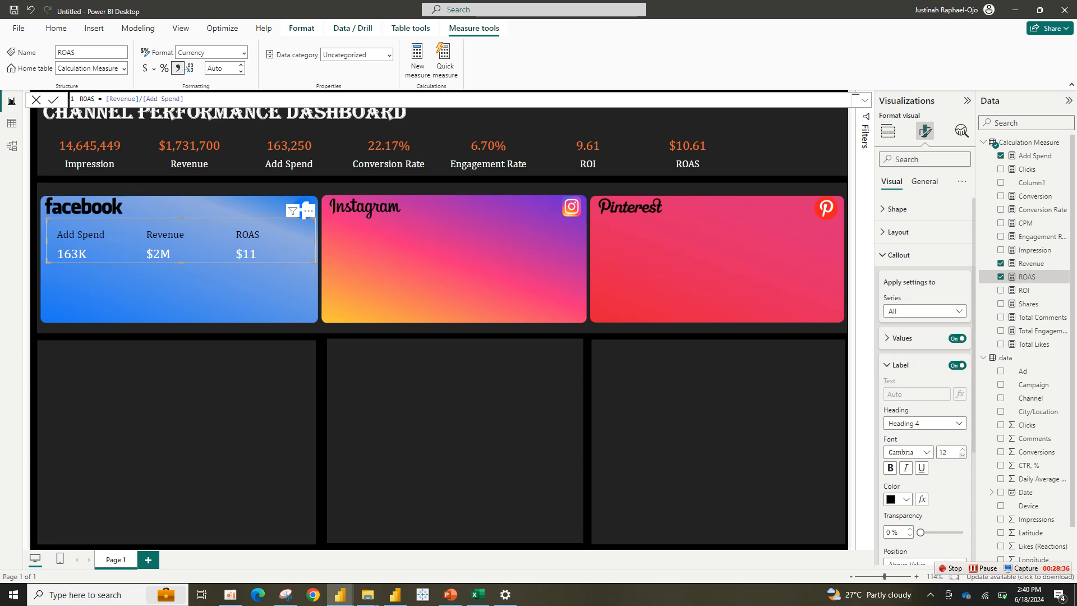
{"action": "left_click", "coordinate": [963, 456]}
{"action": "left_click", "coordinate": [890, 468]}
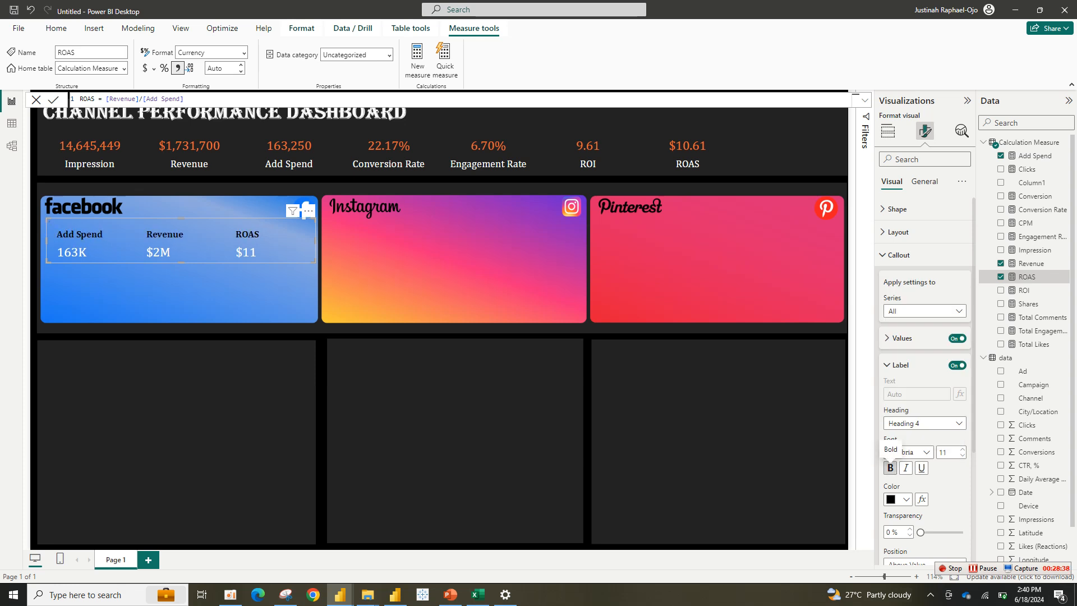
Set the Facebook card's callout labels to size 10 and position them below the values.
{"action": "left_click", "coordinate": [962, 456]}
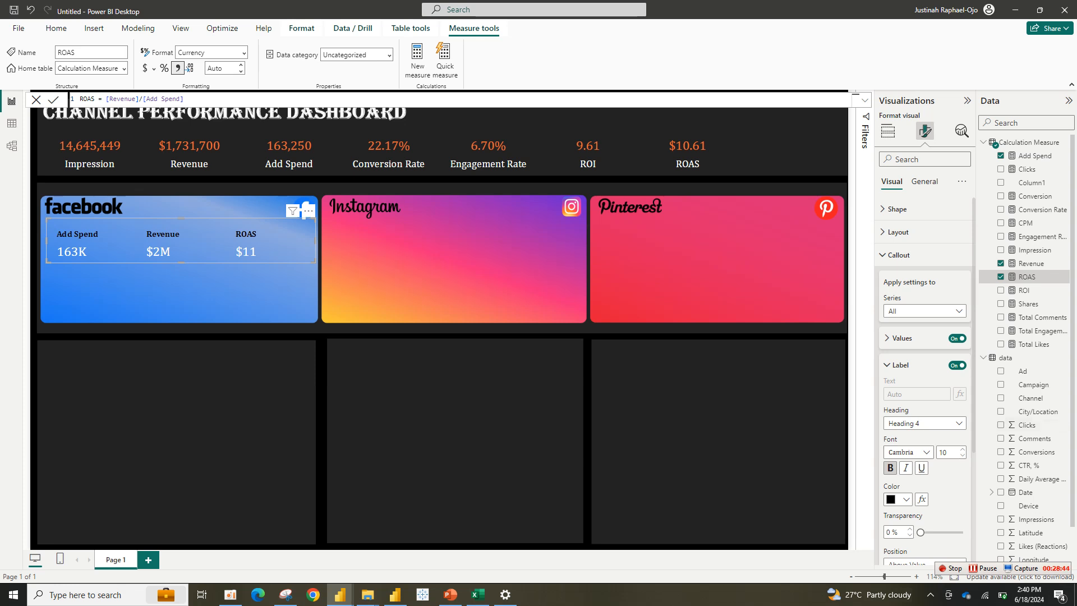
{"action": "scroll", "coordinate": [925, 393], "scroll_direction": "down", "scroll_amount": 3}
{"action": "left_click", "coordinate": [925, 477]}
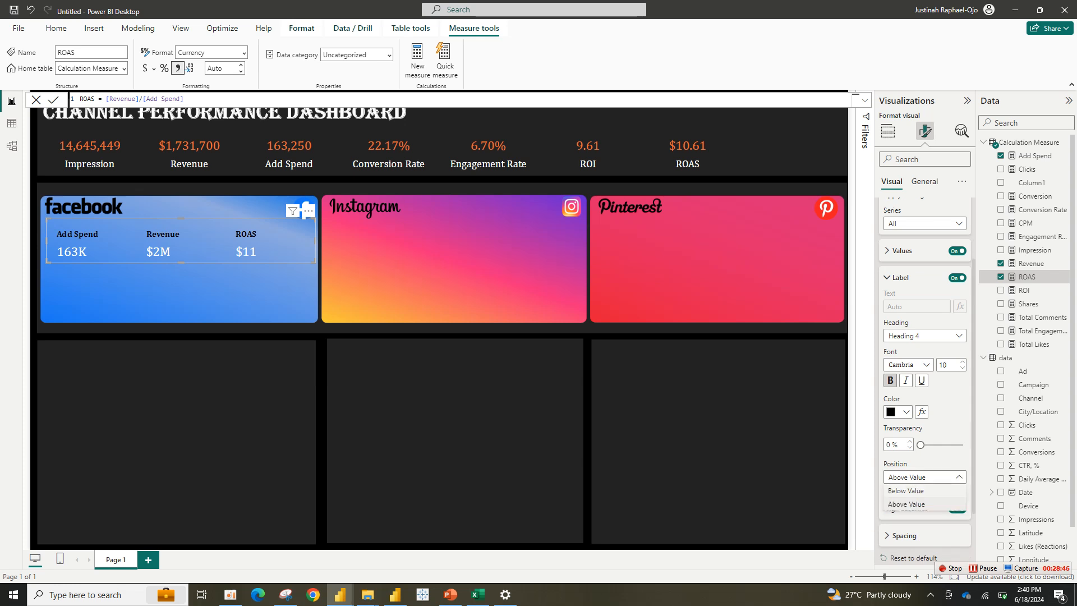
{"action": "left_click", "coordinate": [906, 490]}
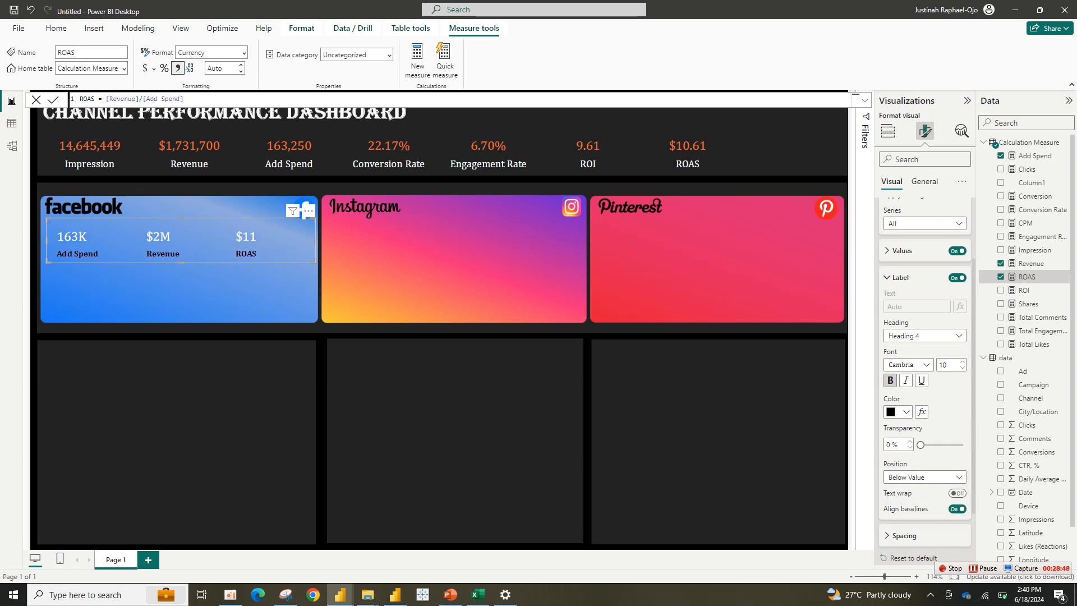
{"action": "scroll", "coordinate": [925, 337], "scroll_direction": "up", "scroll_amount": 3}
{"action": "left_click", "coordinate": [900, 365]}
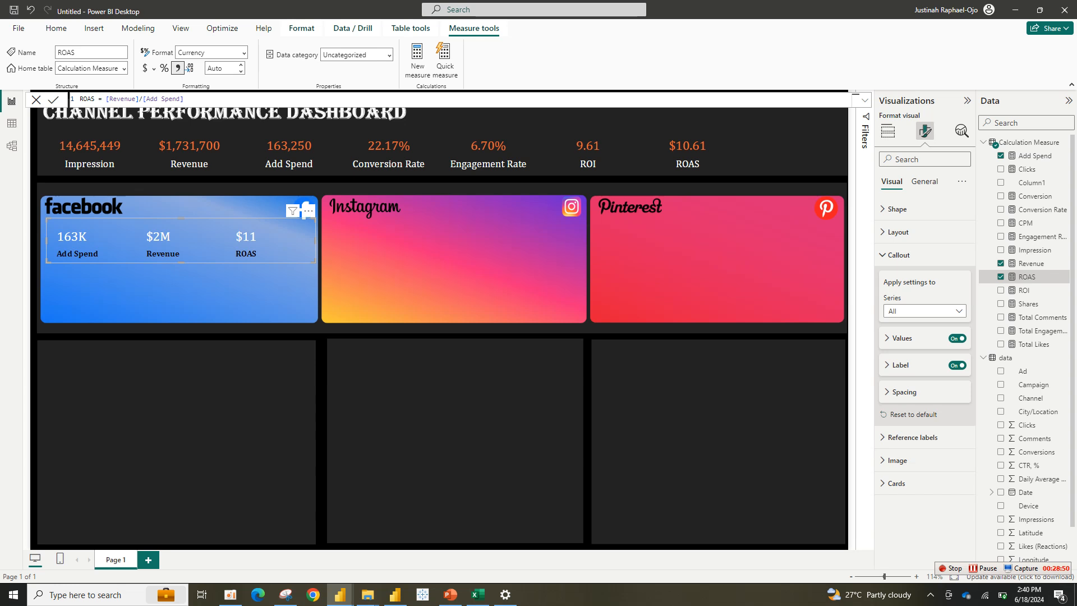
Set the display units of the Facebook card's Revenue value to Thousands.
{"action": "left_click", "coordinate": [900, 337]}
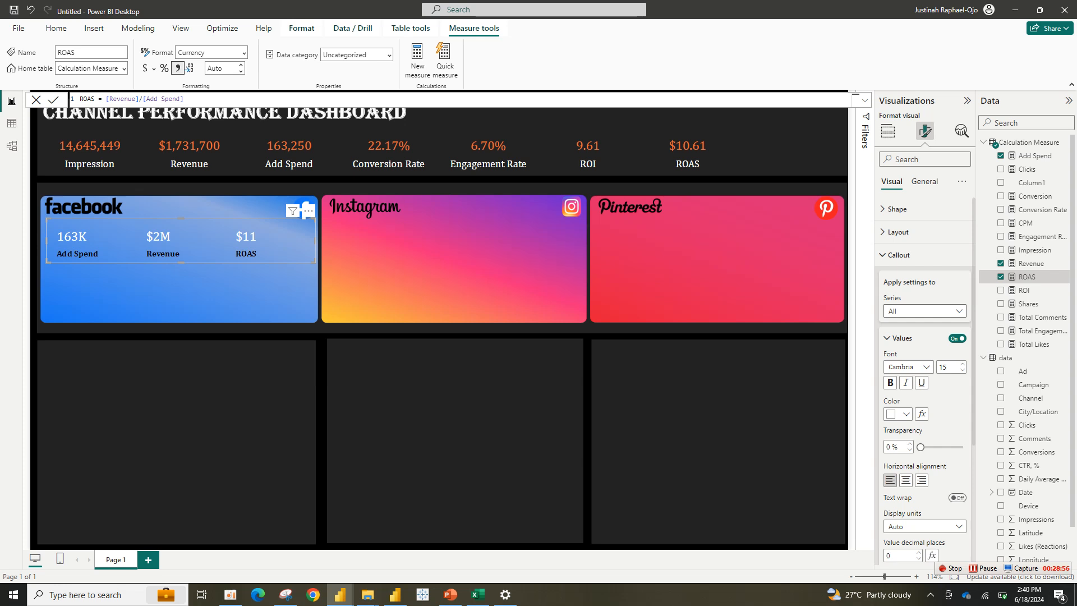
{"action": "left_click", "coordinate": [925, 311]}
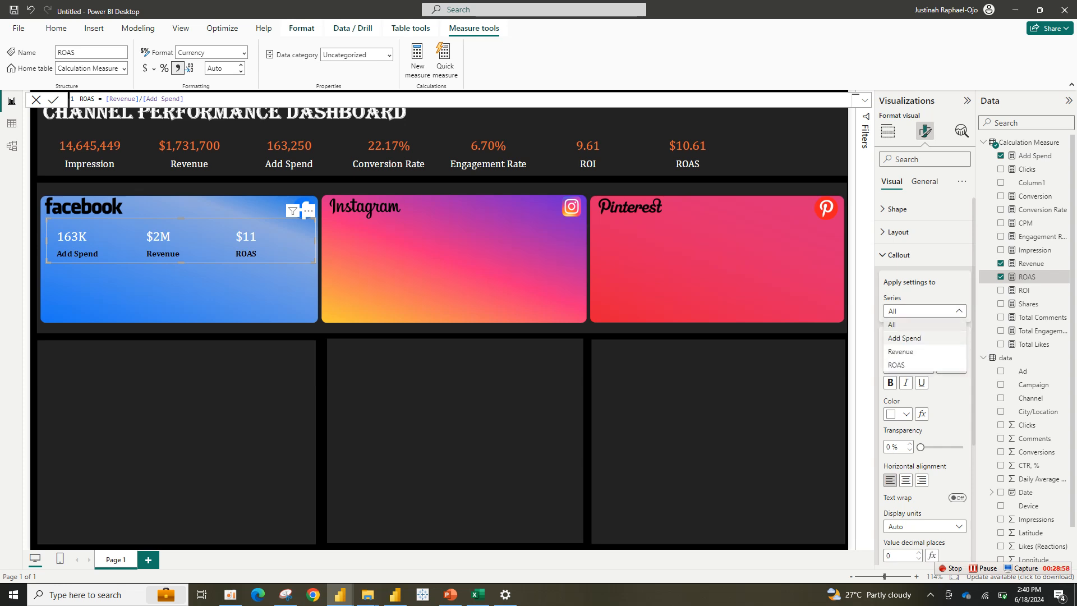
{"action": "left_click", "coordinate": [900, 351]}
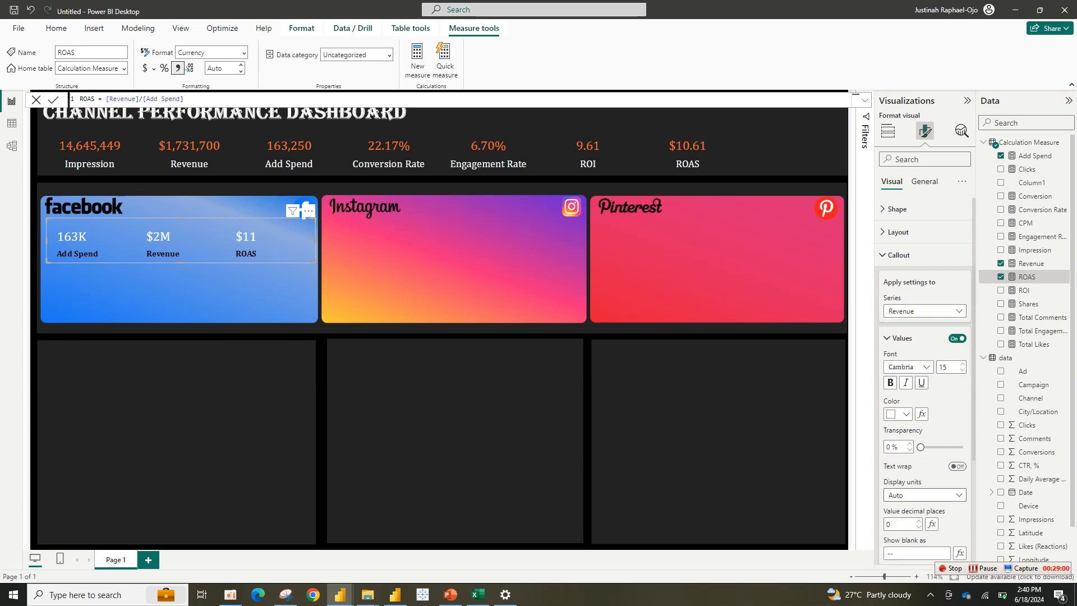
{"action": "left_click", "coordinate": [924, 494]}
{"action": "left_click", "coordinate": [909, 427]}
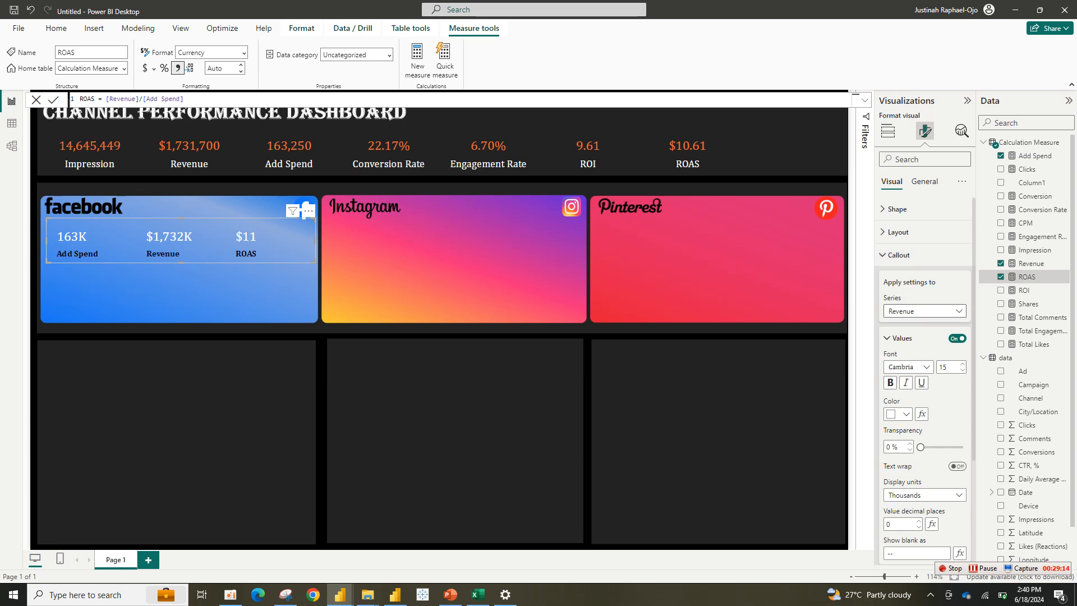
Make all callout values in the Facebook card bold and center-align them.
{"action": "left_click", "coordinate": [924, 310]}
{"action": "left_click", "coordinate": [898, 325]}
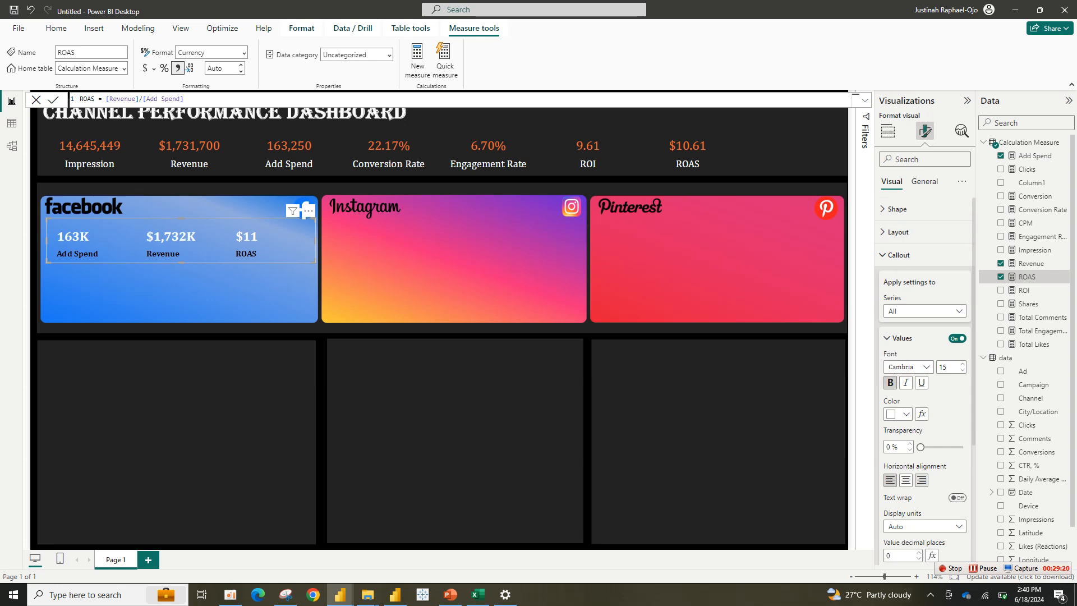
{"action": "left_click", "coordinate": [905, 480]}
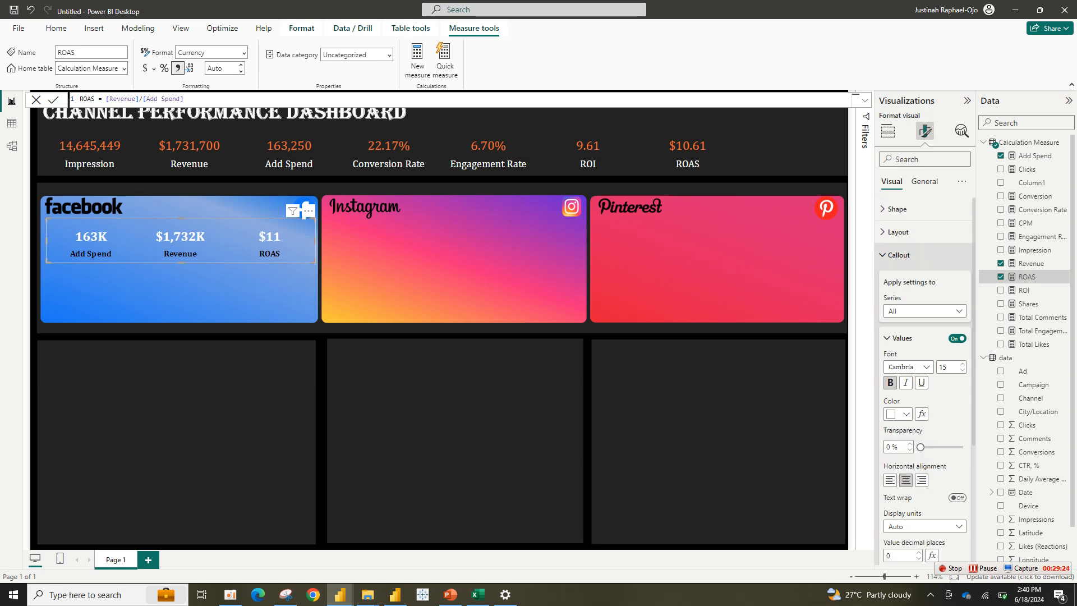
{"action": "left_click", "coordinate": [898, 255]}
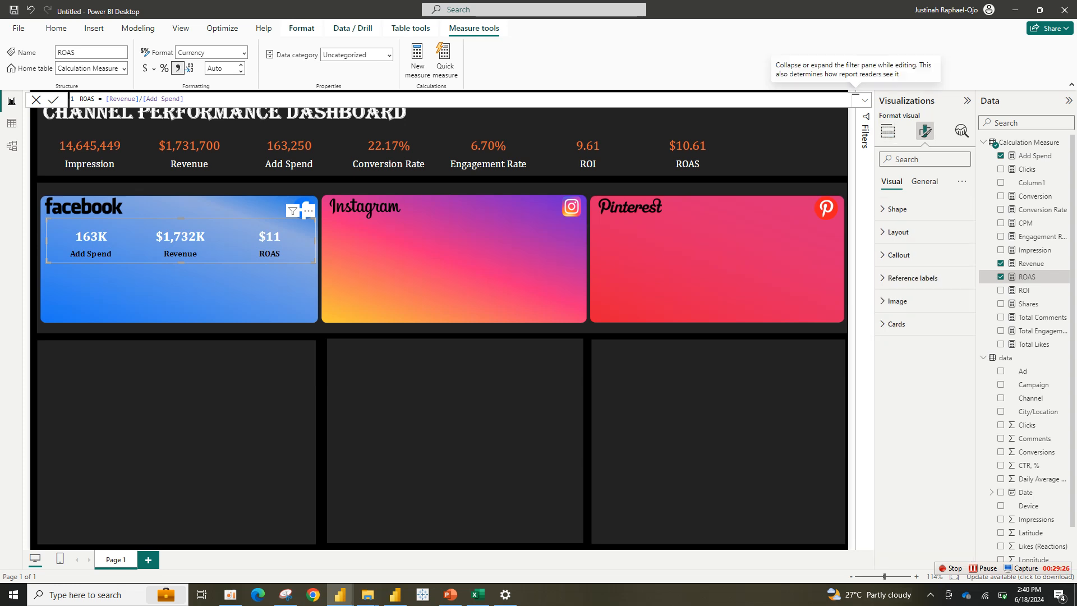
Add Channel as a visual-level filter on the Facebook card and limit it to Facebook.
{"action": "left_click", "coordinate": [856, 94]}
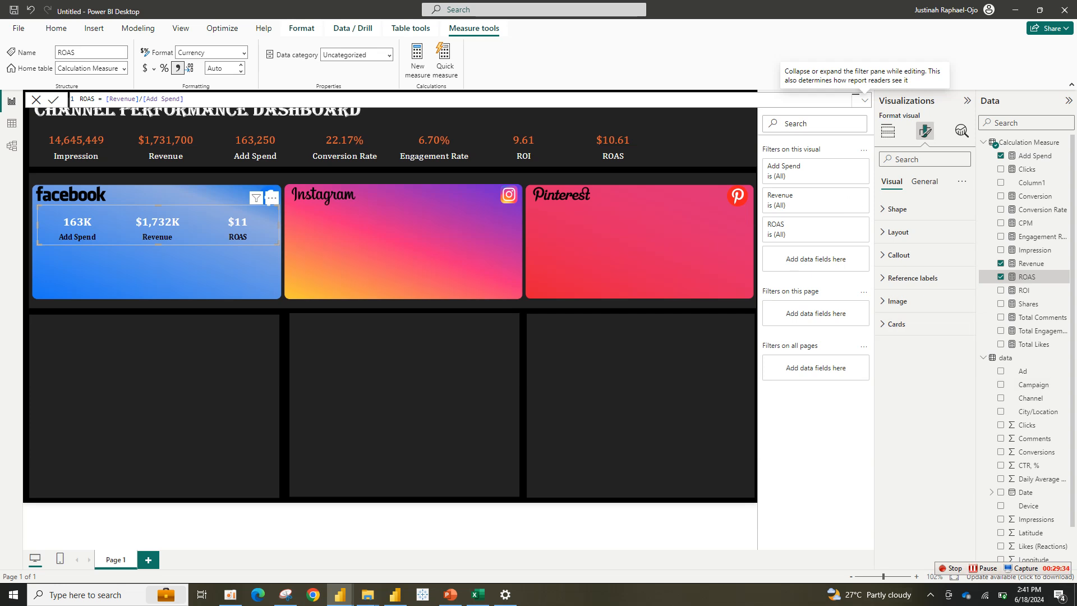
{"action": "left_click_drag", "start_coordinate": [1031, 397], "coordinate": [819, 177]}
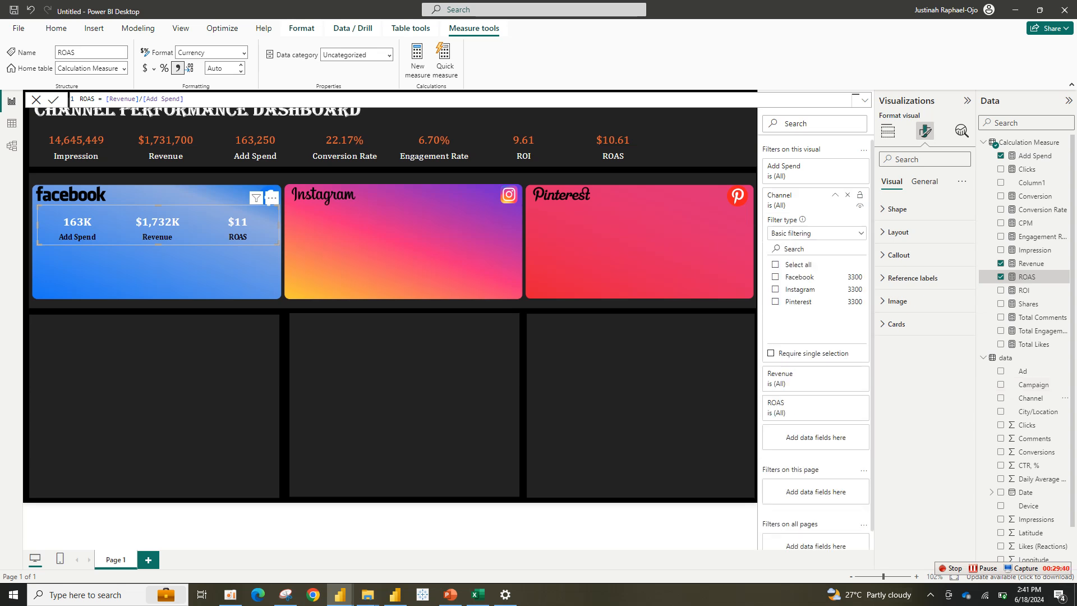
{"action": "left_click", "coordinate": [776, 277]}
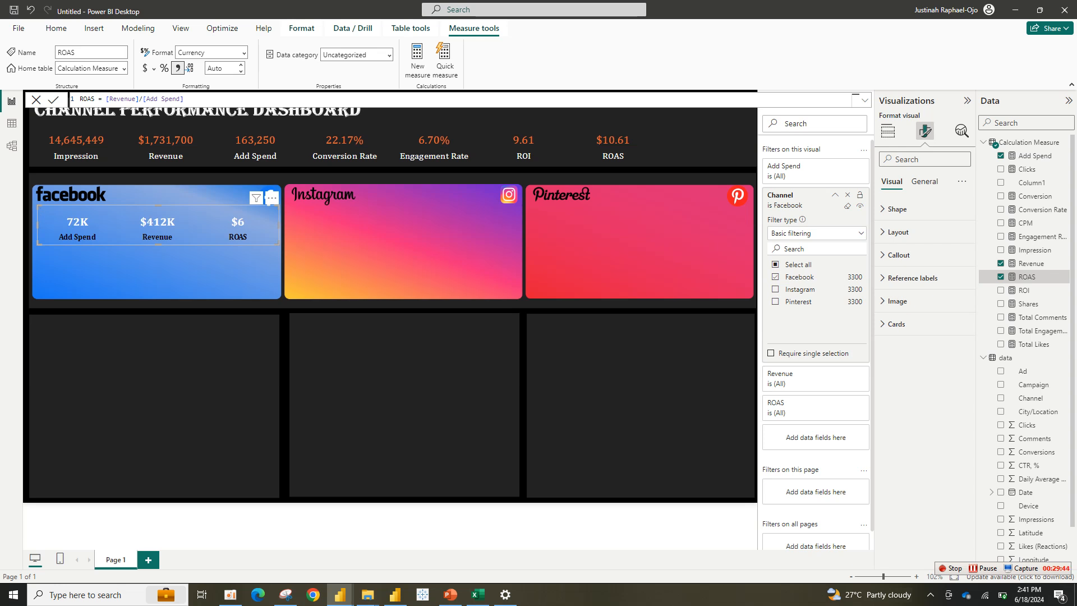
{"action": "left_click", "coordinate": [776, 276]}
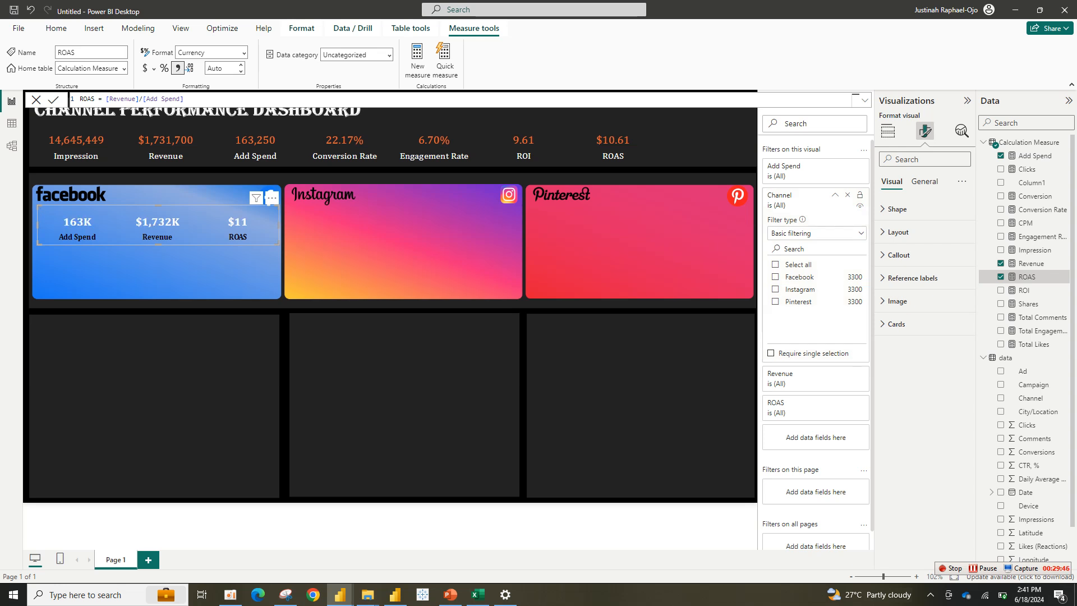
{"action": "left_click", "coordinate": [775, 277]}
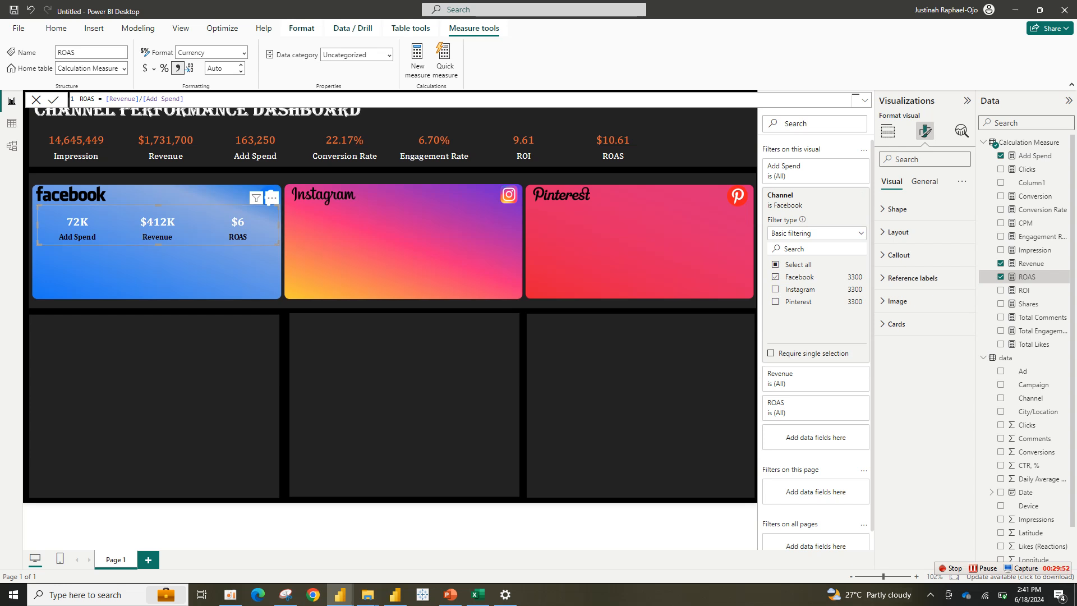
Make two copies of the Facebook card visual and place them beneath the original within the Facebook panel.
{"action": "key", "text": "ctrl+c"}
{"action": "key", "text": "ctrl+v"}
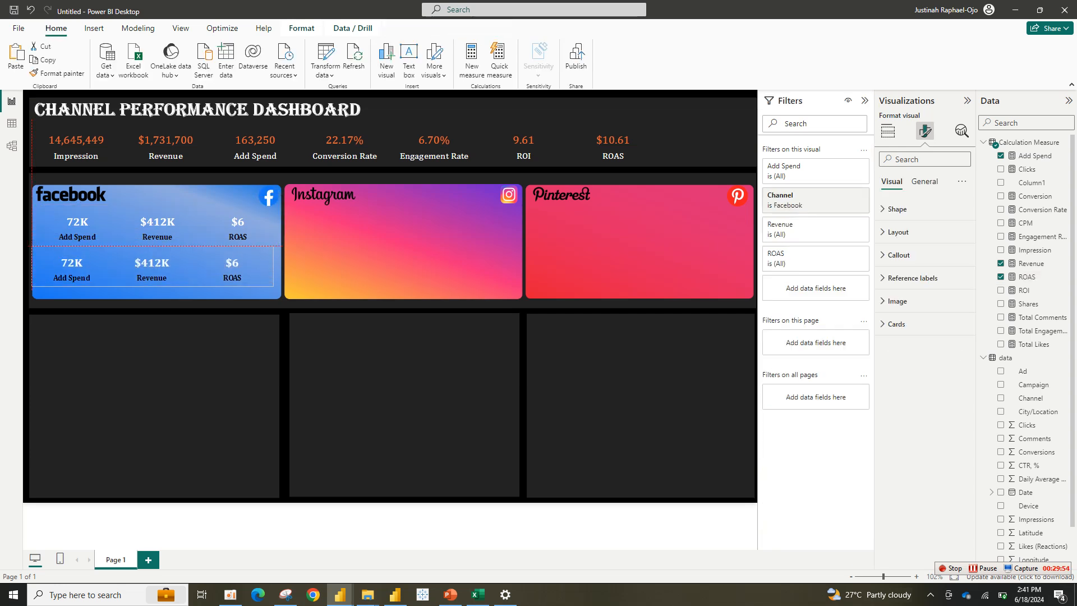
{"action": "left_click_drag", "start_coordinate": [153, 266], "coordinate": [158, 255]}
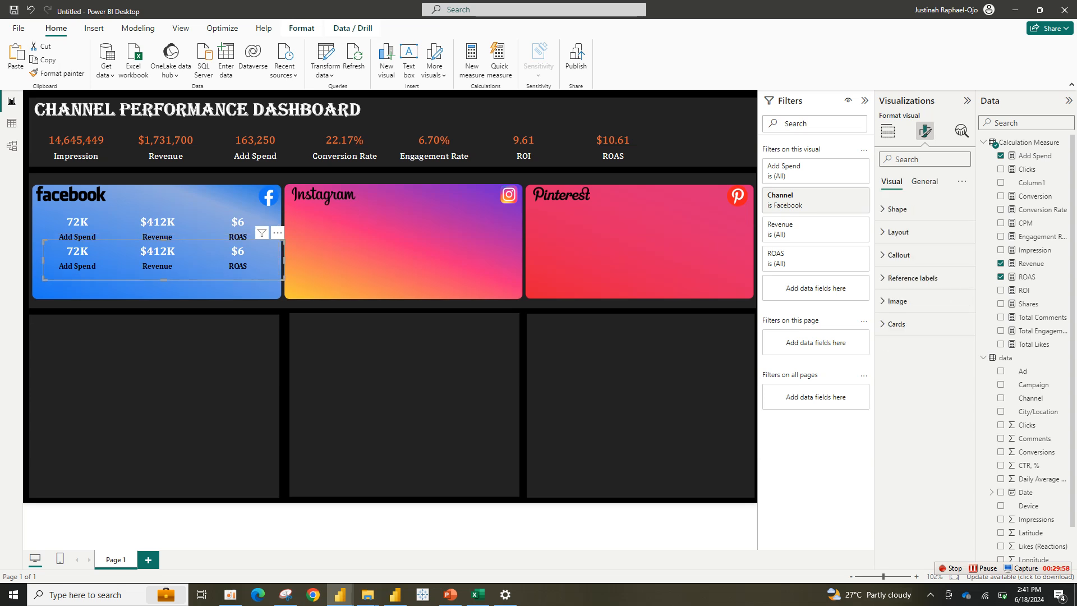
{"action": "key", "text": "ctrl+v"}
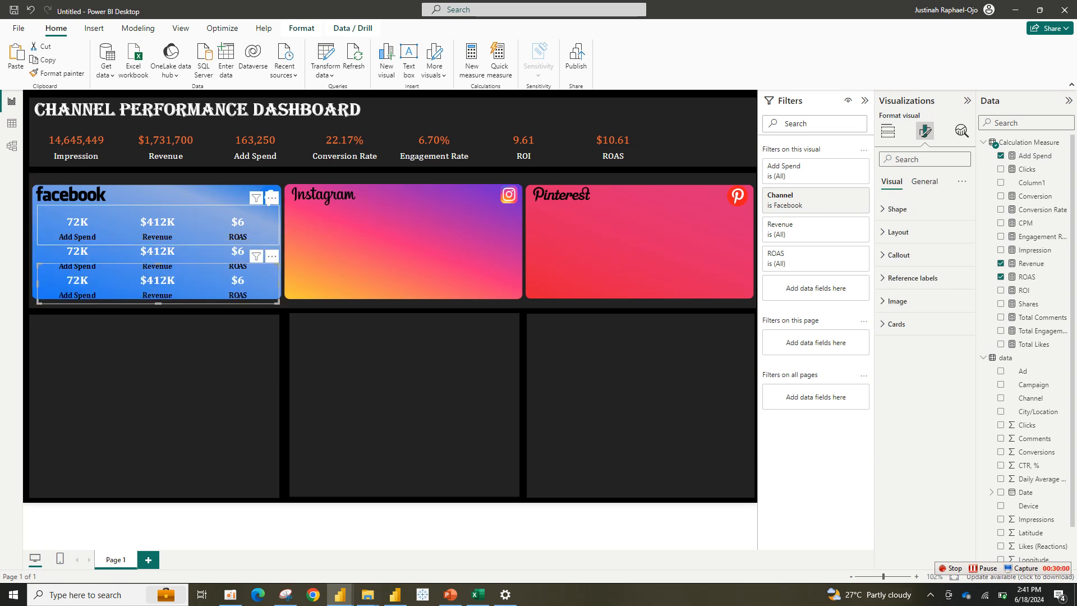
Align the three card visuals in the Facebook panel and space them evenly as three stacked rows.
{"action": "left_click", "coordinate": [271, 199]}
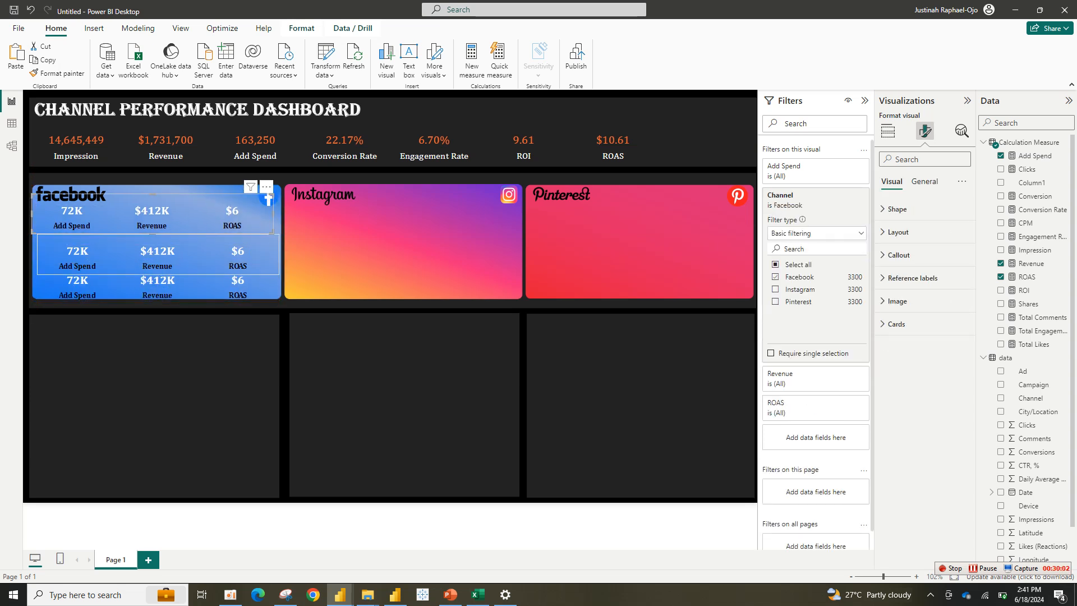
{"action": "left_click_drag", "start_coordinate": [273, 211], "coordinate": [268, 199]}
{"action": "left_click_drag", "start_coordinate": [159, 255], "coordinate": [158, 248]}
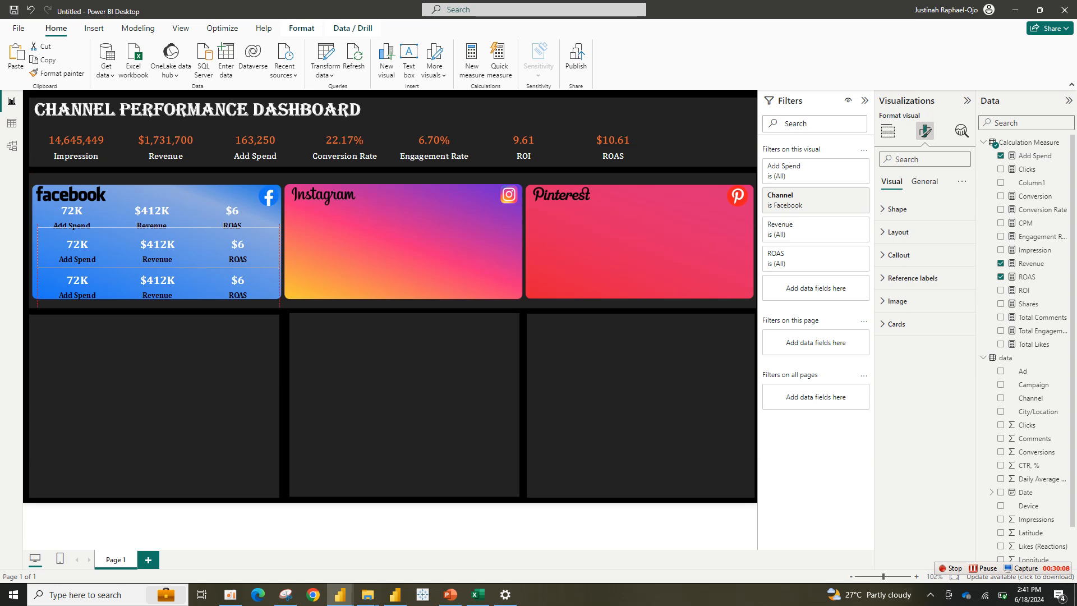
{"action": "key", "text": "Down"}
{"action": "left_click_drag", "start_coordinate": [153, 214], "coordinate": [158, 214]}
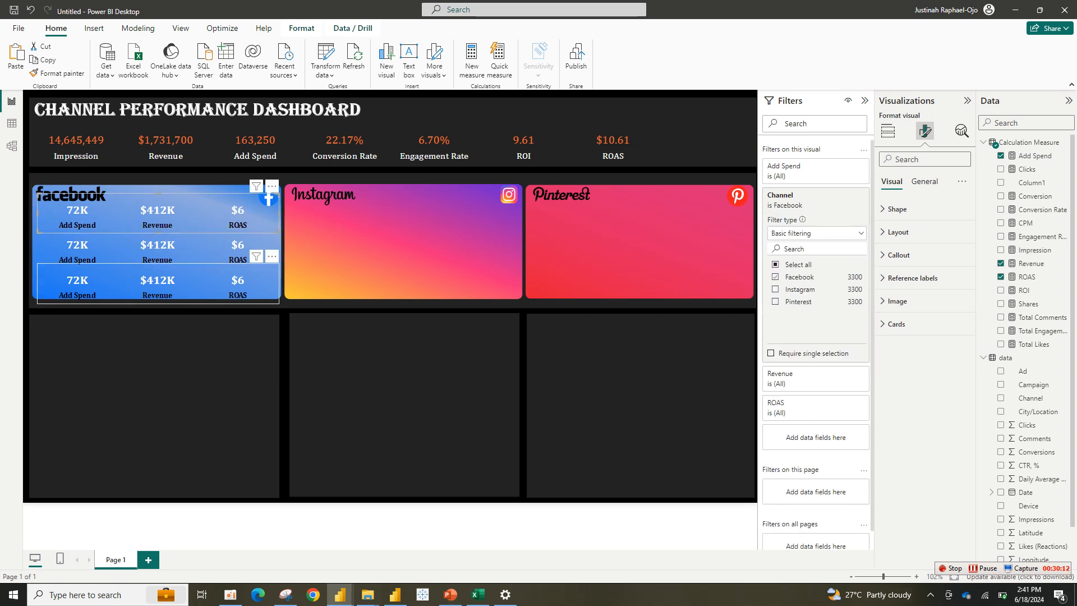
{"action": "left_click_drag", "start_coordinate": [158, 285], "coordinate": [157, 282]}
{"action": "key", "text": "Escape"}
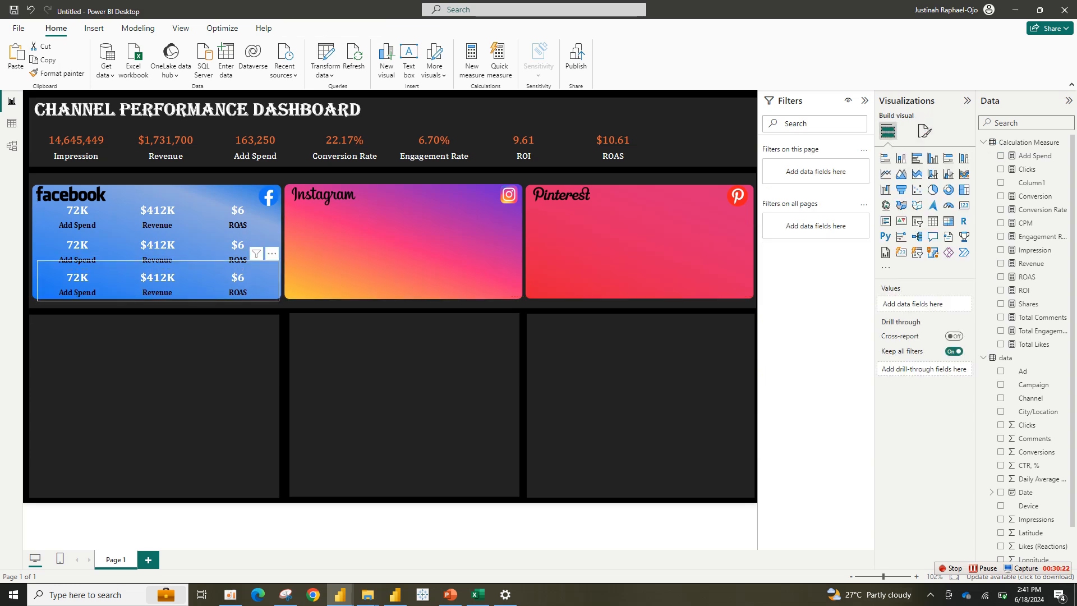
Copy all three Facebook card visuals together and place the copies over the Instagram panel.
{"action": "left_click", "coordinate": [158, 282]}
{"action": "left_click", "coordinate": [158, 247], "text": "ctrl"}
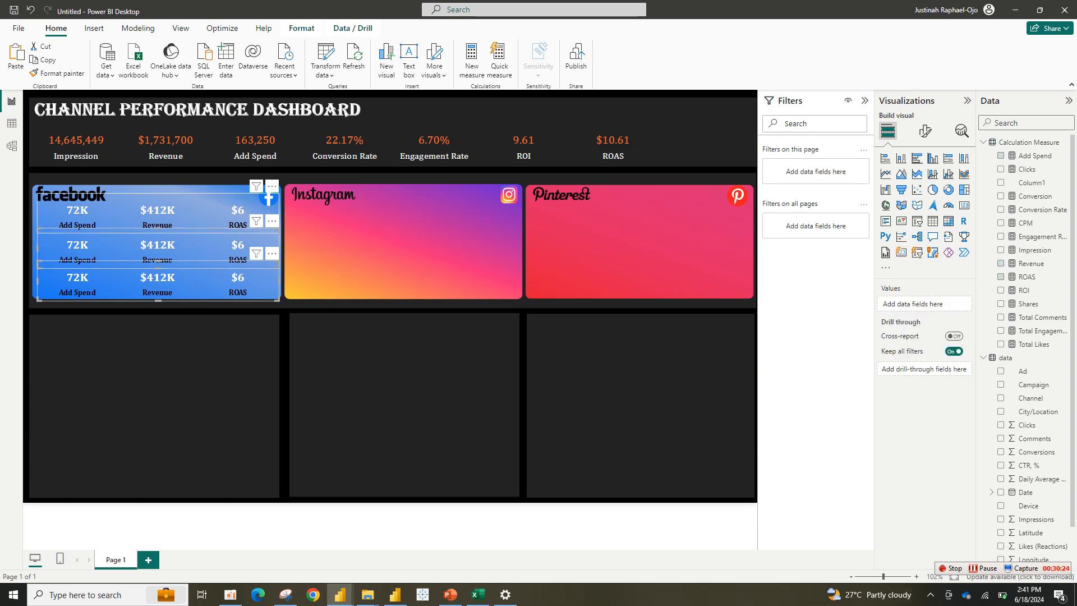
{"action": "key", "text": "ctrl+c"}
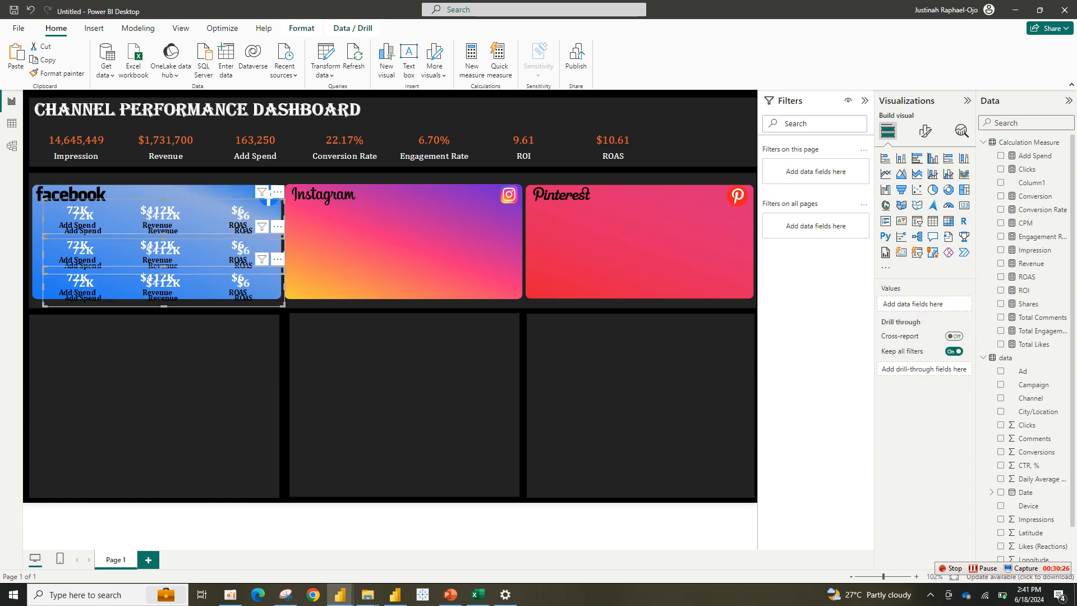
{"action": "key", "text": "ctrl+v"}
{"action": "left_click_drag", "start_coordinate": [364, 252], "coordinate": [404, 245]}
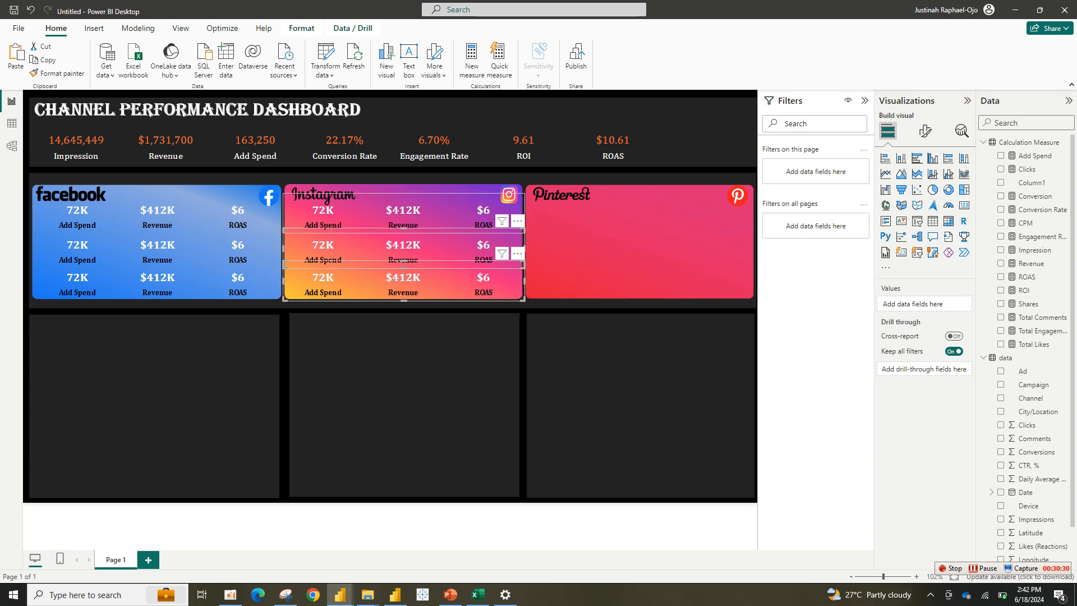
{"action": "left_click", "coordinate": [404, 213]}
{"action": "key", "text": "ctrl+c"}
{"action": "key", "text": "ctrl+v"}
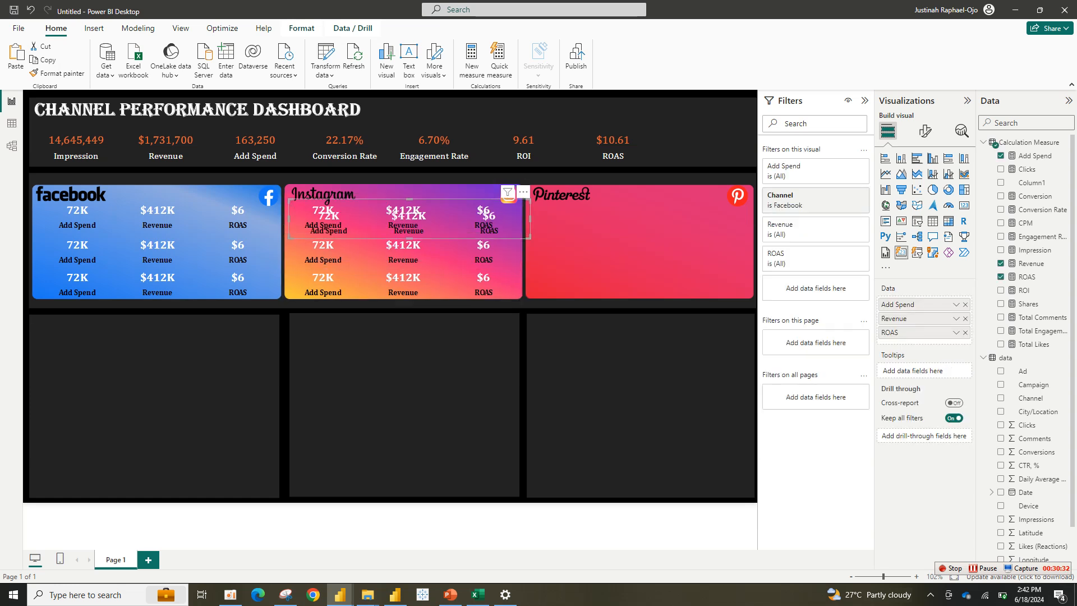
{"action": "key", "text": "ctrl+z"}
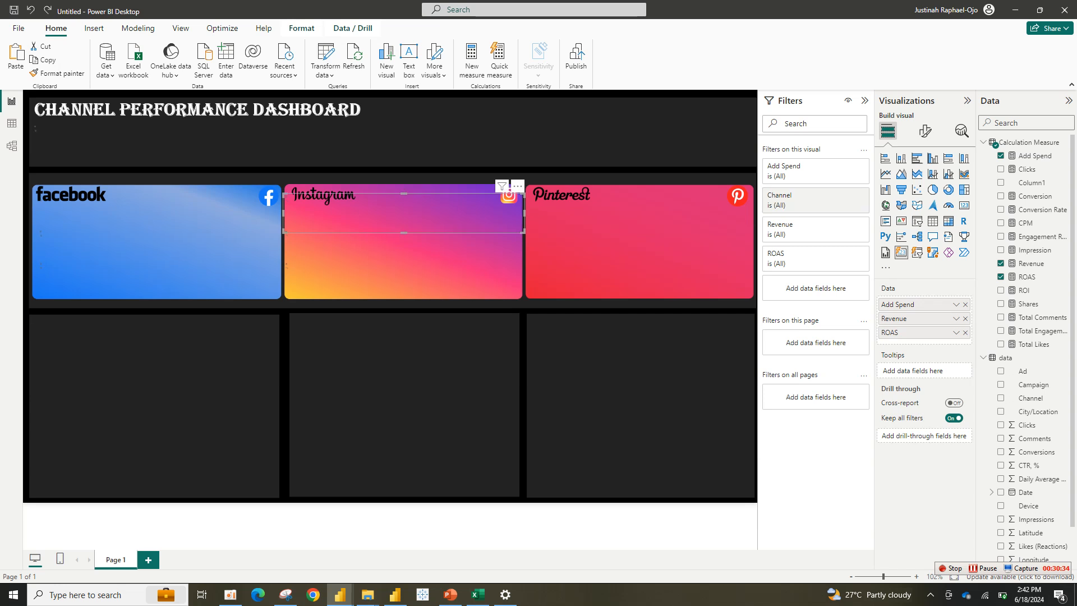
Copy all three Instagram card visuals together and place the copies over the Pinterest panel.
{"action": "left_click", "coordinate": [404, 247], "text": "ctrl"}
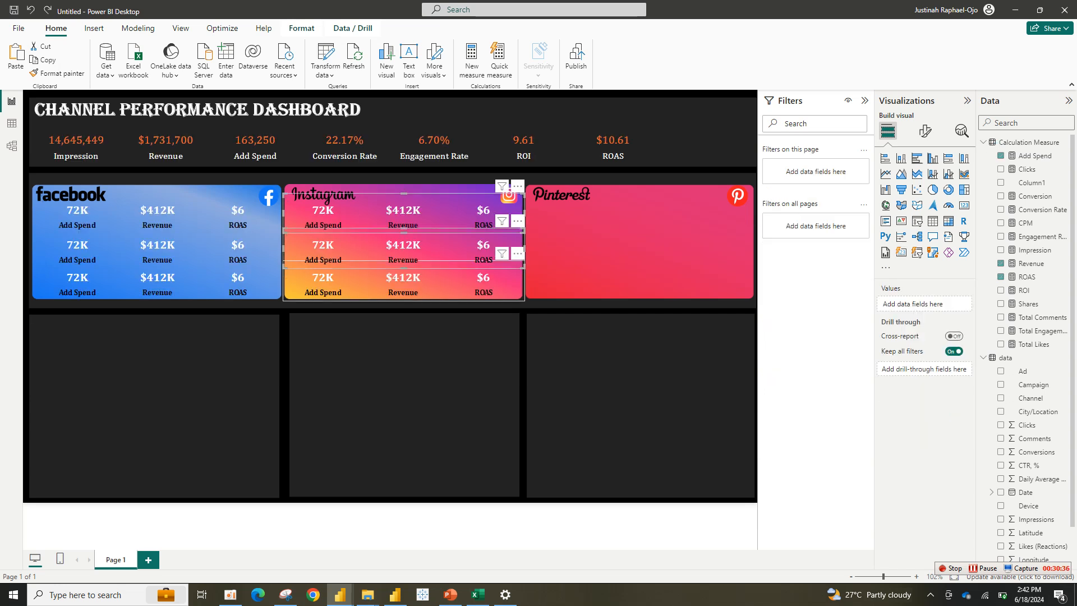
{"action": "left_click", "coordinate": [404, 282], "text": "ctrl"}
{"action": "key", "text": "ctrl+c"}
{"action": "key", "text": "ctrl+v"}
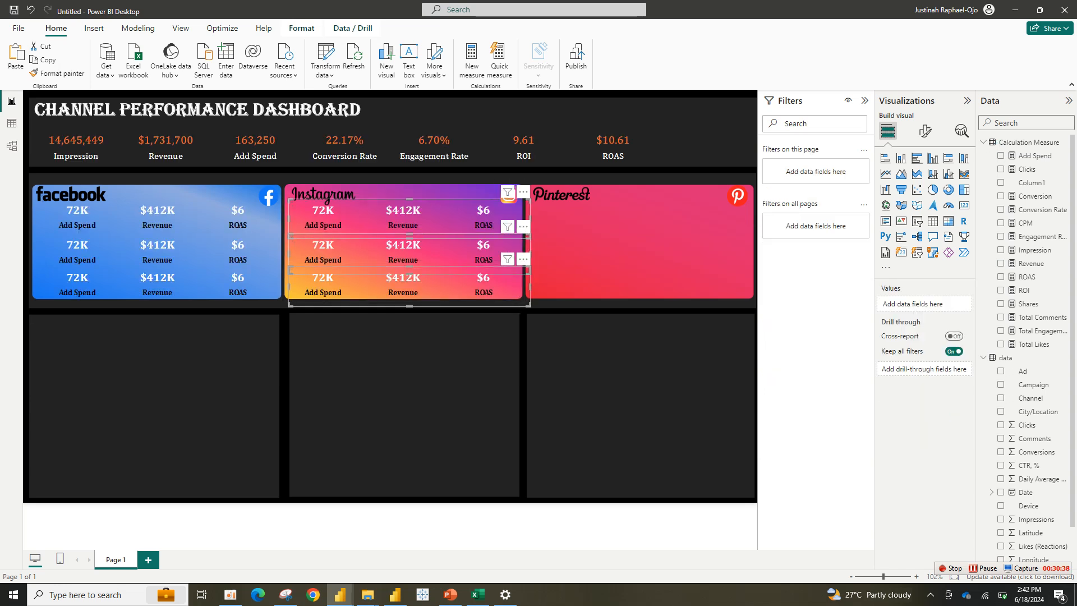
{"action": "left_click_drag", "start_coordinate": [404, 283], "coordinate": [630, 279]}
{"action": "left_click", "coordinate": [631, 279]}
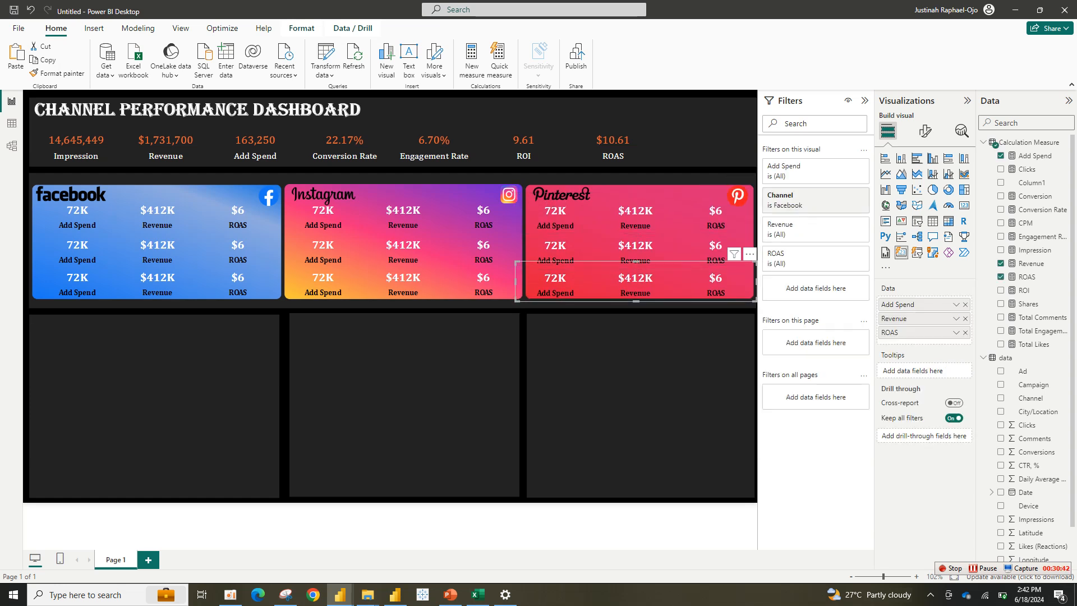
{"action": "left_click", "coordinate": [618, 359]}
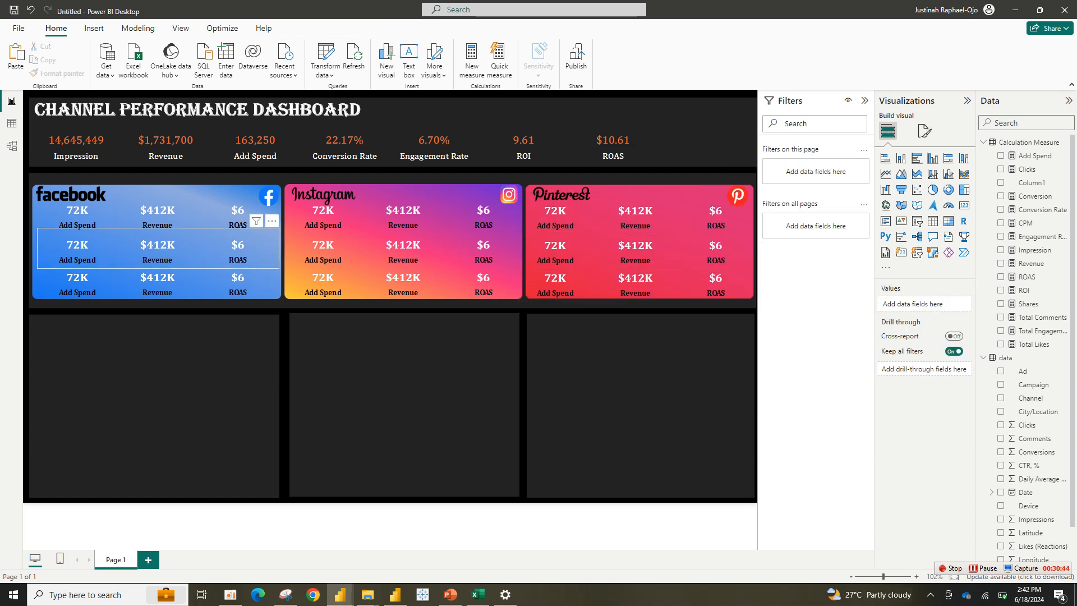
Select the middle Facebook card visual and check the finished Channel Performance Dashboard report for the metrics its row uses.
{"action": "left_click", "coordinate": [78, 228]}
{"action": "mouse_move", "coordinate": [340, 594]}
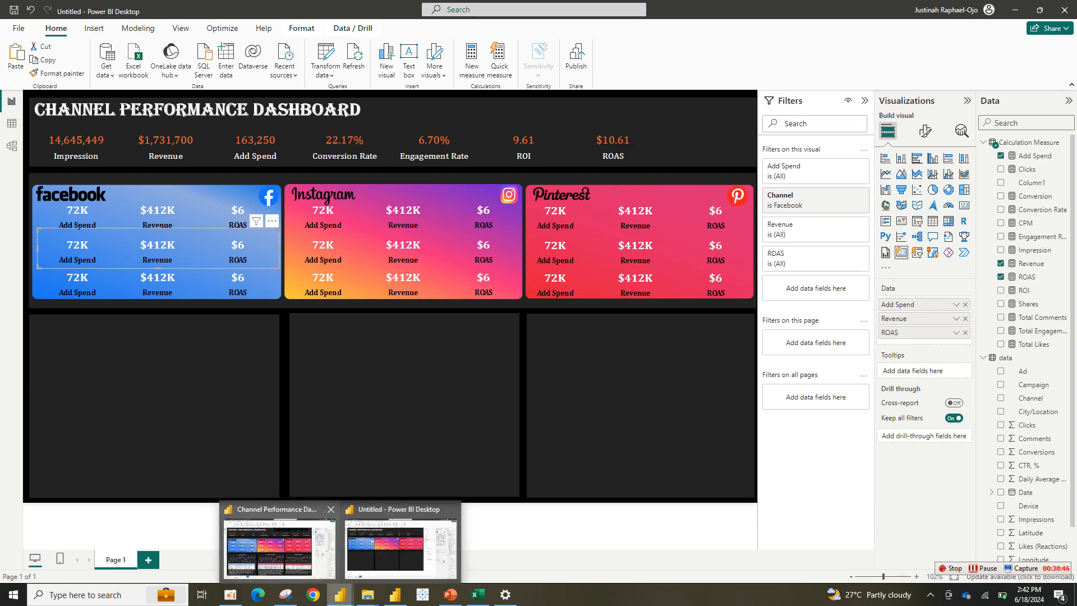
{"action": "left_click", "coordinate": [275, 527]}
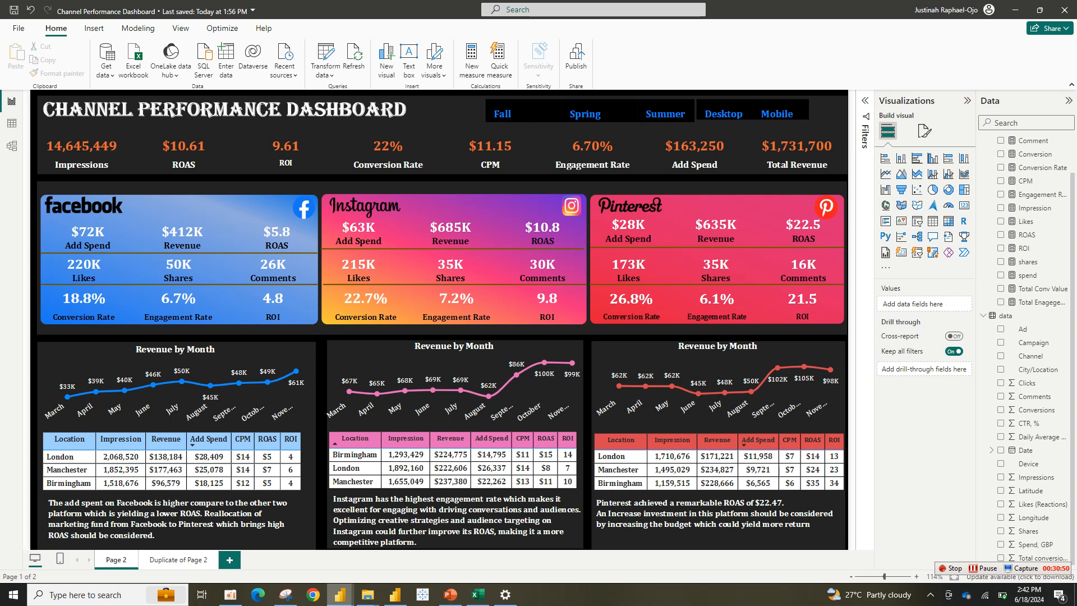
{"action": "mouse_move", "coordinate": [339, 595]}
{"action": "left_click", "coordinate": [405, 546]}
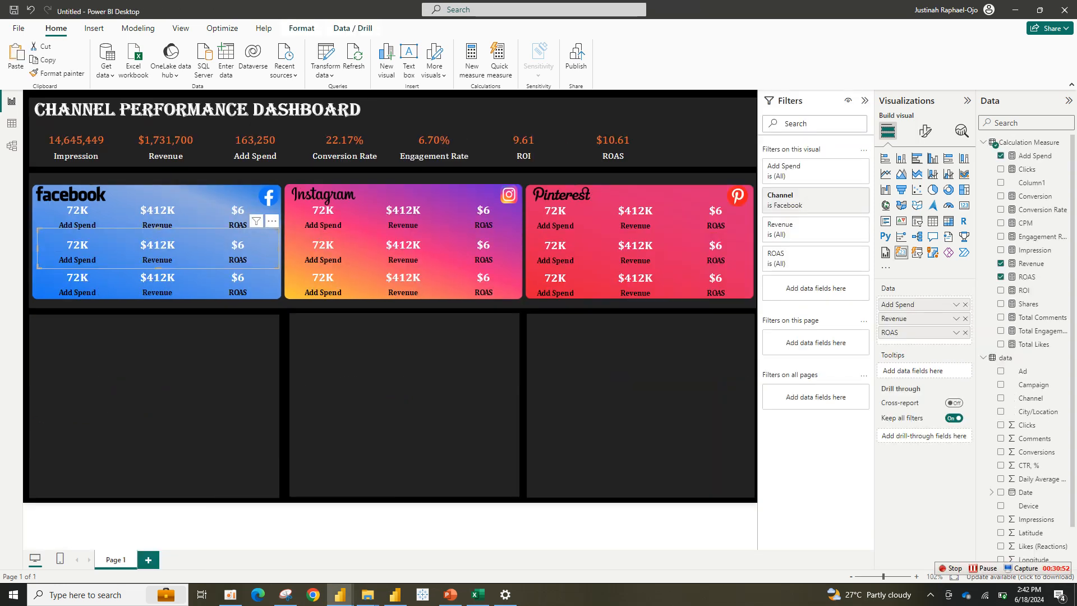
Replace the metrics in the middle Facebook card with Total Likes, Shares and Total Comments from the Calculation Measure table.
{"action": "left_click", "coordinate": [965, 304]}
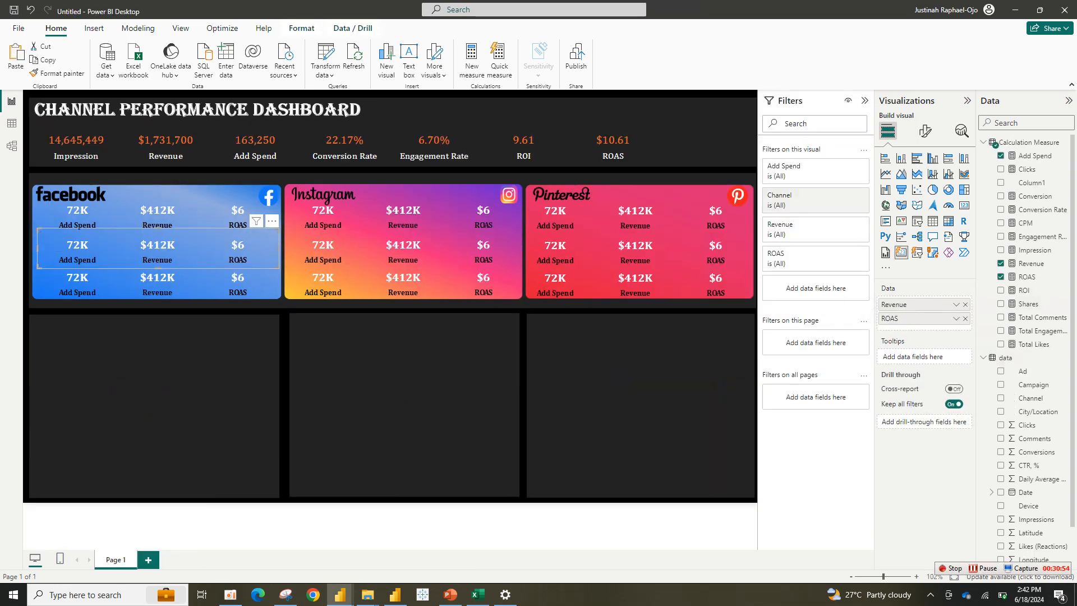
{"action": "left_click", "coordinate": [965, 305]}
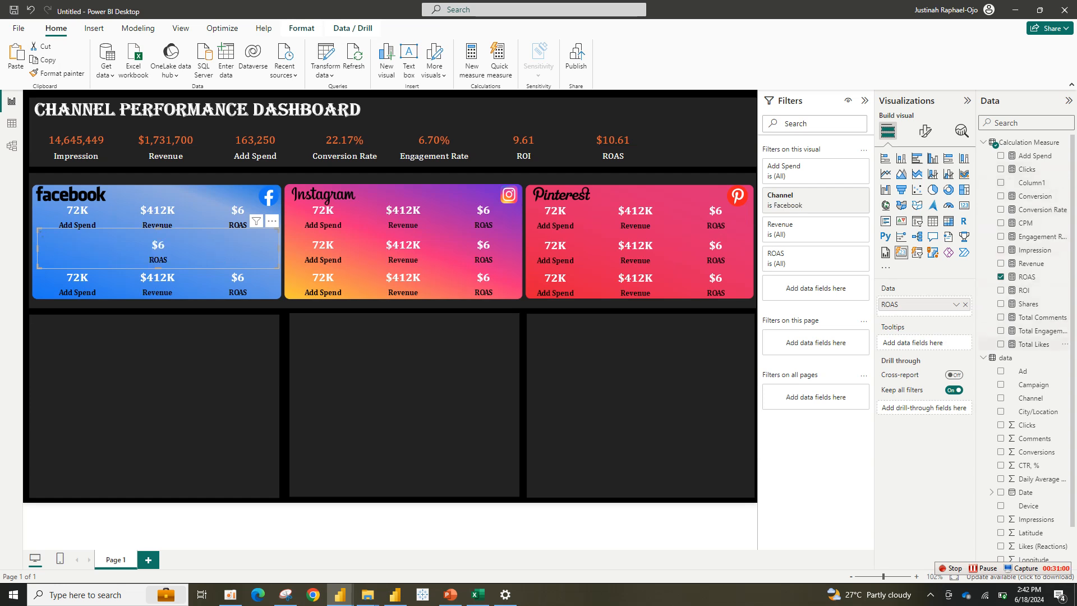
{"action": "left_click_drag", "start_coordinate": [1034, 344], "coordinate": [920, 313]}
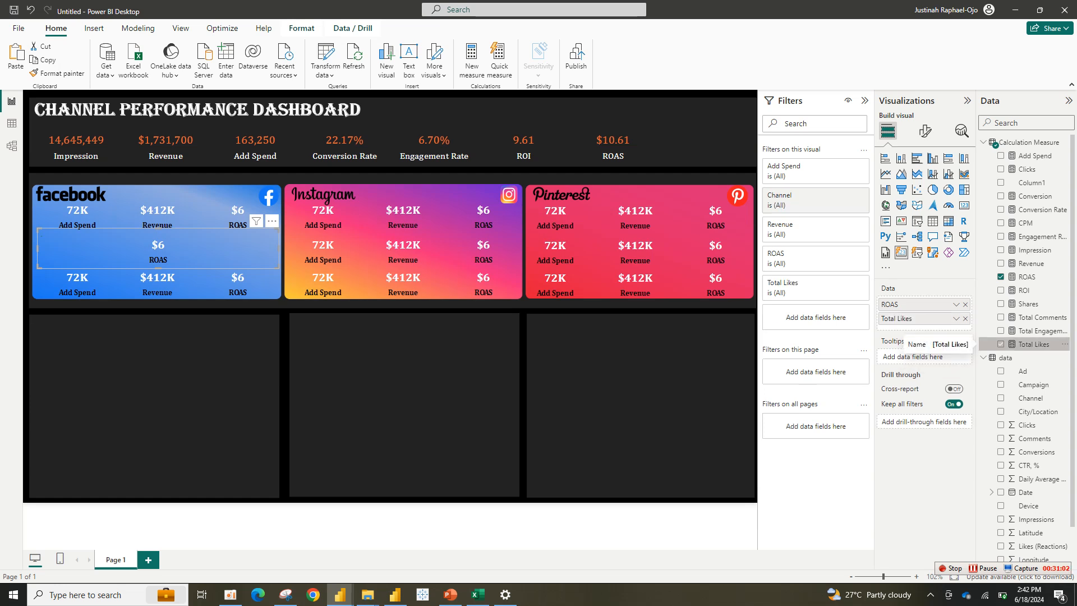
{"action": "left_click", "coordinate": [965, 304]}
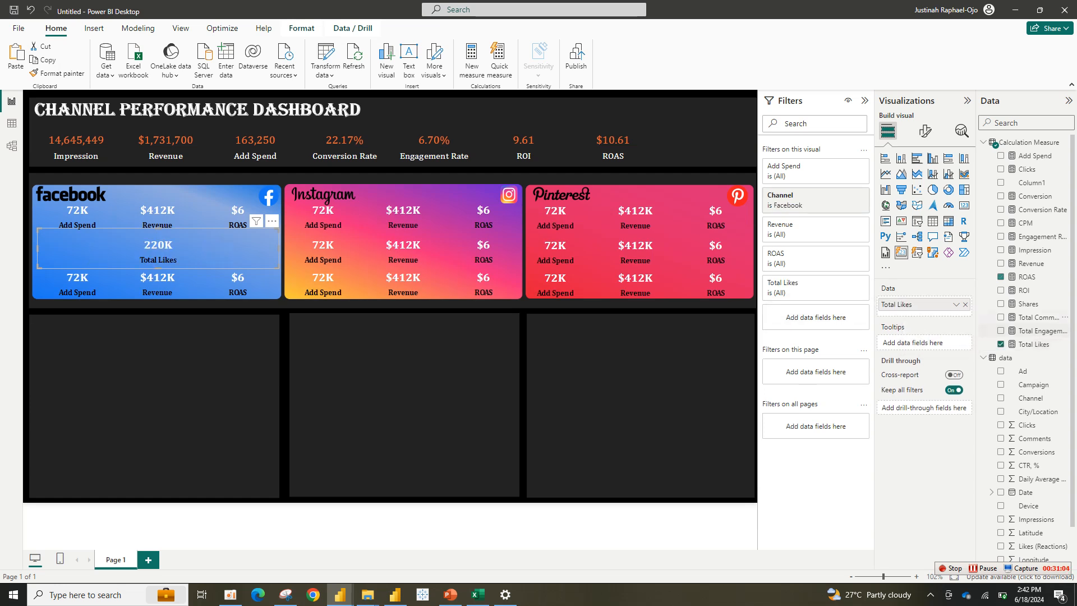
{"action": "left_click", "coordinate": [1001, 304]}
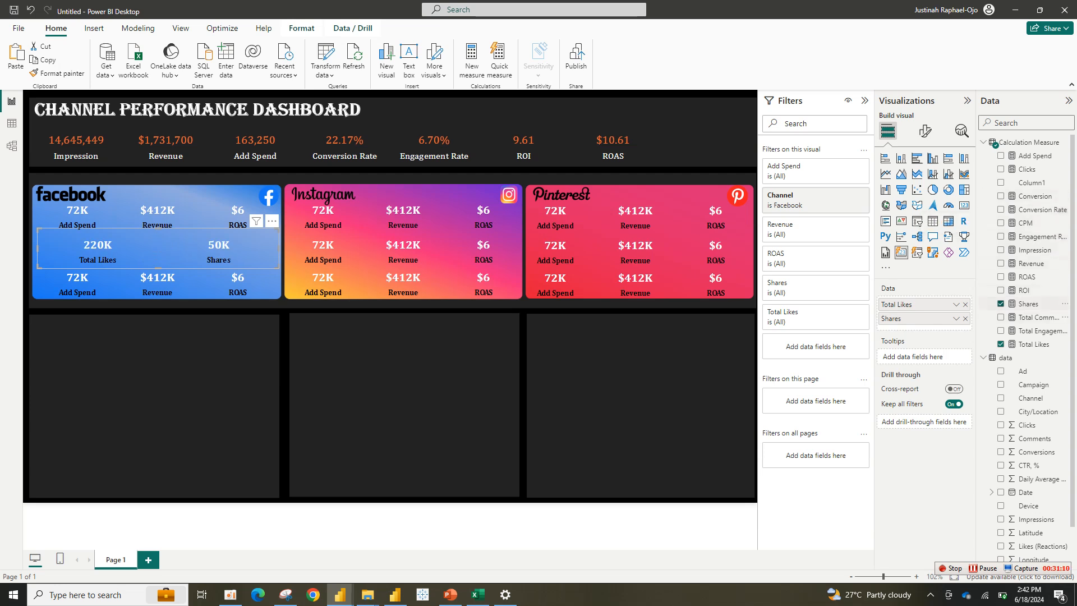
{"action": "left_click", "coordinate": [1001, 318]}
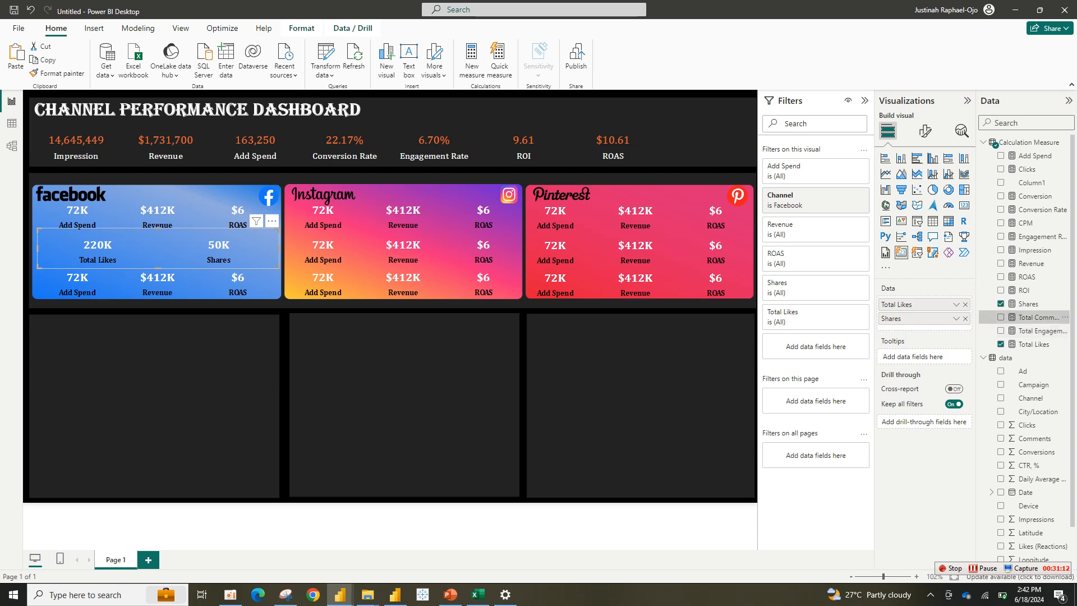
Rename the middle Facebook card's Total Likes and Total Comments values as Likes and Comments, and check its Channel filter.
{"action": "double_click", "coordinate": [897, 304]}
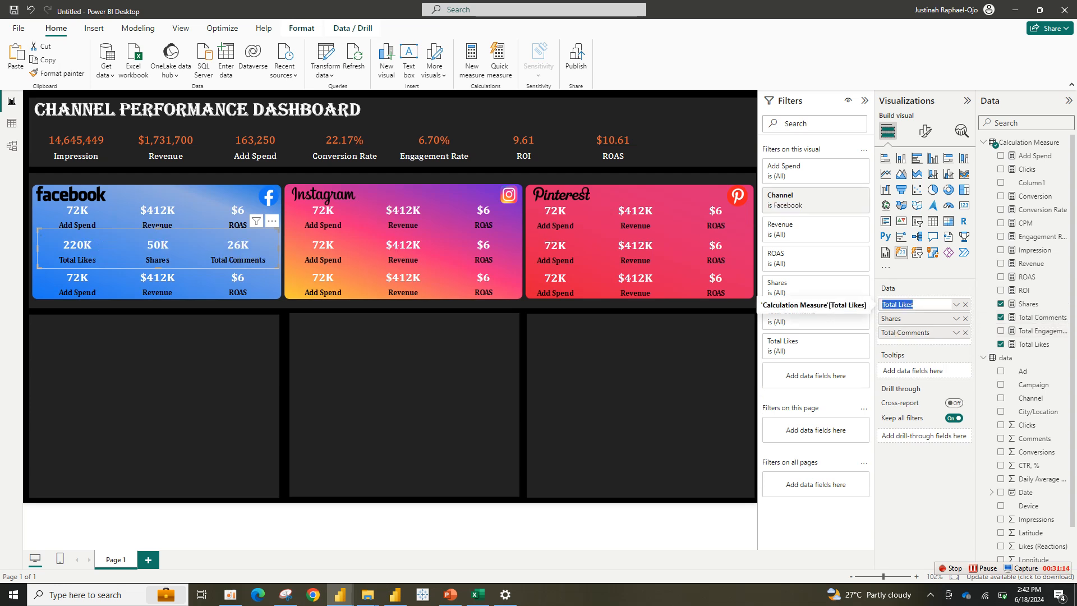
{"action": "type", "text": "Likes"}
{"action": "key", "text": "Return"}
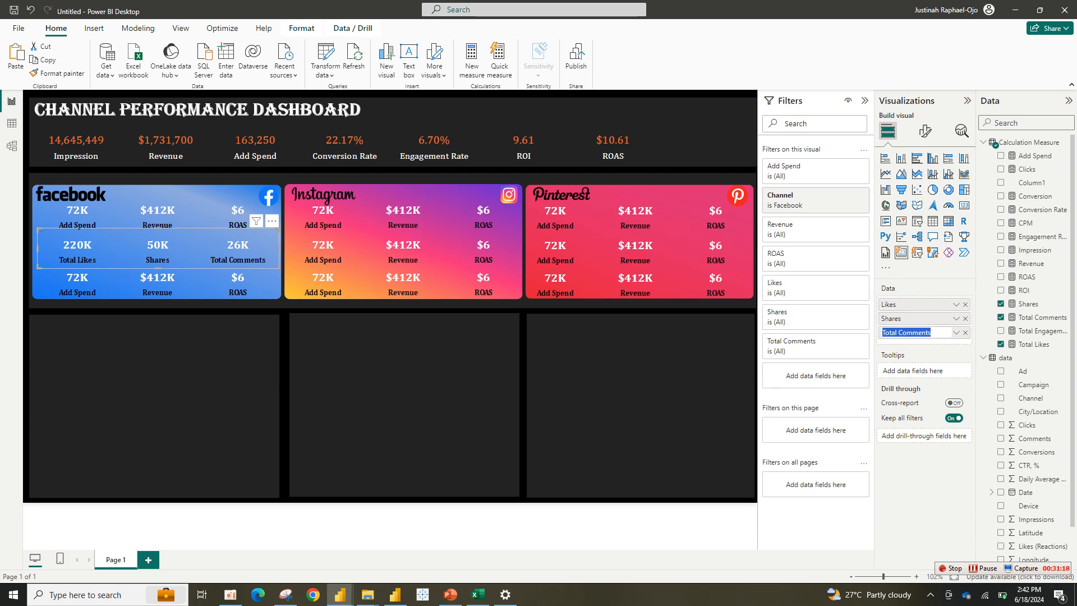
{"action": "double_click", "coordinate": [906, 332]}
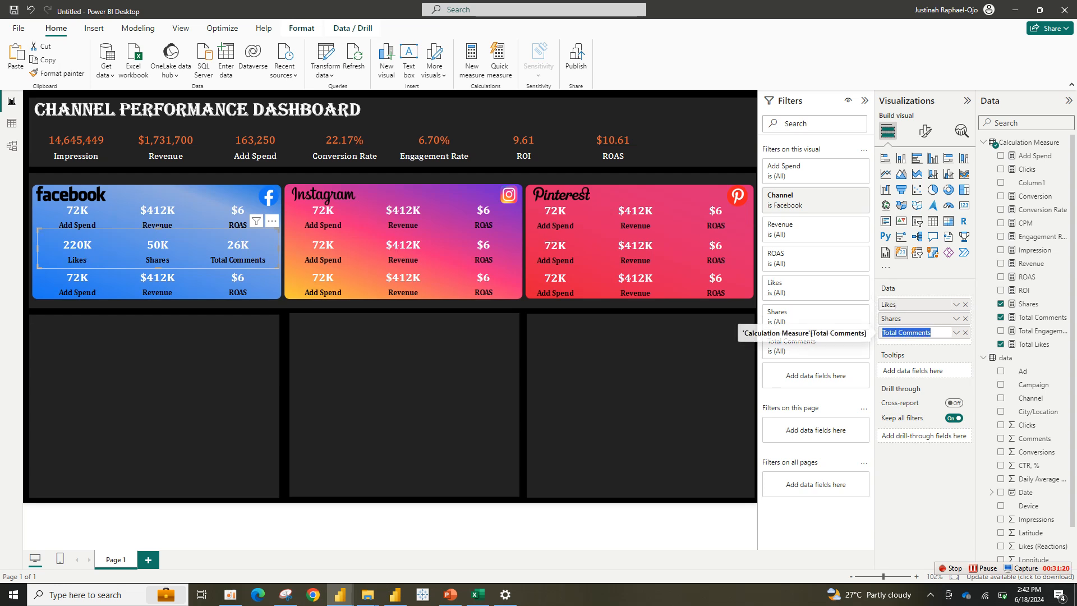
{"action": "left_click", "coordinate": [899, 333]}
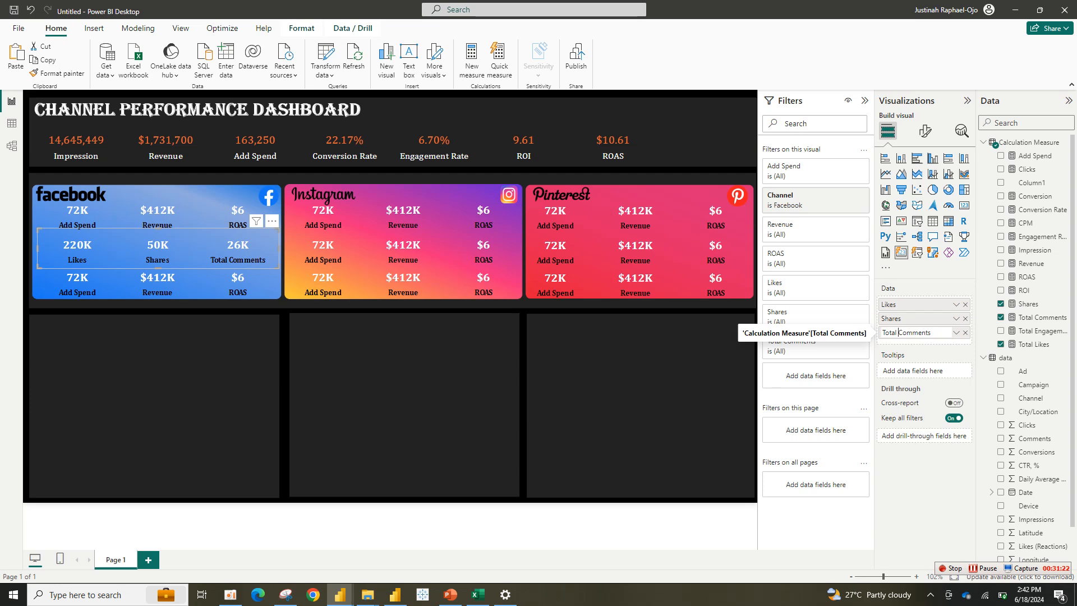
{"action": "key", "text": "BackSpace"}
{"action": "key", "text": "BackSpace"}
{"action": "key", "text": "BackSpace"}
{"action": "key", "text": "BackSpace"}
{"action": "key", "text": "BackSpace"}
{"action": "key", "text": "BackSpace"}
{"action": "key", "text": "Return"}
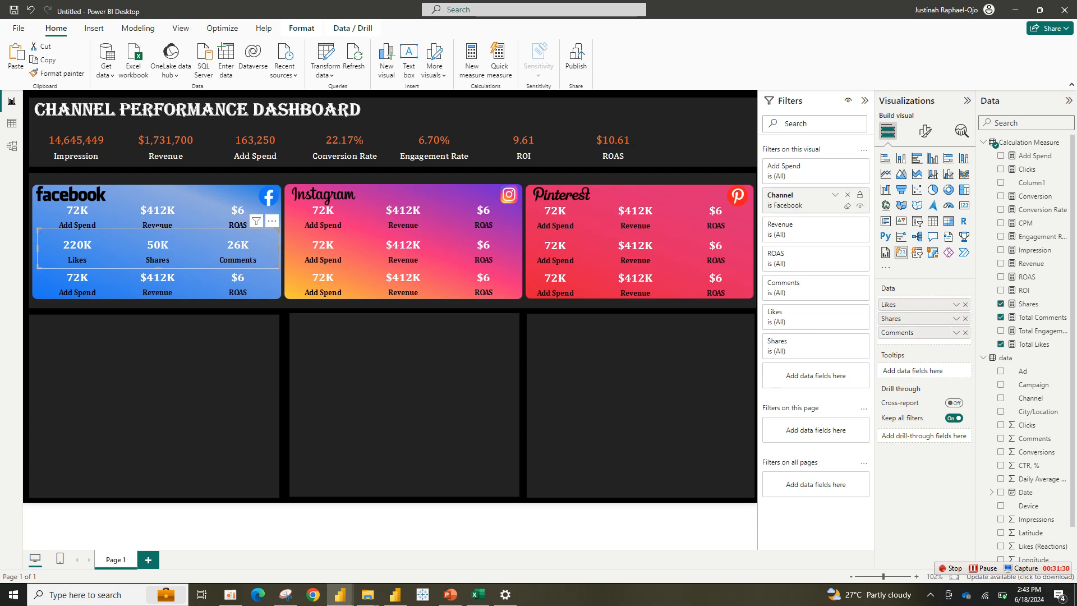
{"action": "left_click", "coordinate": [835, 194]}
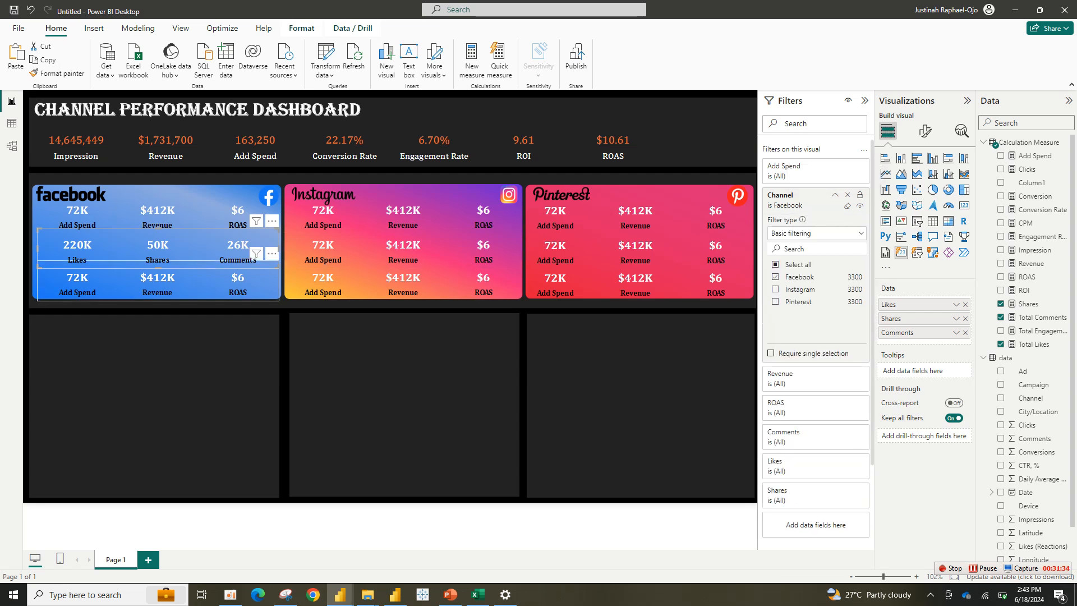
Replace the metrics in the bottom Facebook card with Conversion Rate, Engagement Rate and ROI, following the finished dashboard.
{"action": "left_click", "coordinate": [157, 284]}
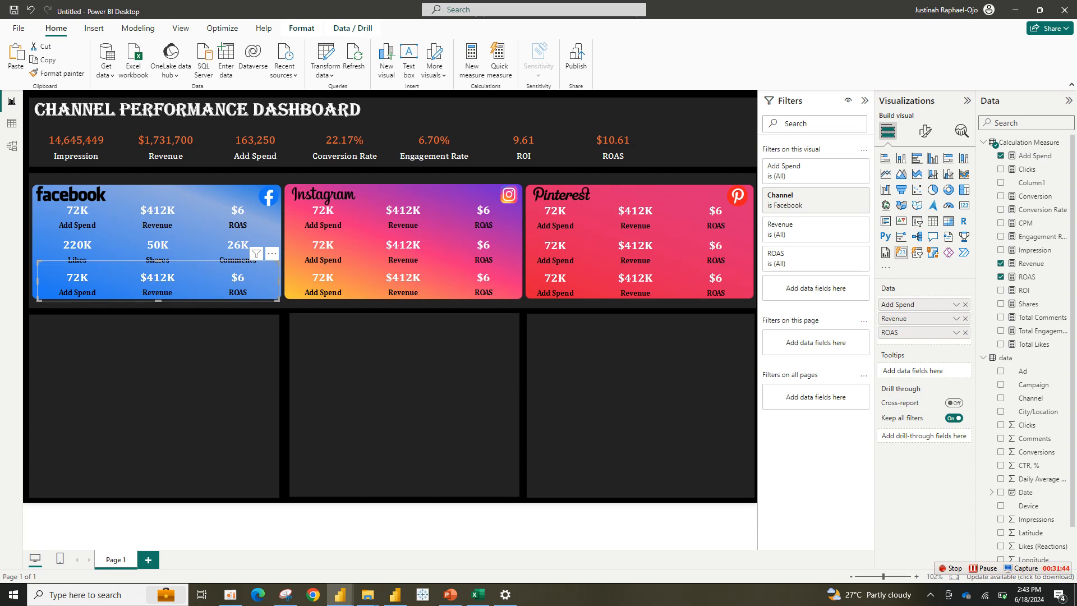
{"action": "mouse_move", "coordinate": [339, 595]}
{"action": "left_click", "coordinate": [280, 547]}
{"action": "left_click", "coordinate": [966, 304]}
{"action": "left_click", "coordinate": [966, 304]}
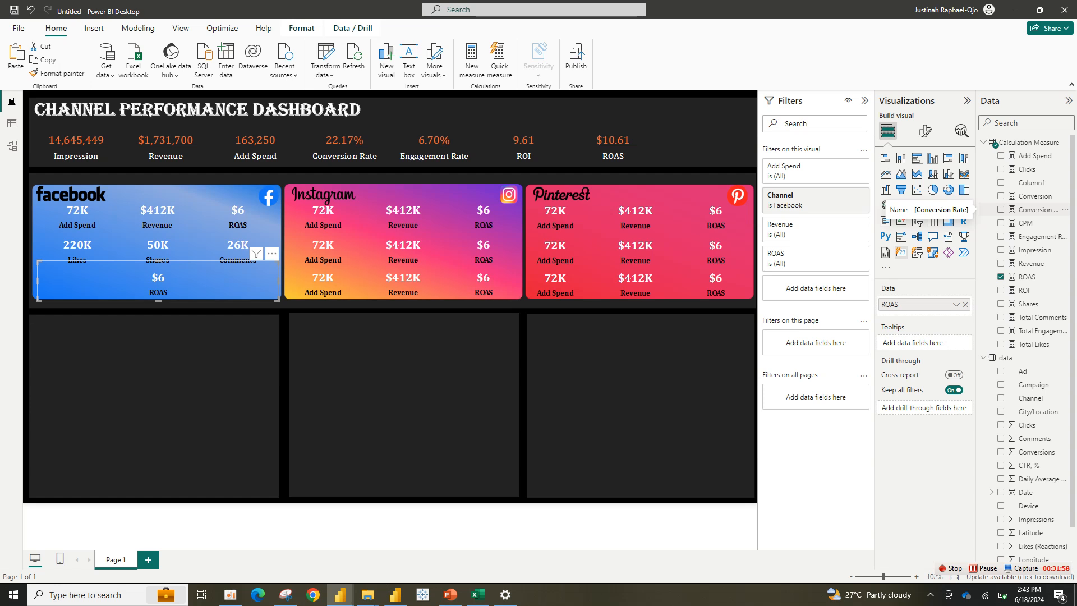
{"action": "left_click", "coordinate": [1001, 209]}
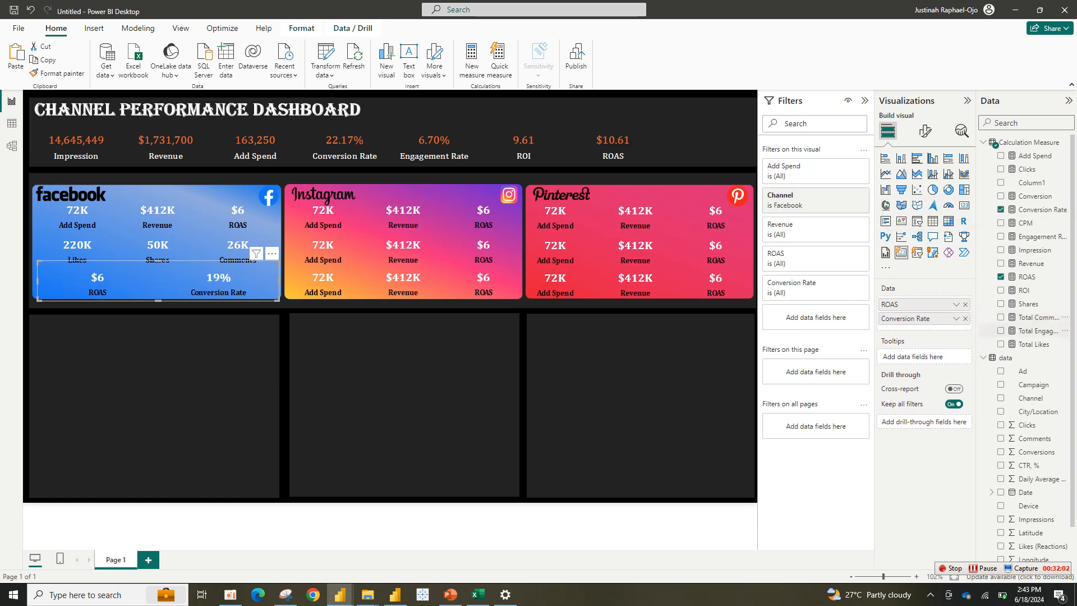
{"action": "left_click", "coordinate": [1001, 236]}
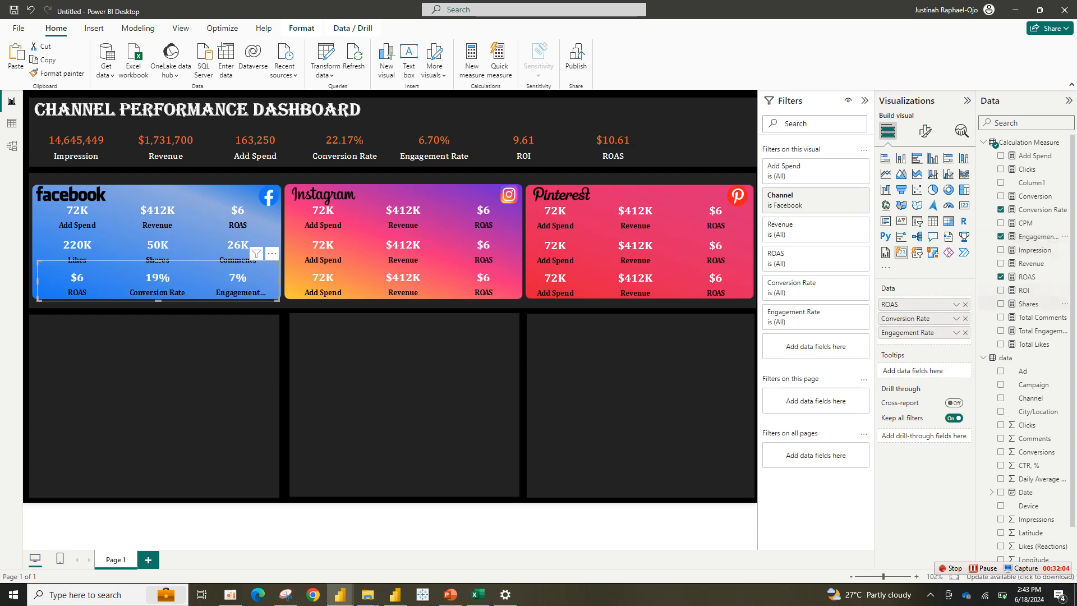
{"action": "left_click", "coordinate": [1001, 290]}
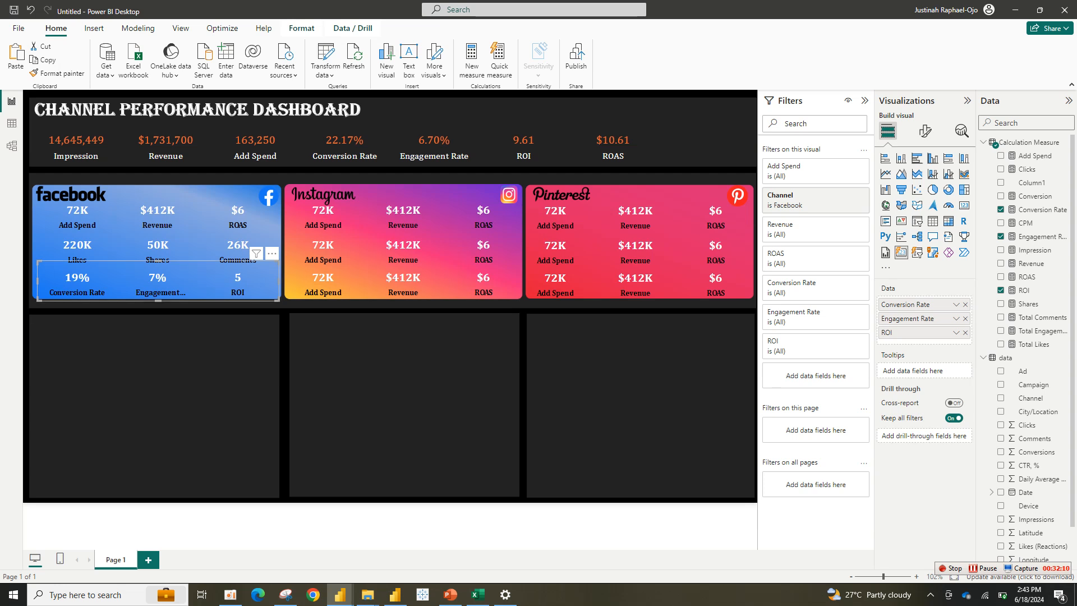
Widen the bottom Facebook card on both sides to span the blue panel, and check its Channel filter.
{"action": "left_click_drag", "start_coordinate": [38, 281], "coordinate": [31, 281]}
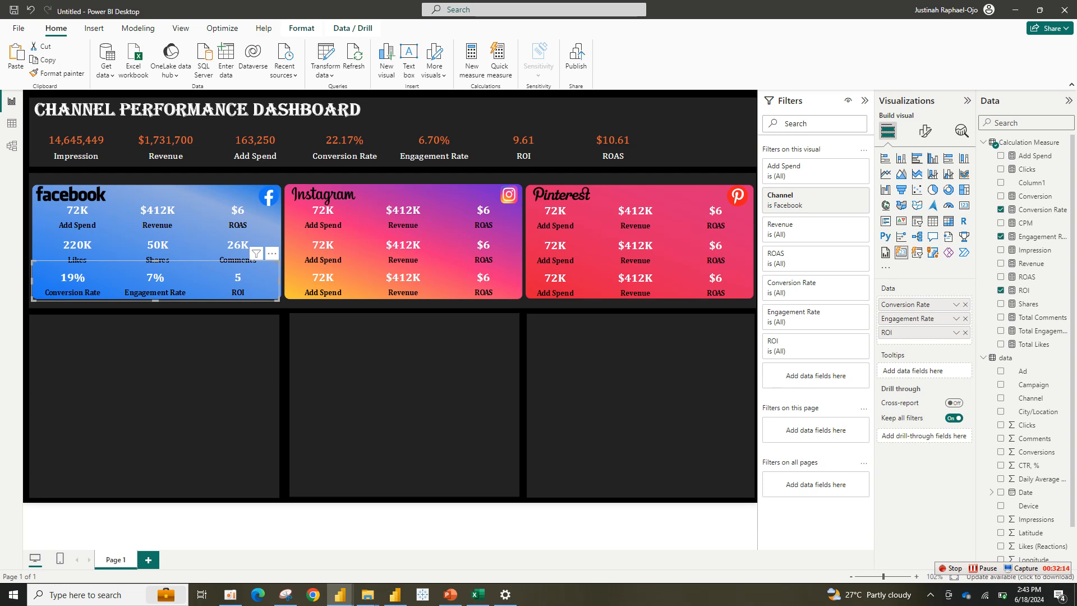
{"action": "left_click_drag", "start_coordinate": [279, 300], "coordinate": [282, 301]}
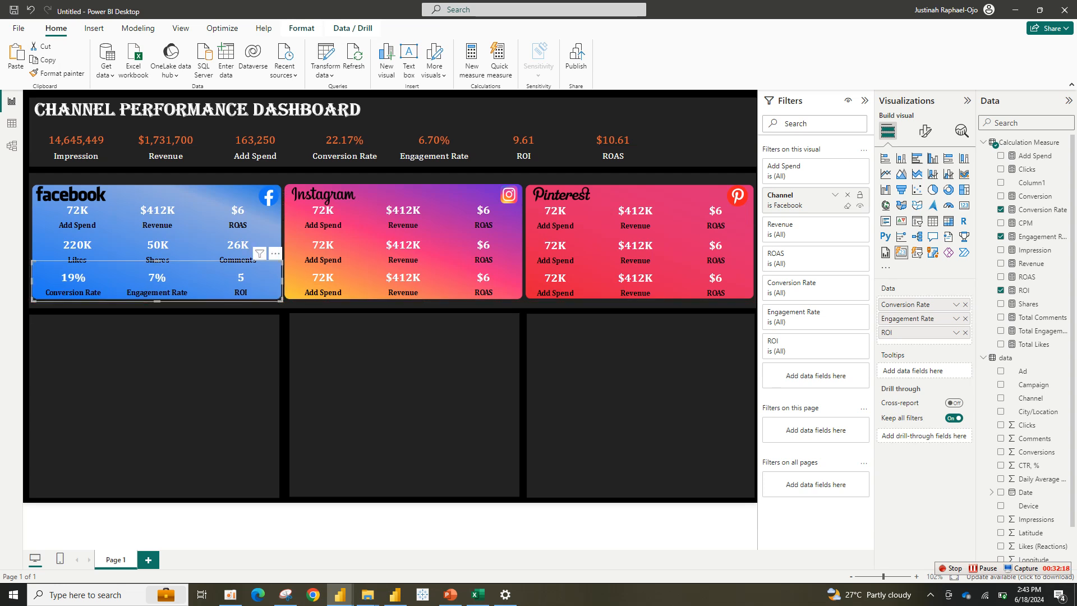
{"action": "left_click", "coordinate": [835, 195]}
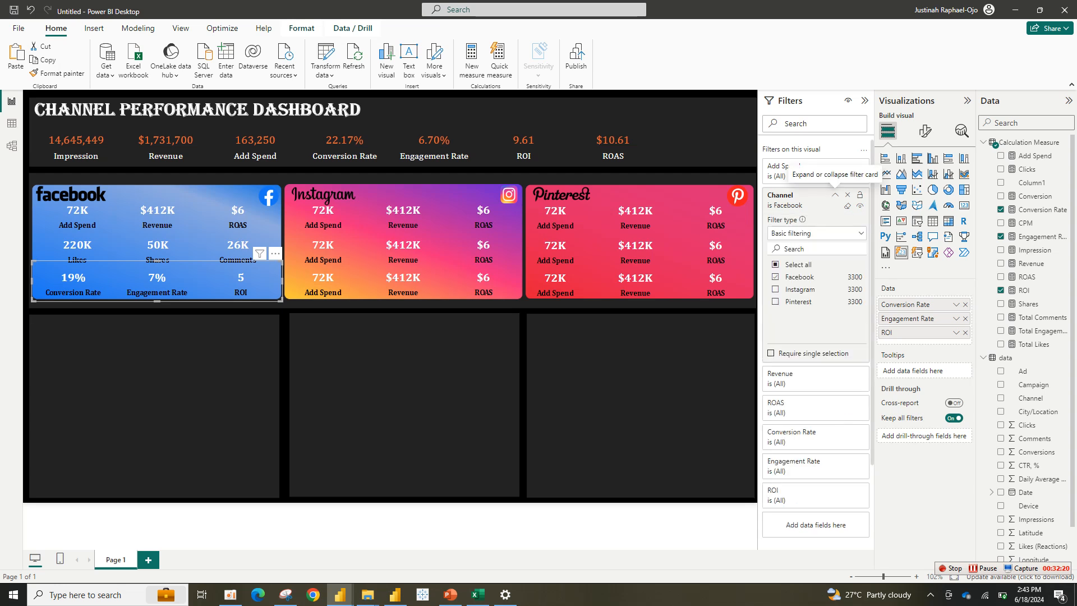
Delete the three metric cards on the Instagram panel and the three on the Pinterest panel.
{"action": "left_click", "coordinate": [443, 282]}
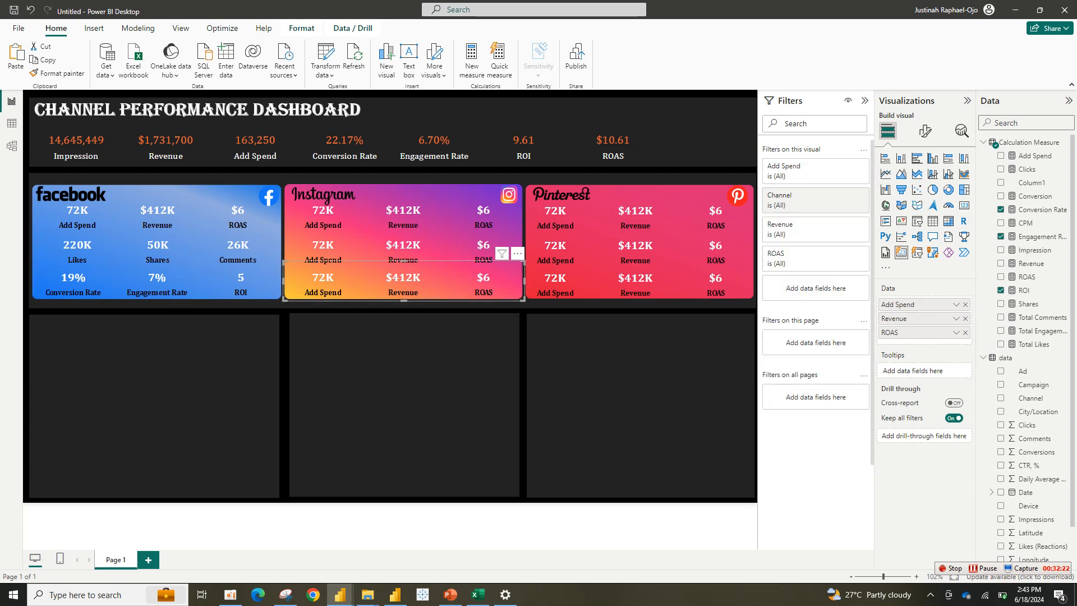
{"action": "left_click", "coordinate": [443, 248], "text": "ctrl"}
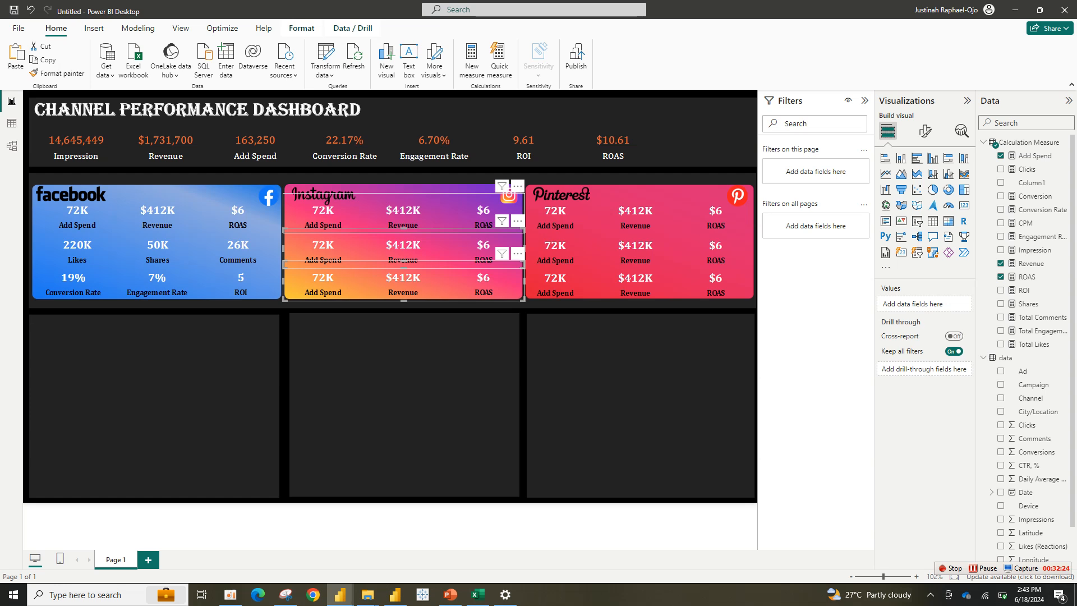
{"action": "left_click", "coordinate": [443, 215], "text": "ctrl"}
{"action": "left_click", "coordinate": [601, 216], "text": "ctrl"}
{"action": "left_click", "coordinate": [601, 249], "text": "ctrl"}
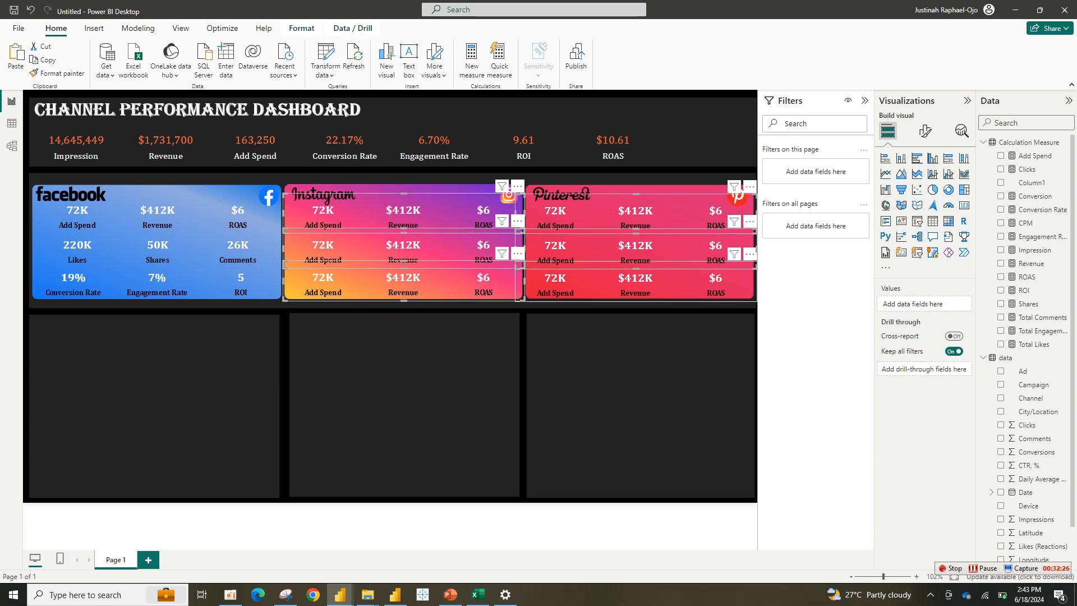
{"action": "left_click", "coordinate": [600, 283], "text": "ctrl"}
{"action": "key", "text": "Delete"}
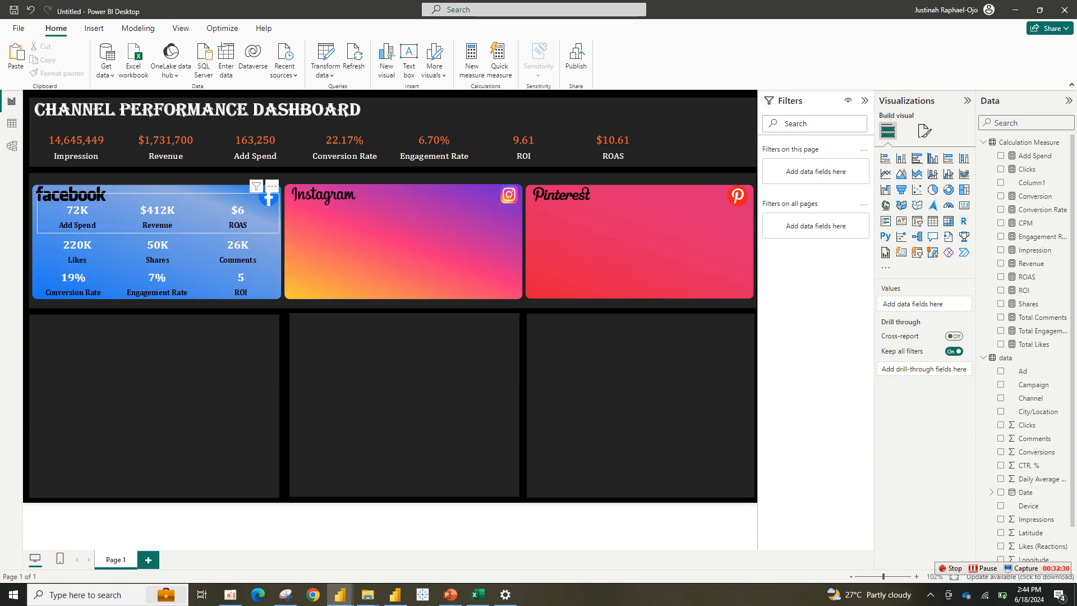
Duplicate the three Facebook metric cards and place the copies together on the Instagram panel.
{"action": "left_click", "coordinate": [168, 216]}
{"action": "left_click", "coordinate": [168, 249], "text": "ctrl"}
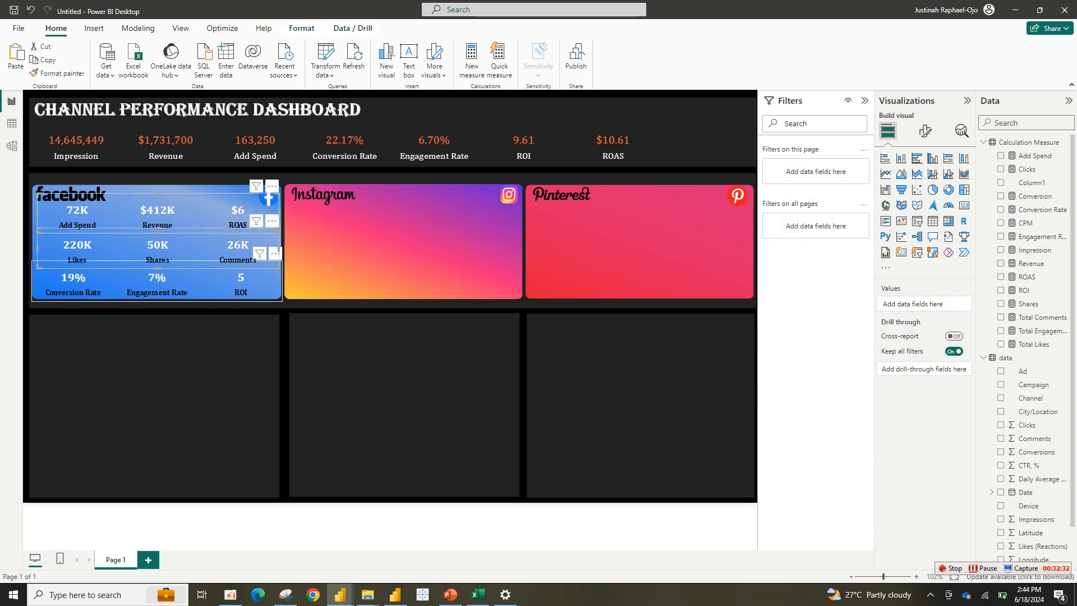
{"action": "left_click", "coordinate": [168, 282], "text": "ctrl"}
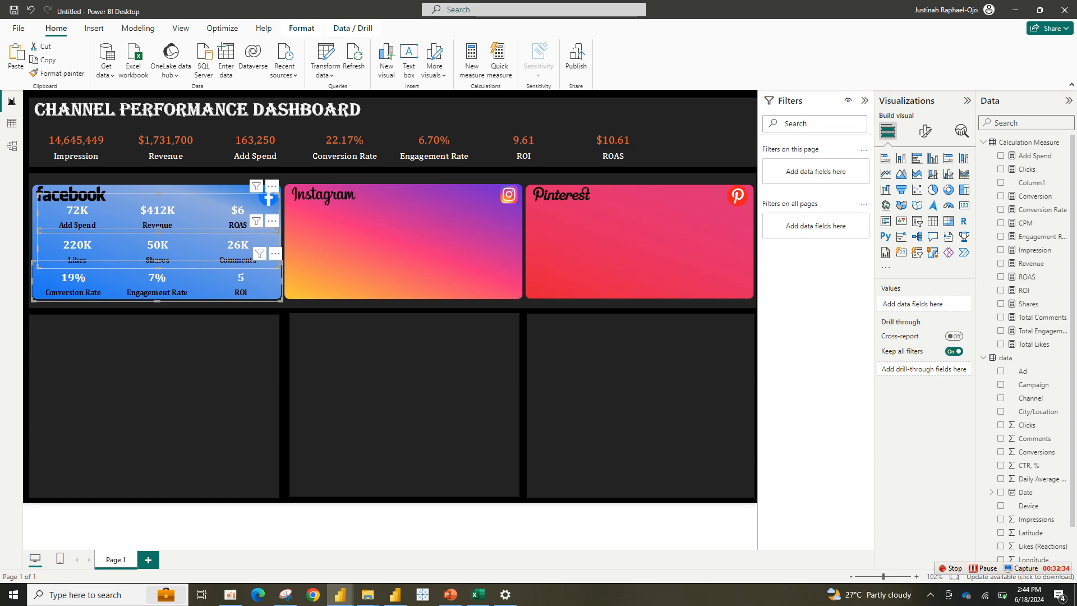
{"action": "key", "text": "ctrl+c"}
{"action": "key", "text": "ctrl+v"}
{"action": "left_click_drag", "start_coordinate": [157, 247], "coordinate": [408, 247]}
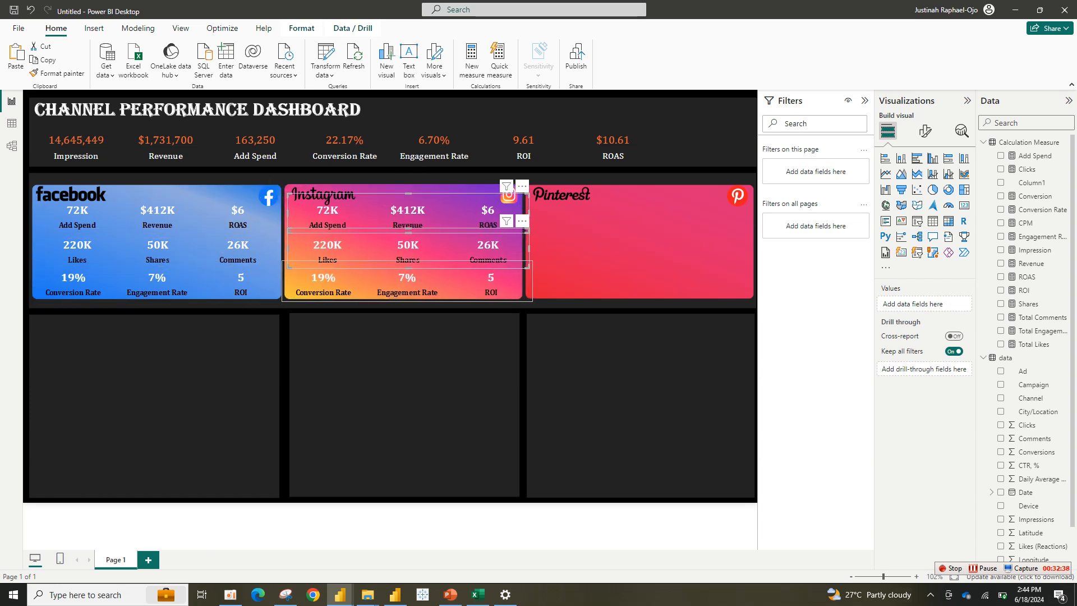
Place another copy of the three metric cards on the Pinterest panel, aligned with the Instagram rows.
{"action": "left_click", "coordinate": [408, 264]}
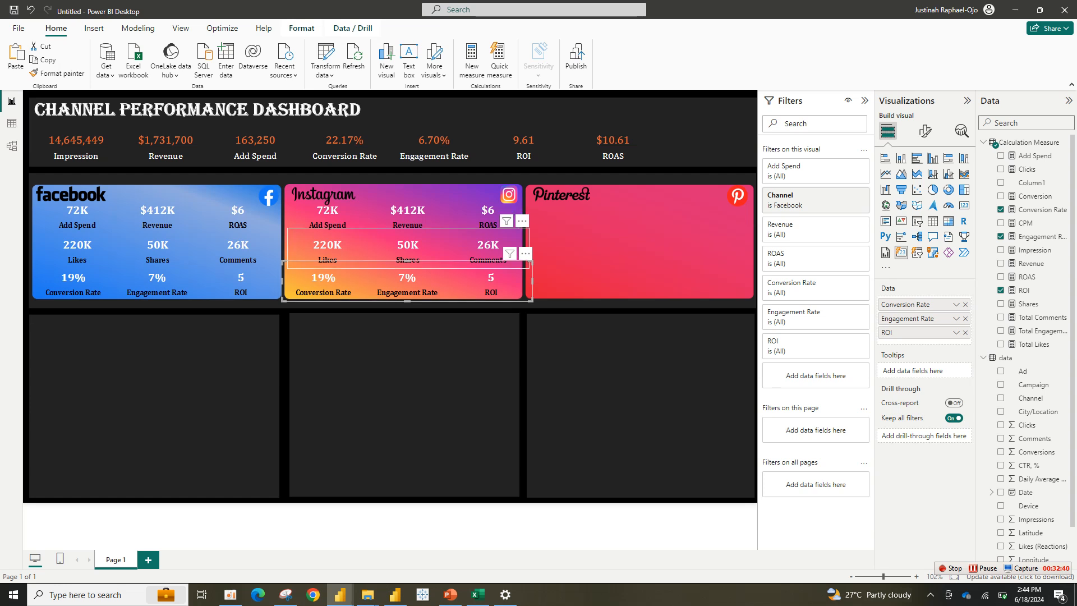
{"action": "left_click", "coordinate": [408, 245], "text": "ctrl"}
{"action": "left_click", "coordinate": [408, 215], "text": "ctrl"}
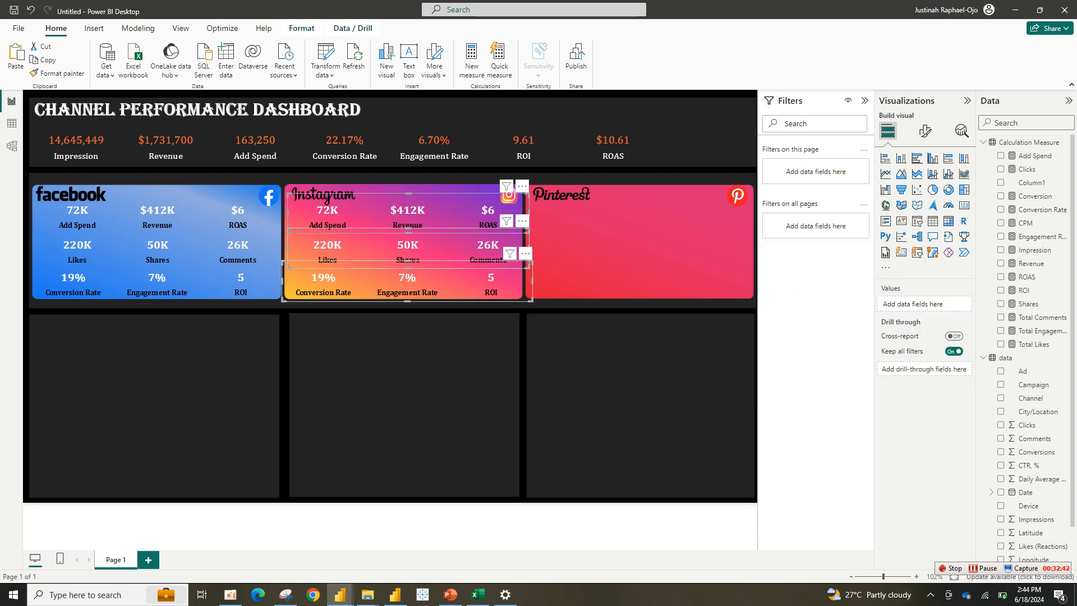
{"action": "left_click_drag", "start_coordinate": [408, 215], "coordinate": [632, 216]}
{"action": "left_click", "coordinate": [632, 216]}
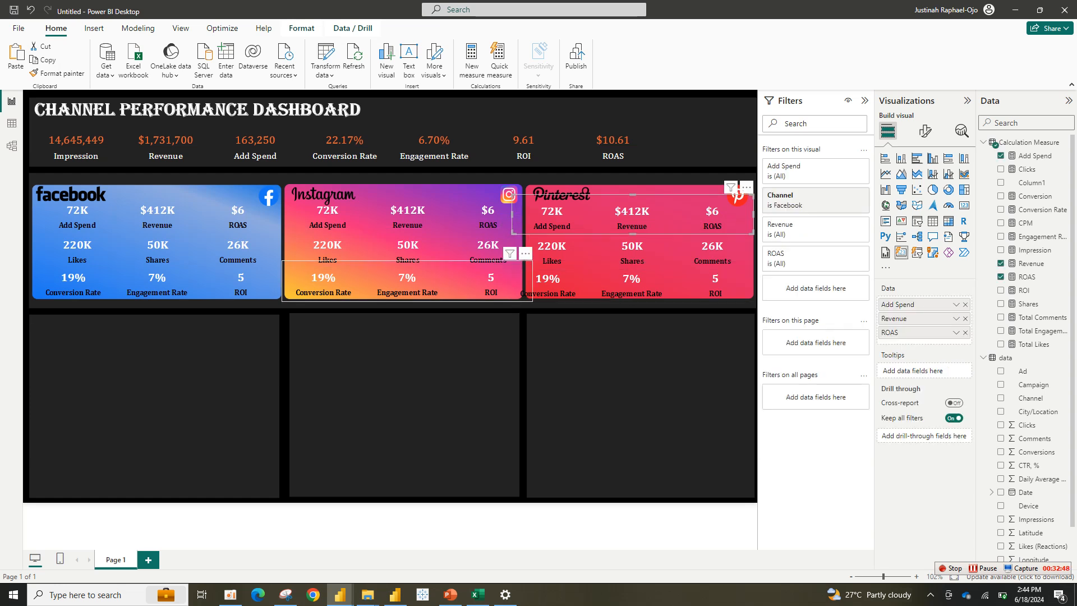
Narrow the three Pinterest cards from their left edges so they fit within the Pinterest panel.
{"action": "left_click", "coordinate": [632, 282]}
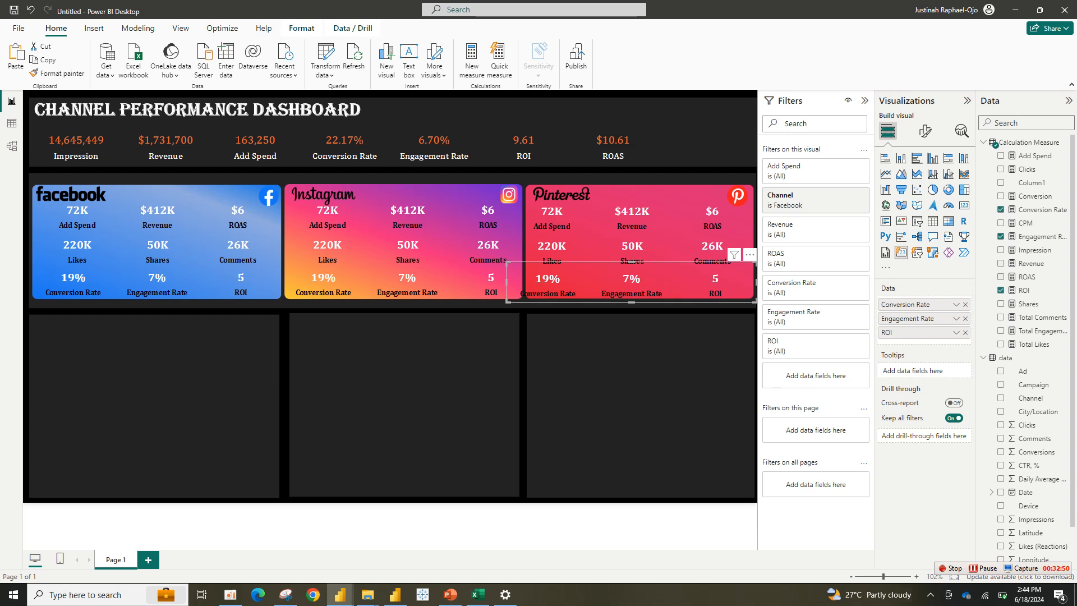
{"action": "mouse_move", "coordinate": [507, 282]}
{"action": "left_mouse_down"}
{"action": "mouse_move", "coordinate": [532, 283]}
{"action": "mouse_move", "coordinate": [522, 282]}
{"action": "left_mouse_up"}
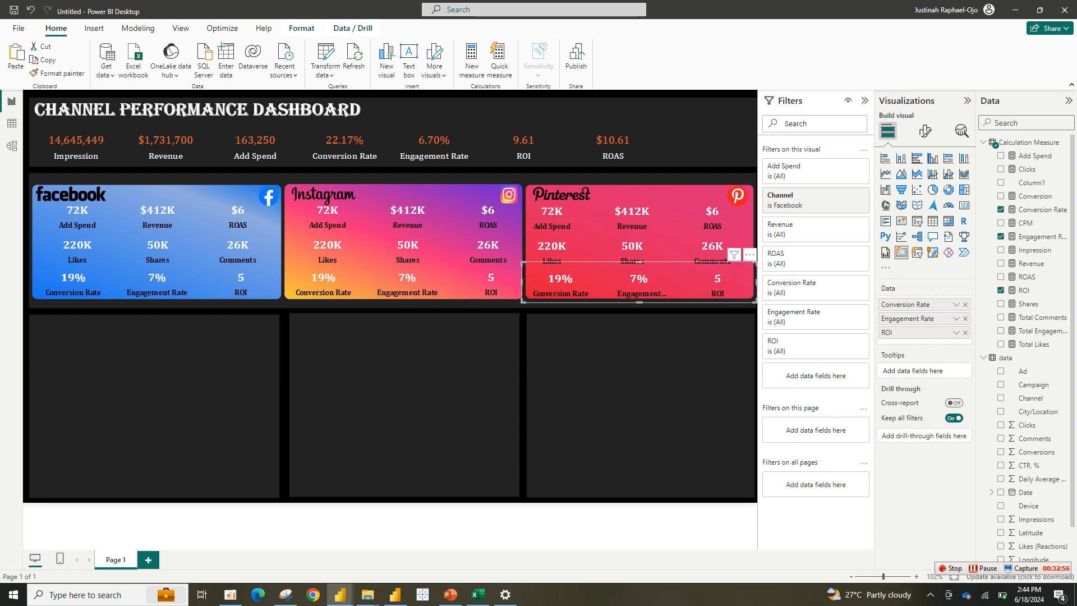
{"action": "key", "text": "Escape"}
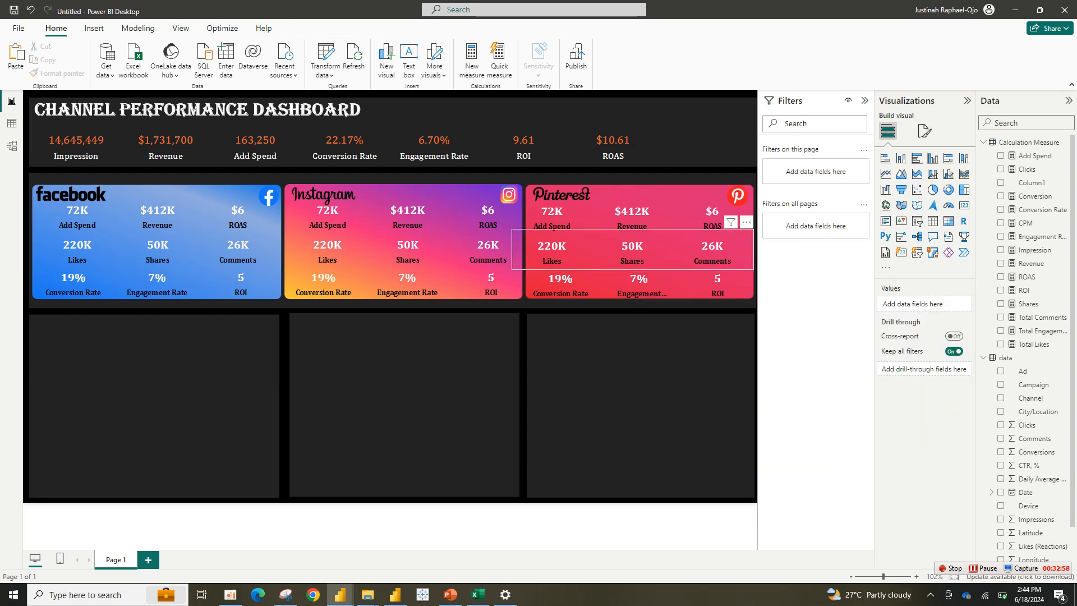
{"action": "left_click", "coordinate": [595, 249]}
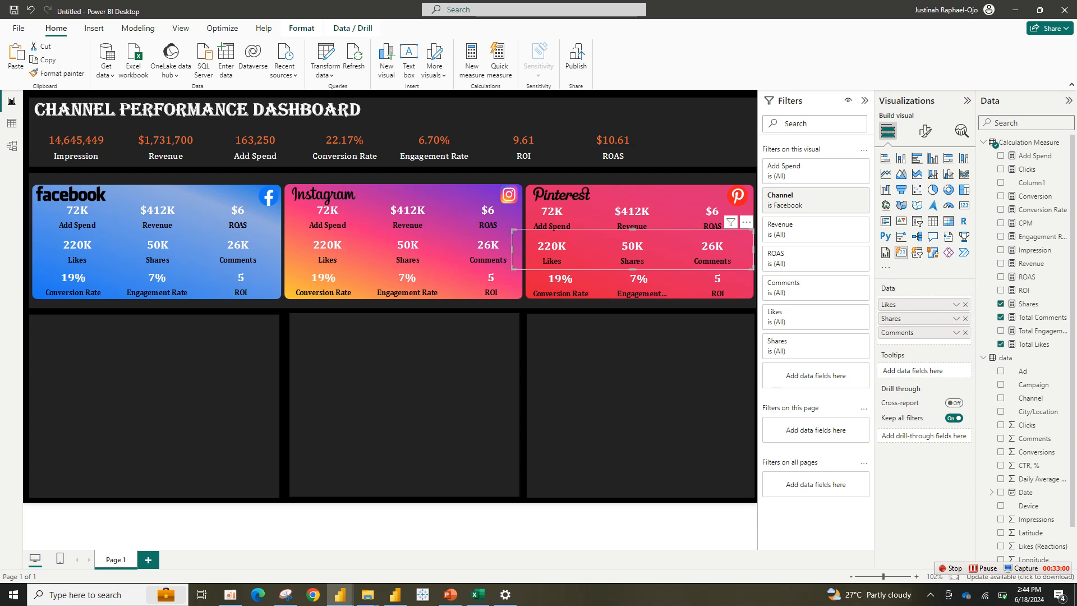
{"action": "left_click_drag", "start_coordinate": [511, 250], "coordinate": [522, 250]}
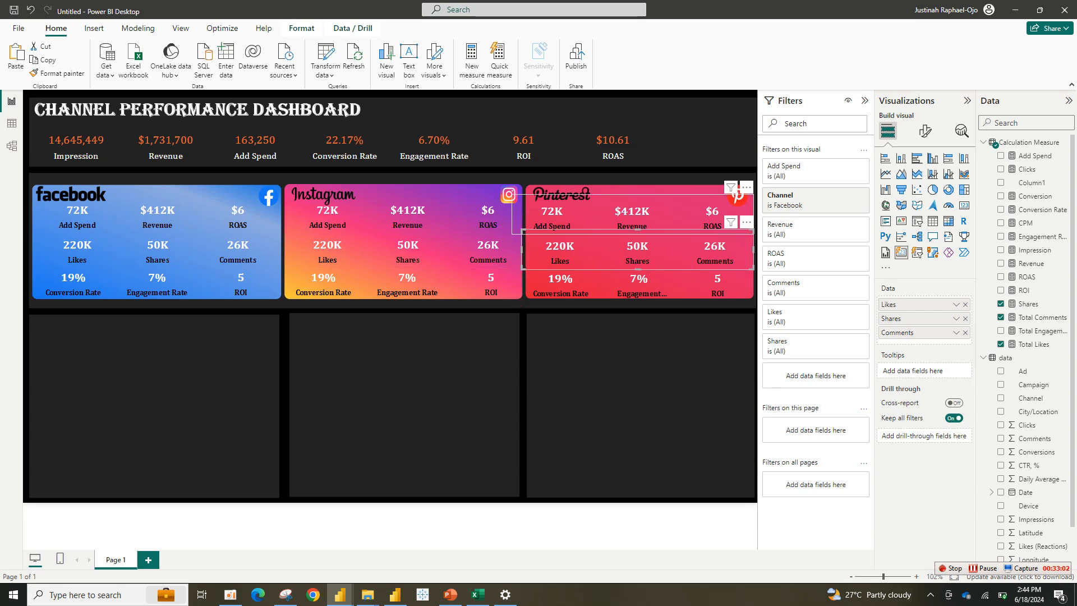
{"action": "left_click", "coordinate": [528, 219]}
{"action": "left_click_drag", "start_coordinate": [512, 215], "coordinate": [522, 214]}
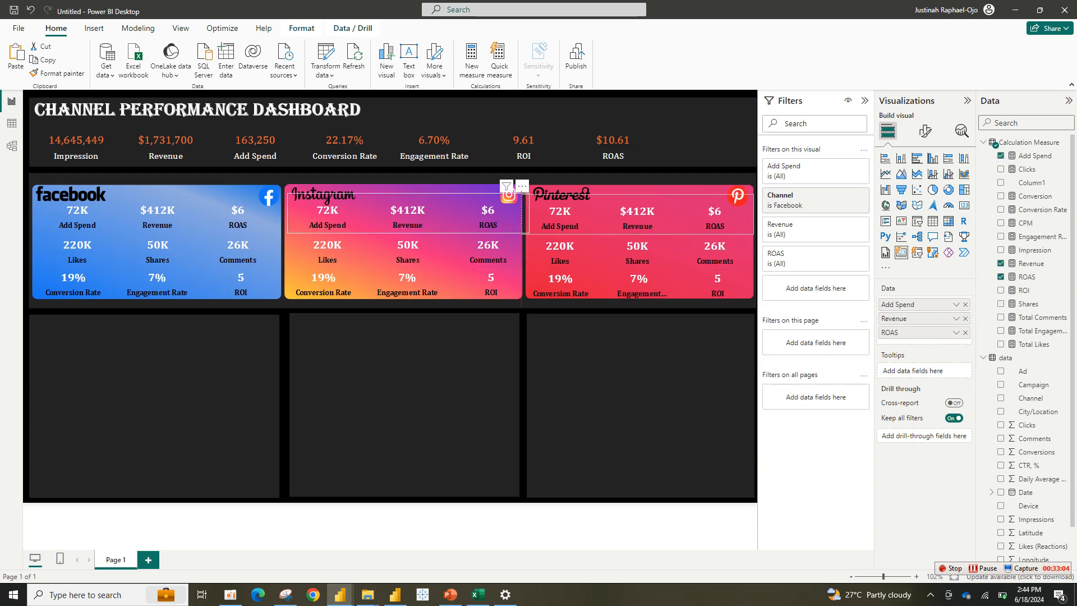
{"action": "left_click", "coordinate": [522, 336]}
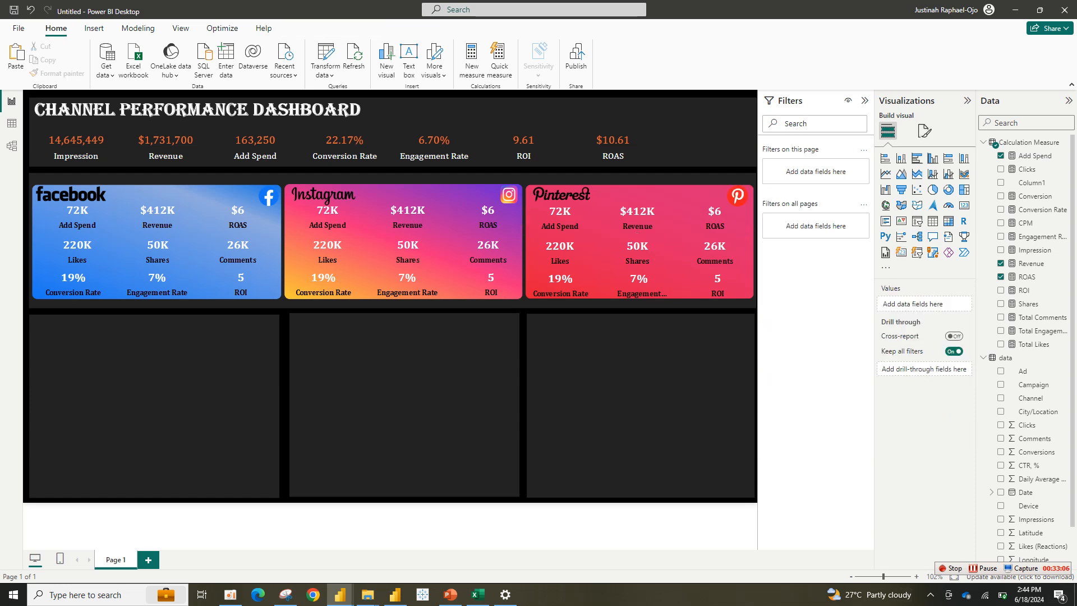
Set the Channel filter to Instagram on the Instagram panel's Add Spend/Revenue/ROAS card and its Likes/Shares/Comments card.
{"action": "left_click", "coordinate": [408, 219]}
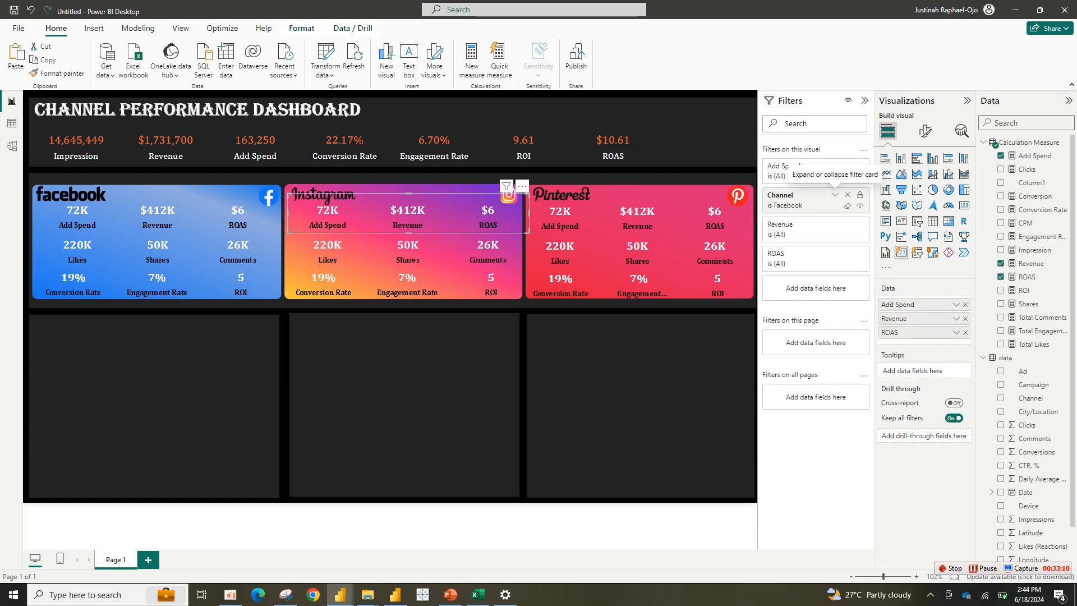
{"action": "left_click", "coordinate": [835, 195]}
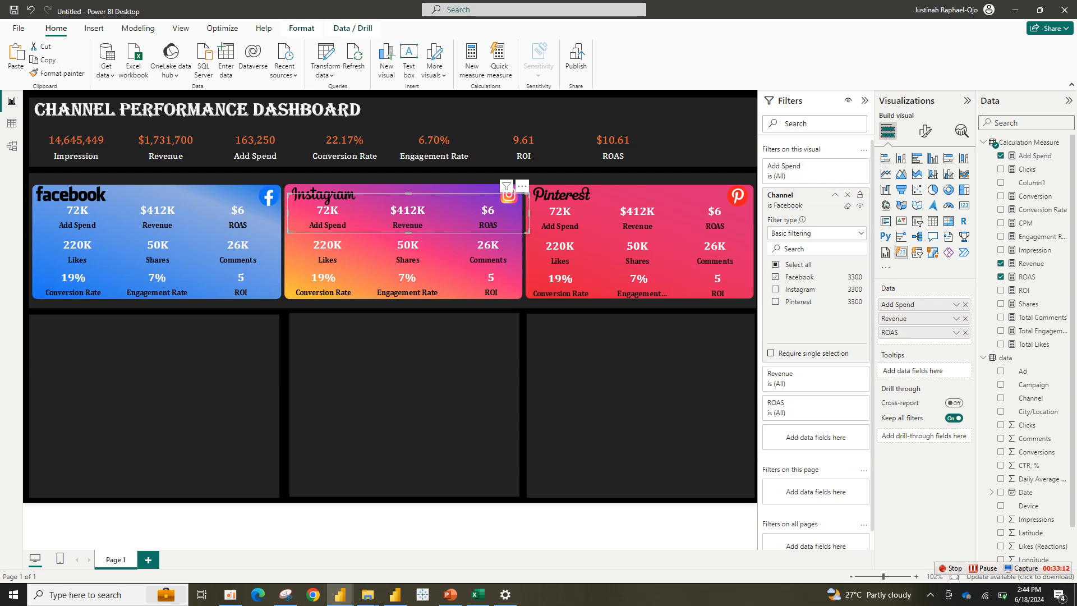
{"action": "left_click", "coordinate": [776, 289]}
{"action": "left_click", "coordinate": [408, 249]}
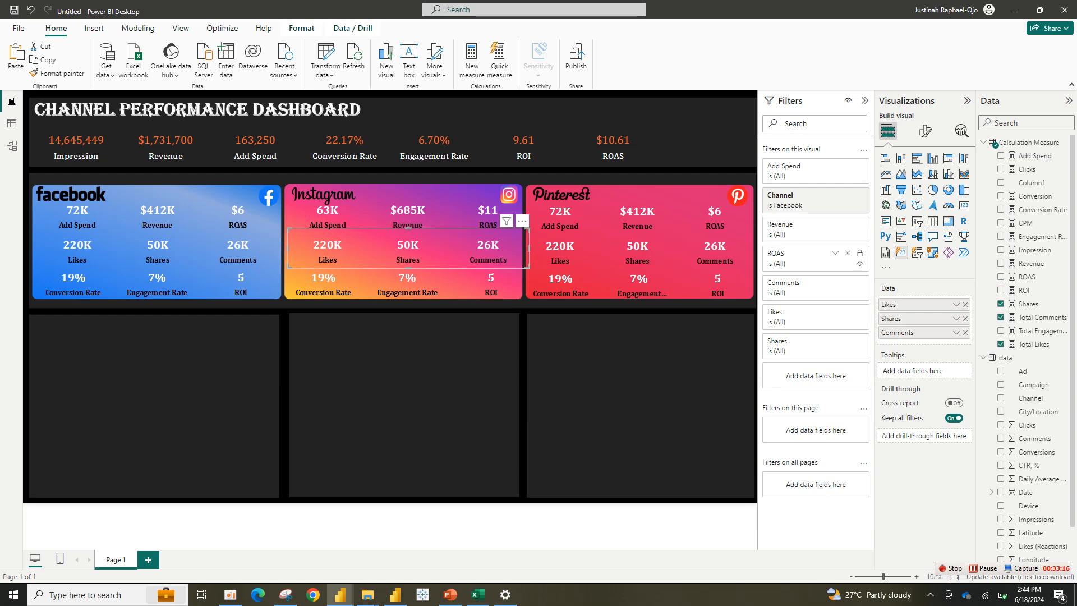
{"action": "left_click", "coordinate": [835, 194]}
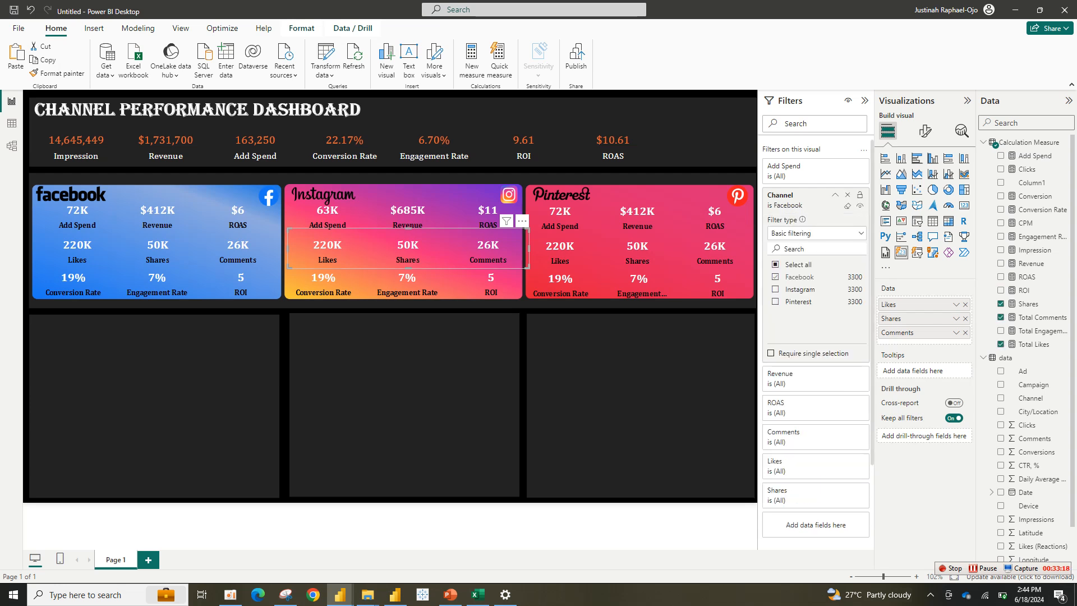
{"action": "left_click", "coordinate": [776, 289]}
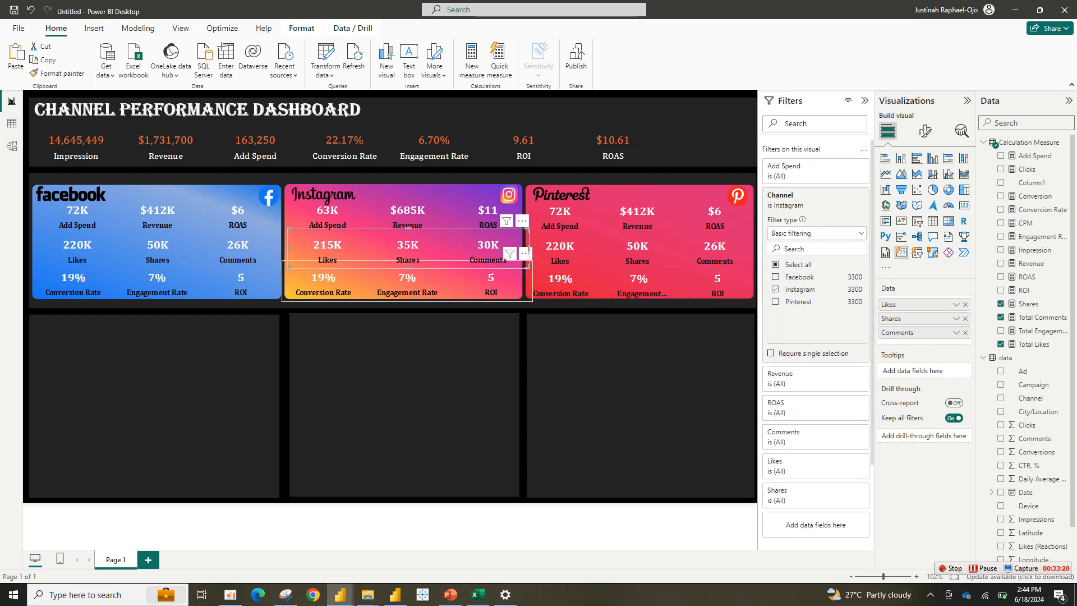
Set the Channel filter to Instagram only on the Instagram panel's Conversion Rate/Engagement Rate/ROI card.
{"action": "left_click", "coordinate": [408, 283]}
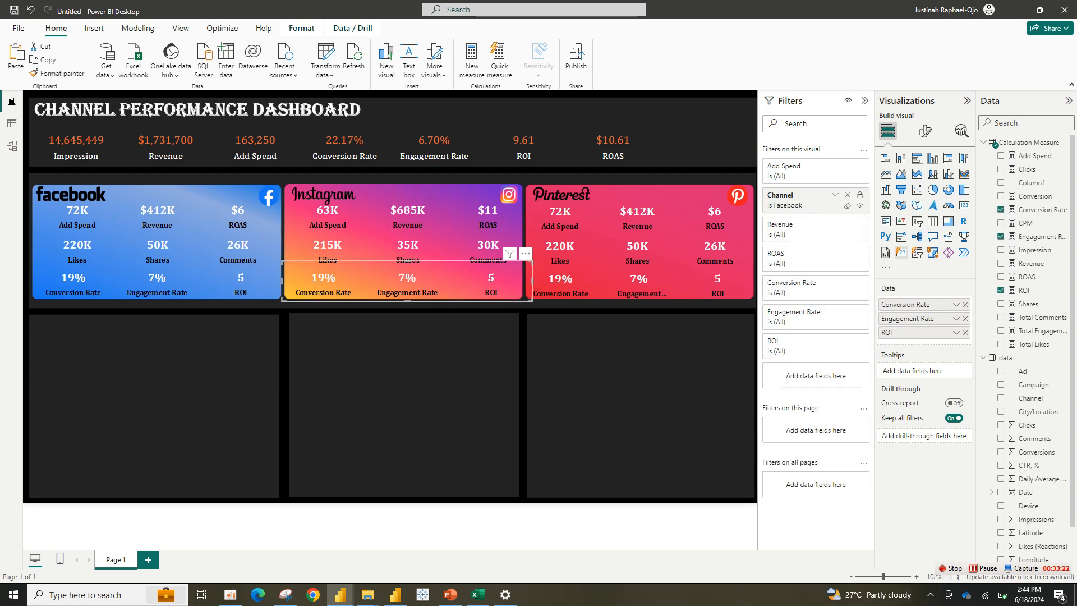
{"action": "left_click", "coordinate": [835, 194]}
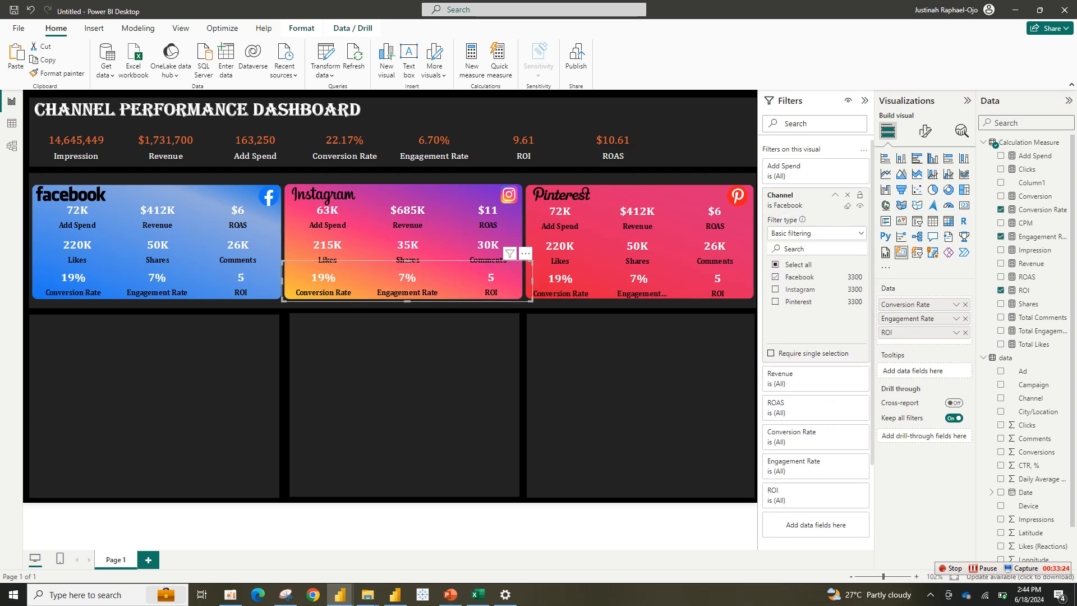
{"action": "left_click", "coordinate": [775, 277]}
{"action": "left_click", "coordinate": [776, 301]}
{"action": "left_click", "coordinate": [776, 301]}
{"action": "left_click", "coordinate": [776, 289]}
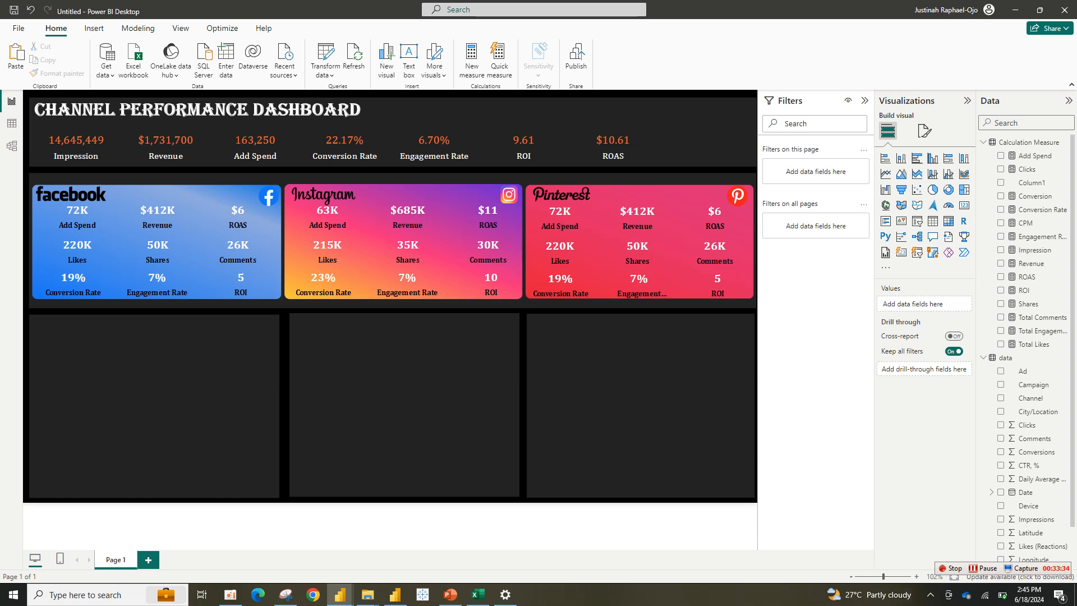
Resize the Instagram panel's Conversion Rate/Engagement Rate/ROI card slightly narrower from its lower-right corner.
{"action": "left_click", "coordinate": [509, 282]}
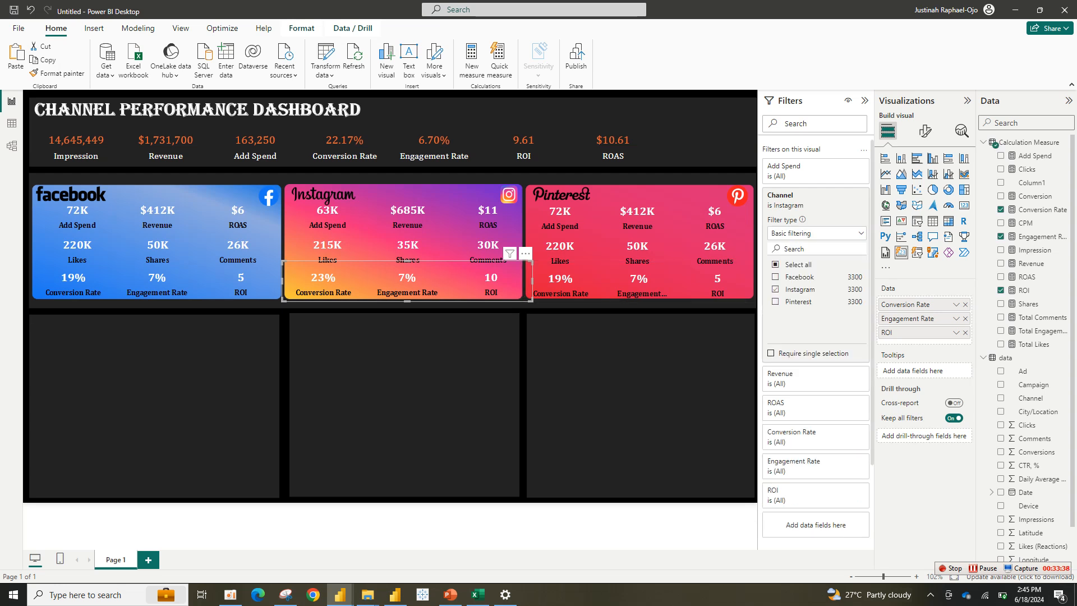
{"action": "left_click_drag", "start_coordinate": [531, 301], "coordinate": [529, 303]}
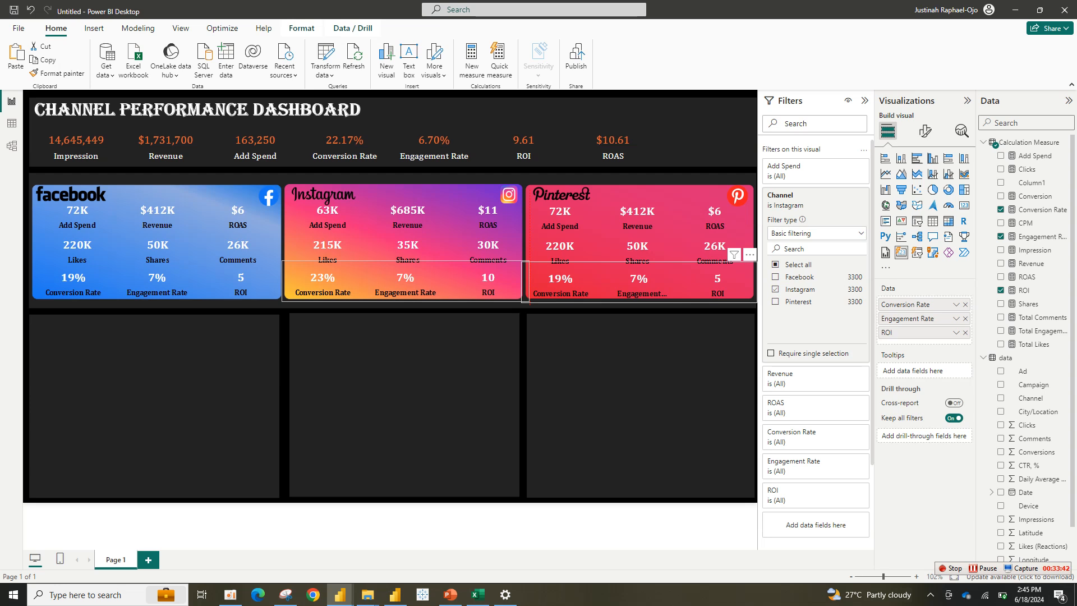
{"action": "left_click", "coordinate": [623, 351]}
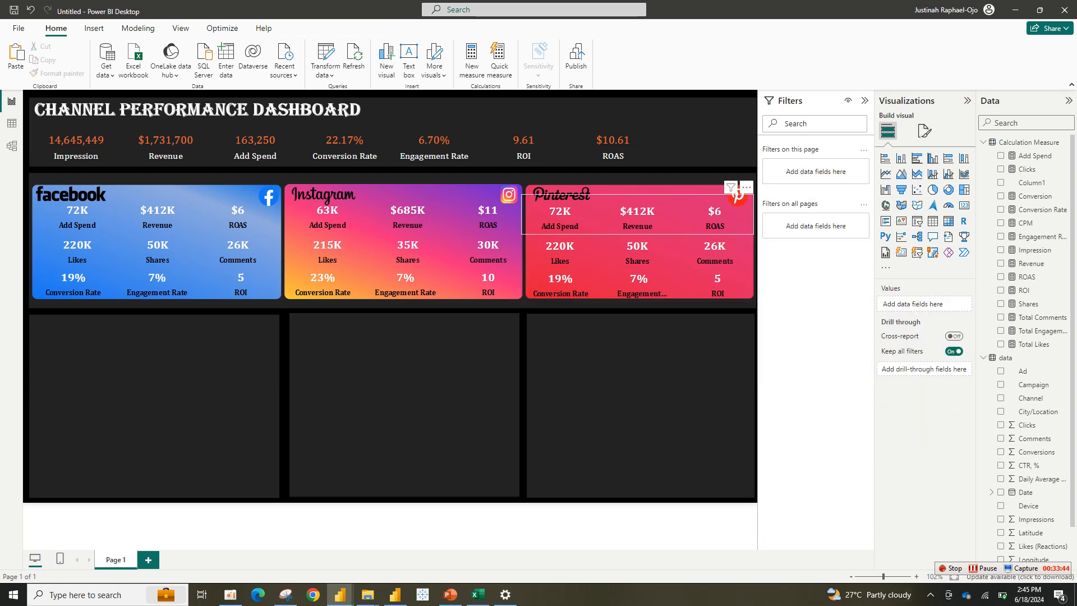
Set the Channel filter to Pinterest only on the Pinterest panel's Add Spend/Revenue/ROAS card.
{"action": "left_click", "coordinate": [638, 219]}
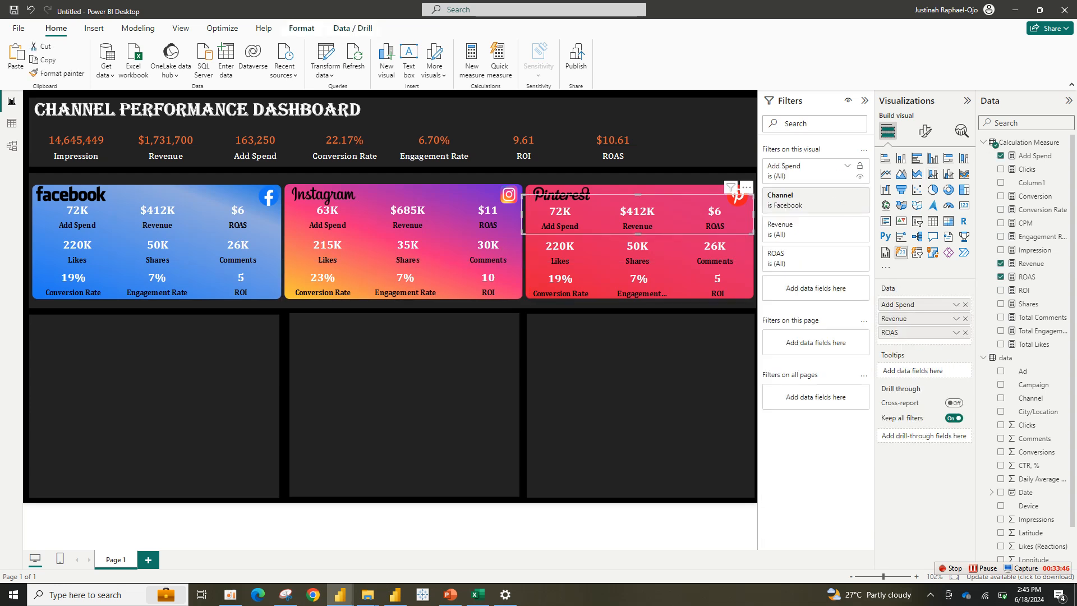
{"action": "left_click", "coordinate": [847, 165]}
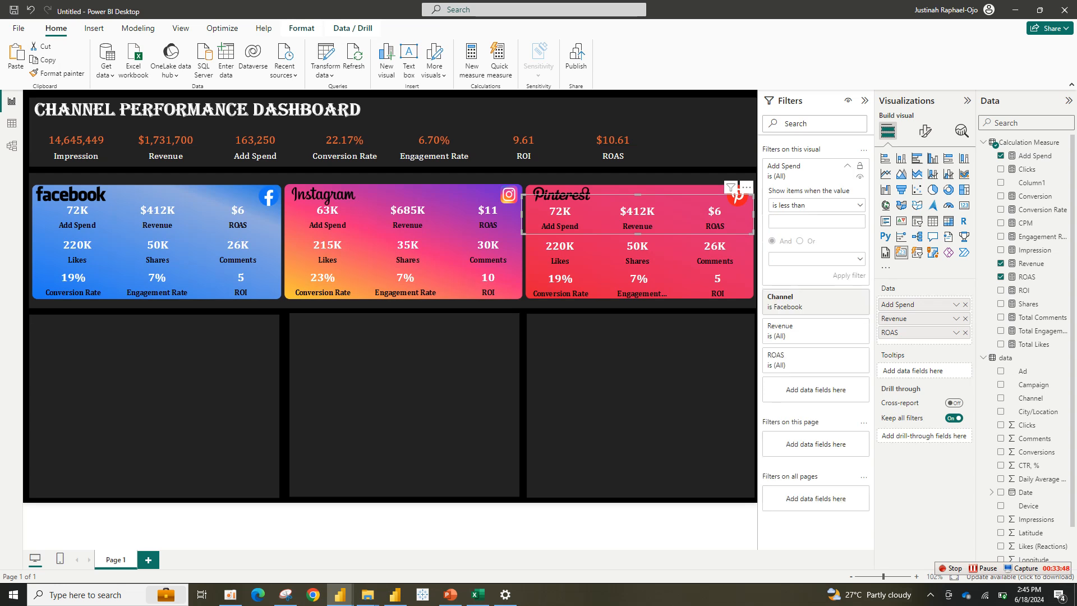
{"action": "left_click", "coordinate": [847, 165]}
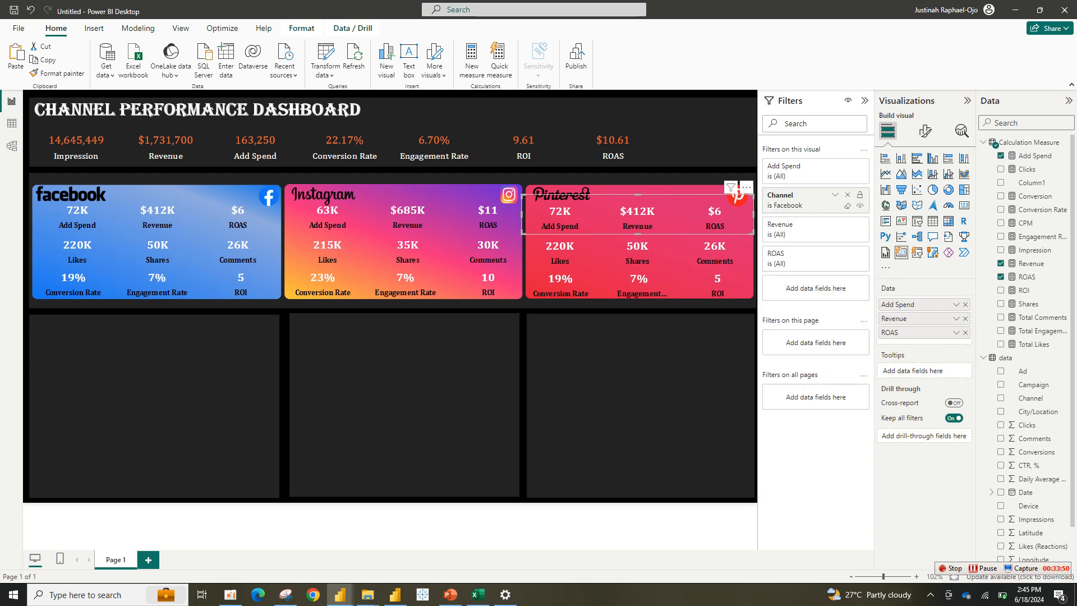
{"action": "left_click", "coordinate": [836, 195]}
{"action": "left_click", "coordinate": [775, 277]}
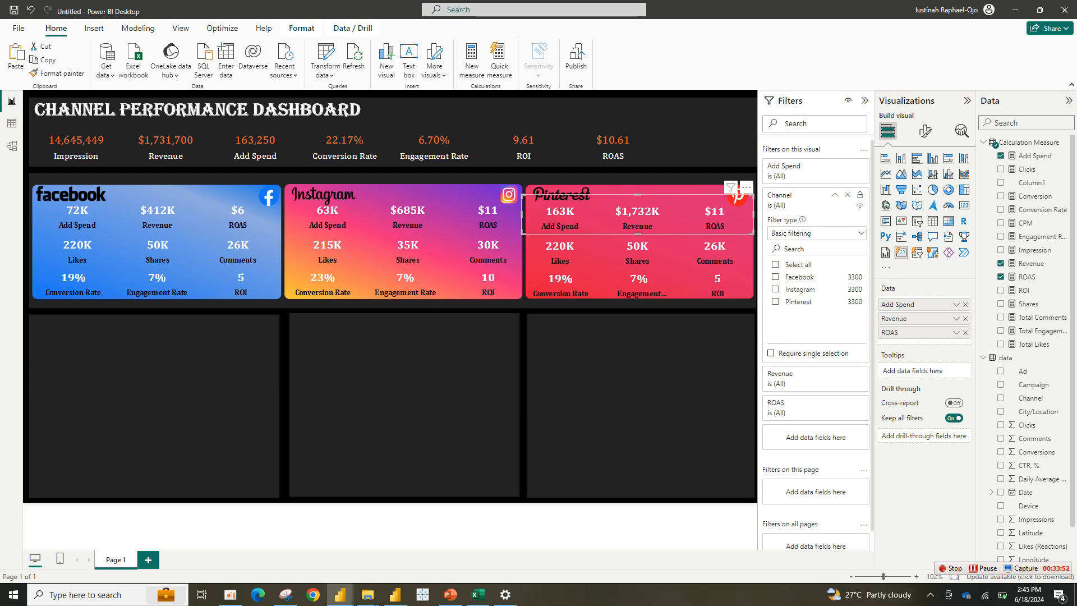
{"action": "left_click", "coordinate": [775, 302]}
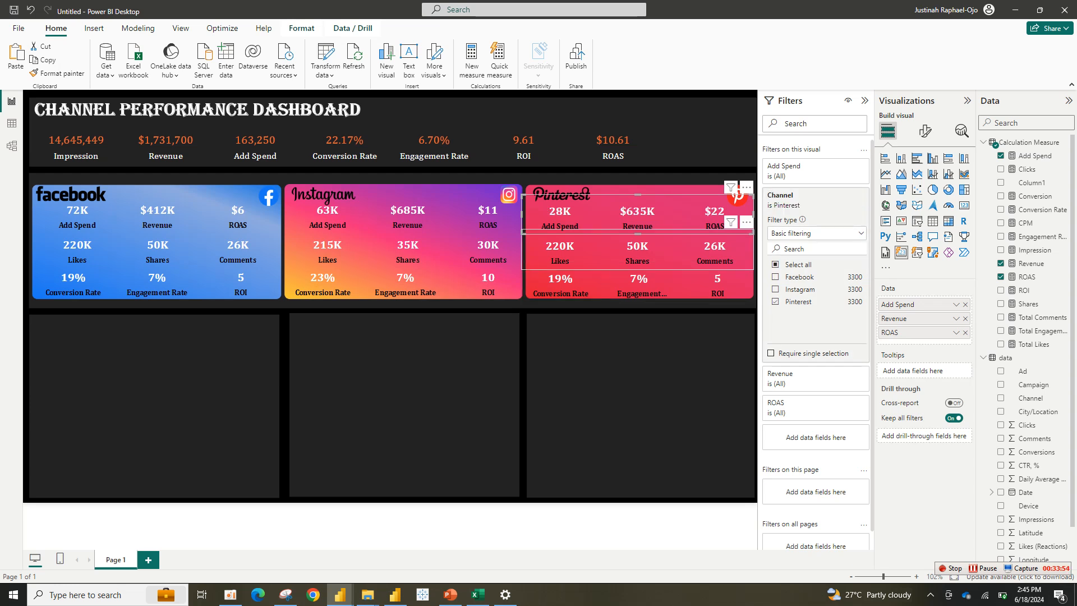
Set the Channel filter to Pinterest only on the Pinterest panel's Likes/Shares/Comments card.
{"action": "left_click", "coordinate": [729, 253]}
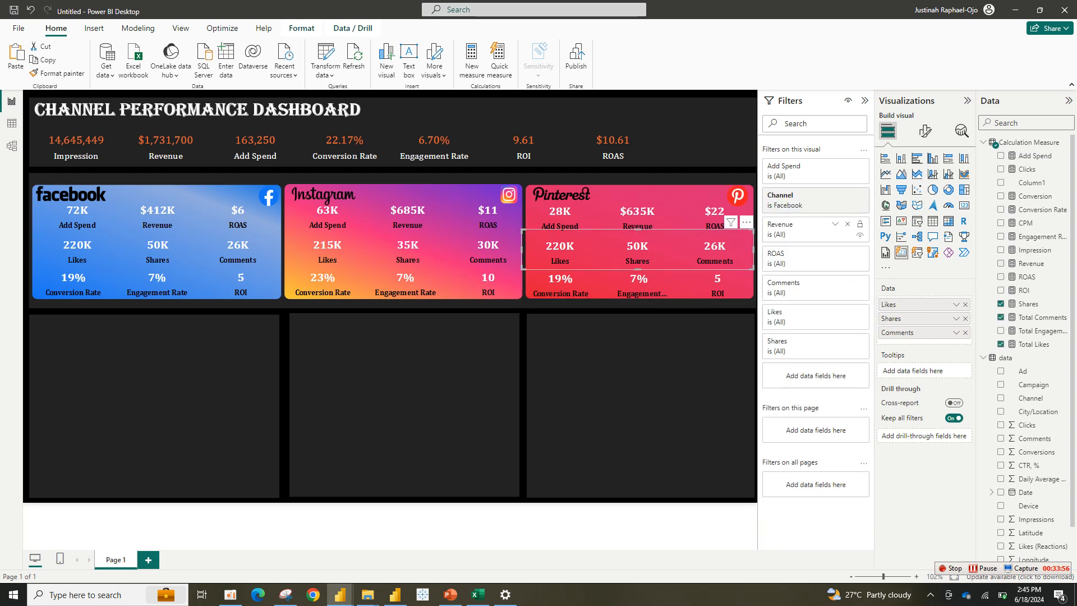
{"action": "left_click", "coordinate": [835, 224]}
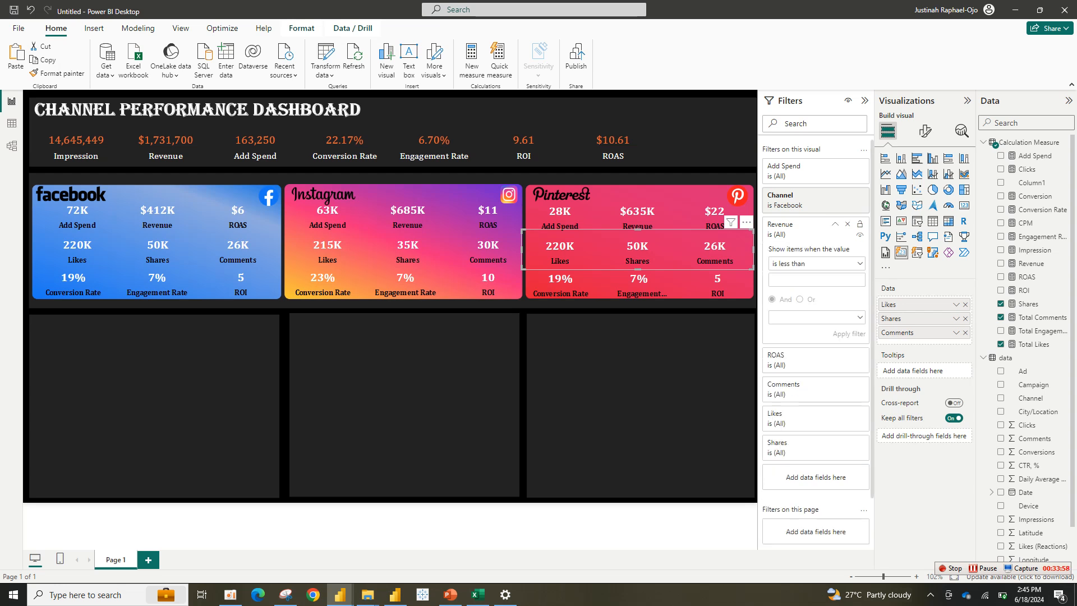
{"action": "left_click", "coordinate": [835, 194]}
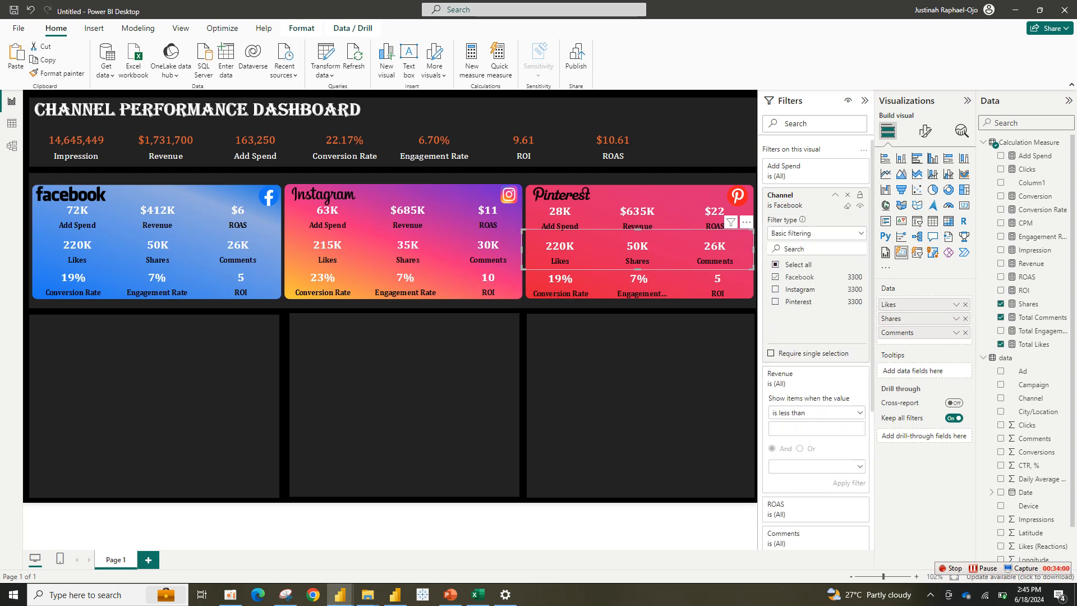
{"action": "left_click", "coordinate": [775, 277]}
{"action": "left_click", "coordinate": [775, 302]}
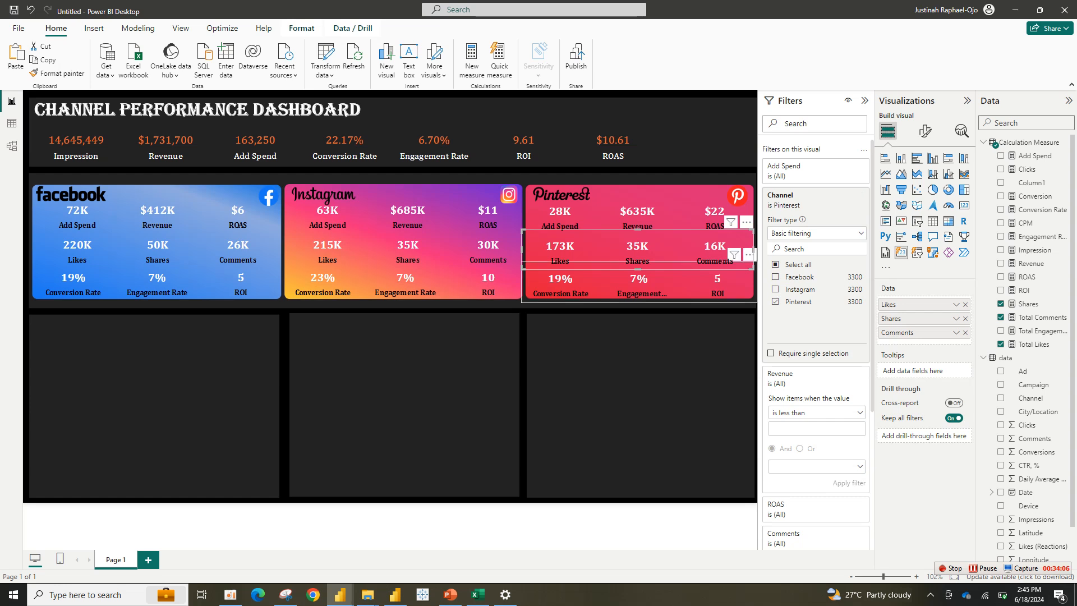
Set the Channel filter to Pinterest only on the Pinterest panel's Conversion Rate/Engagement Rate/ROI card.
{"action": "left_click", "coordinate": [694, 285]}
{"action": "left_click", "coordinate": [836, 195]}
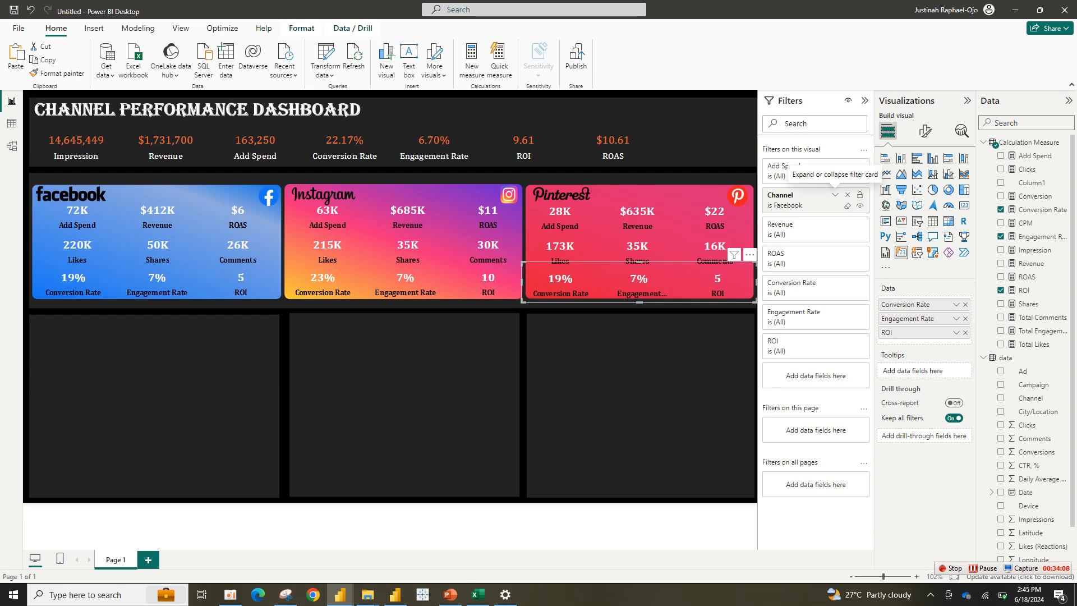
{"action": "left_click", "coordinate": [775, 289]}
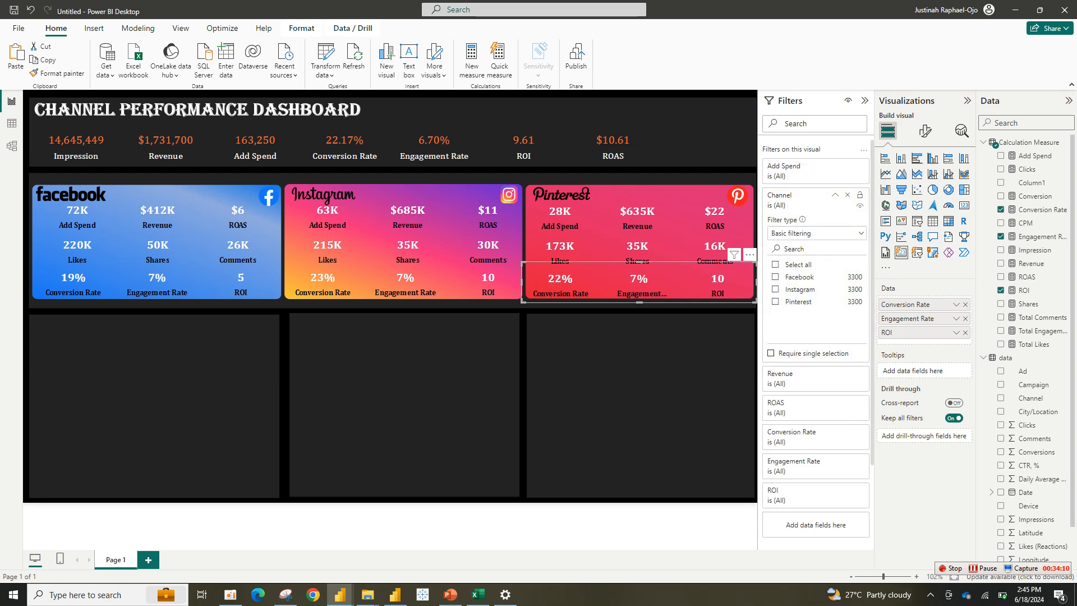
{"action": "left_click", "coordinate": [775, 289]}
{"action": "left_click", "coordinate": [775, 302]}
{"action": "left_click", "coordinate": [640, 405]}
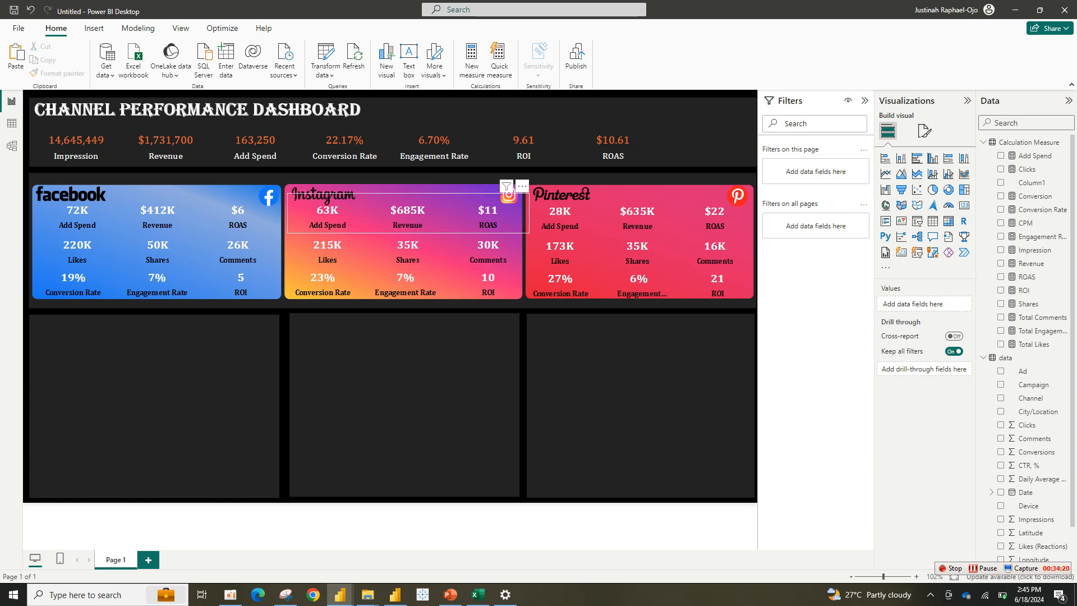
Shift the Instagram panel's upper two metric cards slightly left to line up with the Conversion Rate/Engagement Rate/ROI card.
{"action": "left_click_drag", "start_coordinate": [408, 216], "coordinate": [401, 269]}
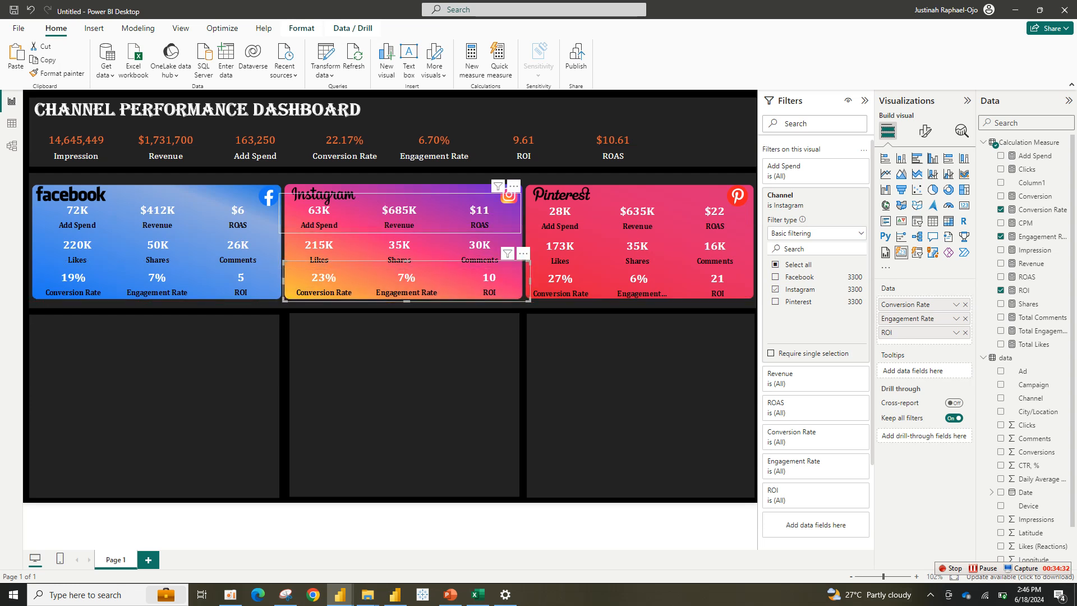
{"action": "left_click_drag", "start_coordinate": [400, 216], "coordinate": [400, 218]}
{"action": "left_click", "coordinate": [402, 387]}
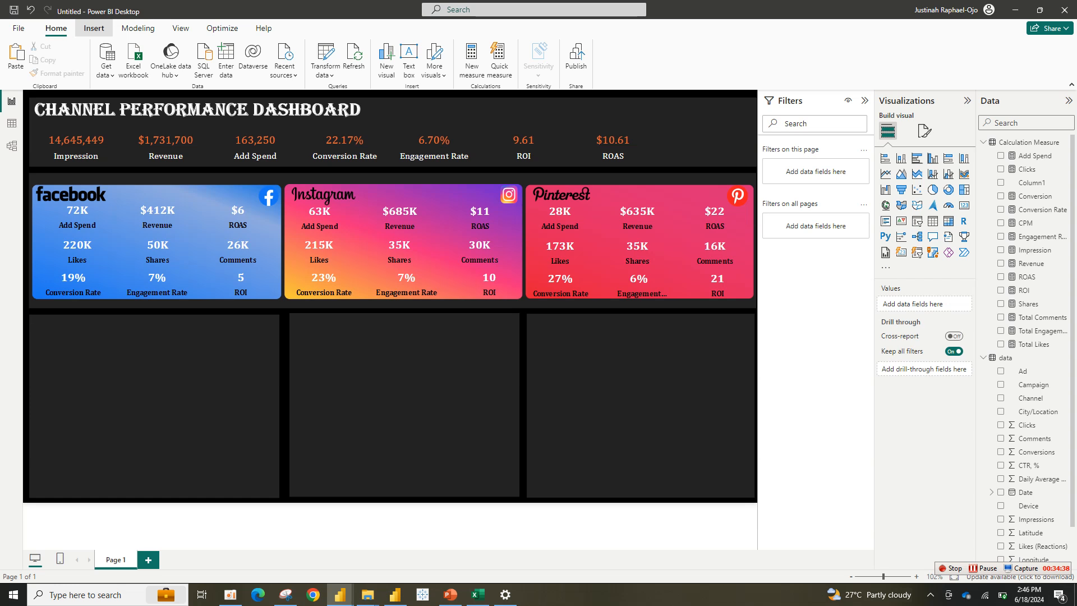
Insert a line shape and reduce its frame to a thin horizontal strip in the empty box below the Facebook panel.
{"action": "left_click", "coordinate": [93, 28]}
{"action": "left_click", "coordinate": [391, 57]}
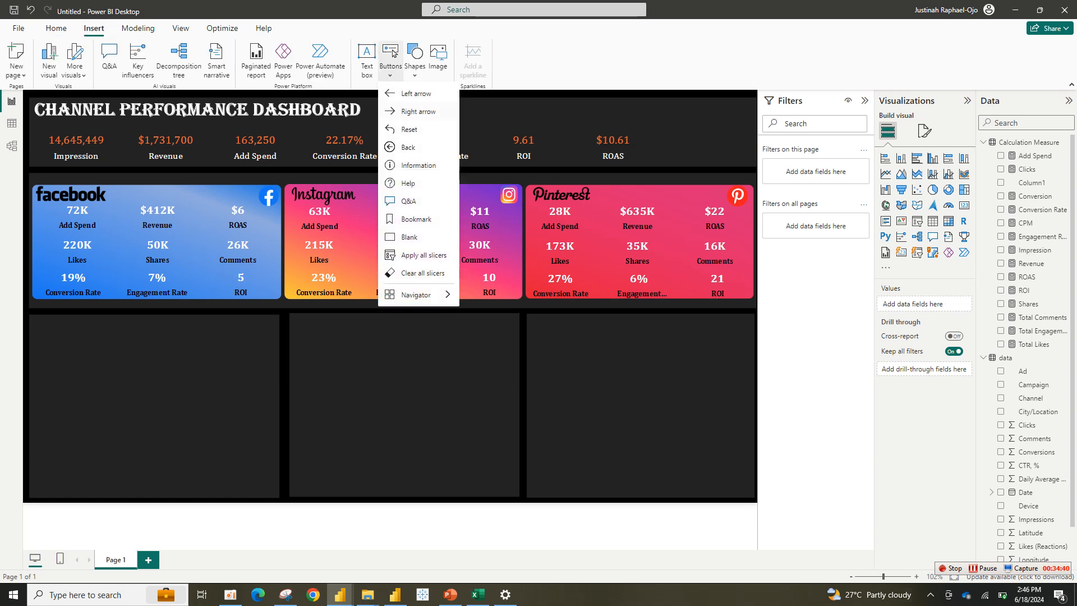
{"action": "left_click", "coordinate": [414, 56]}
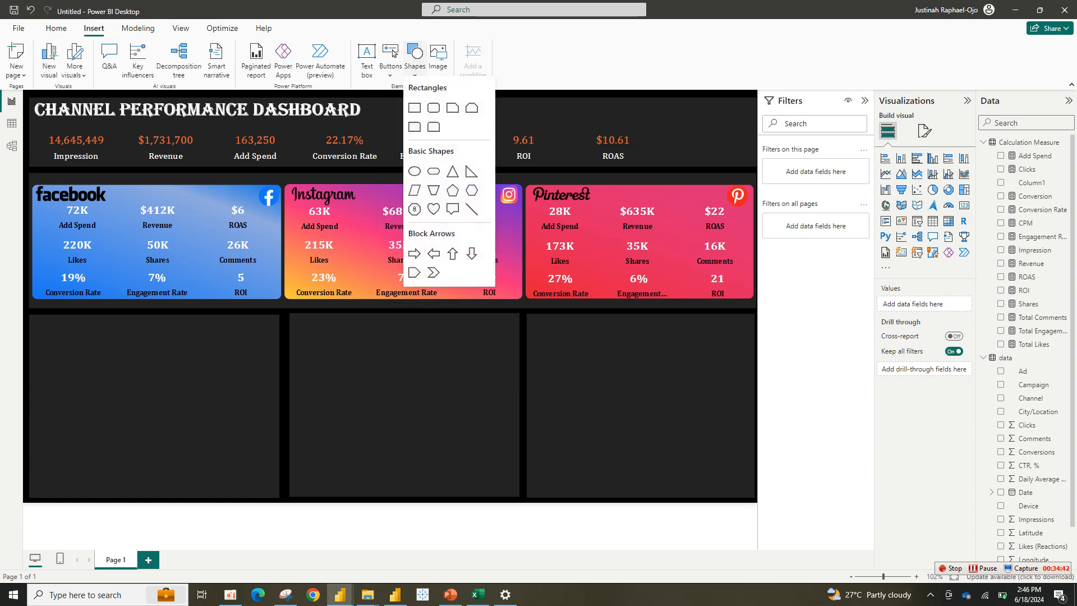
{"action": "left_click", "coordinate": [472, 214]}
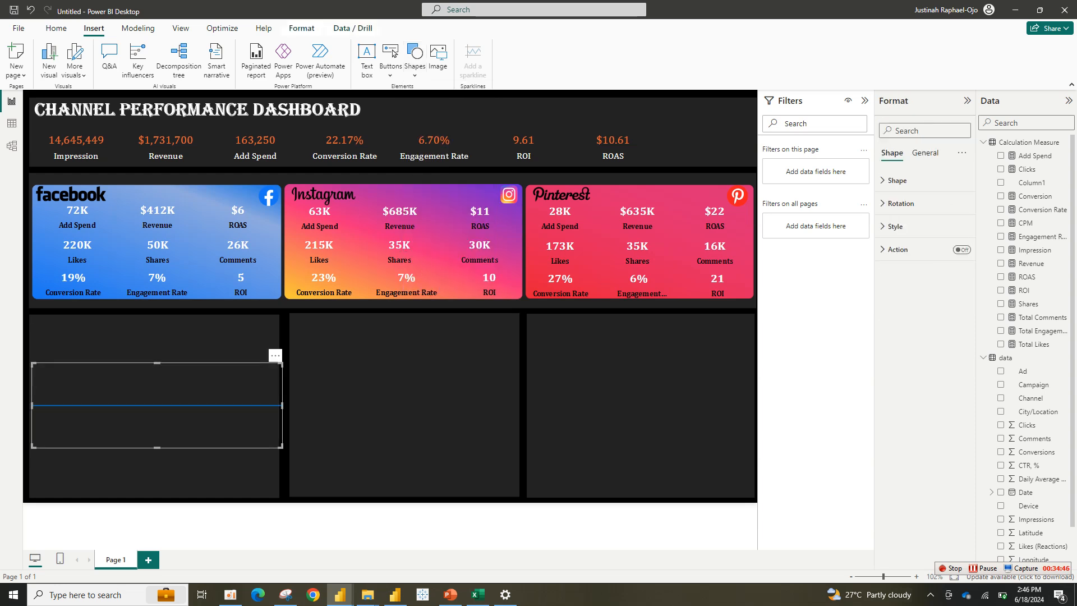
{"action": "left_click_drag", "start_coordinate": [157, 448], "coordinate": [157, 370]}
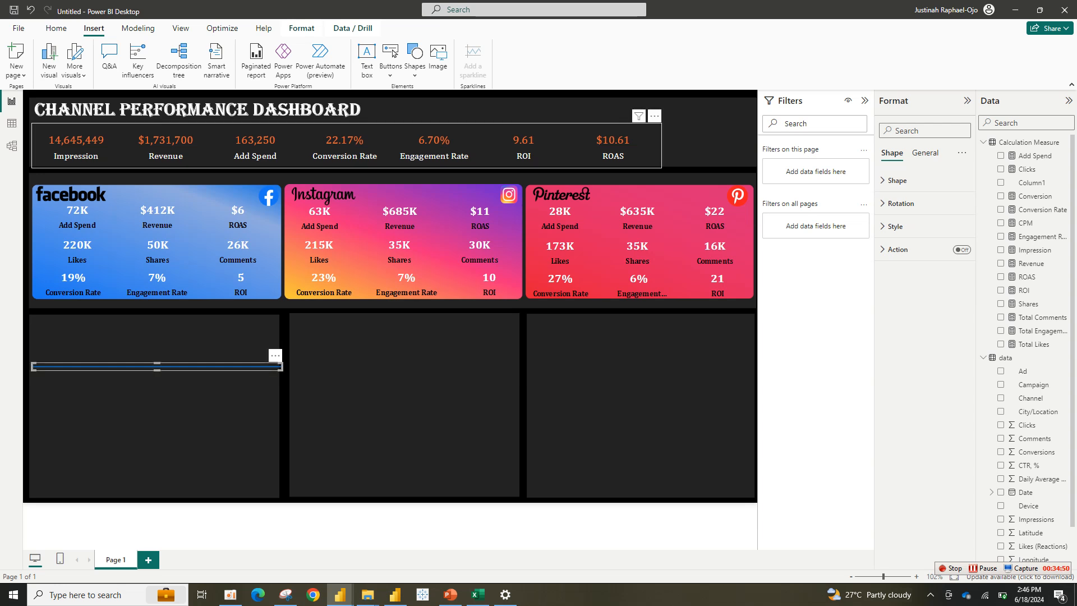
Set the line's fill and border colours to the darkest shade of the theme's orange.
{"action": "left_click", "coordinate": [897, 180]}
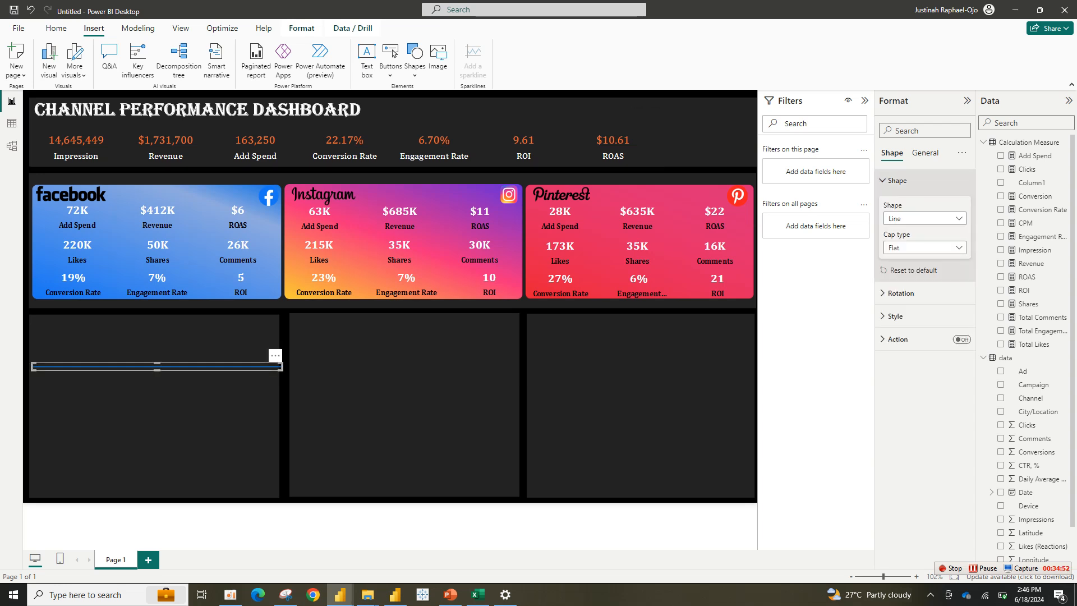
{"action": "left_click", "coordinate": [898, 180]}
{"action": "left_click", "coordinate": [896, 226]}
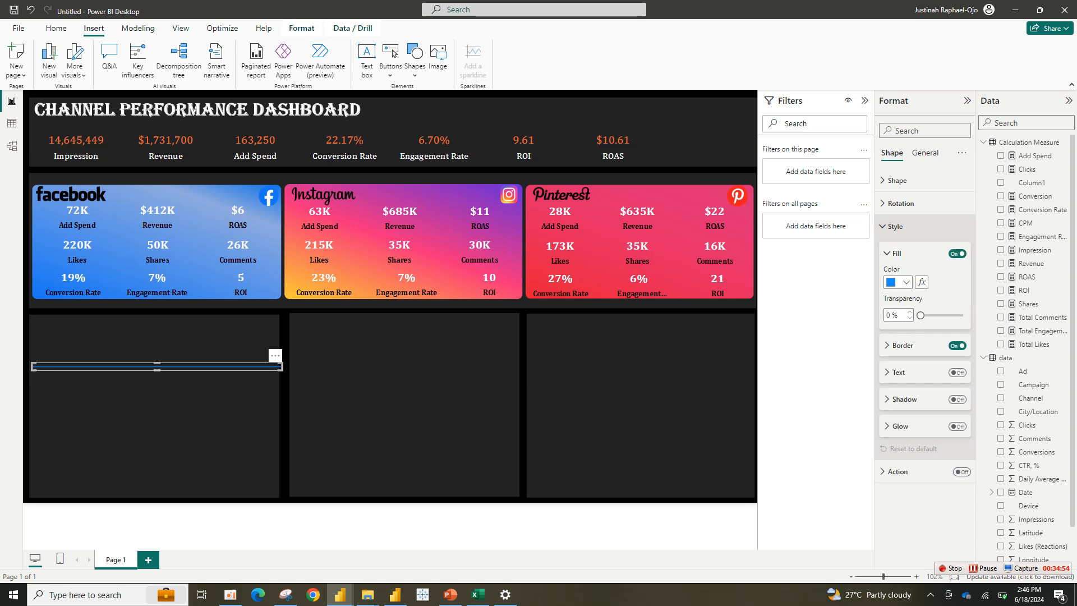
{"action": "left_click", "coordinate": [902, 283]}
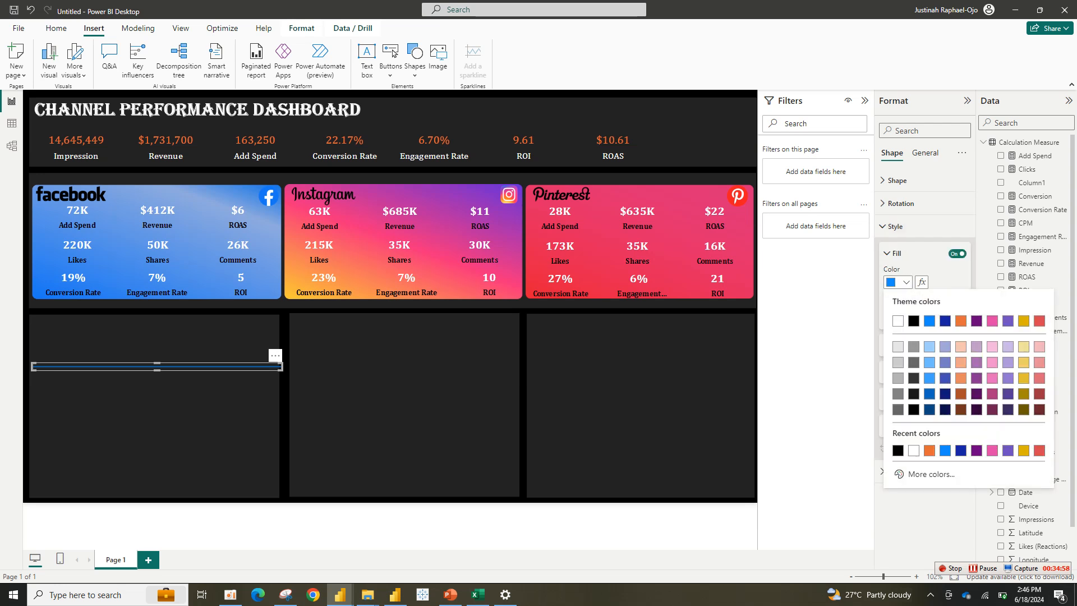
{"action": "left_click", "coordinate": [961, 410]}
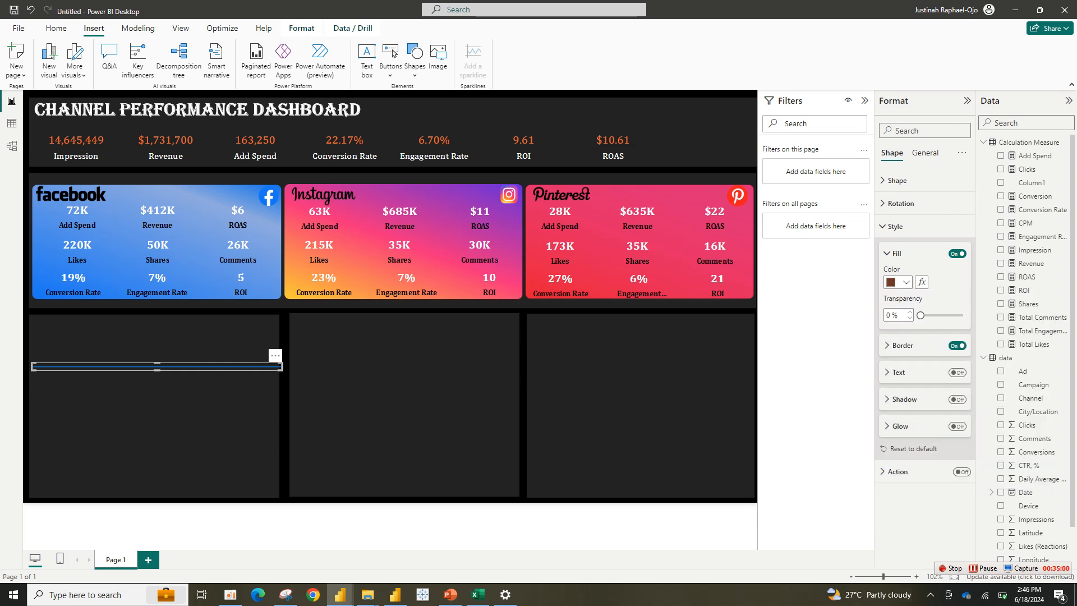
{"action": "left_click", "coordinate": [894, 345]}
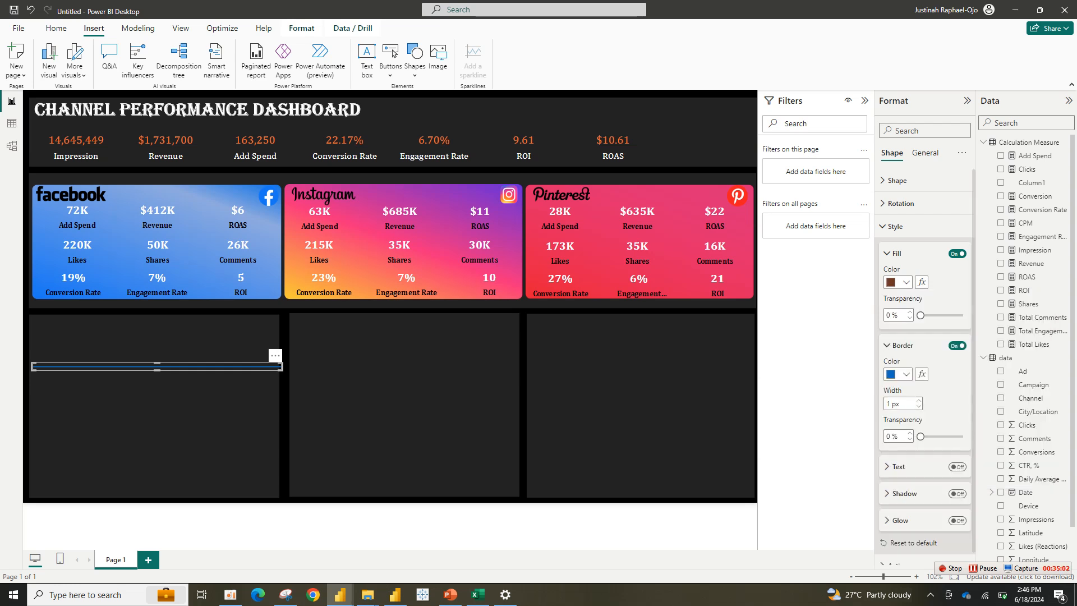
{"action": "left_click", "coordinate": [901, 375]}
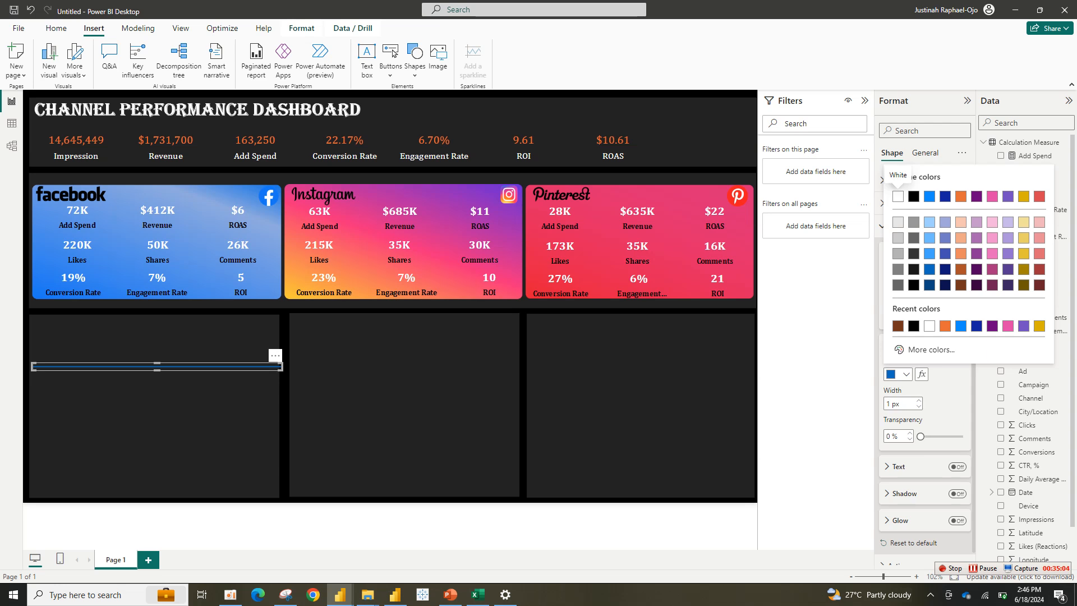
{"action": "left_click", "coordinate": [899, 325]}
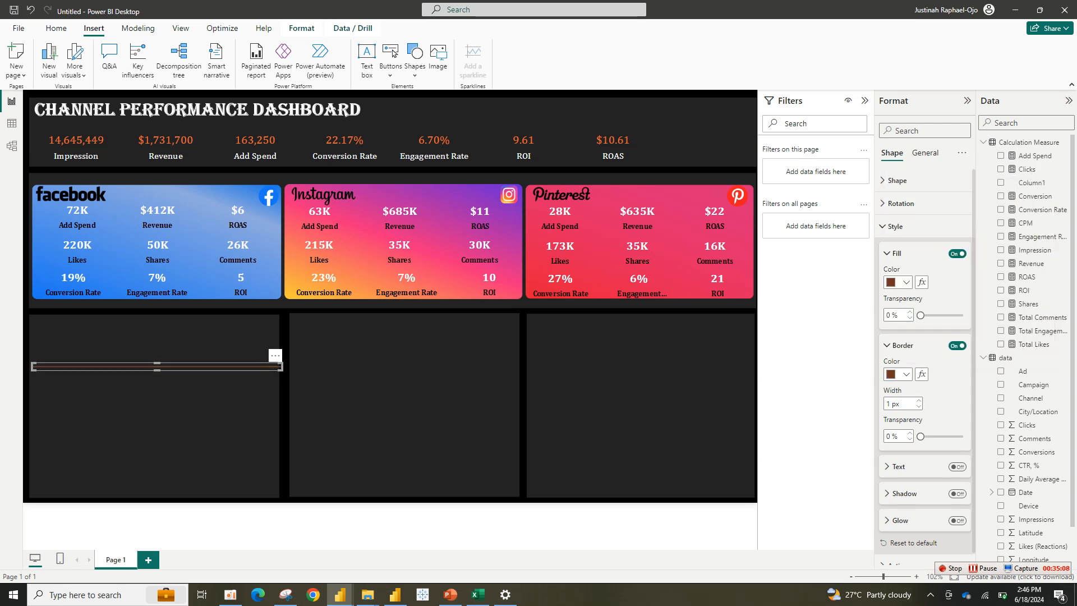
Duplicate the brown line and place two dividers between the Facebook panel's metric rows, shortened to fit the panel width.
{"action": "key", "text": "ctrl+v"}
{"action": "left_click_drag", "start_coordinate": [157, 368], "coordinate": [163, 235]}
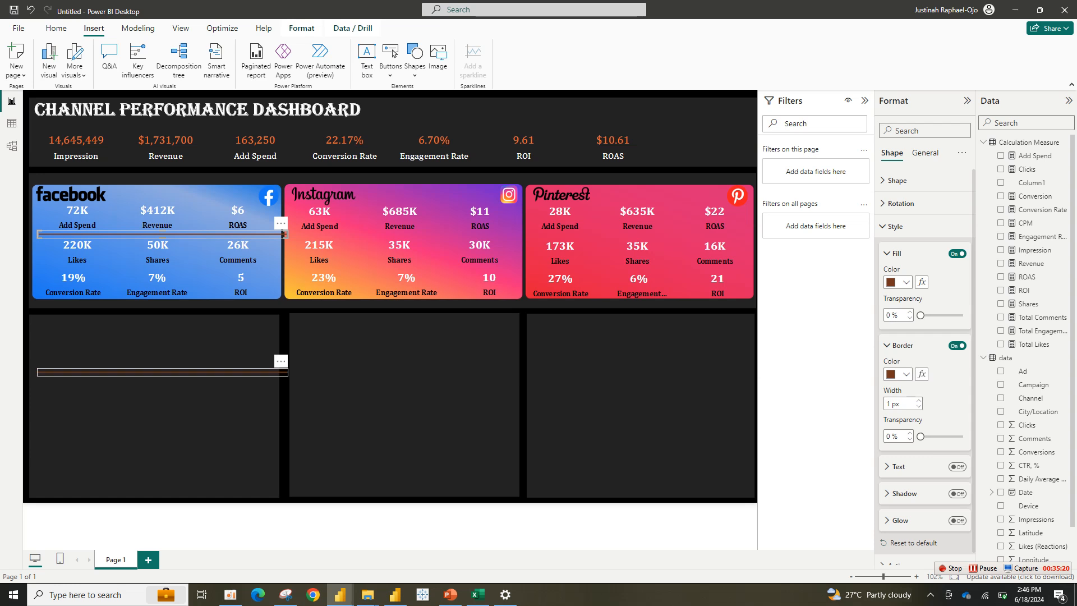
{"action": "left_click", "coordinate": [163, 372]}
{"action": "key", "text": "ctrl+v"}
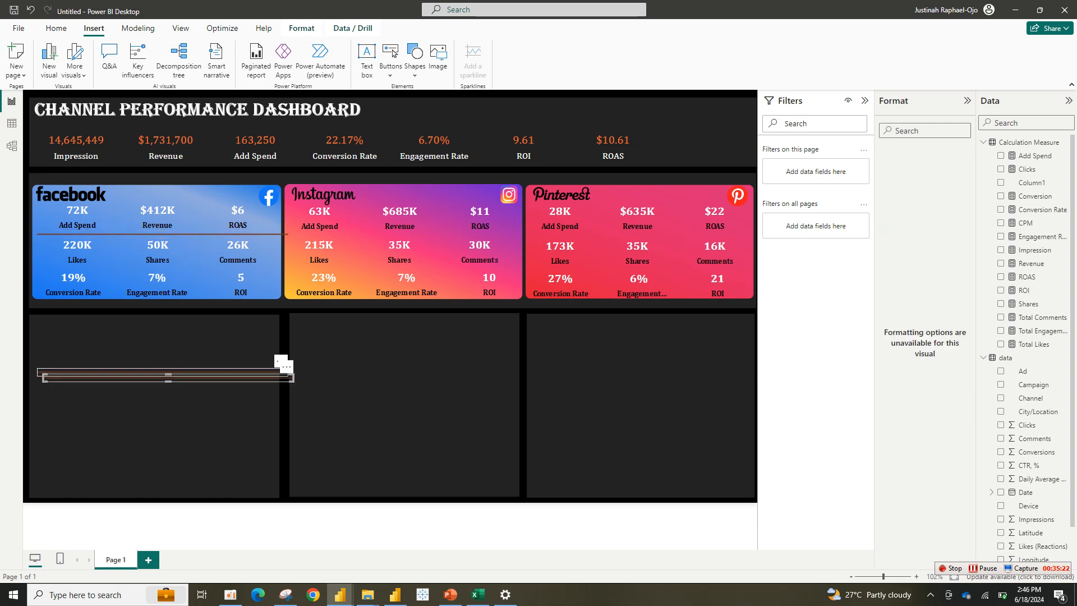
{"action": "left_click_drag", "start_coordinate": [162, 372], "coordinate": [158, 270]}
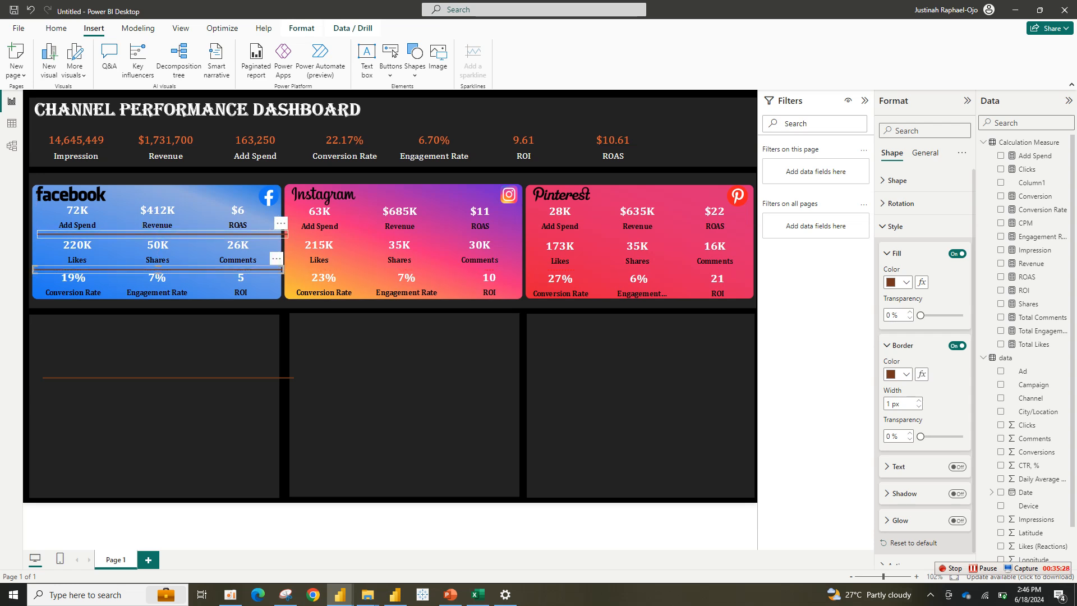
{"action": "left_click_drag", "start_coordinate": [286, 234], "coordinate": [279, 270]}
{"action": "left_click", "coordinate": [269, 270]}
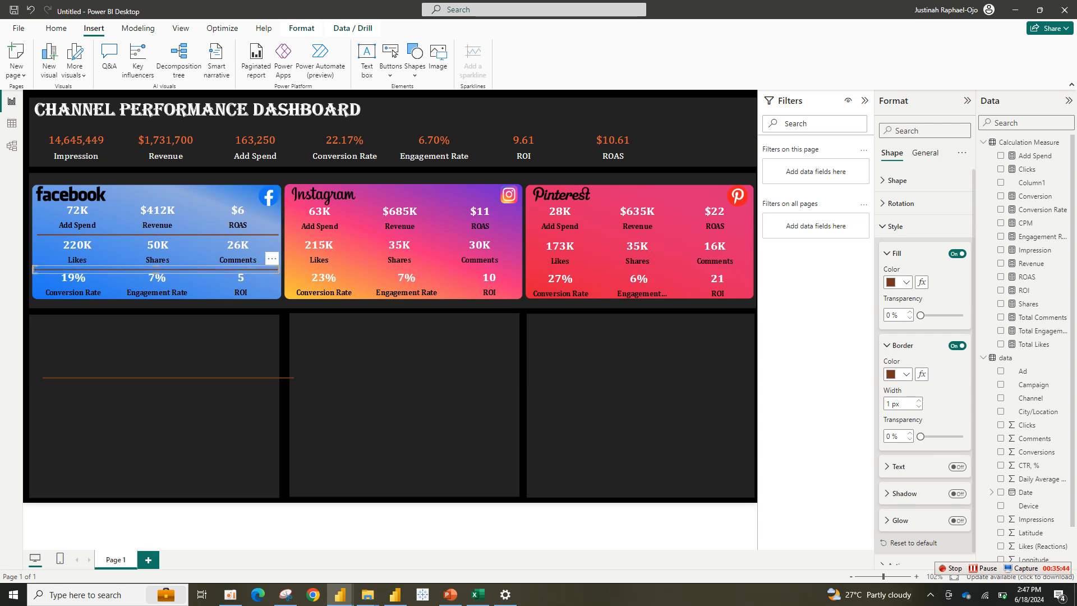
Shorten the spare line to the Instagram panel's width and place two copies as dividers between its metric rows.
{"action": "left_click", "coordinate": [275, 377]}
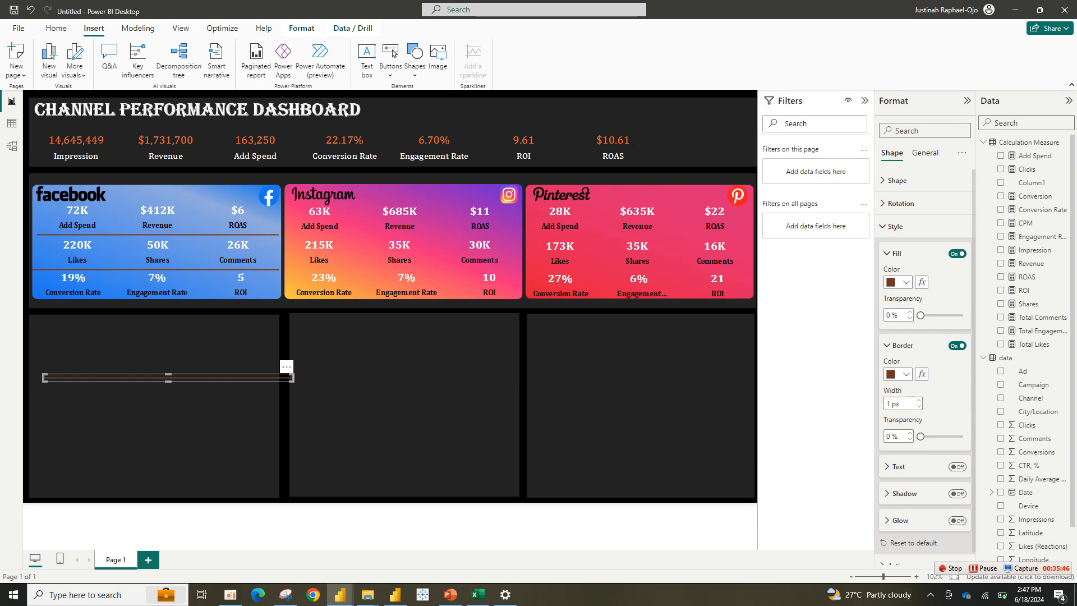
{"action": "left_click_drag", "start_coordinate": [293, 378], "coordinate": [522, 269]}
{"action": "key", "text": "ctrl+c"}
{"action": "key", "text": "ctrl+v"}
{"action": "key", "text": "ctrl+c"}
{"action": "key", "text": "ctrl+v"}
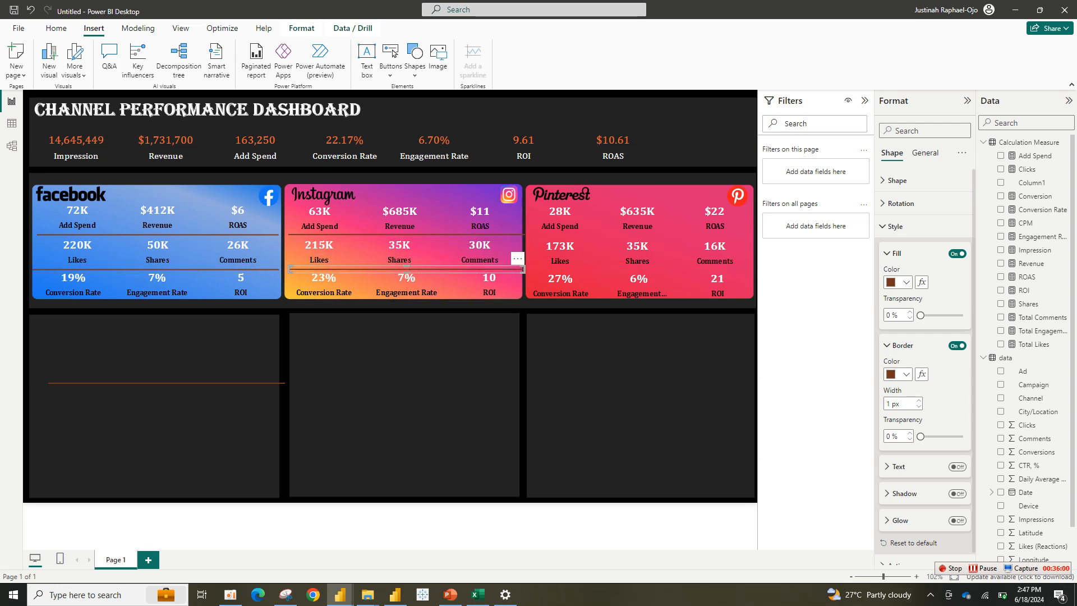
Place two divider lines between the Pinterest panel's metric rows and remove the spare line from the empty box below Facebook.
{"action": "left_click", "coordinate": [168, 383]}
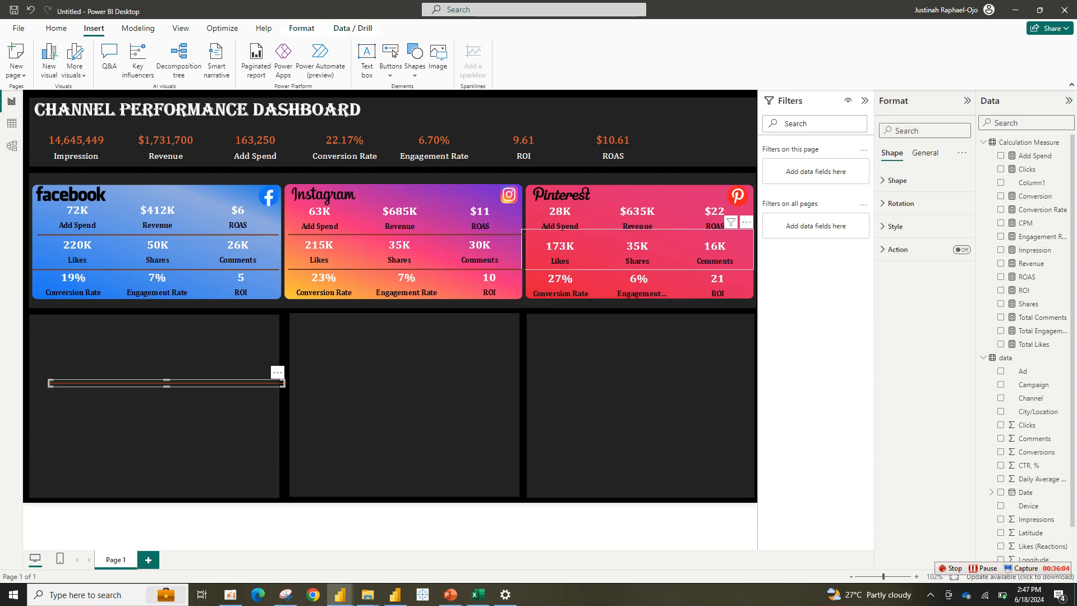
{"action": "left_click_drag", "start_coordinate": [167, 383], "coordinate": [637, 271]}
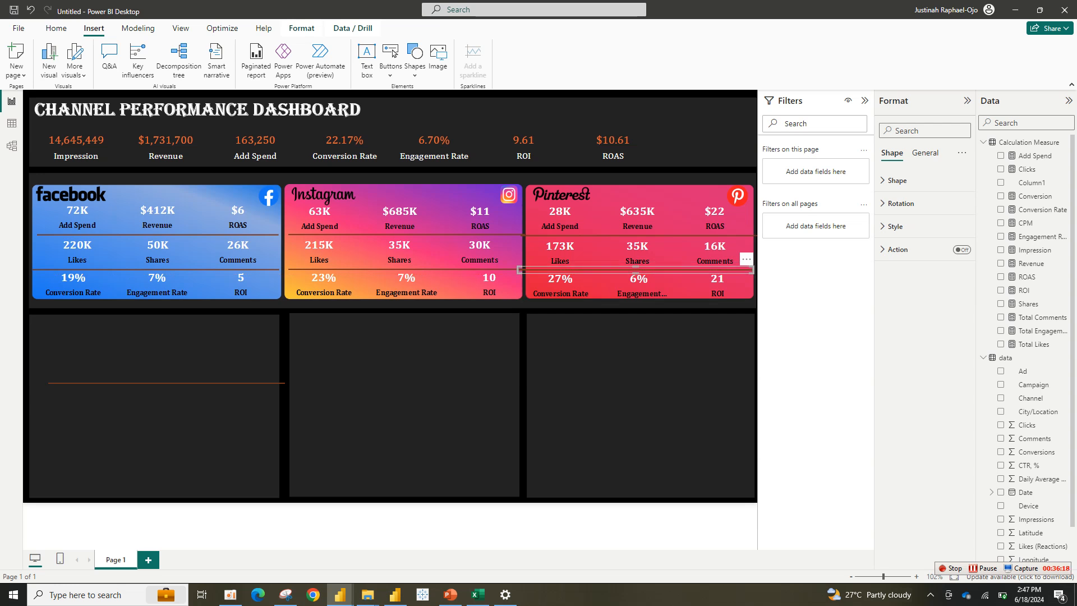
{"action": "left_click", "coordinate": [167, 383]}
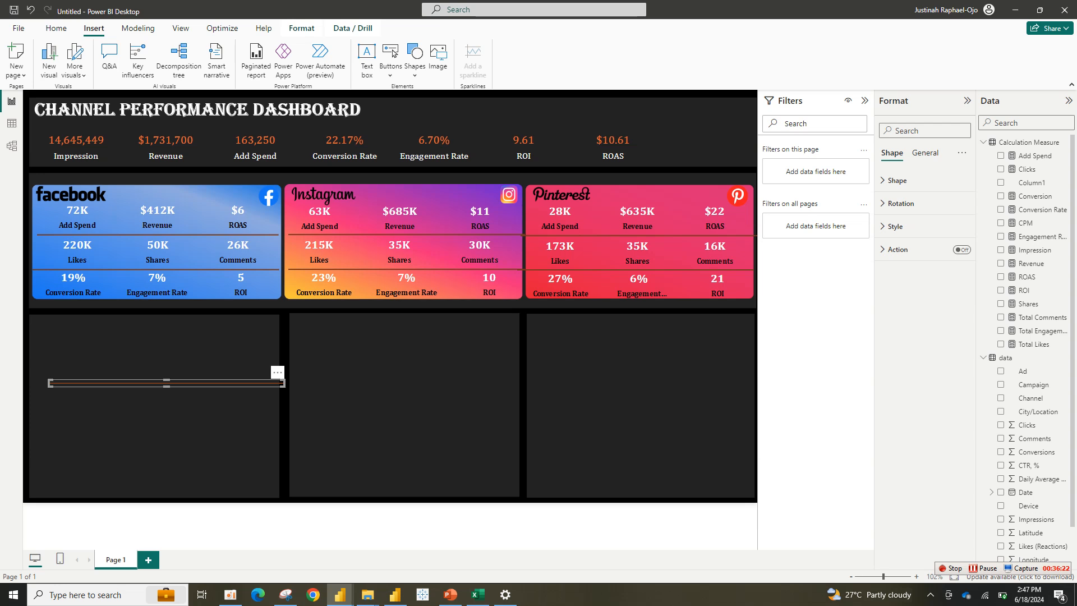
{"action": "left_click", "coordinate": [277, 372]}
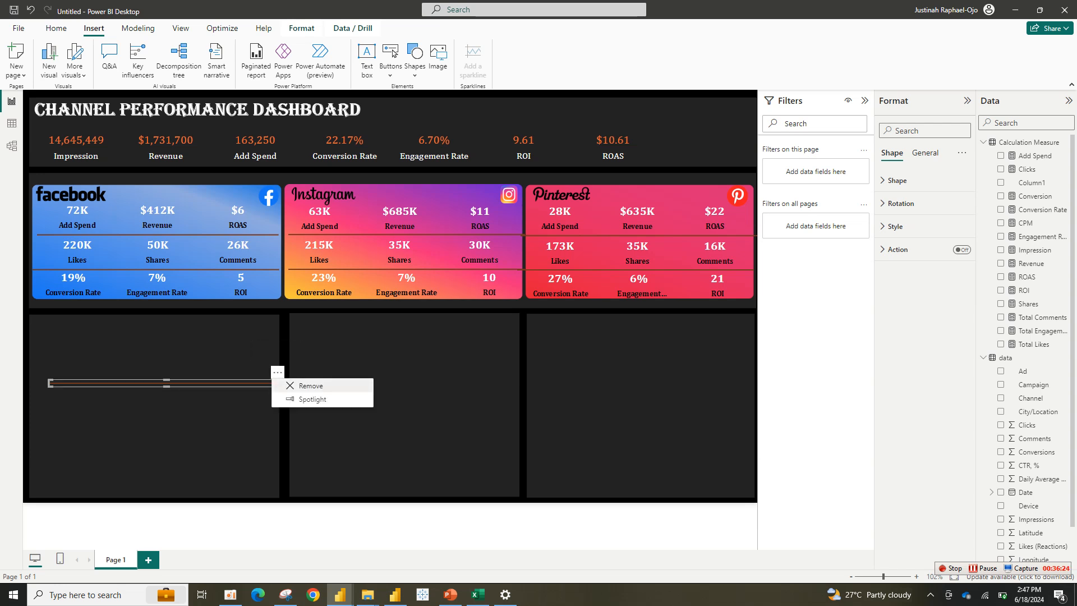
{"action": "left_click", "coordinate": [308, 386]}
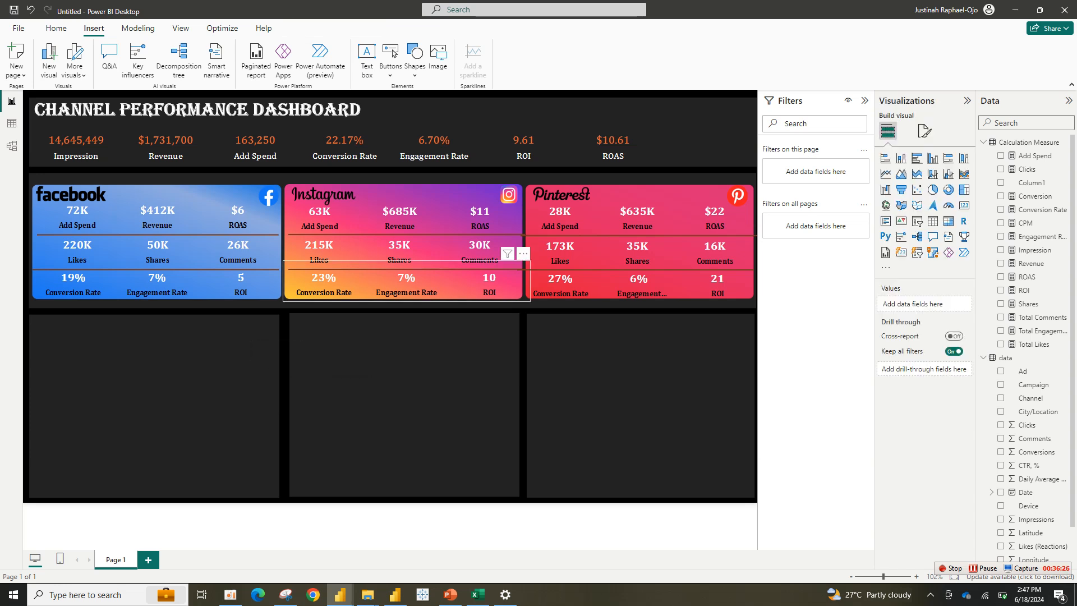
Nudge the Instagram panel's Conversion Rate/Engagement Rate/ROI card slightly left to align its columns with the rows above.
{"action": "left_click", "coordinate": [404, 284]}
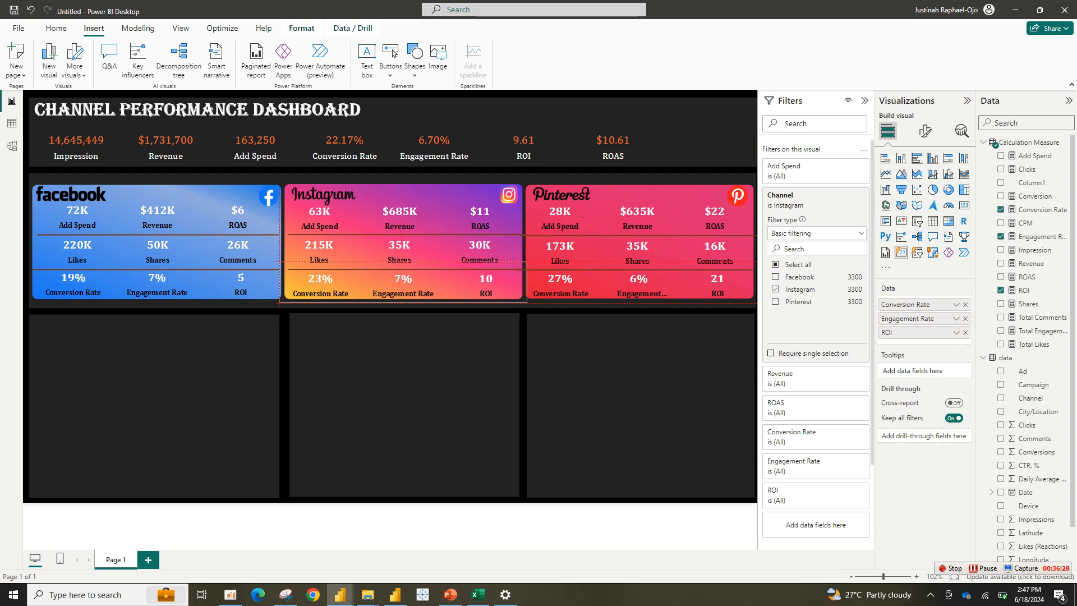
{"action": "key", "text": "Escape"}
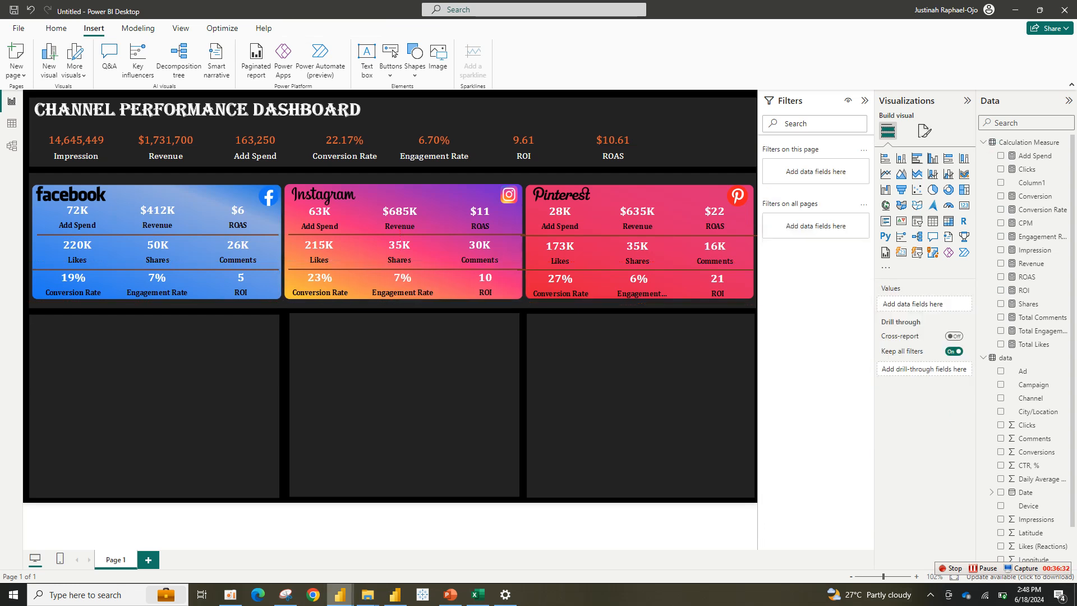
Preview the open Channel Performance Dashboard report for reference, and return to the untitled report.
{"action": "mouse_move", "coordinate": [340, 594]}
{"action": "mouse_move", "coordinate": [279, 544]}
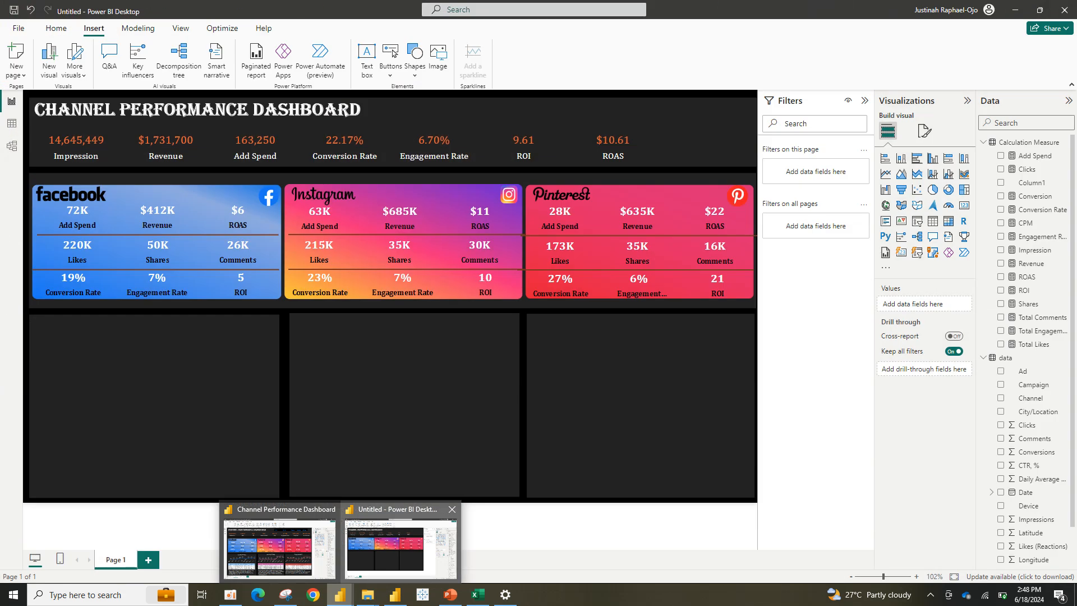
{"action": "left_click", "coordinate": [401, 548]}
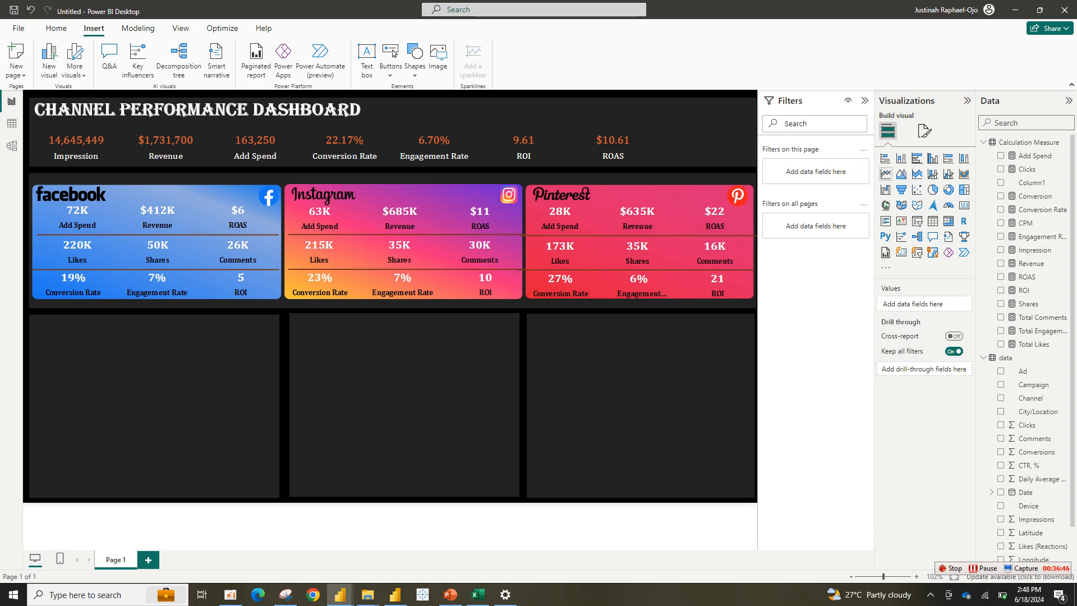
Insert a line chart and place it along the upper edge of the empty box below Facebook.
{"action": "left_click", "coordinate": [886, 173]}
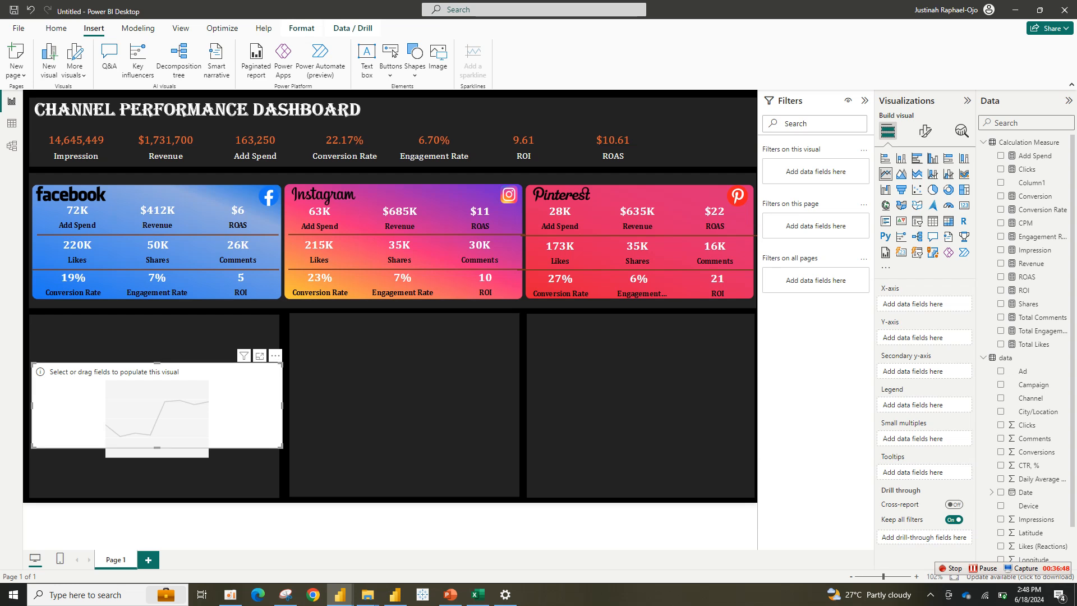
{"action": "left_click_drag", "start_coordinate": [158, 368], "coordinate": [163, 332]}
{"action": "left_click_drag", "start_coordinate": [156, 359], "coordinate": [156, 359]}
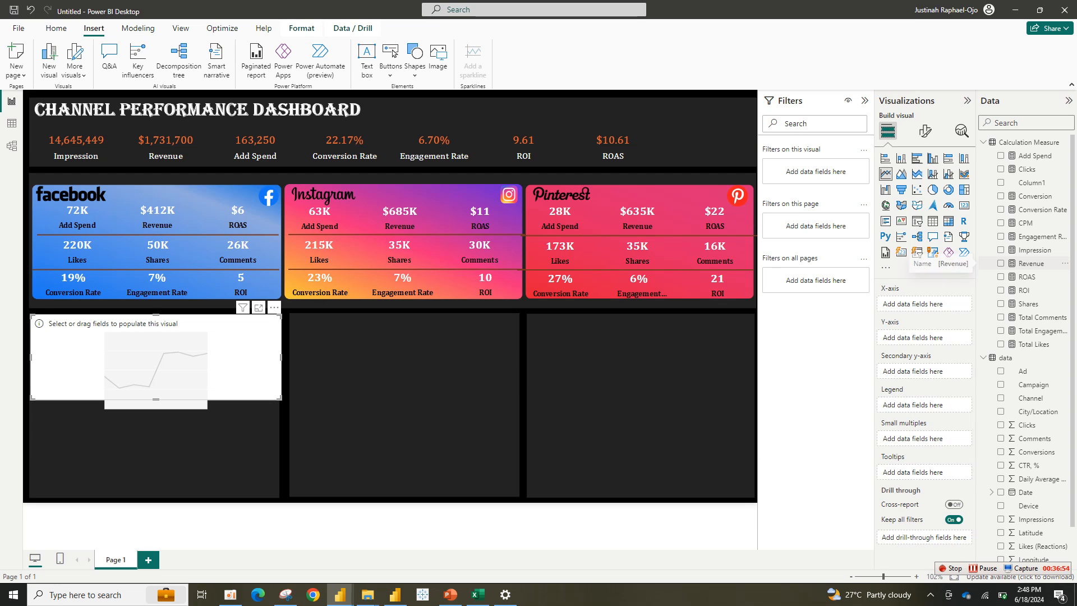
Plot Revenue against Date in the line chart, keeping only the Month level of the date hierarchy.
{"action": "left_click", "coordinate": [1001, 263]}
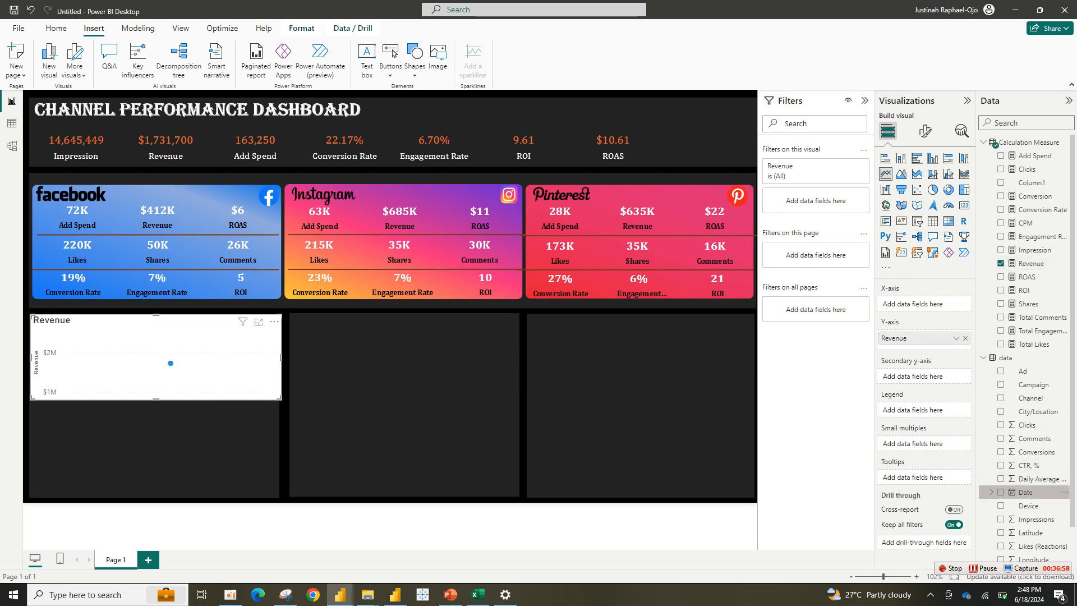
{"action": "left_click", "coordinate": [1001, 492]}
{"action": "left_click", "coordinate": [965, 348]}
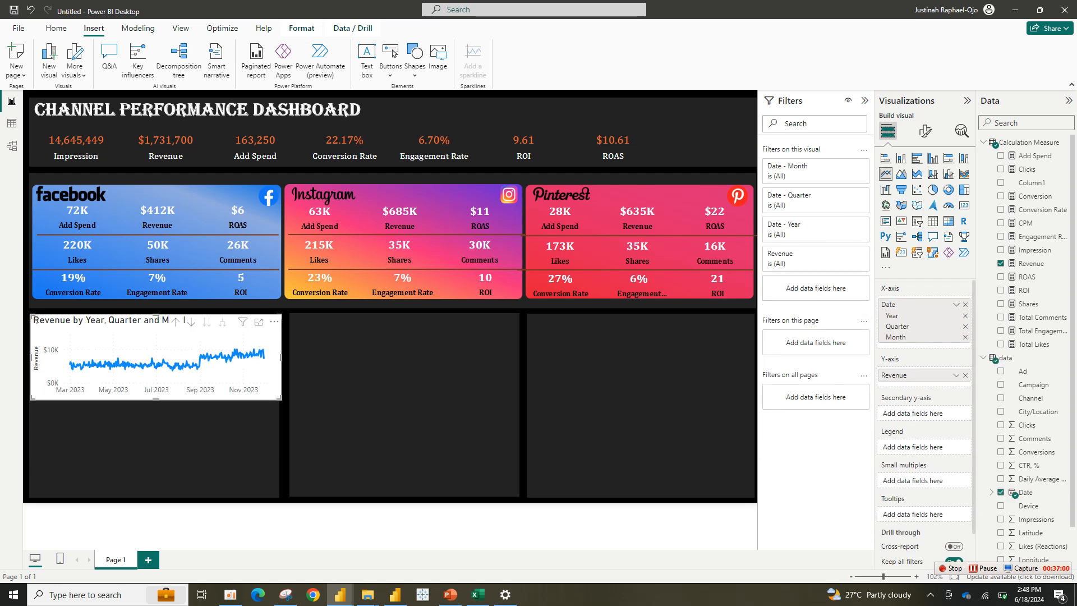
{"action": "left_click", "coordinate": [965, 326]}
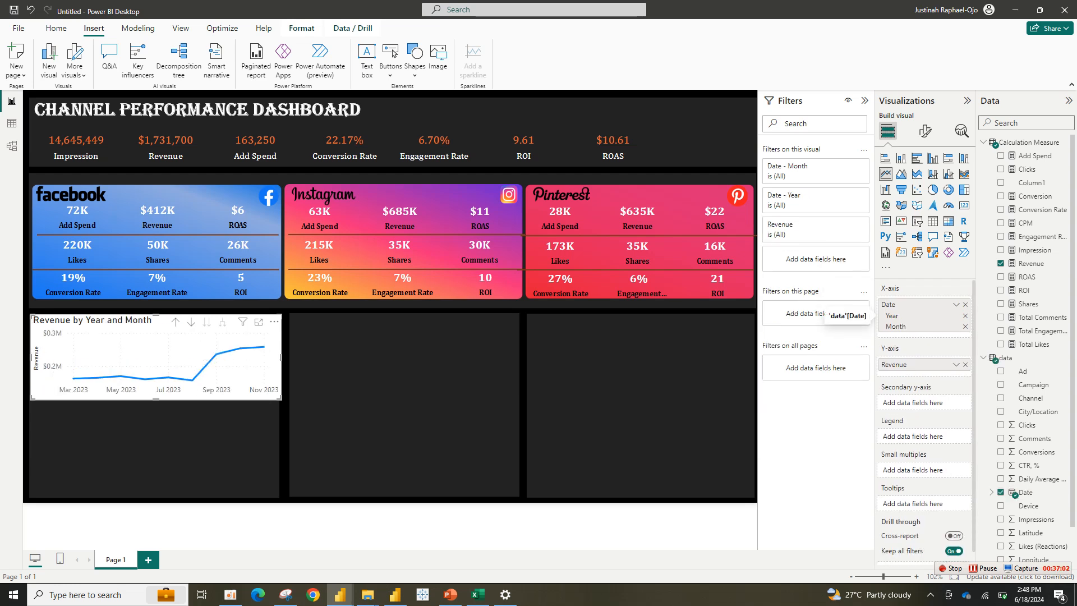
{"action": "left_click", "coordinate": [965, 316]}
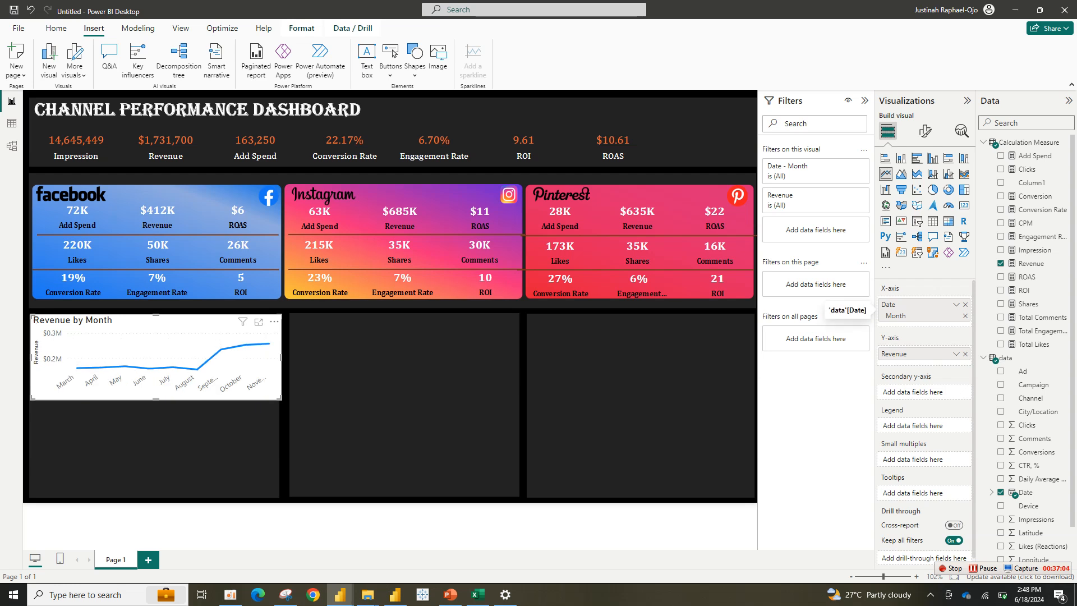
Resize the Revenue by Month chart to the box's width with a reduced height, and turn off its background.
{"action": "mouse_move", "coordinate": [280, 398]}
{"action": "left_mouse_down"}
{"action": "mouse_move", "coordinate": [302, 408]}
{"action": "mouse_move", "coordinate": [273, 381]}
{"action": "mouse_move", "coordinate": [274, 411]}
{"action": "mouse_move", "coordinate": [288, 410]}
{"action": "mouse_move", "coordinate": [279, 384]}
{"action": "left_mouse_up"}
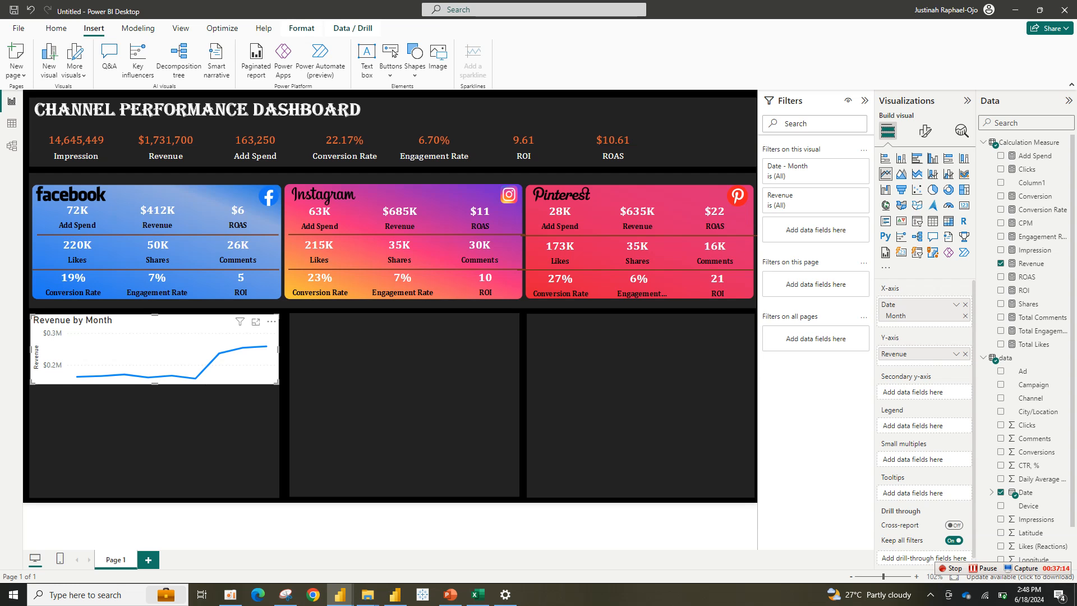
{"action": "left_click_drag", "start_coordinate": [155, 385], "coordinate": [155, 389]}
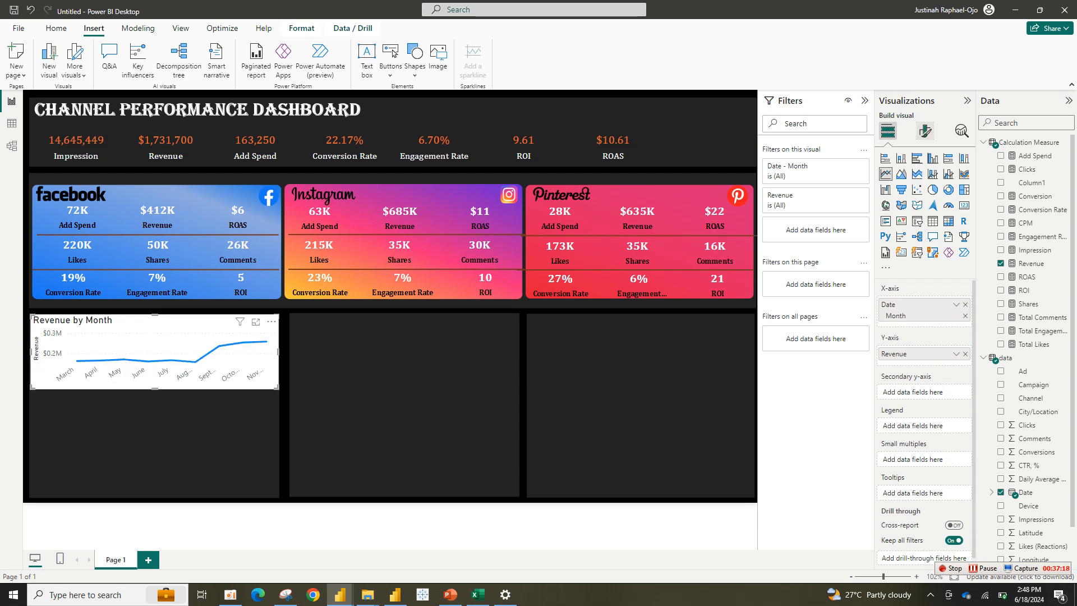
{"action": "left_click", "coordinate": [925, 131]}
{"action": "left_click", "coordinate": [924, 181]}
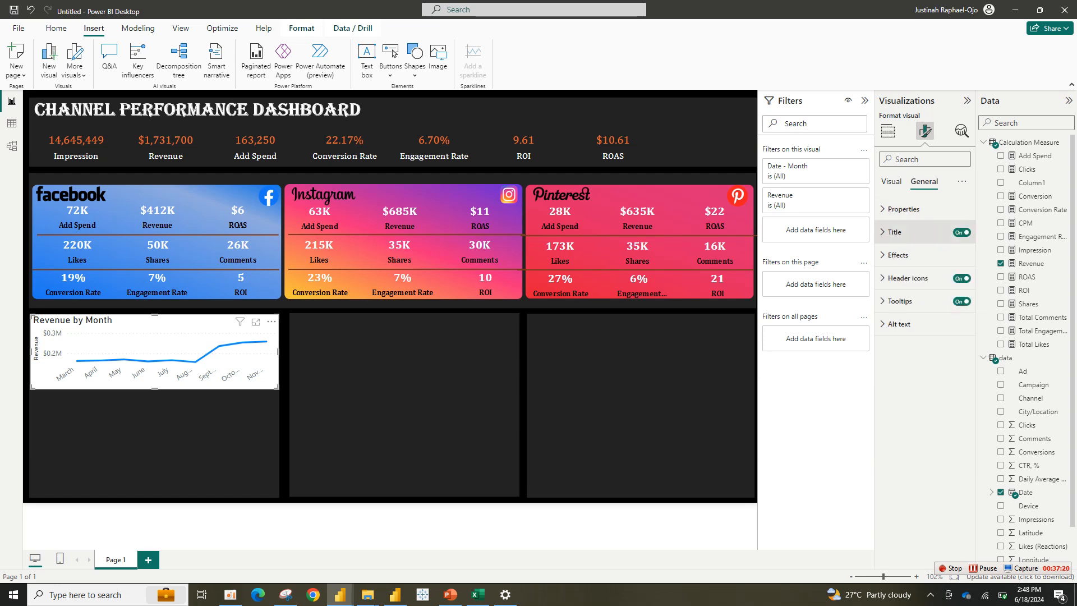
{"action": "left_click", "coordinate": [898, 255]}
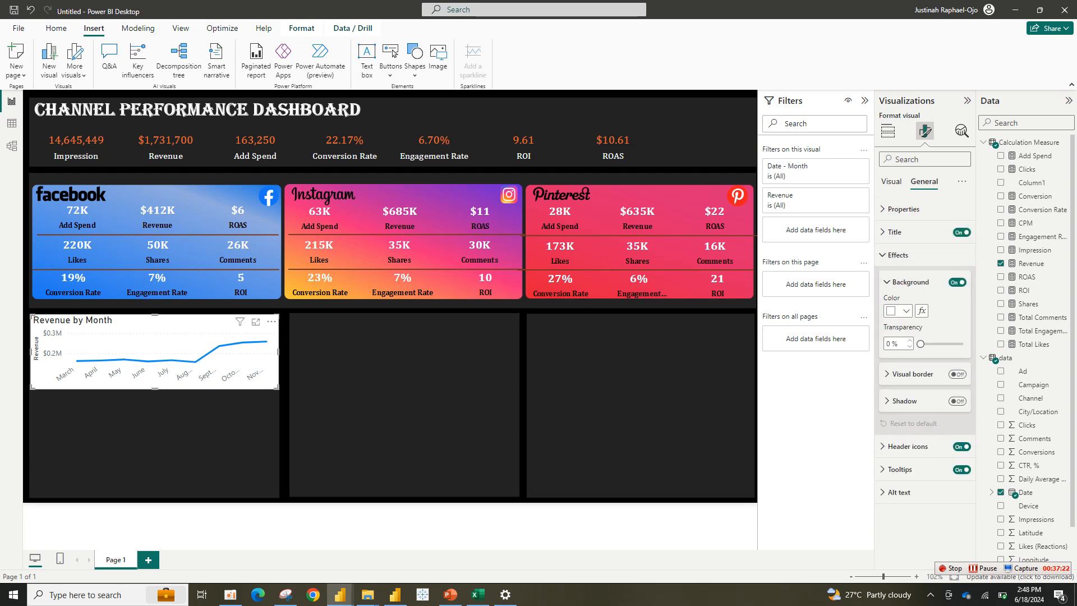
{"action": "left_click", "coordinate": [957, 282]}
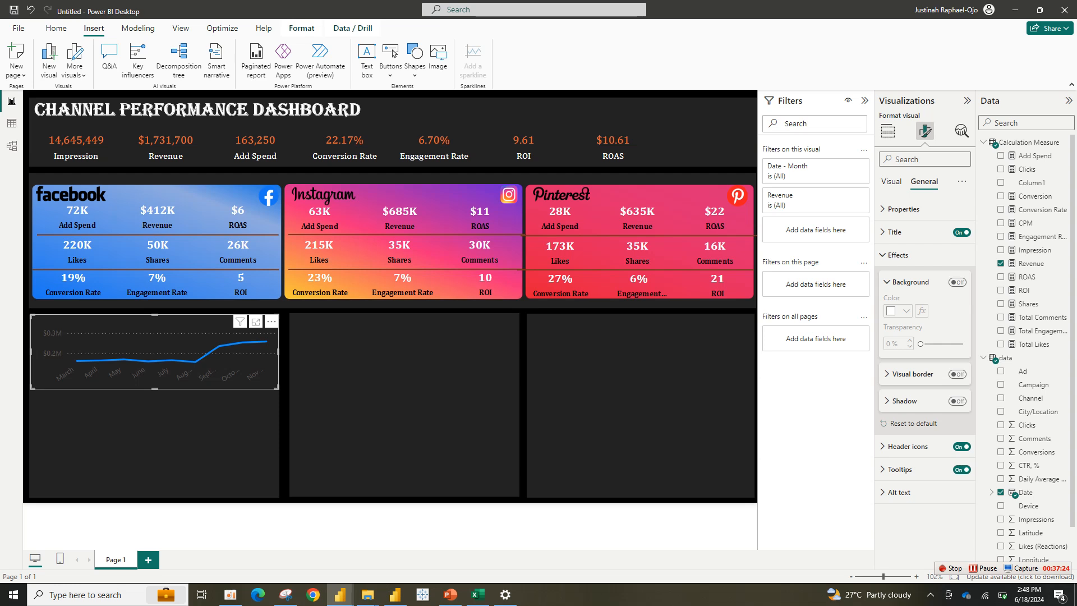
Format the Revenue by Month chart's title as white, centred, Cambria, size 12.
{"action": "left_click", "coordinate": [898, 255]}
{"action": "left_click", "coordinate": [898, 232]}
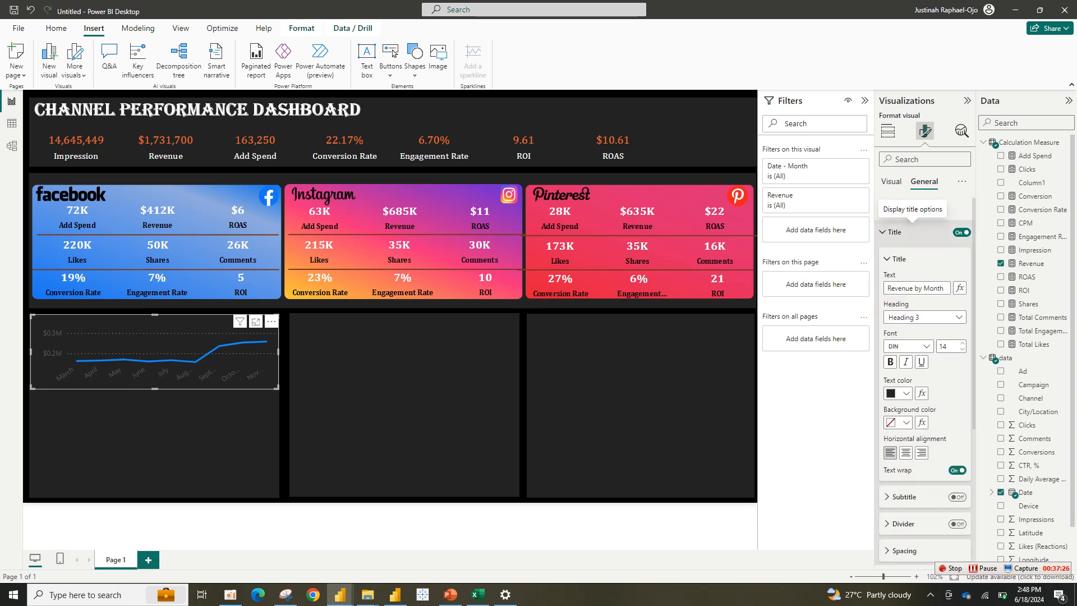
{"action": "left_click", "coordinate": [901, 394]}
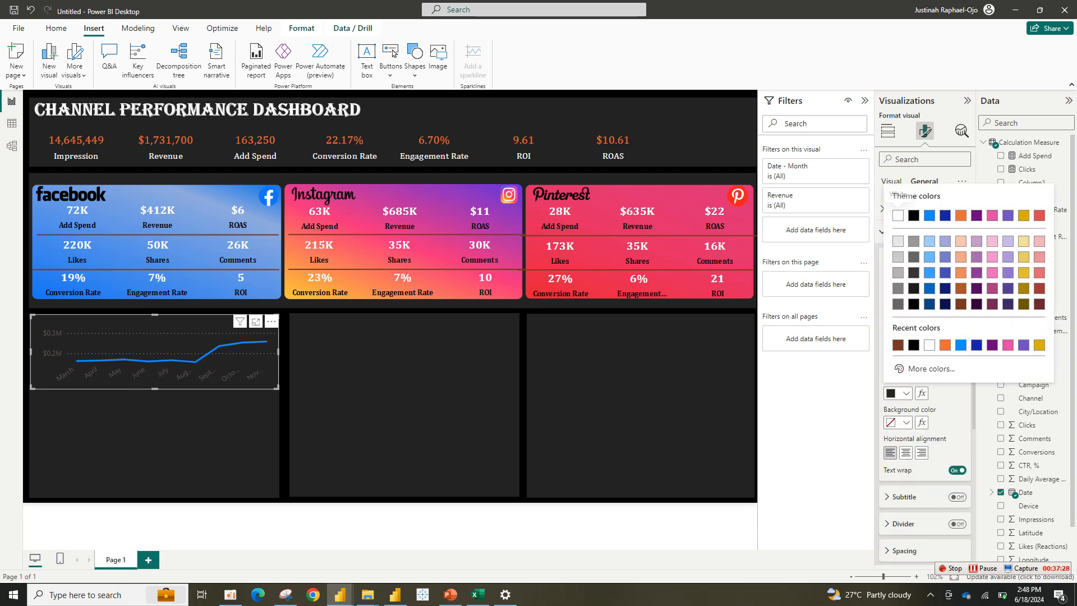
{"action": "left_click", "coordinate": [899, 215]}
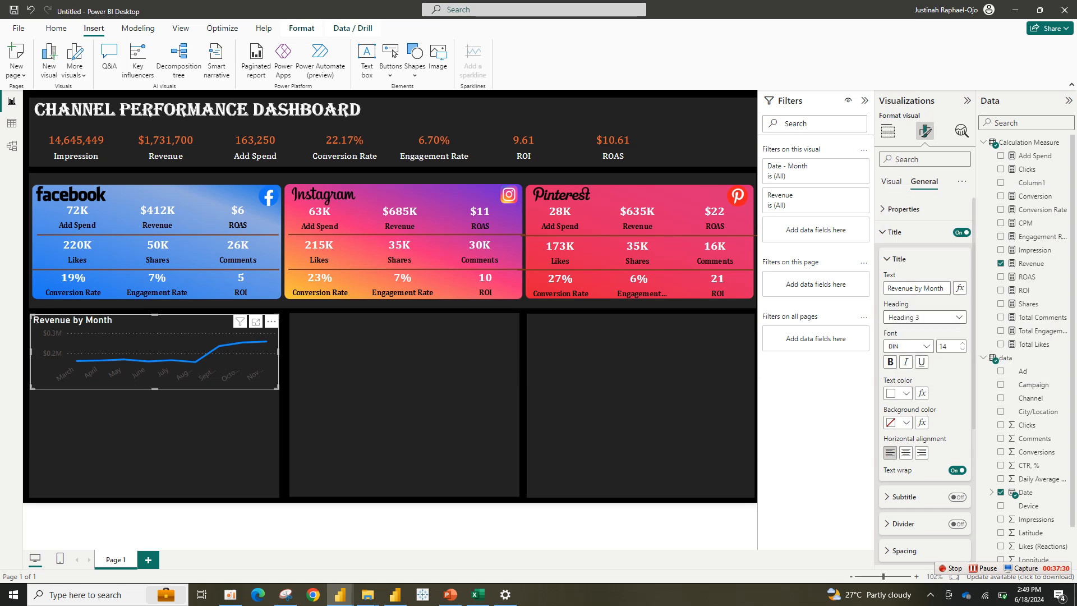
{"action": "left_click", "coordinate": [906, 453]}
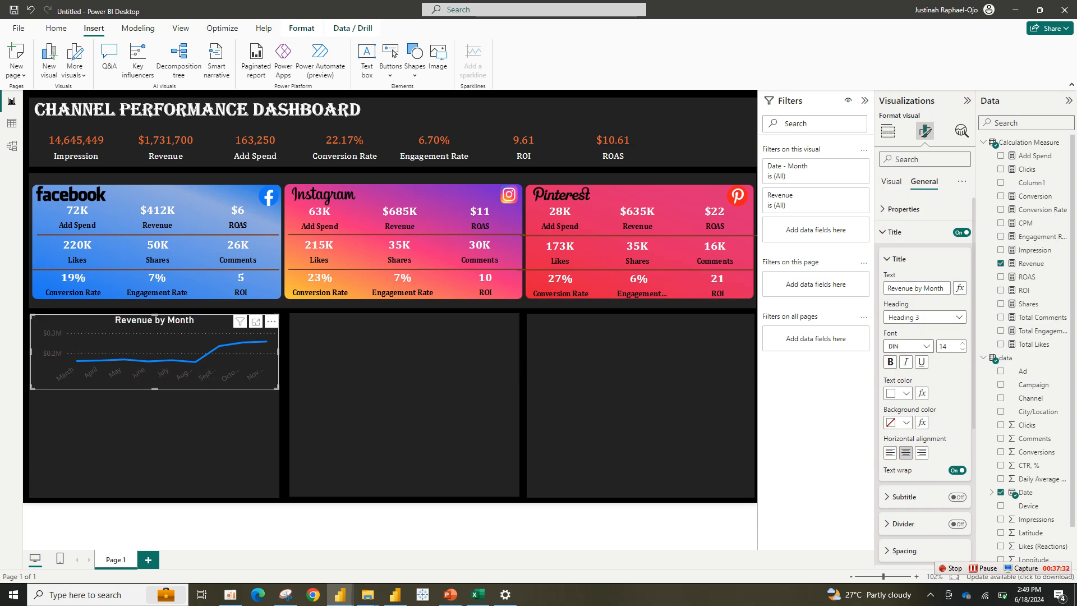
{"action": "left_click", "coordinate": [919, 346]}
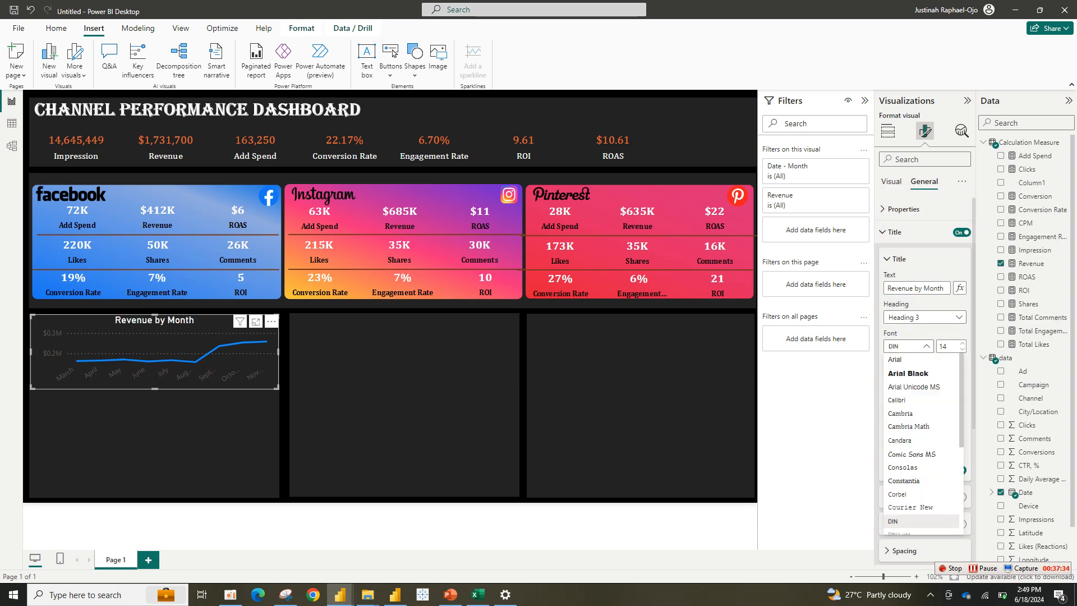
{"action": "left_click", "coordinate": [906, 414]}
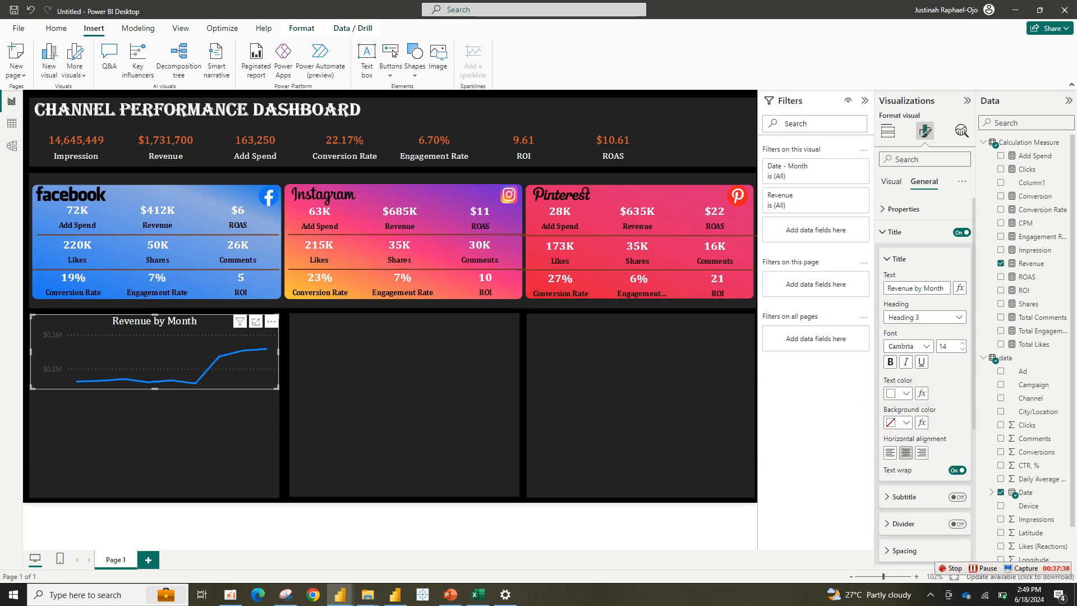
{"action": "left_click", "coordinate": [962, 350]}
{"action": "left_click", "coordinate": [963, 350]}
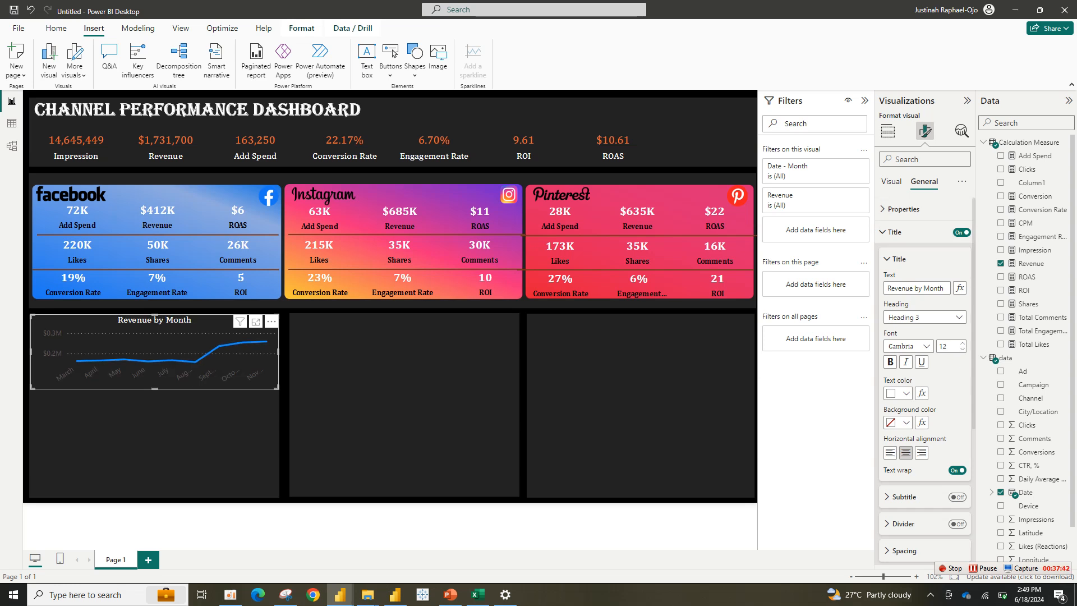
Set the line chart's X-axis labels to white Cambria.
{"action": "left_click", "coordinate": [892, 181]}
{"action": "left_click", "coordinate": [897, 208]}
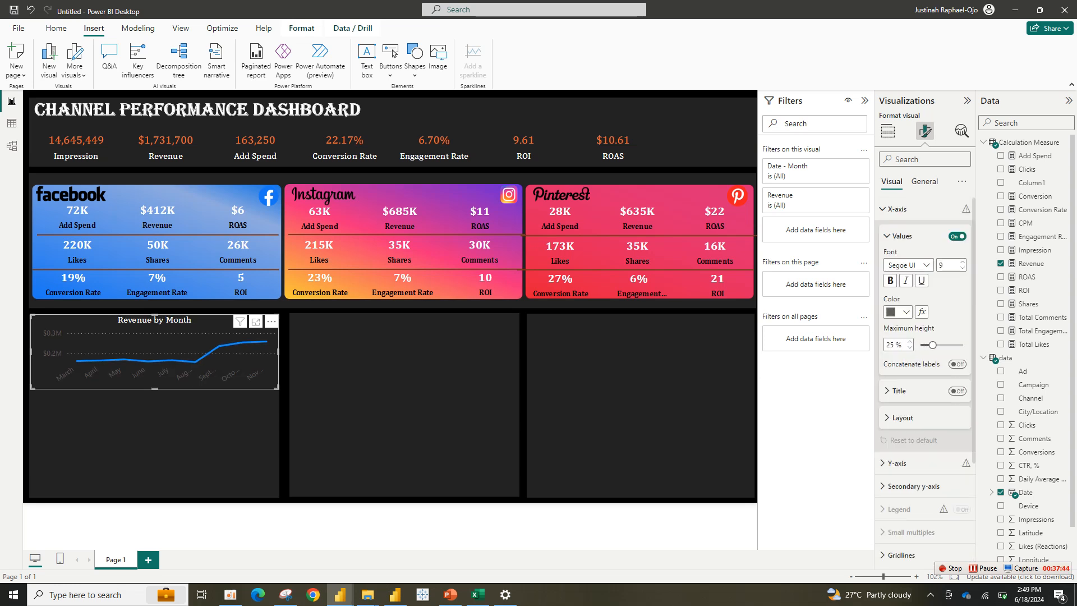
{"action": "left_click", "coordinate": [897, 312]}
{"action": "left_click", "coordinate": [898, 351]}
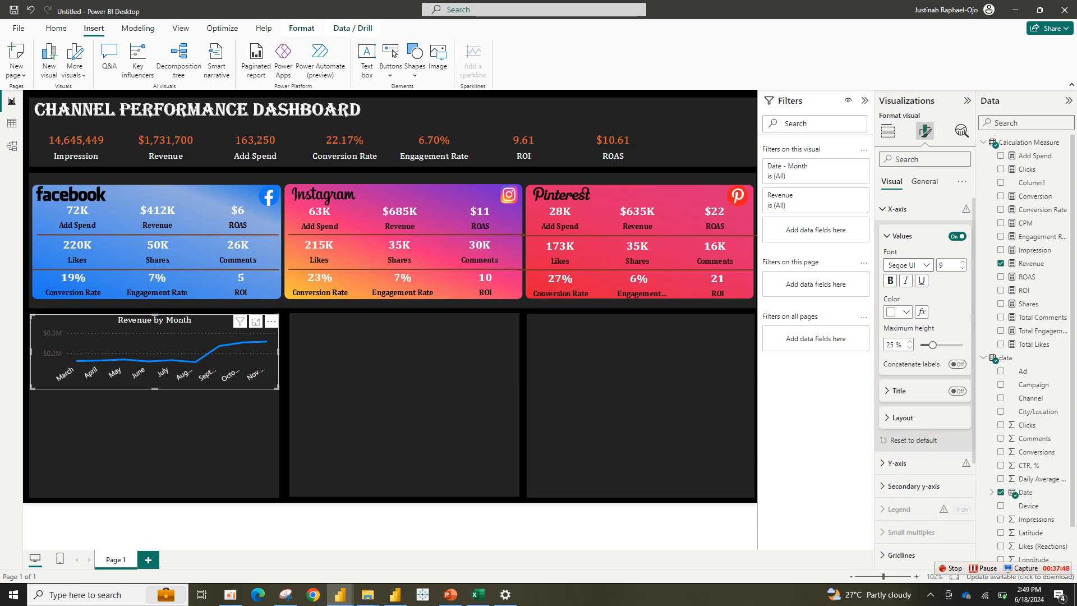
{"action": "left_click", "coordinate": [907, 265]}
{"action": "scroll", "coordinate": [923, 336], "scroll_direction": "up", "scroll_amount": 5}
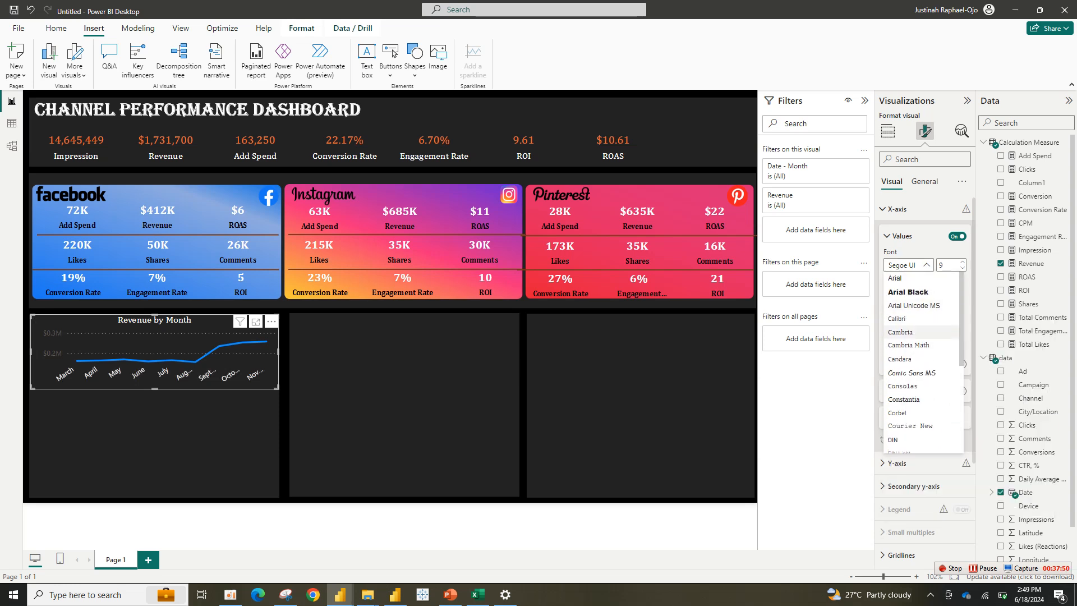
{"action": "left_click", "coordinate": [900, 332]}
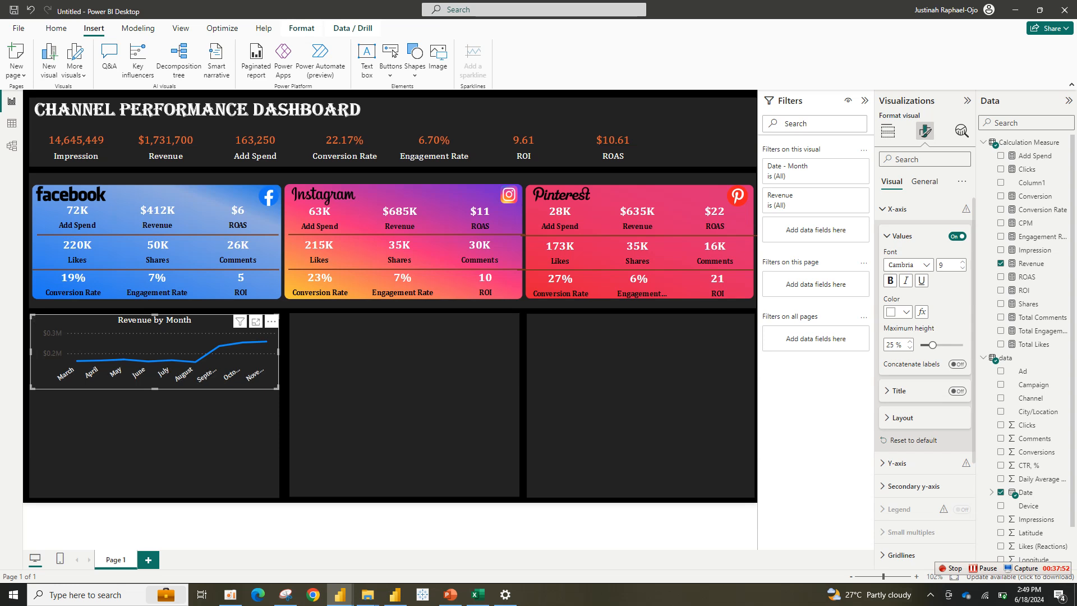
{"action": "left_click", "coordinate": [888, 236]}
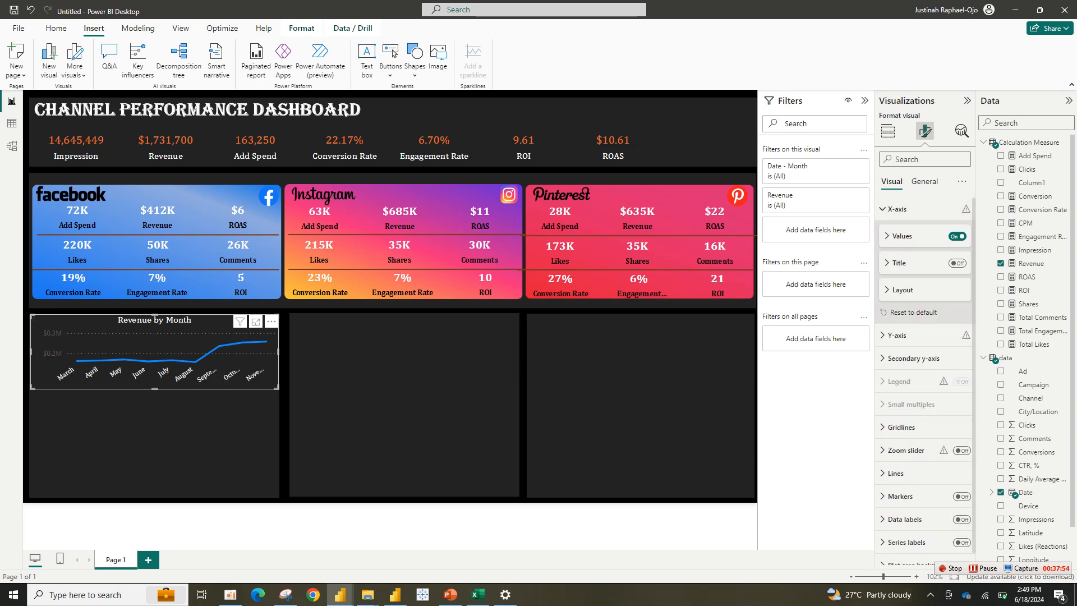
{"action": "left_click", "coordinate": [888, 236]}
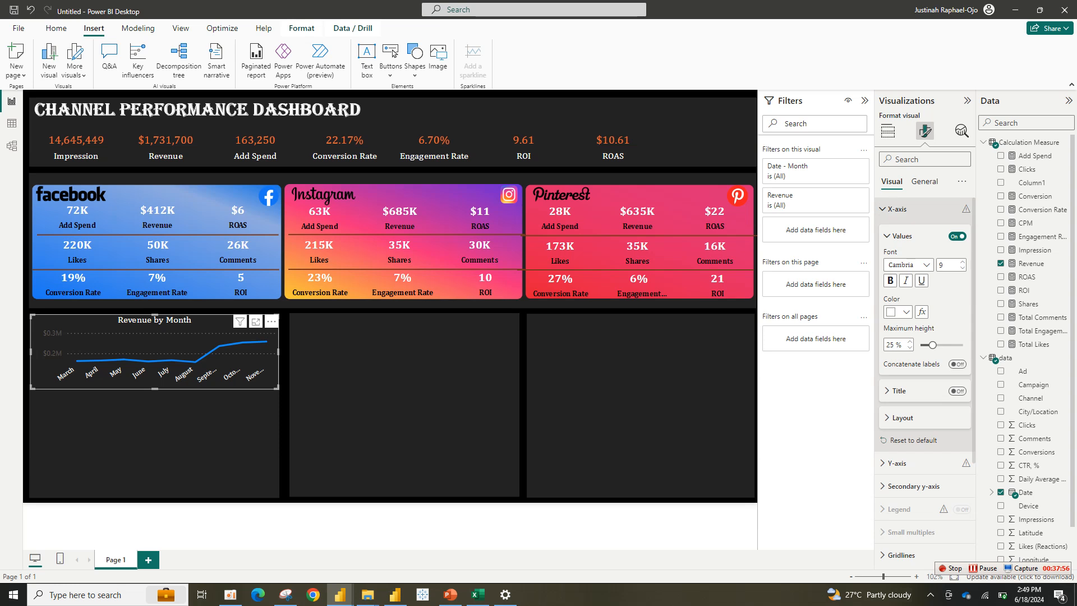
Turn off the Y-axis values and Y-axis title of the Revenue by Month chart.
{"action": "left_click", "coordinate": [888, 209]}
{"action": "left_click", "coordinate": [888, 231]}
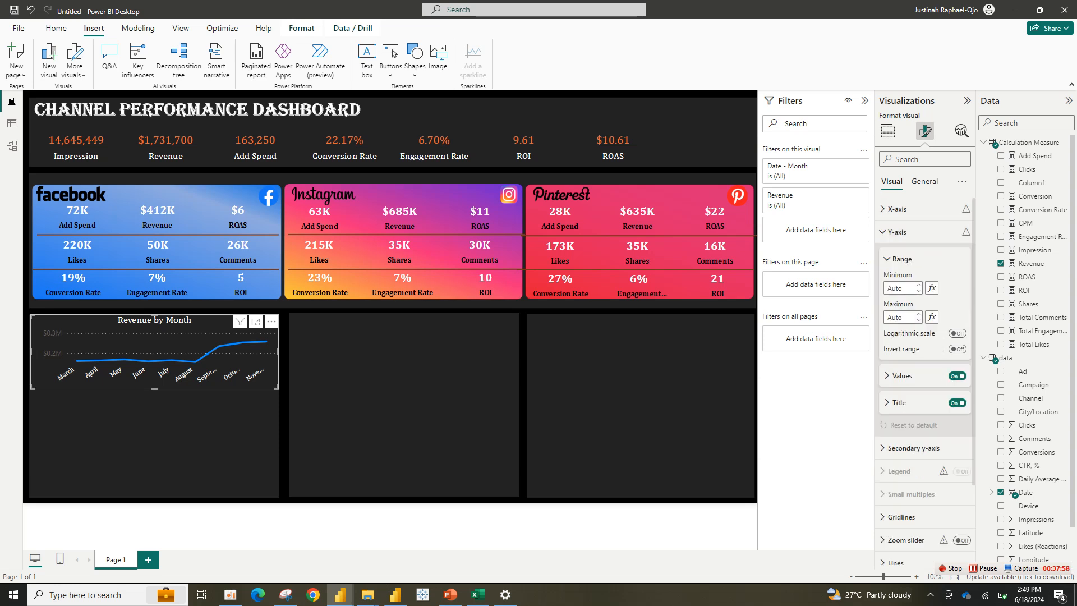
{"action": "left_click", "coordinate": [957, 376]}
{"action": "left_click", "coordinate": [958, 403]}
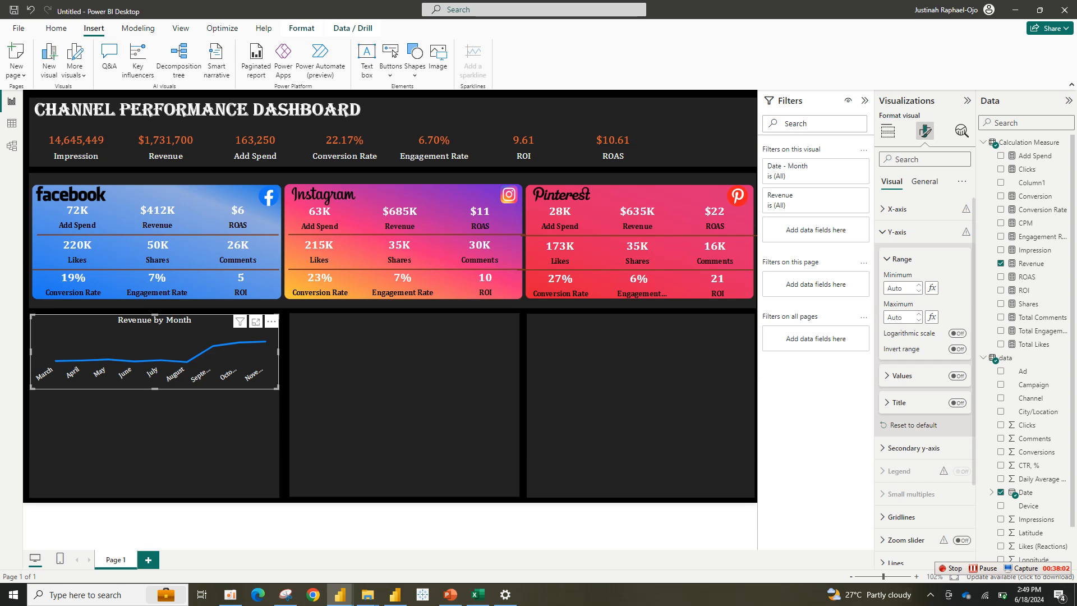
{"action": "left_click", "coordinate": [897, 232]}
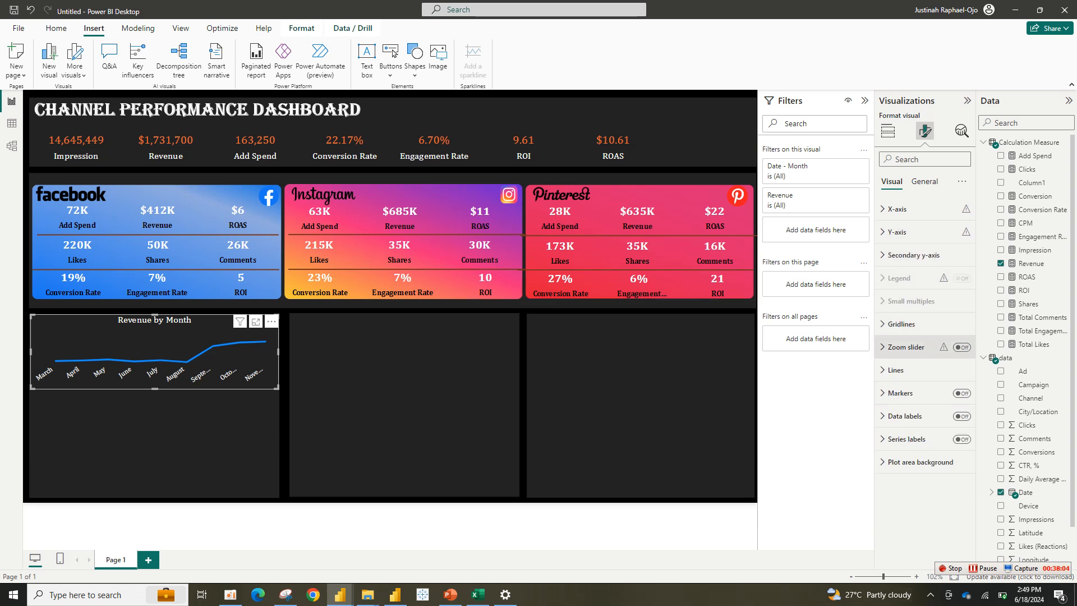
Turn on data labels and markers for the Revenue by Month line.
{"action": "left_click", "coordinate": [962, 417]}
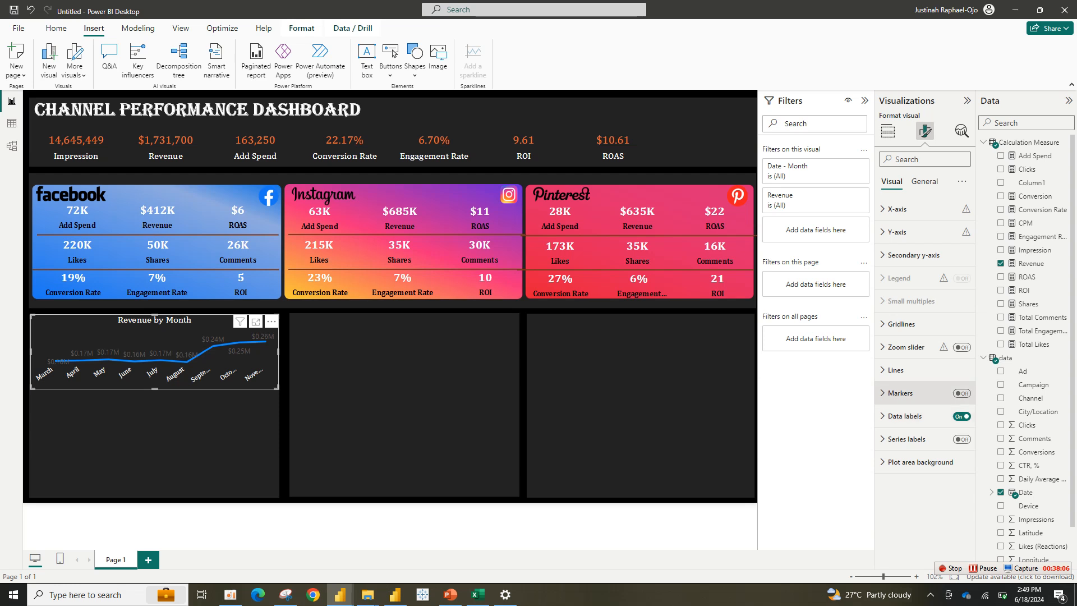
{"action": "left_click", "coordinate": [961, 393]}
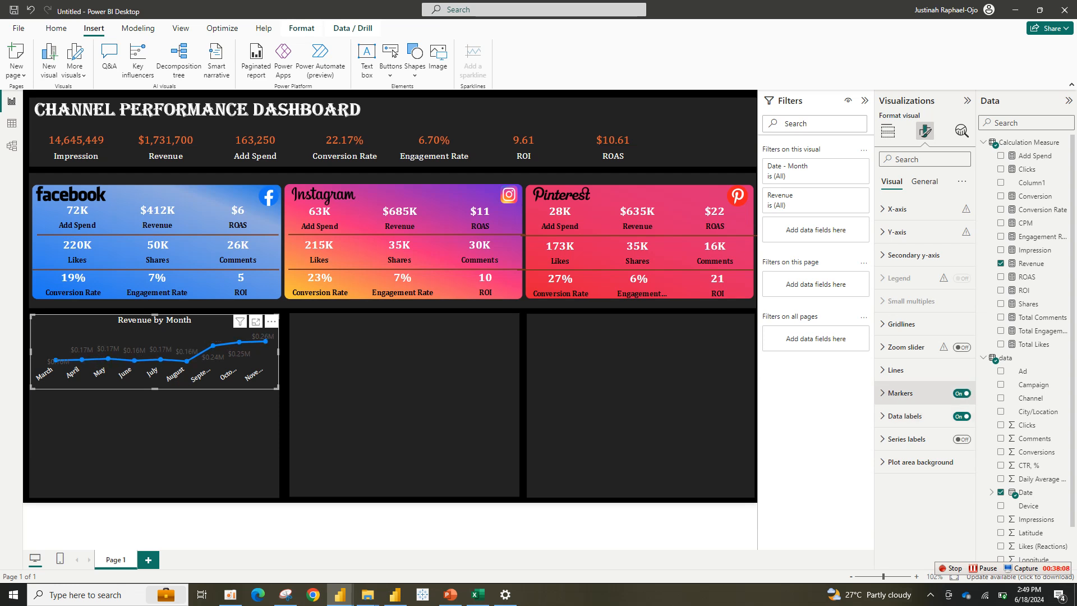
{"action": "left_click", "coordinate": [901, 393]}
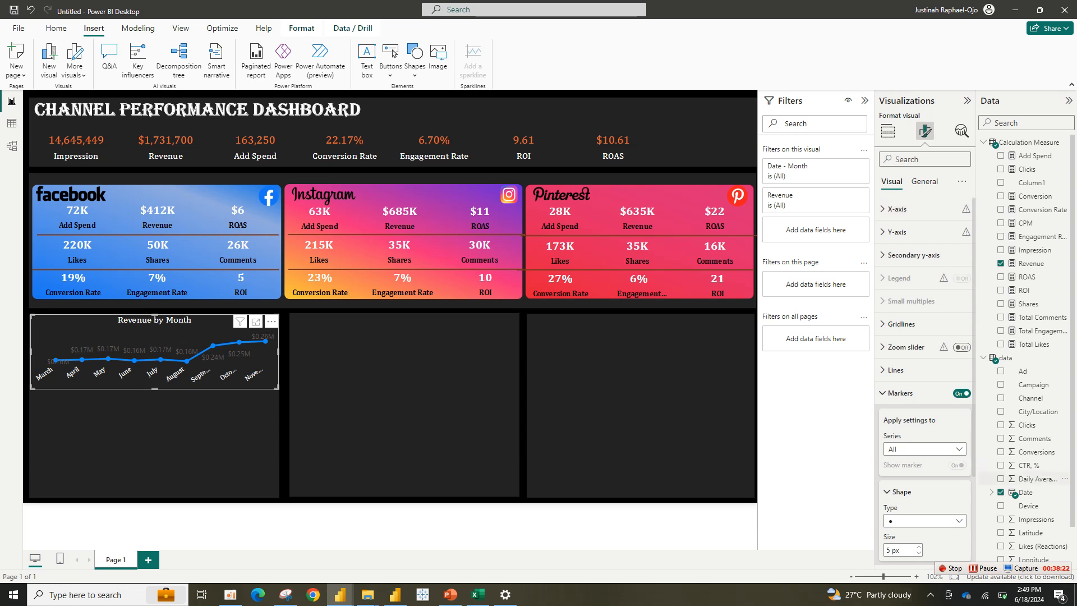
Set the colour of the line chart's data label values to white, leaving their position on Auto.
{"action": "scroll", "coordinate": [924, 393], "scroll_direction": "down", "scroll_amount": 2}
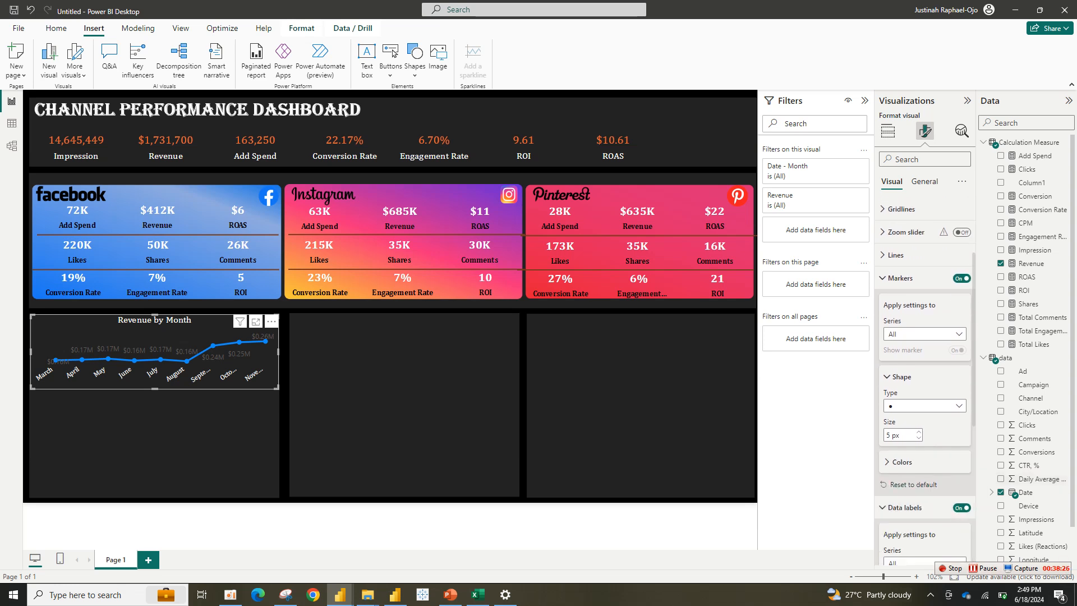
{"action": "scroll", "coordinate": [924, 393], "scroll_direction": "down", "scroll_amount": 5}
{"action": "left_click", "coordinate": [924, 352]}
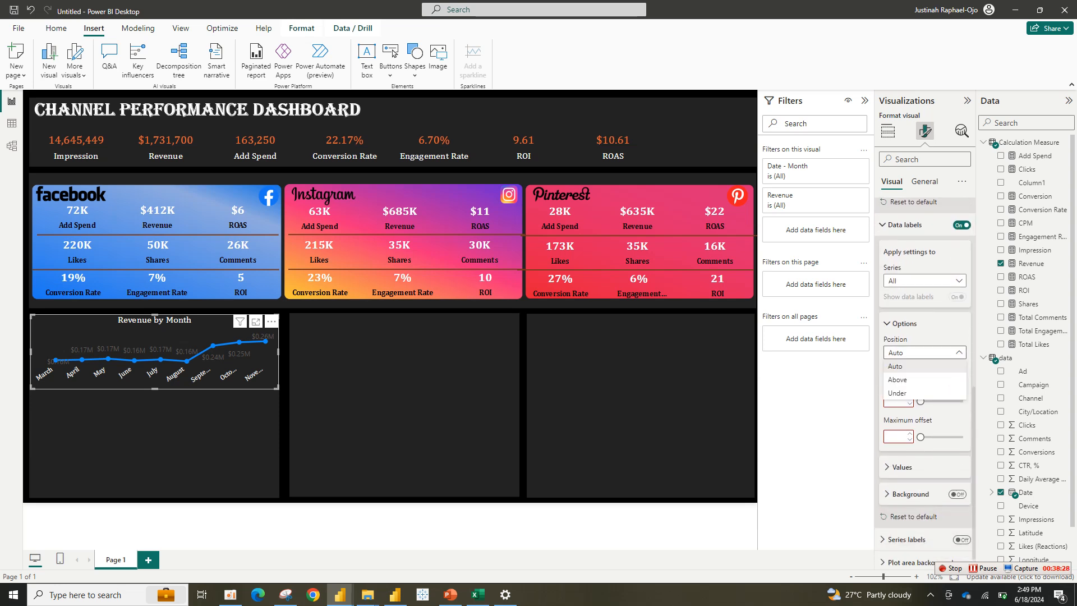
{"action": "left_click", "coordinate": [924, 352]}
{"action": "left_click", "coordinate": [902, 467]}
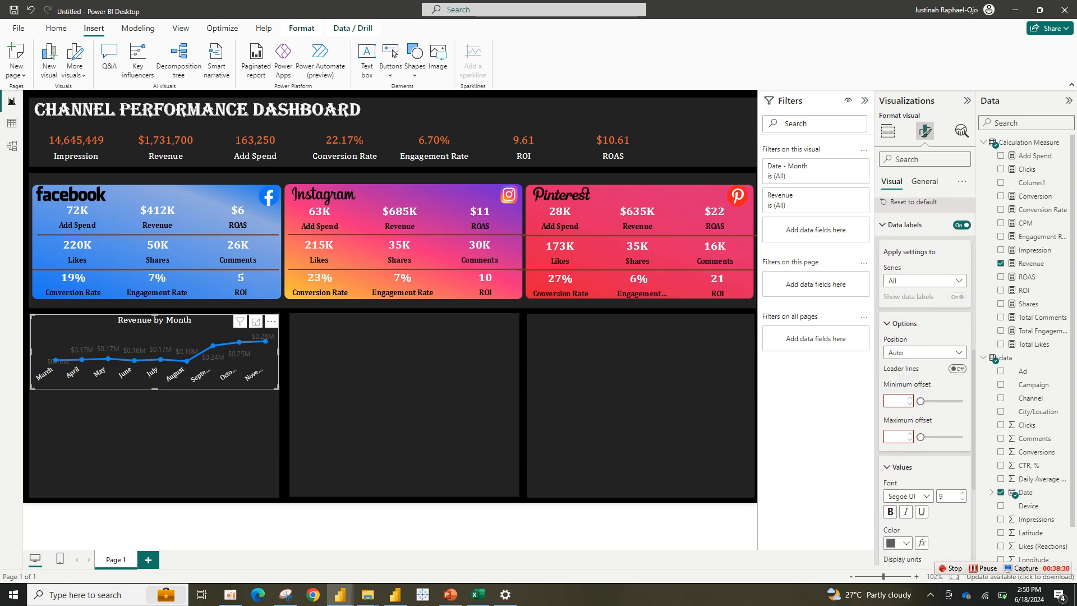
{"action": "left_click", "coordinate": [898, 543]}
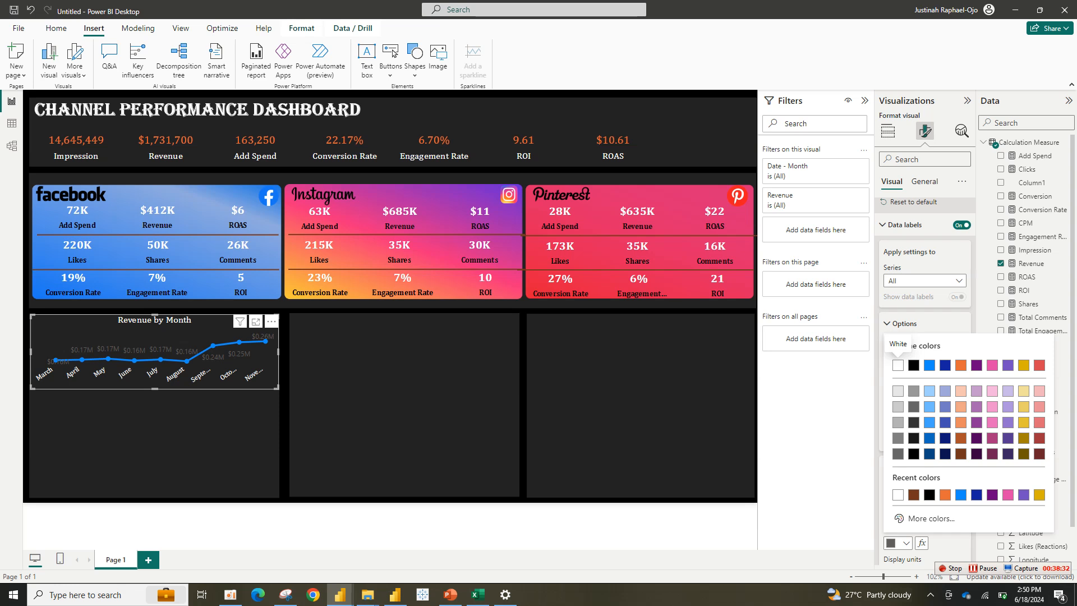
{"action": "left_click", "coordinate": [897, 365]}
{"action": "scroll", "coordinate": [924, 365], "scroll_direction": "down", "scroll_amount": 3}
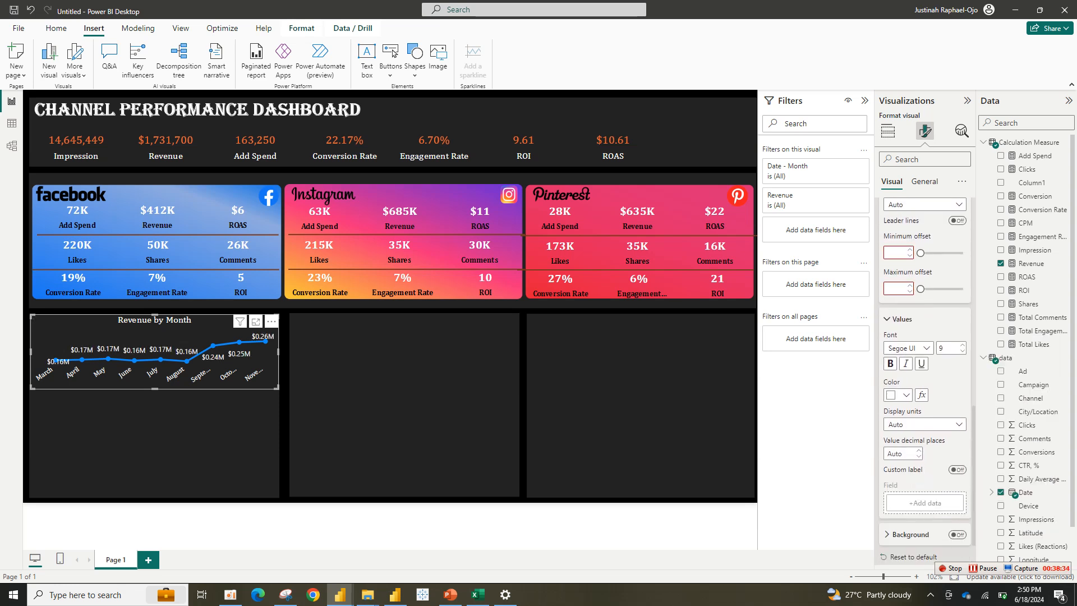
Set the Revenue by Month data label values to display in Thousands with the Cambria font.
{"action": "scroll", "coordinate": [924, 365], "scroll_direction": "down", "scroll_amount": 1}
{"action": "left_click", "coordinate": [924, 381]}
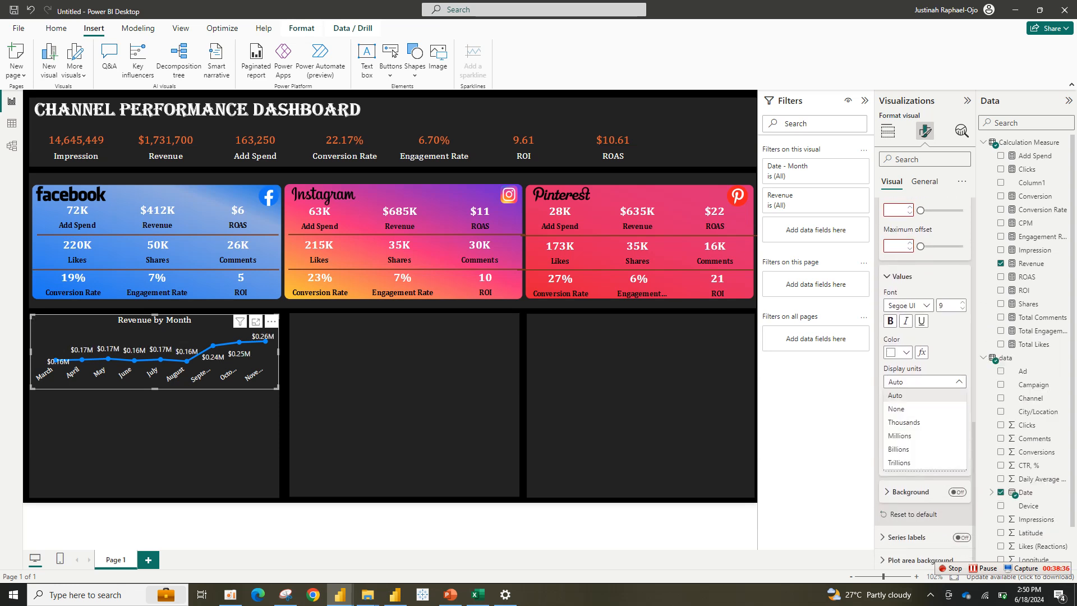
{"action": "left_click", "coordinate": [904, 421]}
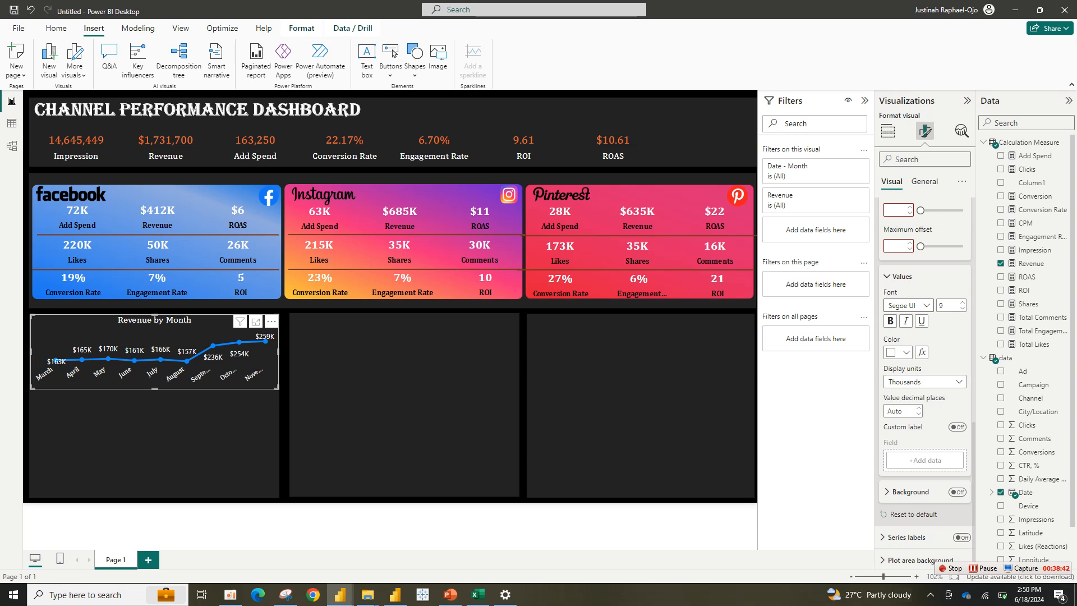
{"action": "left_click", "coordinate": [906, 305]}
{"action": "scroll", "coordinate": [920, 393], "scroll_direction": "up", "scroll_amount": 3}
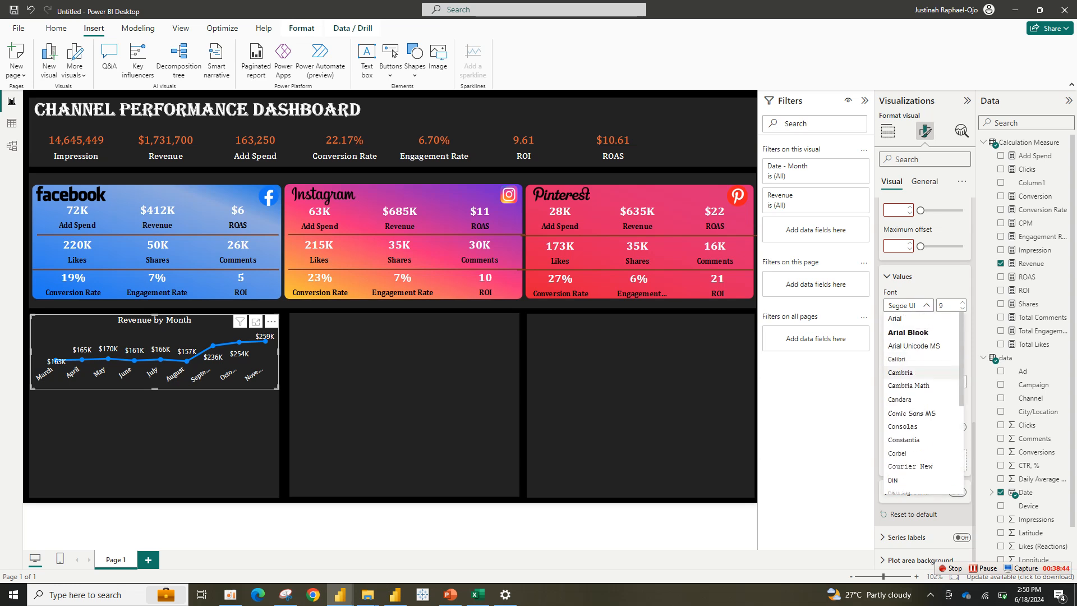
{"action": "left_click", "coordinate": [900, 373]}
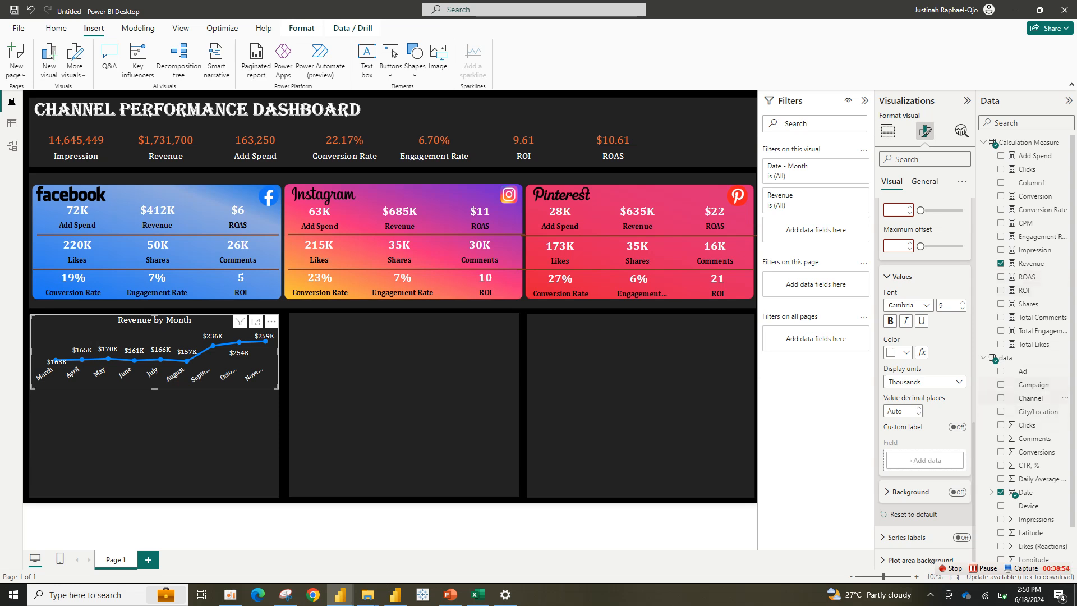
Filter the Revenue by Month chart to the Facebook channel and place copies of it in the boxes below Instagram and Pinterest.
{"action": "left_click_drag", "start_coordinate": [1031, 397], "coordinate": [796, 188]}
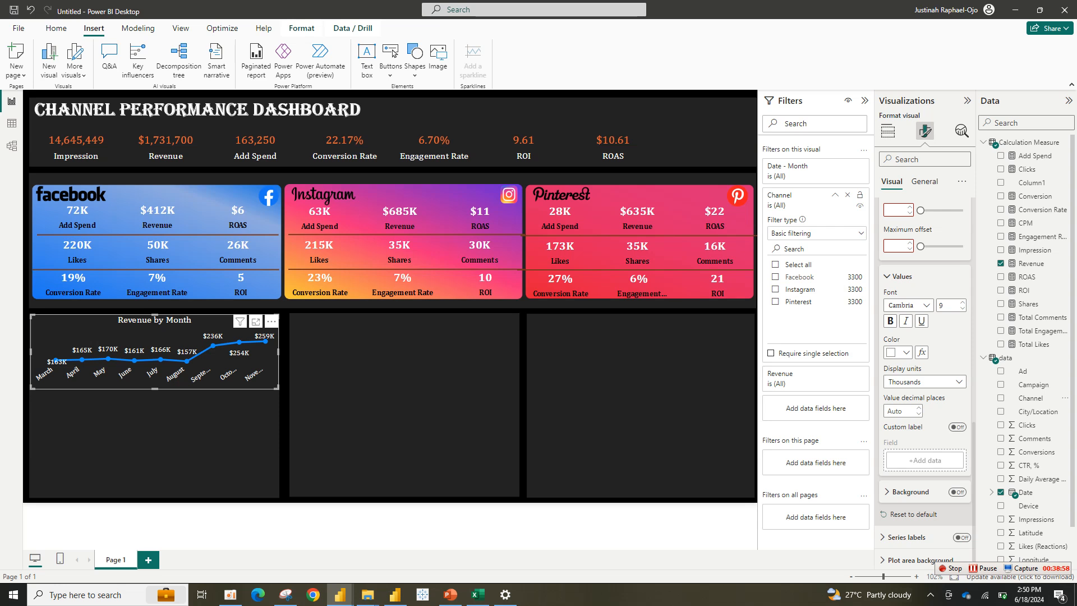
{"action": "left_click", "coordinate": [775, 277]}
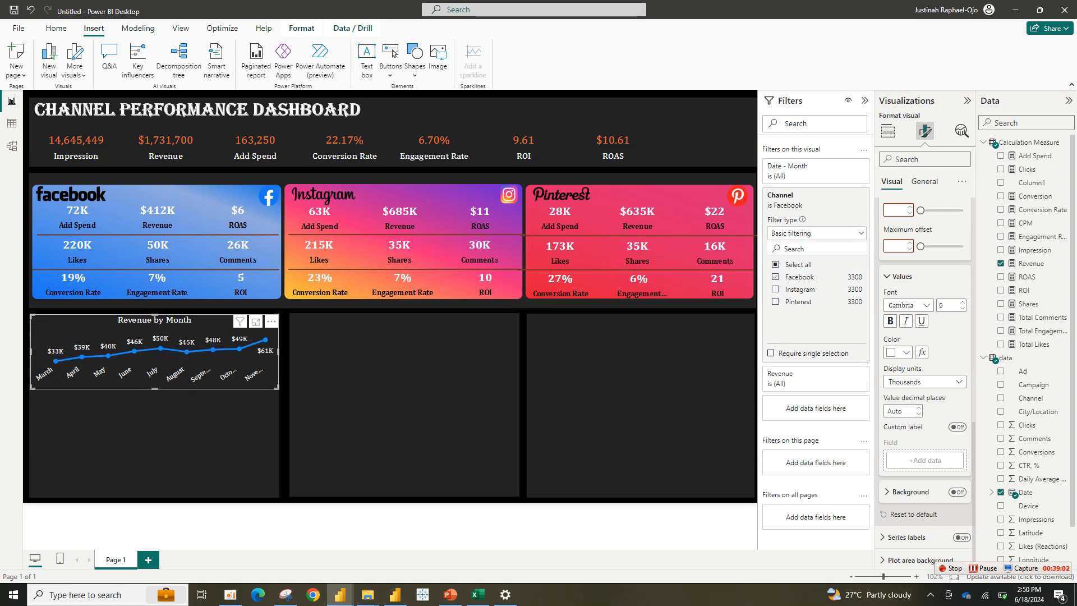
{"action": "key", "text": "ctrl+v"}
{"action": "left_click_drag", "start_coordinate": [163, 359], "coordinate": [654, 346]}
{"action": "key", "text": "ctrl+v"}
{"action": "left_click_drag", "start_coordinate": [642, 307], "coordinate": [643, 314]}
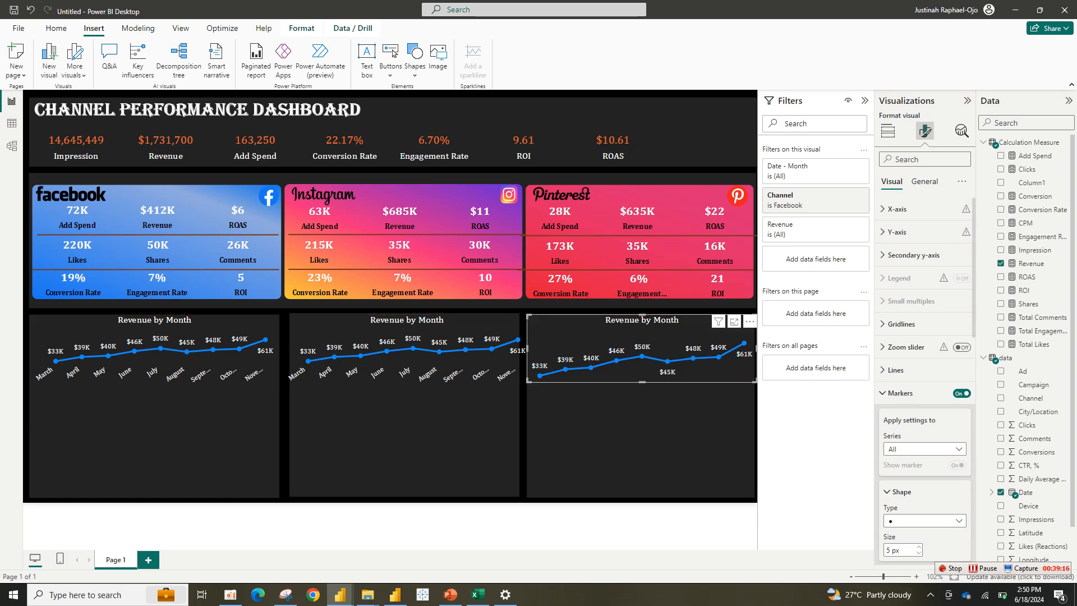
Narrow the middle Revenue by Month chart to fit its box and switch its Channel filter to Instagram.
{"action": "left_click", "coordinate": [407, 353]}
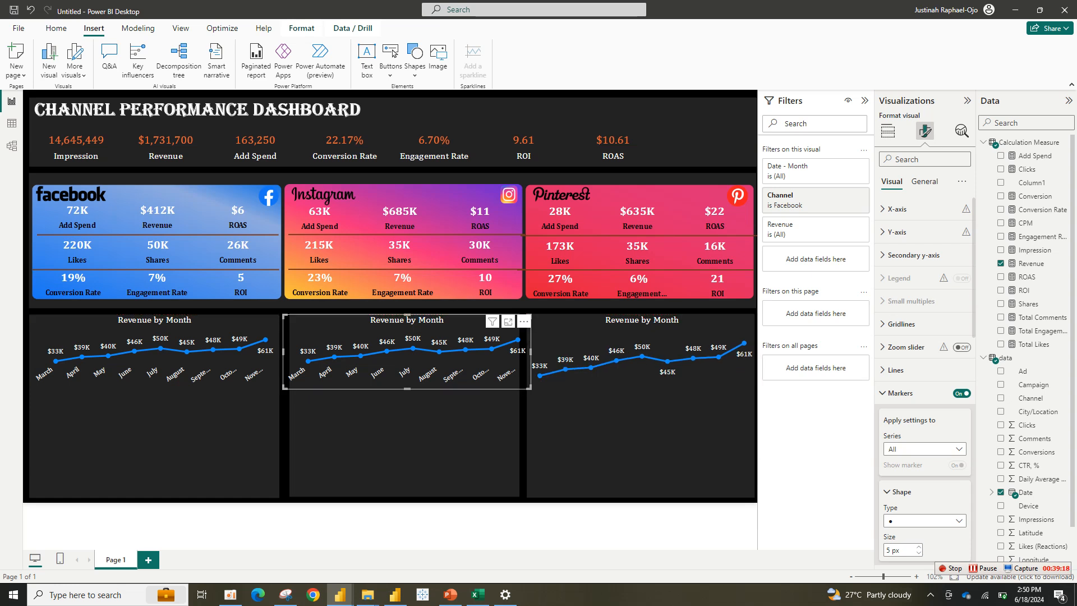
{"action": "left_click_drag", "start_coordinate": [530, 352], "coordinate": [521, 352]}
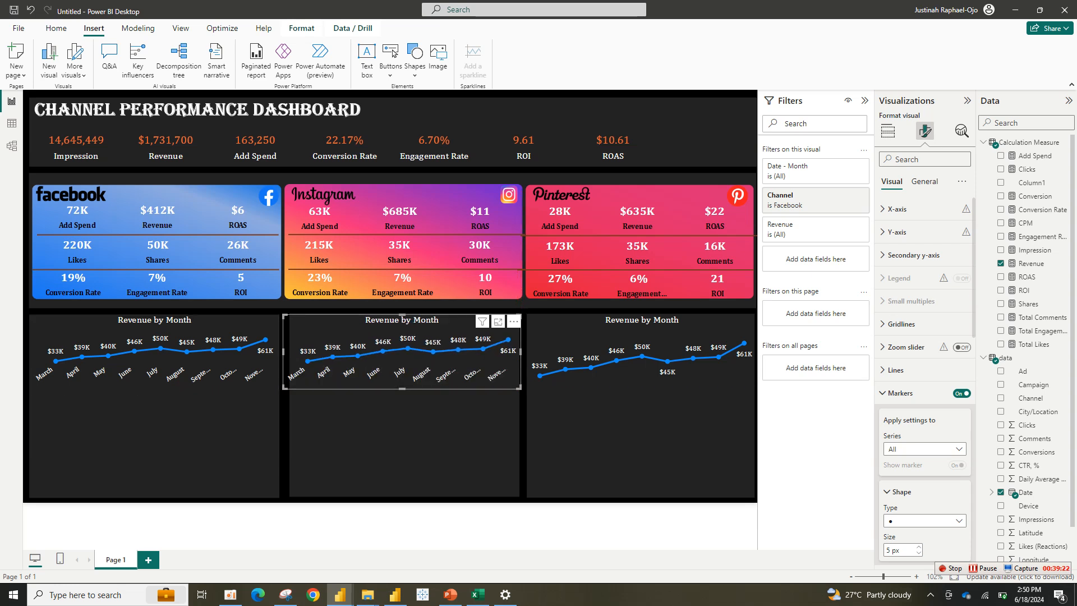
{"action": "left_click_drag", "start_coordinate": [285, 352], "coordinate": [290, 352]}
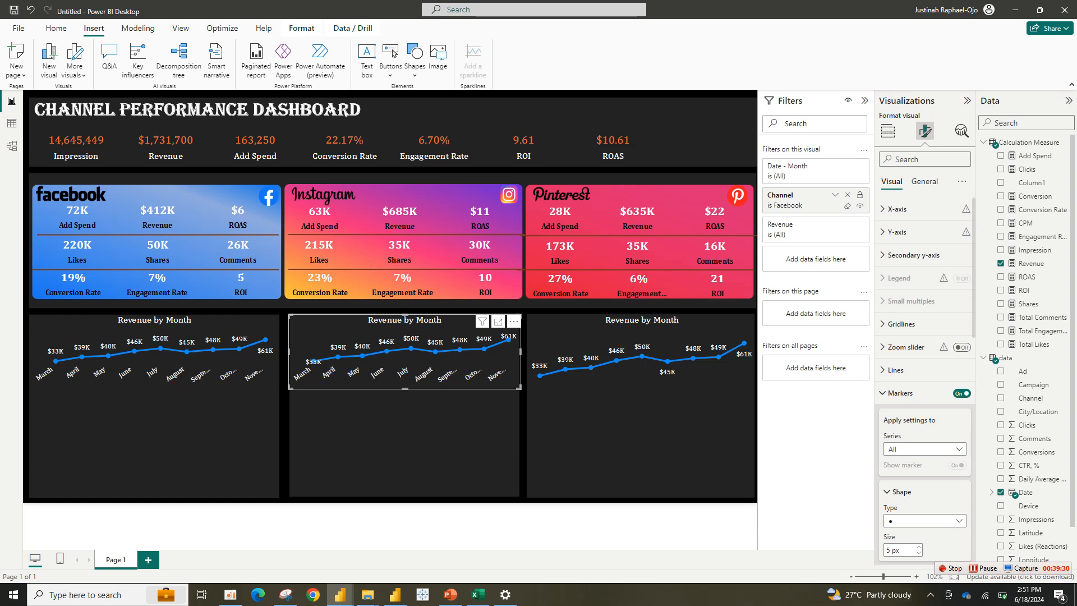
{"action": "left_click", "coordinate": [847, 206]}
{"action": "left_click", "coordinate": [835, 194]}
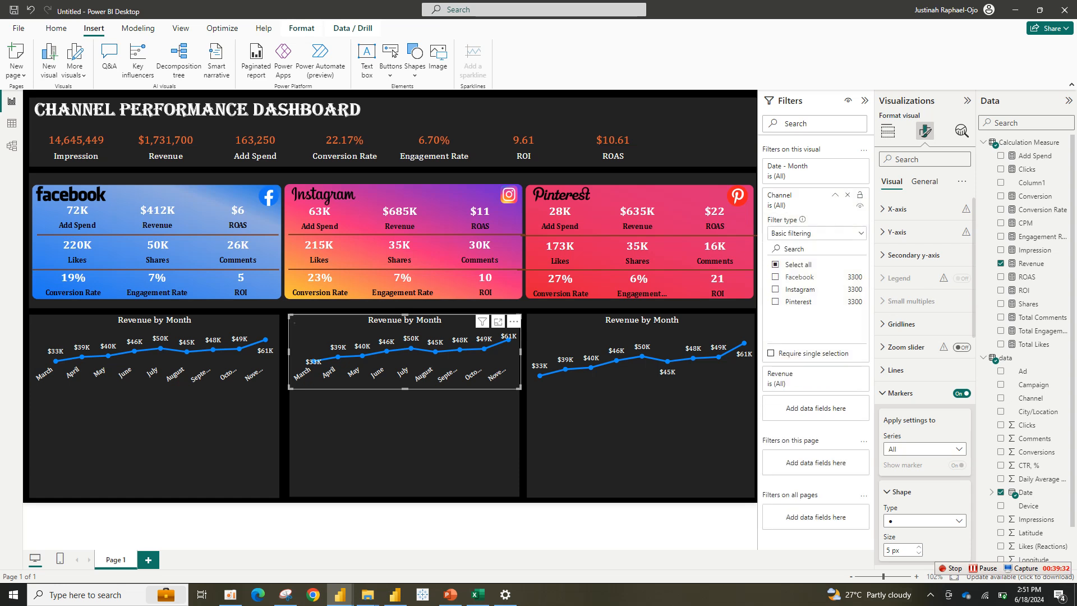
{"action": "left_click", "coordinate": [776, 289]}
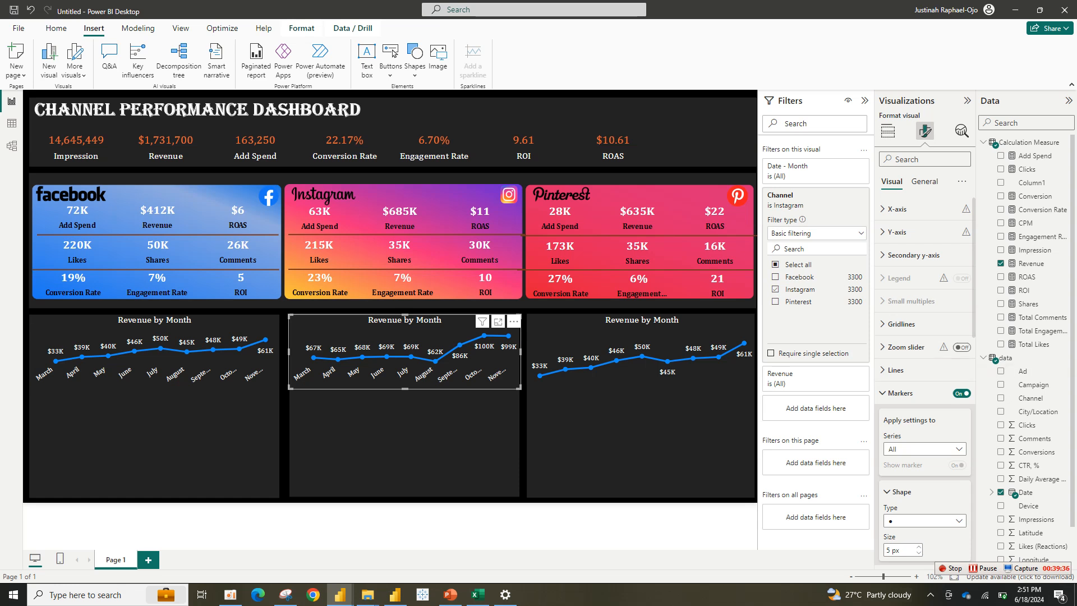
Set the Revenue line colour of the Instagram line chart to pink.
{"action": "scroll", "coordinate": [924, 336], "scroll_direction": "down", "scroll_amount": 6}
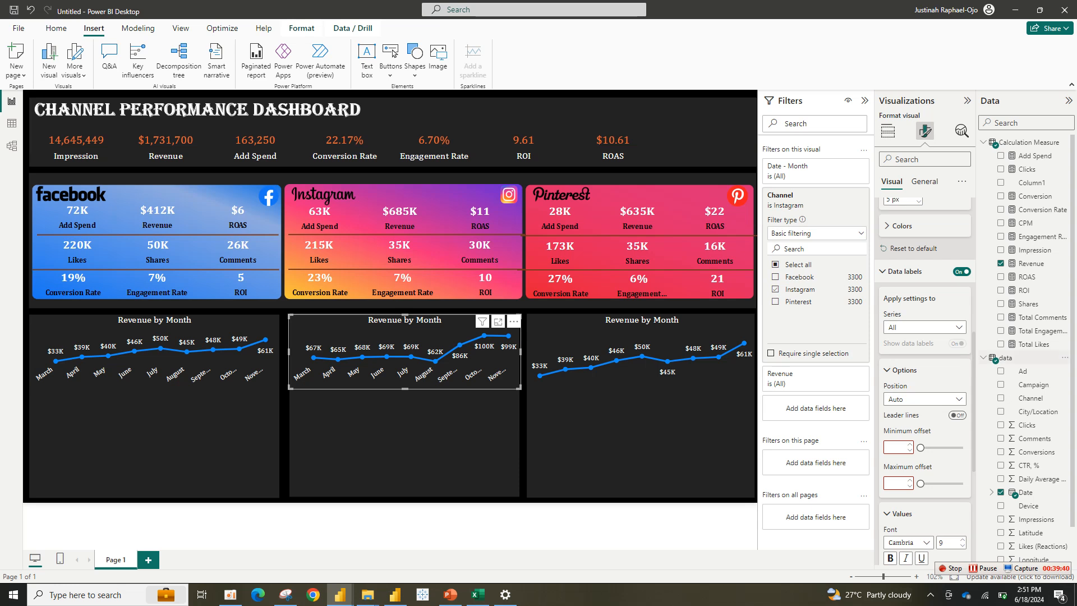
{"action": "scroll", "coordinate": [924, 381], "scroll_direction": "down", "scroll_amount": 4}
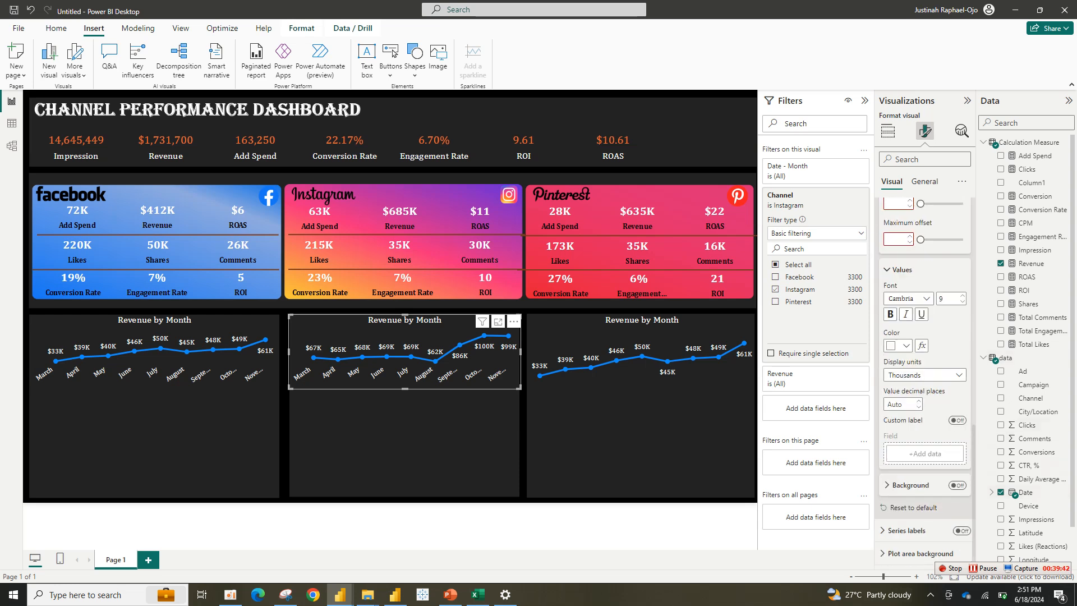
{"action": "left_click", "coordinate": [902, 270]}
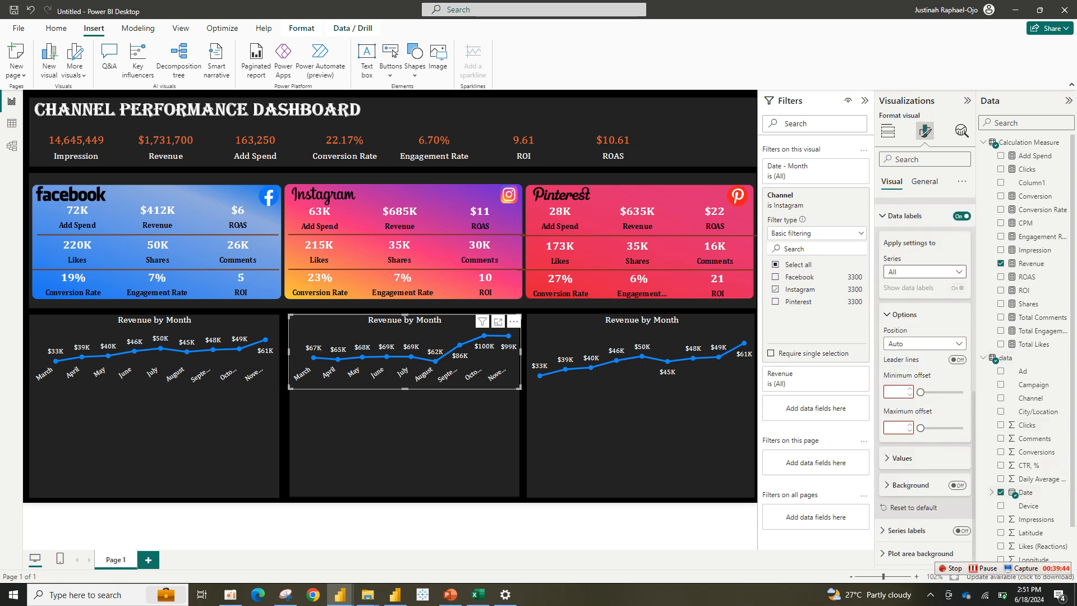
{"action": "scroll", "coordinate": [924, 337], "scroll_direction": "up", "scroll_amount": 5}
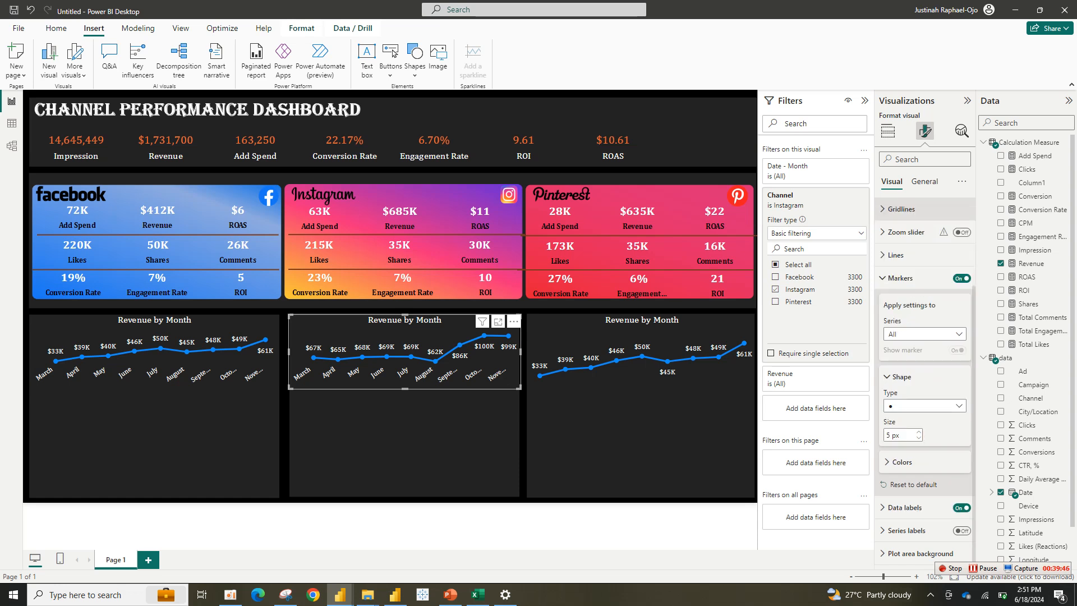
{"action": "left_click", "coordinate": [900, 277]}
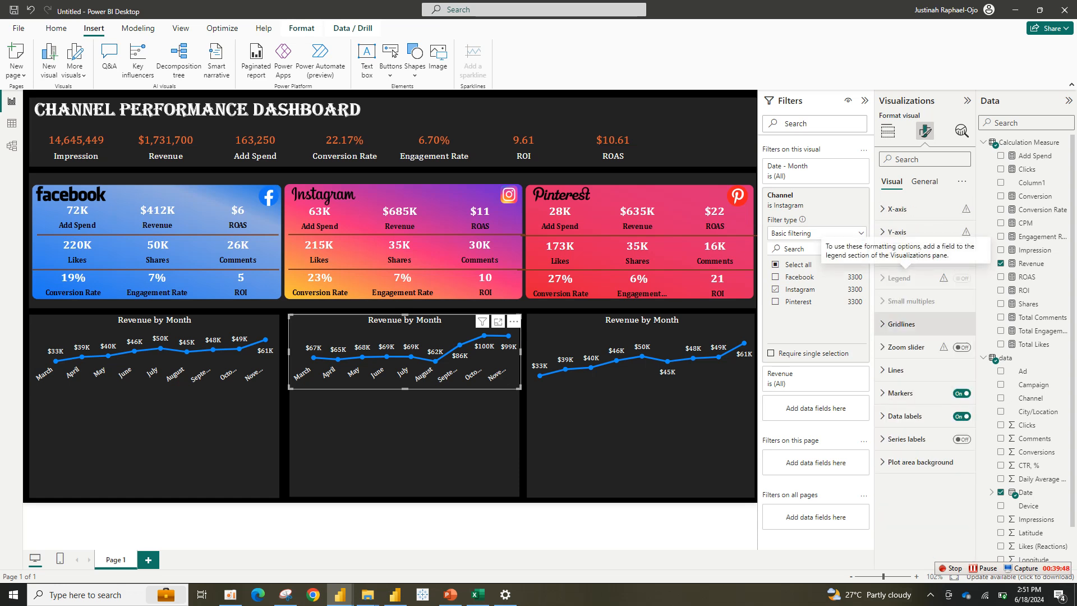
{"action": "left_click", "coordinate": [896, 255]}
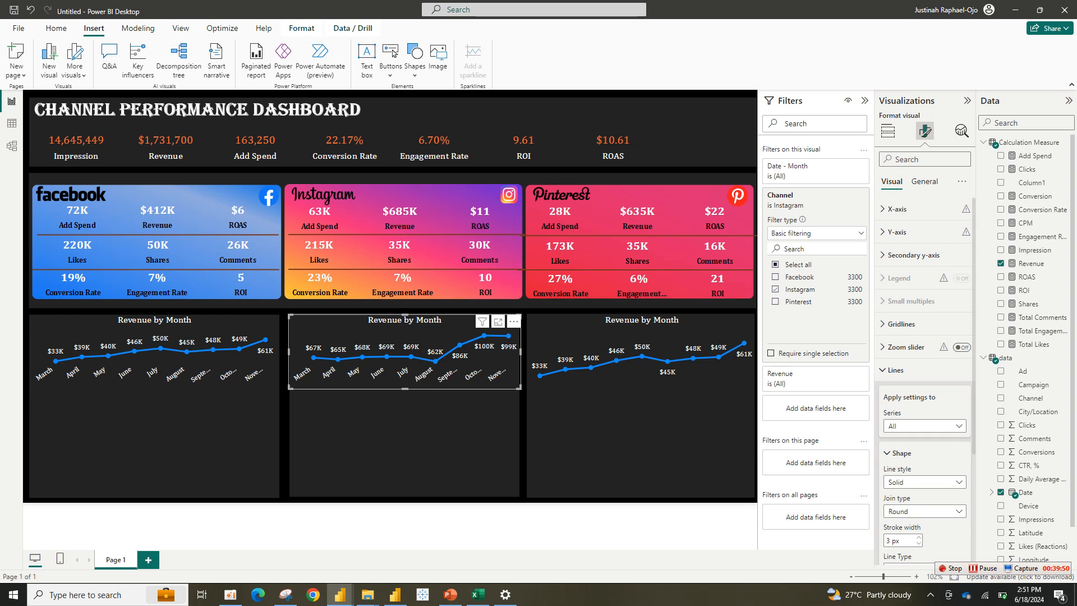
{"action": "scroll", "coordinate": [924, 381], "scroll_direction": "down", "scroll_amount": 3}
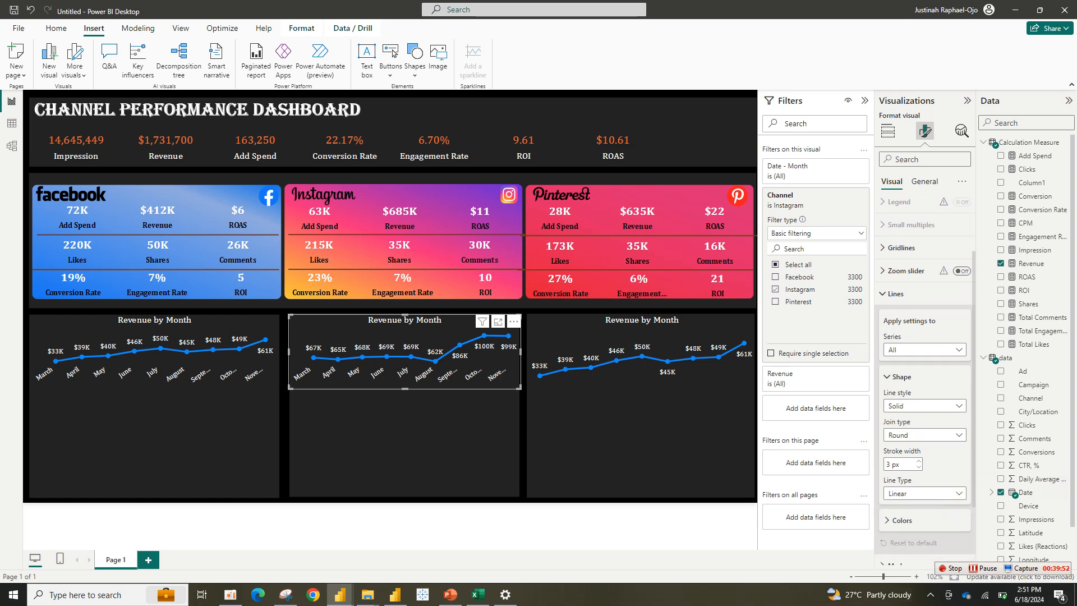
{"action": "left_click", "coordinate": [925, 435]}
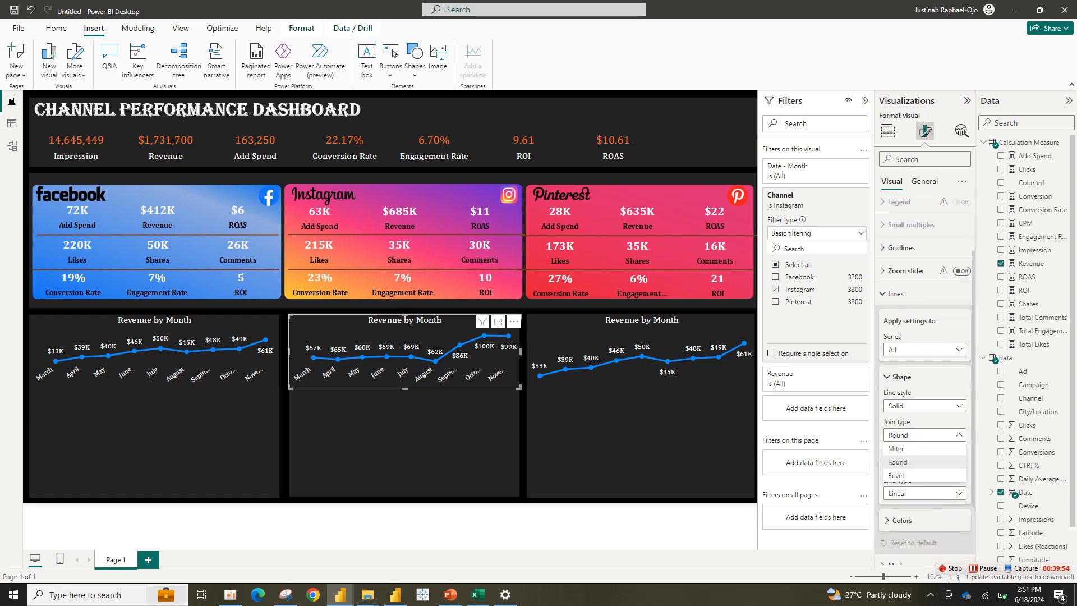
{"action": "left_click", "coordinate": [925, 406]}
{"action": "left_click", "coordinate": [925, 406]}
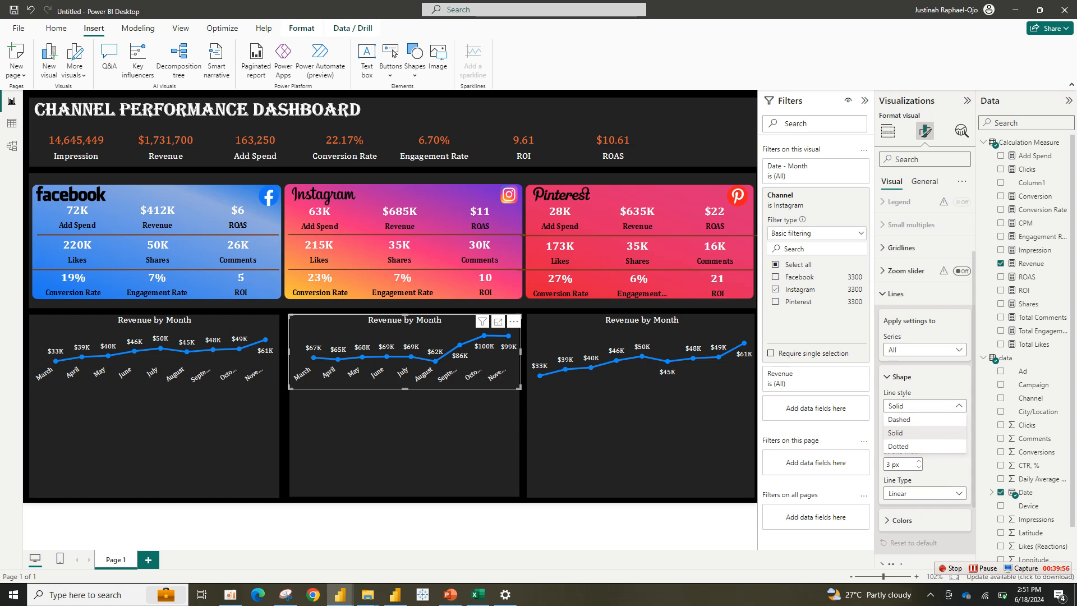
{"action": "key", "text": "Escape"}
{"action": "scroll", "coordinate": [924, 365], "scroll_direction": "down", "scroll_amount": 3}
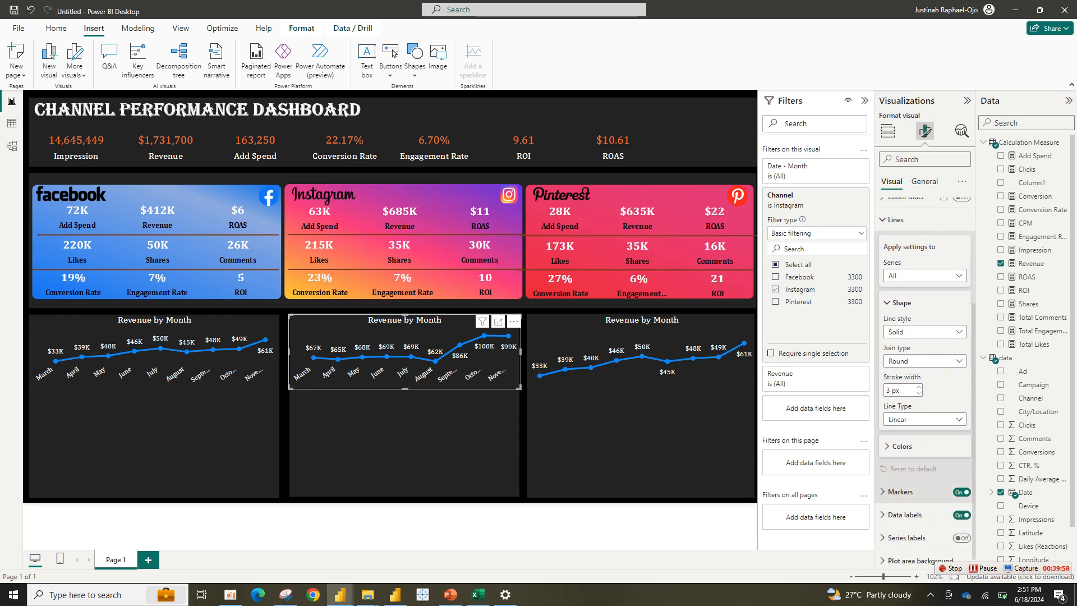
{"action": "left_click", "coordinate": [902, 448]}
{"action": "left_click", "coordinate": [898, 477]}
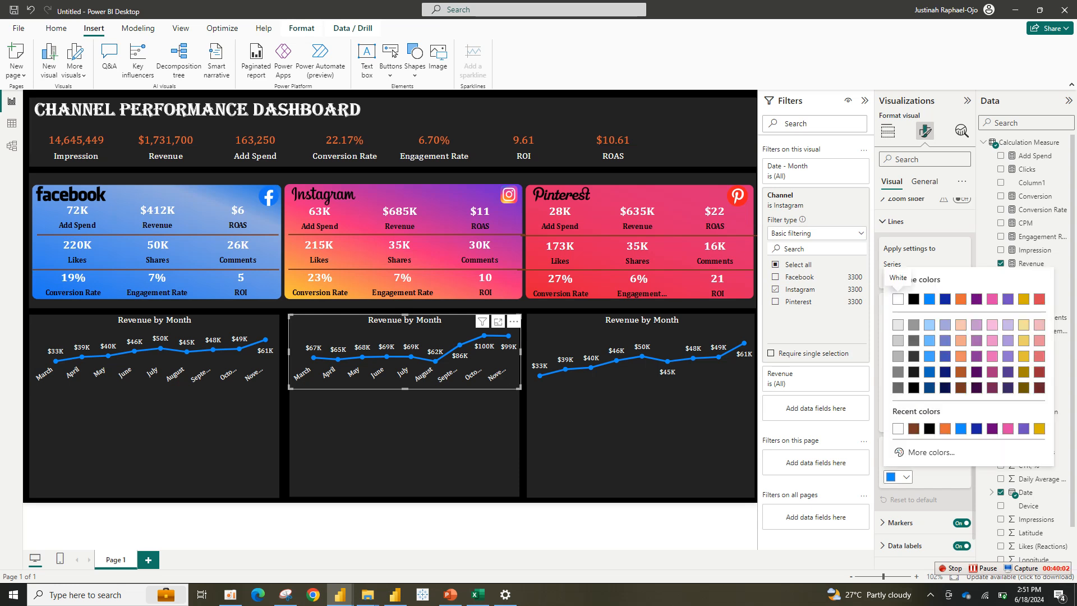
{"action": "left_click", "coordinate": [992, 299]}
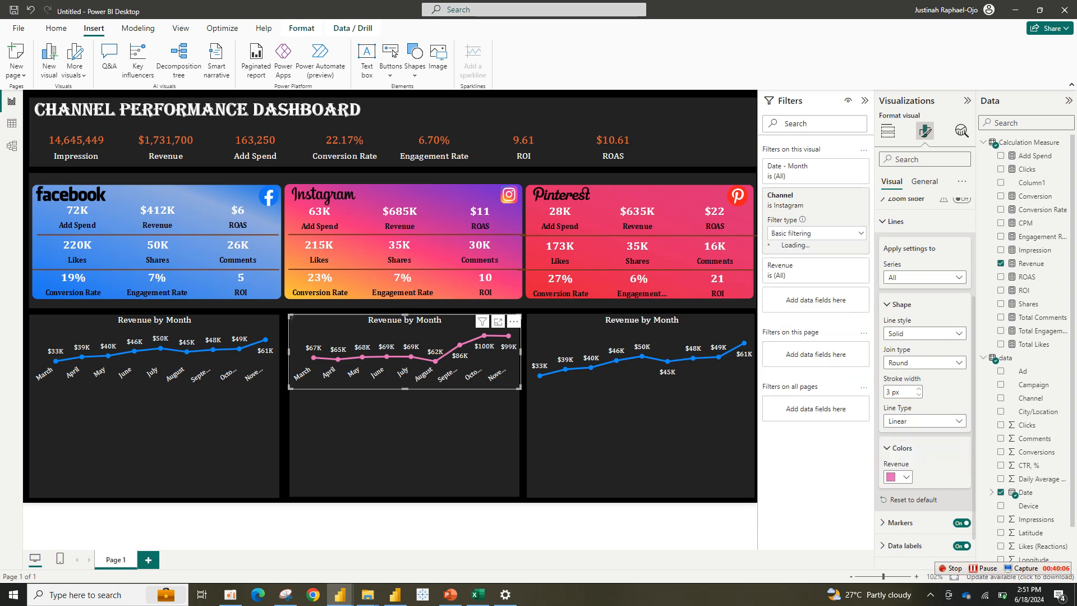
Change the line type of the Facebook Revenue by Month chart to Smooth.
{"action": "left_click", "coordinate": [154, 359]}
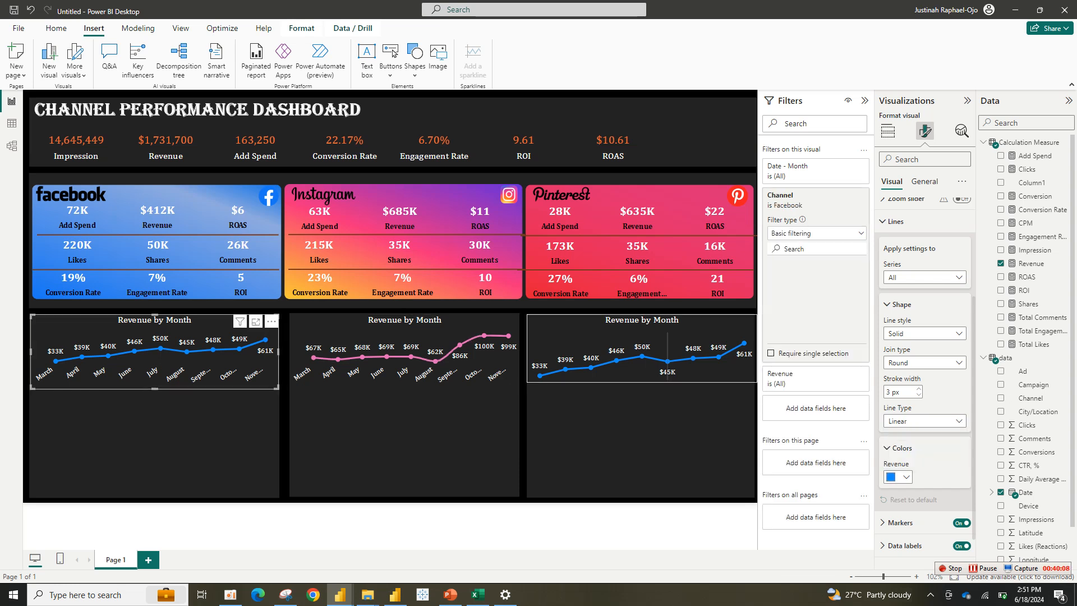
{"action": "left_click", "coordinate": [925, 420]}
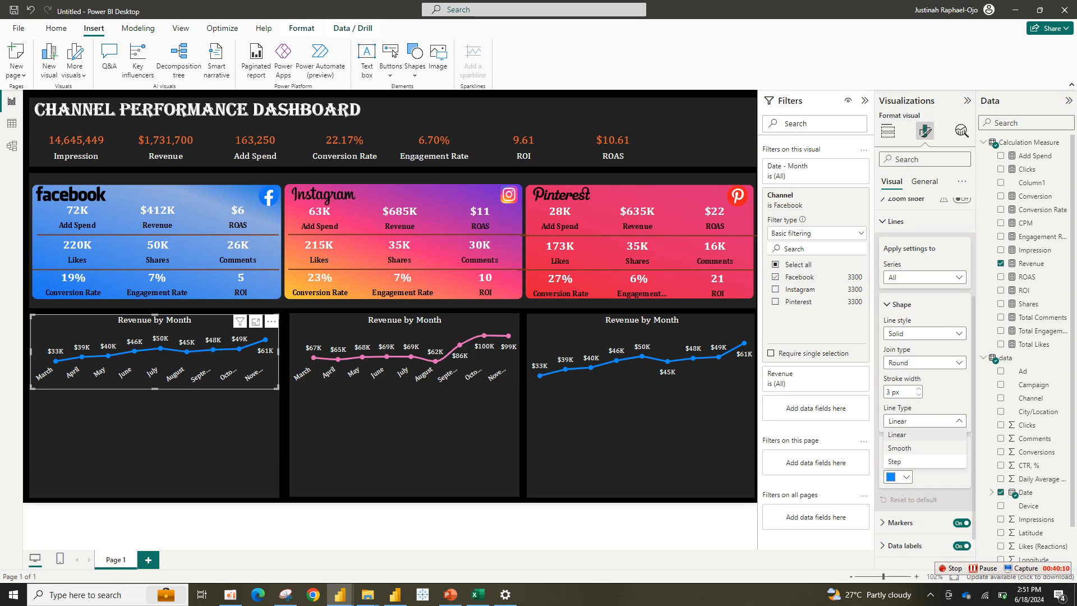
{"action": "left_click", "coordinate": [899, 448]}
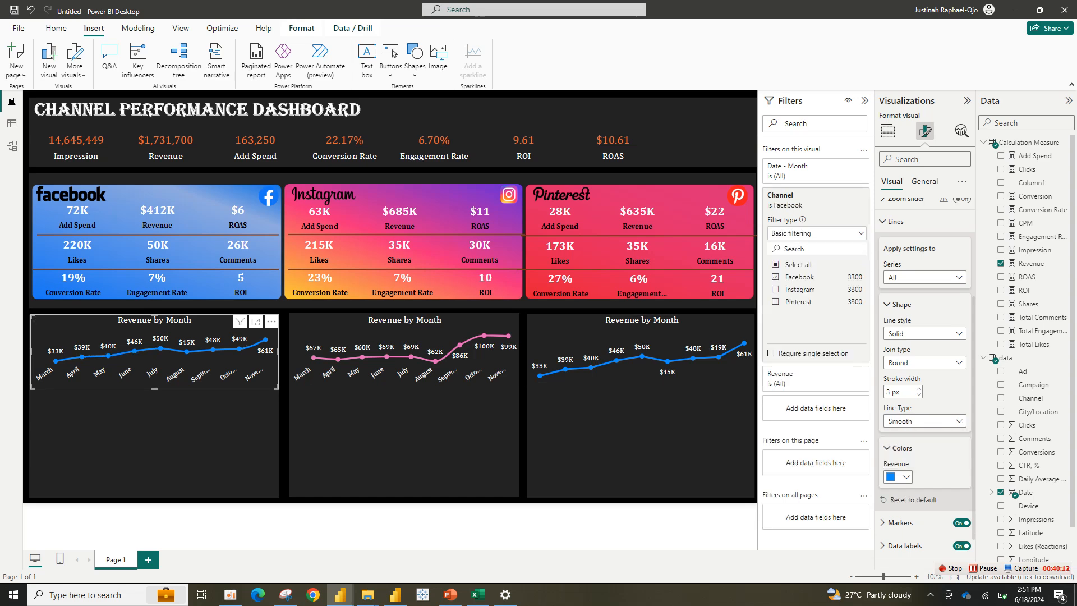
Switch the Channel filter of the Revenue by Month chart below the Pinterest panel to Pinterest.
{"action": "left_click", "coordinate": [405, 343]}
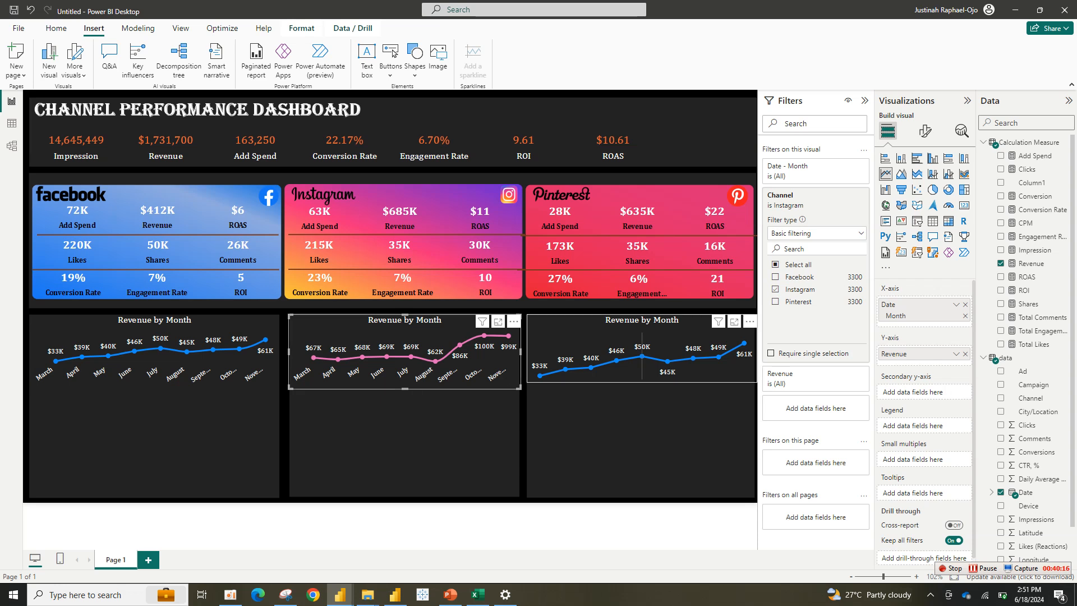
{"action": "left_click", "coordinate": [554, 364]}
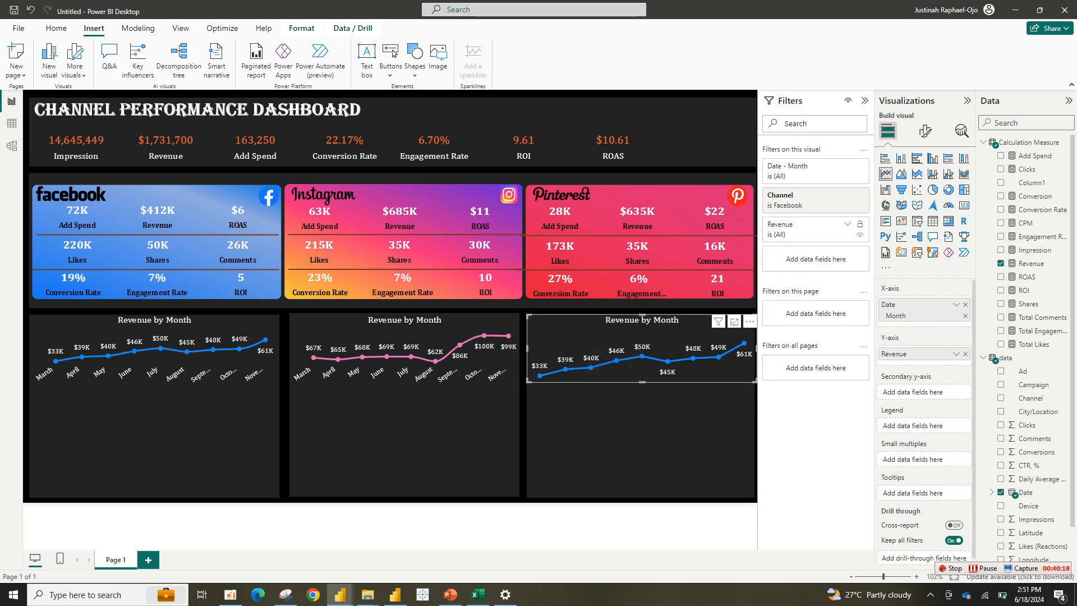
{"action": "left_click", "coordinate": [836, 195]}
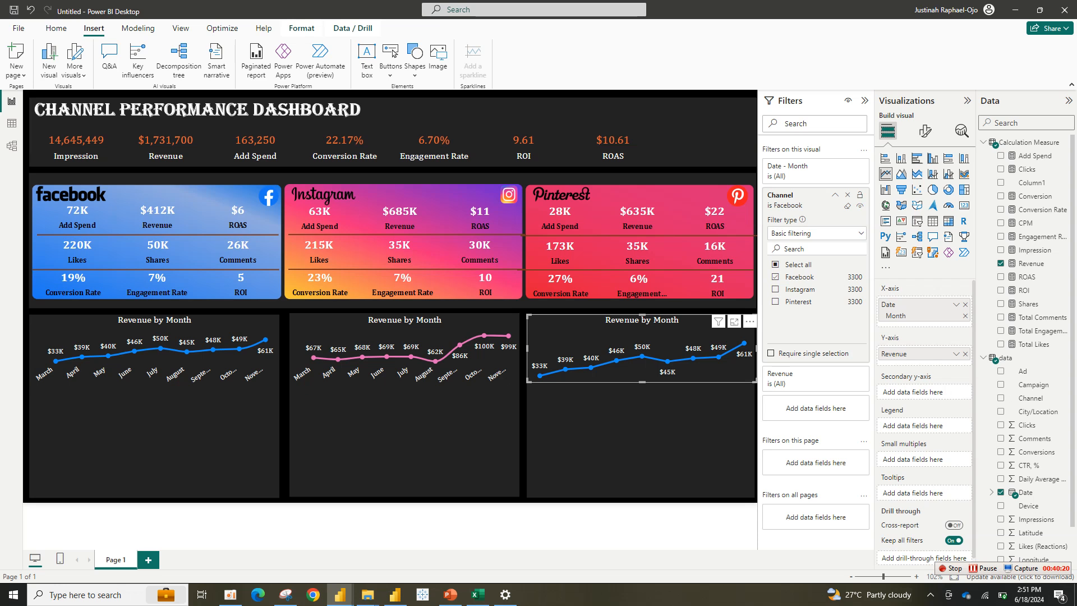
{"action": "left_click", "coordinate": [799, 301]}
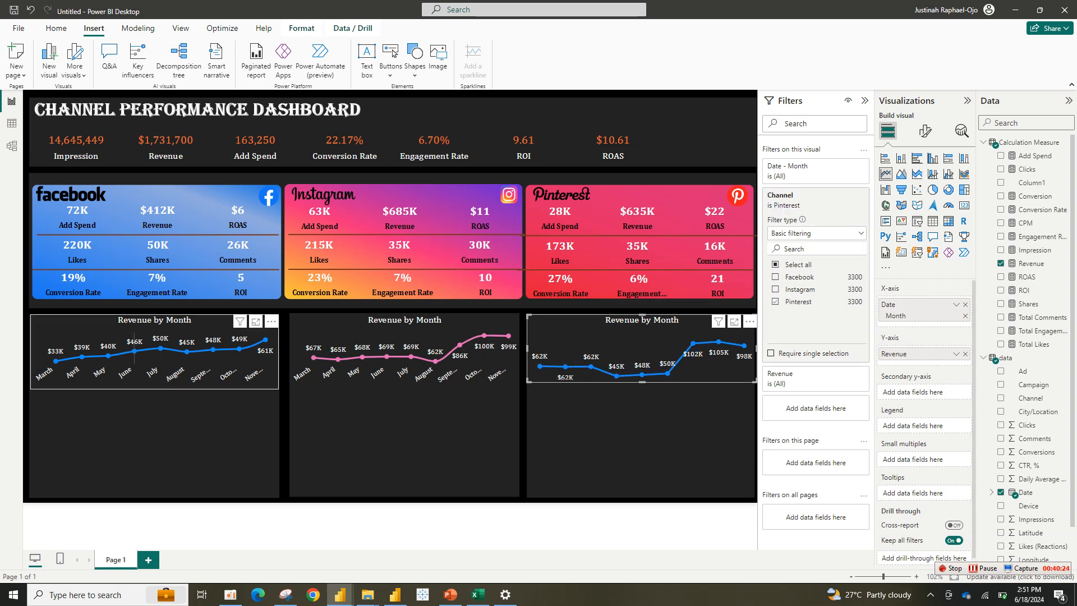
Increase the height of the Pinterest Revenue by Month chart to match the other two line charts.
{"action": "left_click", "coordinate": [140, 348]}
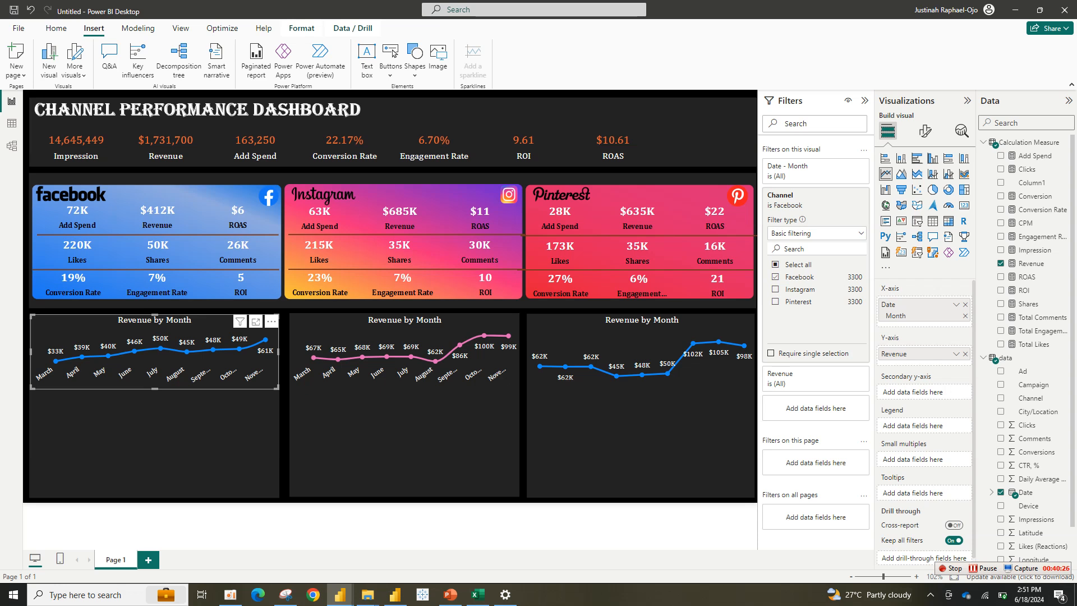
{"action": "left_click", "coordinate": [400, 346]}
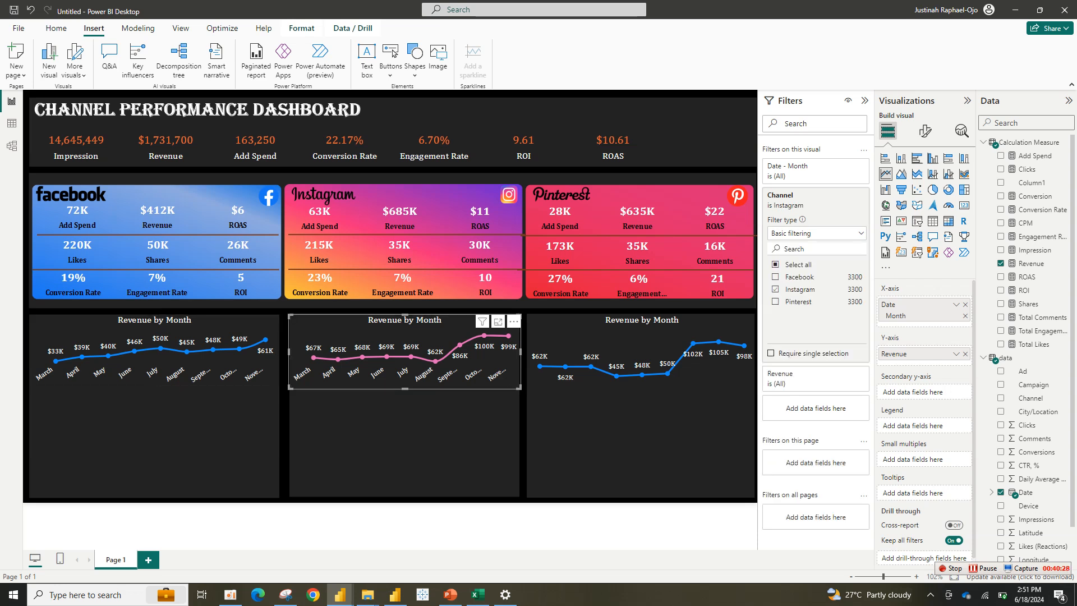
{"action": "left_click", "coordinate": [618, 349]}
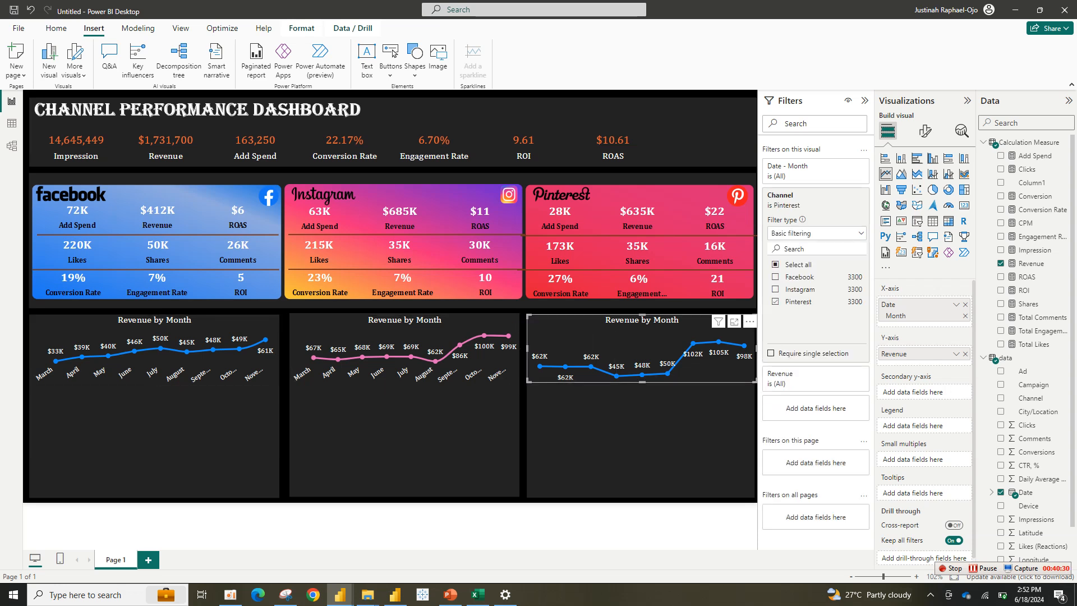
{"action": "left_click_drag", "start_coordinate": [643, 382], "coordinate": [643, 388]}
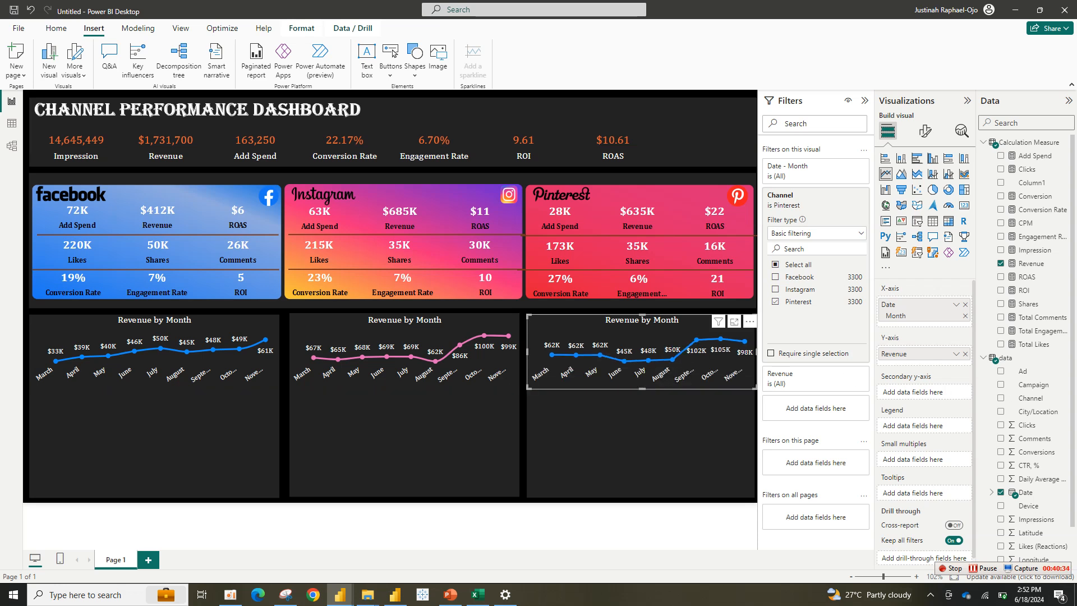
Change the line type of the Pinterest Revenue by Month chart to Smooth.
{"action": "left_click", "coordinate": [925, 131]}
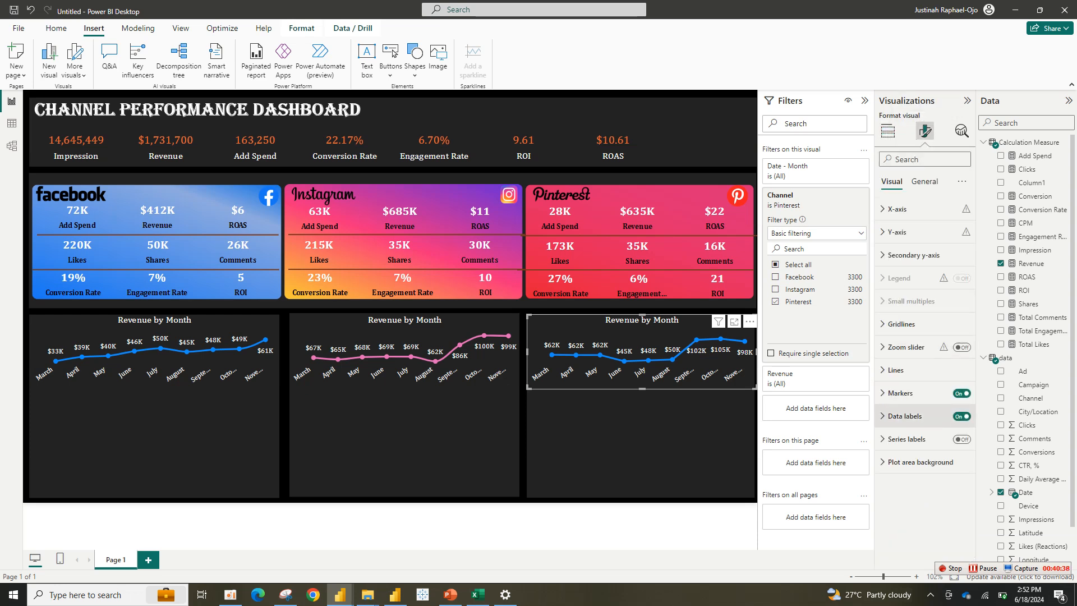
{"action": "left_click", "coordinate": [896, 370]}
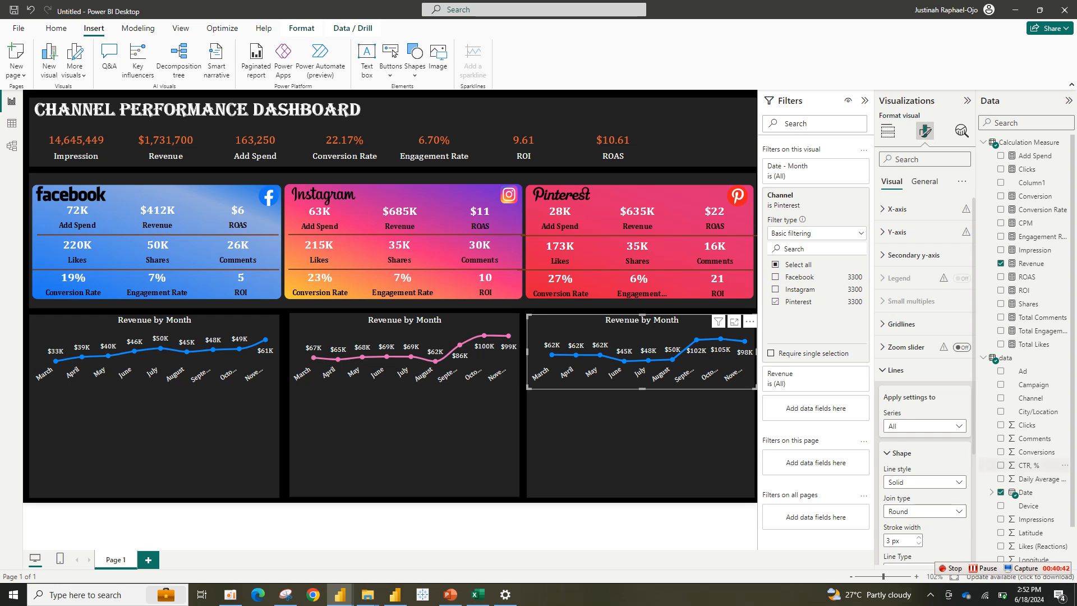
{"action": "scroll", "coordinate": [925, 449], "scroll_direction": "down", "scroll_amount": 3}
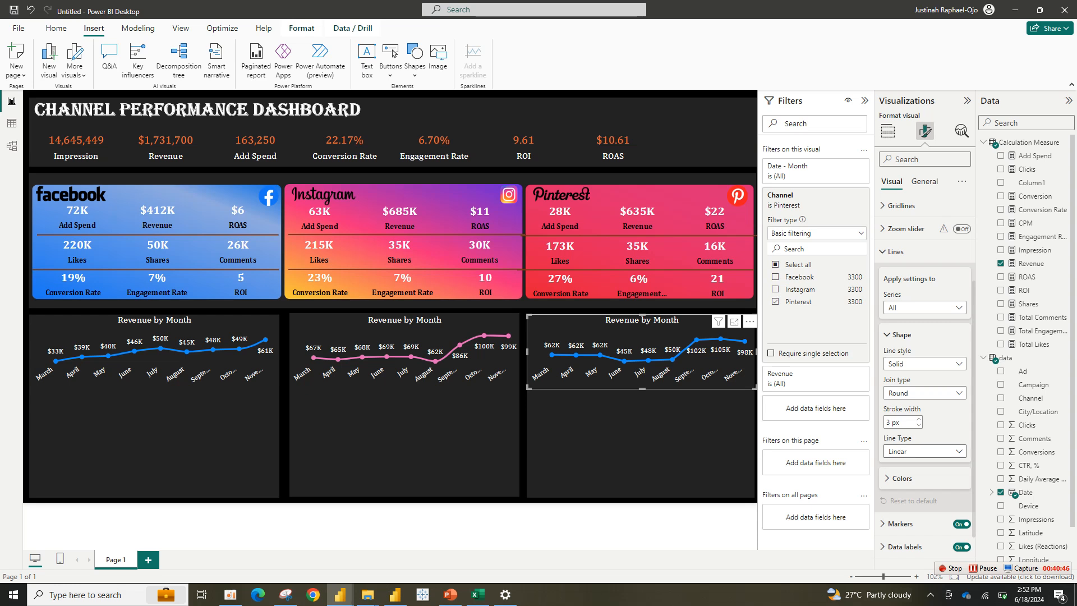
{"action": "left_click", "coordinate": [922, 451]}
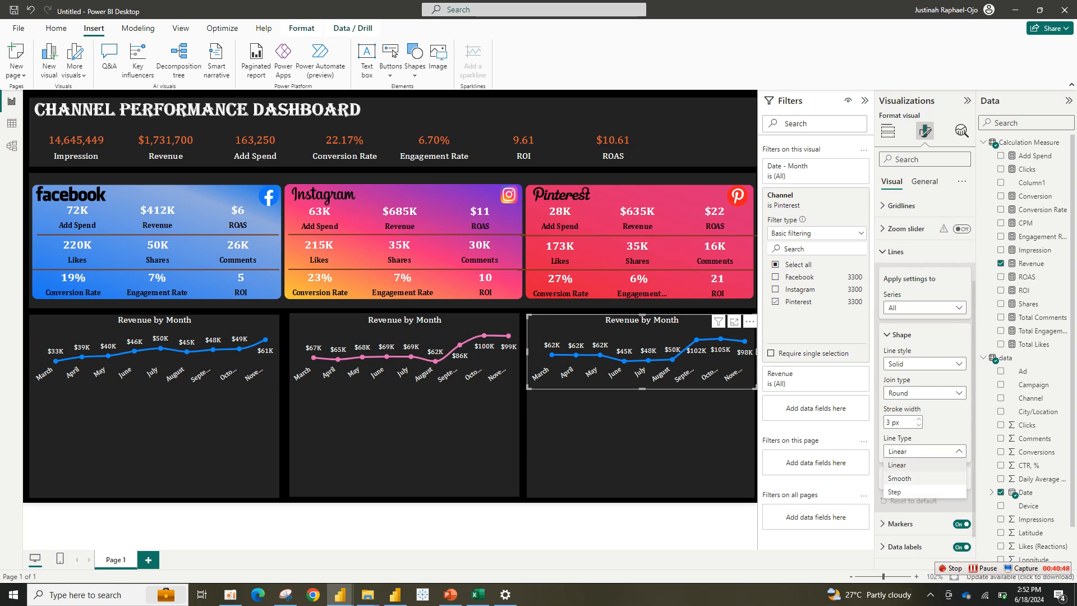
{"action": "left_click", "coordinate": [900, 478]}
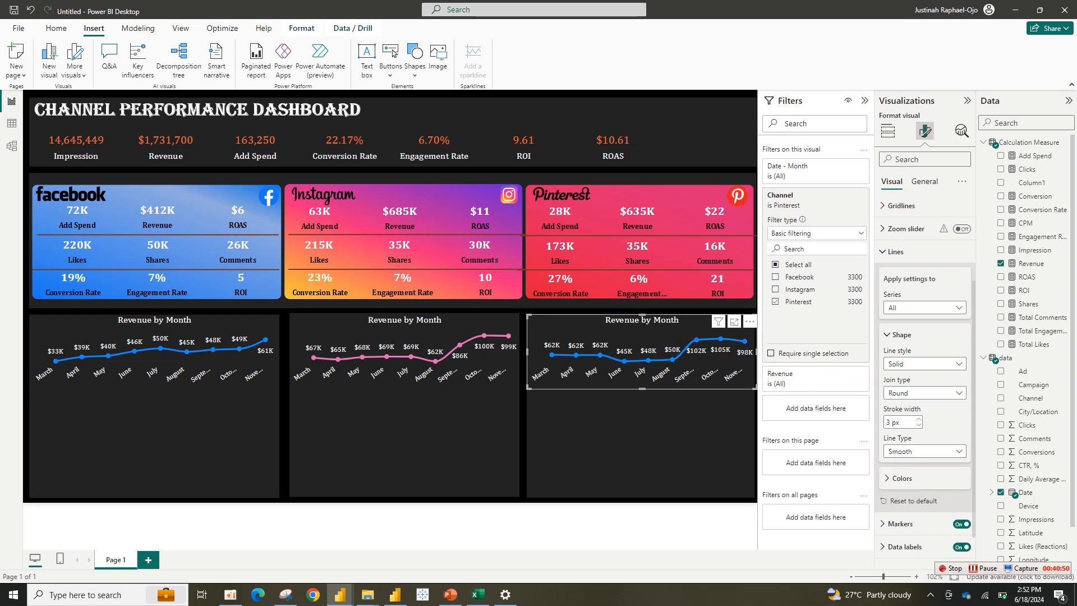
Set the Revenue line colour of the Pinterest Revenue by Month chart to the red theme colour.
{"action": "left_click", "coordinate": [900, 478]}
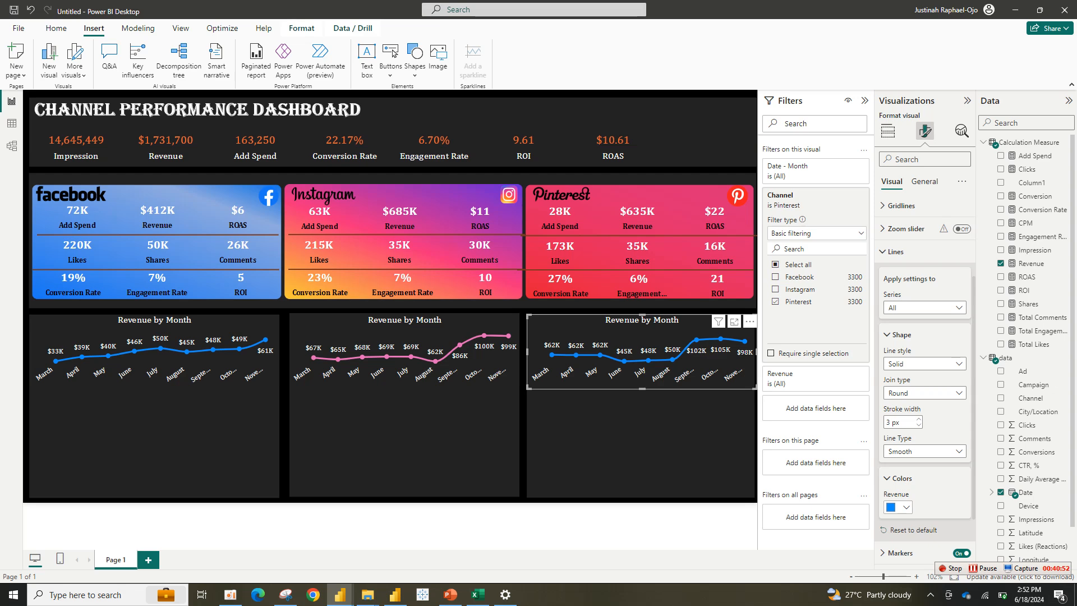
{"action": "left_click", "coordinate": [897, 507]}
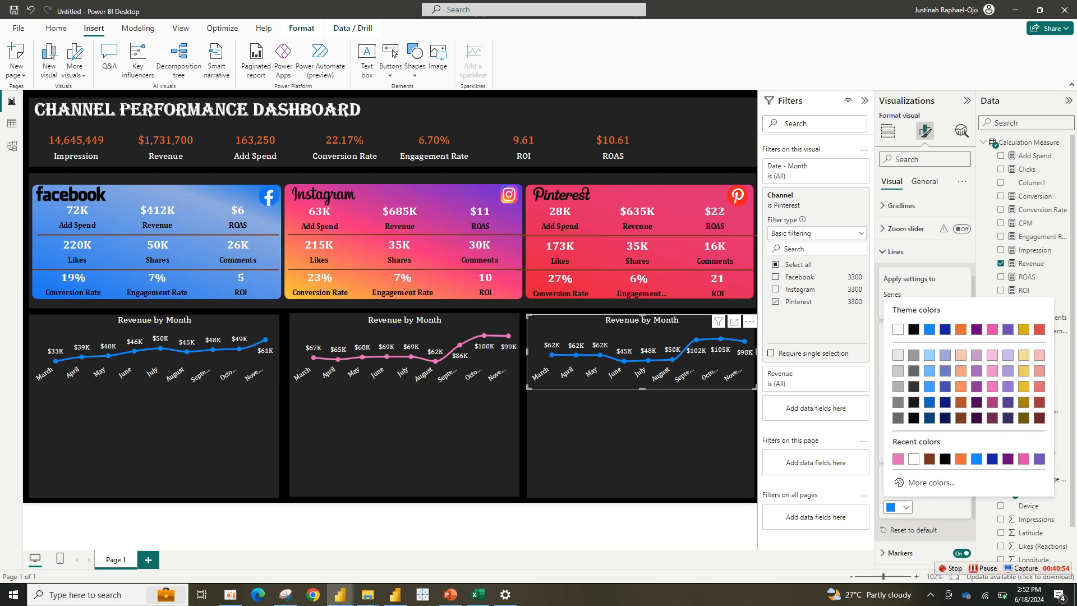
{"action": "left_click", "coordinate": [1039, 329]}
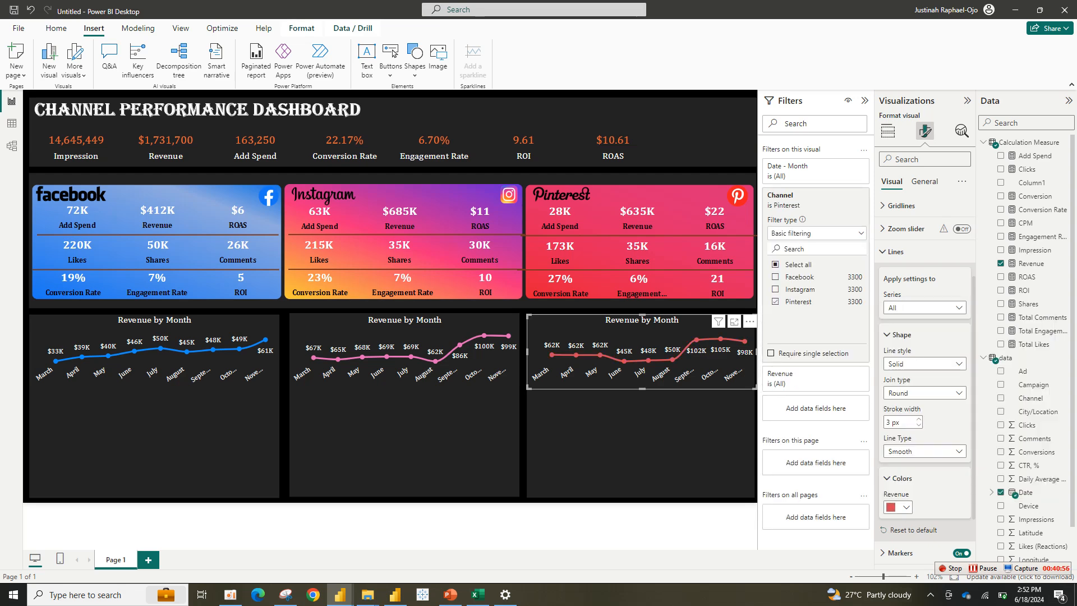
Insert a table visual and fit it directly below the Facebook Revenue by Month chart at a reduced height.
{"action": "left_click", "coordinate": [640, 526]}
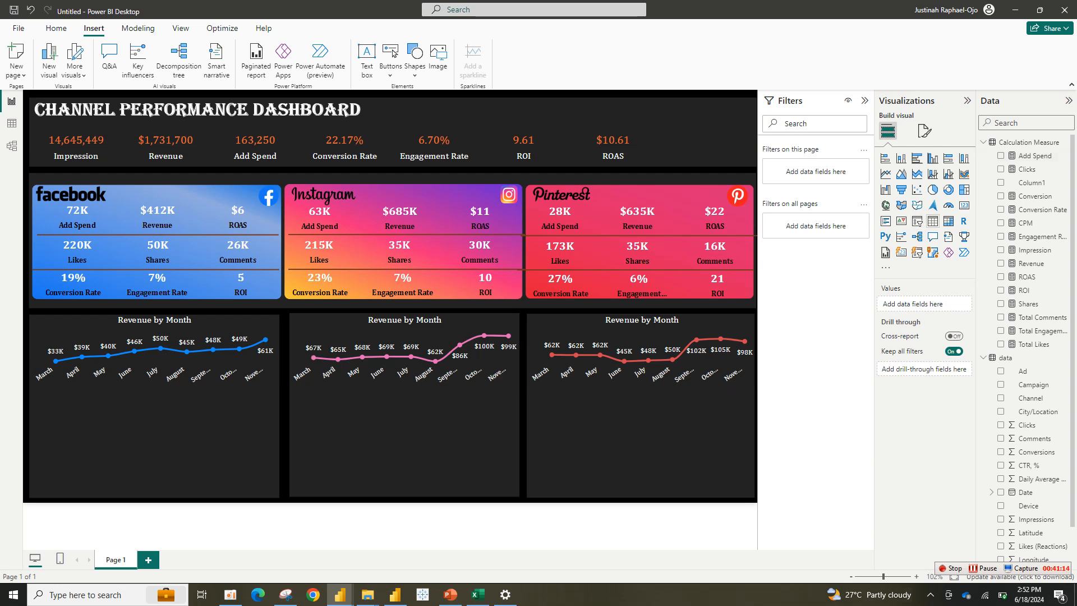
{"action": "left_click", "coordinate": [933, 221]}
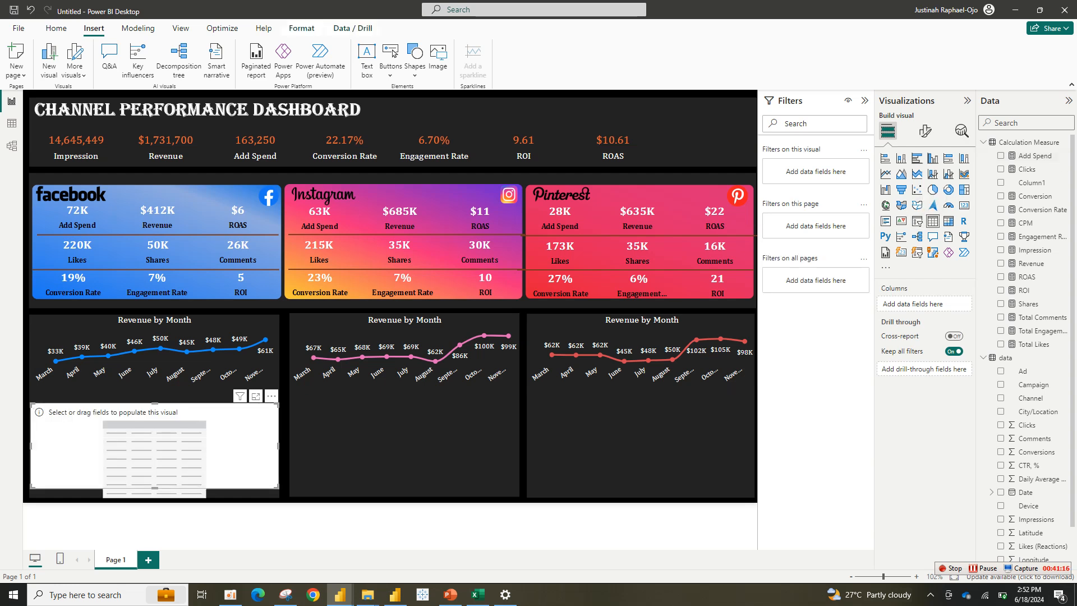
{"action": "left_click_drag", "start_coordinate": [155, 488], "coordinate": [159, 421]}
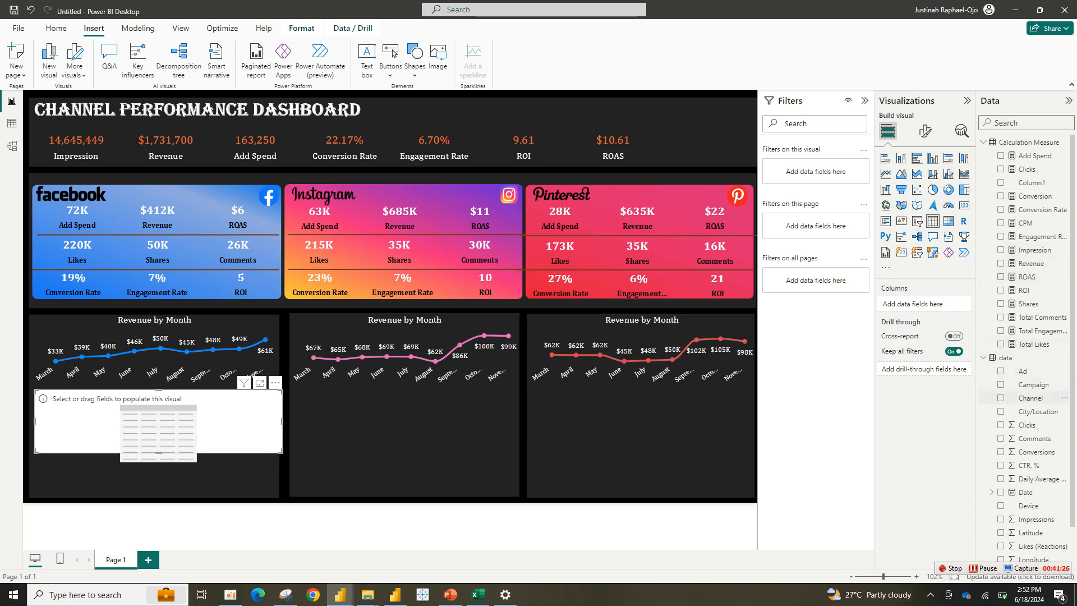
Add the City/Location field to the new table and rename its column to Location.
{"action": "left_click", "coordinate": [1001, 411]}
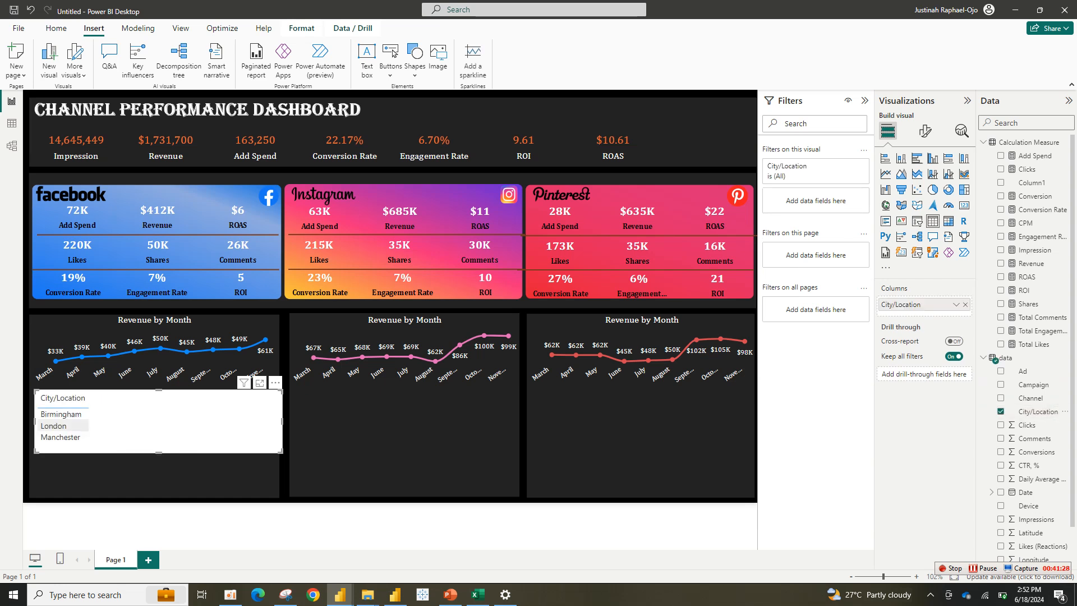
{"action": "double_click", "coordinate": [896, 304]}
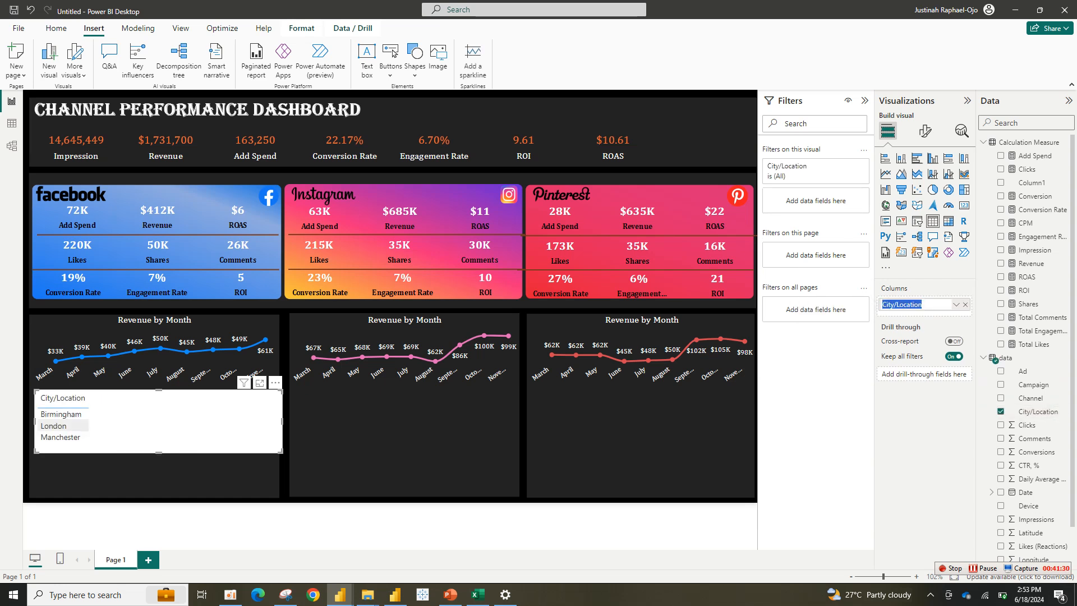
{"action": "left_click", "coordinate": [896, 304]}
{"action": "key", "text": "BackSpace"}
{"action": "key", "text": "BackSpace"}
{"action": "key", "text": "BackSpace"}
{"action": "key", "text": "BackSpace"}
{"action": "key", "text": "BackSpace"}
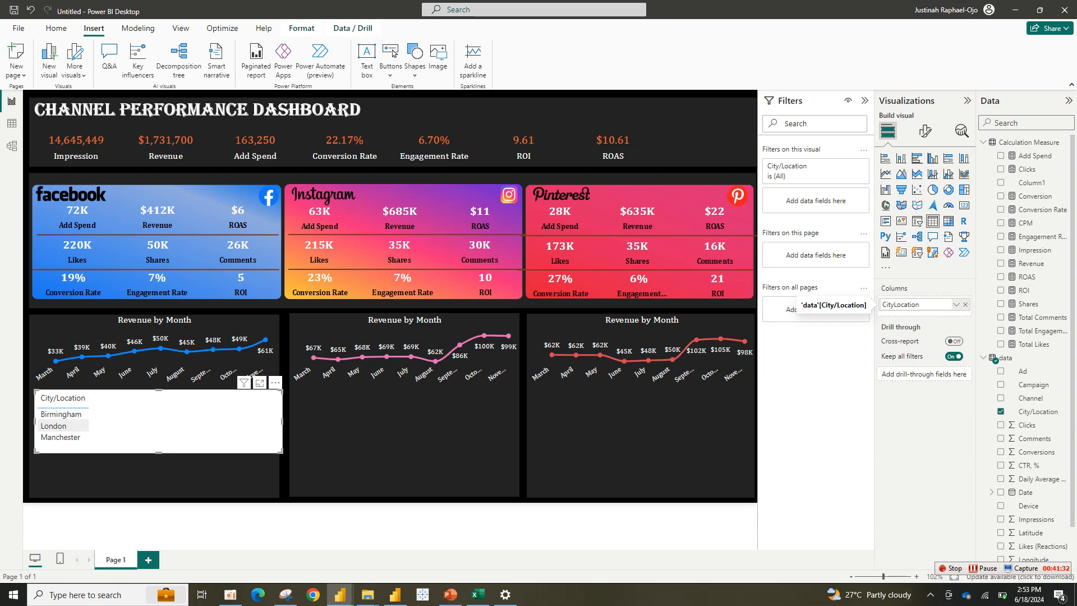
{"action": "key", "text": "Return"}
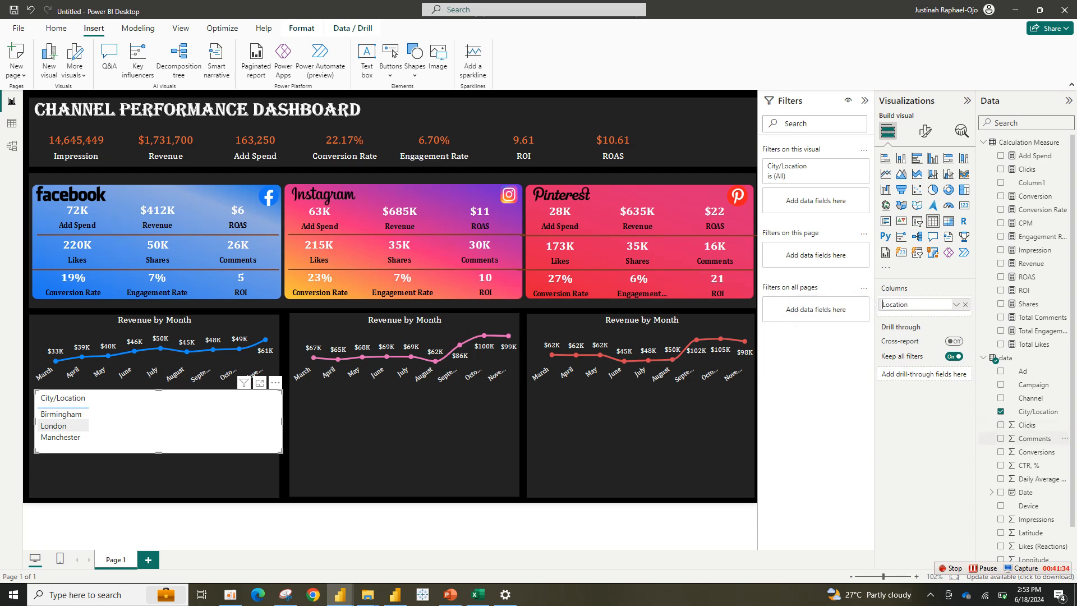
Try reusing the Facebook location table from the Channel Performance Dashboard file by pasting it into the Untitled report, and remove the pasted copy.
{"action": "mouse_move", "coordinate": [340, 594]}
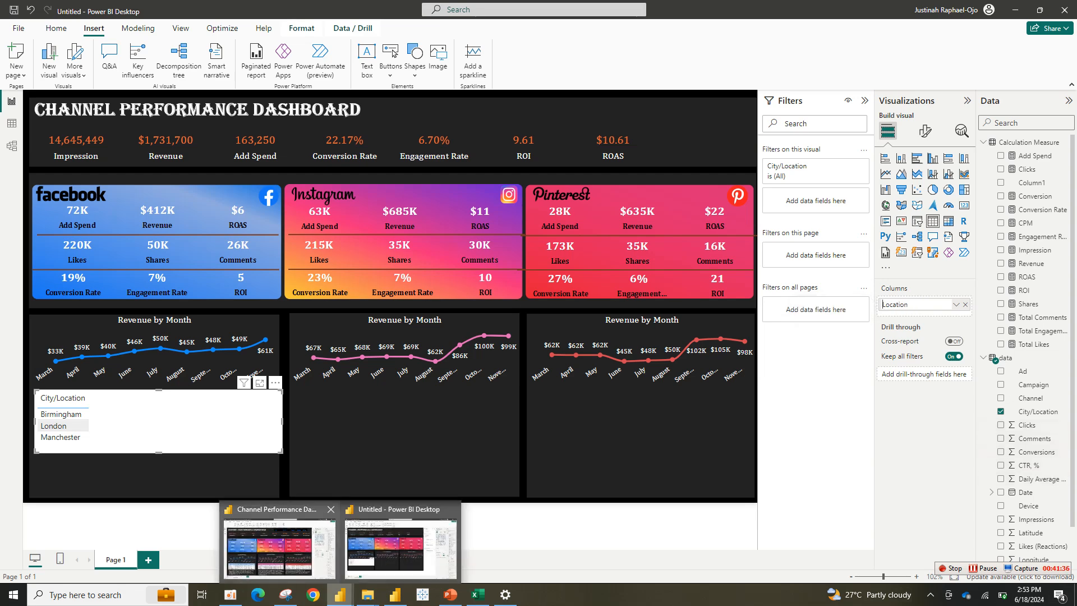
{"action": "left_click", "coordinate": [279, 542]}
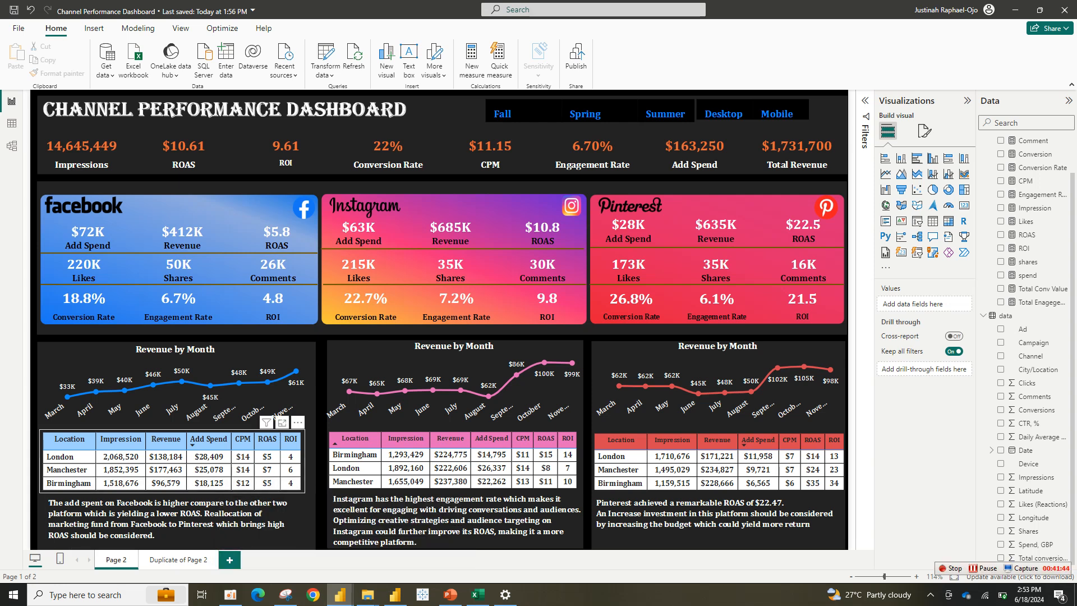
{"action": "left_click", "coordinate": [266, 427]}
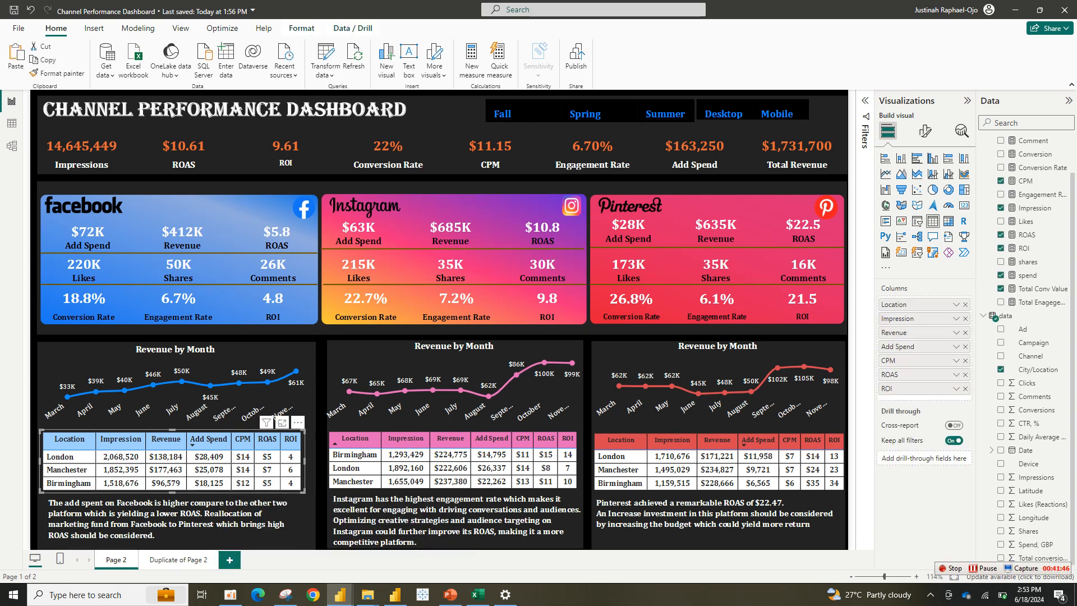
{"action": "mouse_move", "coordinate": [339, 595]}
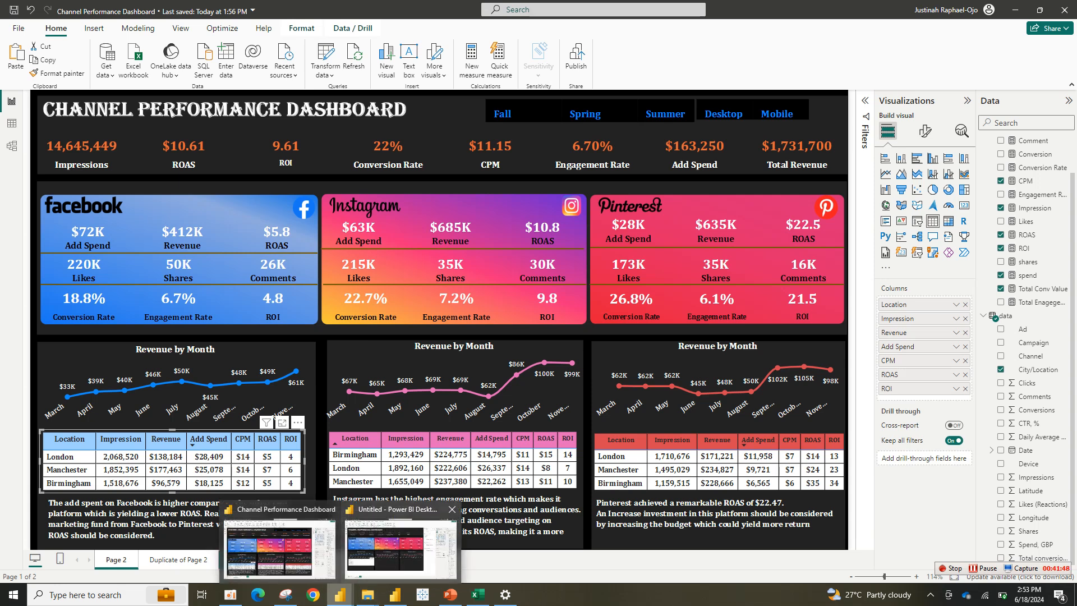
{"action": "left_click", "coordinate": [400, 547]}
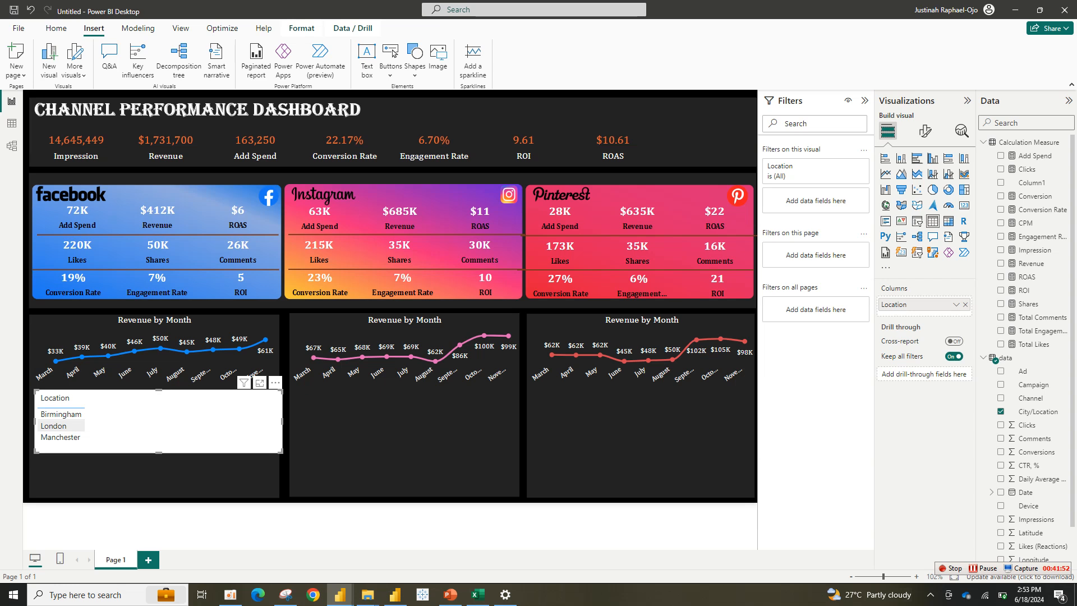
{"action": "key", "text": "ctrl+v"}
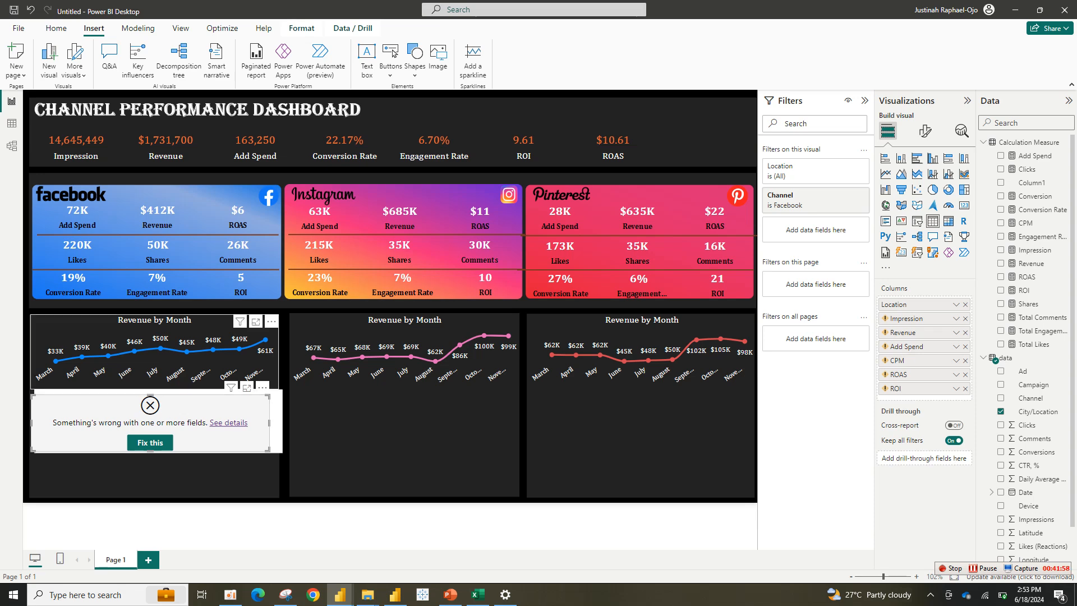
{"action": "left_click", "coordinate": [263, 387]}
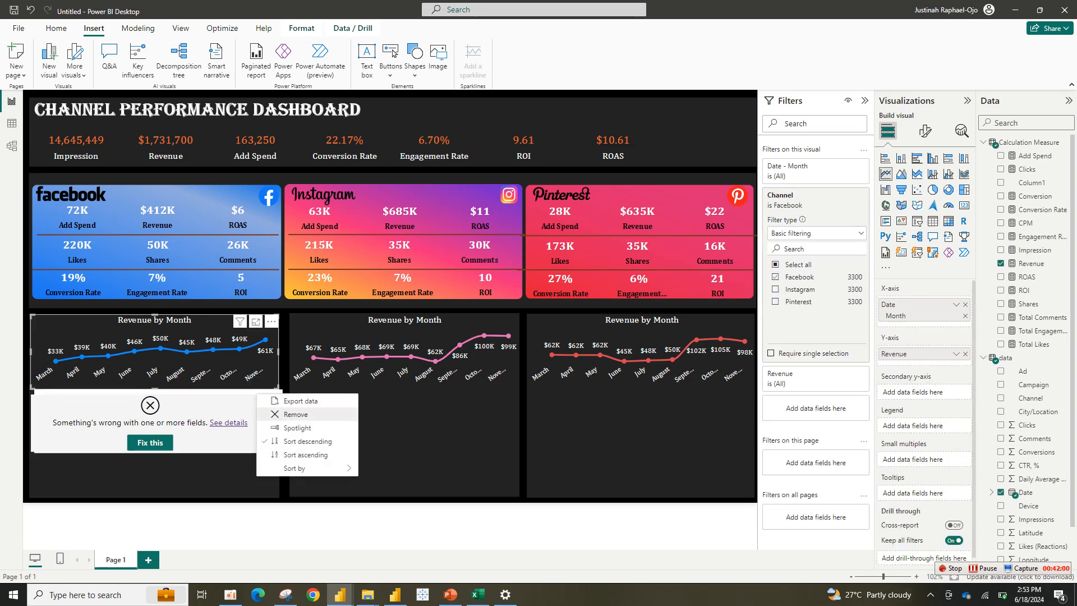
{"action": "left_click", "coordinate": [294, 414]}
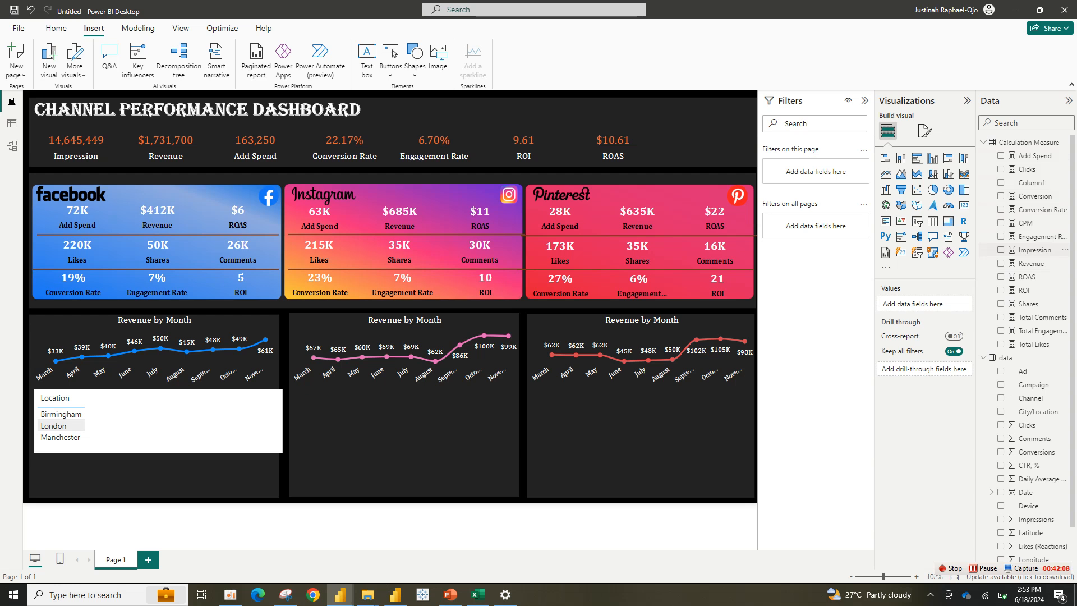
{"action": "left_click", "coordinate": [1000, 250]}
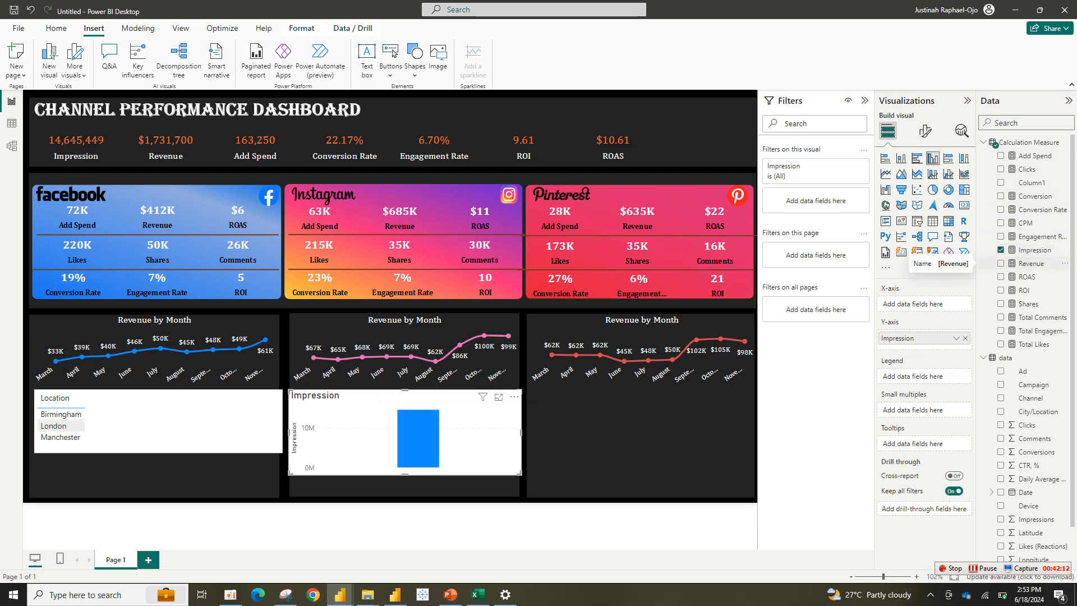
{"action": "left_click", "coordinate": [1000, 263]}
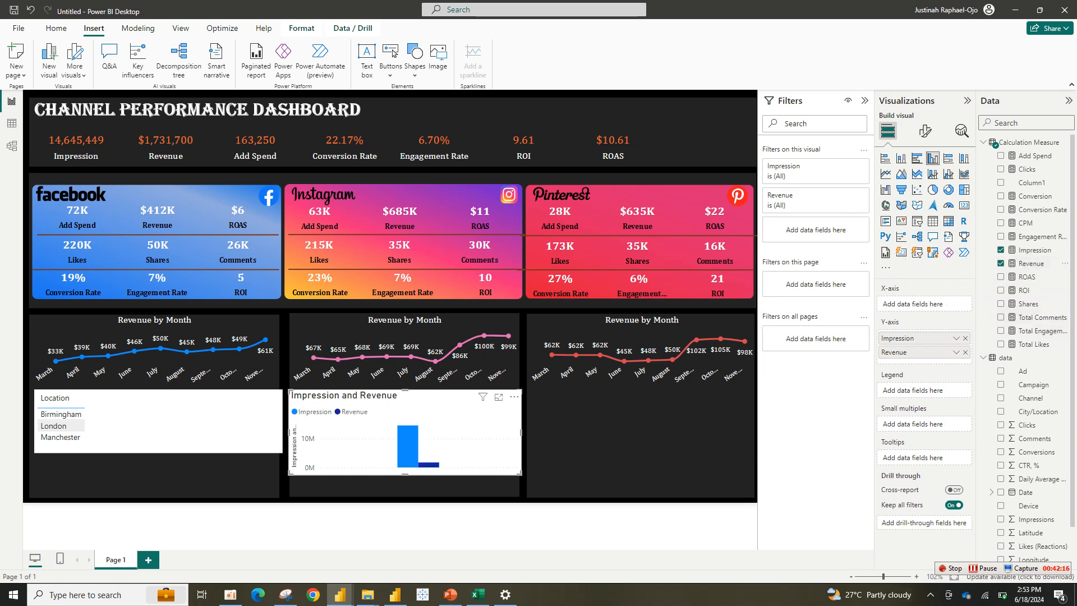
{"action": "left_click", "coordinate": [513, 397]}
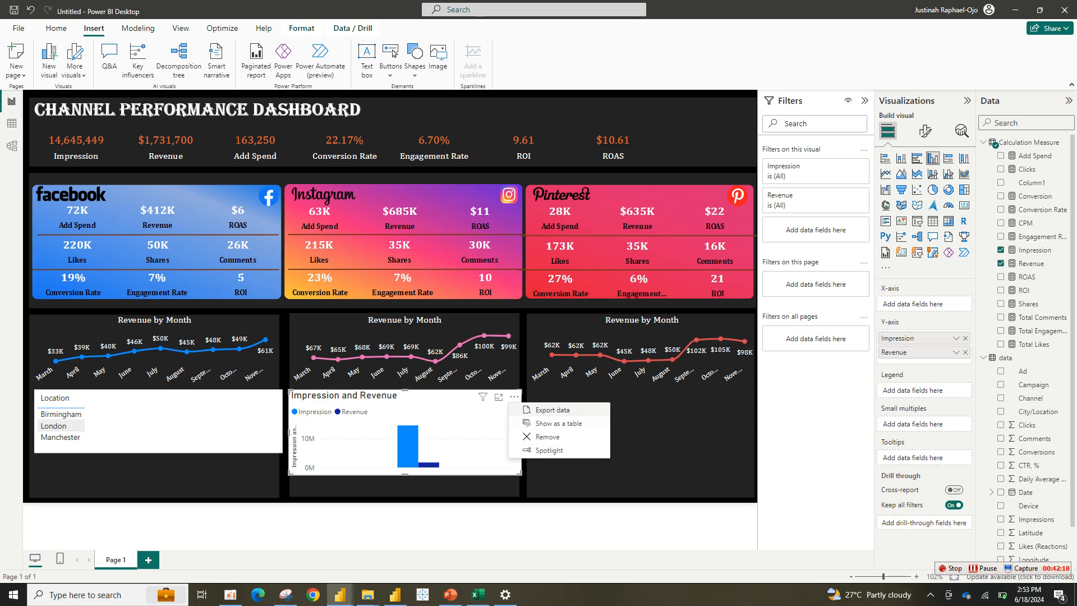
{"action": "left_click", "coordinate": [547, 436]}
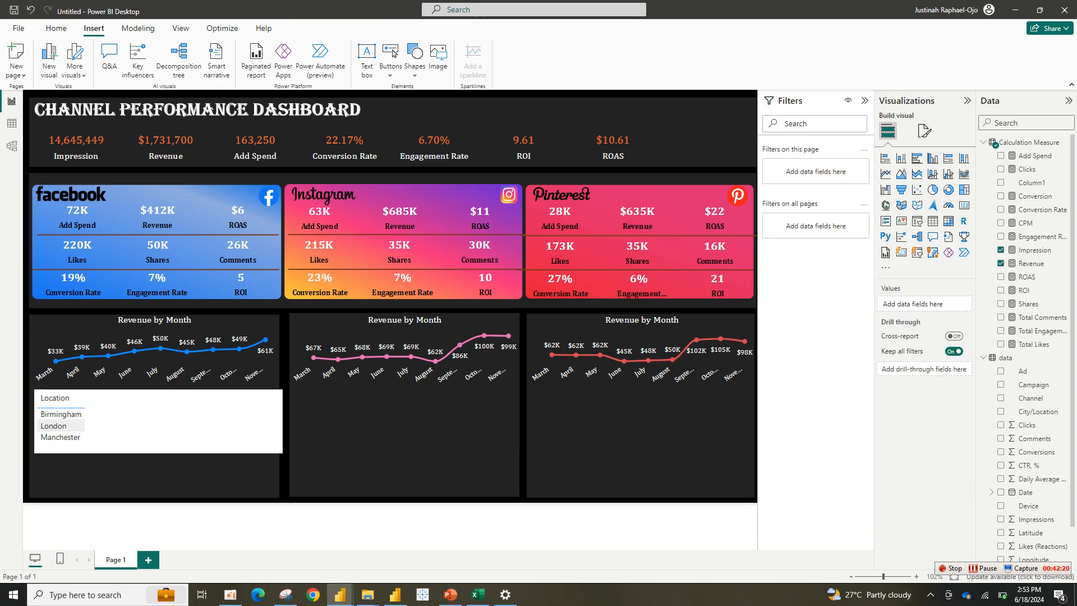
Add Impression, Revenue, Add Spend, CPM, ROAS and ROI to the Facebook location table and make the table slightly taller.
{"action": "left_click", "coordinate": [253, 377]}
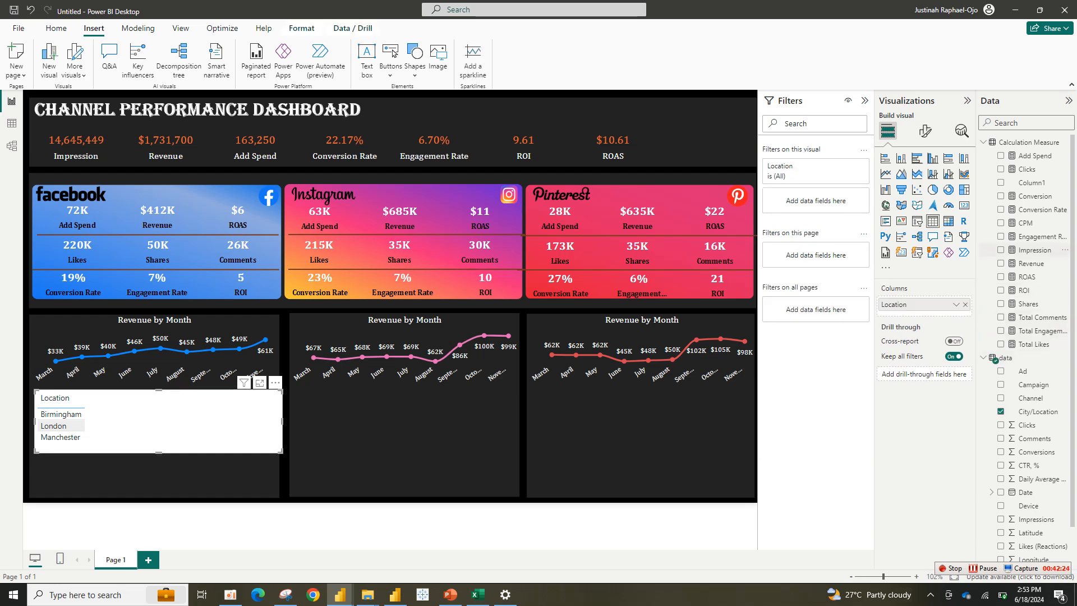
{"action": "left_click", "coordinate": [1001, 249]}
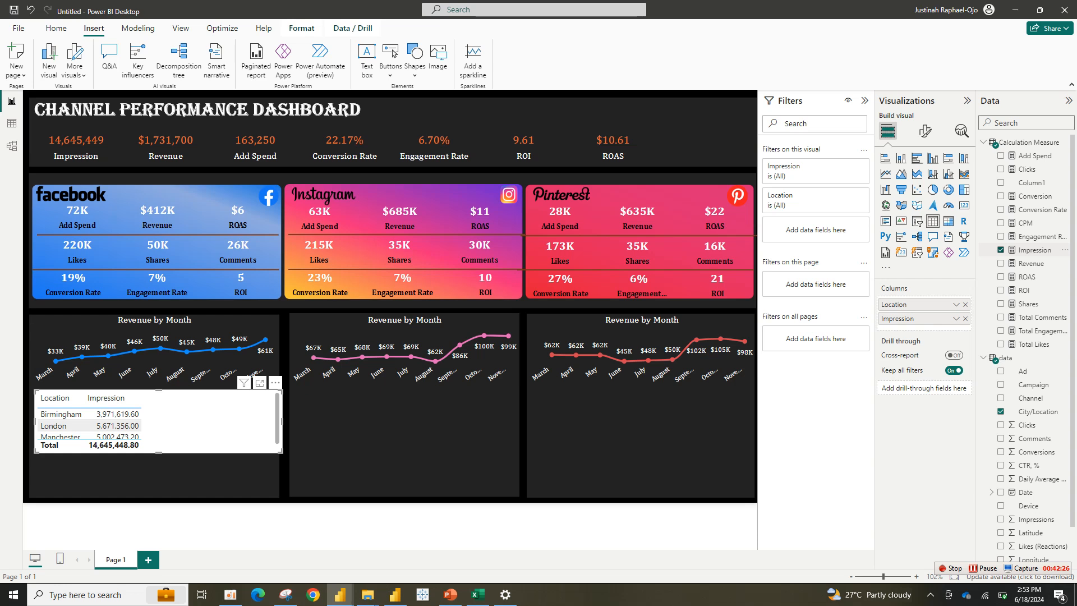
{"action": "left_click", "coordinate": [1000, 263]}
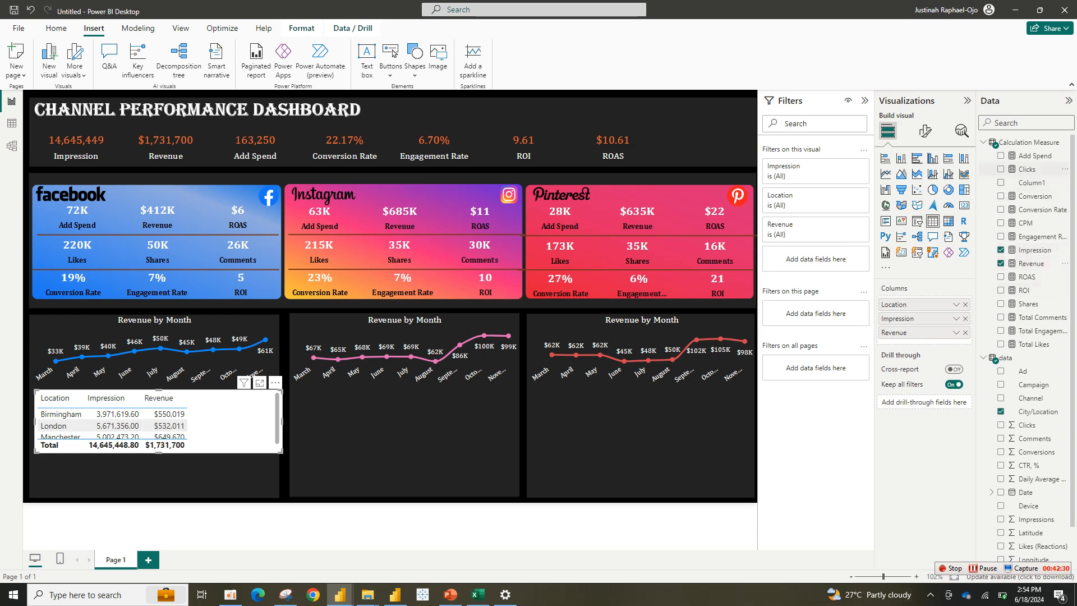
{"action": "left_click", "coordinate": [1000, 155]}
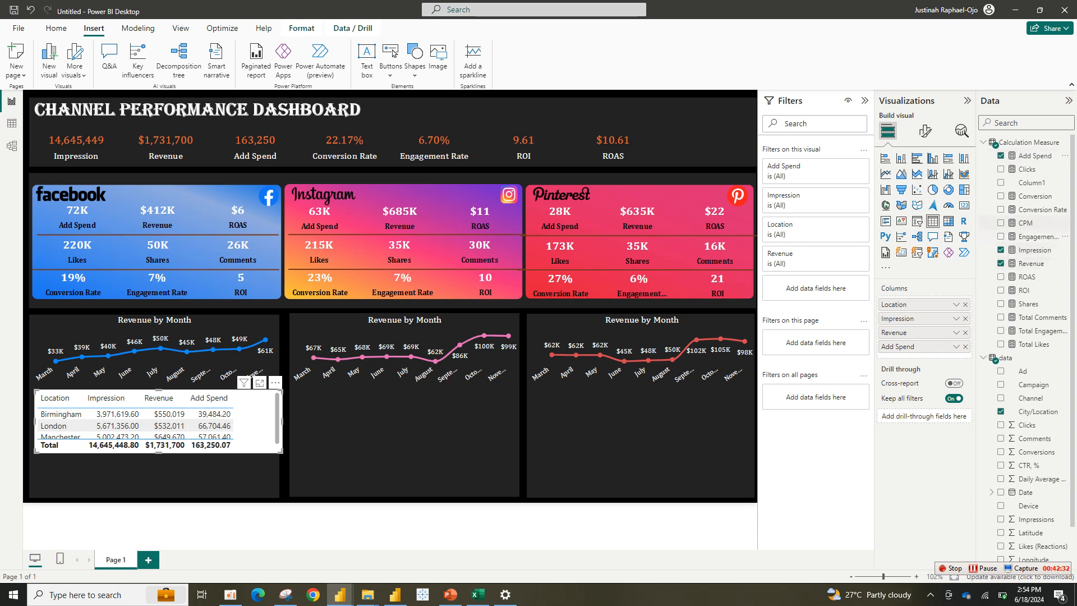
{"action": "left_click", "coordinate": [1000, 222]}
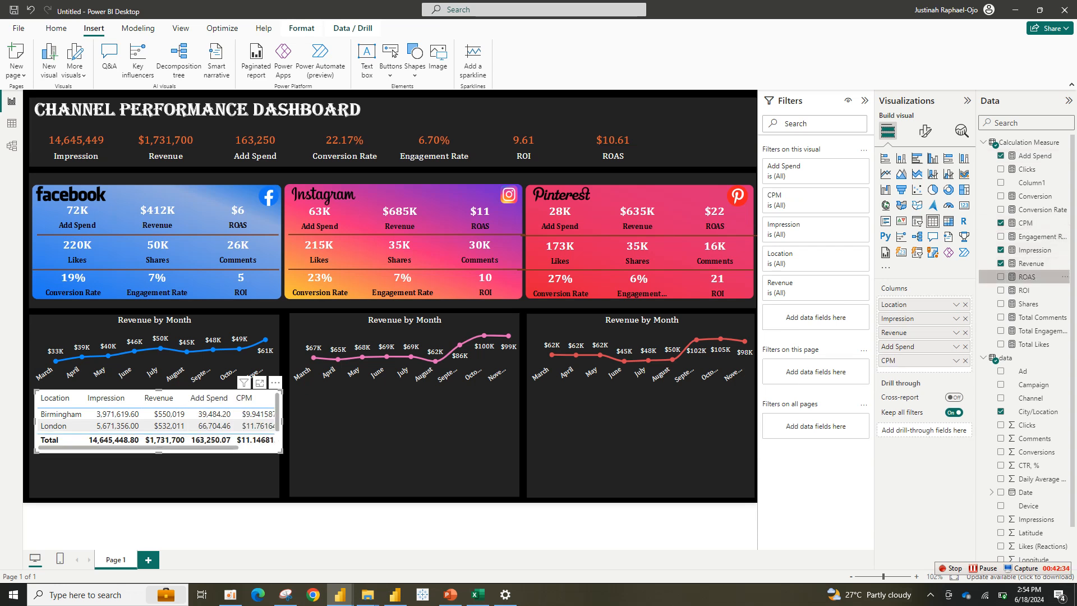
{"action": "left_click", "coordinate": [1001, 277]}
{"action": "left_click", "coordinate": [1001, 290]}
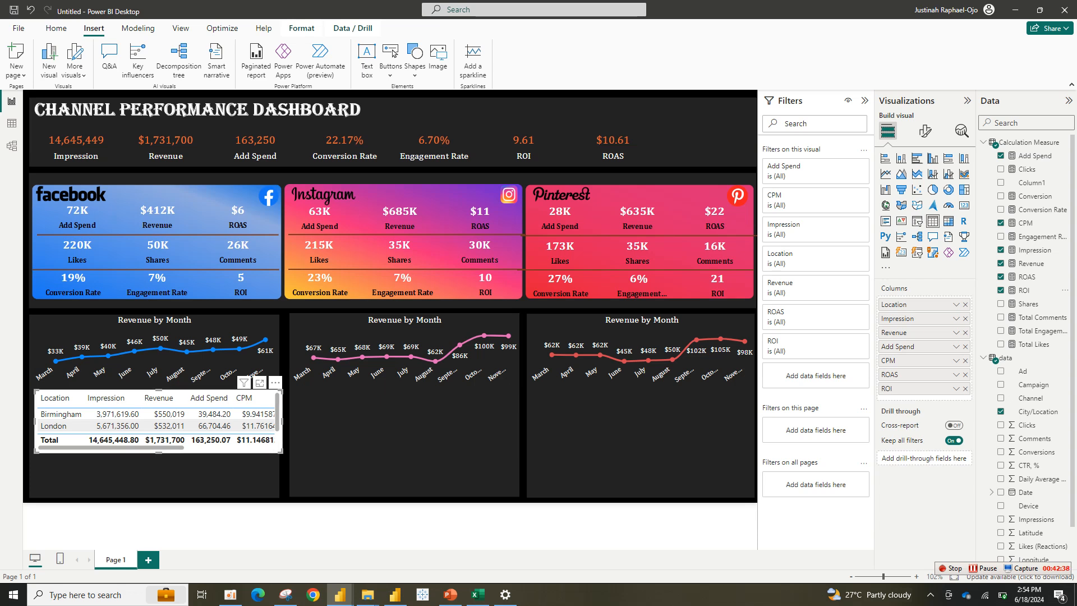
{"action": "left_click_drag", "start_coordinate": [158, 452], "coordinate": [158, 459]}
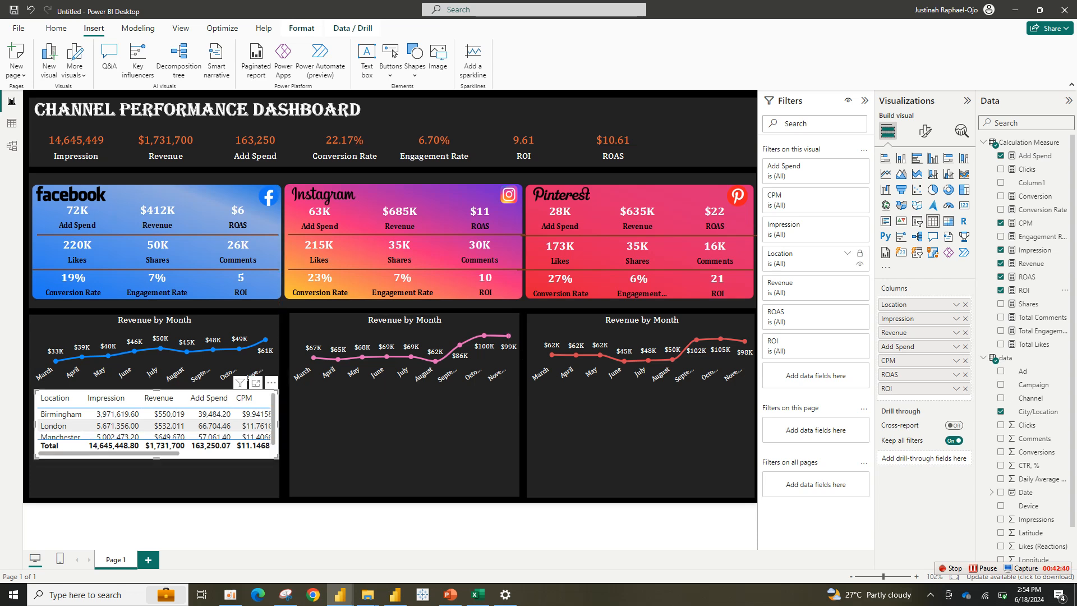
Turn off the totals row of the Facebook location table.
{"action": "left_click", "coordinate": [925, 131]}
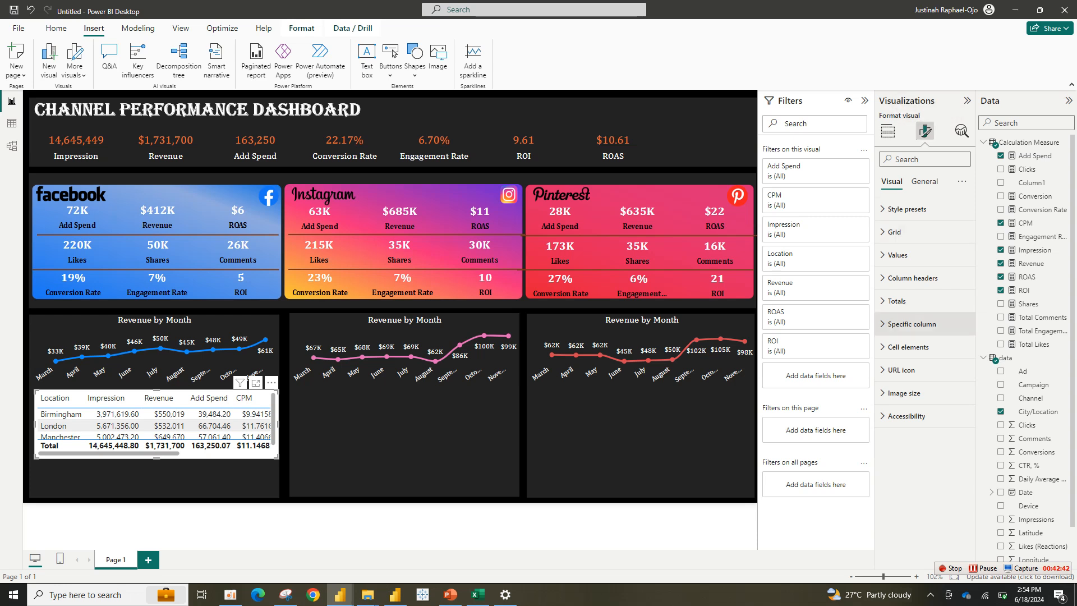
{"action": "left_click", "coordinate": [897, 302]}
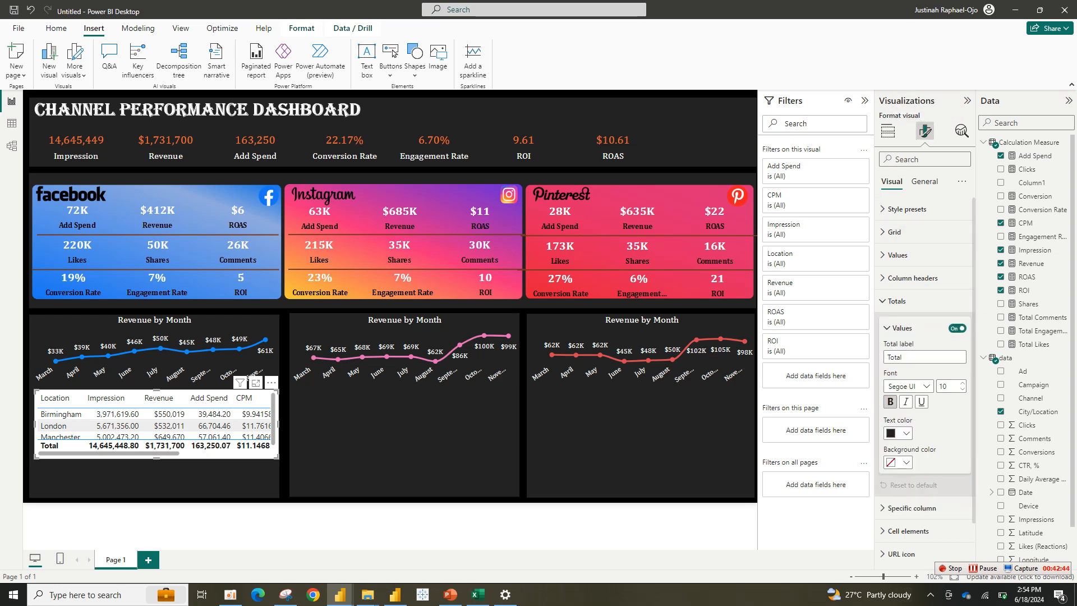
{"action": "left_click", "coordinate": [957, 328]}
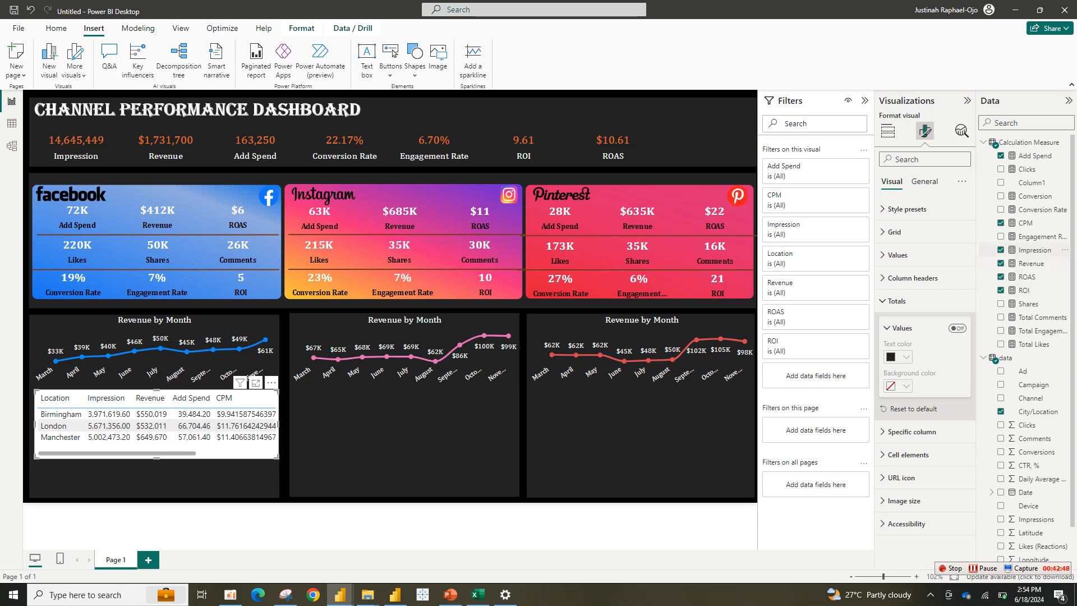
Set the Impression, CPM and ROAS measures to display 0 decimal places.
{"action": "left_click", "coordinate": [1032, 250]}
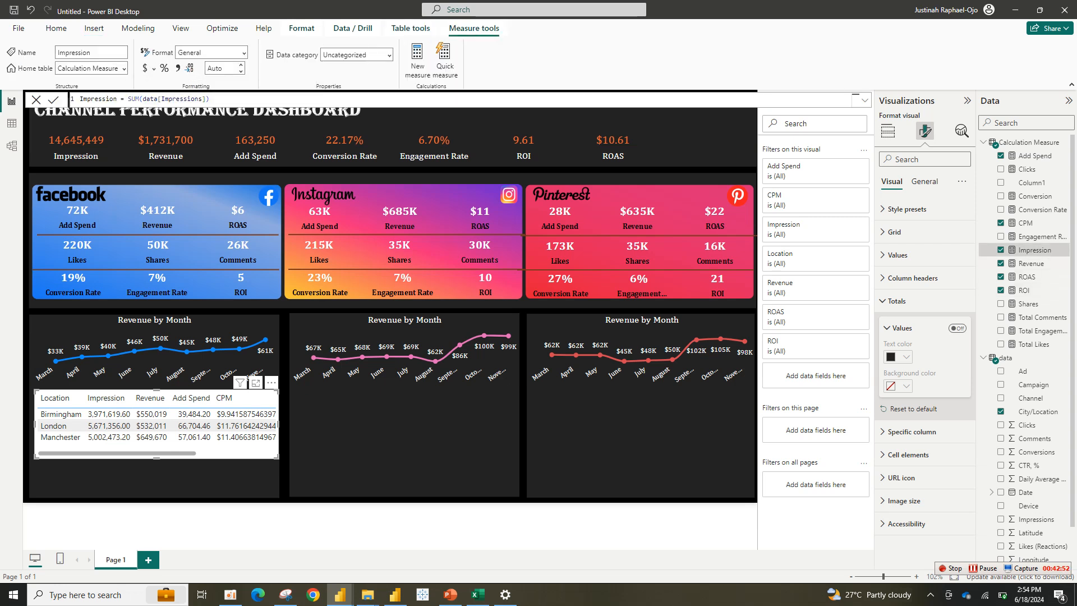
{"action": "left_click", "coordinate": [241, 72]}
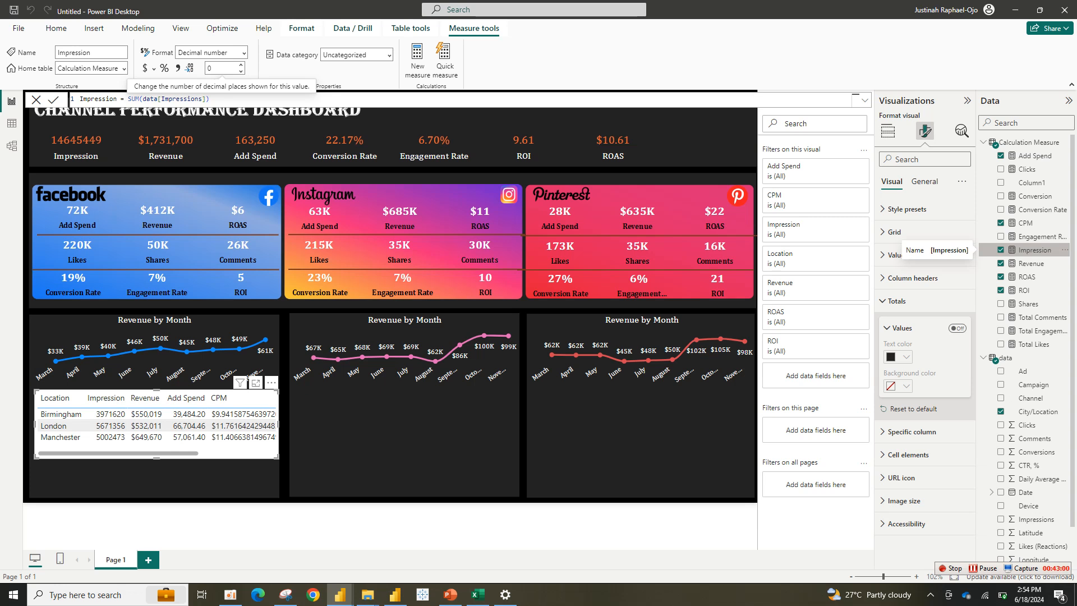
{"action": "left_click", "coordinate": [1032, 223]}
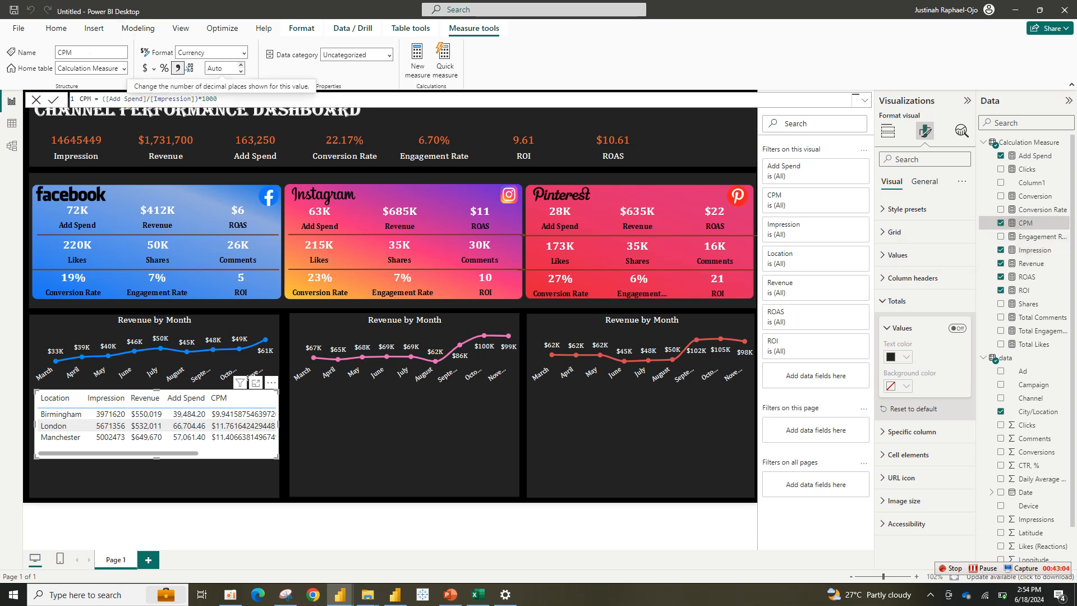
{"action": "type", "text": "0"}
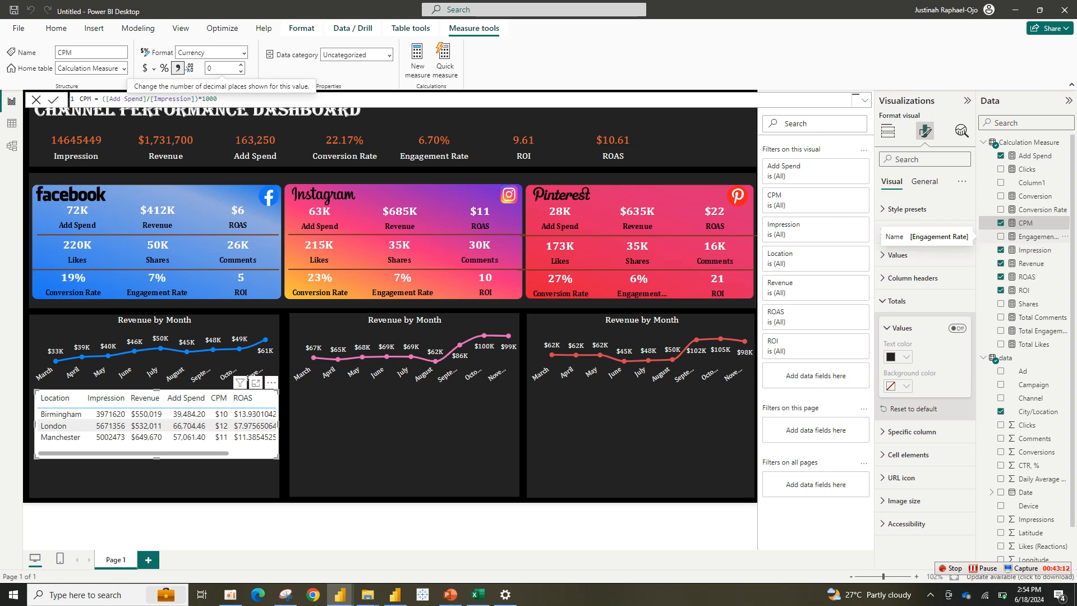
{"action": "left_click", "coordinate": [1027, 277]}
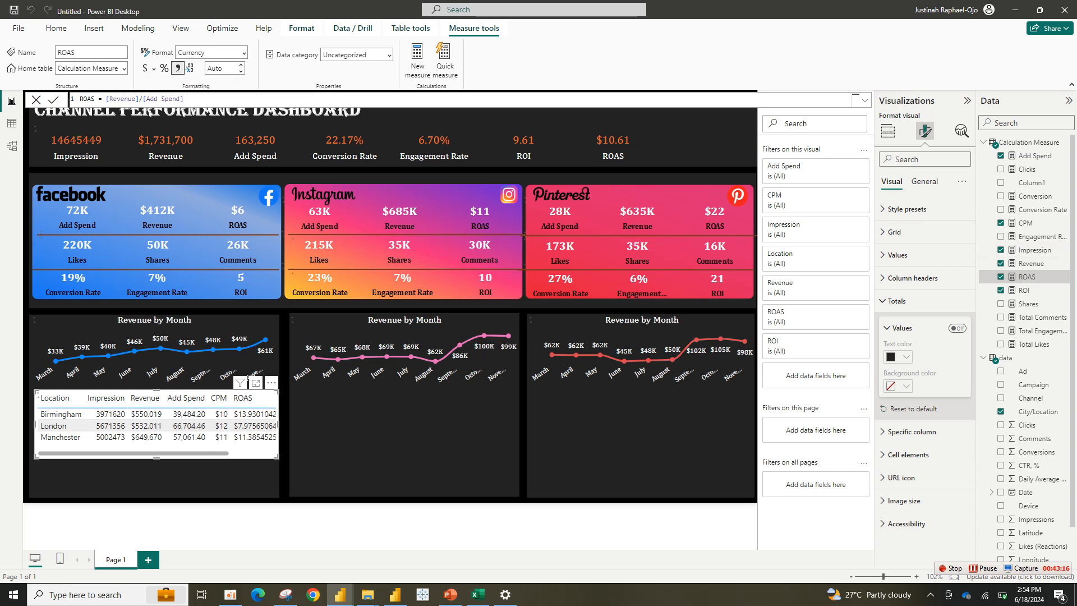
{"action": "type", "text": "0"}
Set the Add Spend and ROI measures to 0 decimal places and Revenue to 1 decimal place.
{"action": "left_click", "coordinate": [1035, 155]}
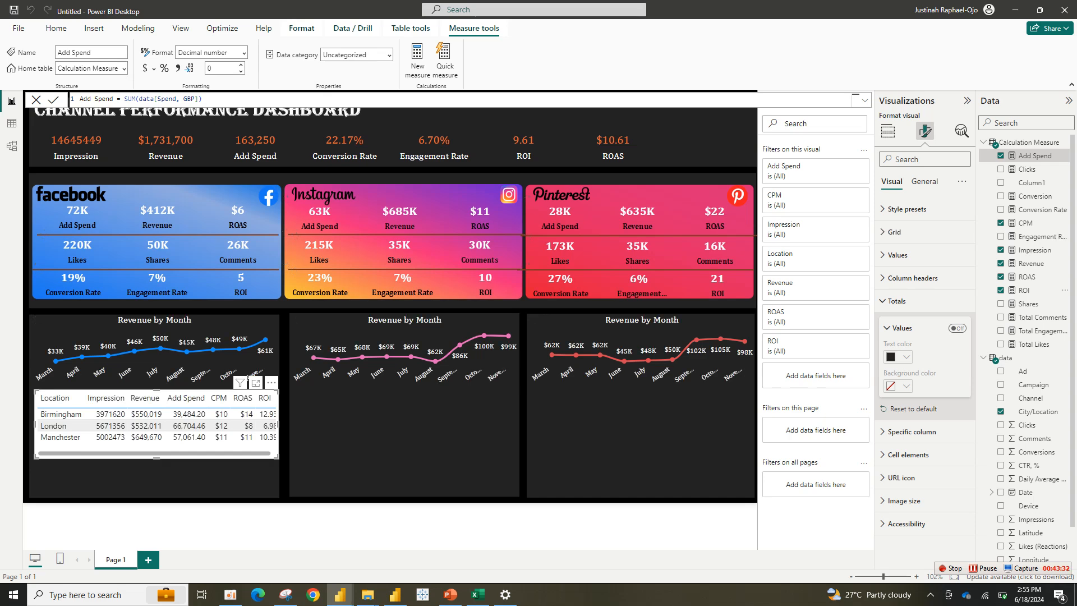
{"action": "left_click", "coordinate": [1025, 290]}
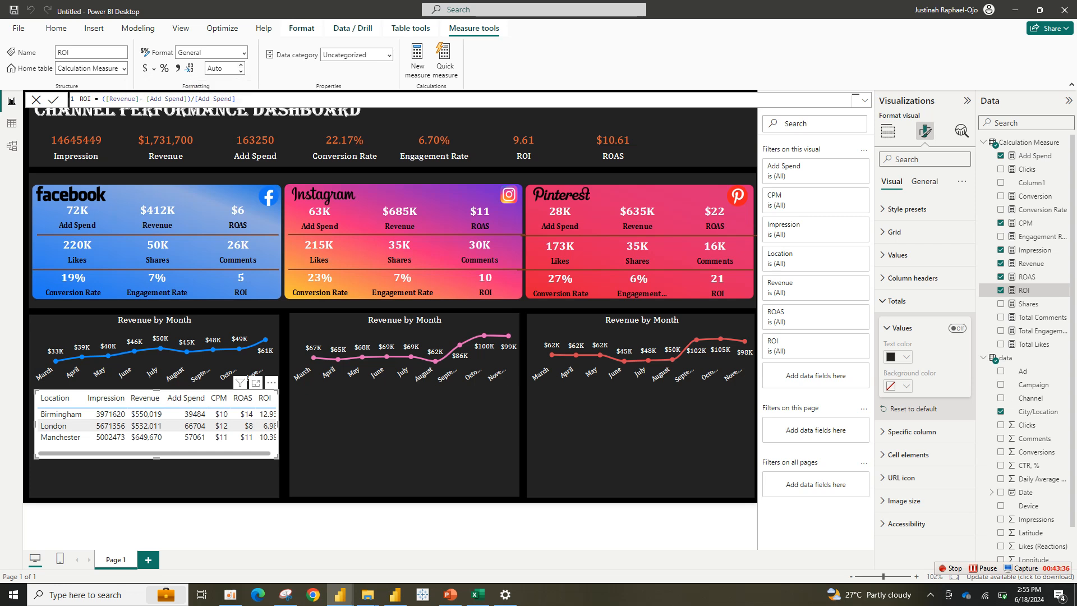
{"action": "left_click", "coordinate": [241, 71]}
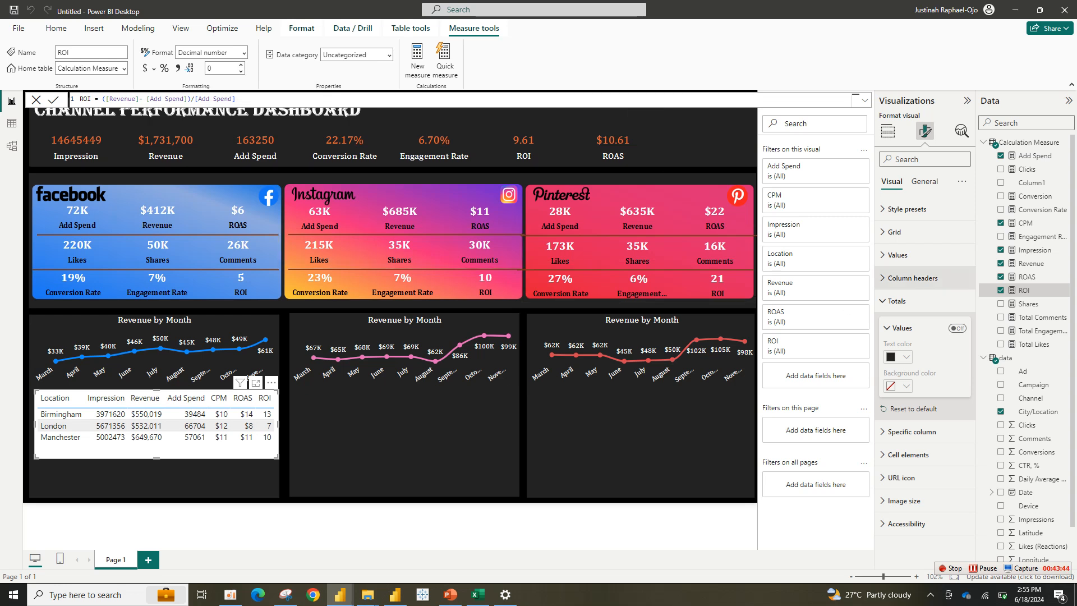
{"action": "left_click", "coordinate": [1031, 264]}
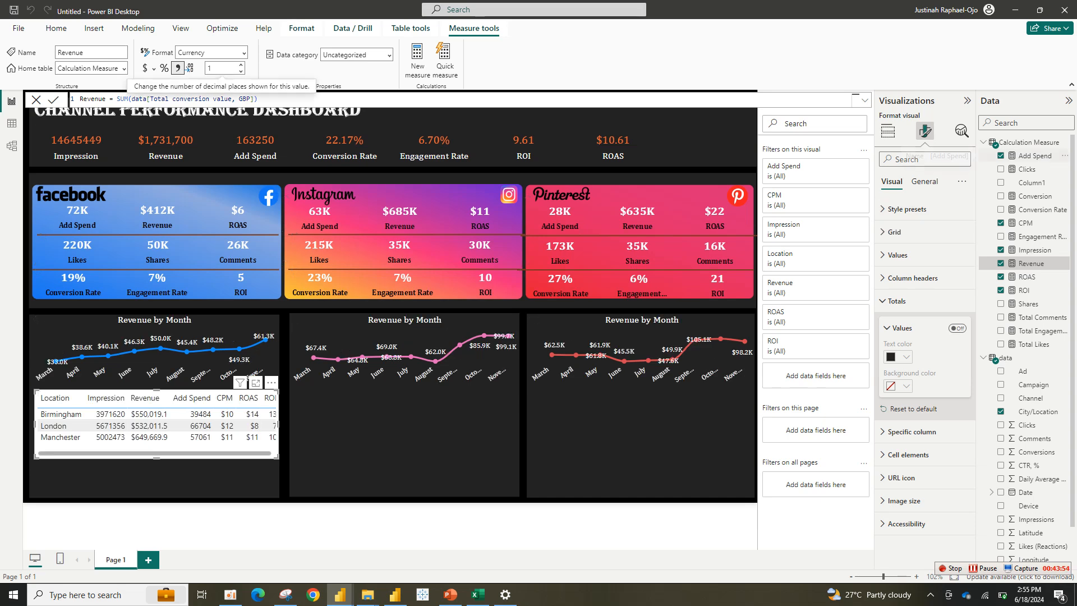
Format Add Spend as currency with 0 decimal places and narrow the Location column of the Facebook location table.
{"action": "left_click", "coordinate": [1035, 156]}
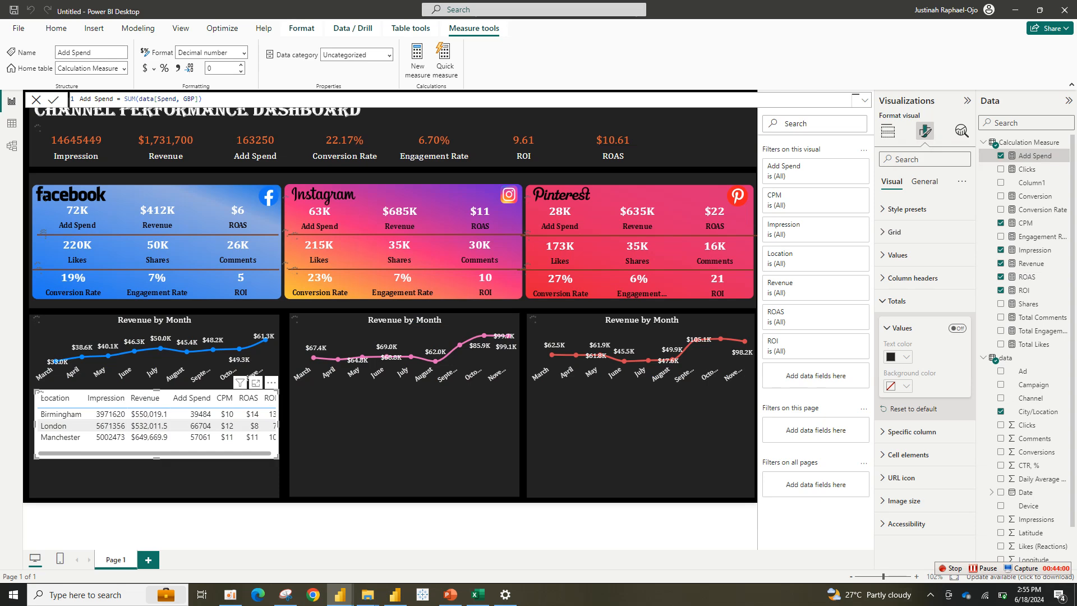
{"action": "left_click", "coordinate": [178, 68]}
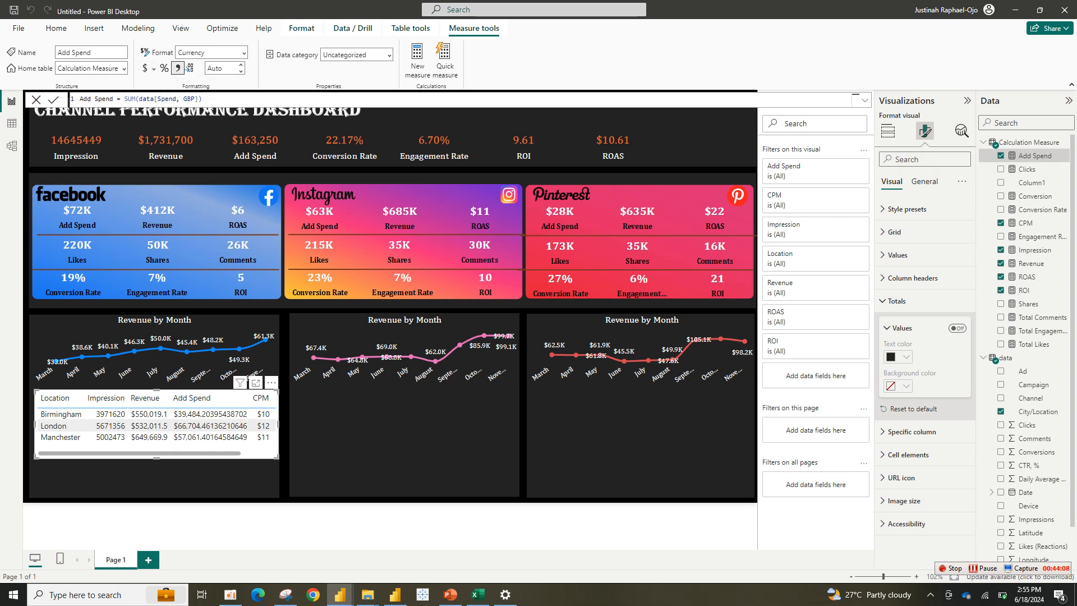
{"action": "left_click", "coordinate": [242, 65]}
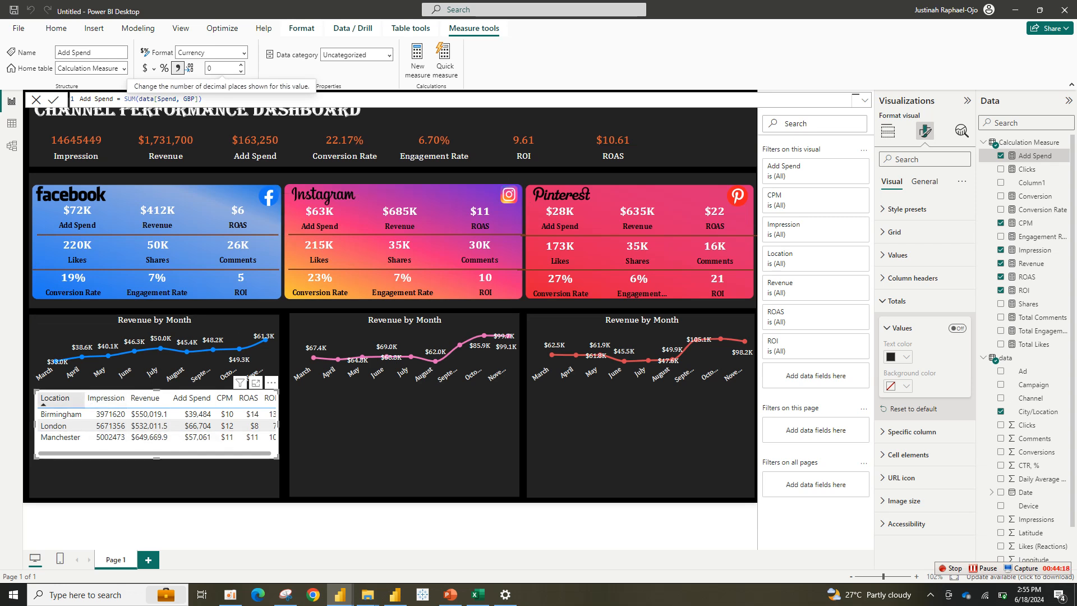
{"action": "left_click_drag", "start_coordinate": [84, 398], "coordinate": [84, 398]}
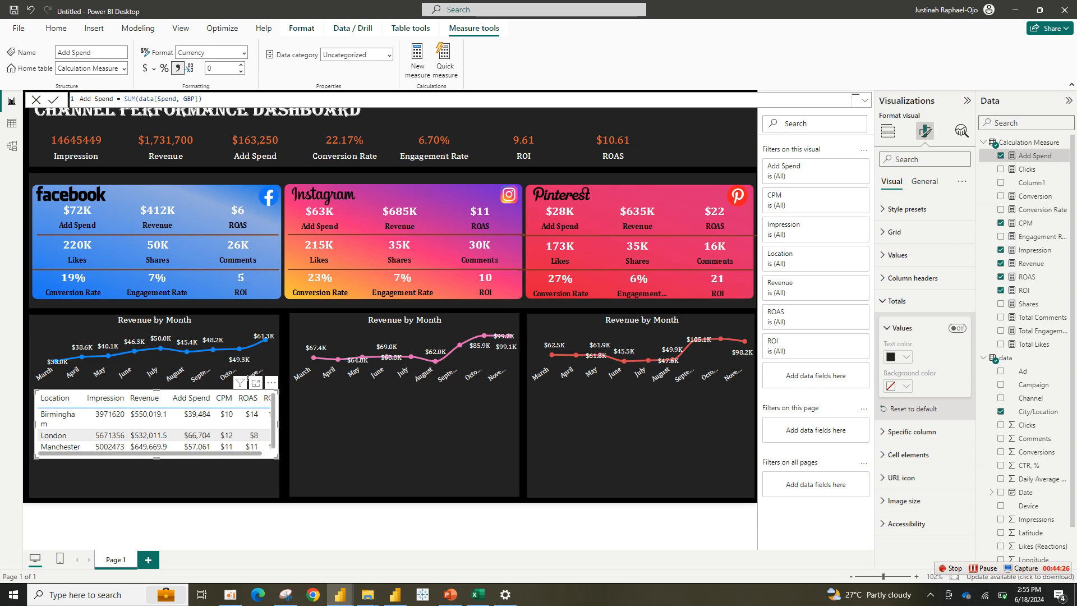
Turn off the background of the Facebook location table.
{"action": "left_click", "coordinate": [924, 181]}
{"action": "left_click", "coordinate": [900, 255]}
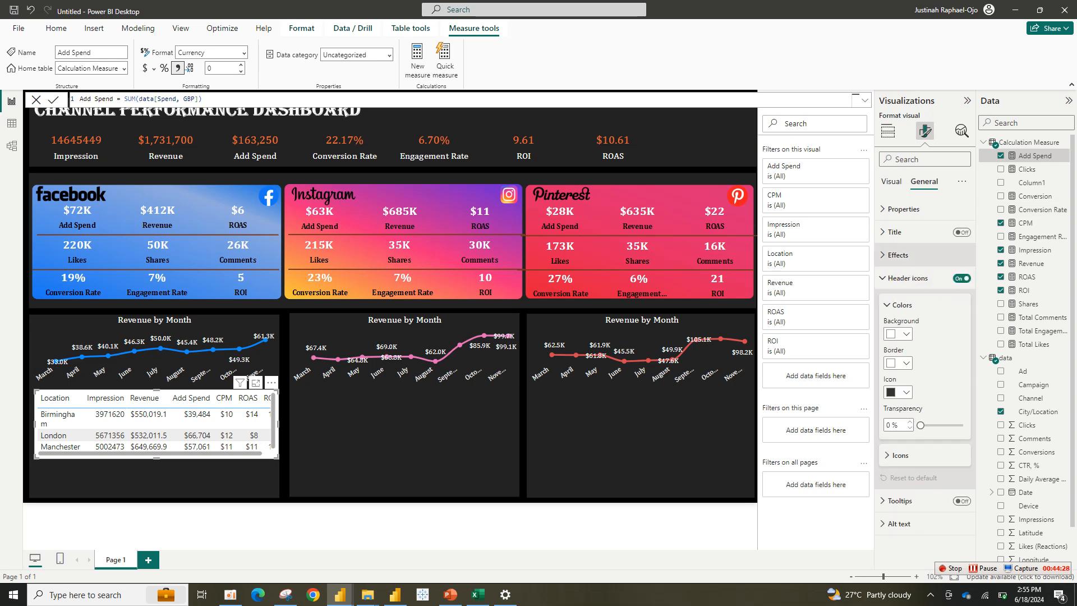
{"action": "left_click", "coordinate": [908, 446]}
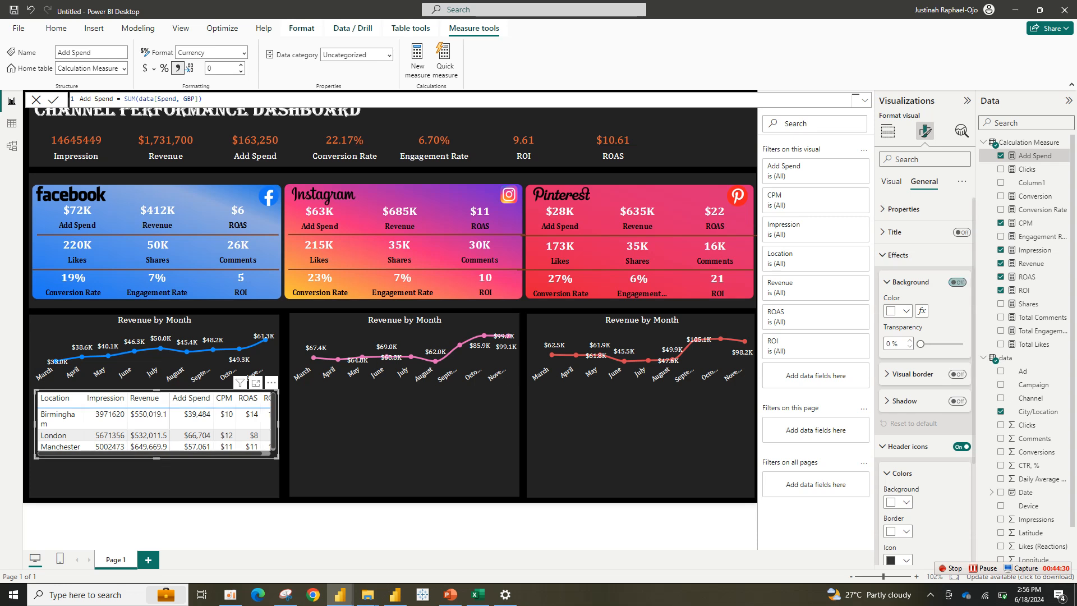
Format the Facebook location table's values in bold Cambria at size 9.
{"action": "left_click", "coordinate": [891, 181]}
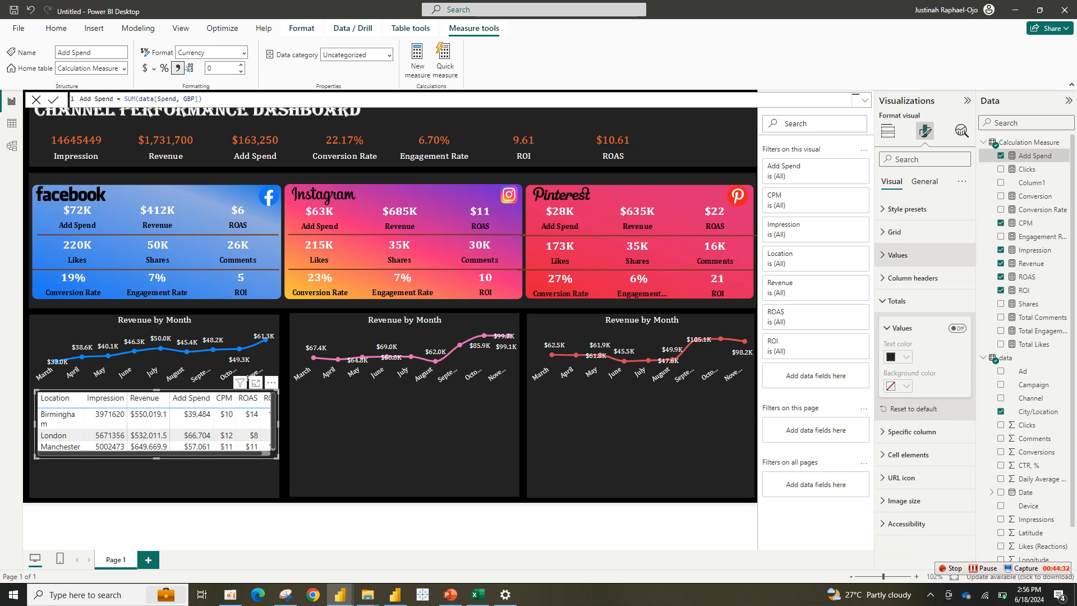
{"action": "left_click", "coordinate": [898, 300]}
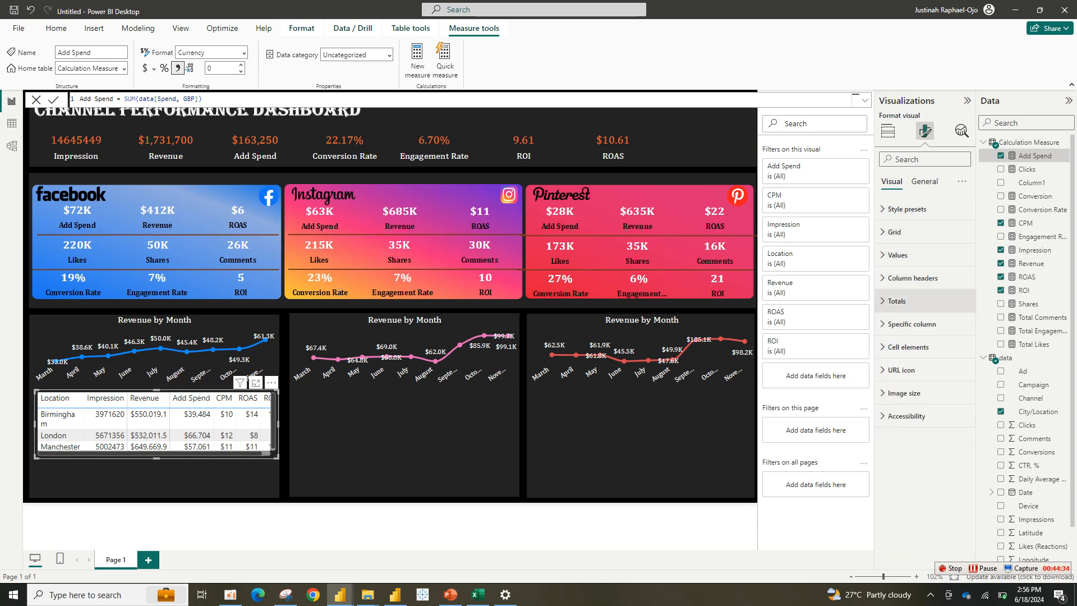
{"action": "left_click", "coordinate": [897, 254]}
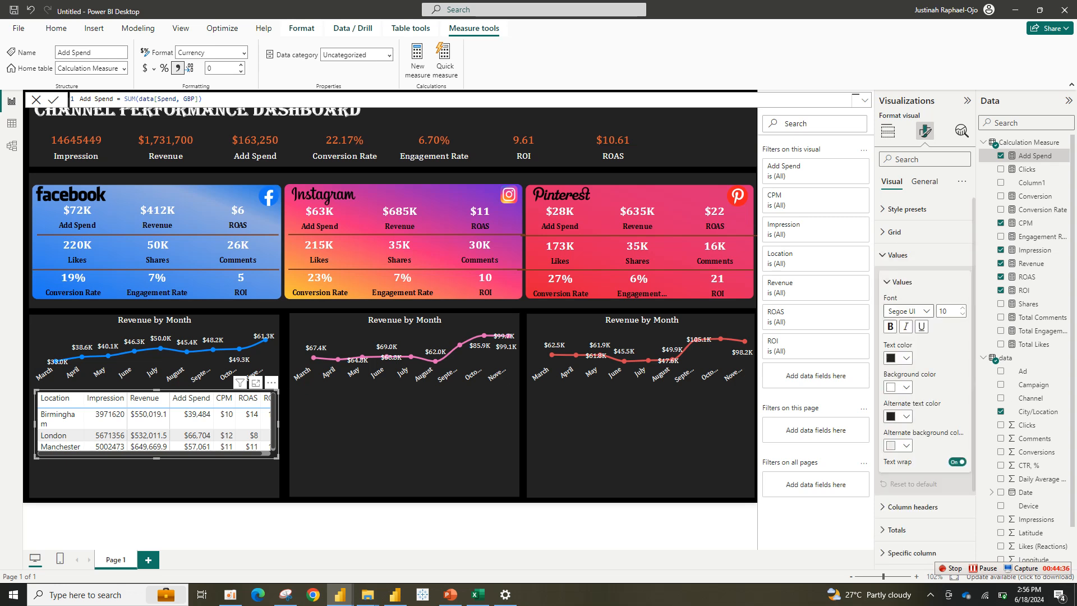
{"action": "left_click", "coordinate": [908, 311]}
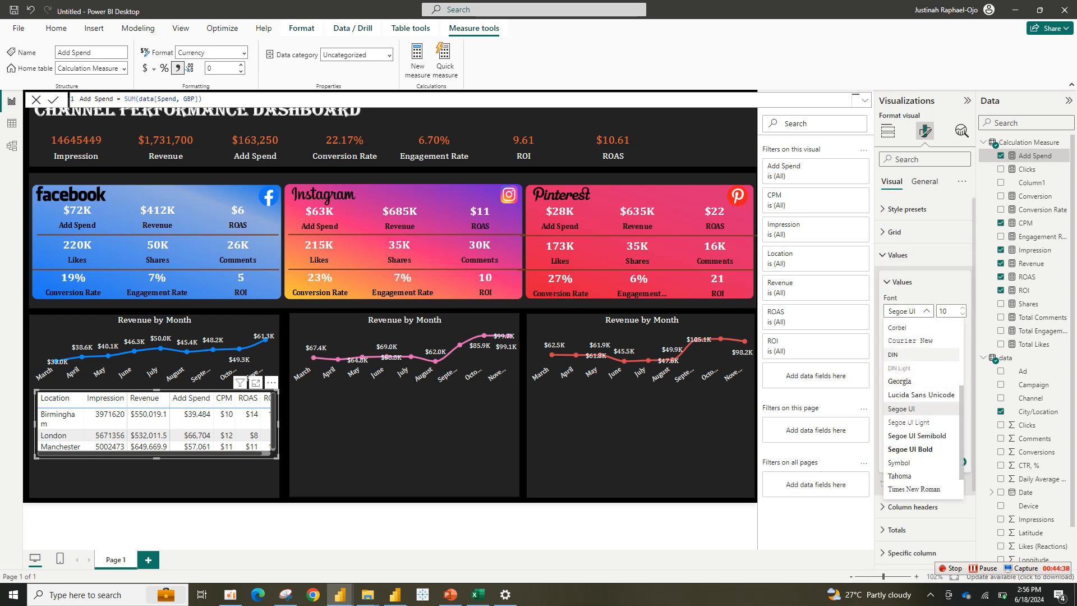
{"action": "left_click", "coordinate": [898, 355]}
{"action": "left_click", "coordinate": [909, 311]}
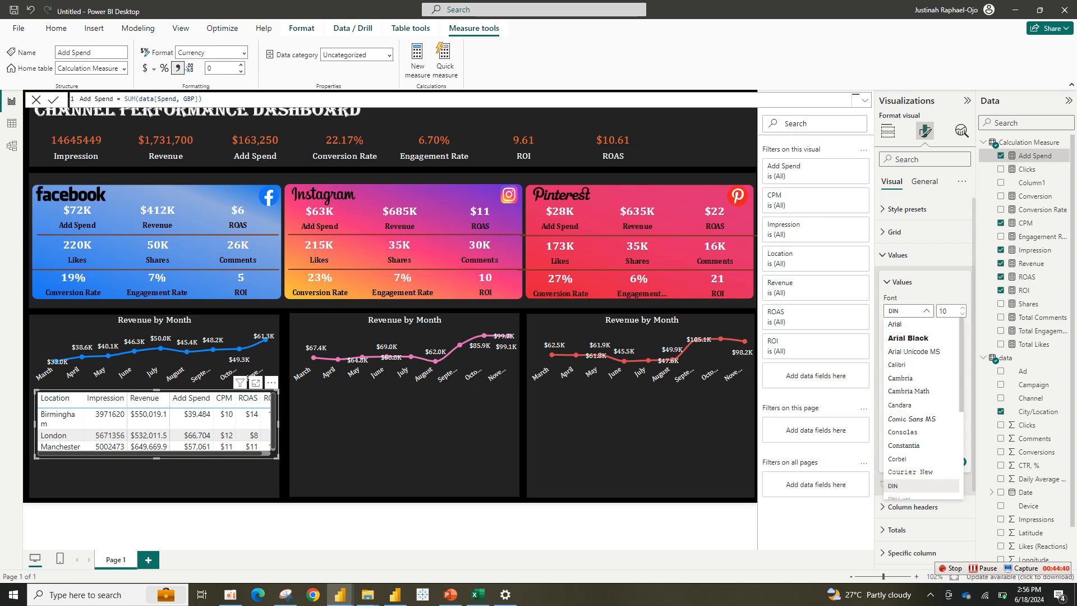
{"action": "left_click", "coordinate": [900, 378]}
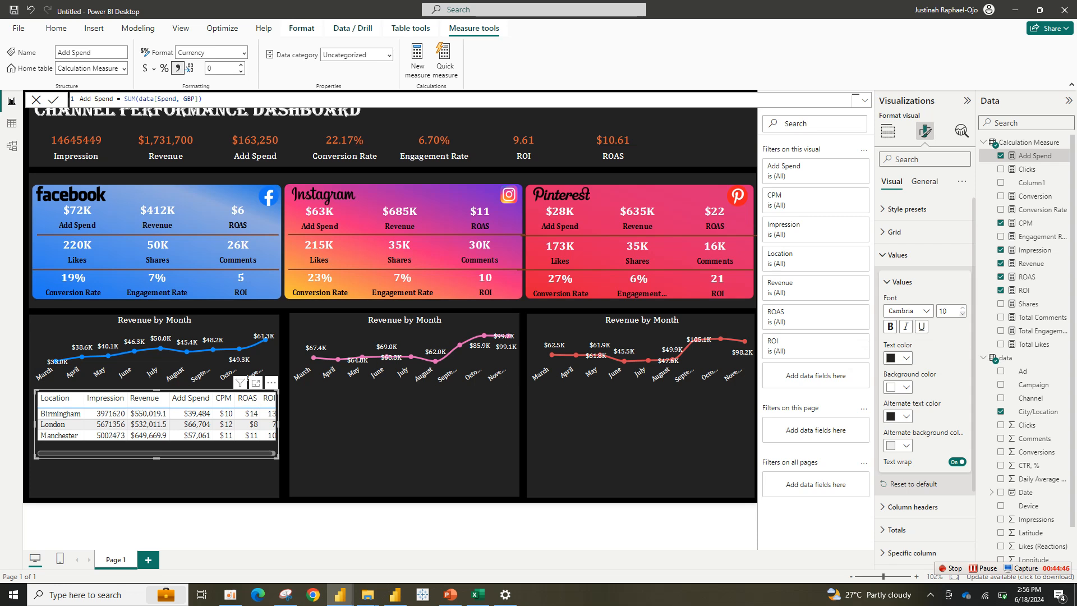
{"action": "left_click", "coordinate": [962, 314]}
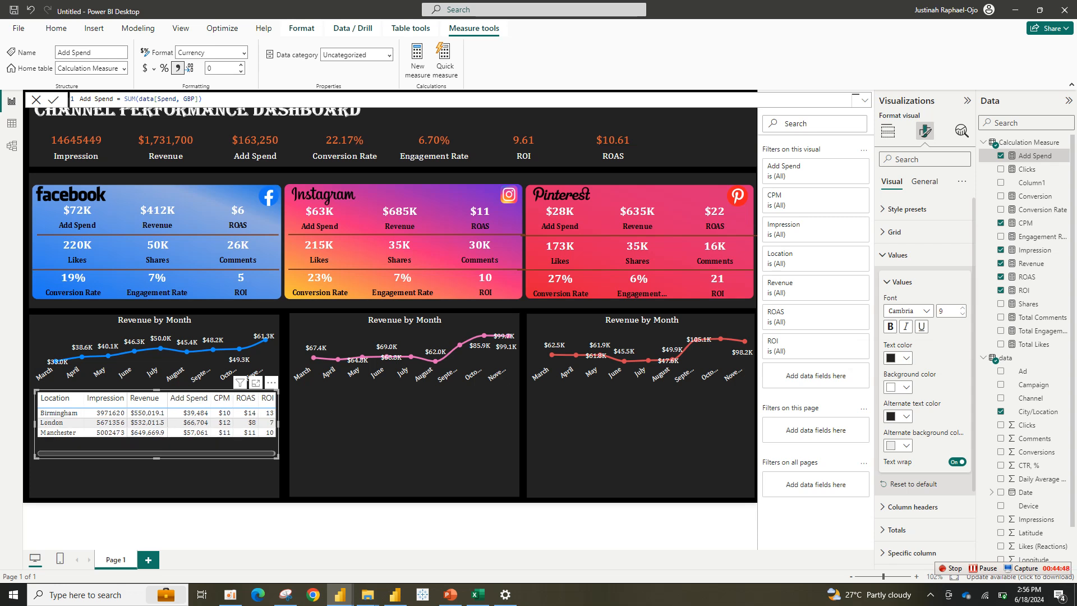
{"action": "left_click", "coordinate": [891, 325]}
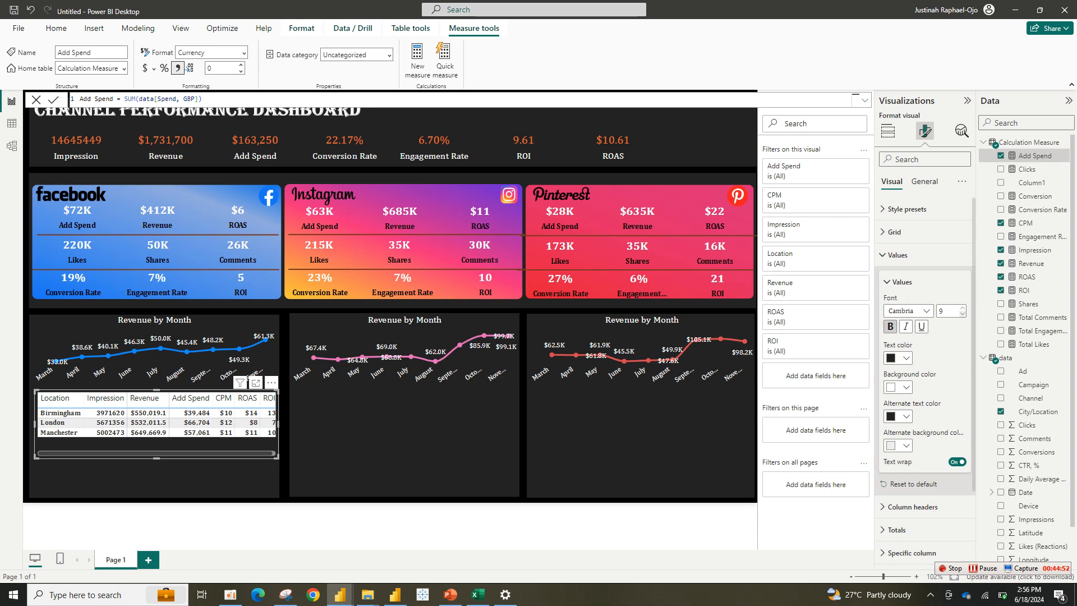
{"action": "left_click", "coordinate": [897, 254]}
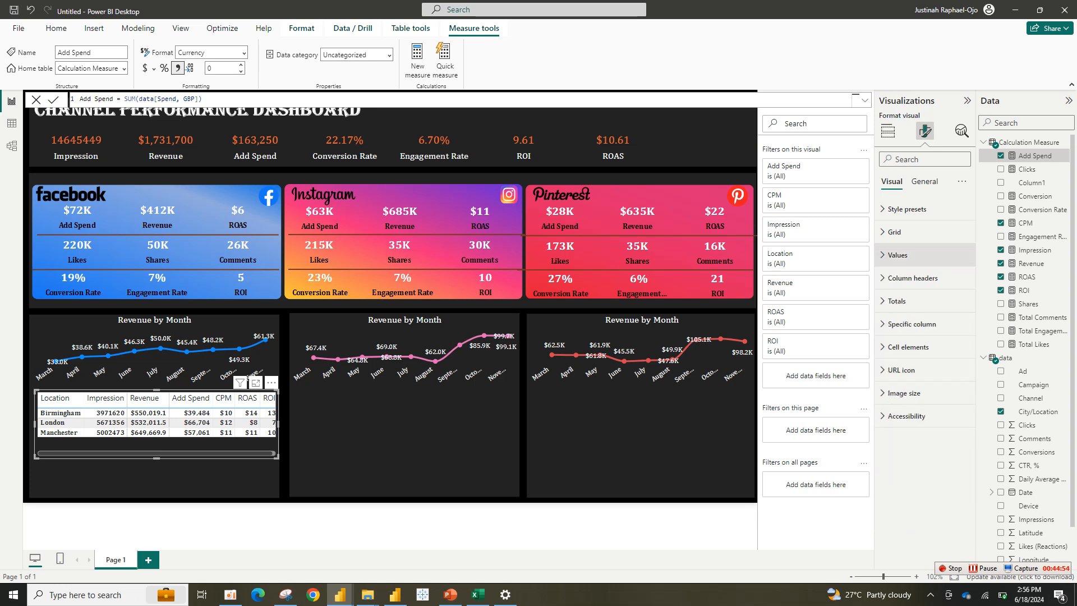
Color the table's horizontal gridlines black and turn on vertical gridlines, also in black.
{"action": "left_click", "coordinate": [895, 232]}
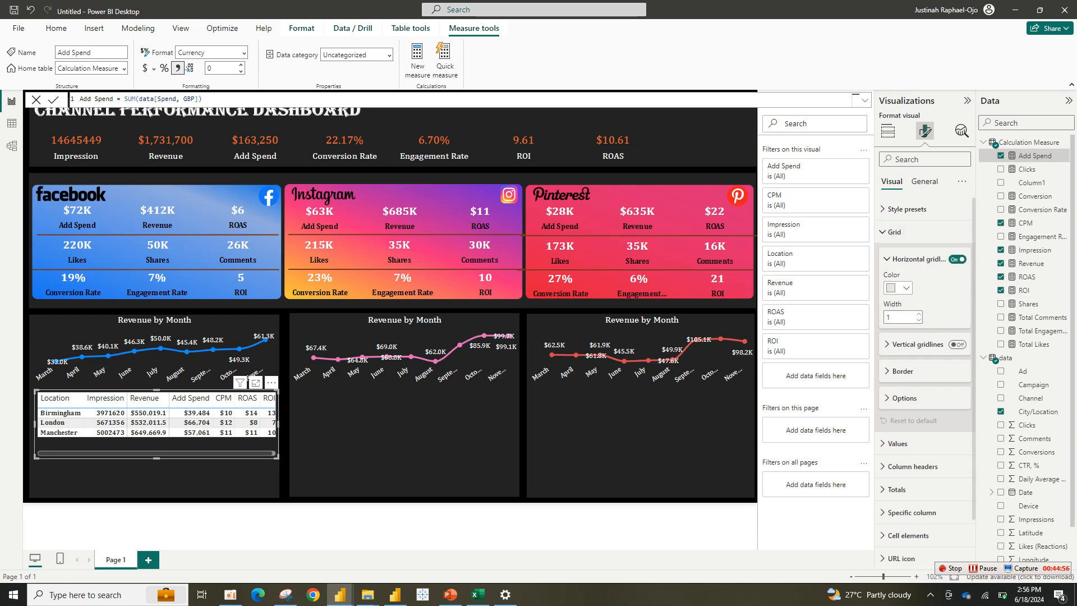
{"action": "left_click", "coordinate": [897, 288]}
{"action": "left_click", "coordinate": [914, 326]}
{"action": "left_click", "coordinate": [958, 344]}
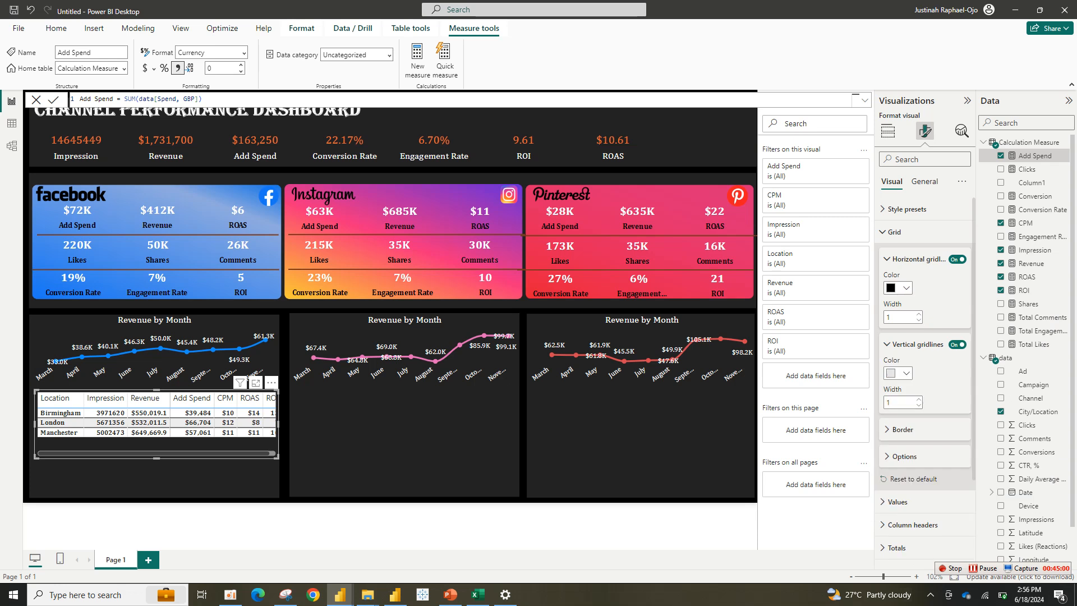
{"action": "left_click", "coordinate": [898, 373]}
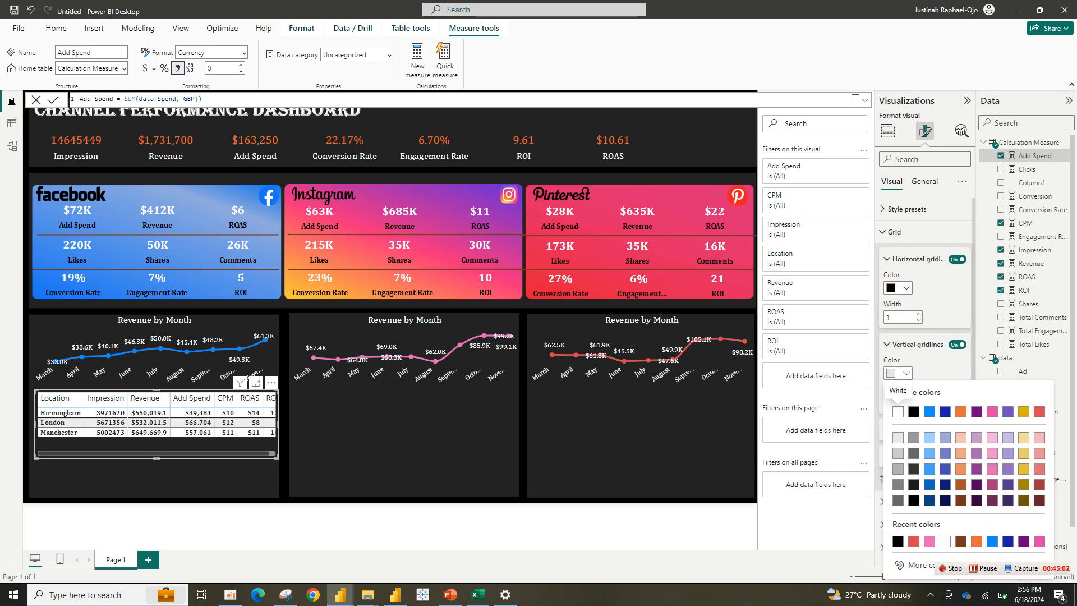
{"action": "left_click", "coordinate": [914, 412]}
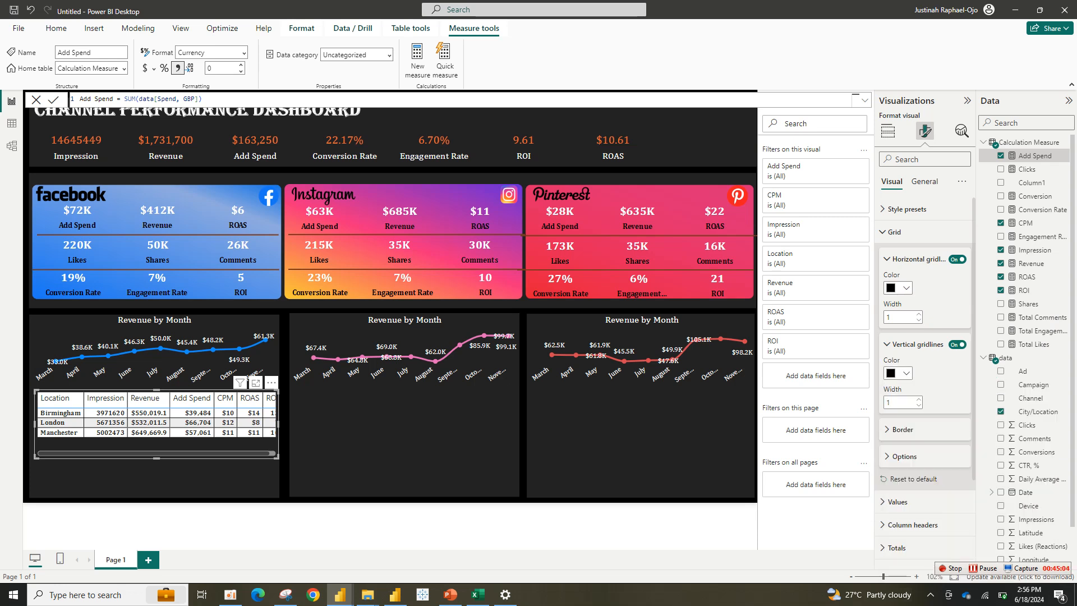
{"action": "left_click", "coordinate": [895, 231]}
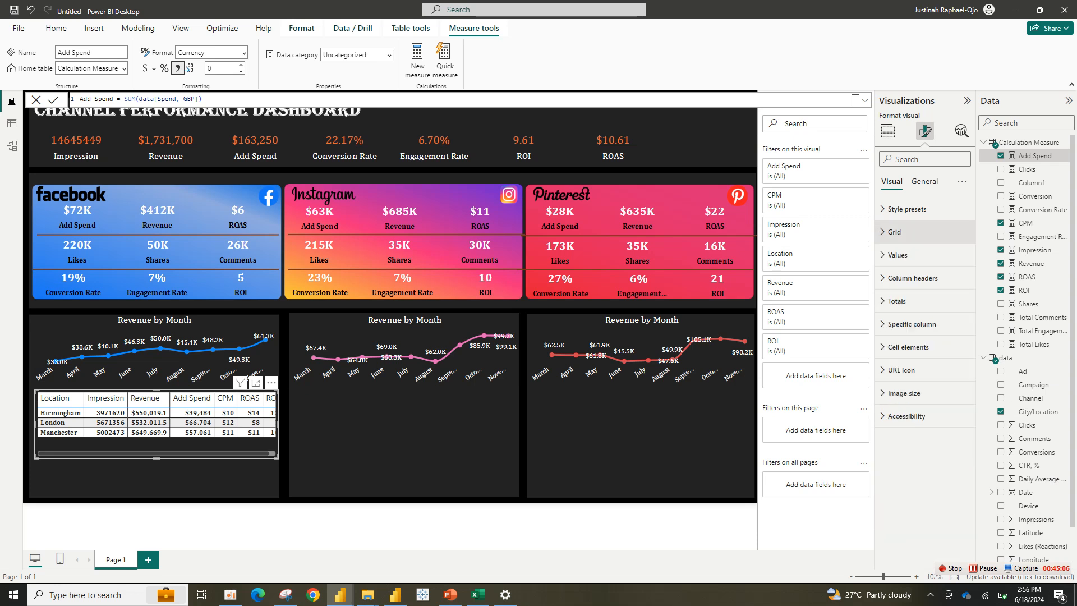
Fill the column headers of the Facebook location table with the theme's bright blue.
{"action": "left_click", "coordinate": [913, 278]}
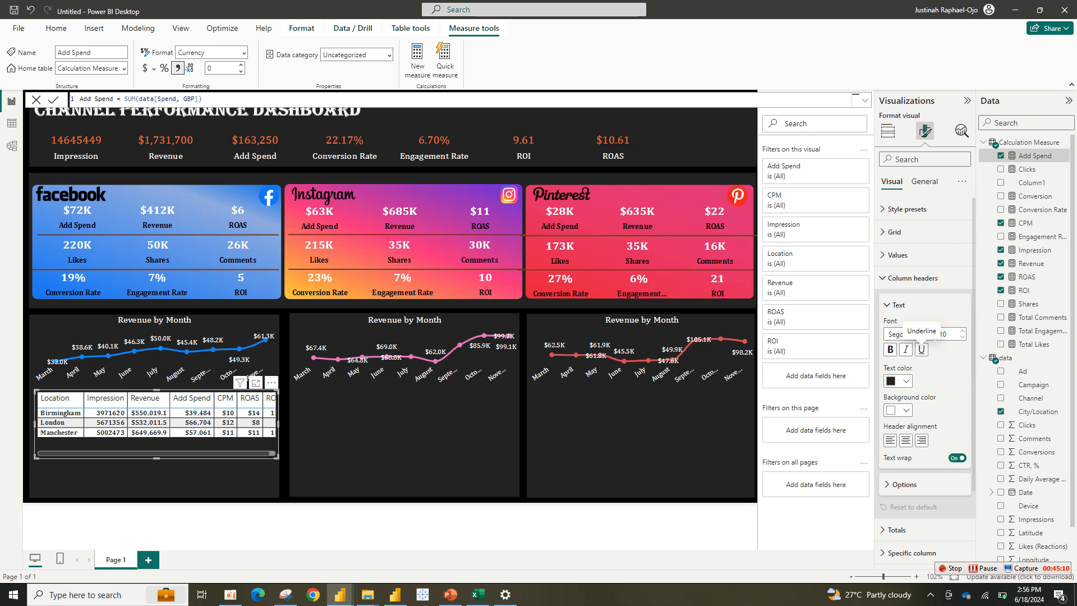
{"action": "left_click", "coordinate": [898, 411]}
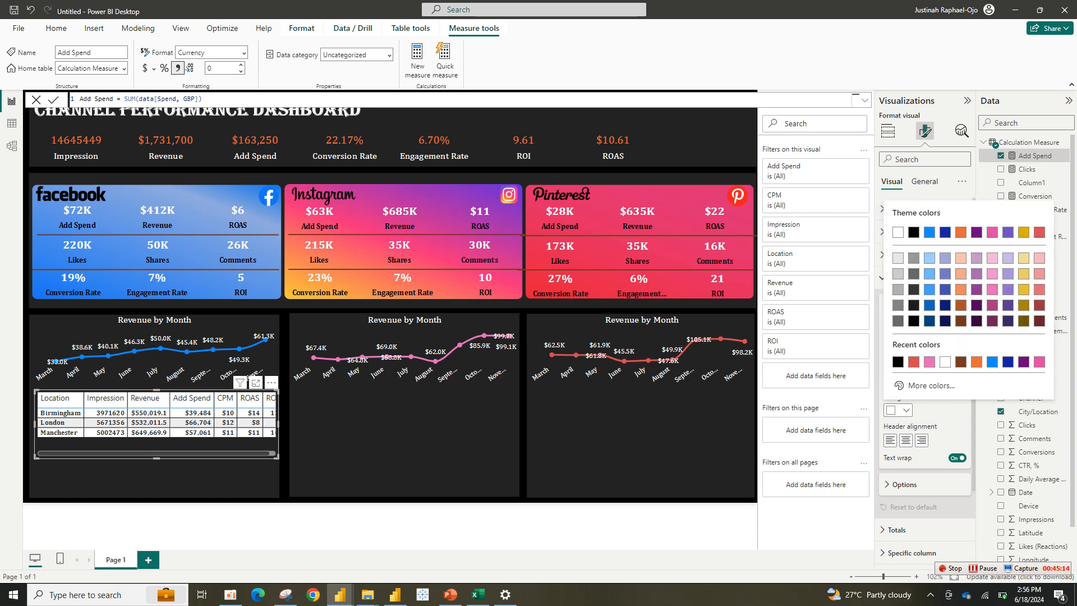
{"action": "left_click", "coordinate": [930, 232]}
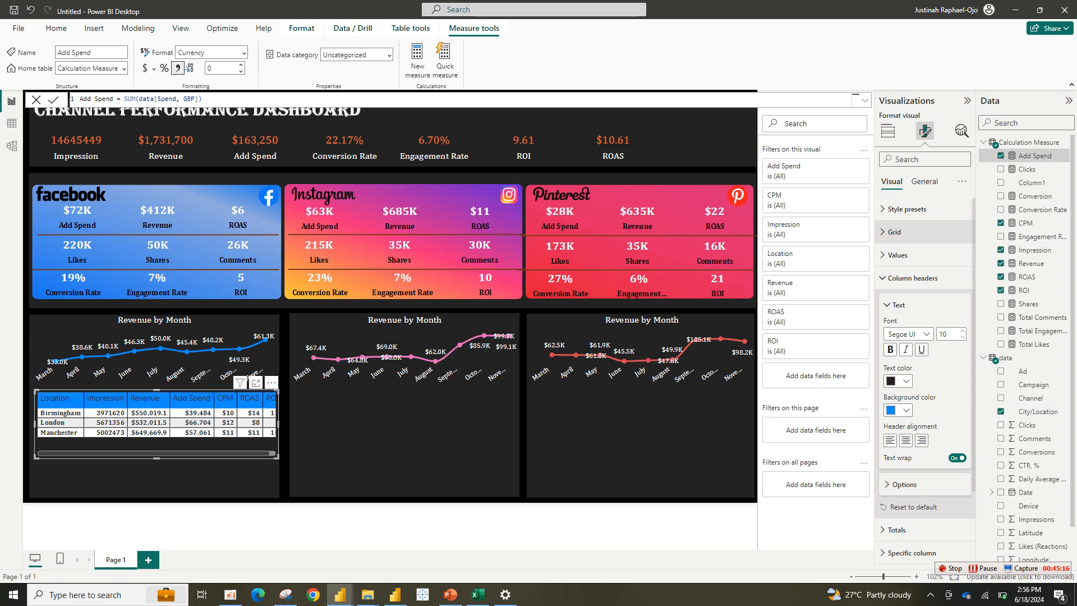
Lighten the column header fill of the Facebook location table to a paler blue and format the header text in bold Cambria at size 9.
{"action": "left_click", "coordinate": [898, 410]}
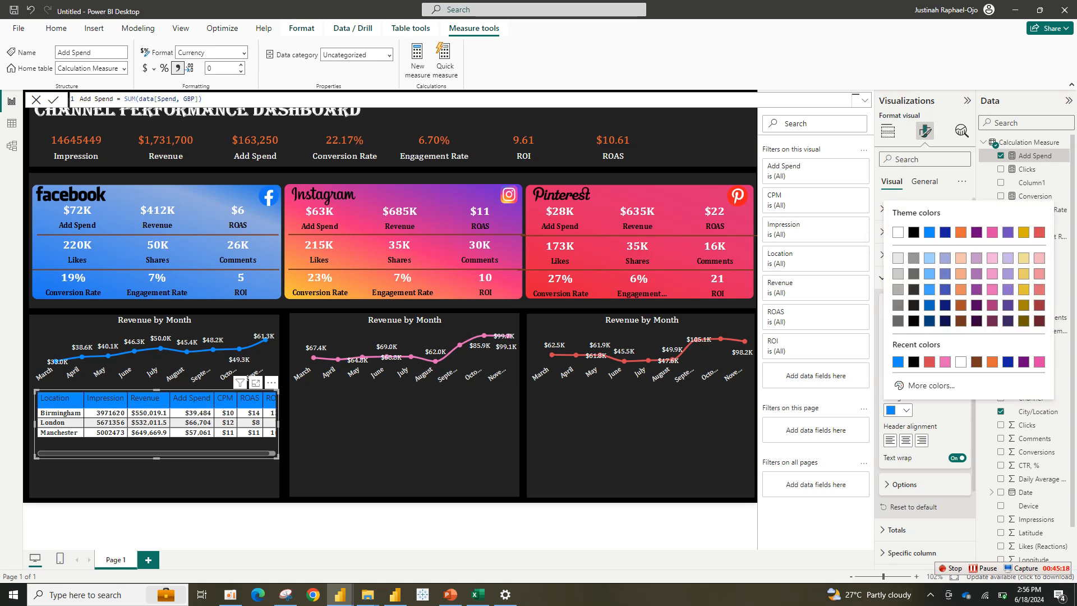
{"action": "left_click", "coordinate": [930, 257]}
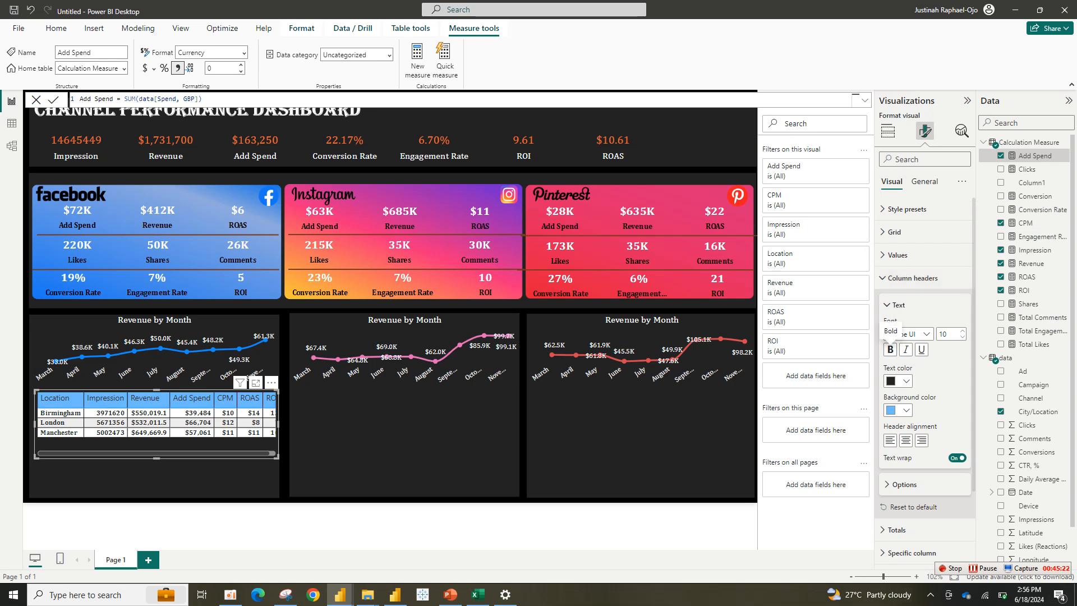
{"action": "left_click", "coordinate": [906, 333]}
{"action": "scroll", "coordinate": [920, 350], "scroll_direction": "up", "scroll_amount": 5}
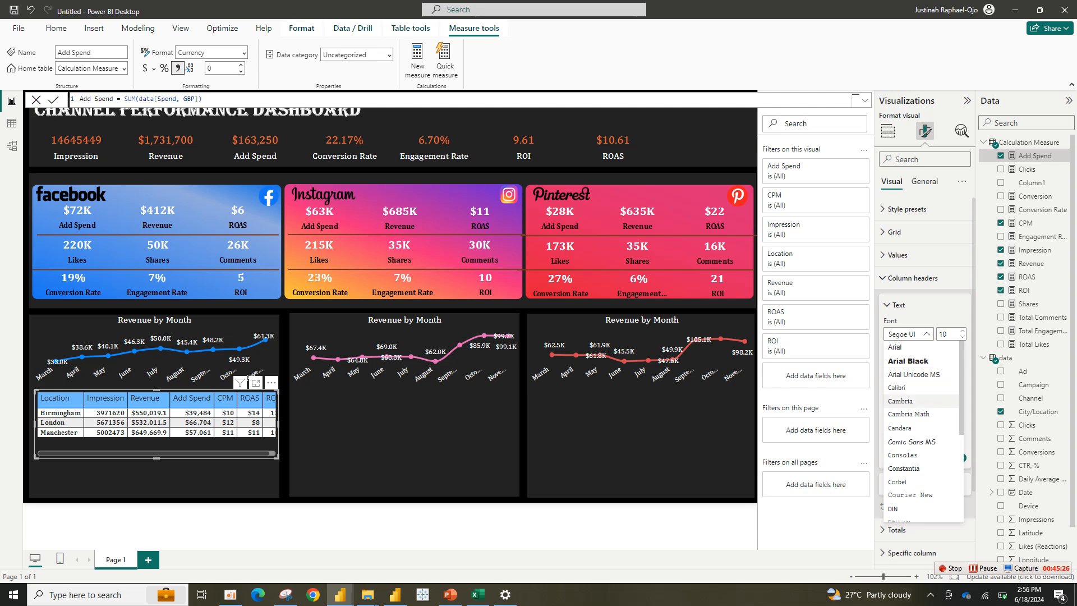
{"action": "left_click", "coordinate": [900, 401]}
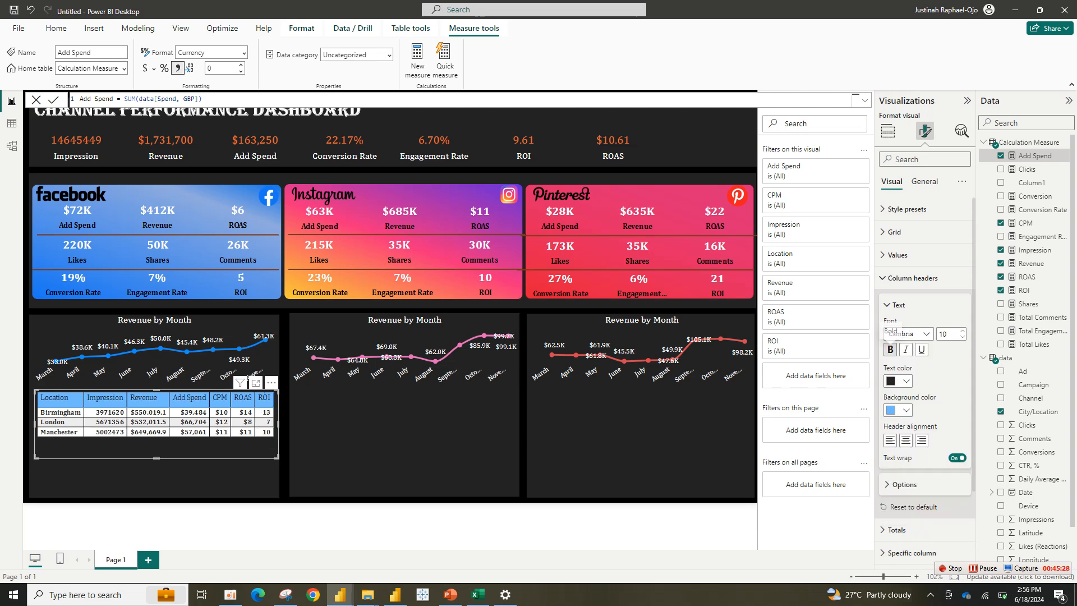
{"action": "left_click", "coordinate": [890, 349]}
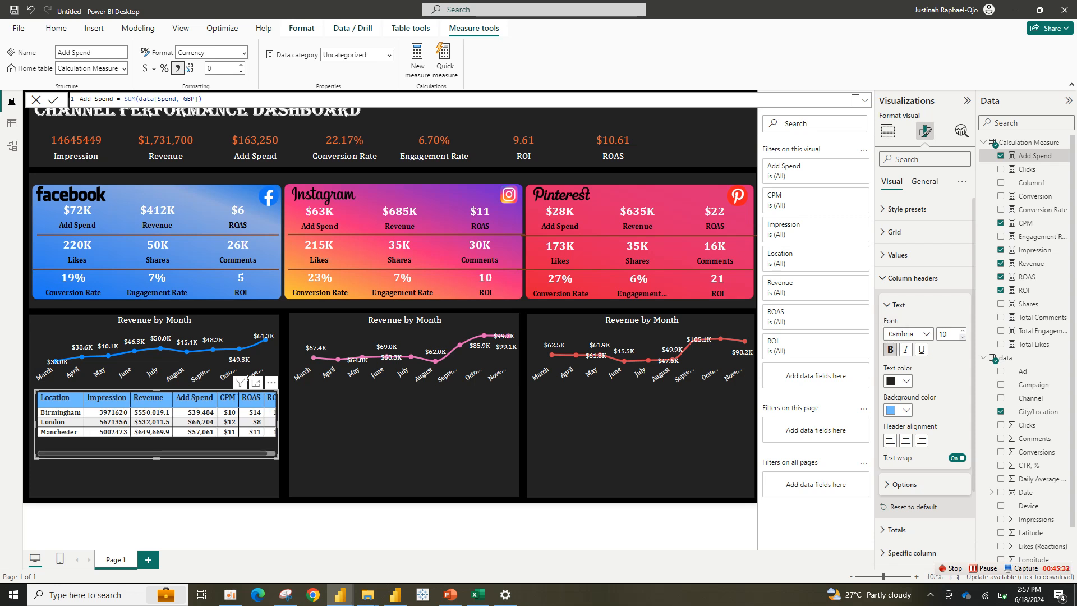
{"action": "left_click", "coordinate": [963, 337]}
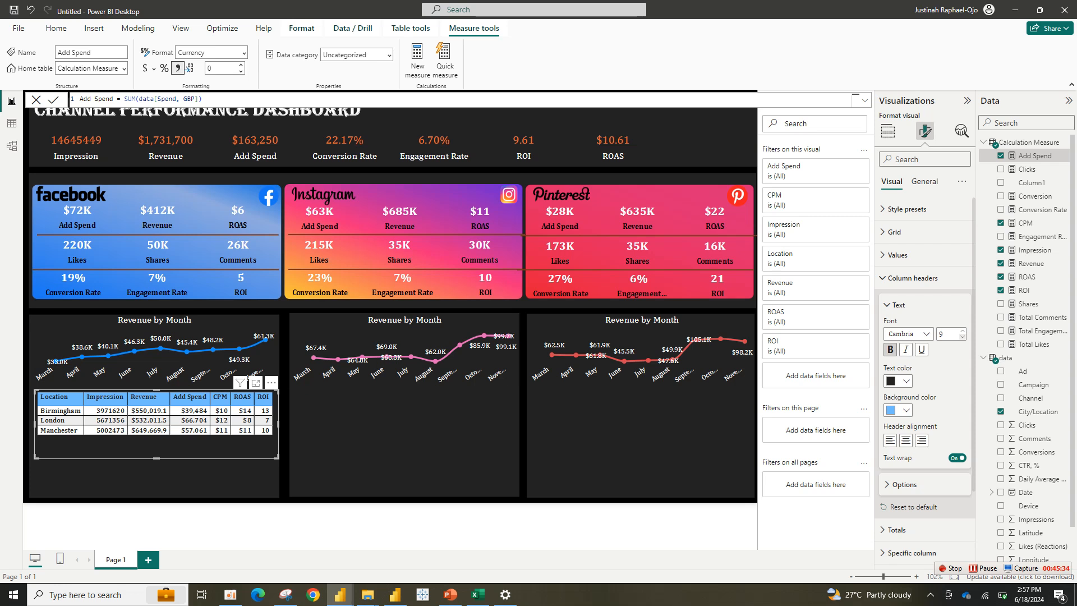
{"action": "left_click", "coordinate": [913, 278]}
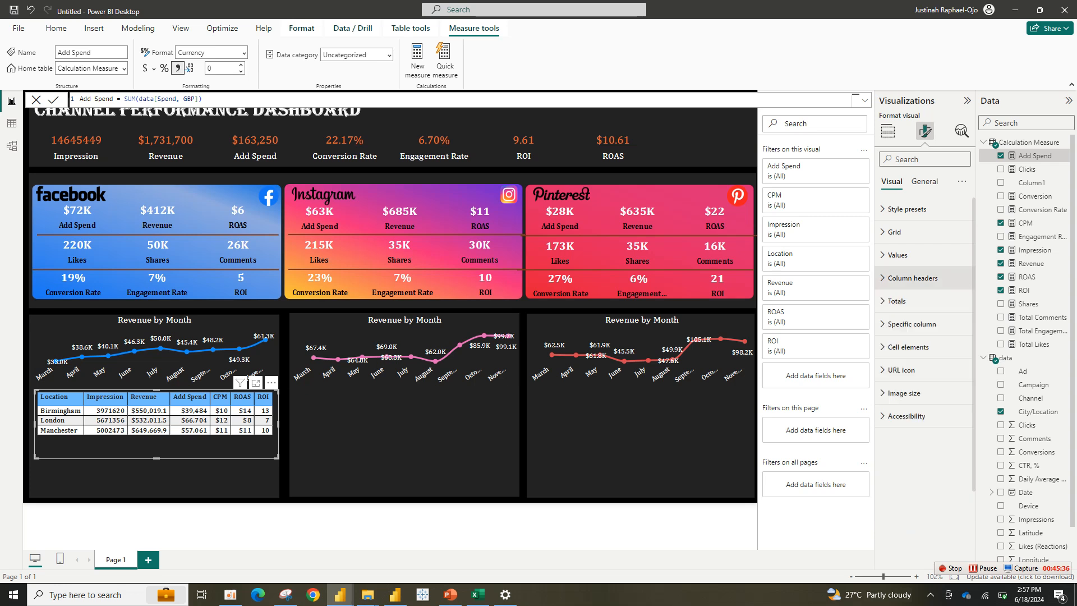
Center the values of the Impression, Revenue, Add Spend, CPM, ROAS and ROI columns in the Facebook location table.
{"action": "left_click", "coordinate": [911, 324]}
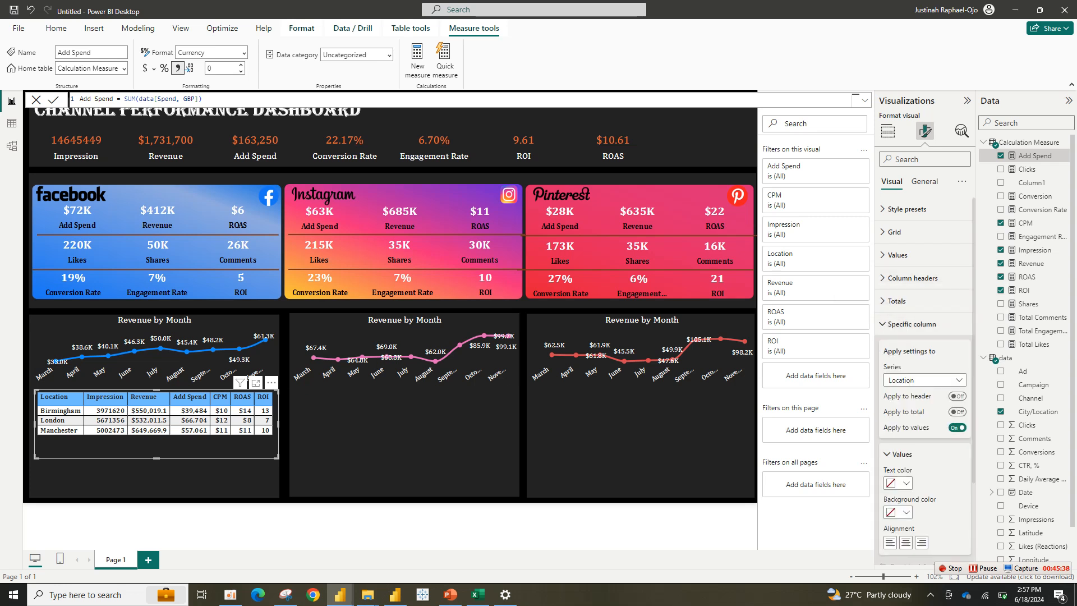
{"action": "left_click", "coordinate": [923, 380]}
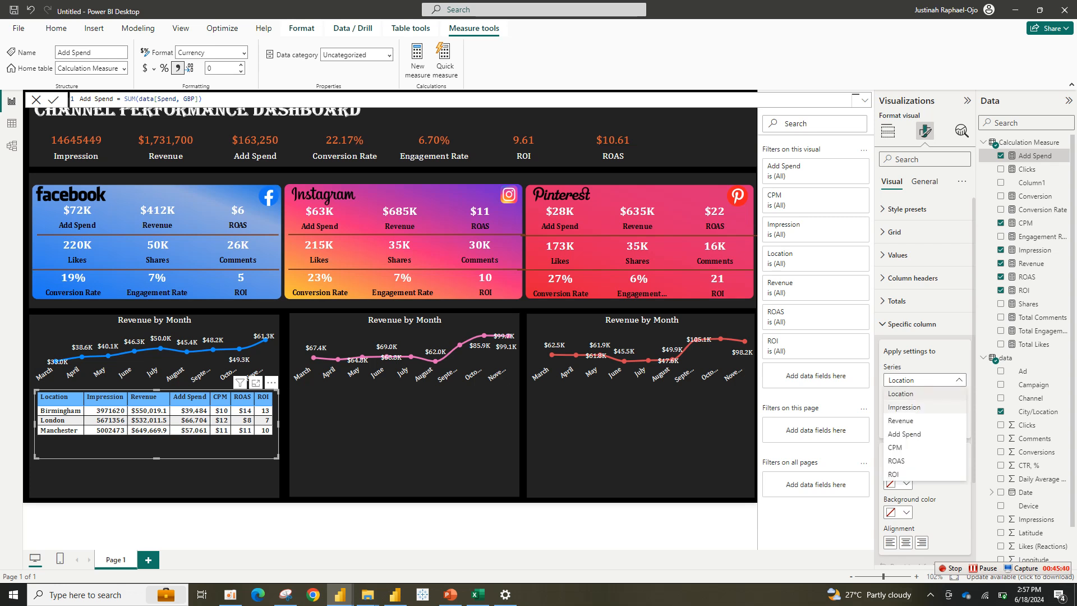
{"action": "left_click", "coordinate": [904, 406]}
{"action": "left_click", "coordinate": [906, 543]}
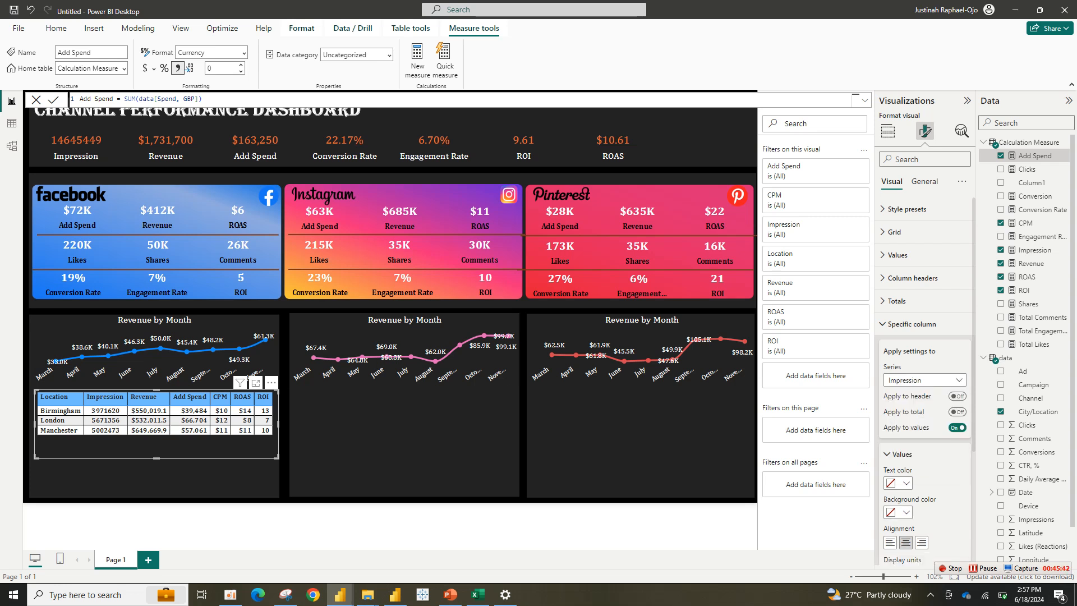
{"action": "left_click", "coordinate": [923, 379]}
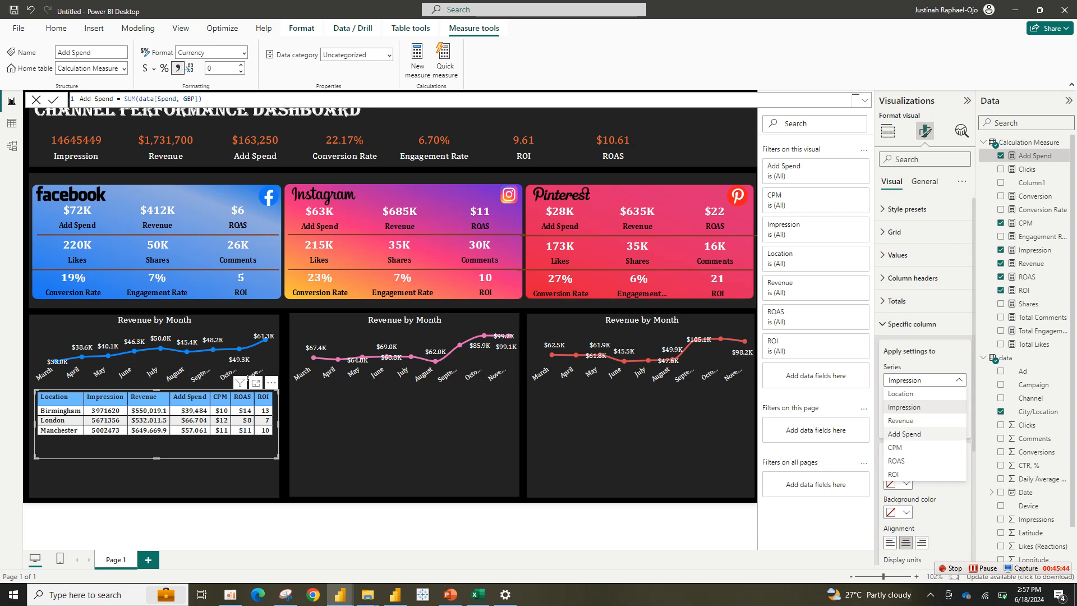
{"action": "left_click", "coordinate": [901, 420]}
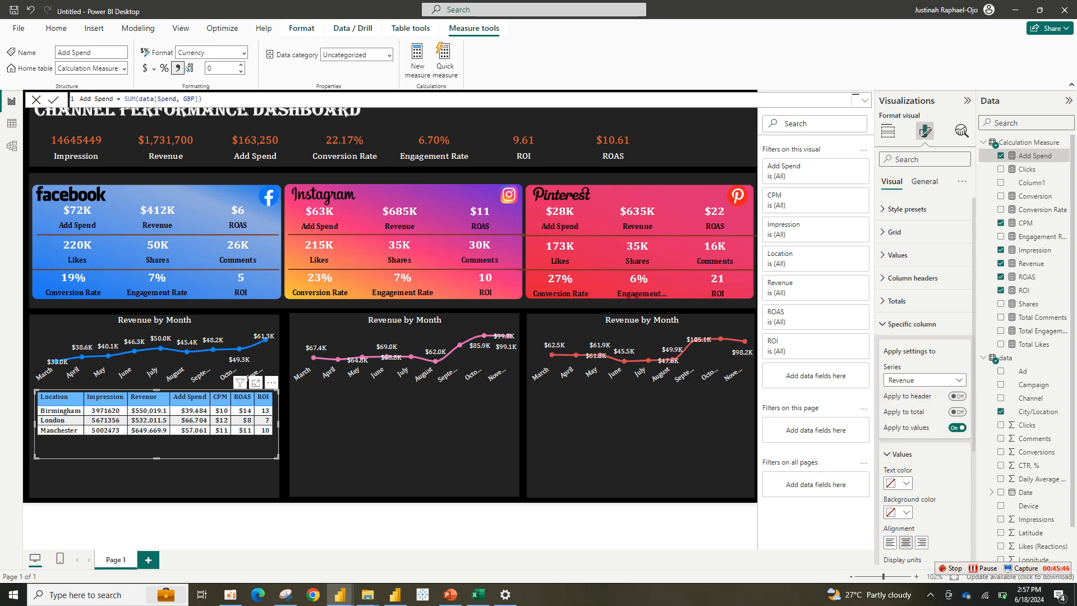
{"action": "left_click", "coordinate": [923, 380]}
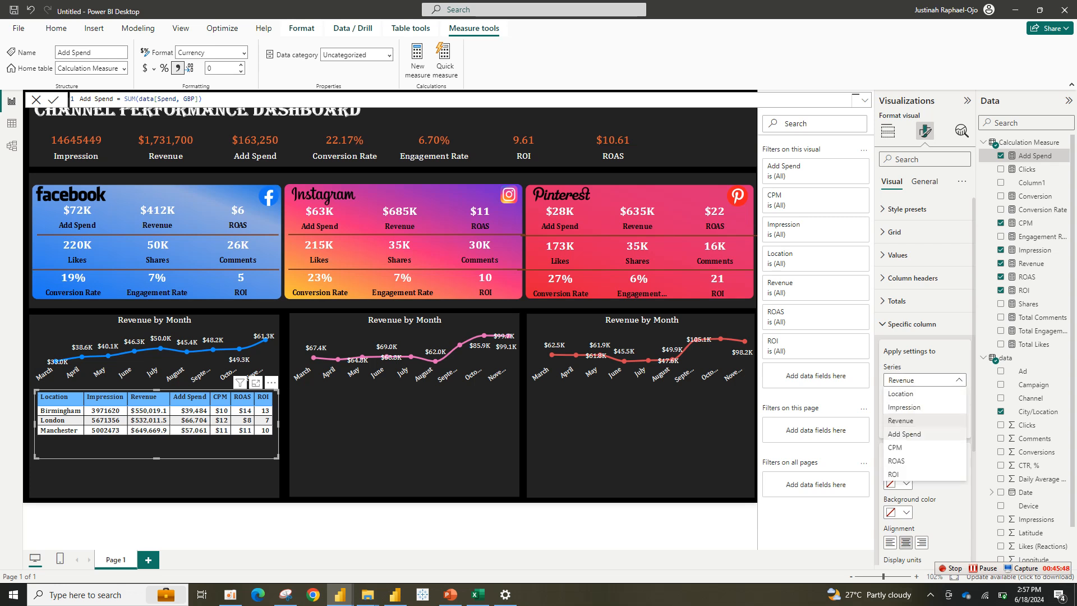
{"action": "left_click", "coordinate": [905, 433]}
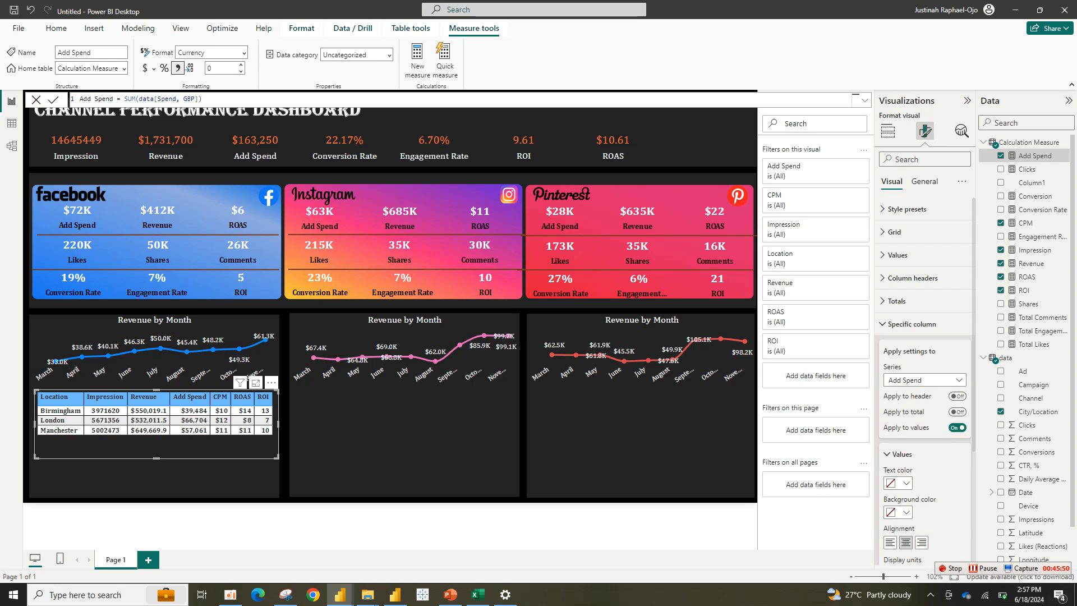
{"action": "left_click", "coordinate": [923, 380]}
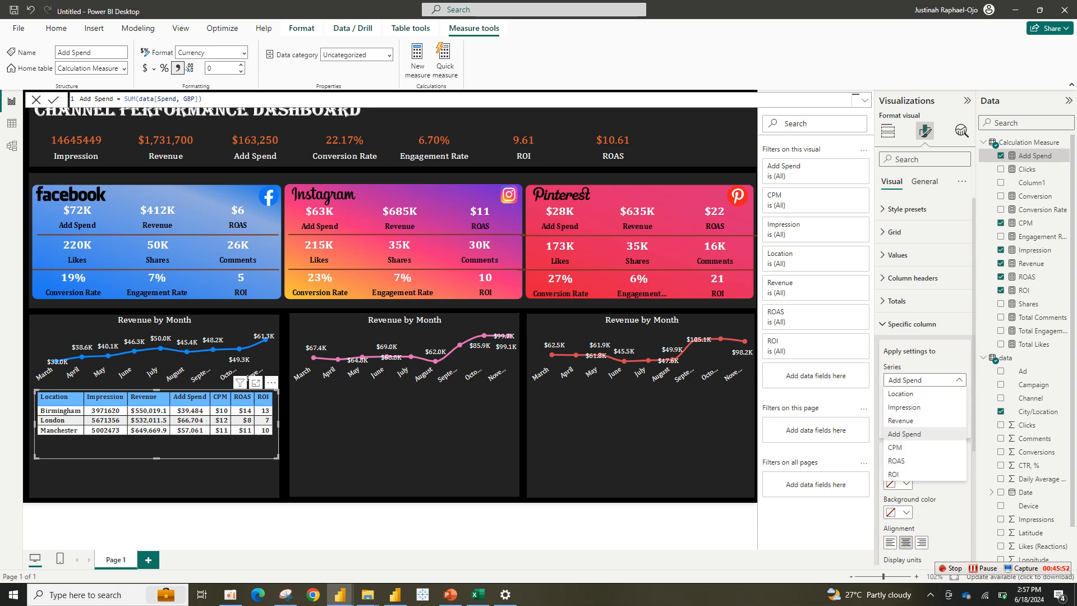
{"action": "left_click", "coordinate": [895, 447]}
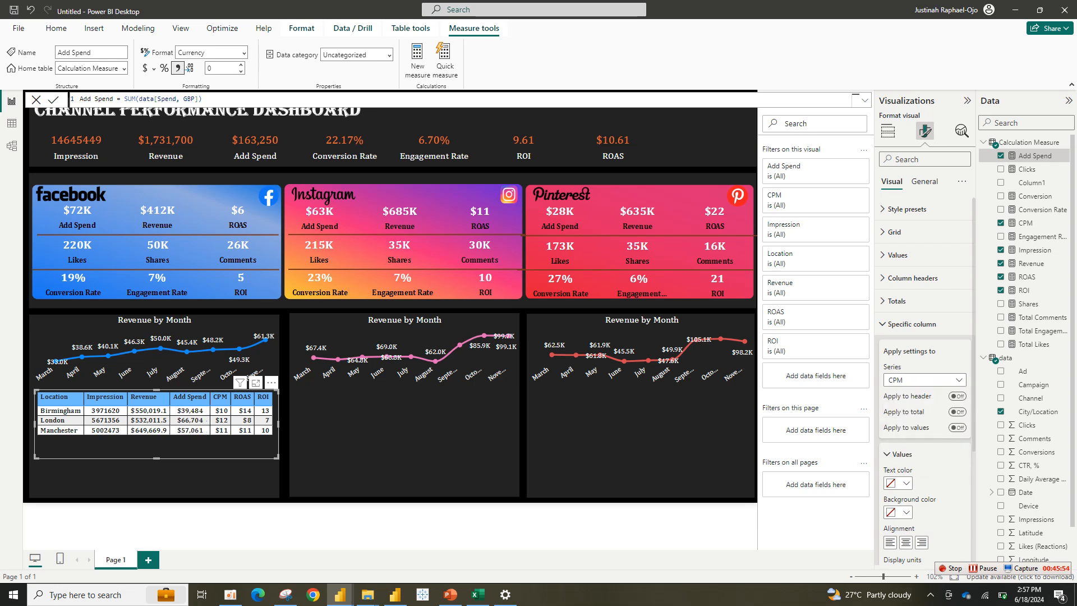
{"action": "left_click", "coordinate": [922, 379]}
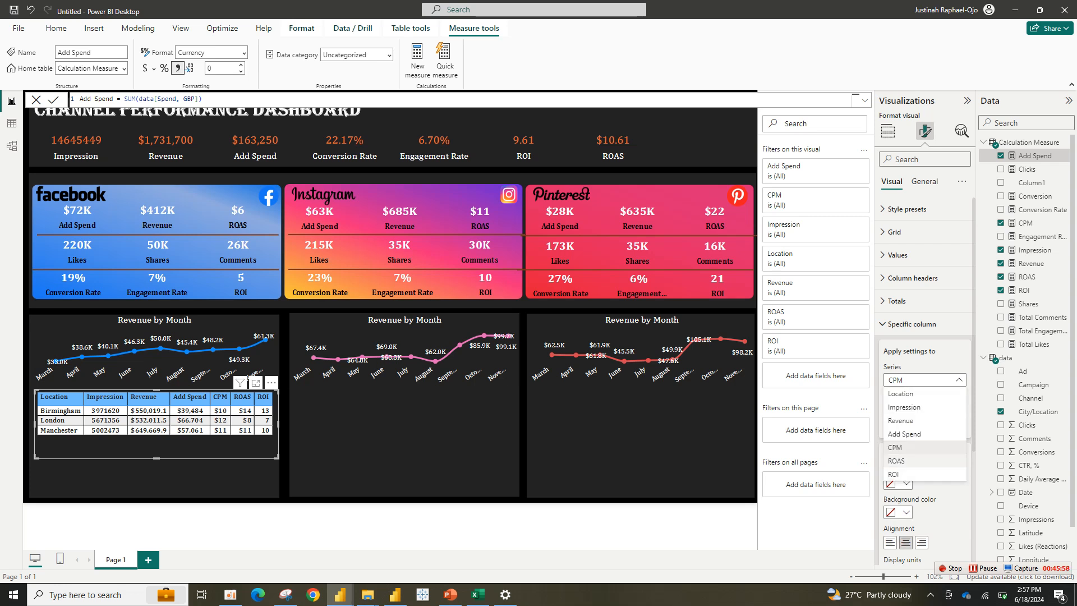
{"action": "left_click", "coordinate": [897, 460]}
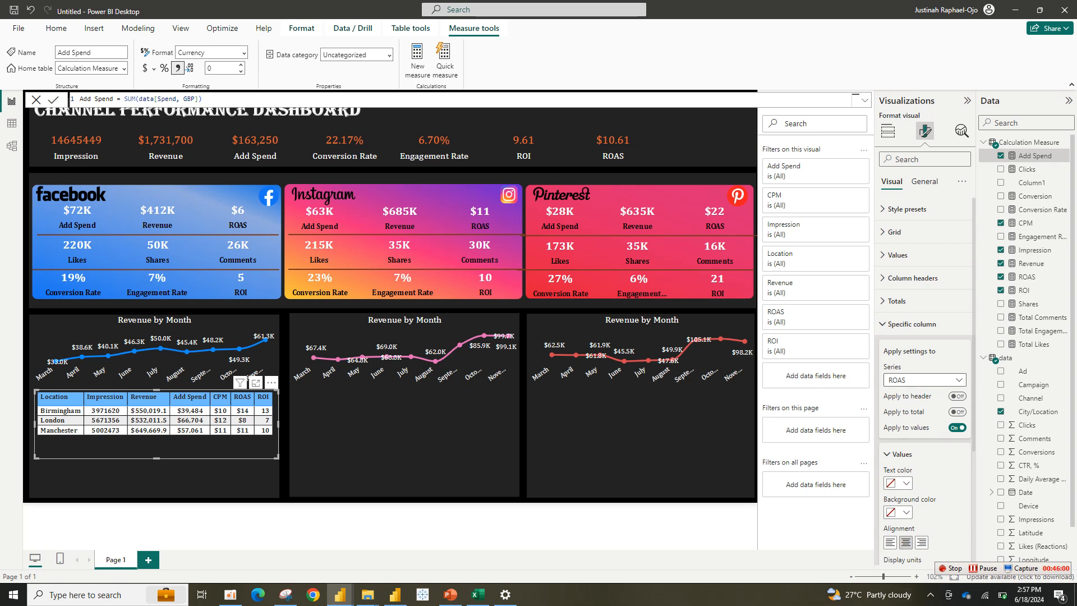
{"action": "left_click", "coordinate": [923, 380]}
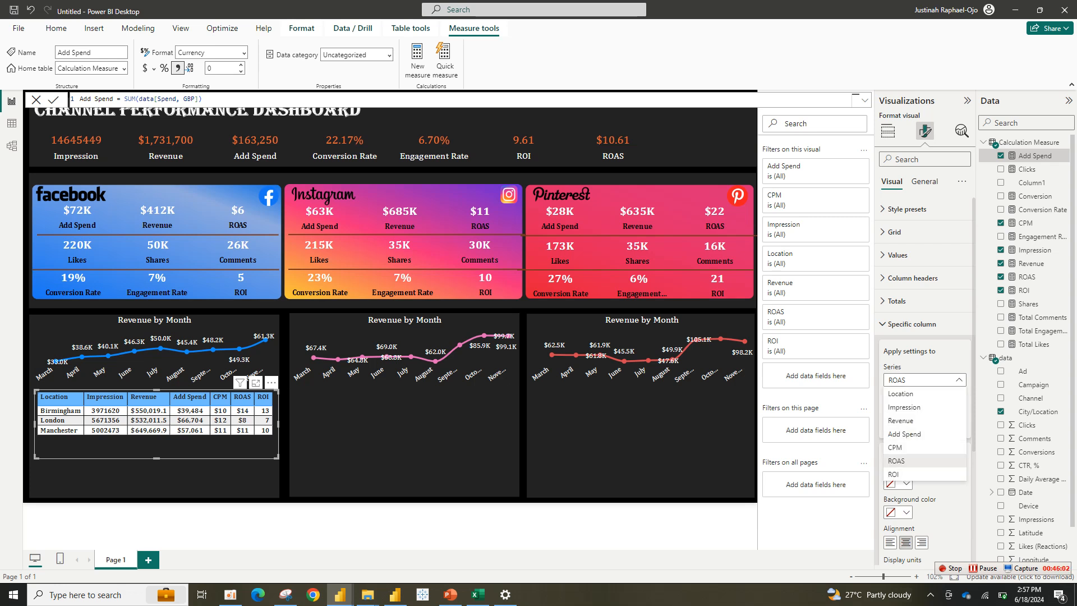
{"action": "left_click", "coordinate": [897, 474]}
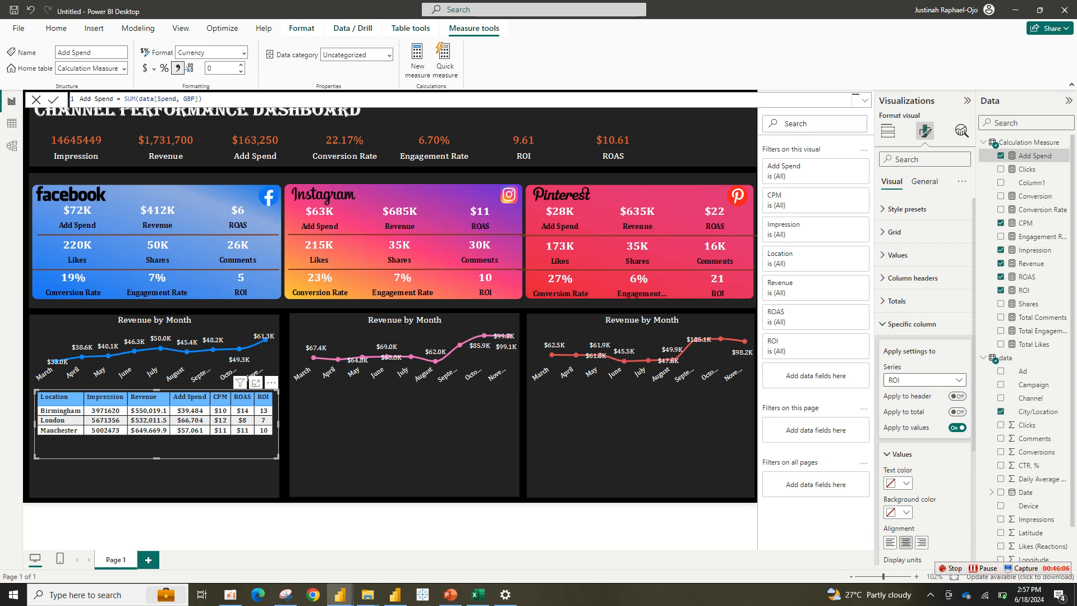
{"action": "left_click", "coordinate": [924, 380]}
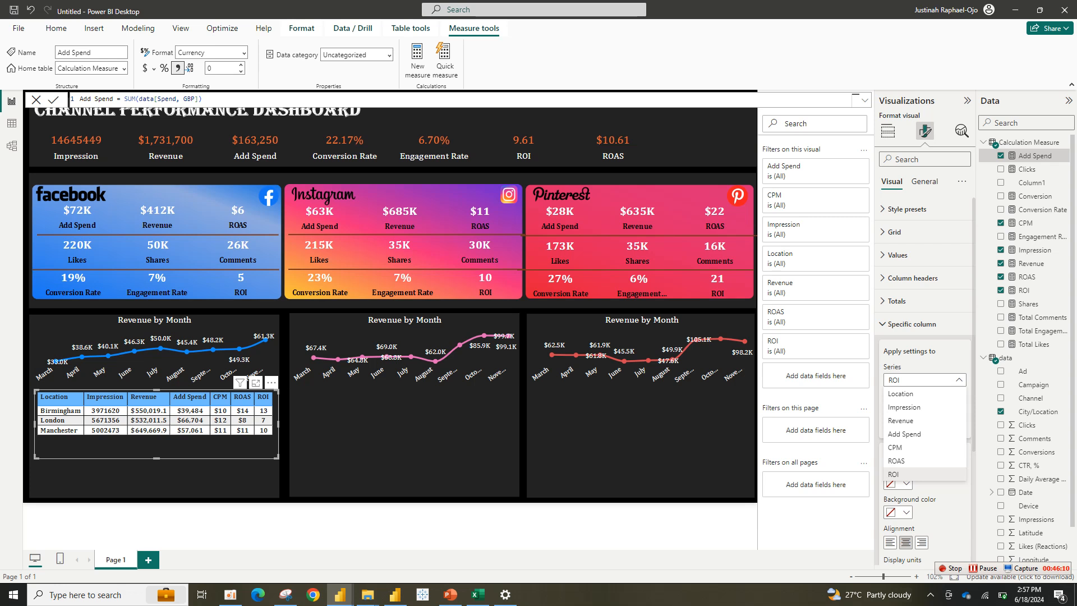
{"action": "left_click", "coordinate": [920, 474]}
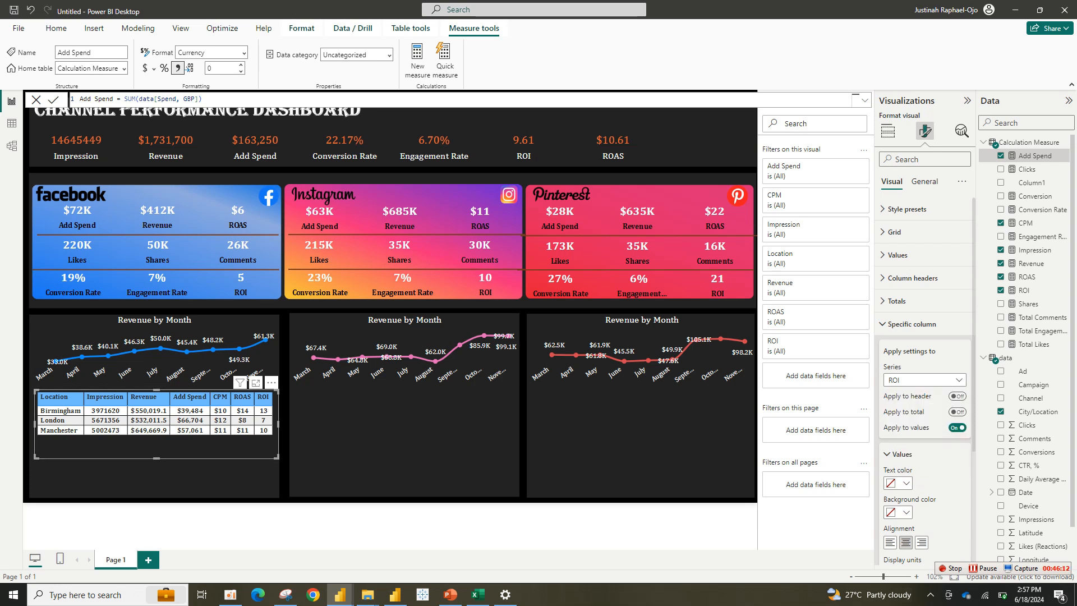
Shorten the location table to fit its three rows and filter it by Channel to Facebook only.
{"action": "left_click_drag", "start_coordinate": [157, 458], "coordinate": [156, 438]}
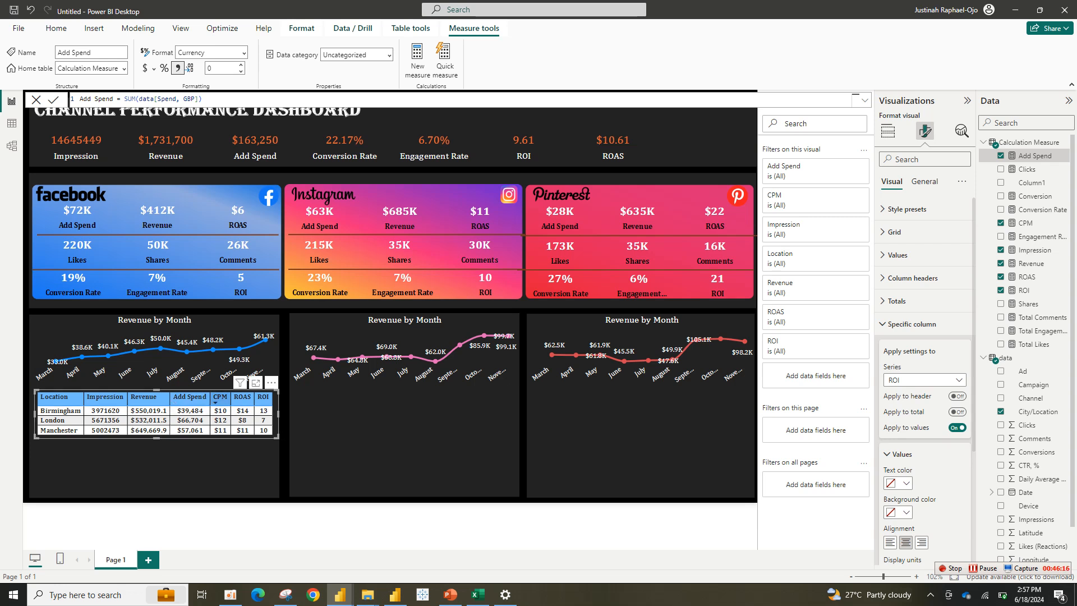
{"action": "left_click", "coordinate": [270, 382]}
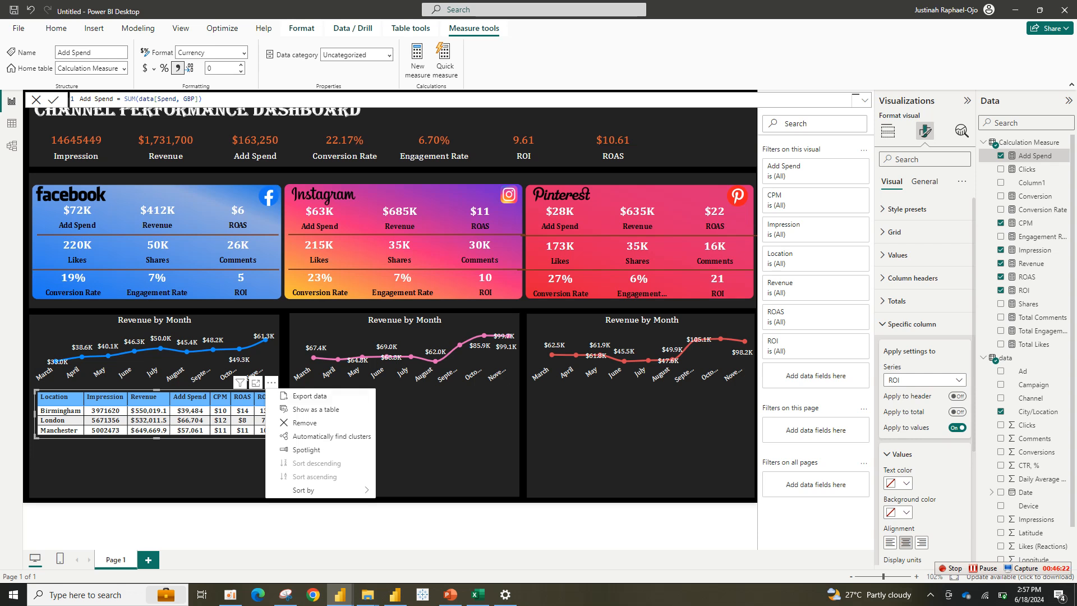
{"action": "left_click", "coordinate": [1031, 398]}
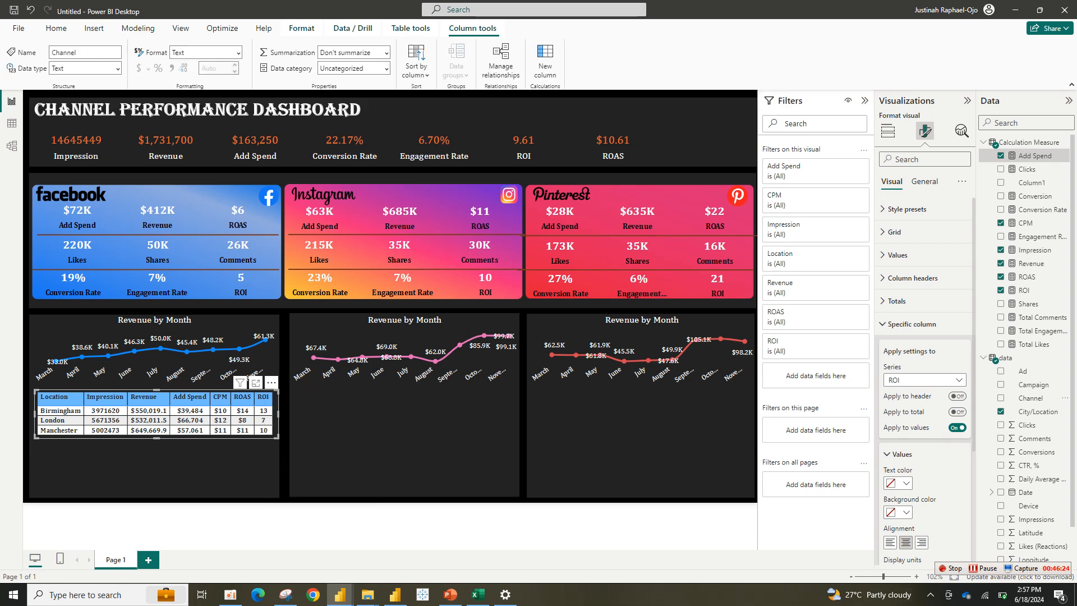
{"action": "left_click_drag", "start_coordinate": [1031, 398], "coordinate": [796, 188]}
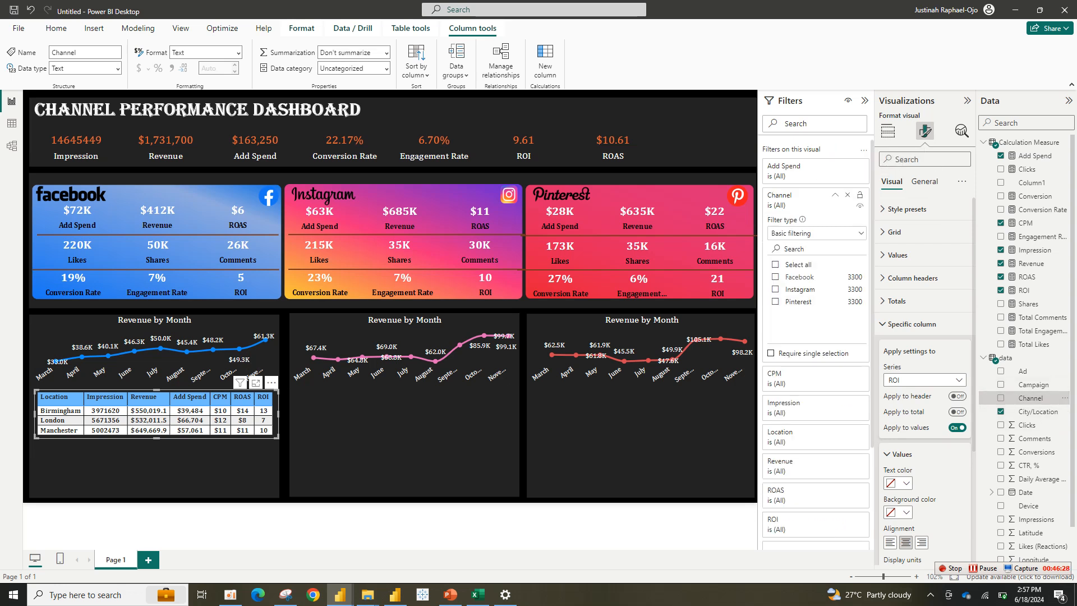
{"action": "left_click", "coordinate": [776, 277]}
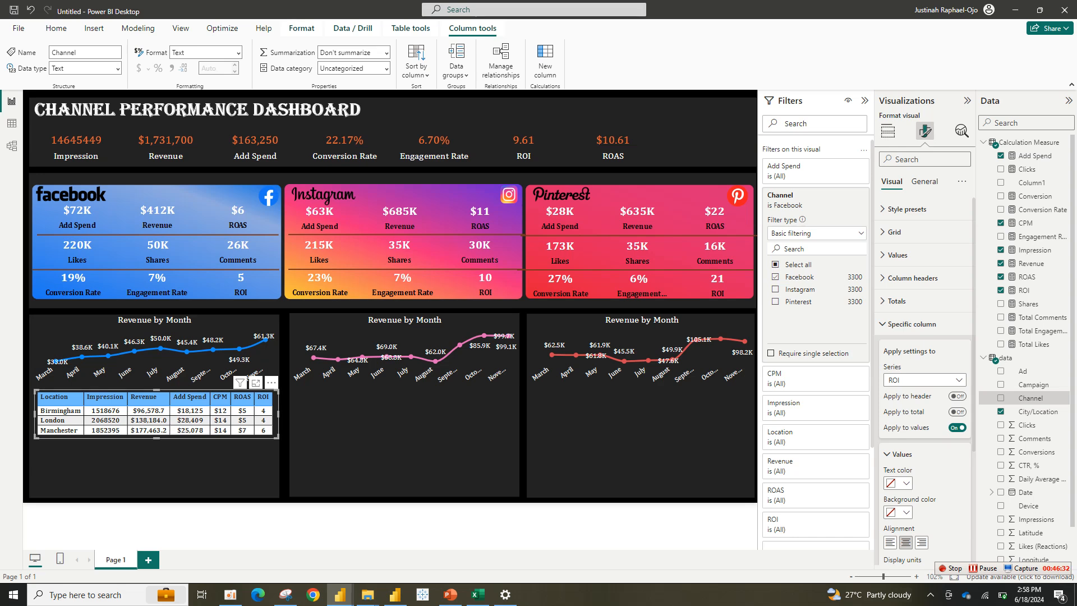
Paste a copy of the Facebook location table beneath the Instagram line chart and make it tall enough for all three rows.
{"action": "key", "text": "ctrl+v"}
{"action": "left_click_drag", "start_coordinate": [269, 435], "coordinate": [518, 410]}
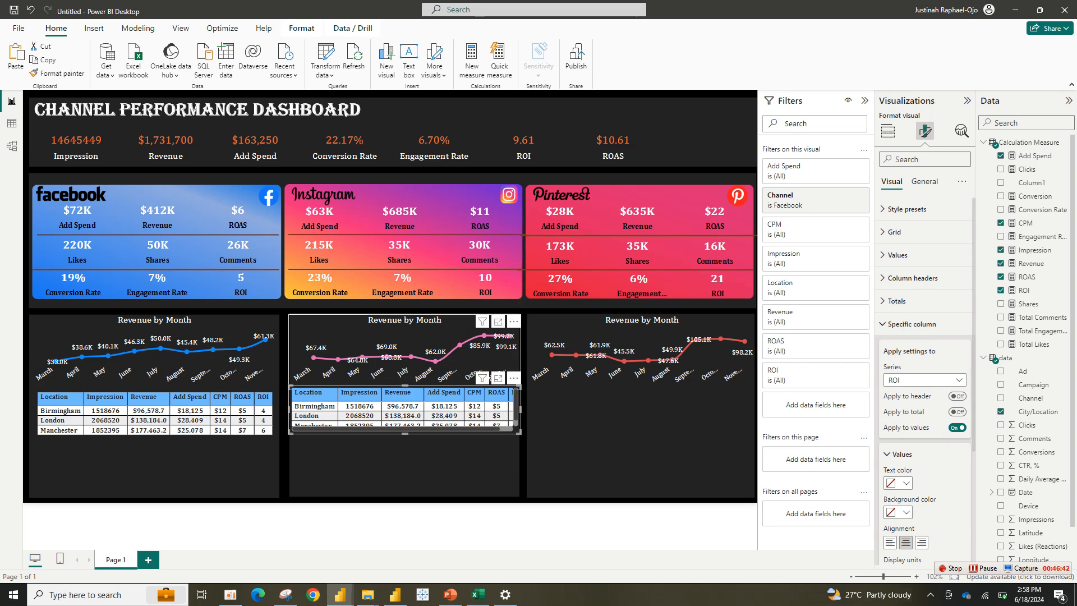
{"action": "left_click_drag", "start_coordinate": [405, 433], "coordinate": [405, 438]}
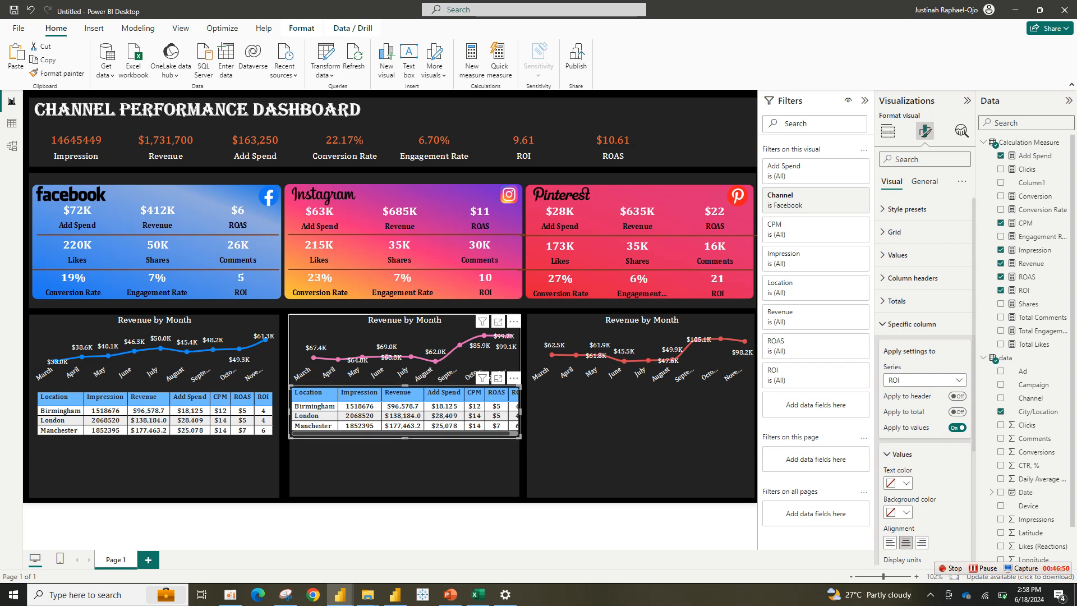
{"action": "left_click_drag", "start_coordinate": [405, 412], "coordinate": [405, 414]}
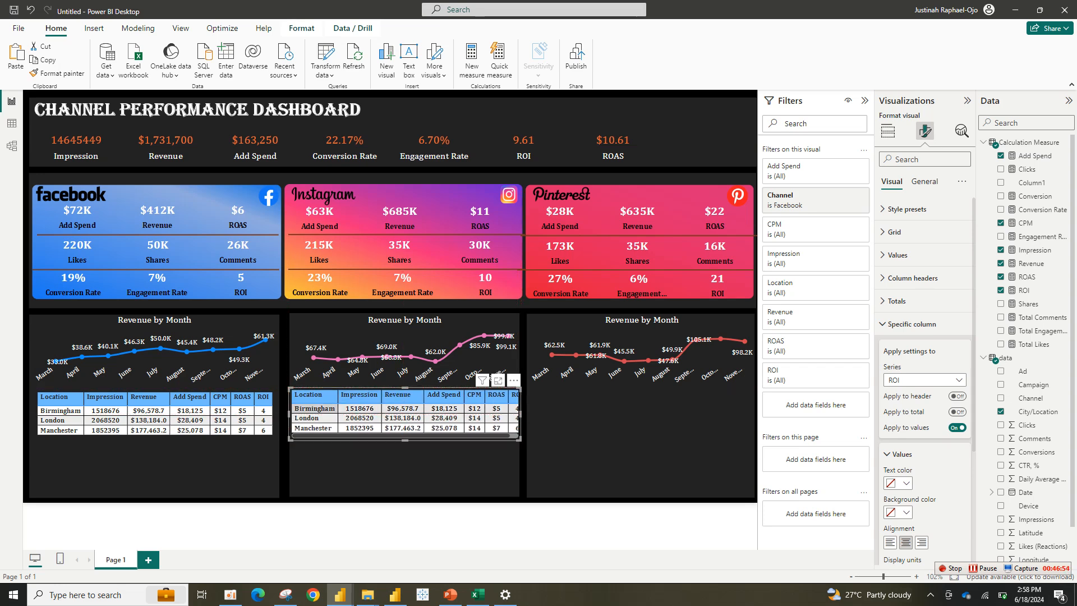
Narrow the Location column of the copied table and sort the table by Impression in descending order.
{"action": "left_click_drag", "start_coordinate": [337, 395], "coordinate": [335, 396]}
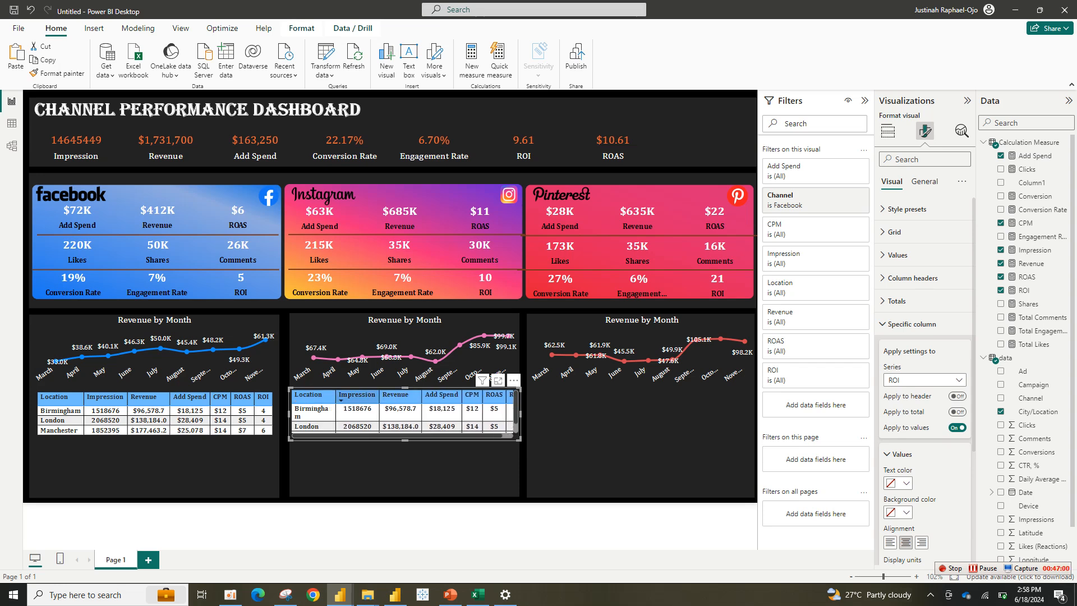
{"action": "left_click", "coordinate": [353, 395]}
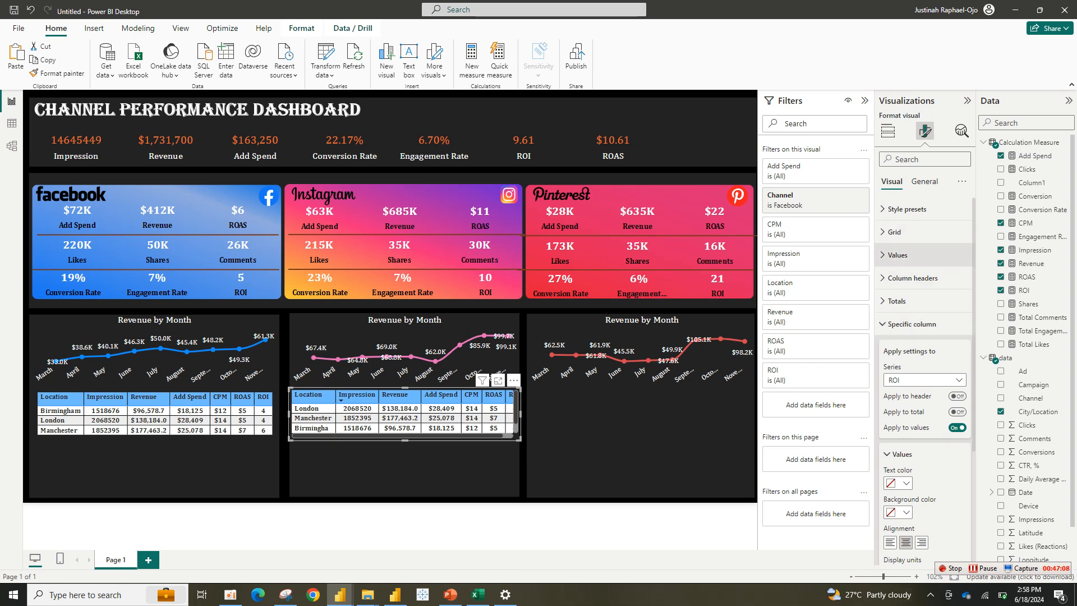
Reduce the font size of the values in the copied location table beneath the Instagram chart to 8.
{"action": "left_click", "coordinate": [897, 254]}
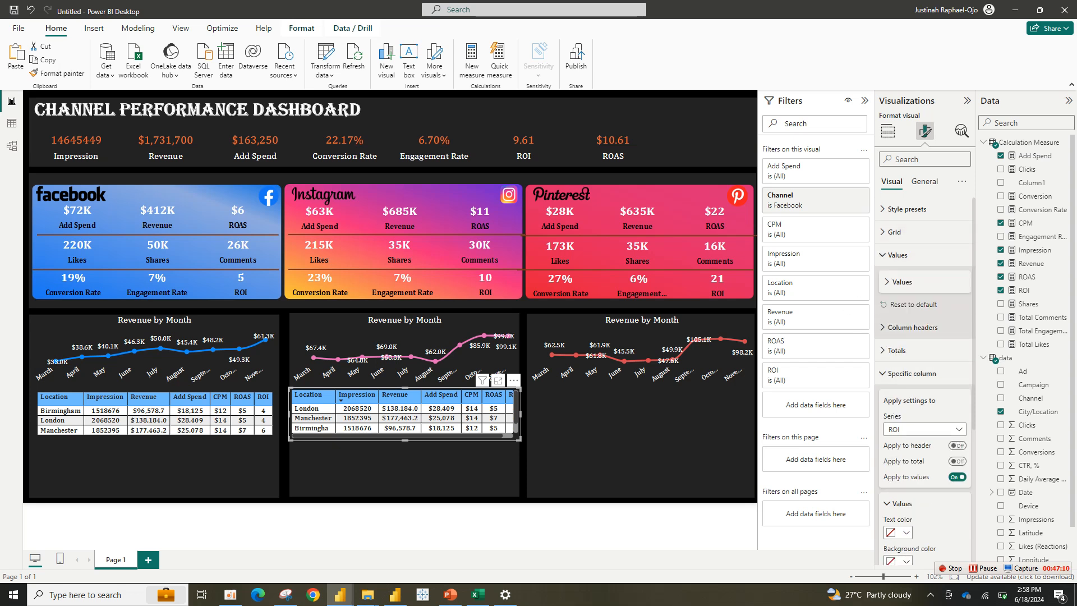
{"action": "left_click", "coordinate": [912, 373]}
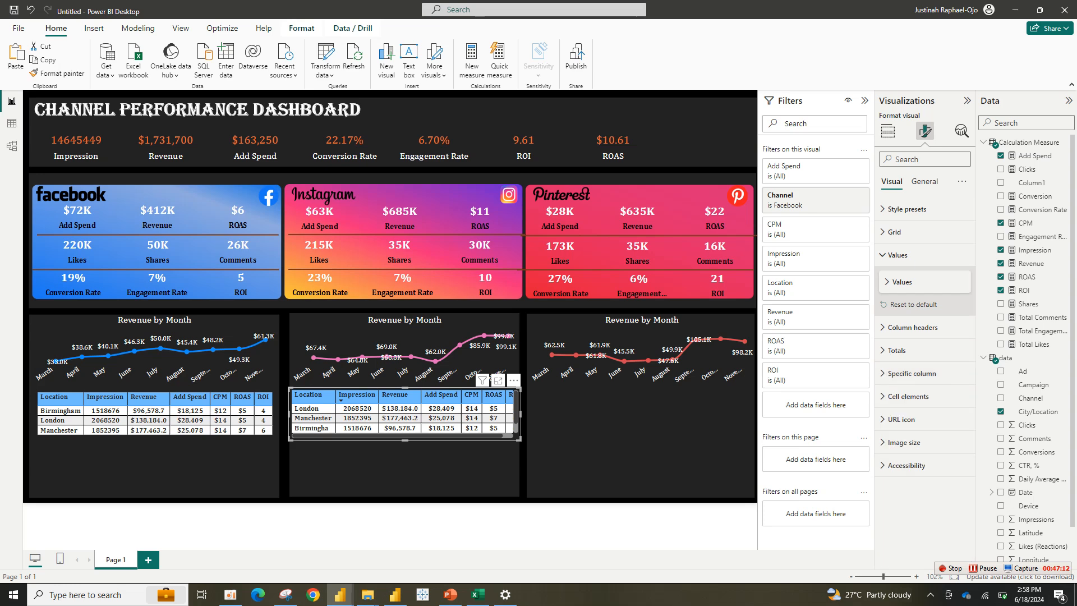
{"action": "left_click", "coordinate": [902, 282]}
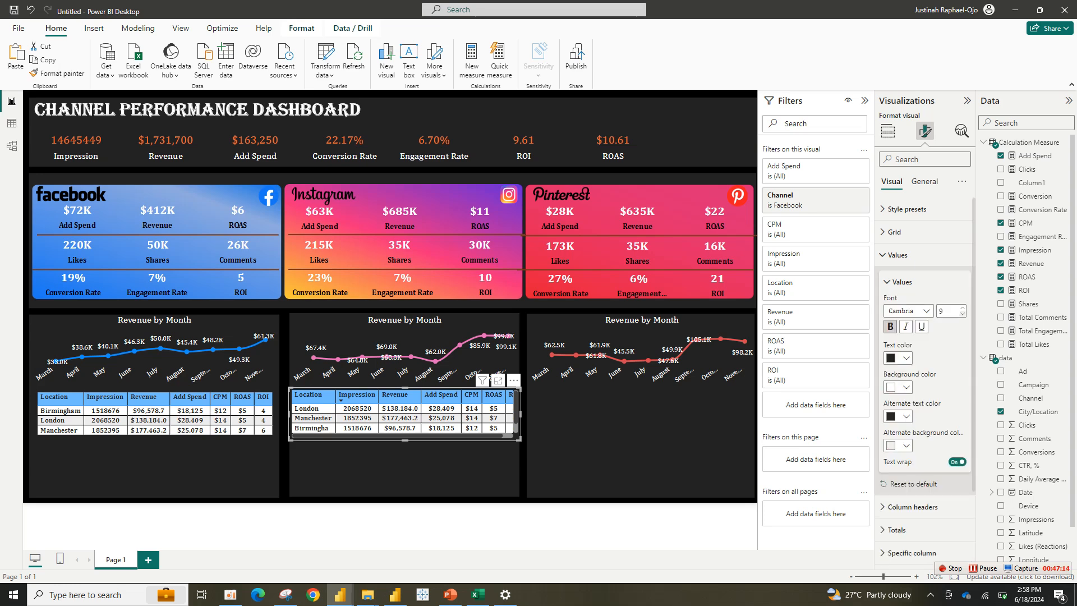
{"action": "left_click", "coordinate": [962, 314]}
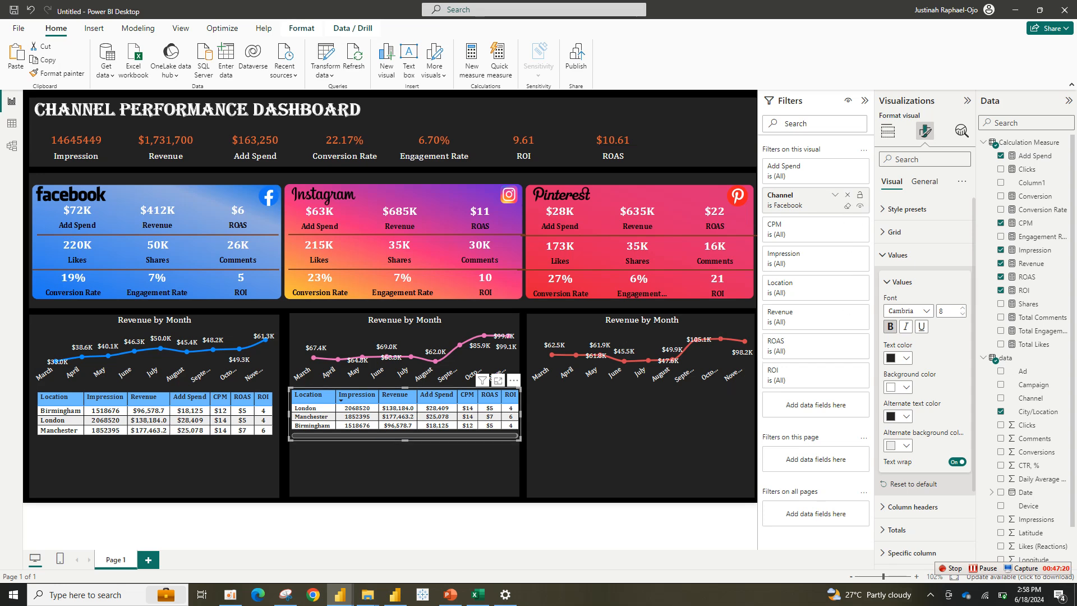
Filter the copied table by Channel to Instagram only and give its column headers a pink background.
{"action": "left_click", "coordinate": [835, 195]}
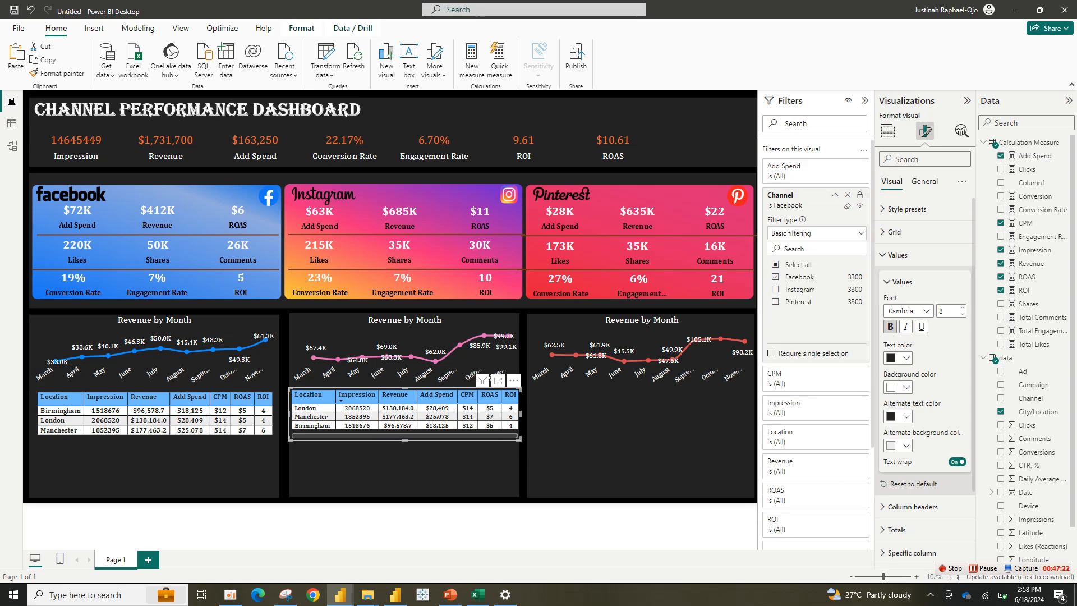
{"action": "left_click", "coordinate": [785, 289]}
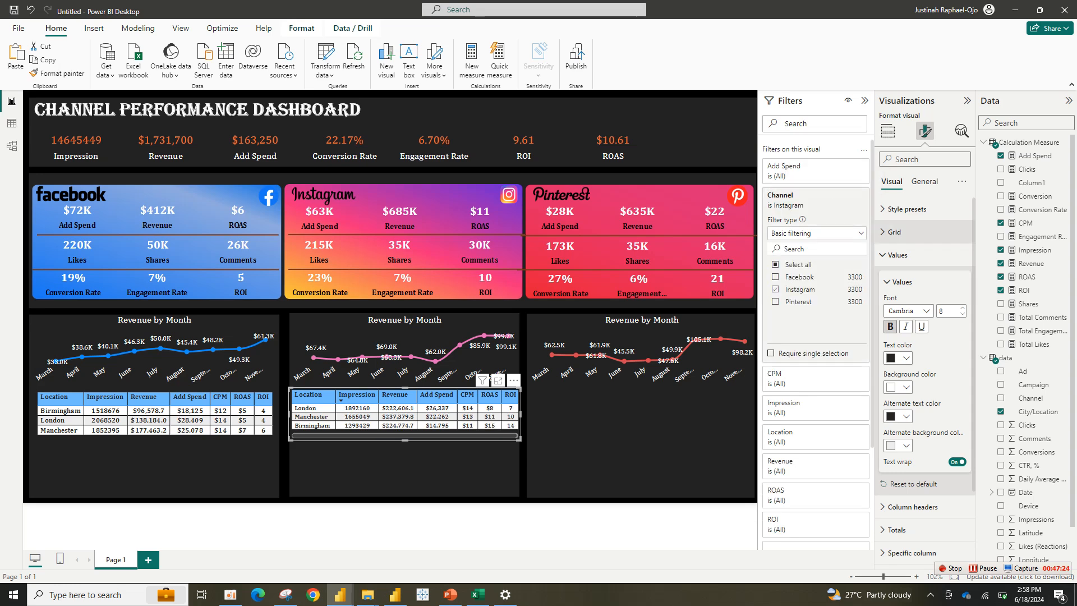
{"action": "left_click", "coordinate": [898, 254]}
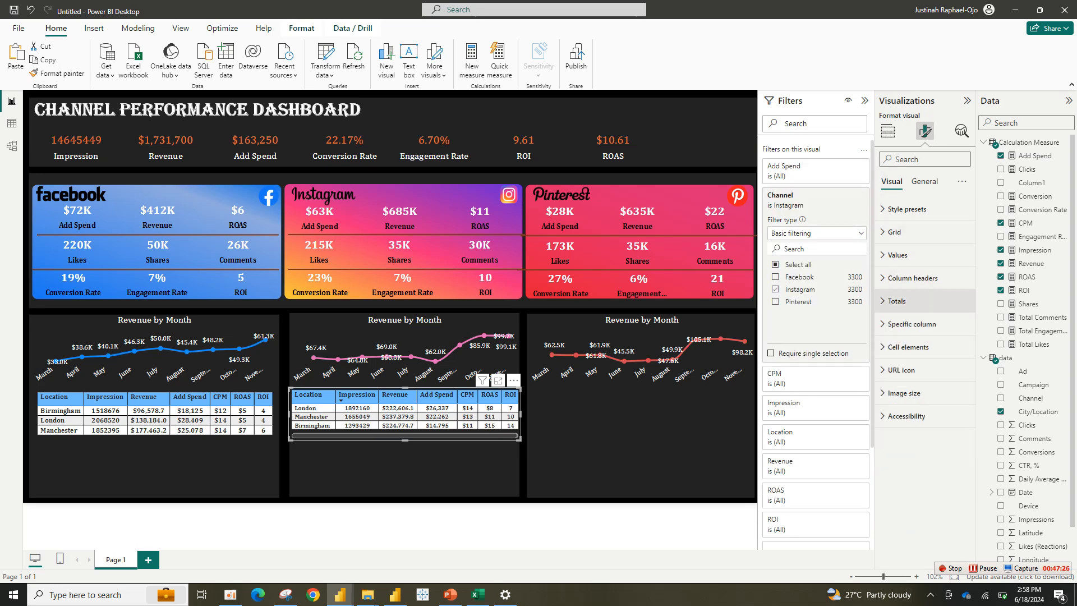
{"action": "left_click", "coordinate": [913, 277]}
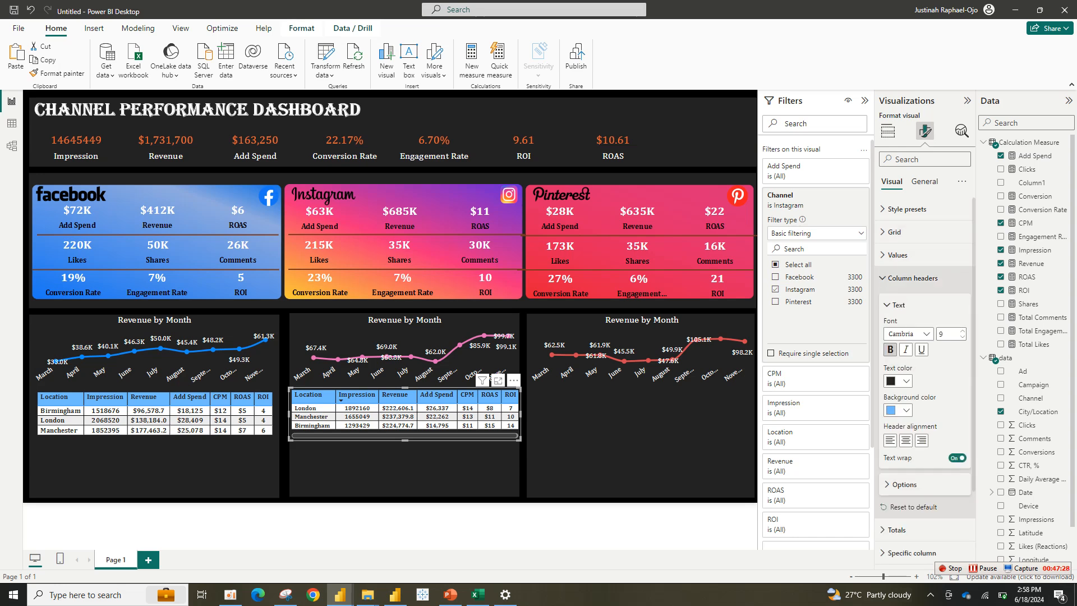
{"action": "left_click", "coordinate": [898, 410]}
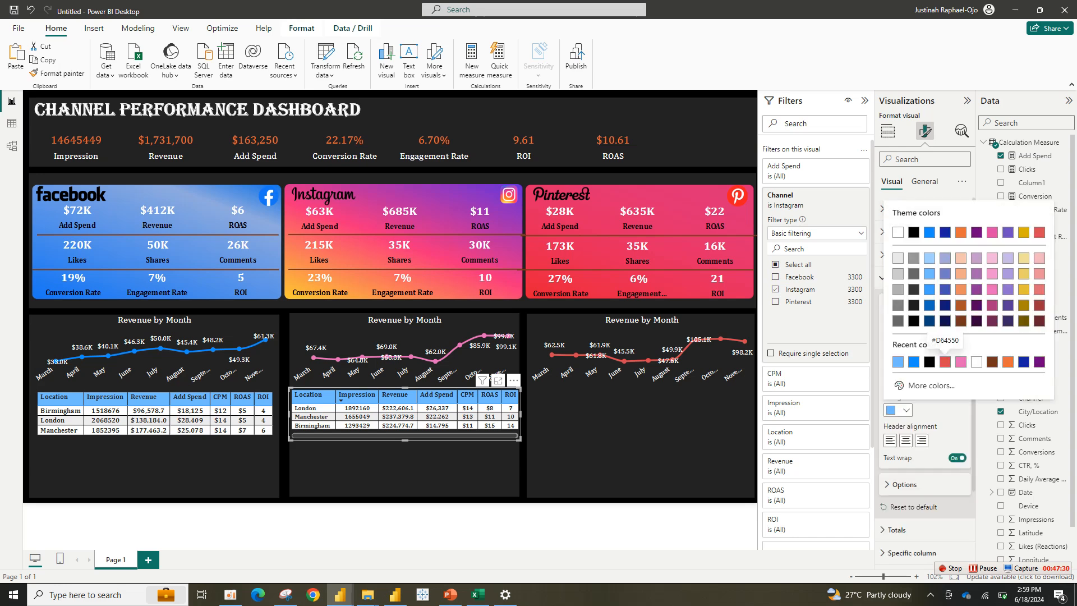
{"action": "left_click", "coordinate": [961, 362]}
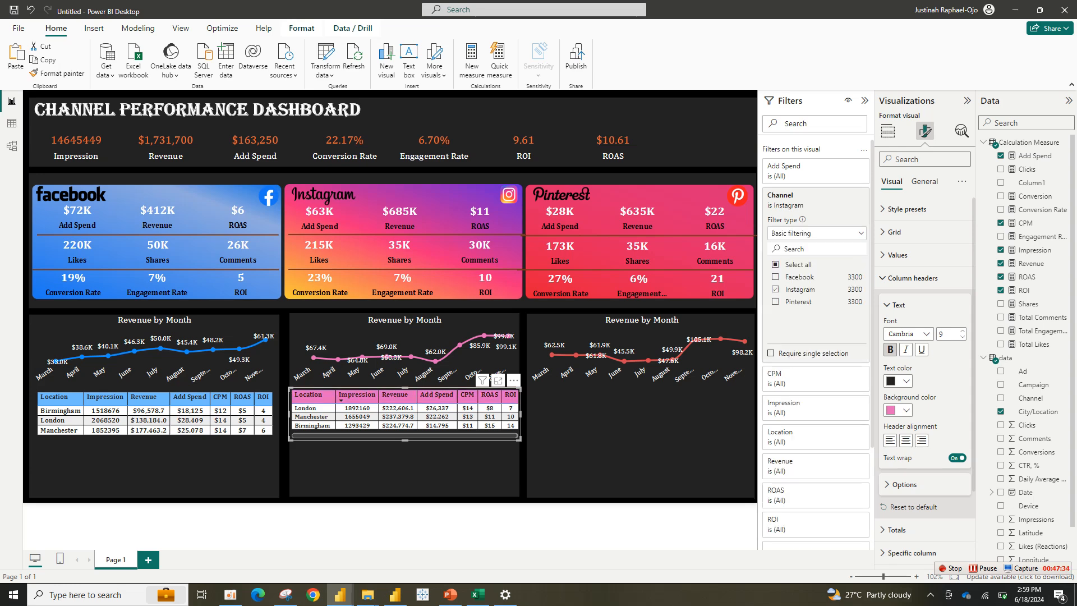
Paste a copy of the Instagram location table and place it beneath the Pinterest line chart.
{"action": "key", "text": "ctrl+c"}
{"action": "key", "text": "ctrl+v"}
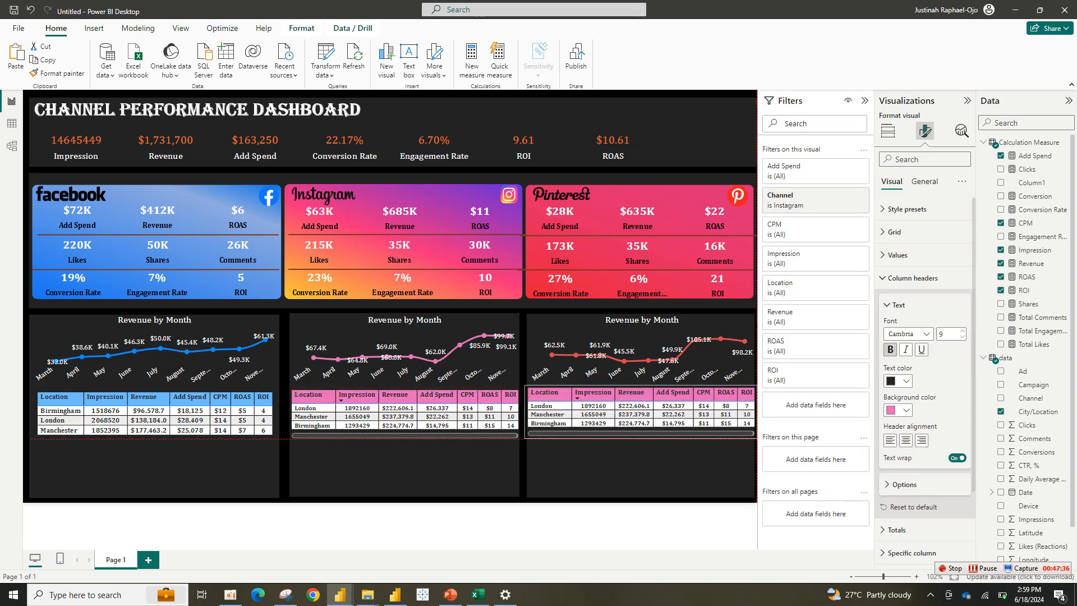
{"action": "left_click_drag", "start_coordinate": [640, 412], "coordinate": [640, 411]}
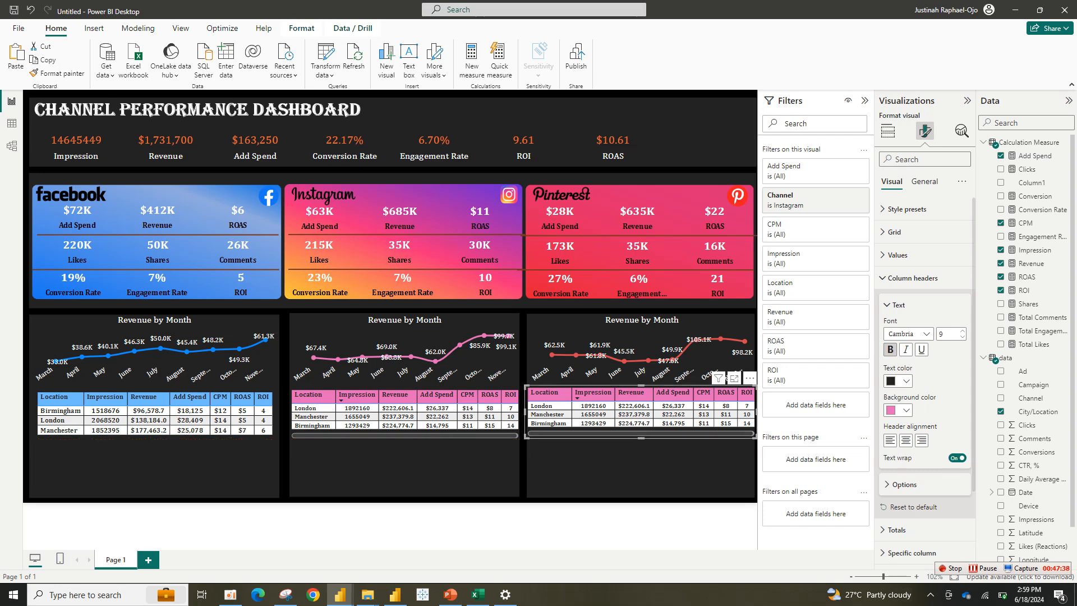
Filter the new copy by Channel to Pinterest only and set its column header background to red #D64550.
{"action": "left_click", "coordinate": [834, 194]}
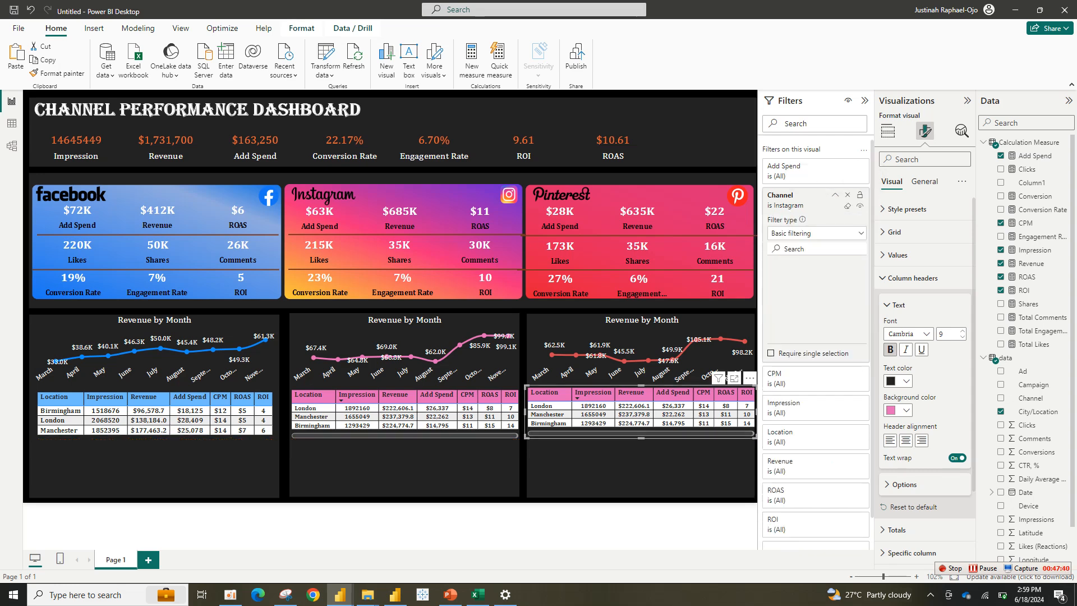
{"action": "left_click", "coordinate": [776, 290]}
{"action": "left_click", "coordinate": [776, 302]}
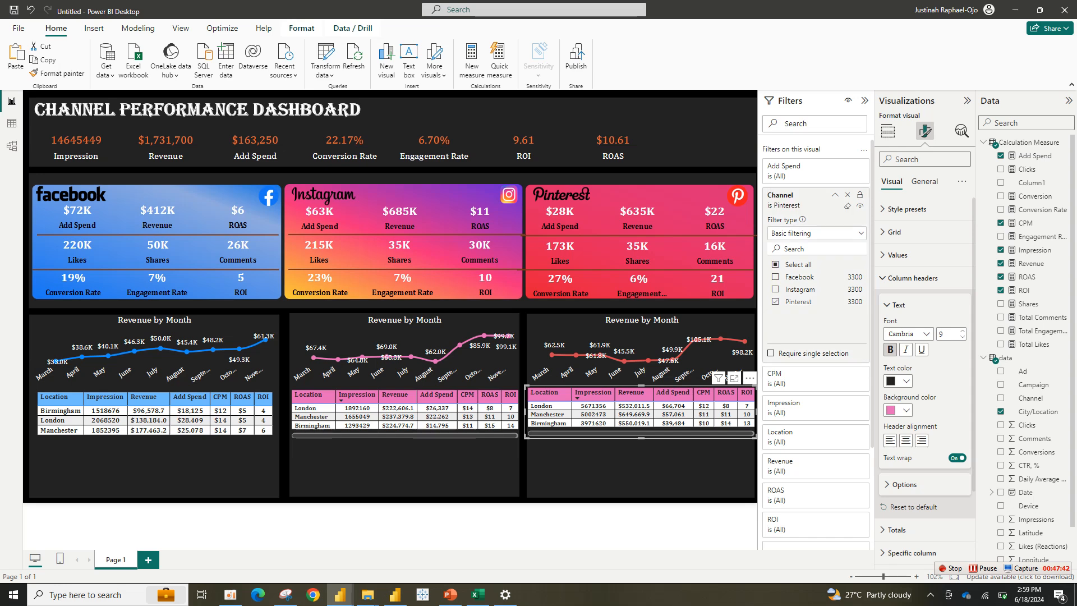
{"action": "left_click", "coordinate": [898, 381]}
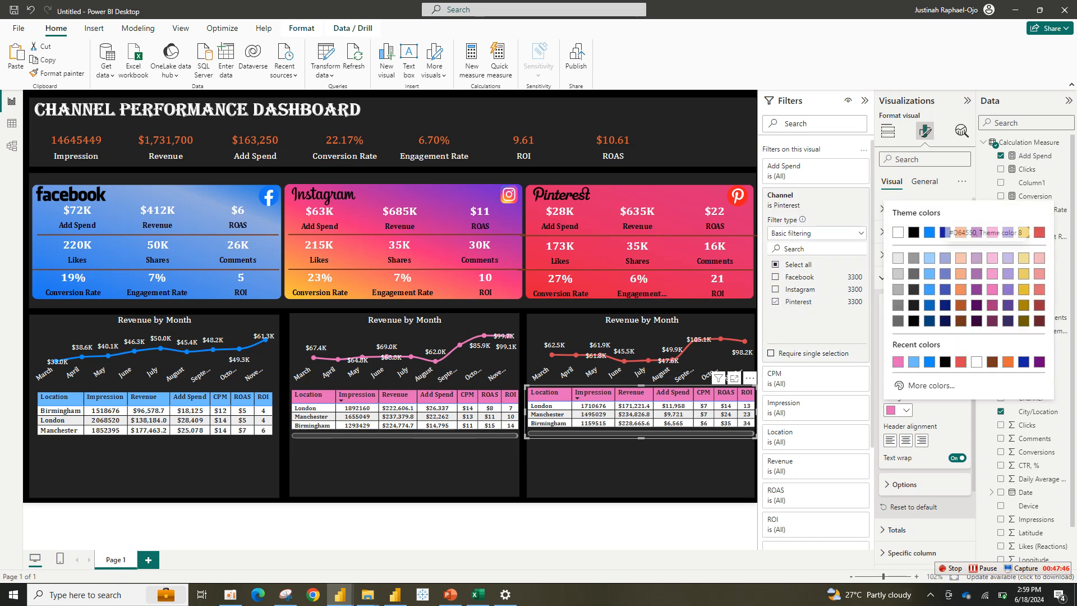
{"action": "left_click", "coordinate": [1039, 233]}
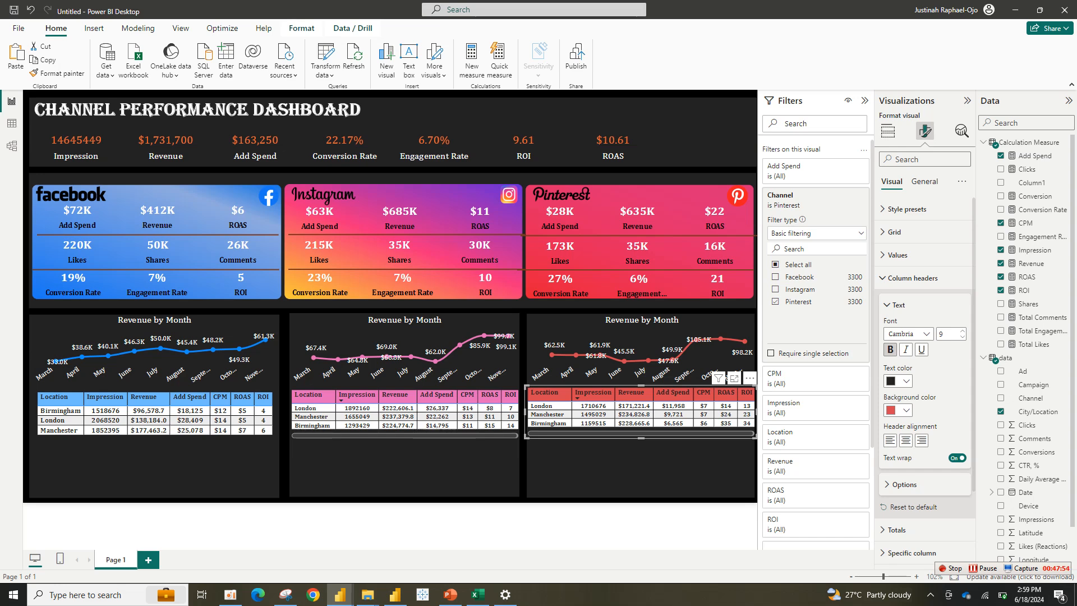
{"action": "left_click", "coordinate": [640, 526]}
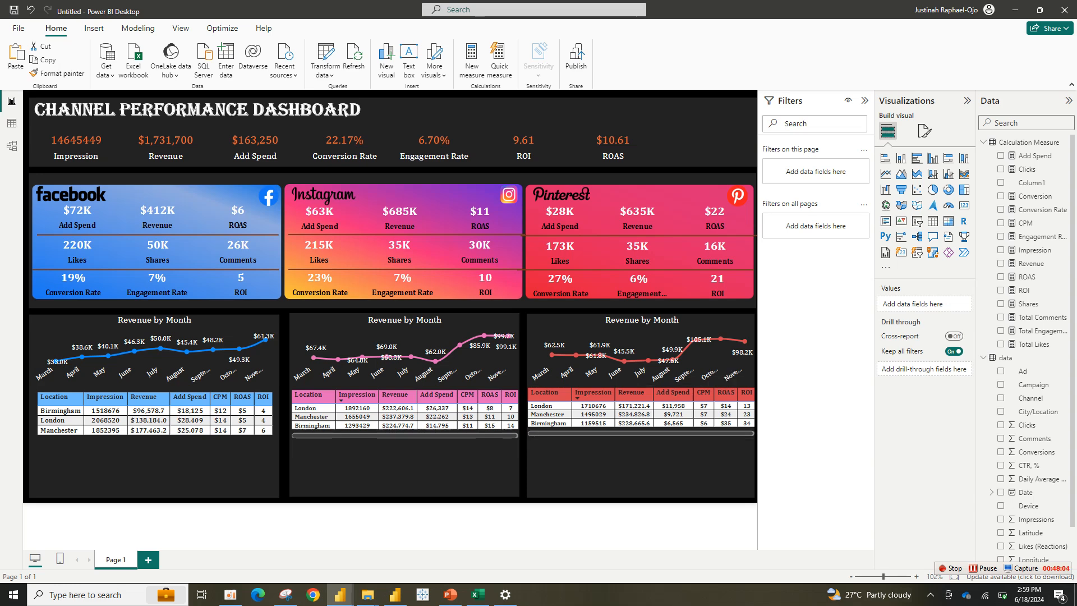
Move the Pinterest location table slightly down so it sits just below its line chart.
{"action": "left_click_drag", "start_coordinate": [641, 413], "coordinate": [641, 440]}
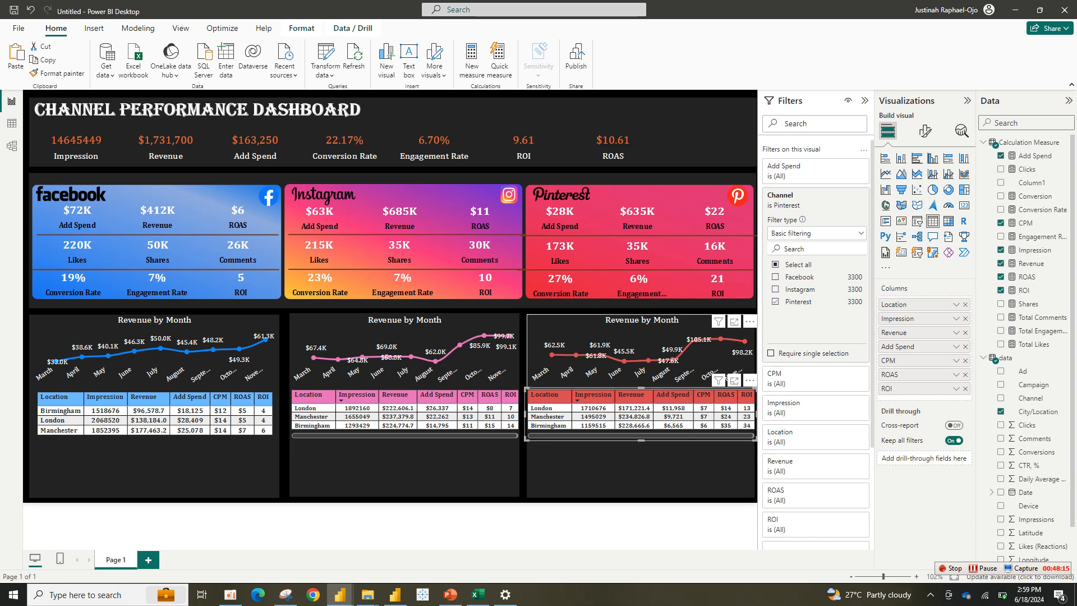
{"action": "left_click", "coordinate": [648, 360]}
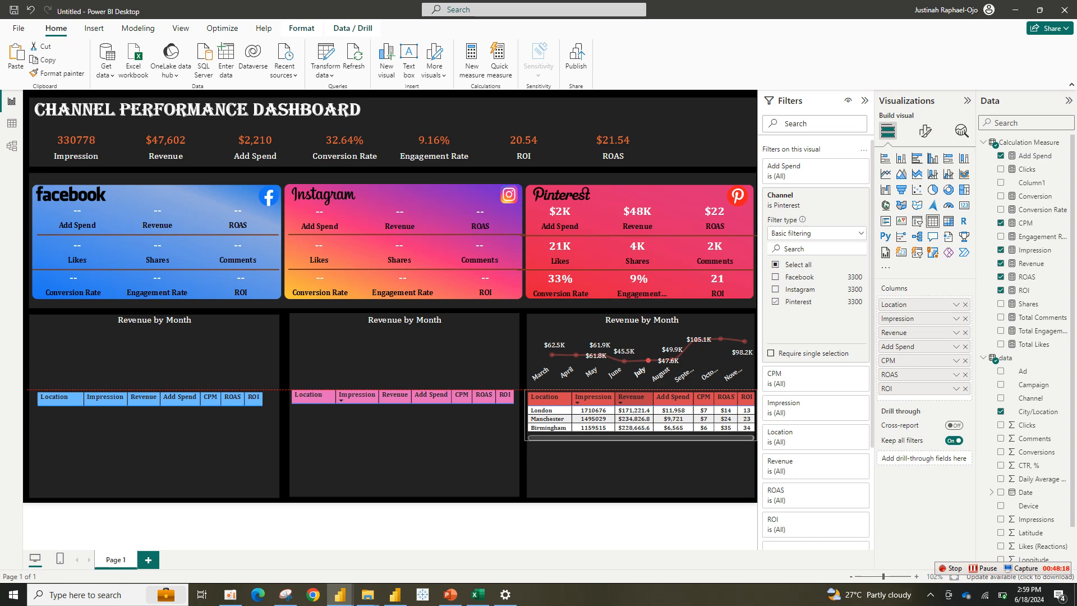
{"action": "left_click_drag", "start_coordinate": [641, 392], "coordinate": [641, 390]}
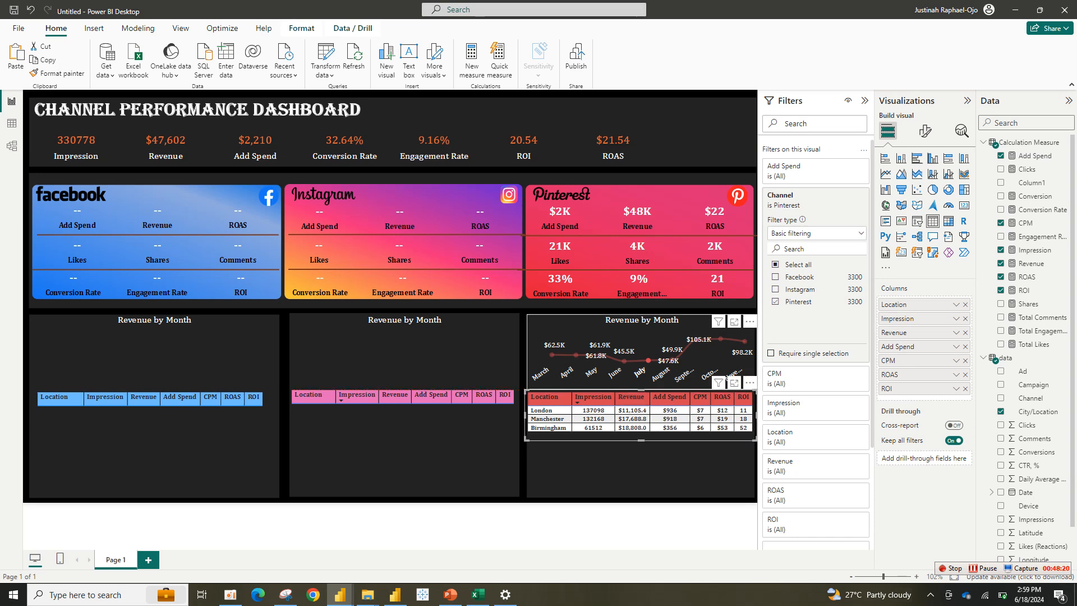
{"action": "left_click", "coordinate": [649, 359]}
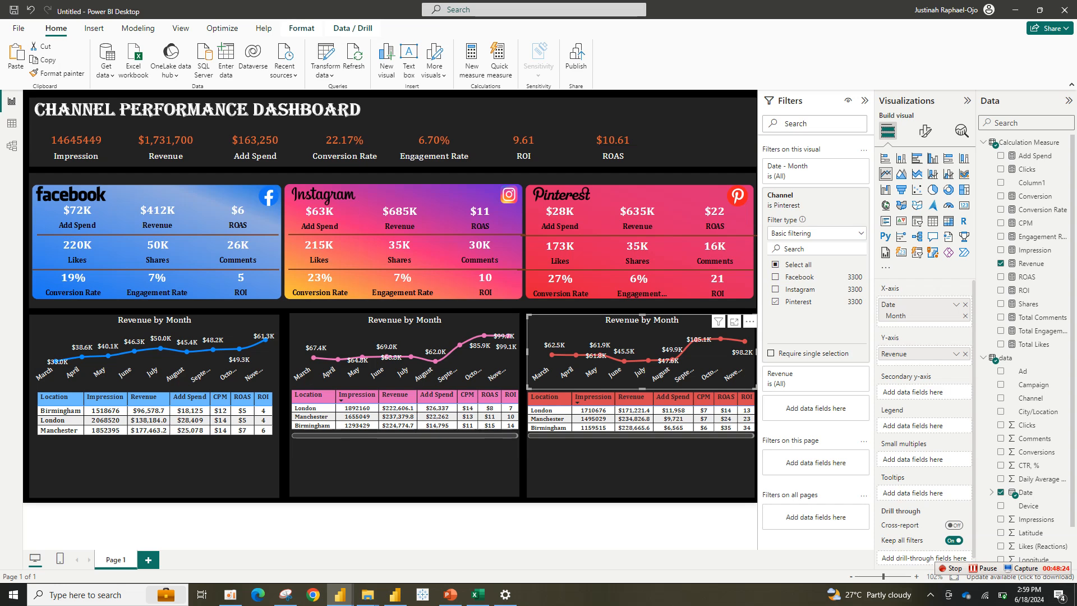
{"action": "left_click", "coordinate": [645, 525]}
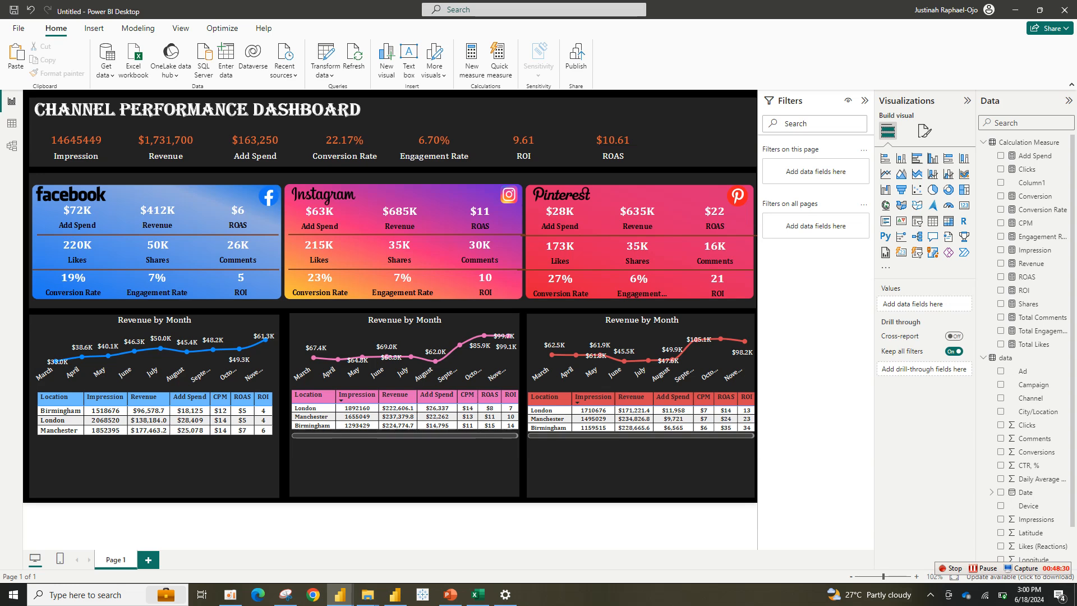
Copy the Facebook insight text box from the Channel Performance Dashboard file into the untitled report and place it beneath the Facebook location table.
{"action": "mouse_move", "coordinate": [338, 350]}
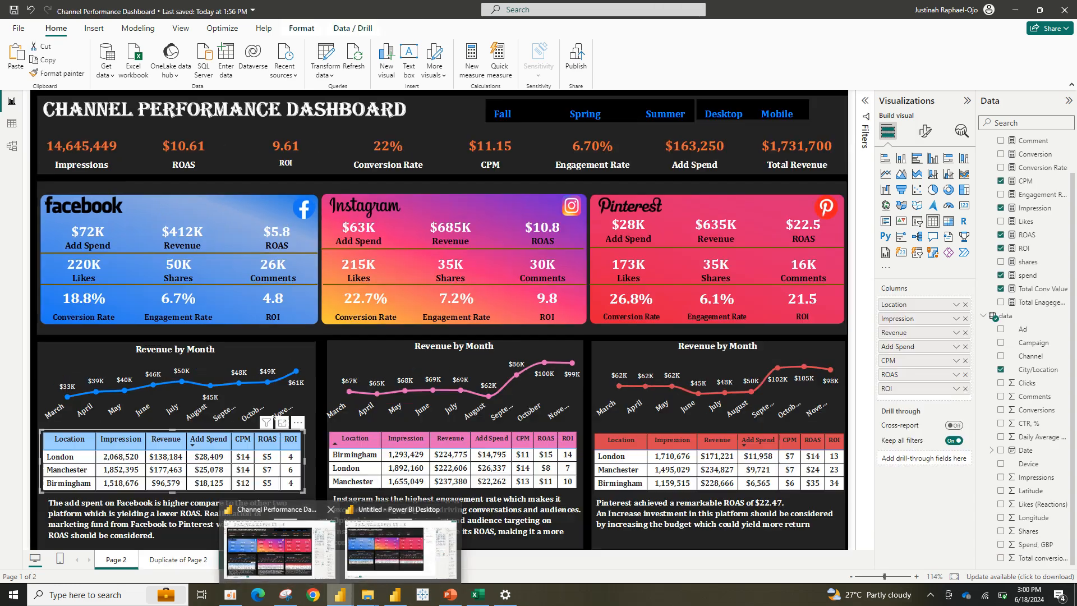
{"action": "left_click", "coordinate": [280, 555]}
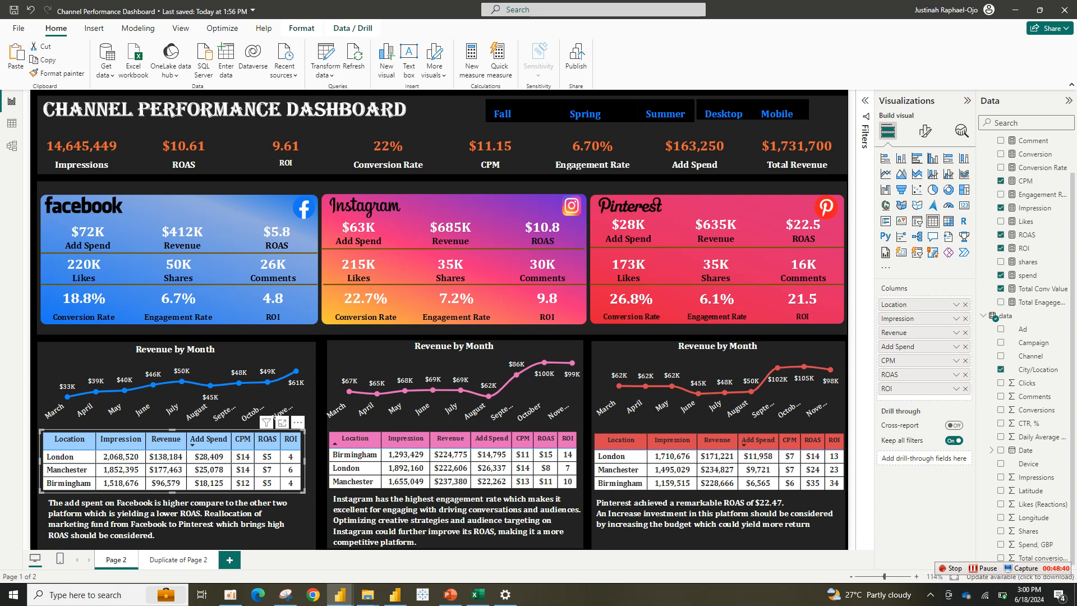
{"action": "left_click", "coordinate": [155, 535]}
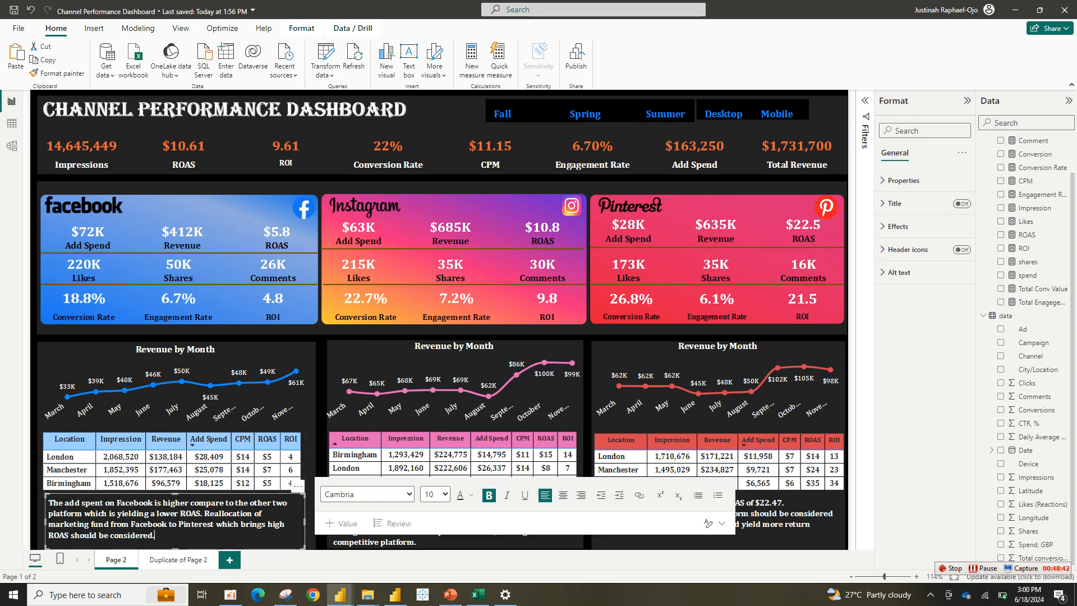
{"action": "left_click", "coordinate": [298, 486]}
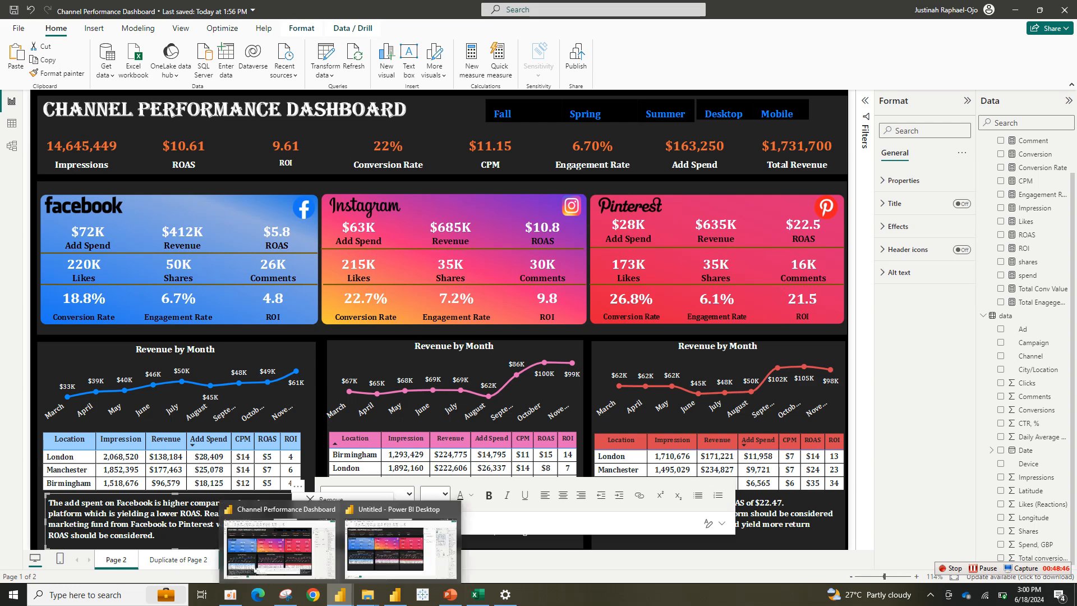
{"action": "left_click", "coordinate": [404, 533]}
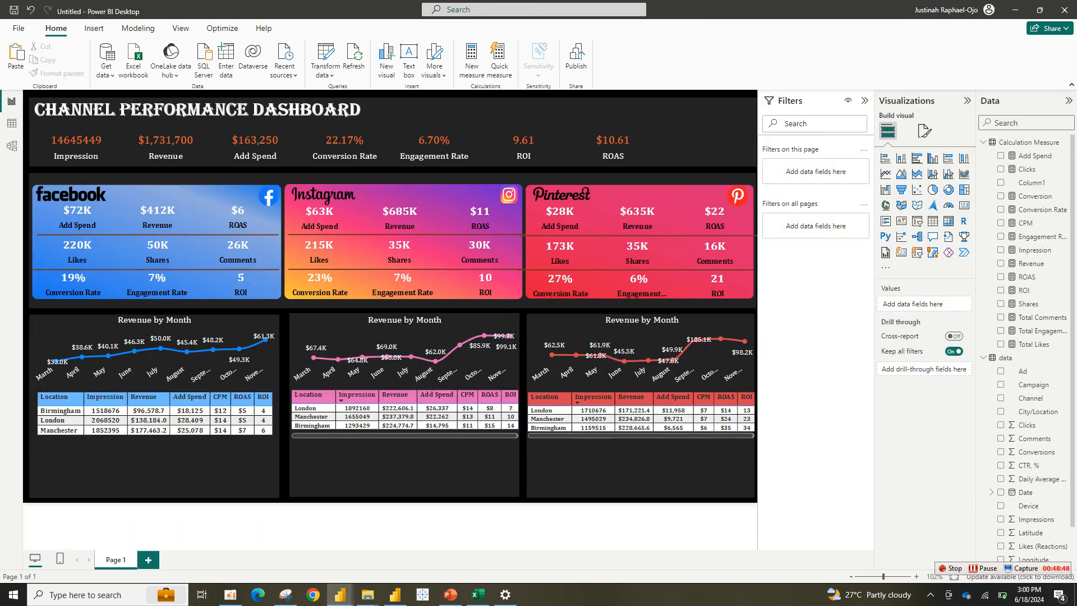
{"action": "key", "text": "ctrl+v"}
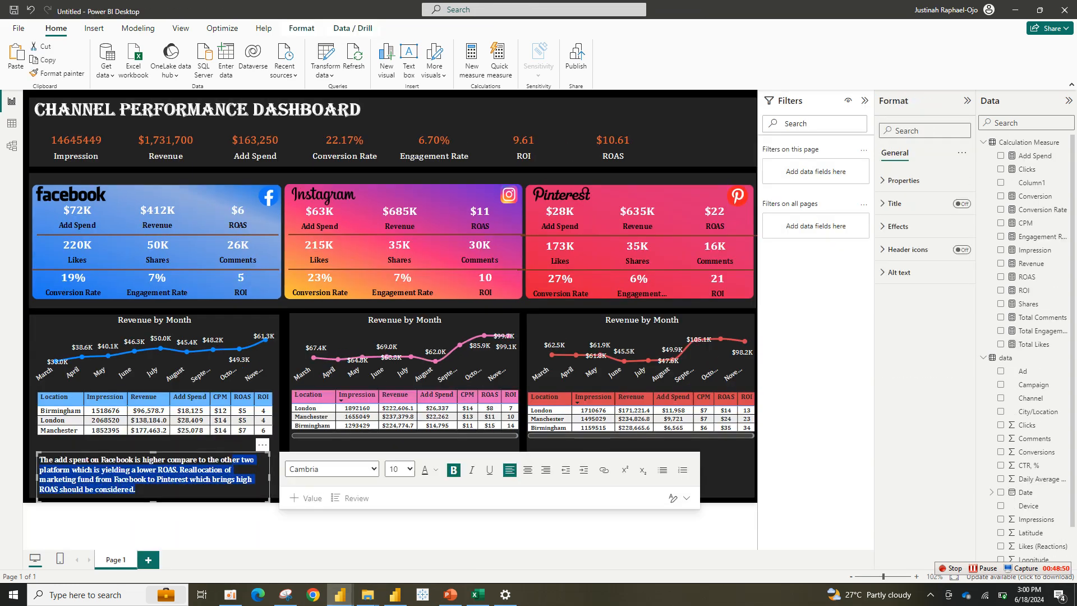
{"action": "left_click_drag", "start_coordinate": [257, 449], "coordinate": [262, 435]}
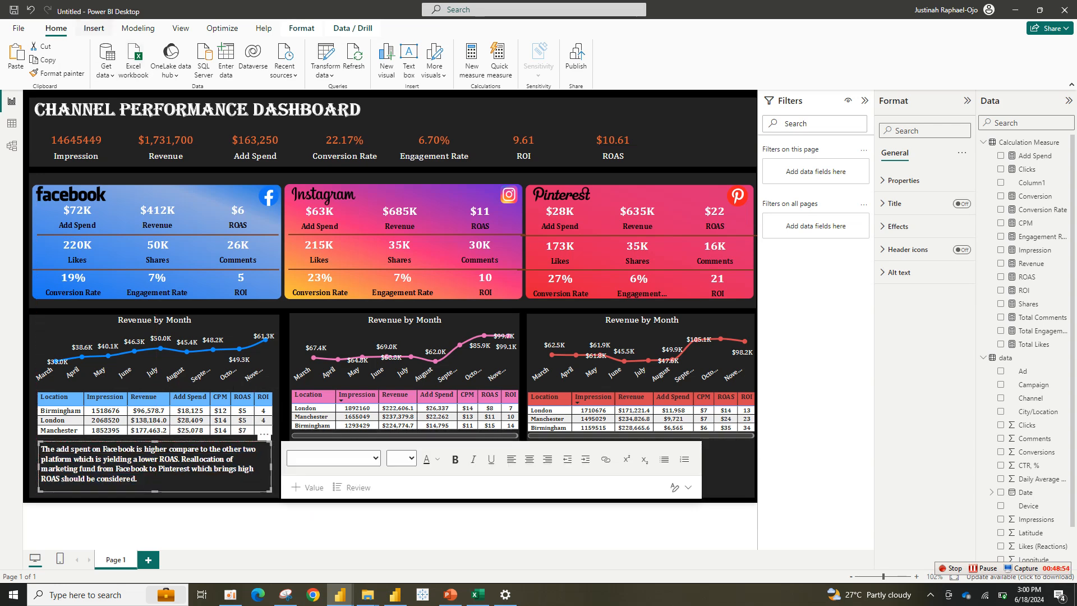
{"action": "left_click", "coordinate": [94, 28]}
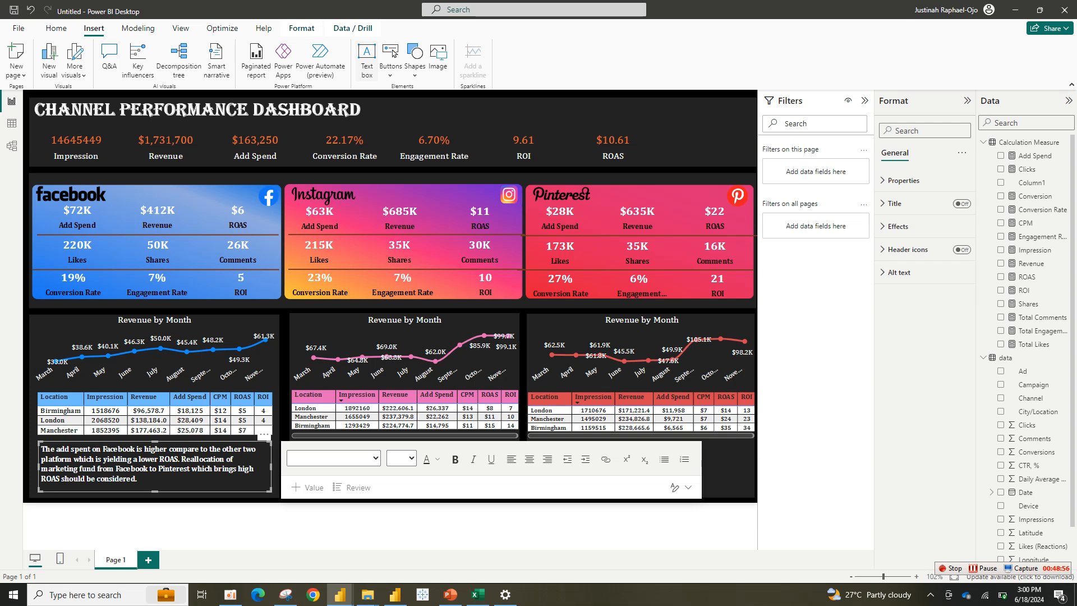
{"action": "left_click", "coordinate": [367, 56]}
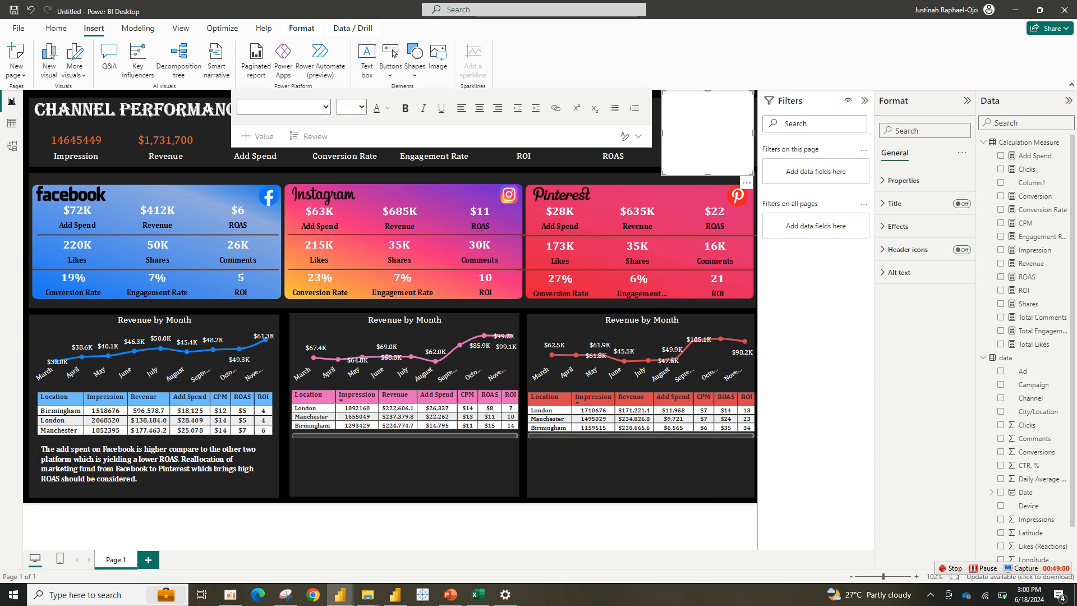
{"action": "left_click", "coordinate": [746, 183]}
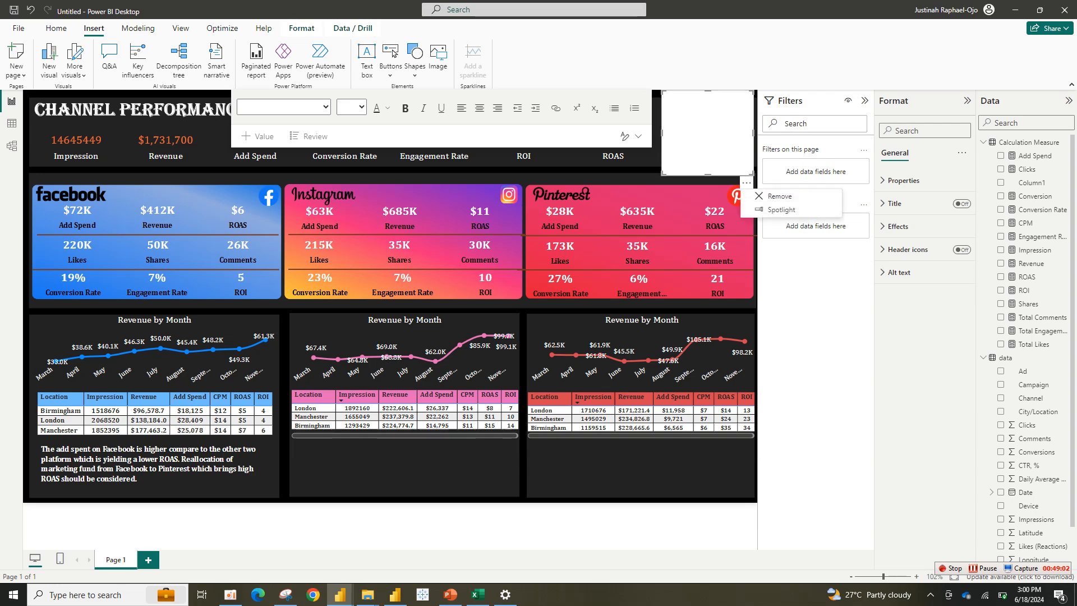
{"action": "left_click", "coordinate": [777, 196]}
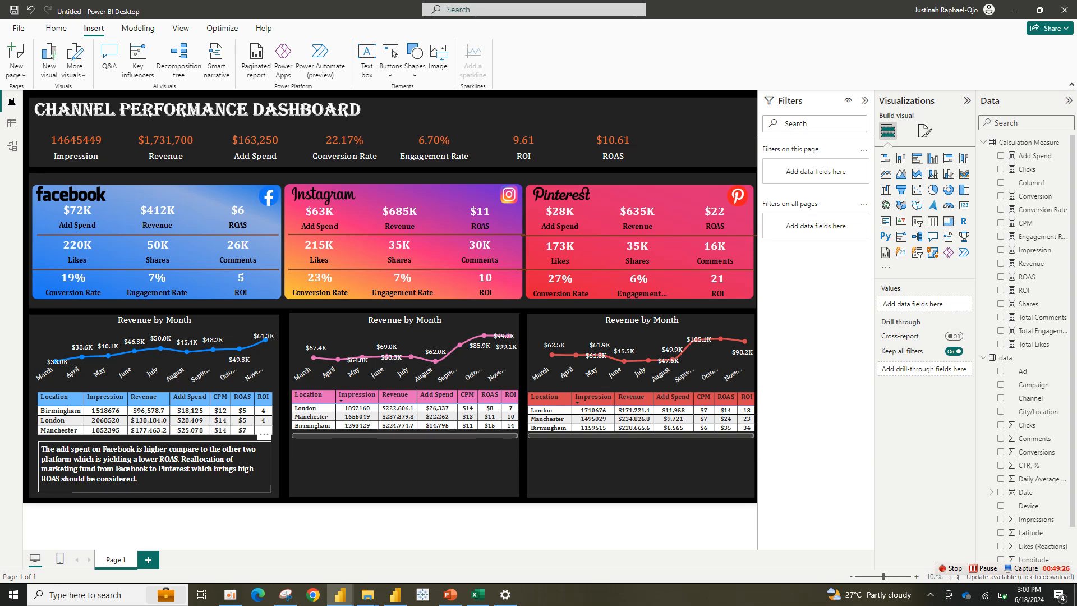
Try to copy the Instagram insight text box from the Channel Performance Dashboard file and place it beneath the Instagram location table in the untitled report.
{"action": "mouse_move", "coordinate": [340, 593]}
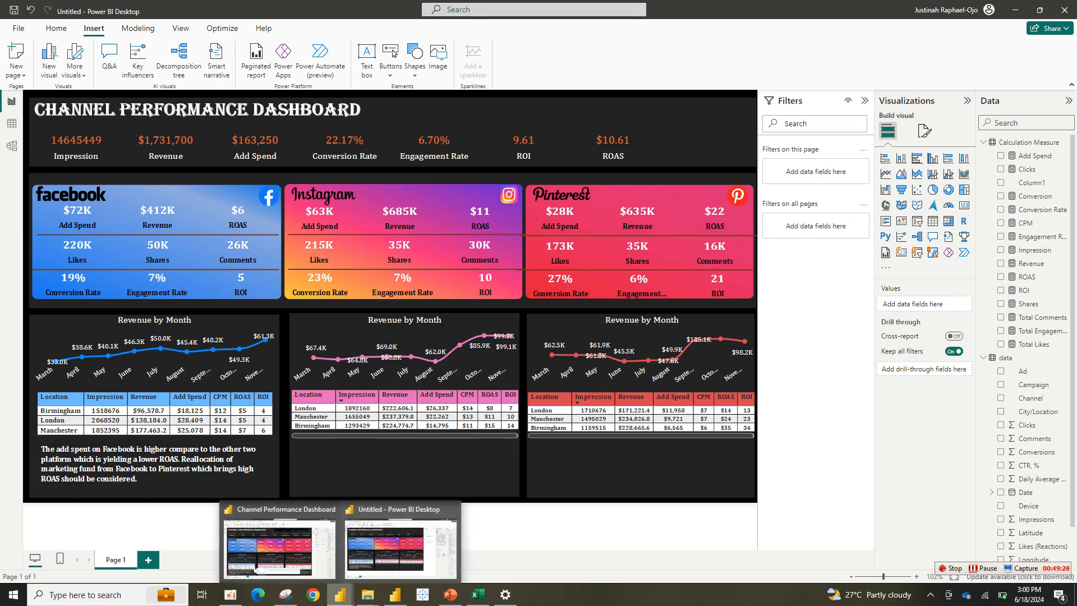
{"action": "left_click", "coordinate": [279, 541]}
{"action": "left_click", "coordinate": [298, 486]}
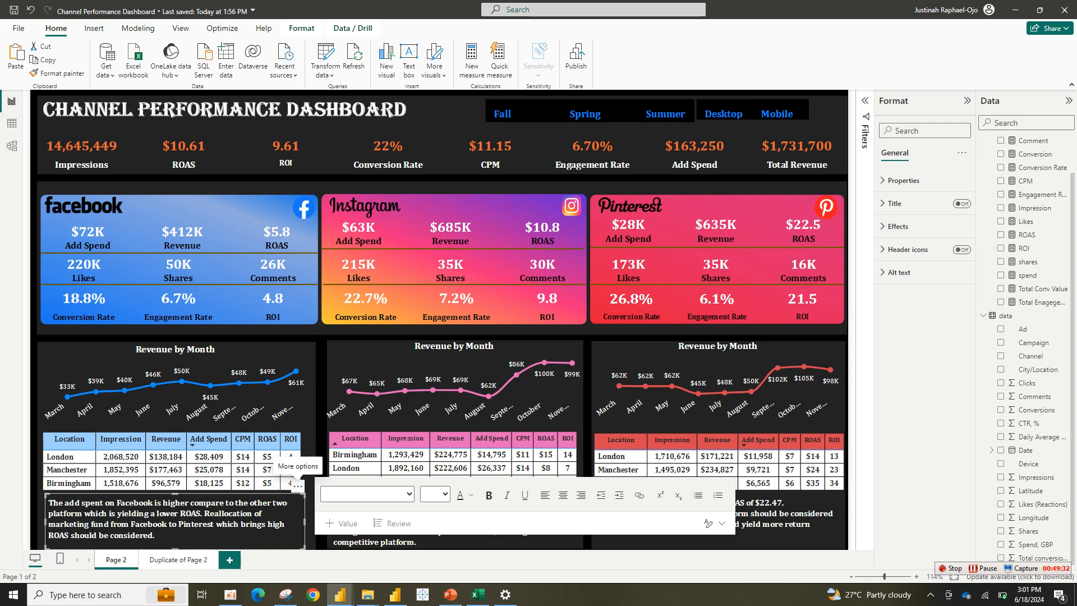
{"action": "left_click", "coordinate": [828, 114]}
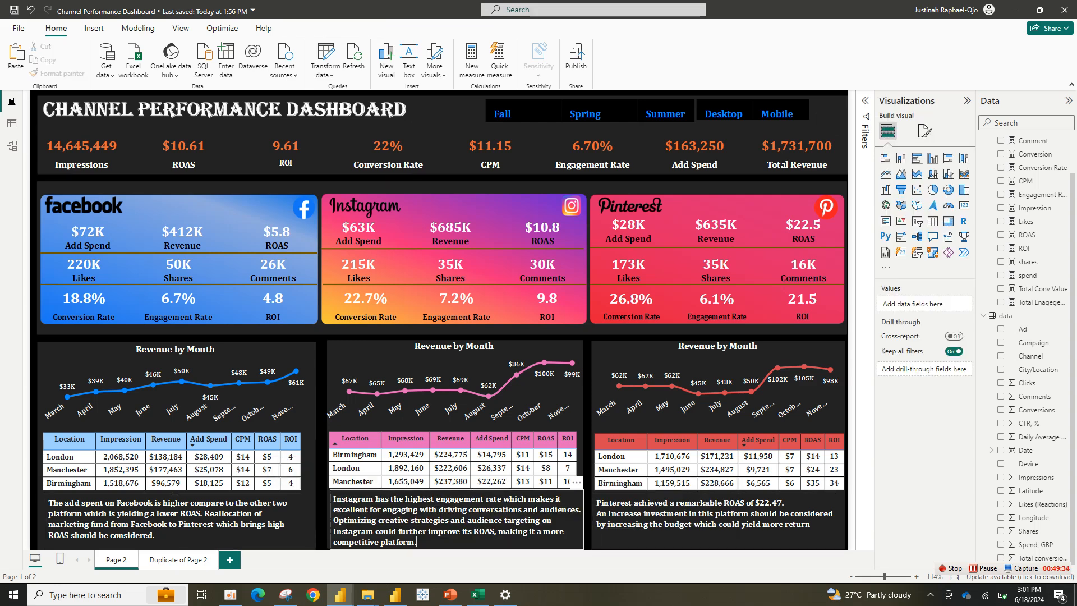
{"action": "left_click", "coordinate": [457, 522]}
{"action": "left_click", "coordinate": [575, 481]}
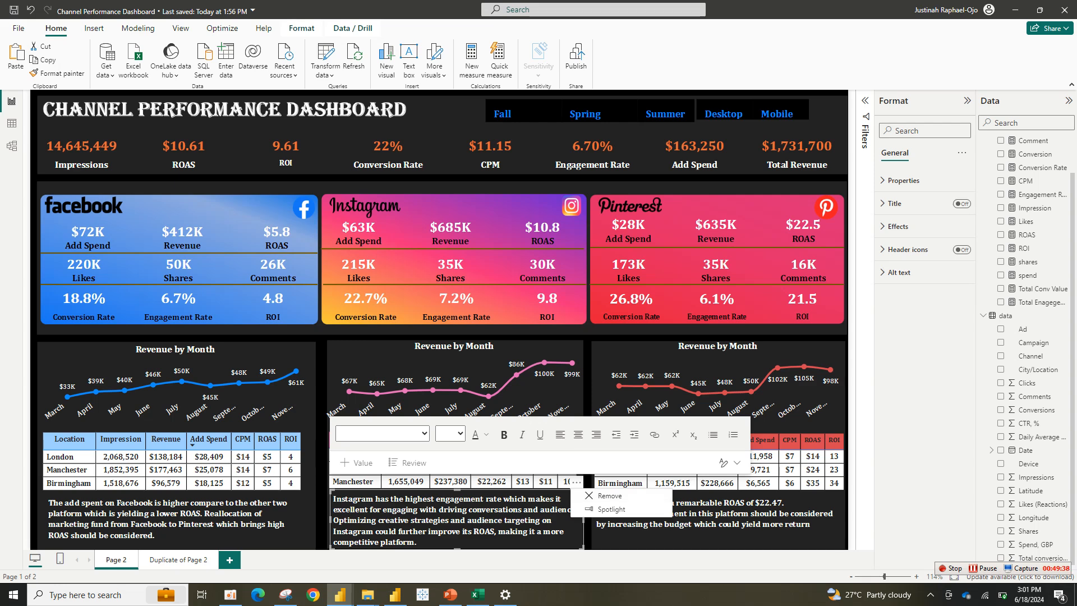
{"action": "key", "text": "Escape"}
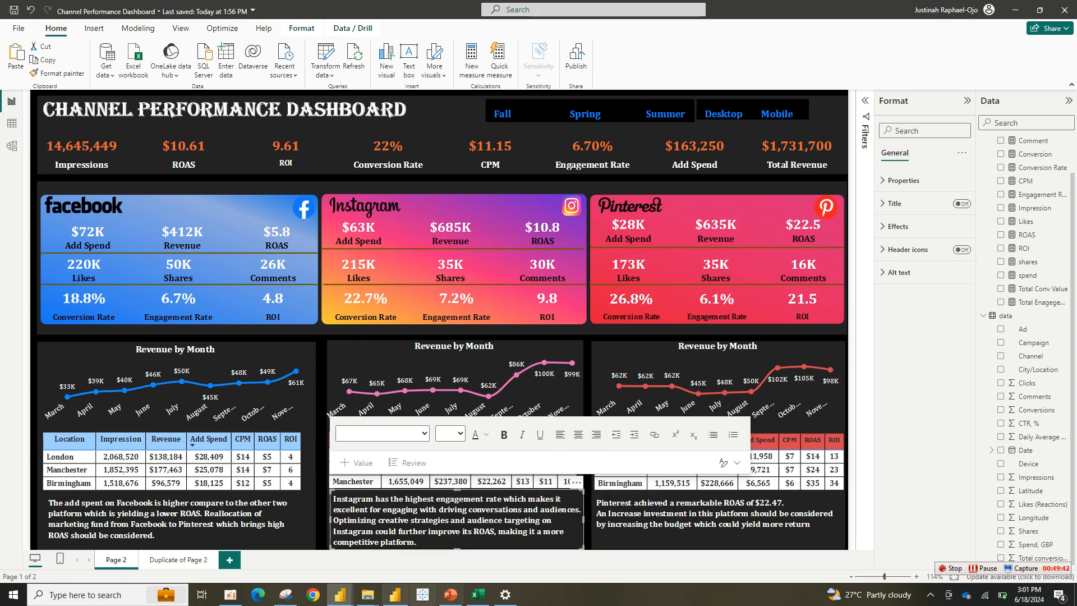
{"action": "mouse_move", "coordinate": [339, 595]}
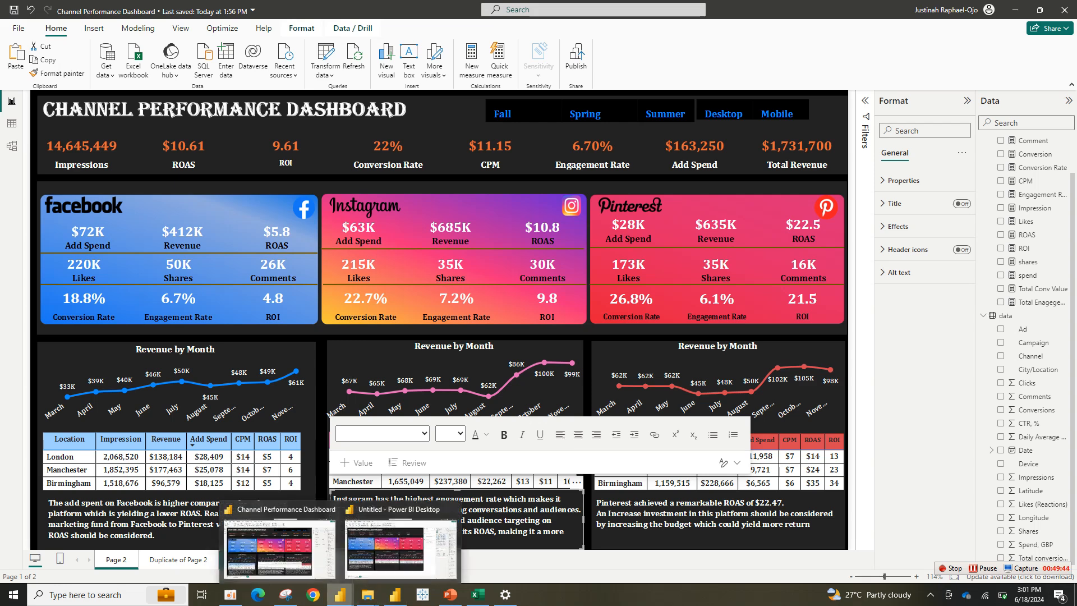
{"action": "left_click", "coordinate": [397, 555]}
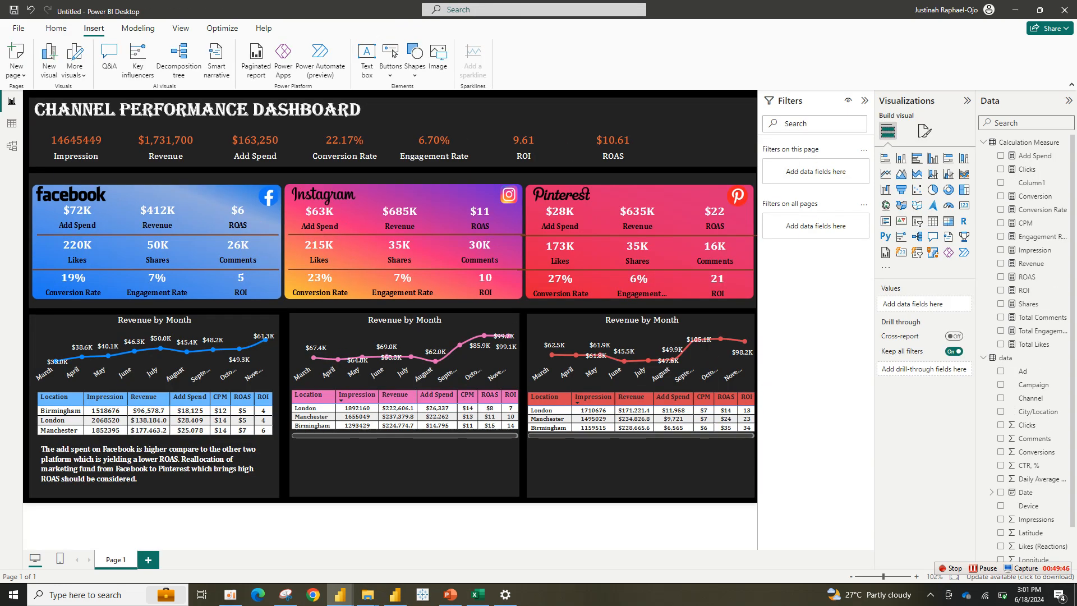
{"action": "key", "text": "ctrl+v"}
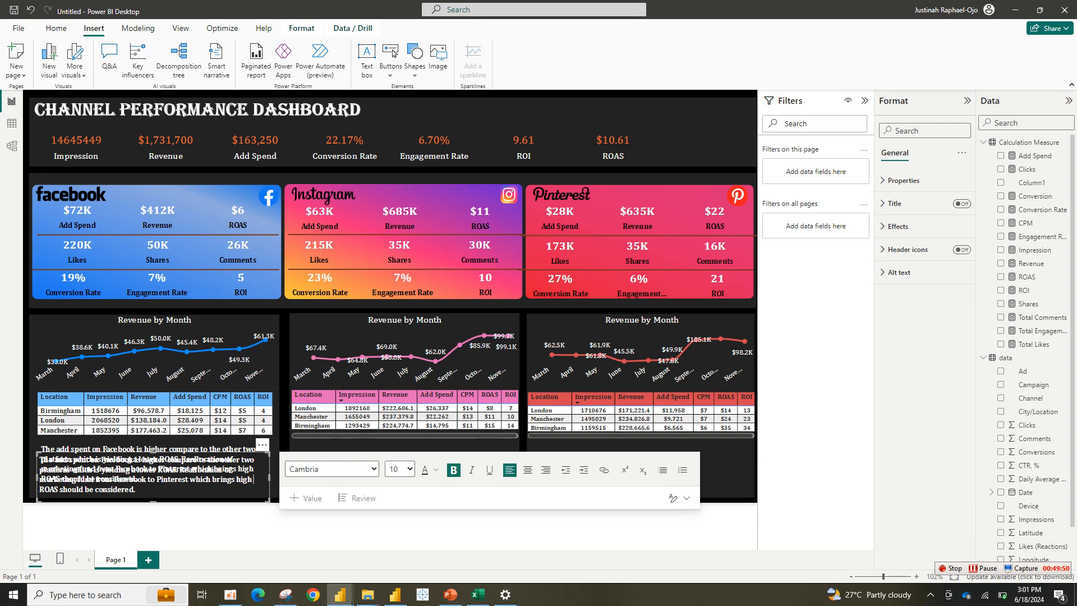
{"action": "left_click_drag", "start_coordinate": [262, 445], "coordinate": [517, 436]}
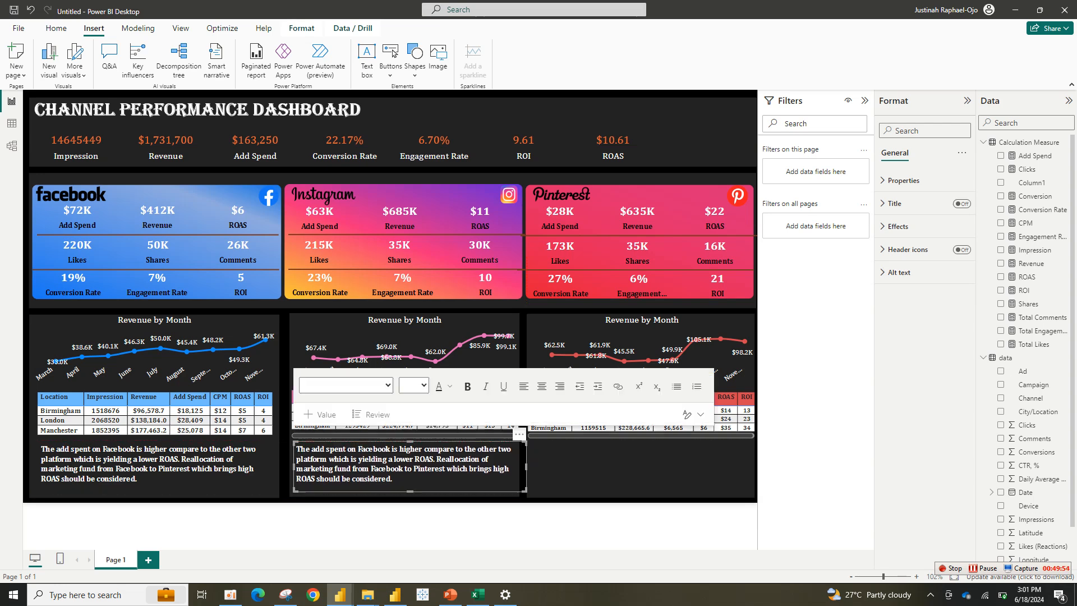
Delete the duplicate Facebook insight text box beneath the Instagram location table.
{"action": "mouse_move", "coordinate": [340, 594]}
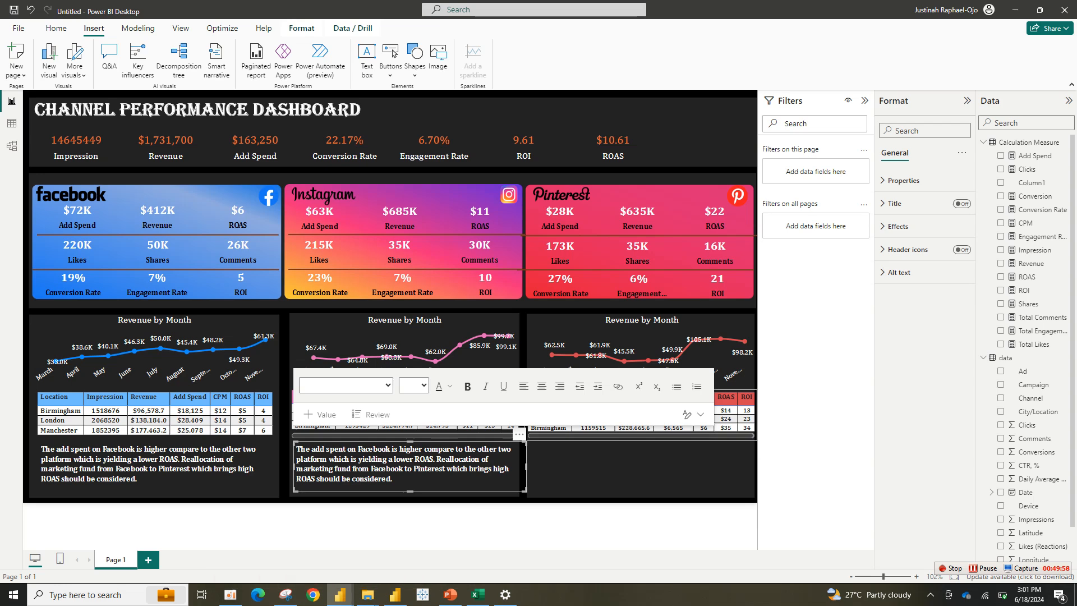
{"action": "left_click", "coordinate": [519, 434]}
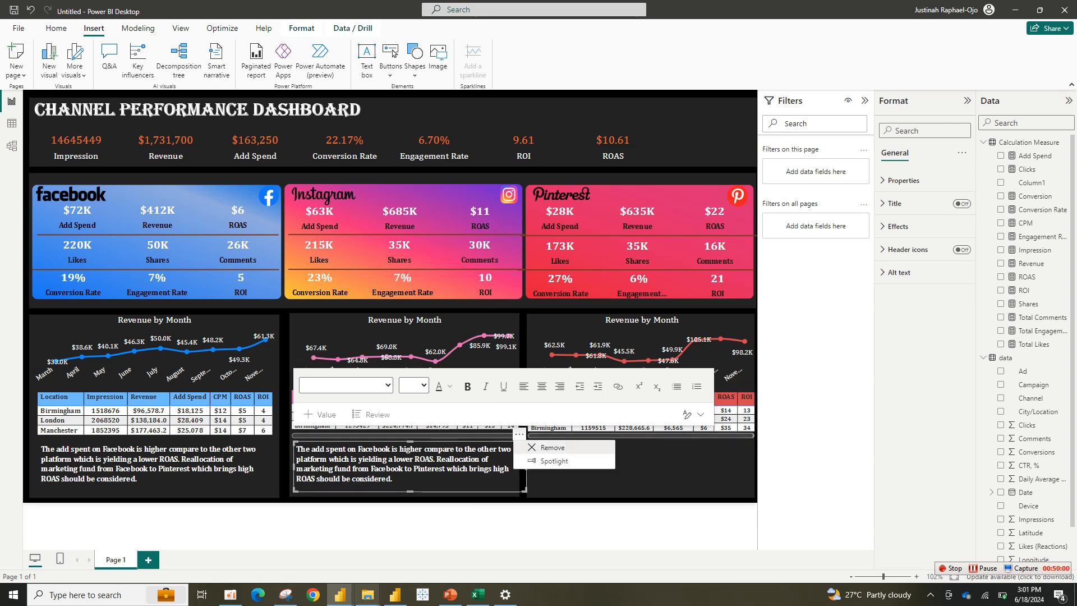
{"action": "key", "text": "Delete"}
Copy the Instagram insight text box from the Channel Performance Dashboard file into the untitled report and place it beneath the Instagram location table.
{"action": "mouse_move", "coordinate": [340, 595]}
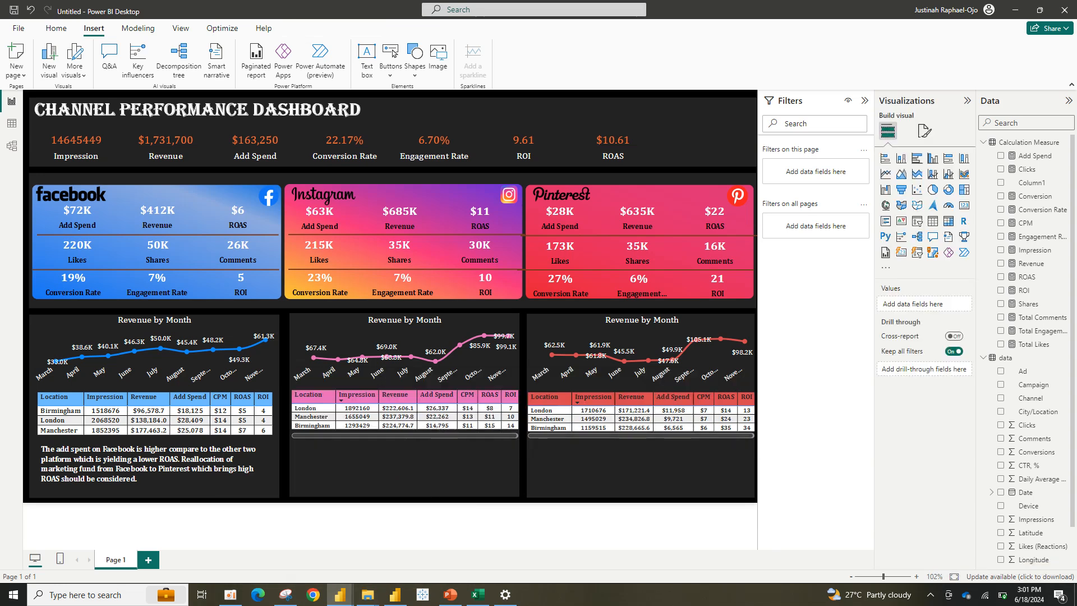
{"action": "left_click", "coordinate": [277, 552]}
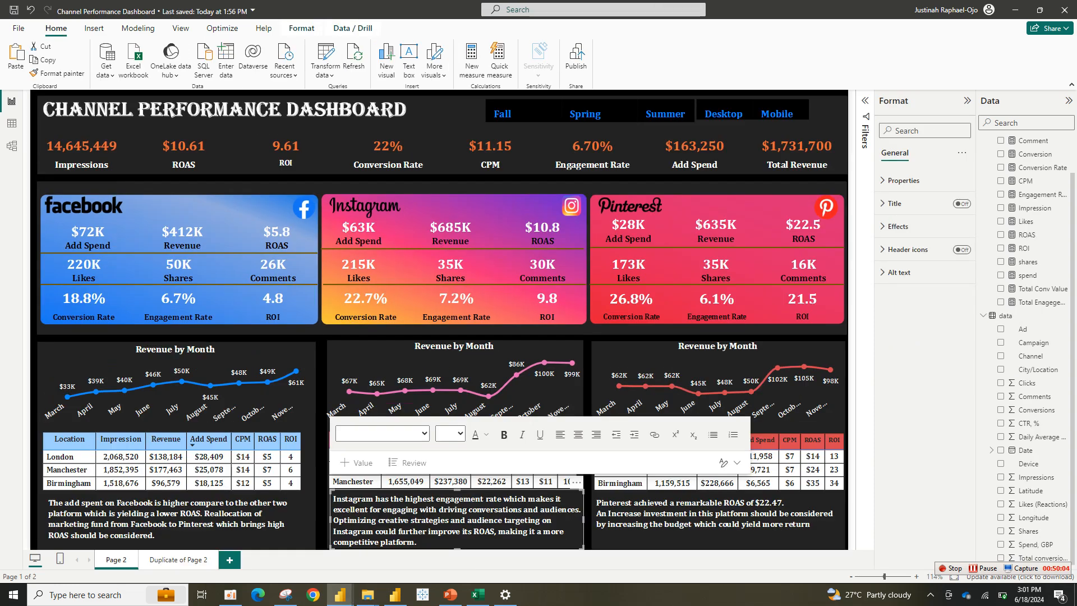
{"action": "left_click", "coordinate": [576, 481]}
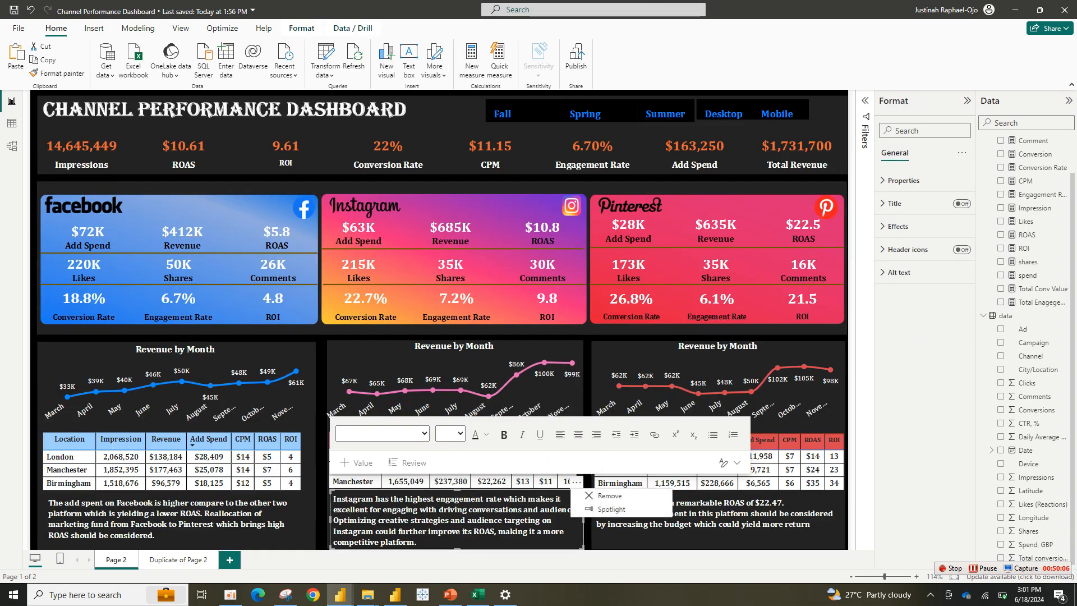
{"action": "left_click", "coordinate": [576, 482]}
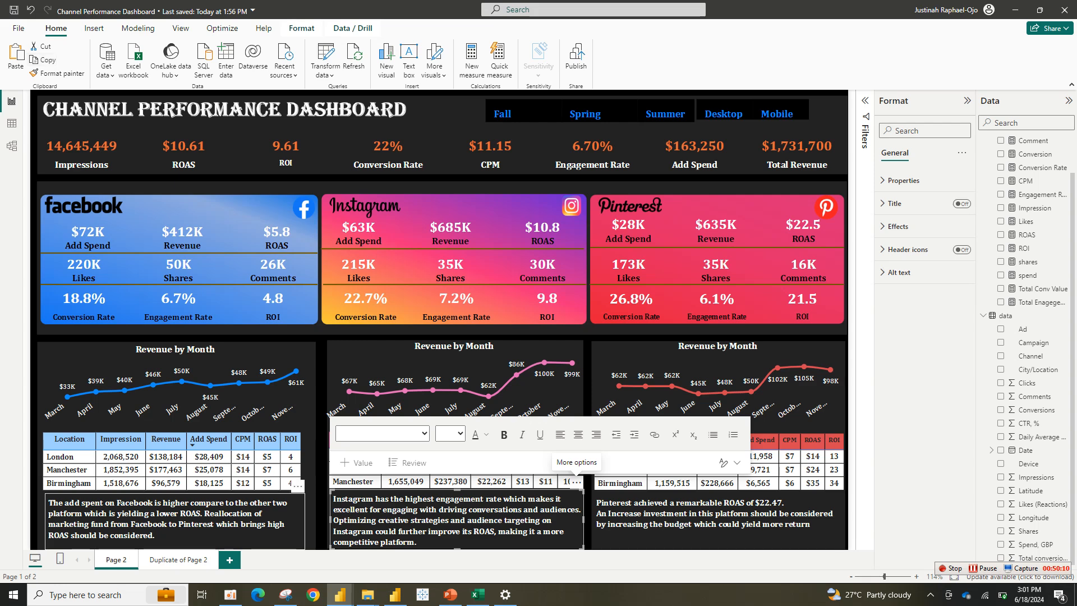
{"action": "mouse_move", "coordinate": [340, 595]}
{"action": "left_click", "coordinate": [397, 548]}
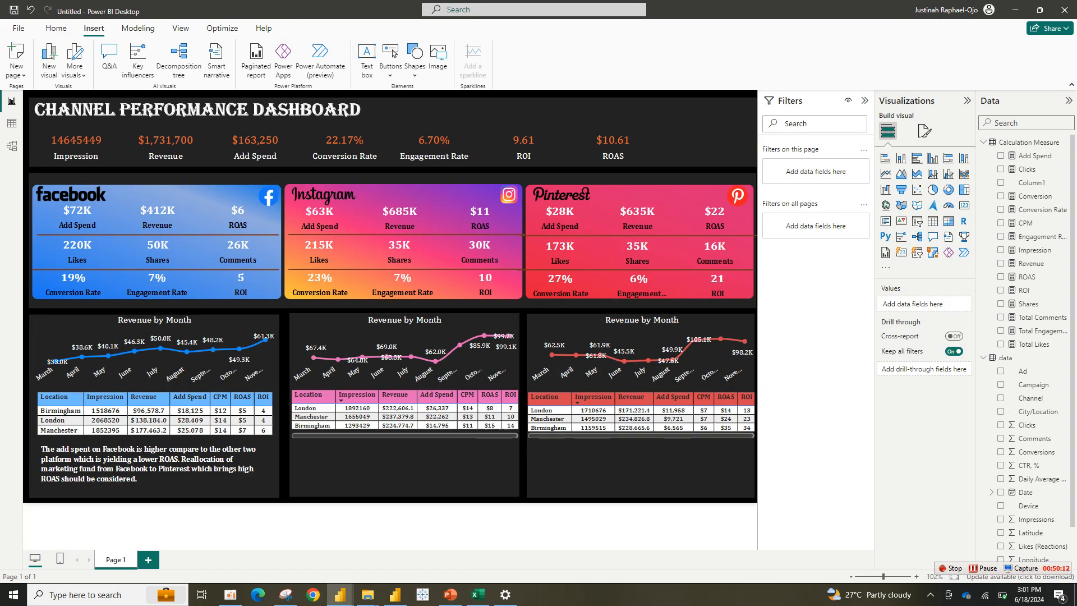
{"action": "type", "text": "Instagram has the highest engagement rate which makes it excellent for engaging with driving conversations and audiences. Optimizing creative strategies and audience targeting on Instagram could further improve its ROAS, making it a more competitive platform."}
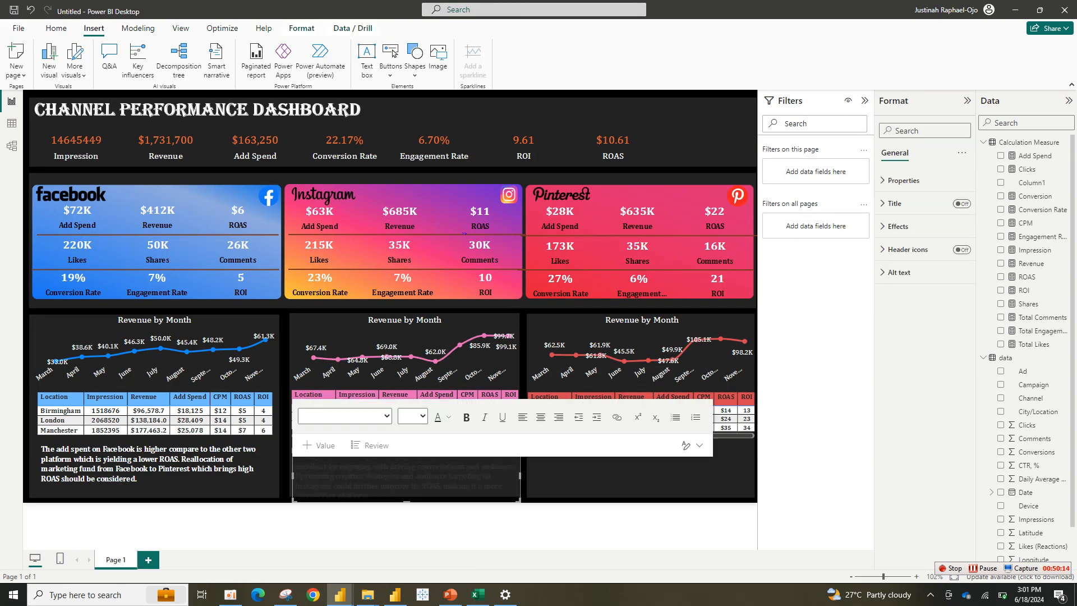
{"action": "left_click_drag", "start_coordinate": [406, 476], "coordinate": [405, 468]}
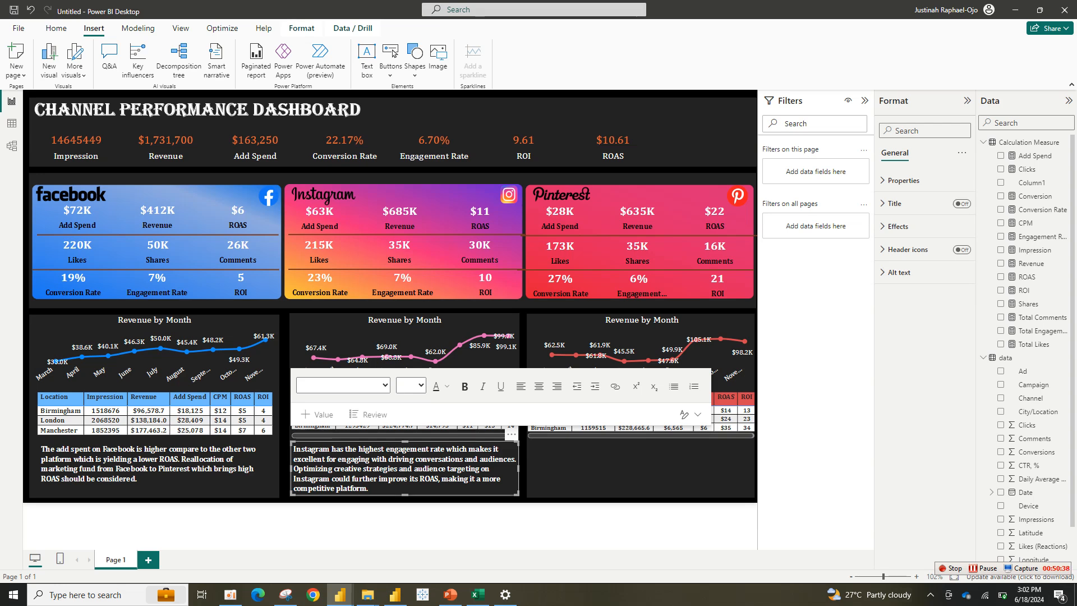
Copy the Pinterest insight text box from the Channel Performance Dashboard file into the untitled report and place it beneath the Pinterest location table.
{"action": "mouse_move", "coordinate": [340, 595]}
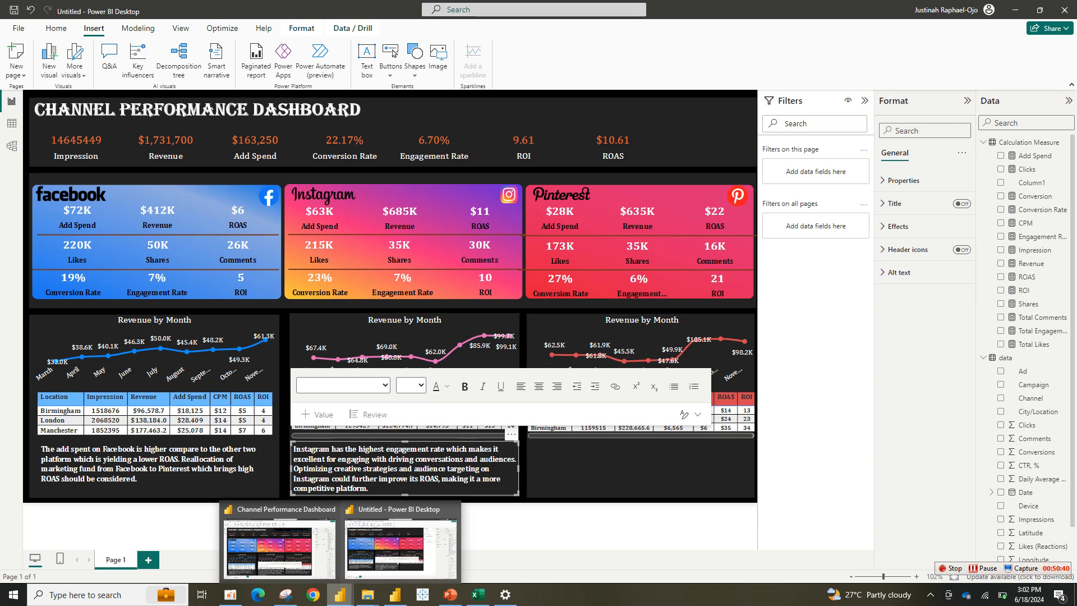
{"action": "left_click", "coordinate": [279, 547]}
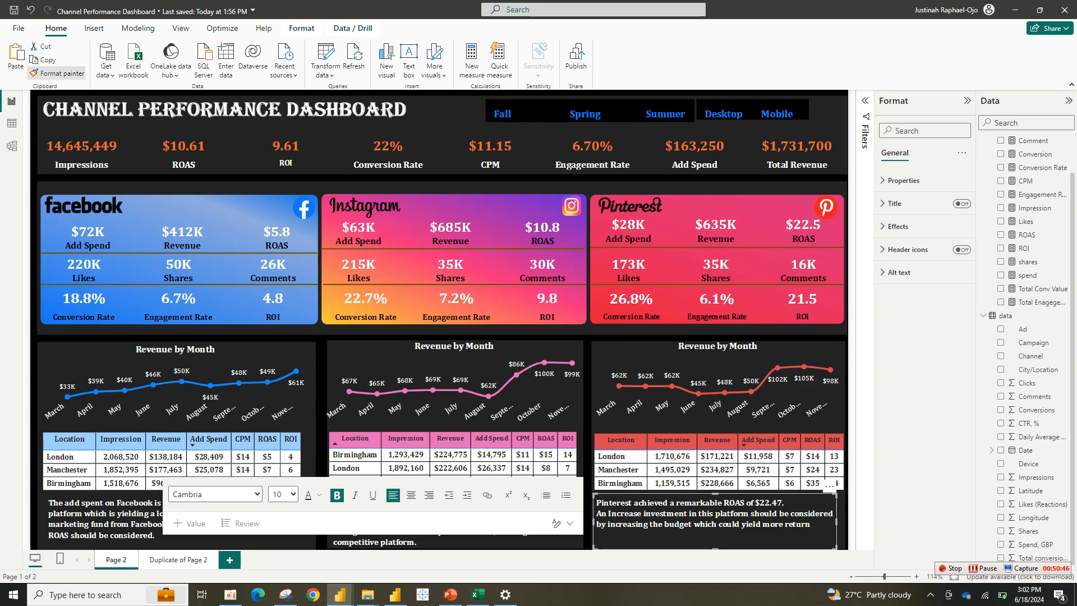
{"action": "left_click", "coordinate": [57, 74]}
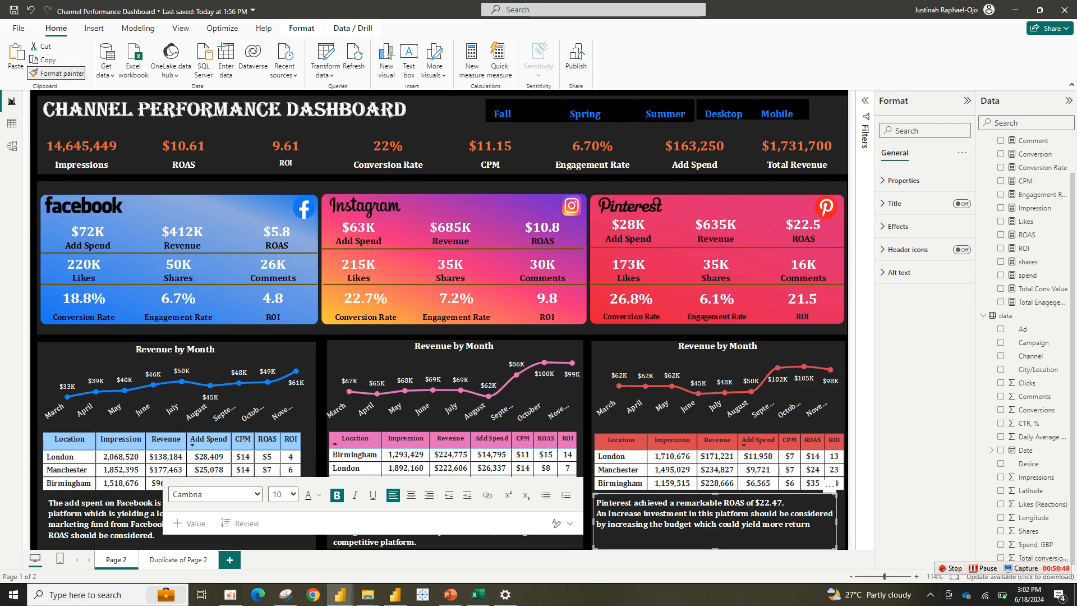
{"action": "mouse_move", "coordinate": [339, 595]}
{"action": "left_click", "coordinate": [399, 533]}
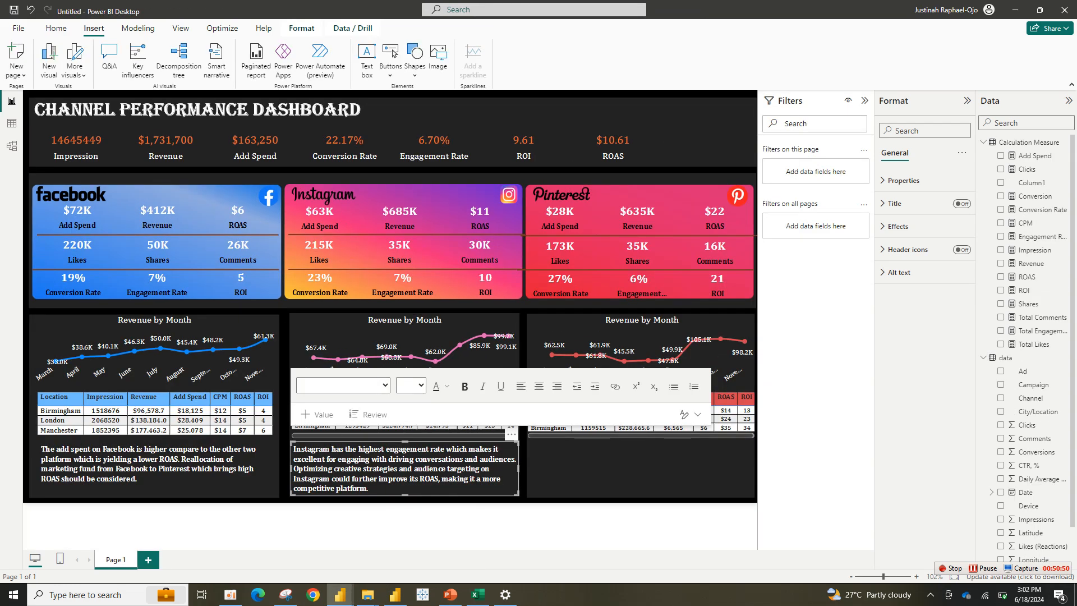
{"action": "left_click", "coordinate": [420, 526]}
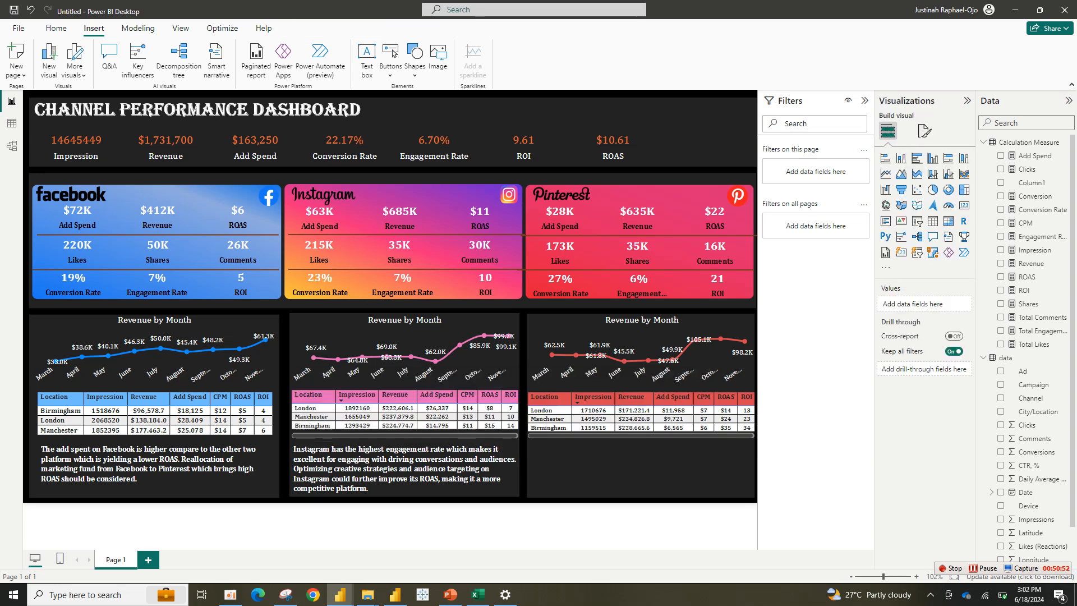
{"action": "key", "text": "ctrl+v"}
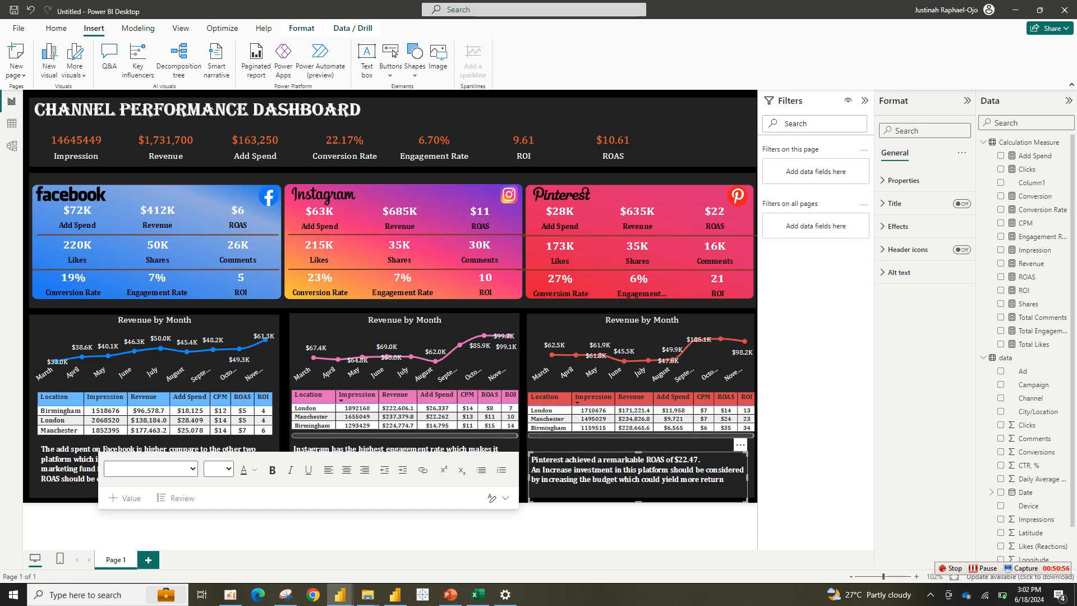
{"action": "left_click_drag", "start_coordinate": [741, 445], "coordinate": [745, 436]}
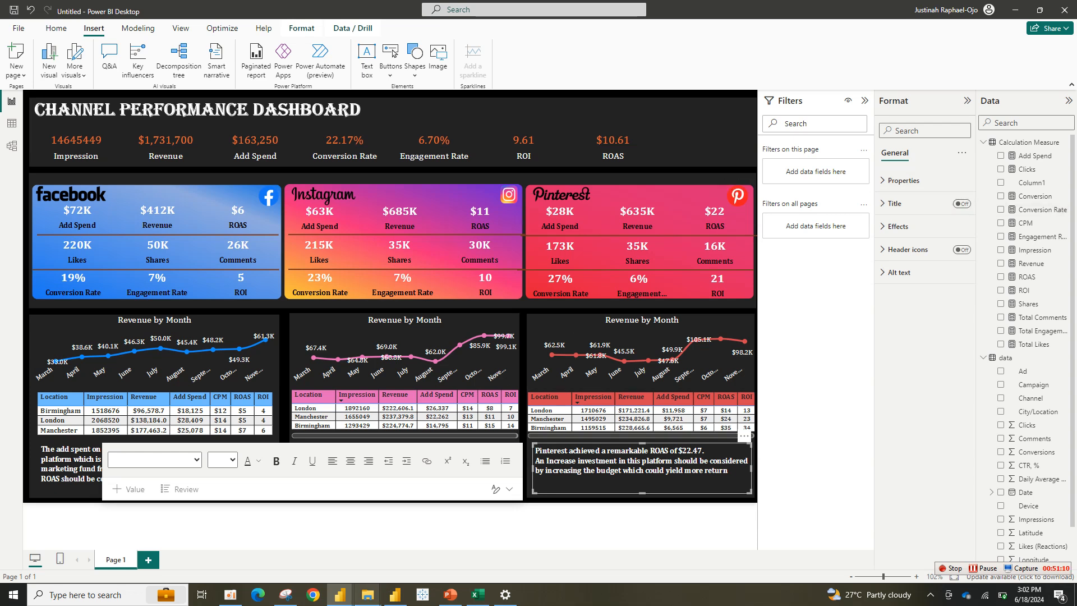
{"action": "mouse_move", "coordinate": [340, 595]}
{"action": "left_click", "coordinate": [273, 547]}
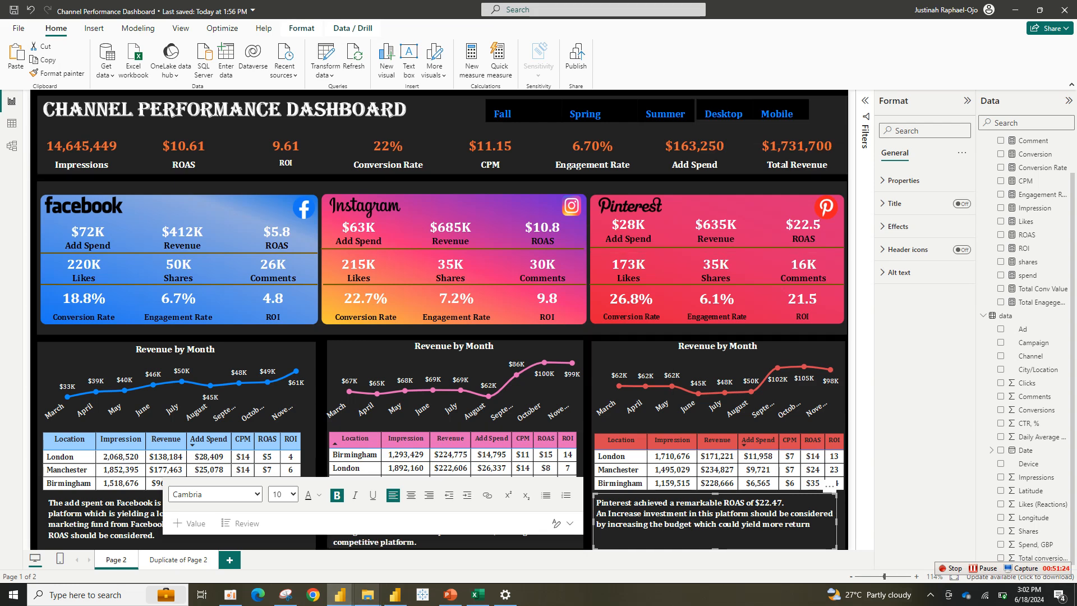
{"action": "mouse_move", "coordinate": [339, 595]}
{"action": "left_click", "coordinate": [400, 536]}
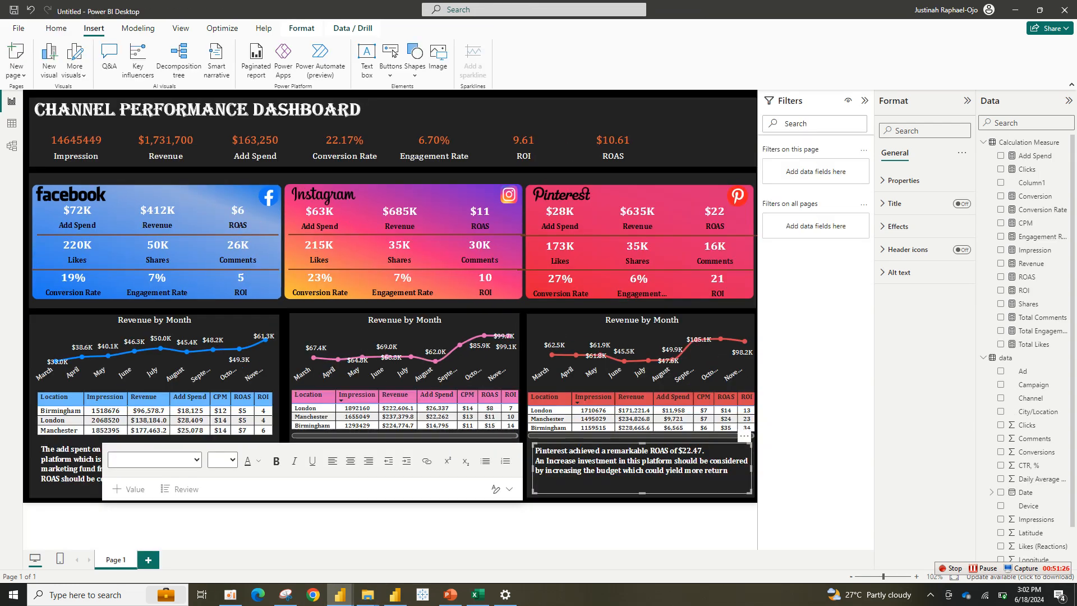
Add a Slicer (new) visual with the Device field in the dashboard header, beside the title.
{"action": "left_click", "coordinate": [400, 533]}
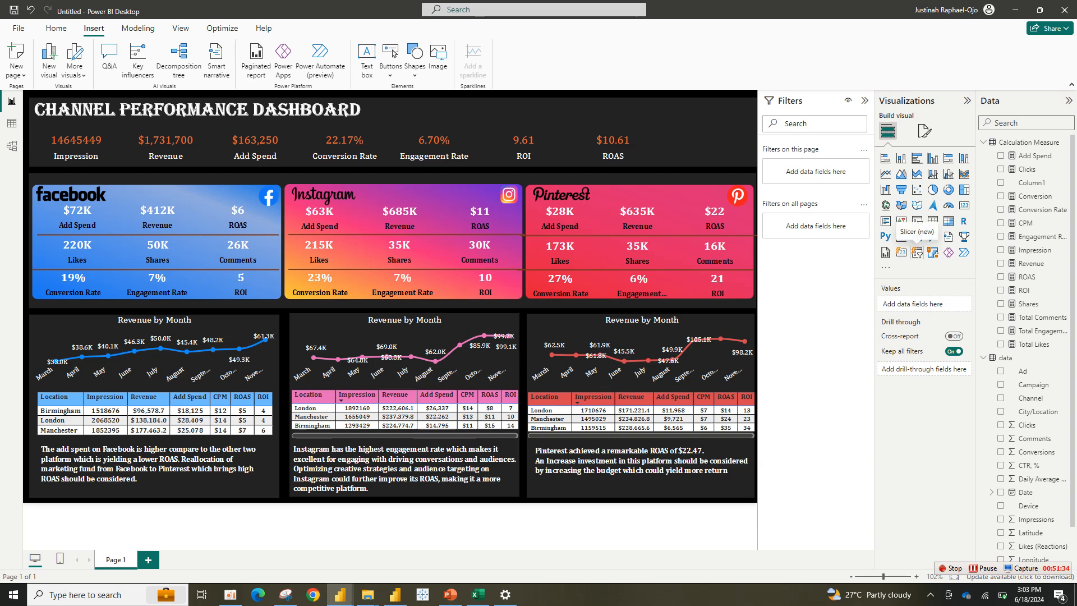
{"action": "left_click", "coordinate": [917, 253]}
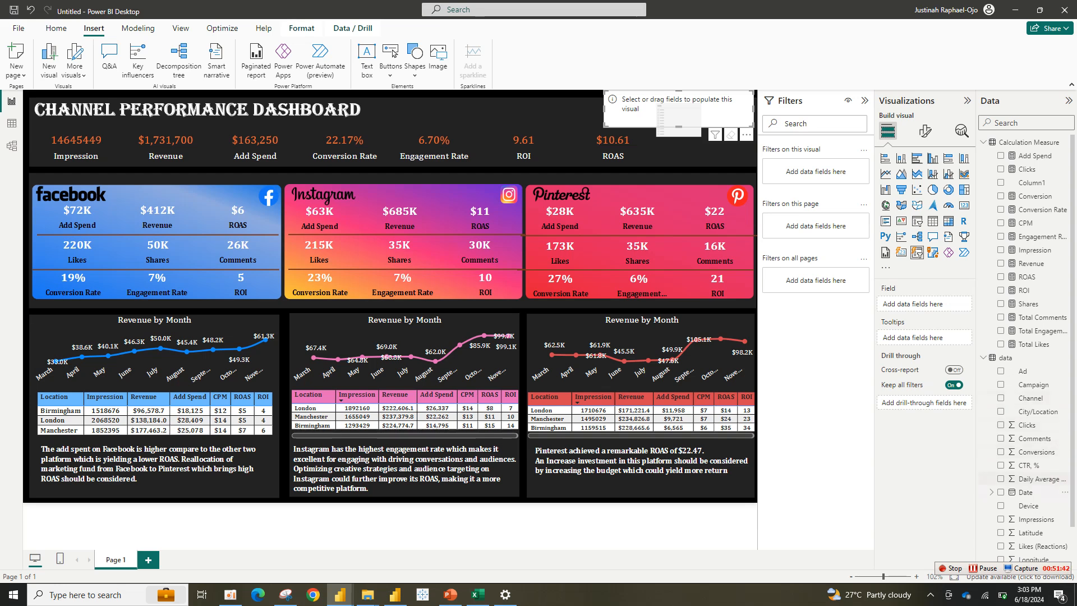
{"action": "left_click", "coordinate": [1001, 506]}
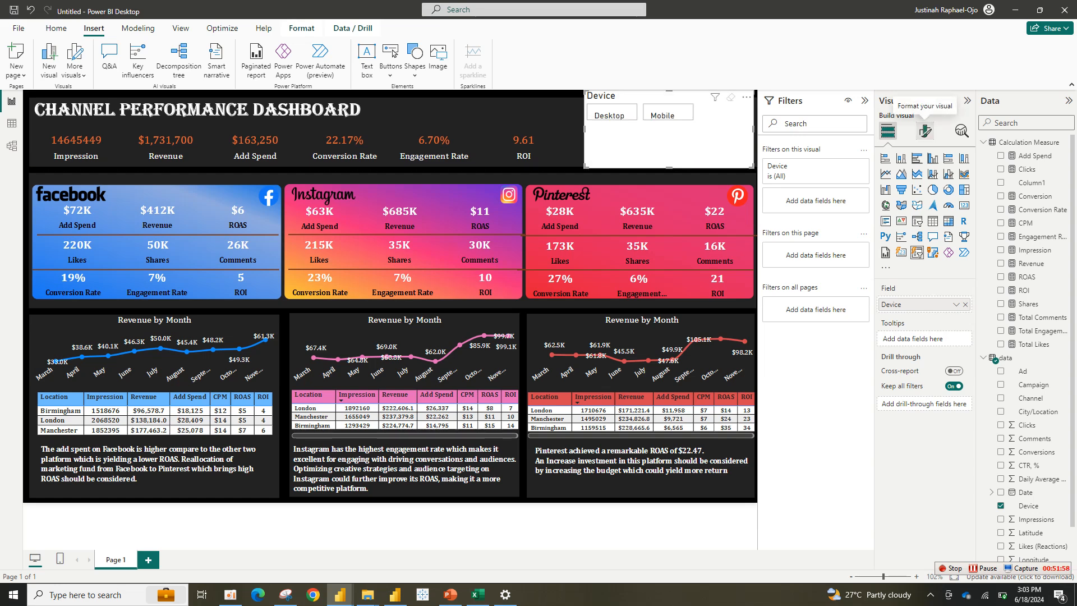
Turn off the background of the Device slicer.
{"action": "left_click", "coordinate": [926, 131]}
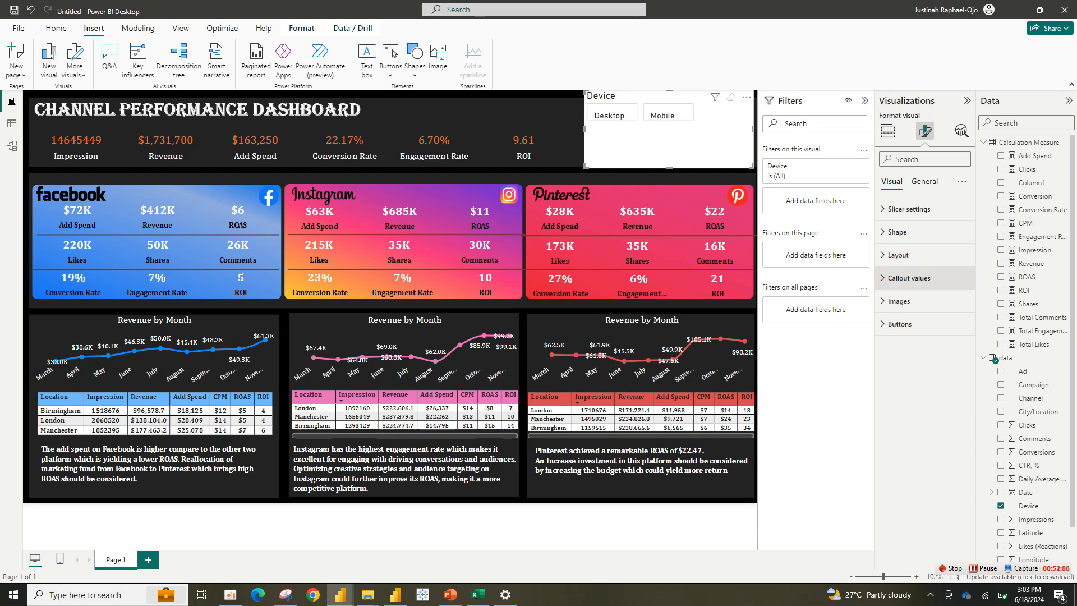
{"action": "left_click", "coordinate": [924, 182]}
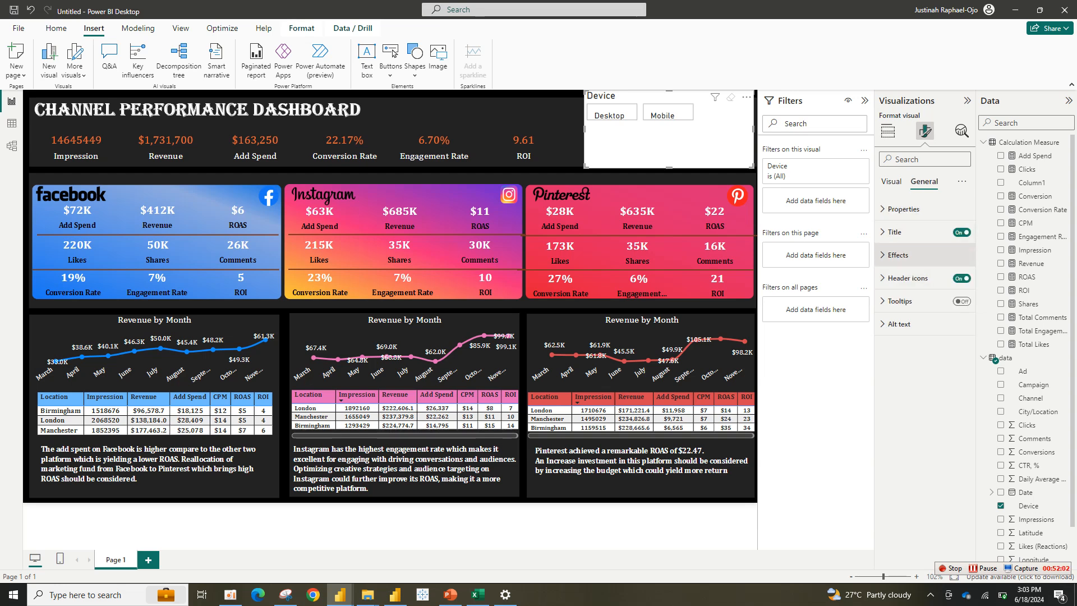
{"action": "left_click", "coordinate": [898, 255]}
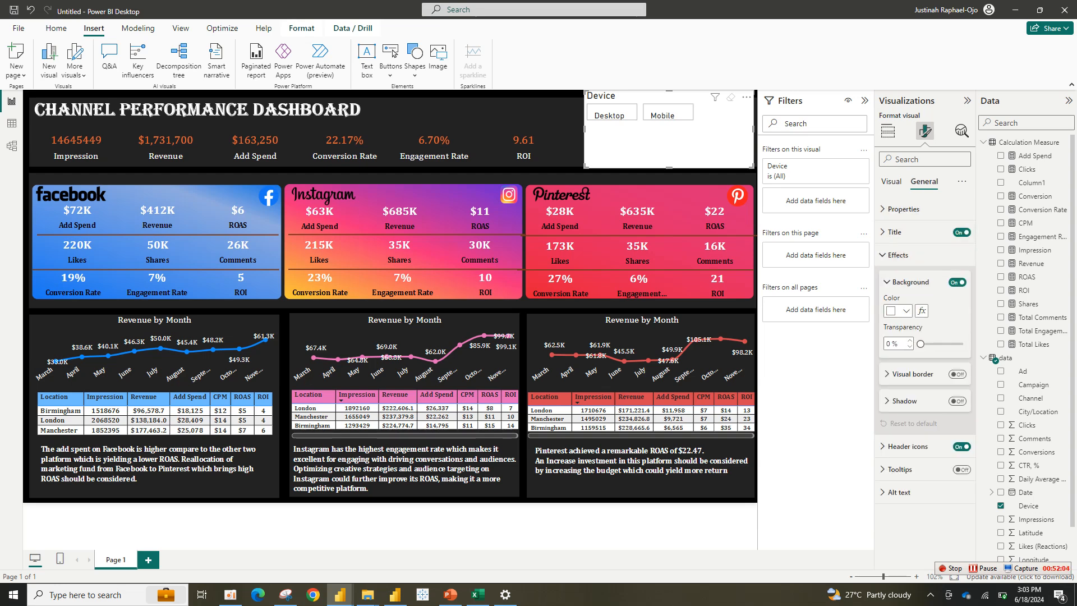
{"action": "left_click", "coordinate": [958, 282]}
Set the space between cards in the Device slicer's layout to -4 px.
{"action": "left_click", "coordinate": [891, 181]}
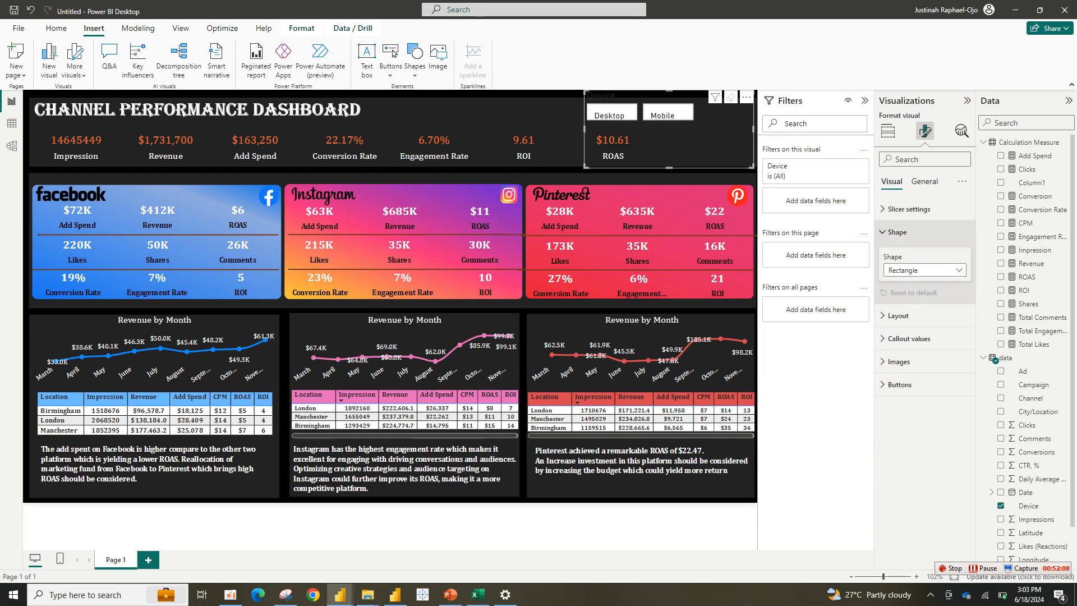
{"action": "left_click", "coordinate": [898, 255]}
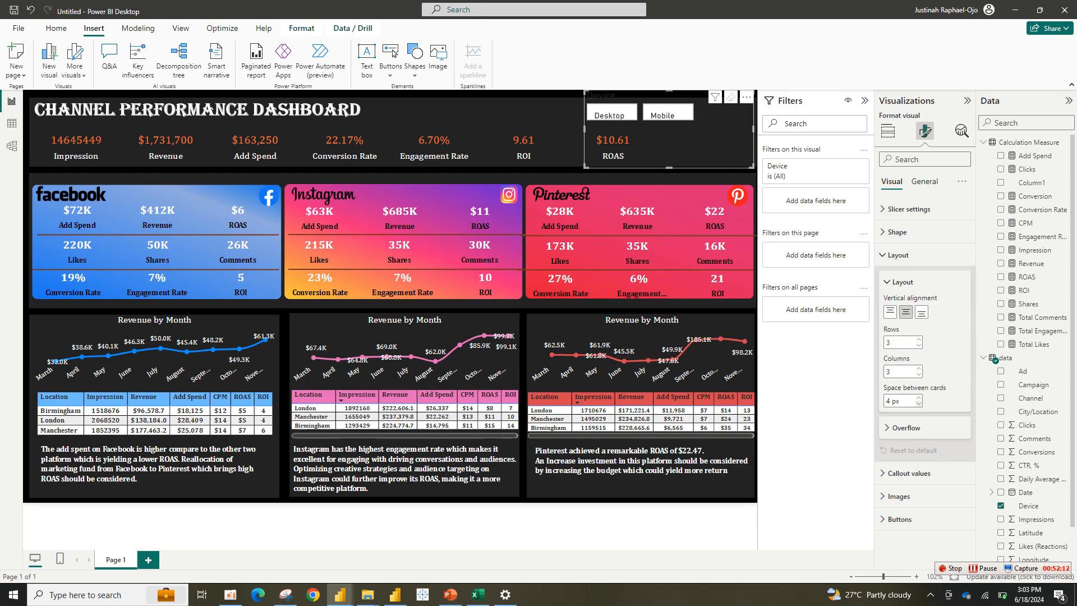
{"action": "left_click", "coordinate": [919, 403]}
{"action": "left_click", "coordinate": [919, 403]}
{"action": "left_click", "coordinate": [919, 403]}
{"action": "left_click", "coordinate": [919, 403]}
{"action": "left_click", "coordinate": [919, 403]}
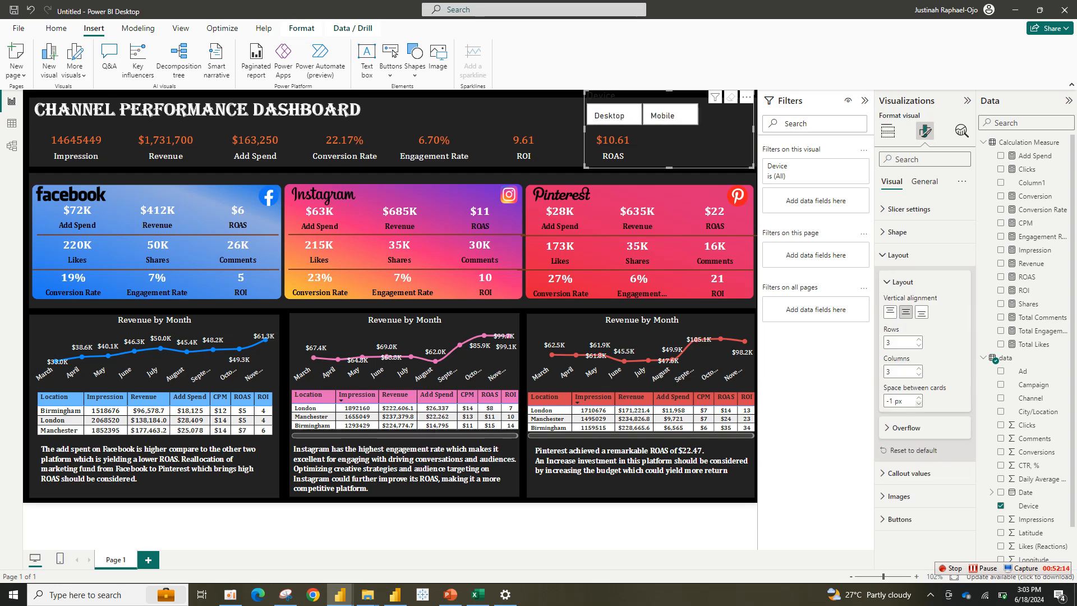
{"action": "left_click", "coordinate": [919, 403]}
{"action": "left_click", "coordinate": [919, 403]}
{"action": "left_click", "coordinate": [919, 403]}
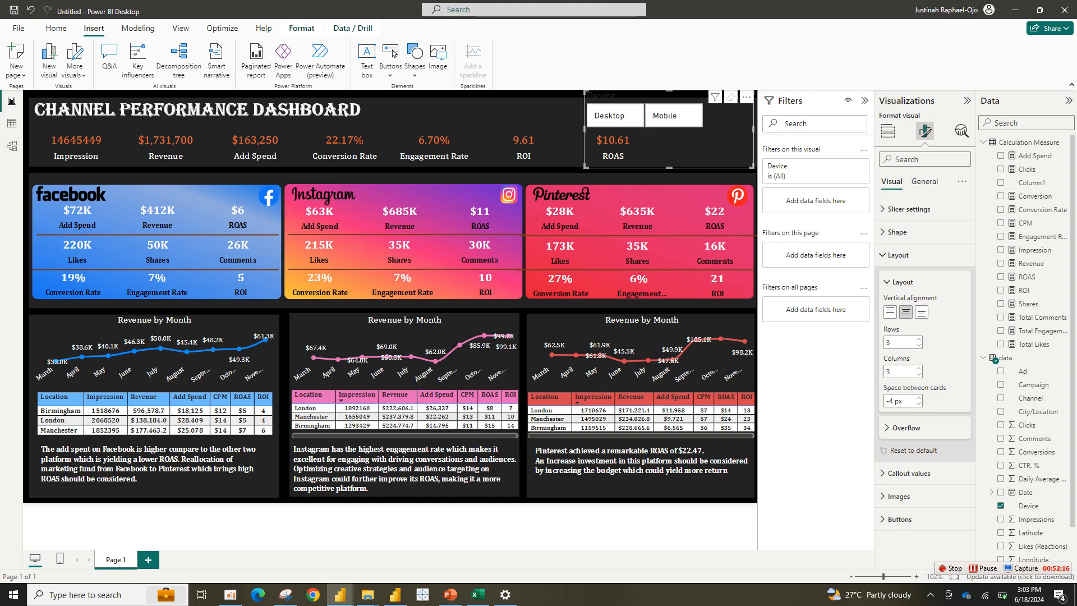
{"action": "mouse_move", "coordinate": [340, 594]}
{"action": "mouse_move", "coordinate": [280, 549]}
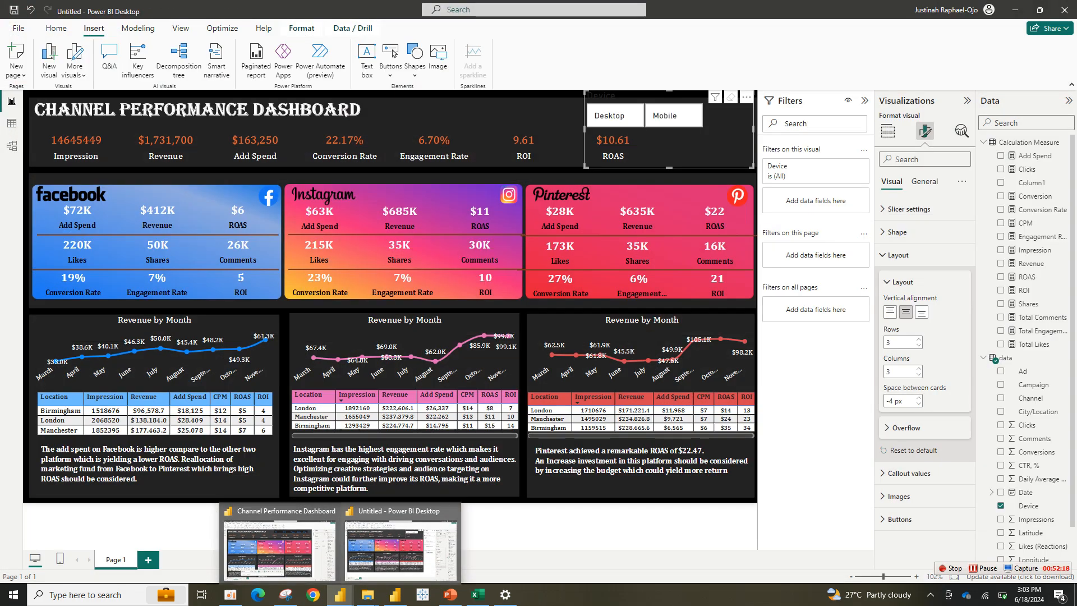
{"action": "left_click", "coordinate": [401, 547]}
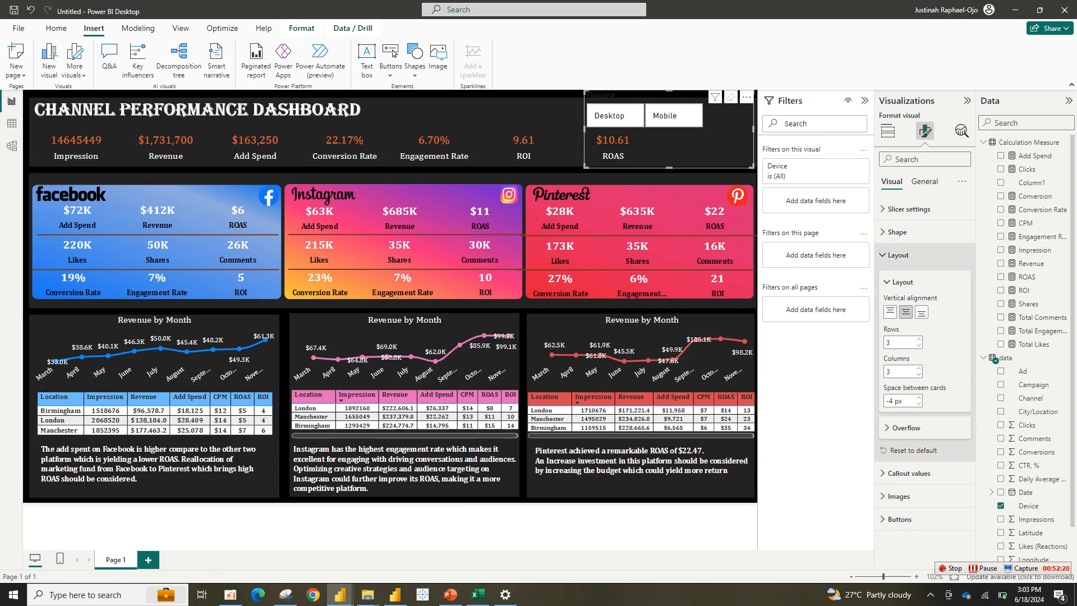
Format the Device slicer's callout values in the default state as bold Cambria with blue color #118DFF.
{"action": "left_click", "coordinate": [898, 255]}
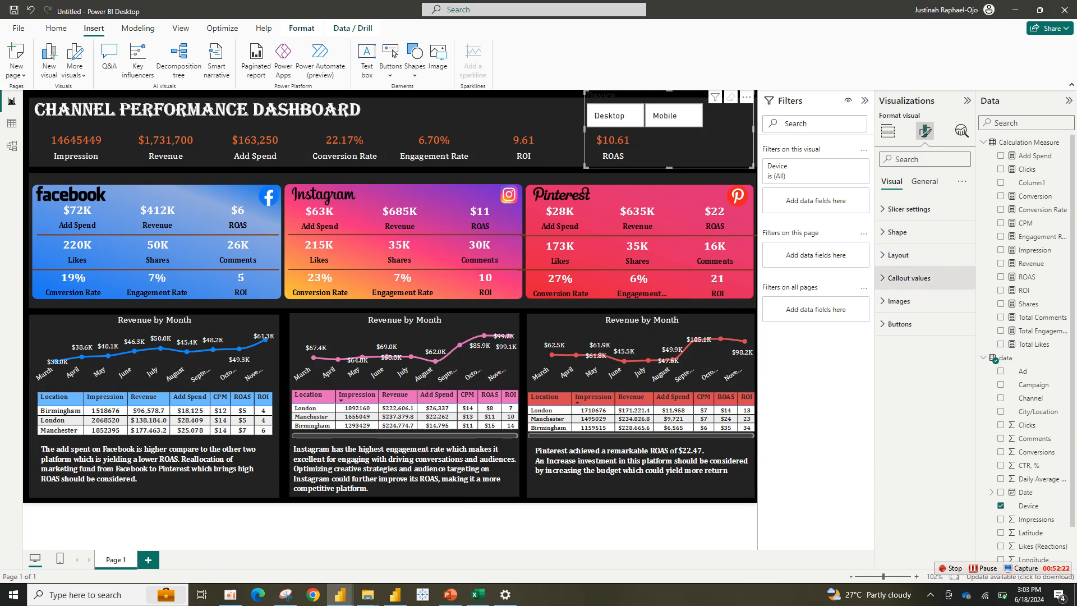
{"action": "left_click", "coordinate": [908, 277]}
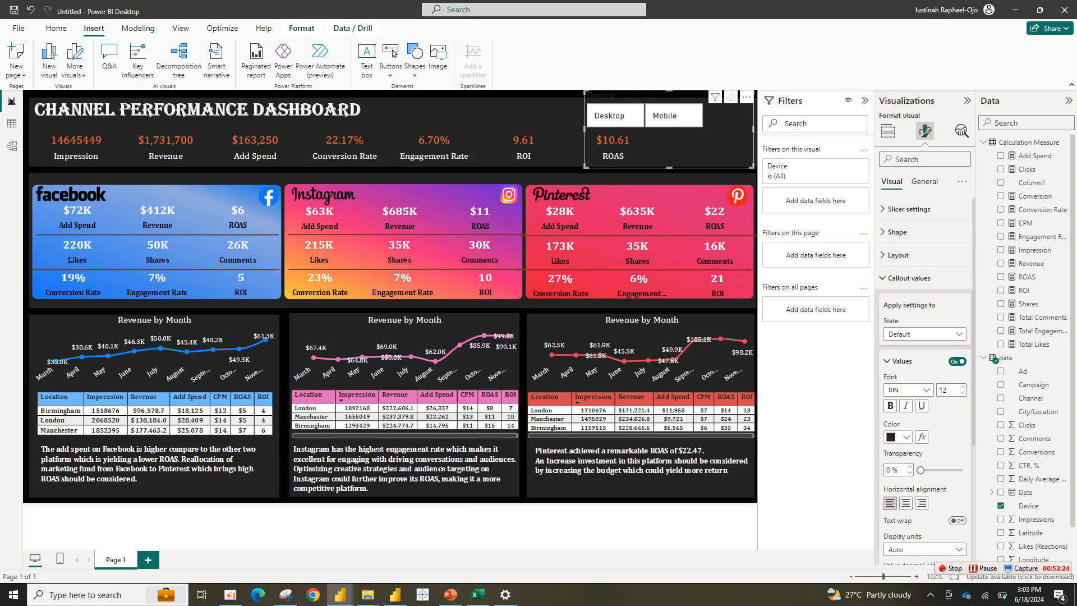
{"action": "left_click", "coordinate": [902, 437]}
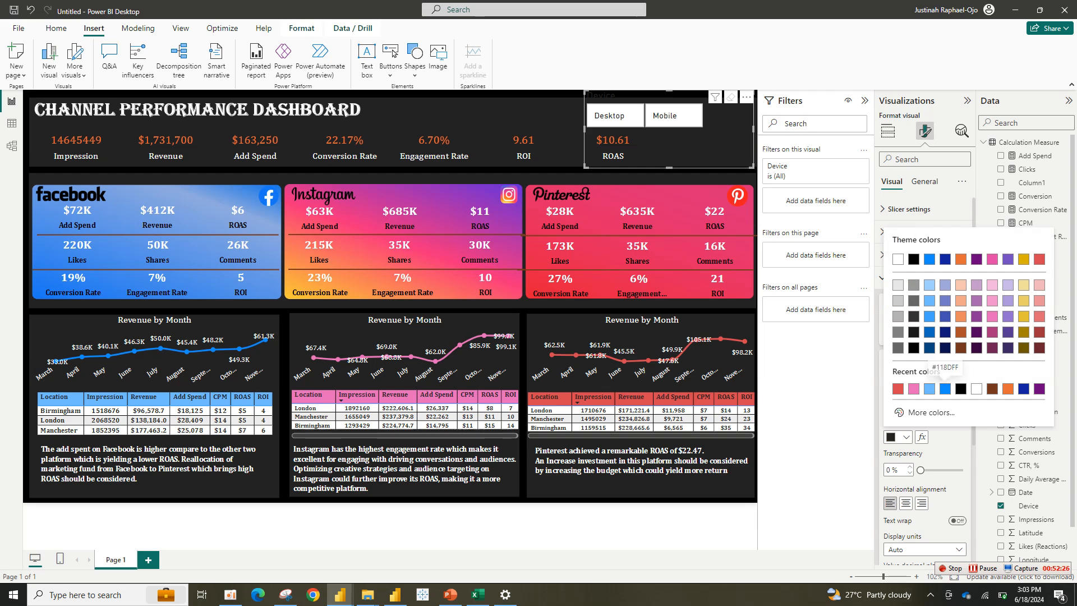
{"action": "left_click", "coordinate": [945, 388]}
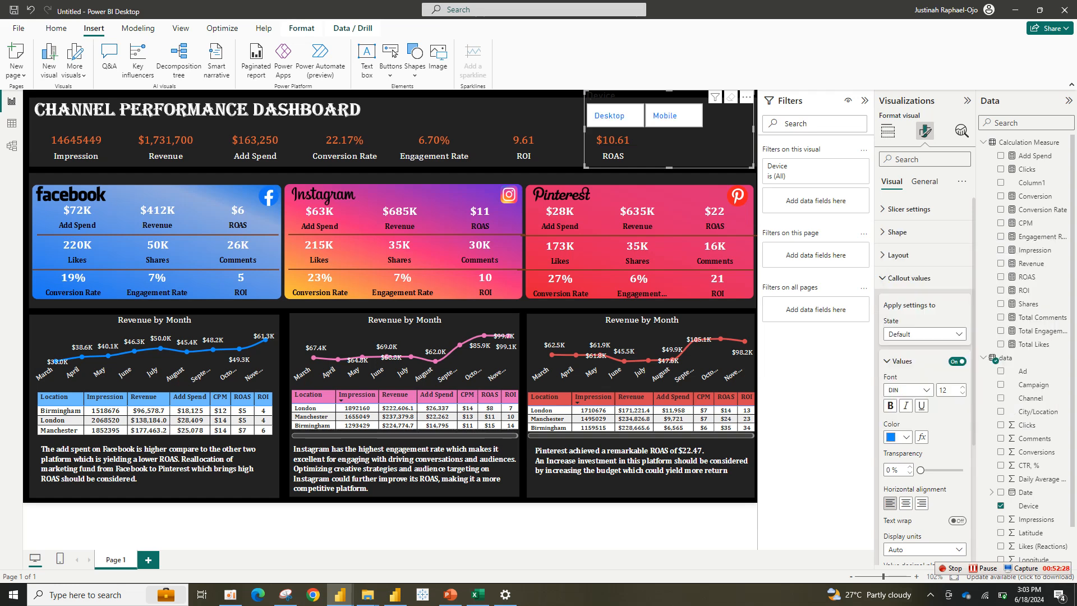
{"action": "left_click", "coordinate": [909, 390]}
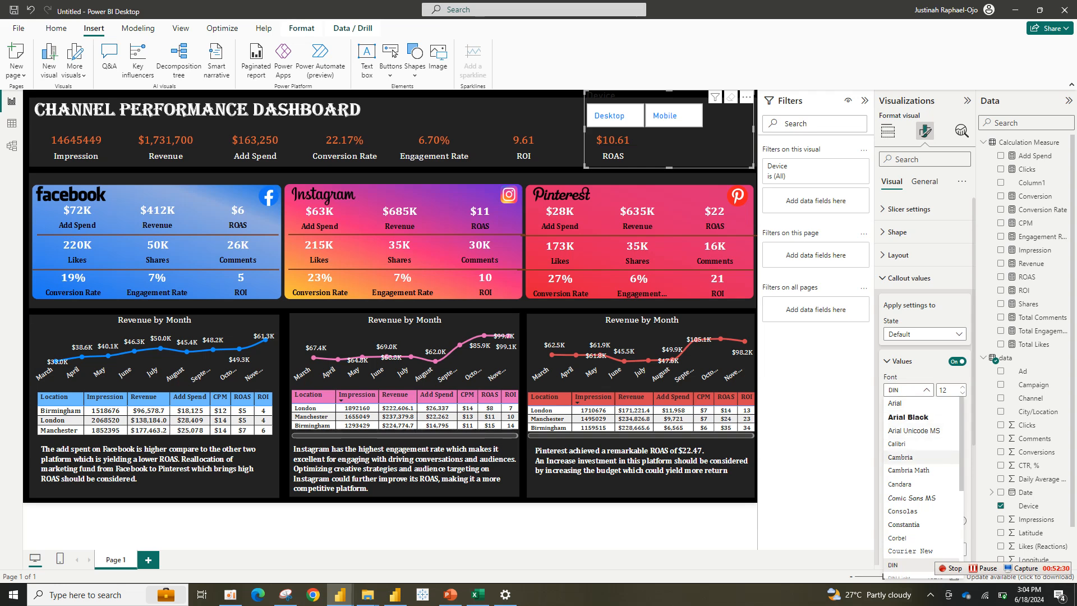
{"action": "left_click", "coordinate": [908, 458]}
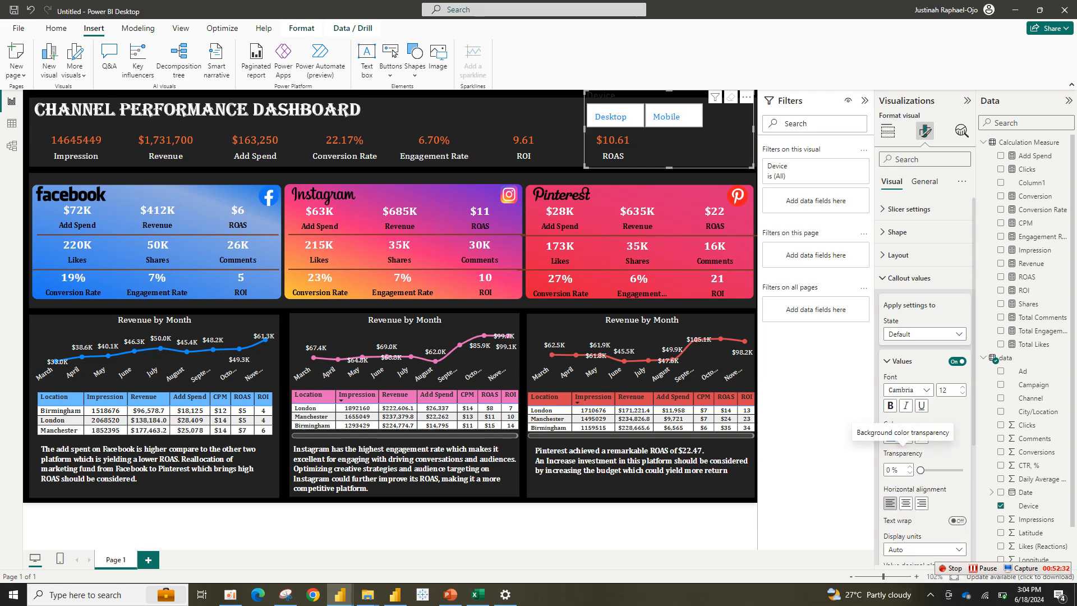
{"action": "left_click", "coordinate": [890, 405]}
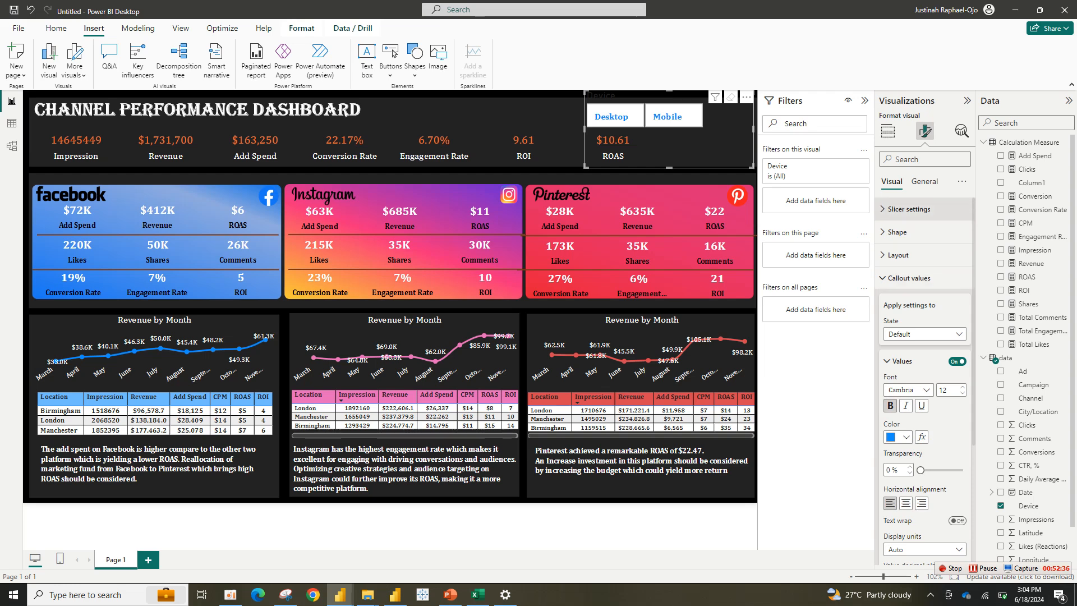
Turn off the border of the Device slicer's buttons and set their fill color to black for the default state.
{"action": "left_click", "coordinate": [924, 182]}
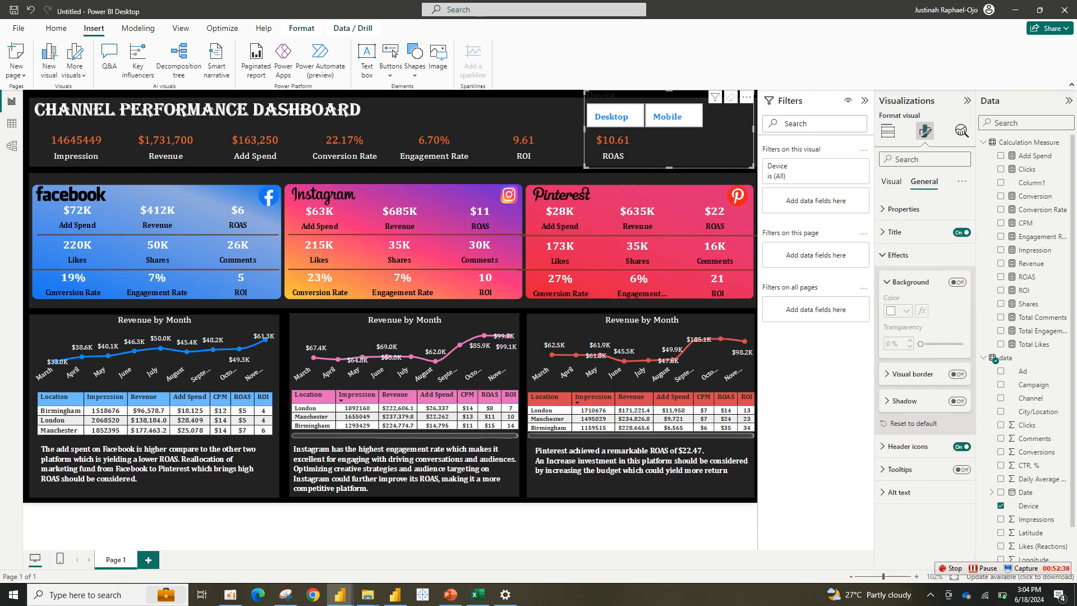
{"action": "left_click", "coordinate": [892, 181]}
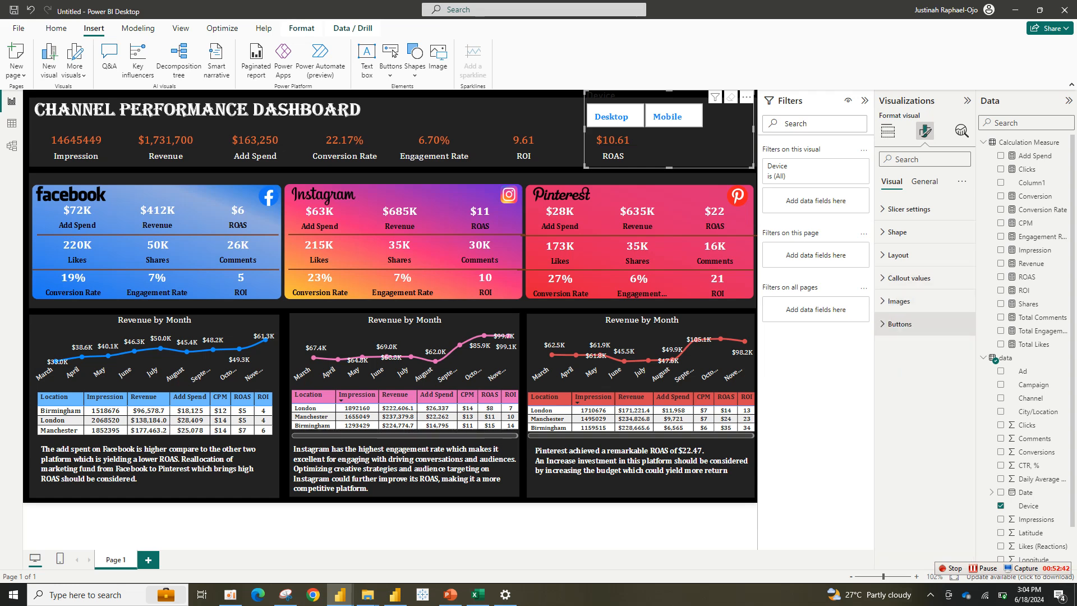
{"action": "left_click", "coordinate": [899, 323]}
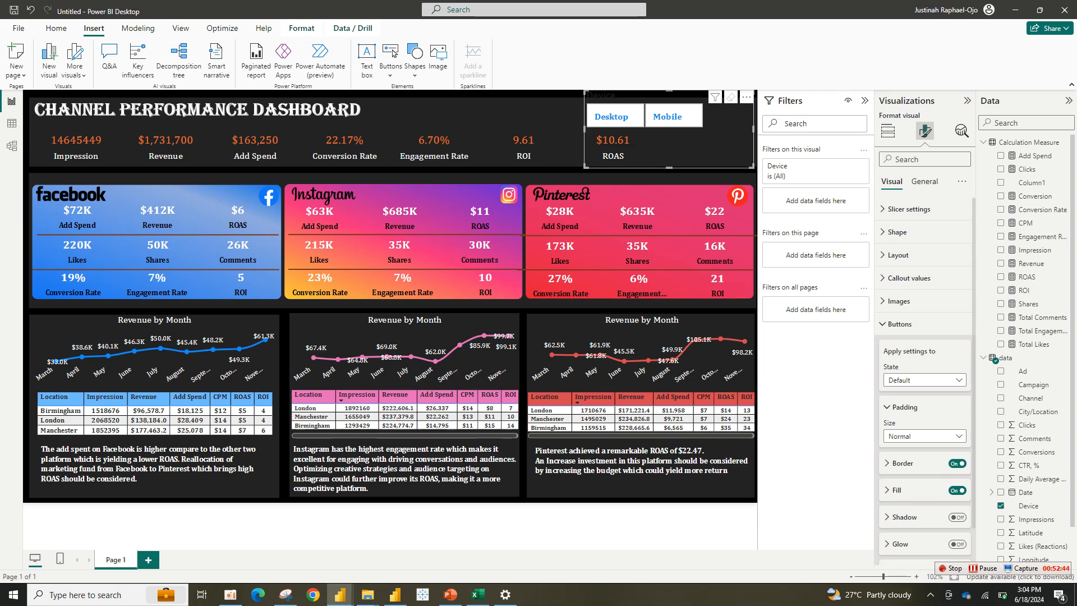
{"action": "left_click", "coordinate": [957, 463]}
{"action": "left_click", "coordinate": [957, 490]}
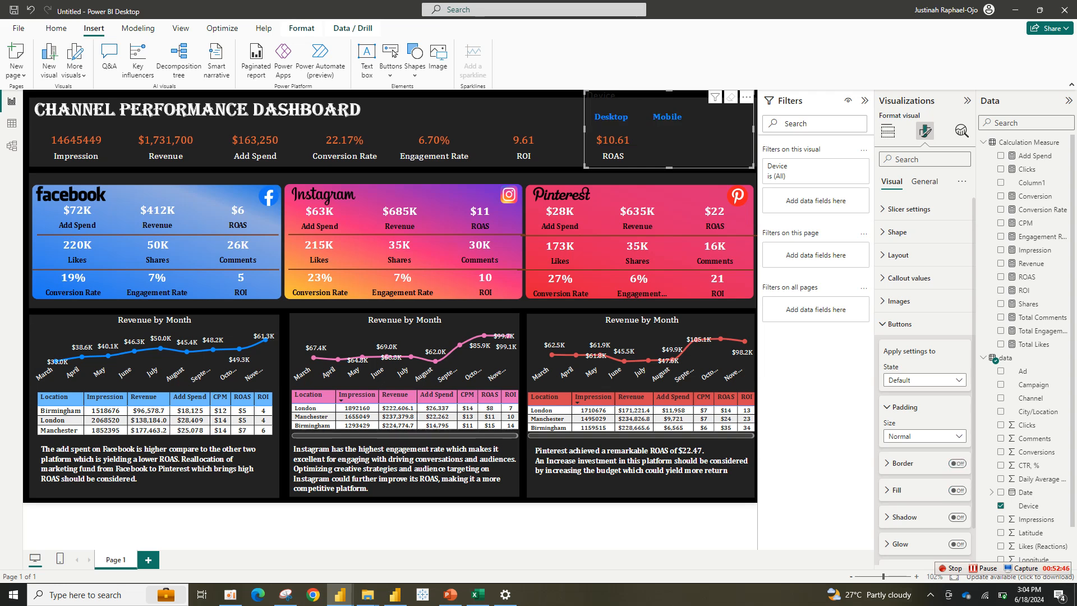
{"action": "left_click", "coordinate": [957, 491]}
{"action": "left_click", "coordinate": [898, 491]}
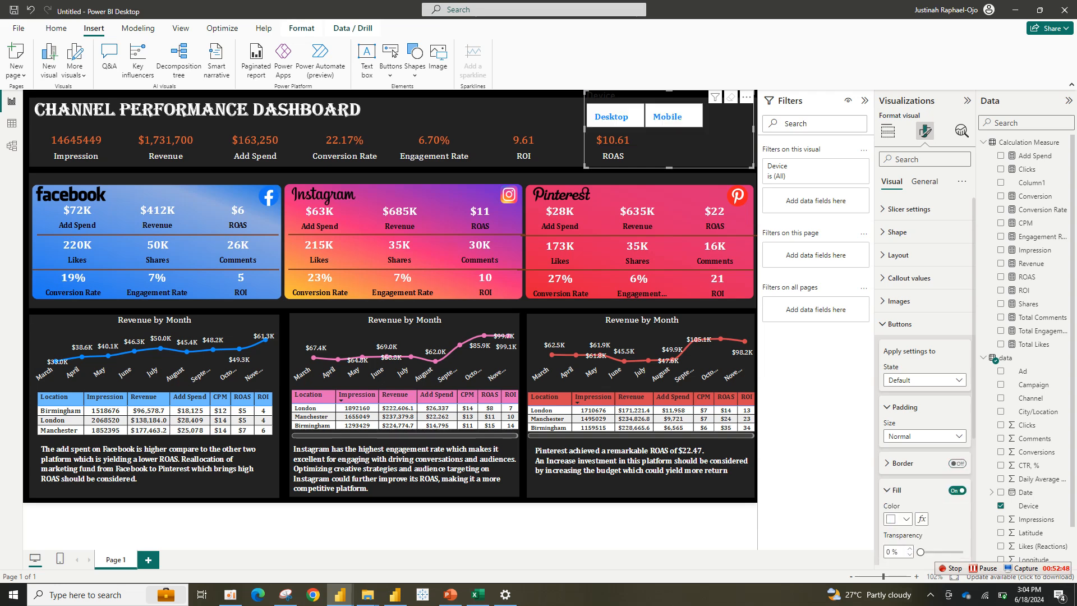
{"action": "left_click", "coordinate": [900, 519]}
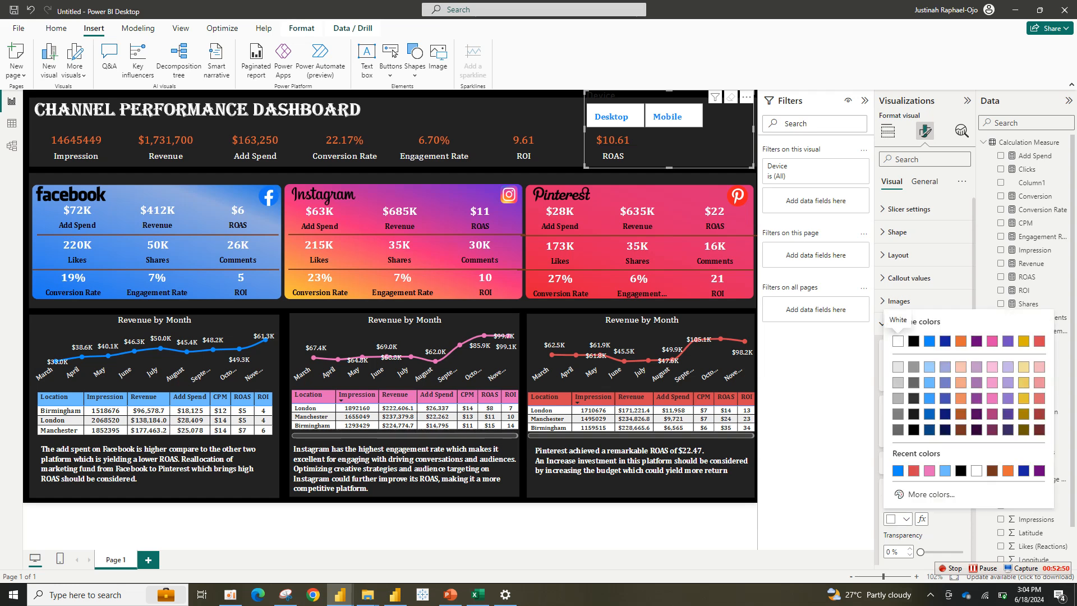
{"action": "left_click", "coordinate": [961, 470]}
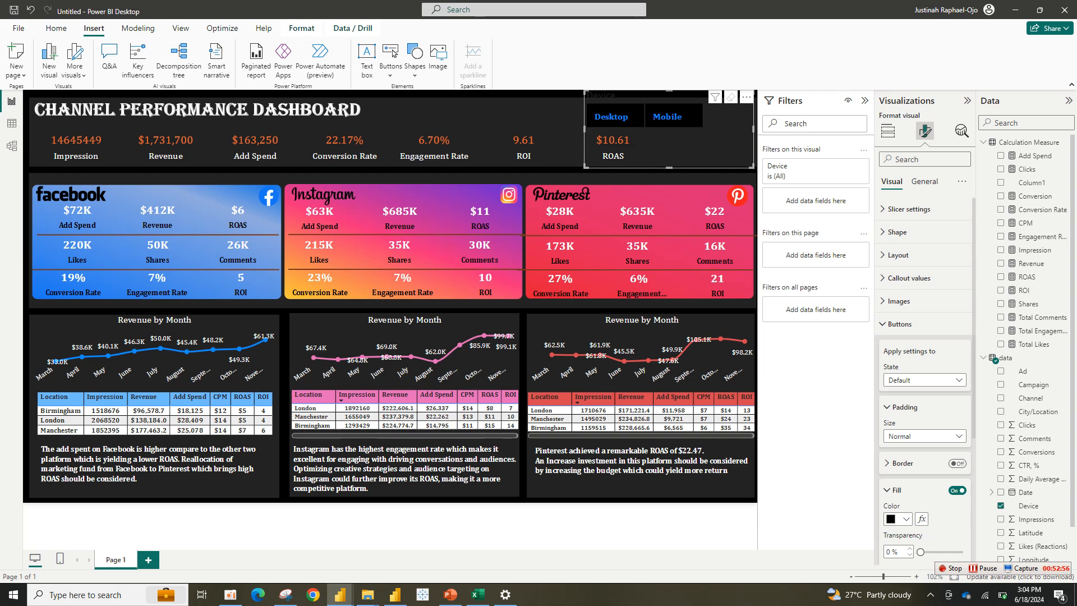
Turn off the title of the Device slicer.
{"action": "left_click", "coordinate": [924, 181]}
{"action": "left_click", "coordinate": [961, 232]}
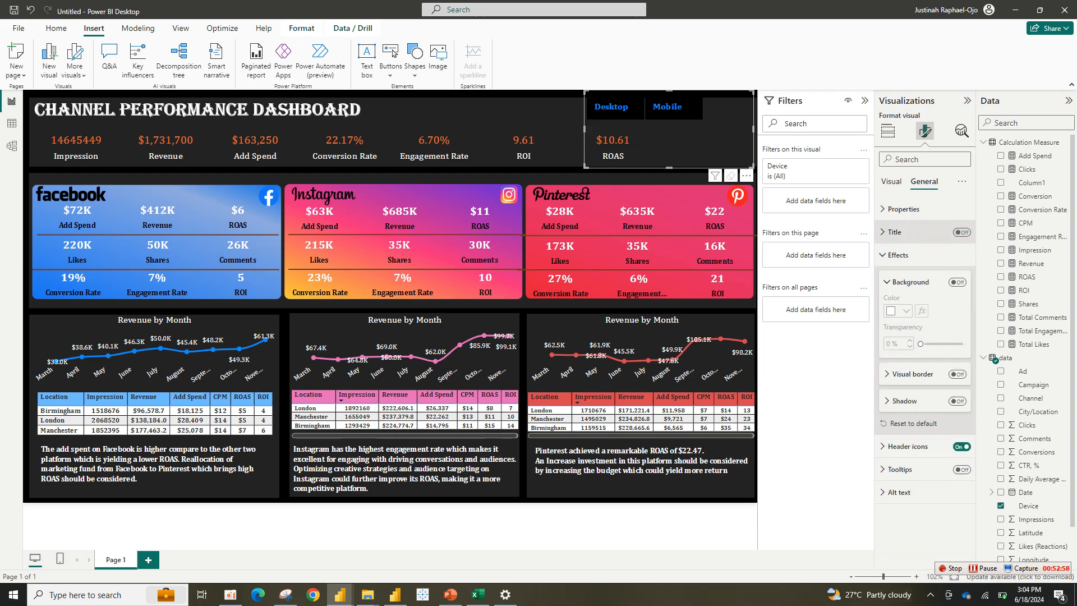